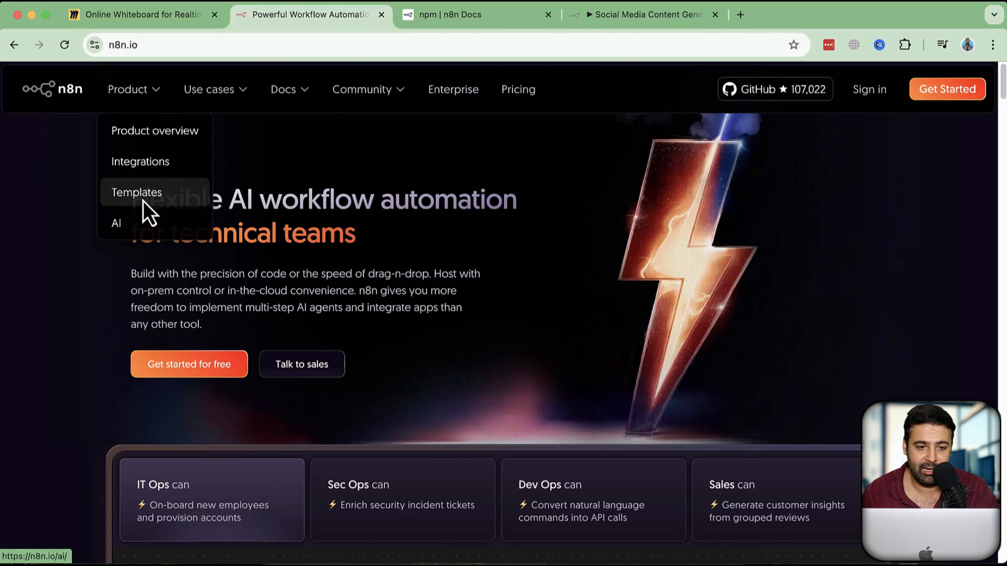
{"action": "scroll", "coordinate": [76, 269], "scroll_direction": "down", "scroll_amount": 10}
{"action": "scroll", "coordinate": [77, 270], "scroll_direction": "up", "scroll_amount": 10}
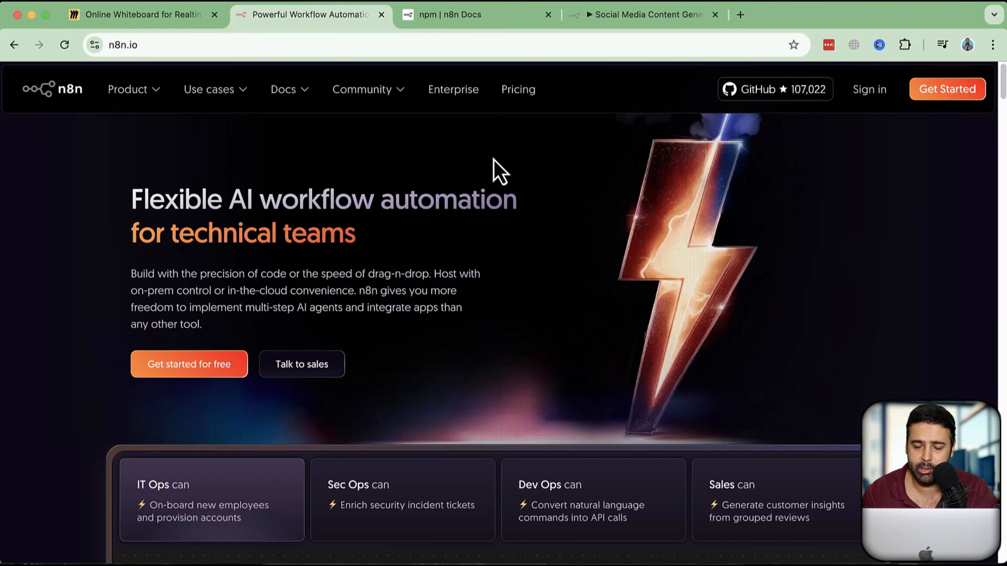
Step: Examine the npm installation page in the n8n Docs, including the npx section and the global install command
{"action": "left_click", "coordinate": [452, 16]}
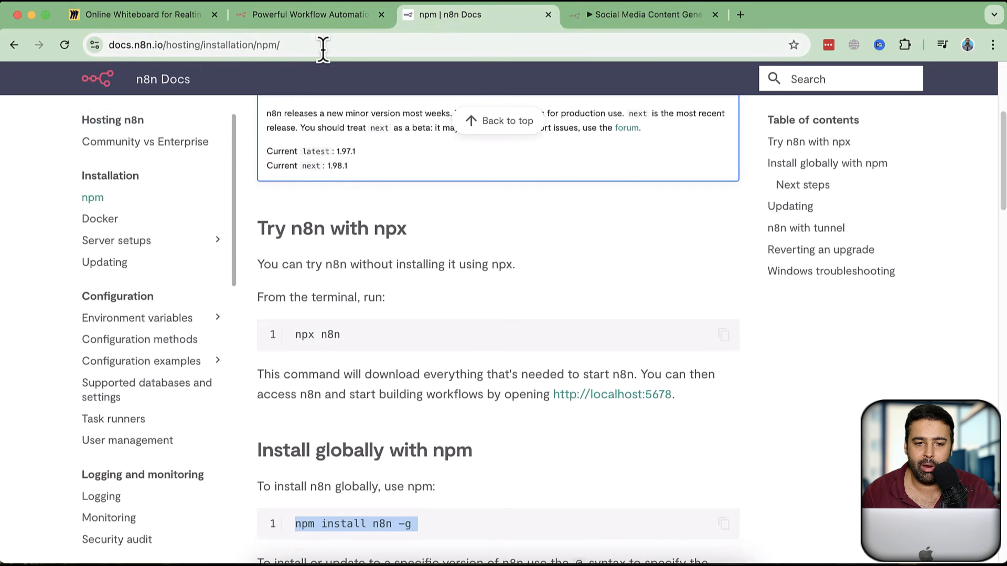
{"action": "left_click", "coordinate": [117, 45]}
{"action": "scroll", "coordinate": [436, 258], "scroll_direction": "up", "scroll_amount": 5}
{"action": "scroll", "coordinate": [465, 250], "scroll_direction": "up", "scroll_amount": 1}
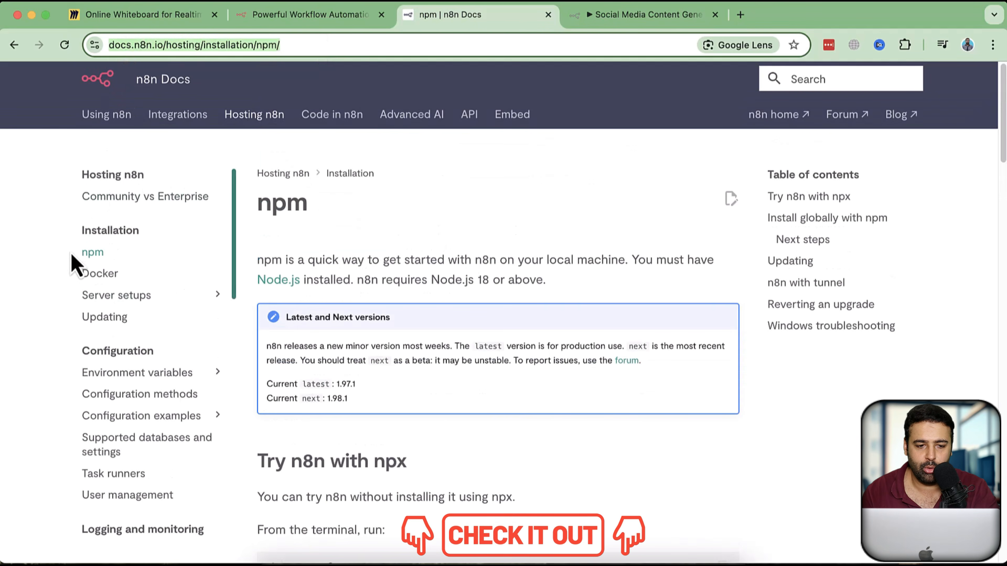
{"action": "scroll", "coordinate": [635, 227], "scroll_direction": "down", "scroll_amount": 5}
{"action": "scroll", "coordinate": [634, 226], "scroll_direction": "down", "scroll_amount": 3}
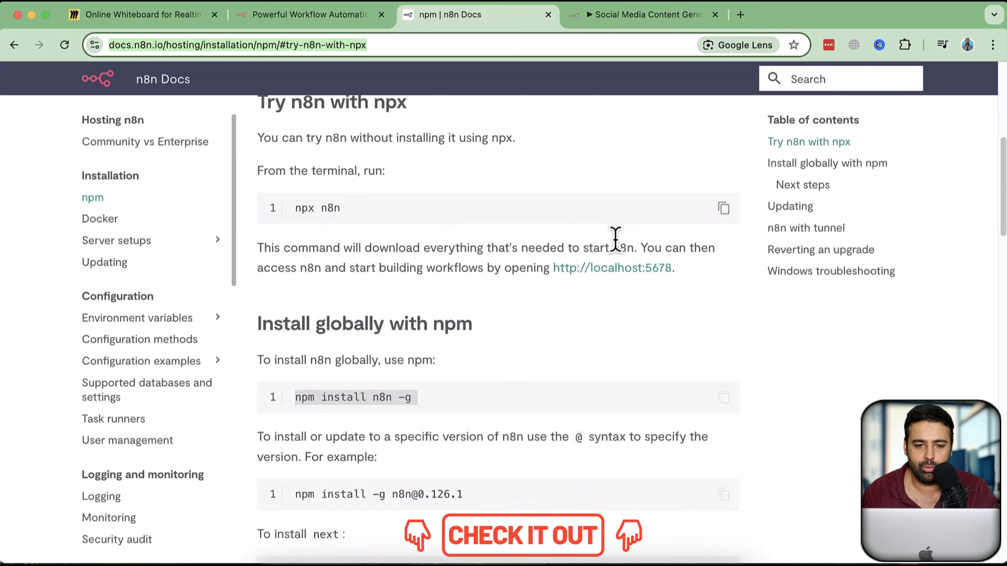
{"action": "left_click", "coordinate": [321, 411]}
{"action": "scroll", "coordinate": [465, 377], "scroll_direction": "down", "scroll_amount": 5}
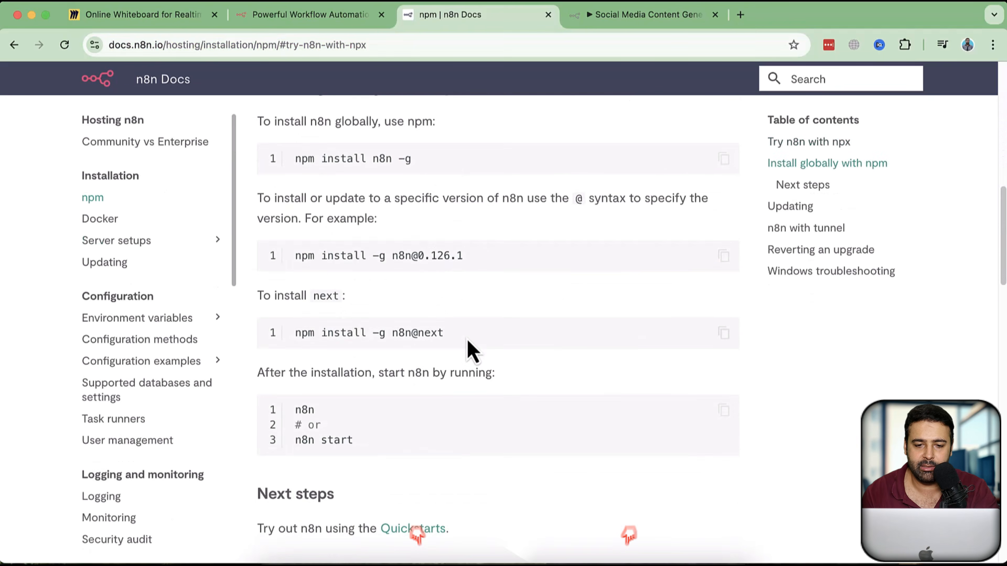
{"action": "scroll", "coordinate": [472, 349], "scroll_direction": "up", "scroll_amount": 3}
{"action": "left_click_drag", "start_coordinate": [412, 250], "coordinate": [295, 249]}
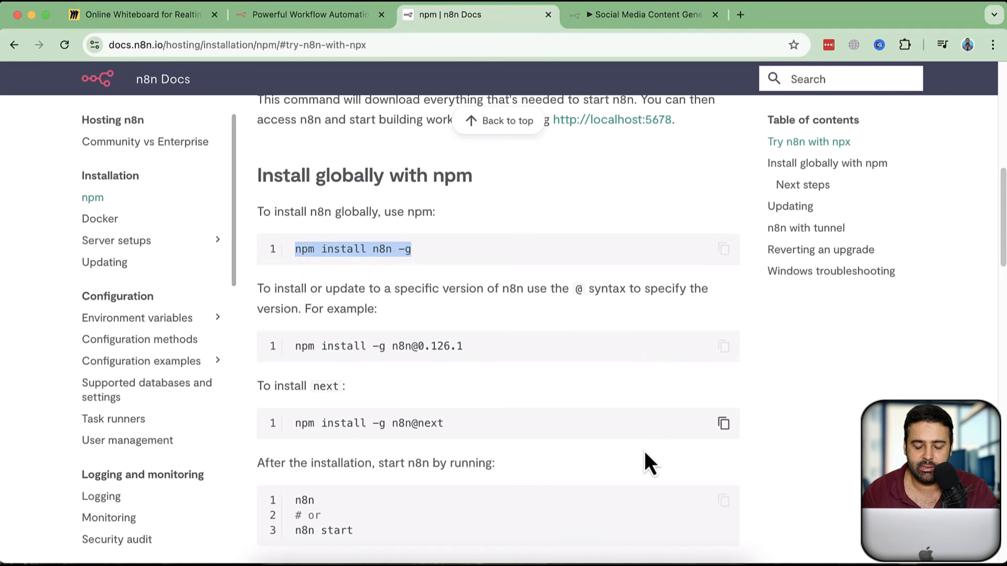
Step: Switch to Terminal and open a new shell window beside the running n8n session
{"action": "left_click", "coordinate": [618, 563]}
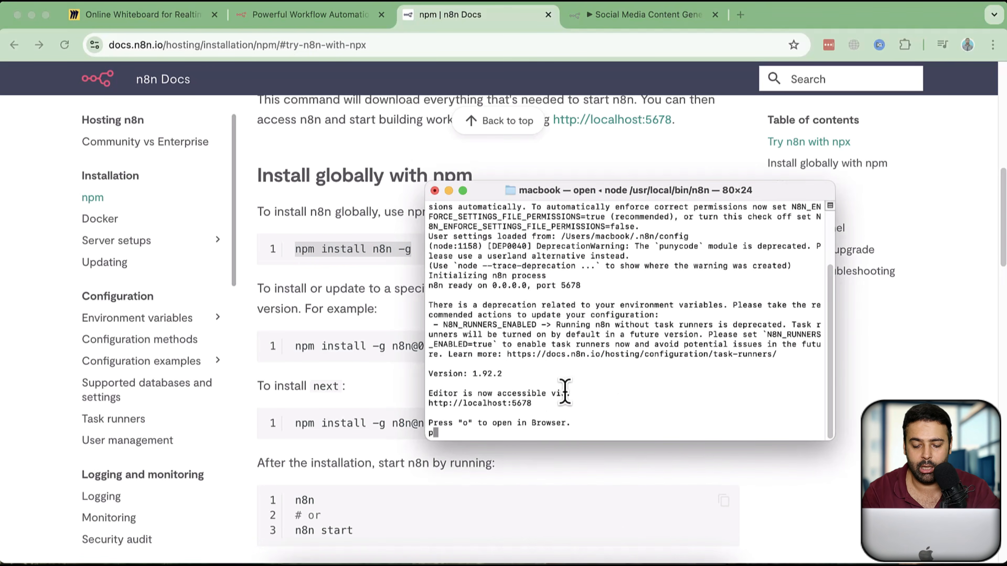
{"action": "key", "text": "super+n"}
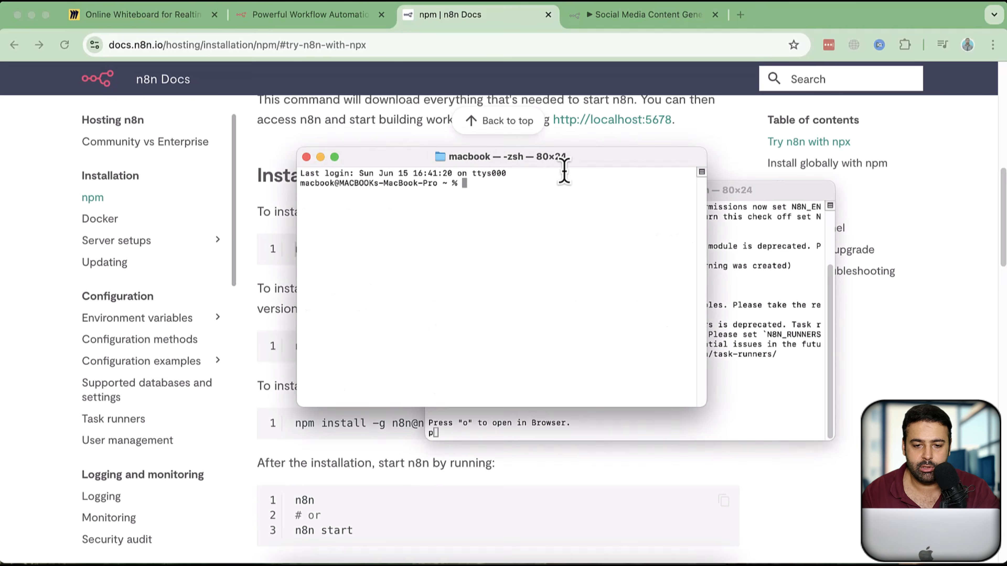
{"action": "left_click_drag", "start_coordinate": [564, 162], "coordinate": [665, 186]}
Step: Copy npm install n8n -g from the docs into the new Terminal window without running it, and close that window
{"action": "left_click", "coordinate": [356, 315]}
{"action": "left_click", "coordinate": [459, 253]}
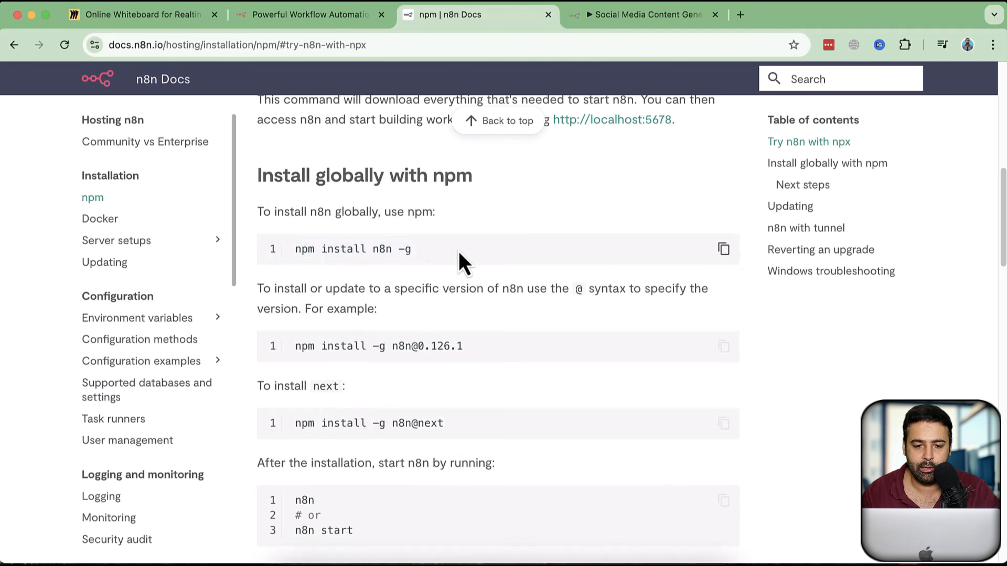
{"action": "left_click_drag", "start_coordinate": [459, 254], "coordinate": [295, 248]}
{"action": "left_click", "coordinate": [723, 249]}
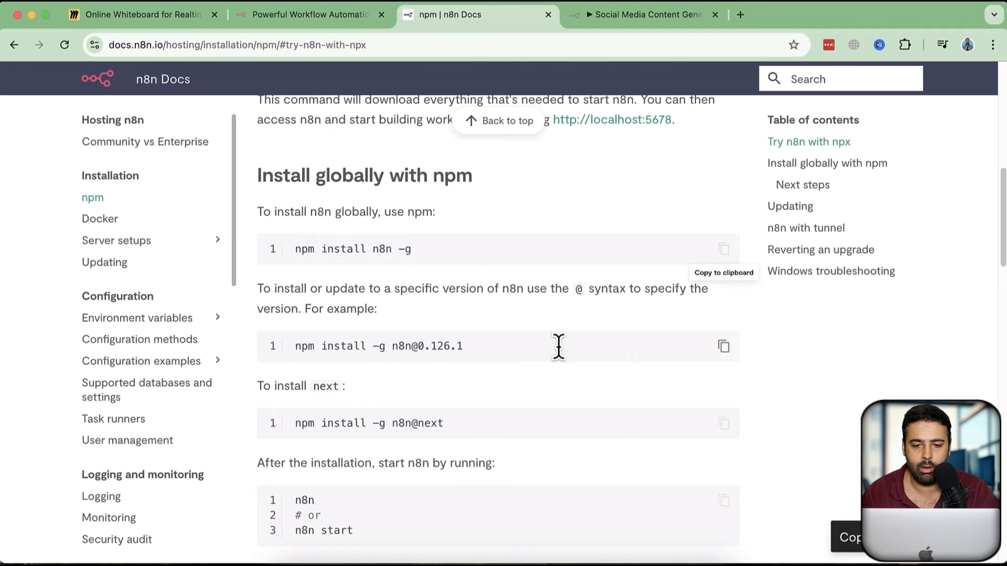
{"action": "key", "text": "super+Tab"}
{"action": "key", "text": "super+v"}
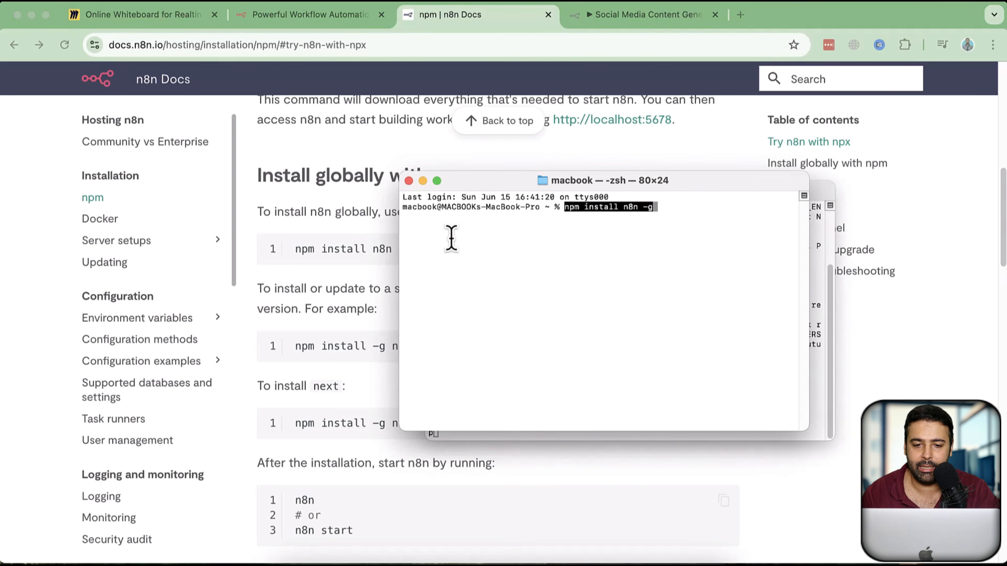
{"action": "left_click", "coordinate": [409, 181]}
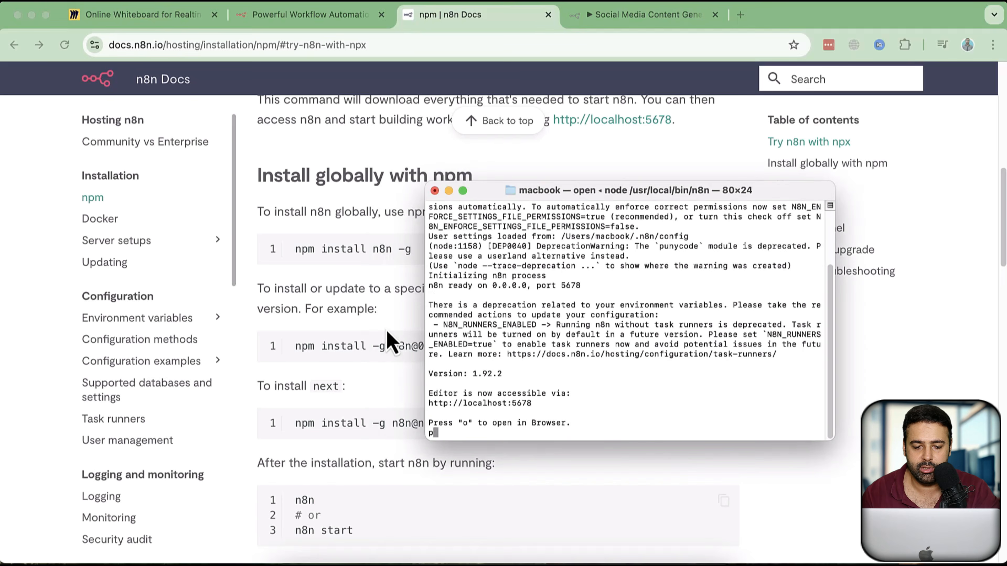
Step: Examine the n8n start command in the docs and the local editor address in the Terminal output
{"action": "left_click", "coordinate": [388, 342]}
{"action": "scroll", "coordinate": [499, 345], "scroll_direction": "down", "scroll_amount": 1}
{"action": "left_click_drag", "start_coordinate": [315, 472], "coordinate": [295, 472]}
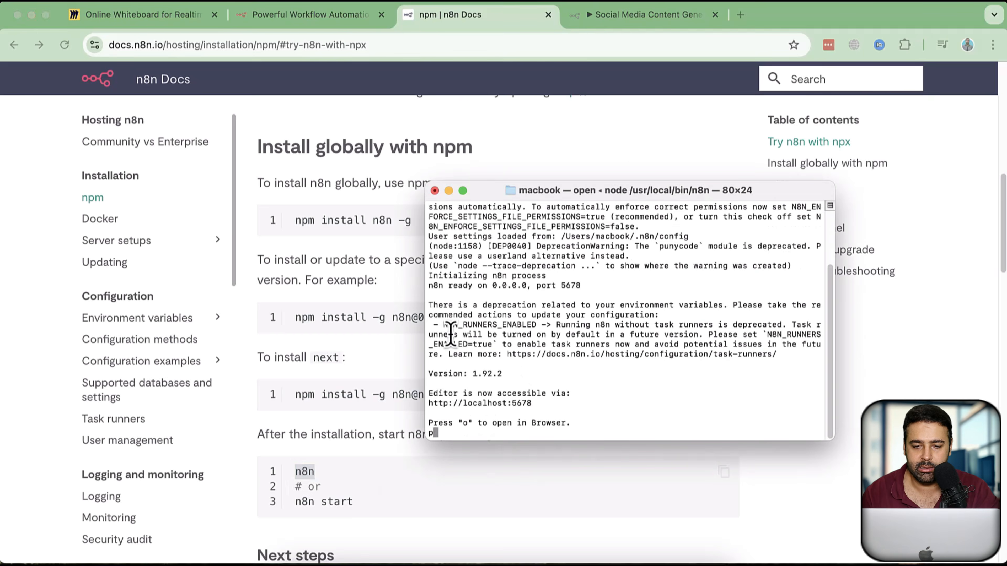
{"action": "key", "text": "super+Tab"}
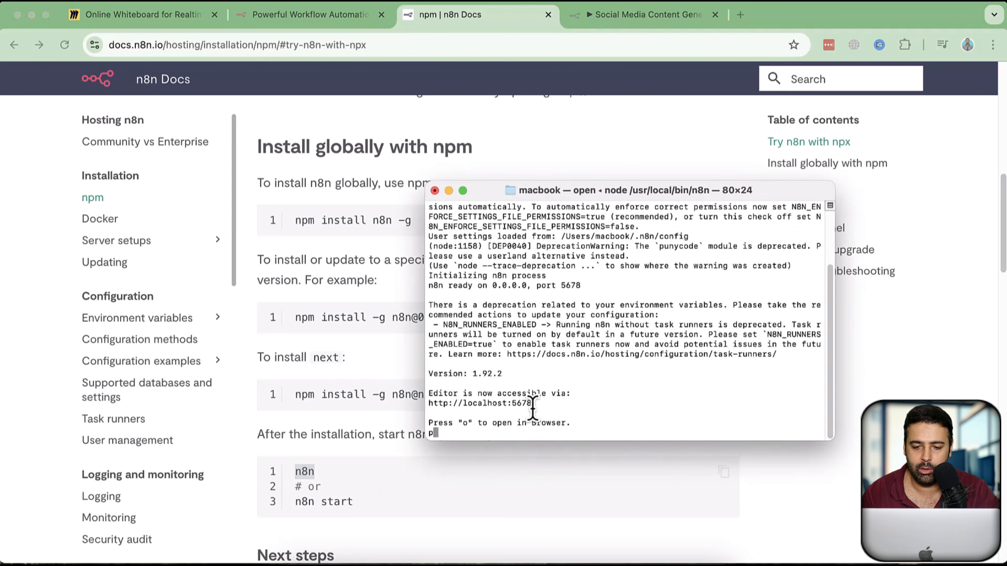
{"action": "left_click_drag", "start_coordinate": [532, 403], "coordinate": [432, 407]}
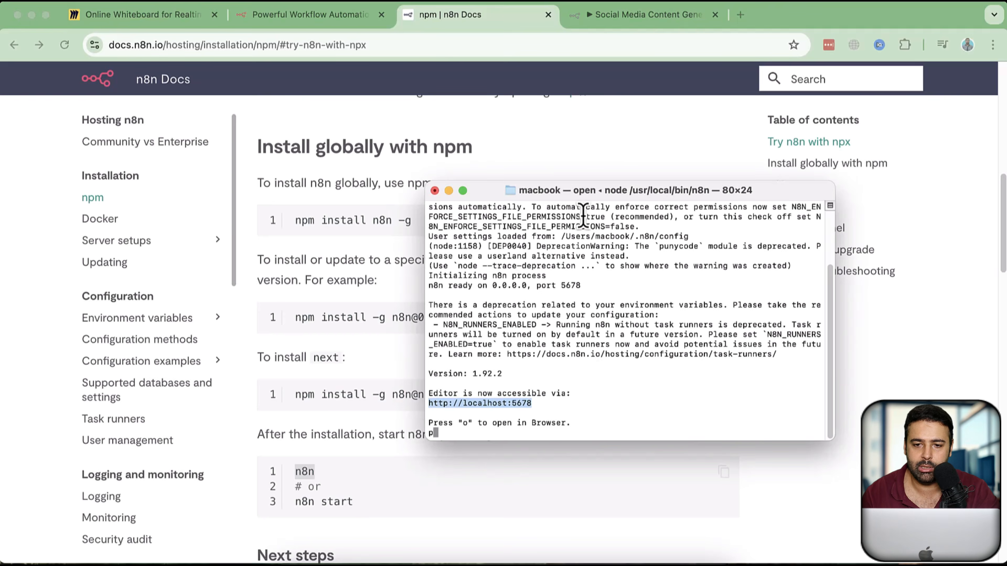
Step: Switch to the local n8n instance in the browser and open the overview of all workflows
{"action": "left_click", "coordinate": [592, 23]}
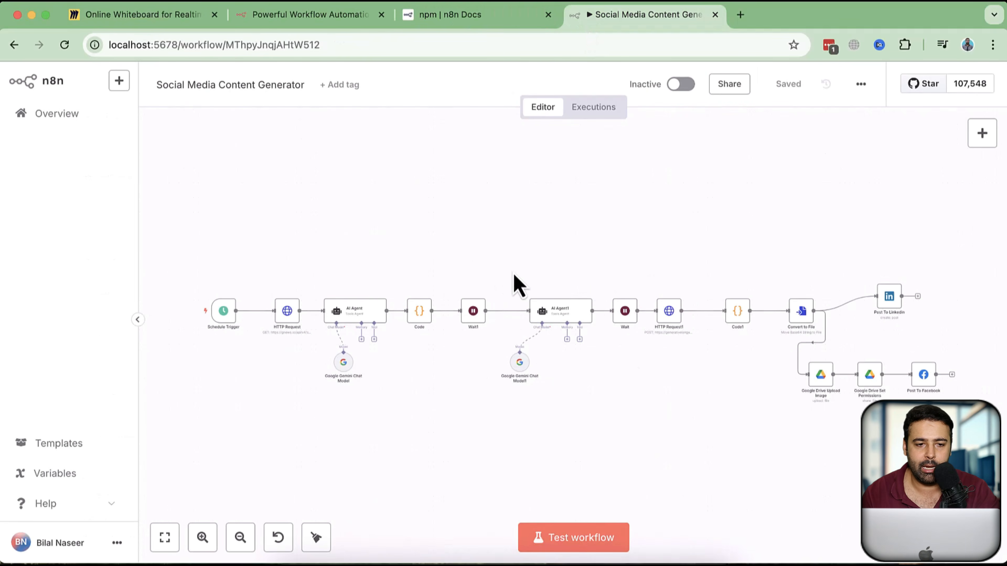
{"action": "left_click", "coordinate": [69, 115]}
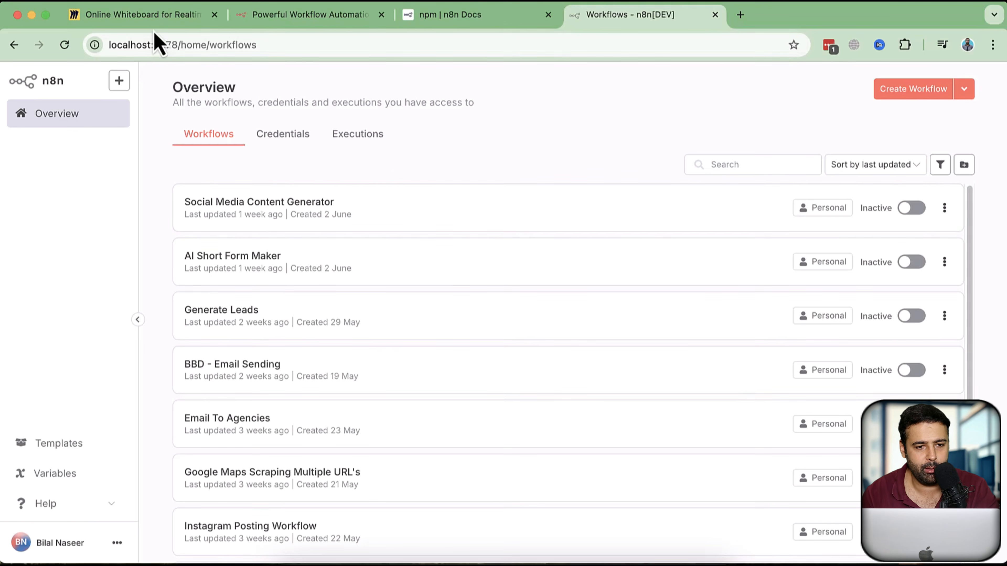
Step: Switch to the Miro board and examine the Workflows and Agents definitions with their diagrams
{"action": "left_click", "coordinate": [158, 18]}
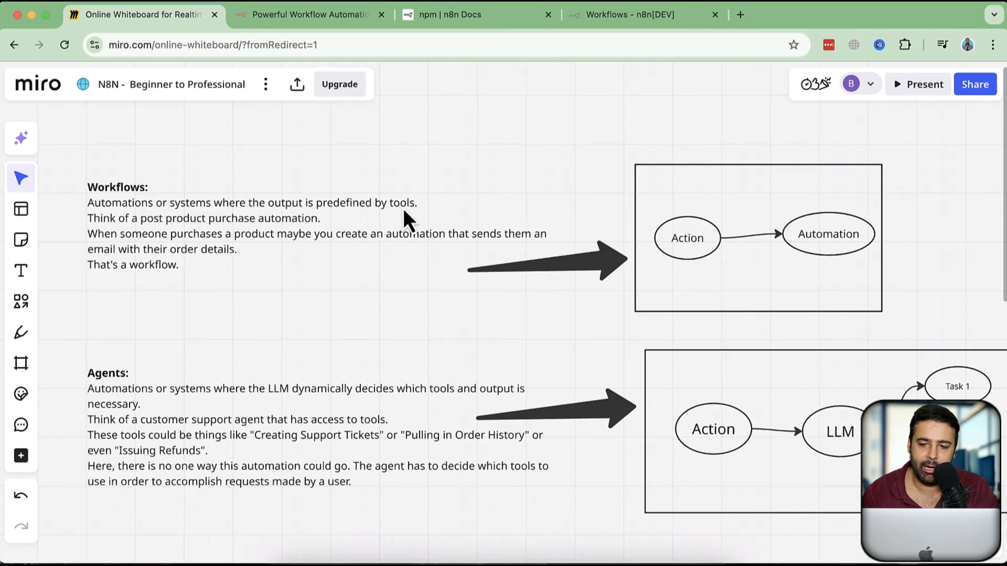
{"action": "left_click", "coordinate": [716, 279]}
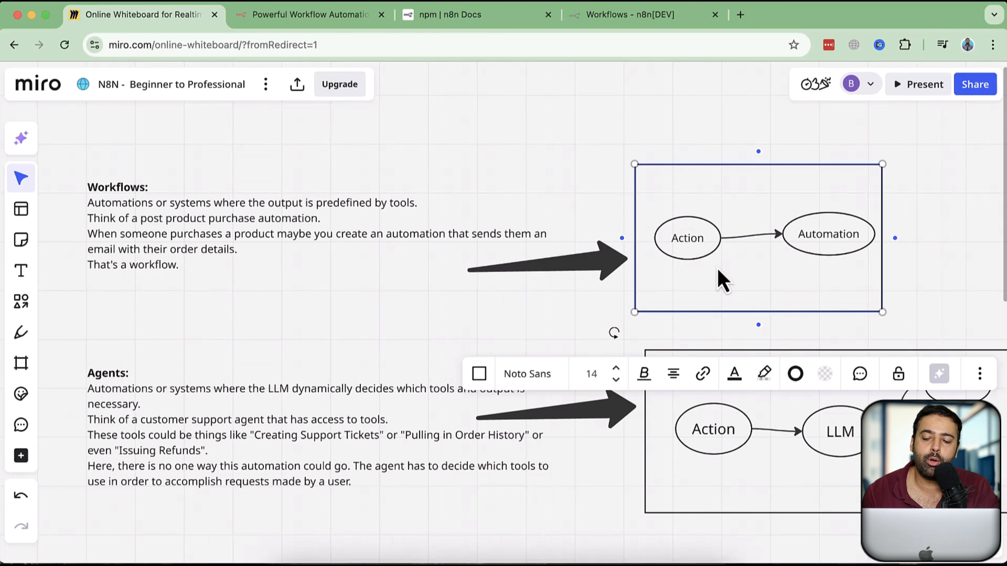
{"action": "left_click", "coordinate": [513, 349]}
{"action": "scroll", "coordinate": [615, 360], "scroll_direction": "down", "scroll_amount": 2}
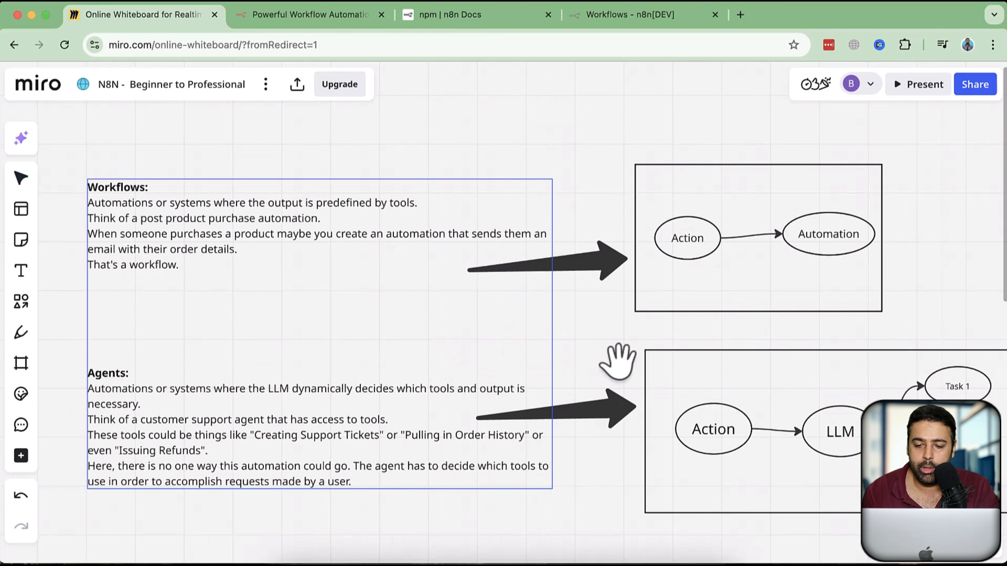
{"action": "scroll", "coordinate": [583, 272], "scroll_direction": "down", "scroll_amount": 5}
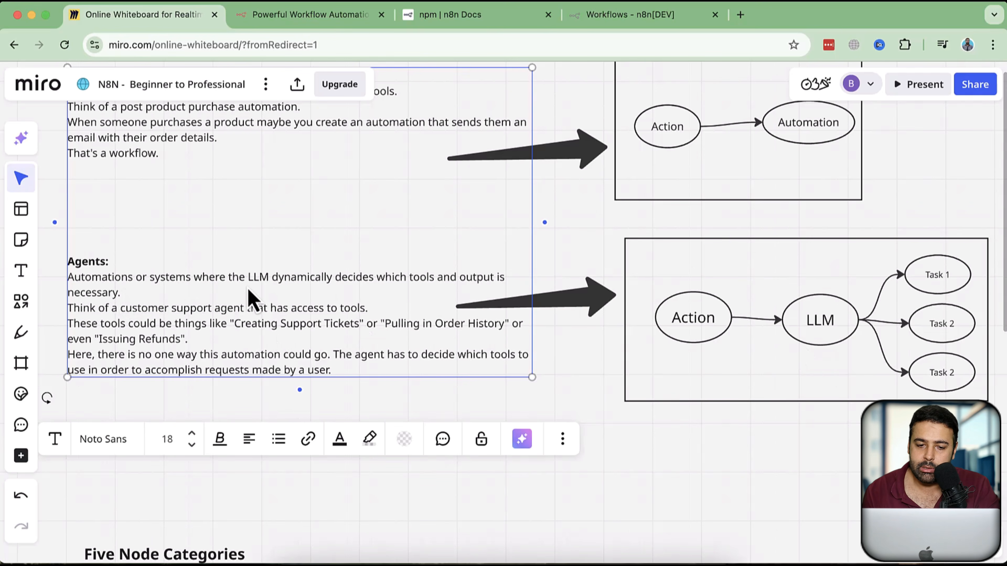
{"action": "scroll", "coordinate": [547, 342], "scroll_direction": "up", "scroll_amount": 5}
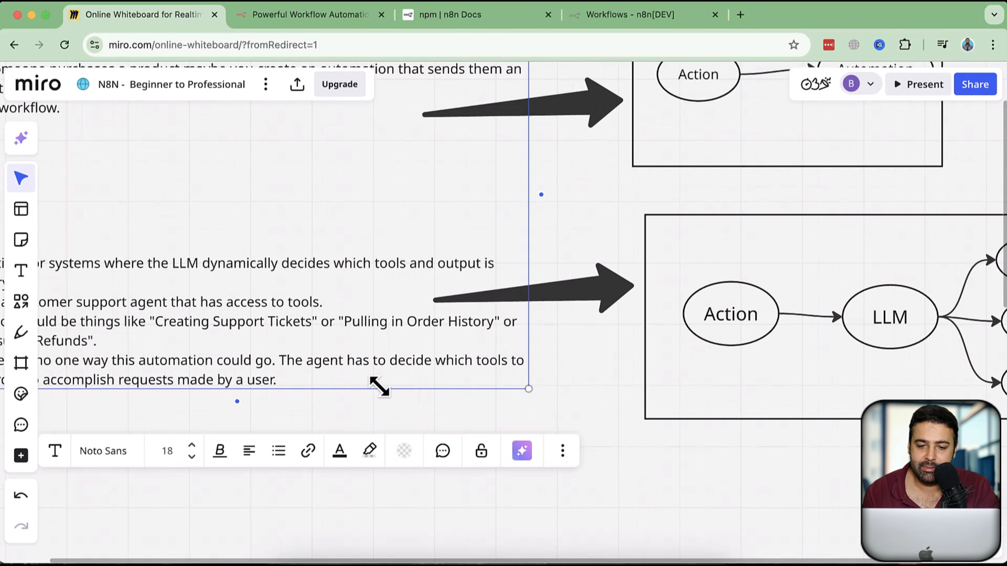
{"action": "scroll", "coordinate": [397, 423], "scroll_direction": "left", "scroll_amount": 5}
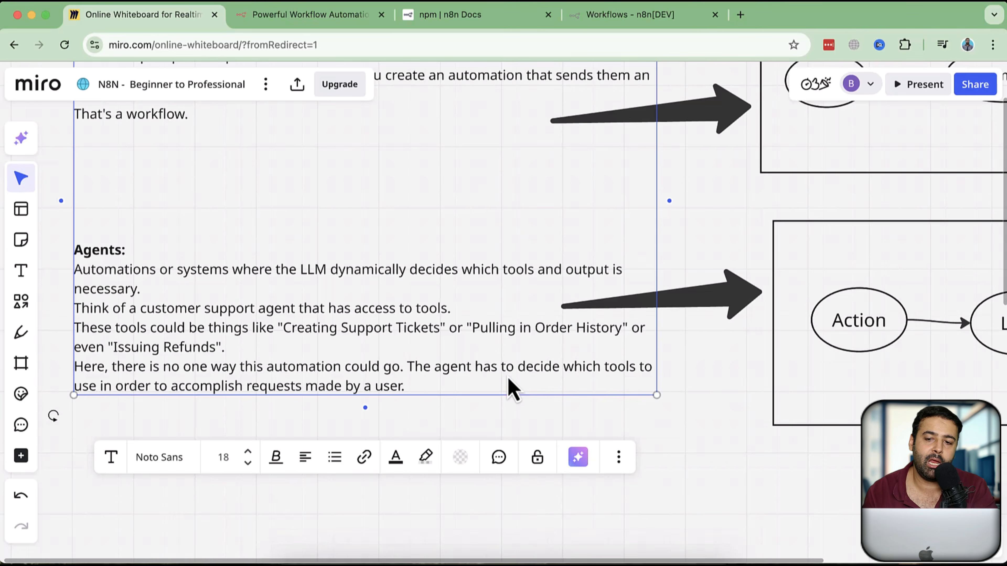
Step: Load the hosted n8n instance at n8ntutorial.websensepro.com in a new browser tab
{"action": "left_click", "coordinate": [650, 16]}
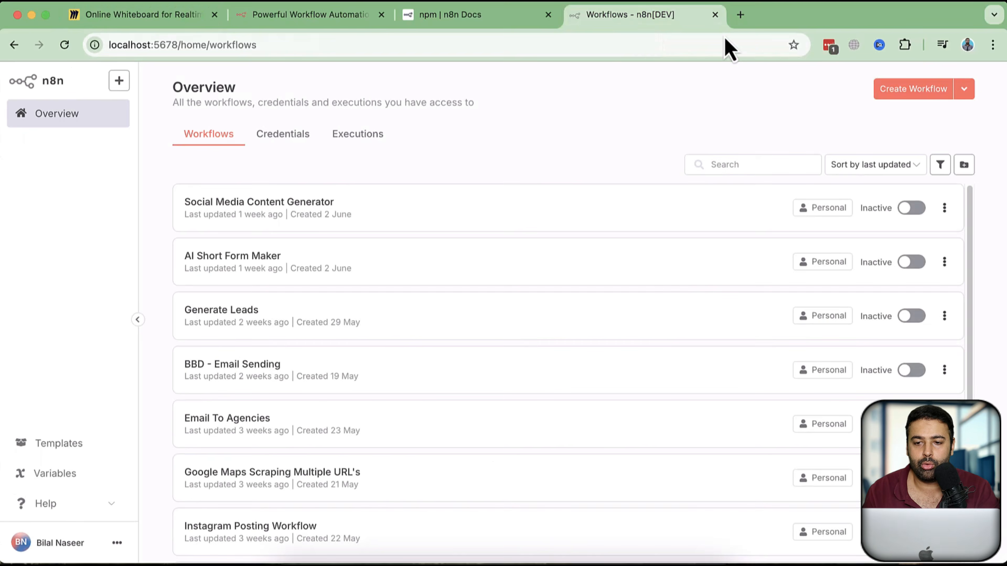
{"action": "left_click", "coordinate": [749, 20]}
{"action": "type", "text": "n8n"}
{"action": "key", "text": "Return"}
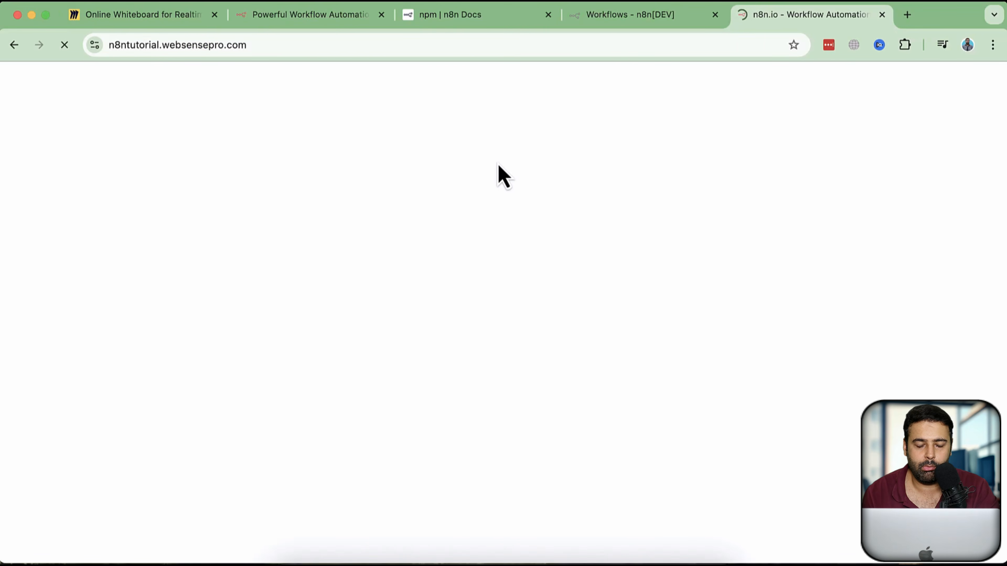
Step: Check the hosted instance's address and view its list of past workflow executions
{"action": "left_click", "coordinate": [272, 45]}
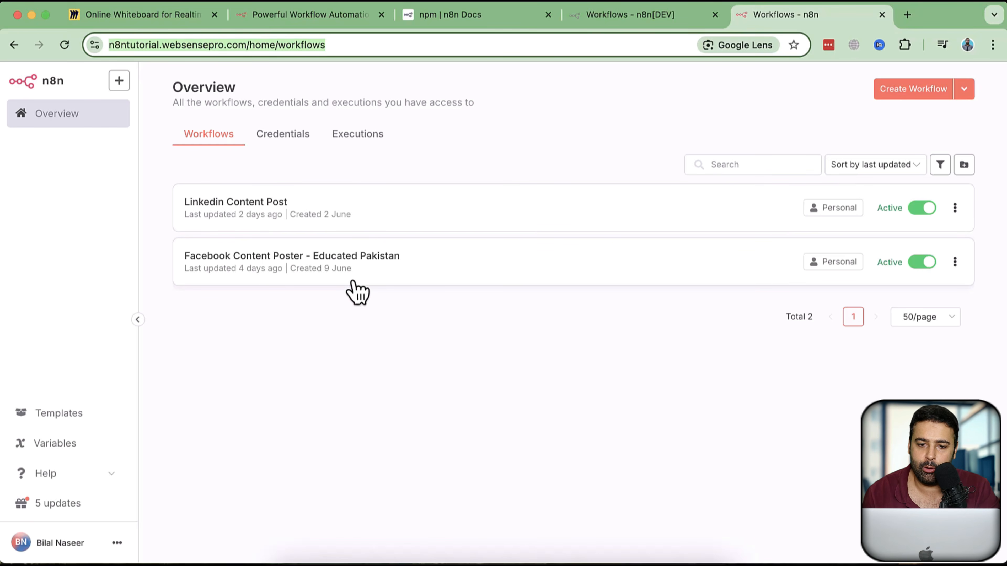
{"action": "left_click", "coordinate": [360, 139]}
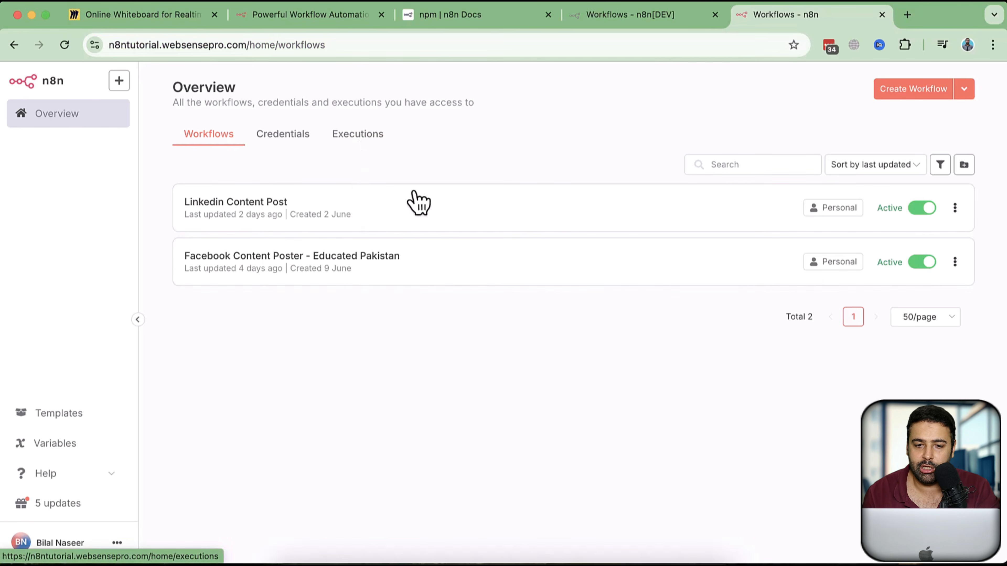
{"action": "left_click", "coordinate": [366, 144]}
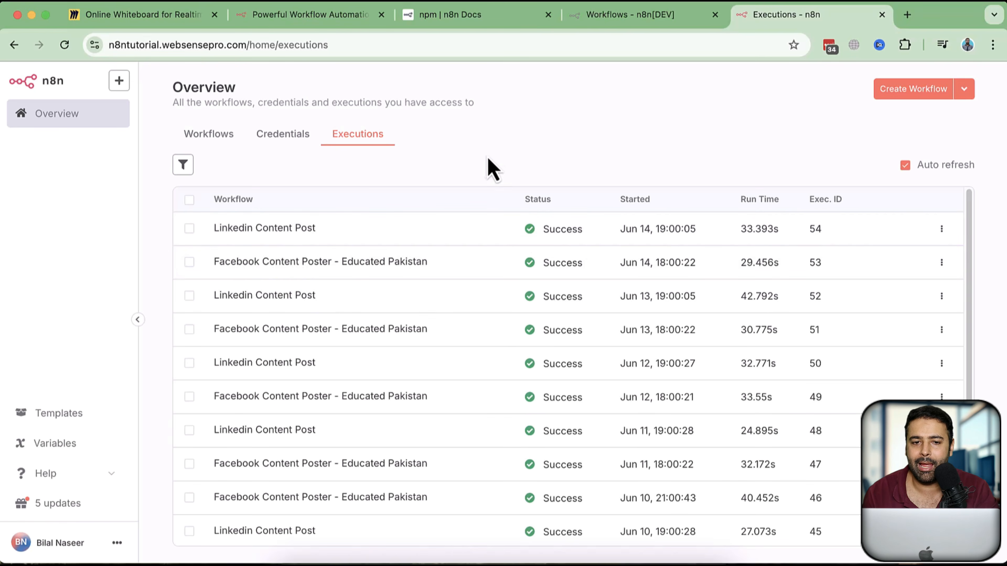
Step: Open the pricing page on n8n.io and examine the Starter plan's monthly price and workflow execution allowance
{"action": "left_click", "coordinate": [317, 28]}
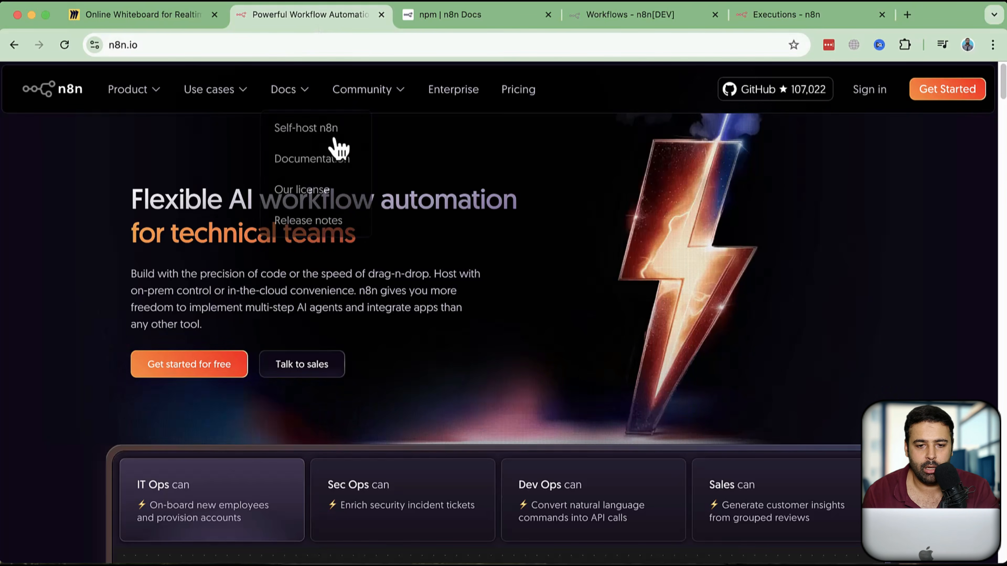
{"action": "mouse_move", "coordinate": [361, 89]}
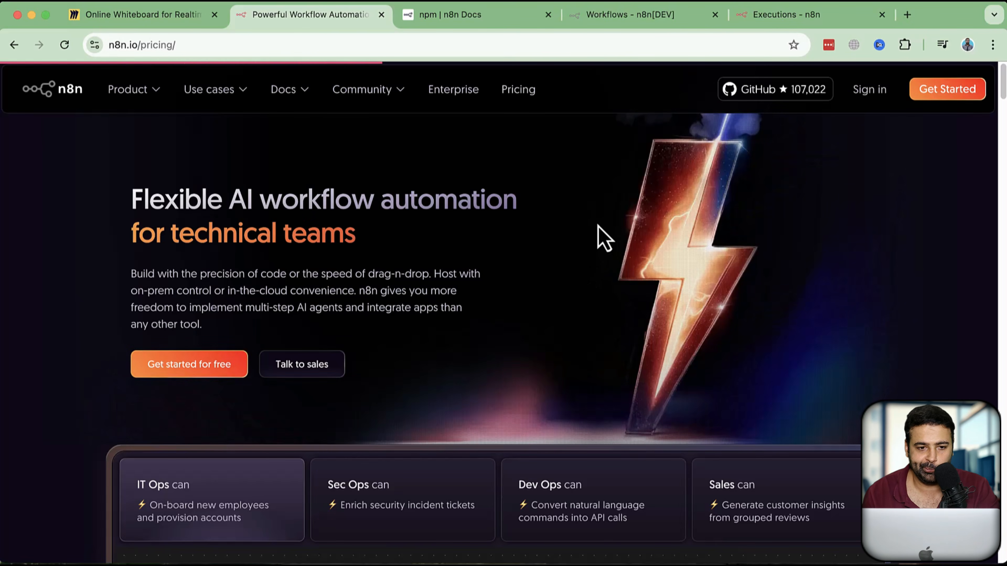
{"action": "scroll", "coordinate": [841, 229], "scroll_direction": "down", "scroll_amount": 2}
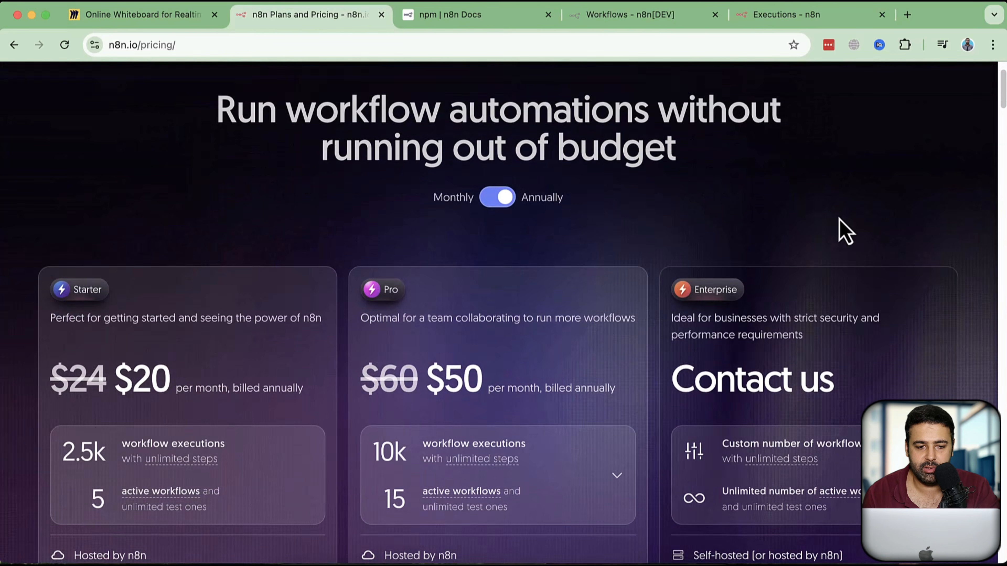
{"action": "scroll", "coordinate": [280, 341], "scroll_direction": "down", "scroll_amount": 1}
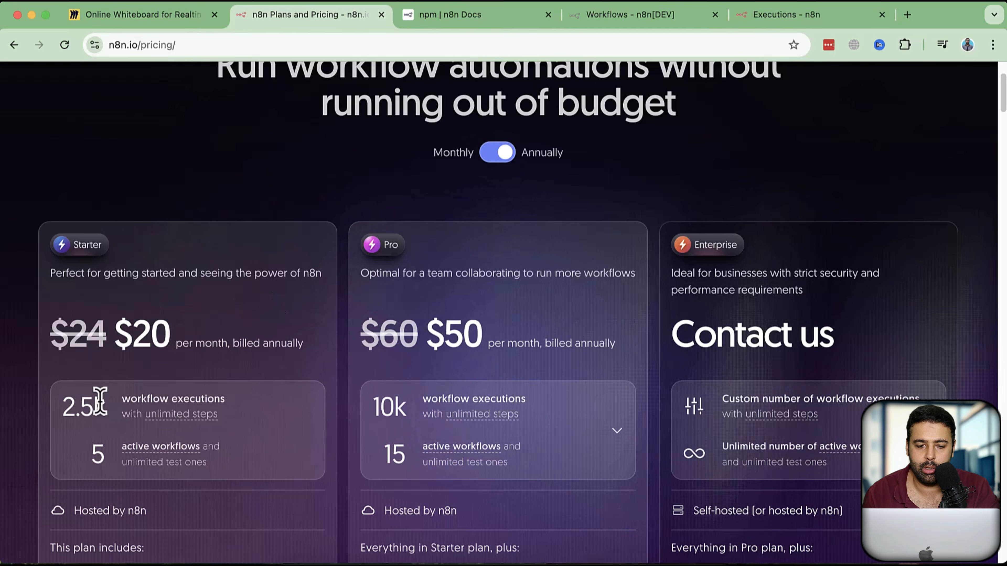
{"action": "mouse_move", "coordinate": [227, 428]}
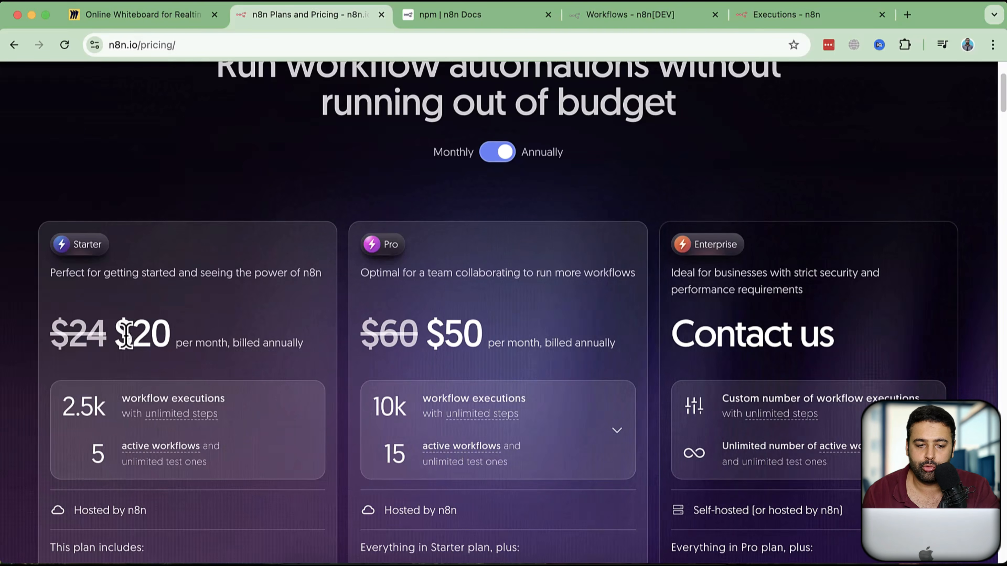
{"action": "left_click_drag", "start_coordinate": [133, 337], "coordinate": [200, 335]}
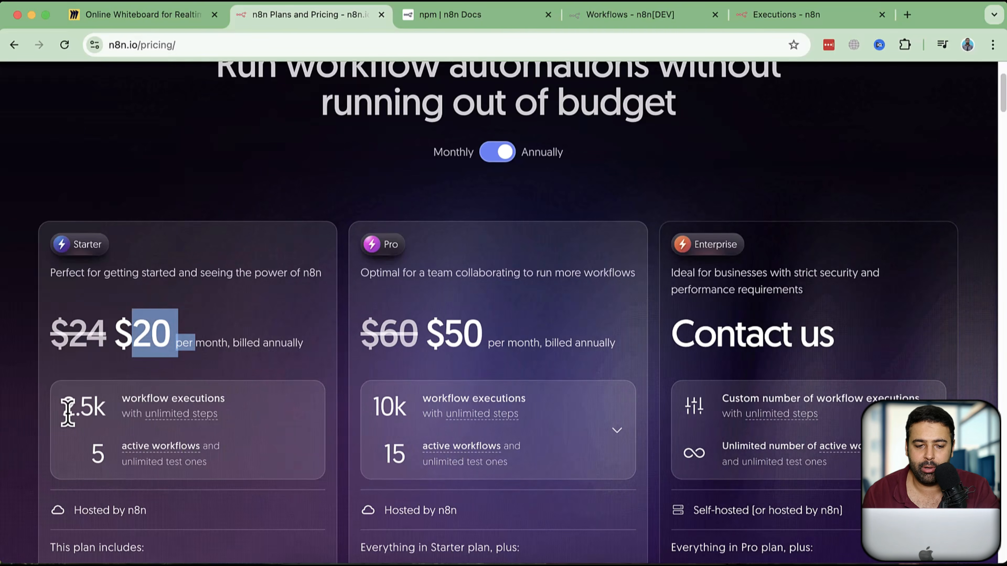
{"action": "mouse_move", "coordinate": [224, 419]}
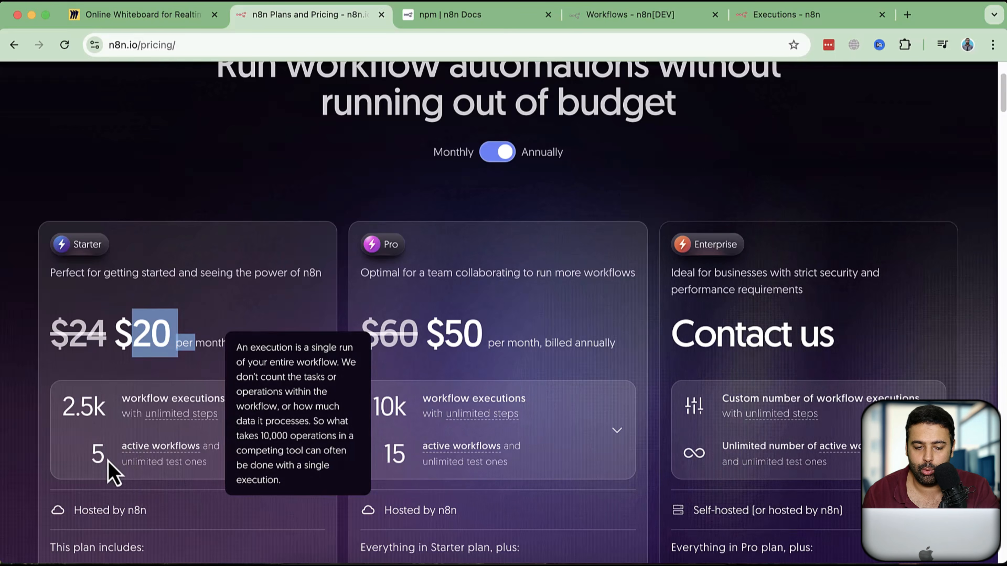
Step: Examine the Starter plan's active workflow allowance and compare the features of the Pro and Enterprise plans
{"action": "left_click_drag", "start_coordinate": [101, 457], "coordinate": [89, 456]}
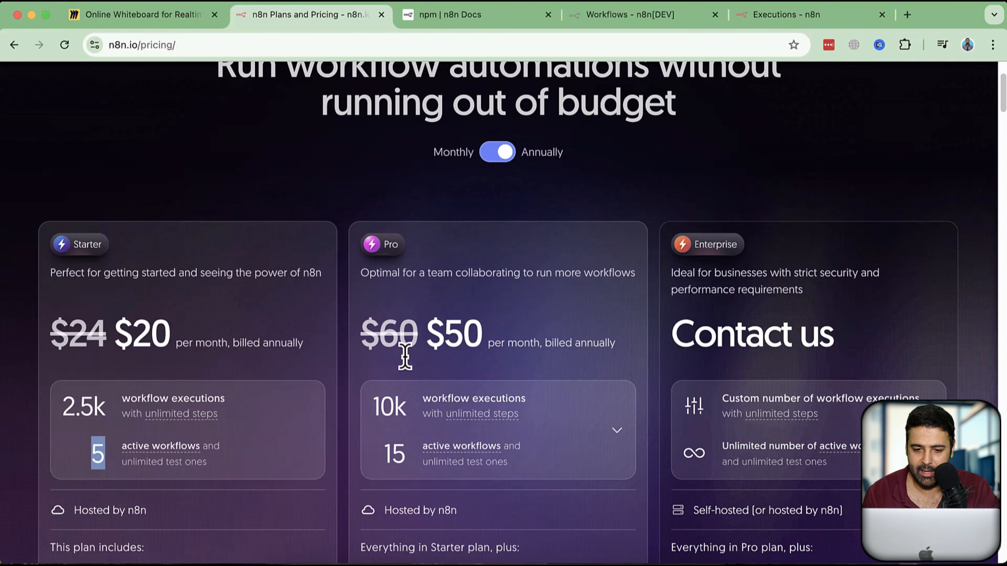
{"action": "scroll", "coordinate": [585, 315], "scroll_direction": "down", "scroll_amount": 2}
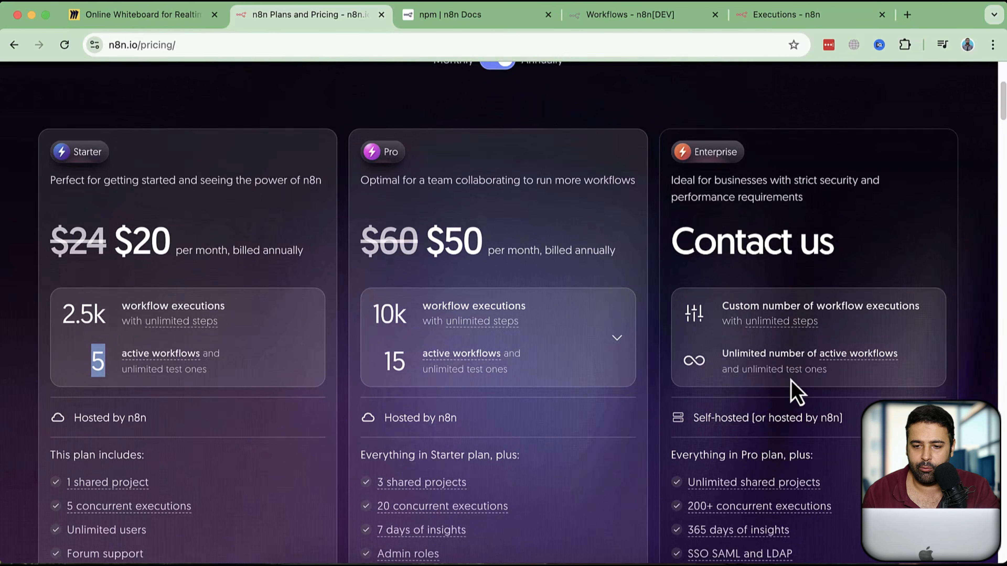
{"action": "scroll", "coordinate": [709, 198], "scroll_direction": "down", "scroll_amount": 8}
{"action": "scroll", "coordinate": [697, 275], "scroll_direction": "up", "scroll_amount": 13}
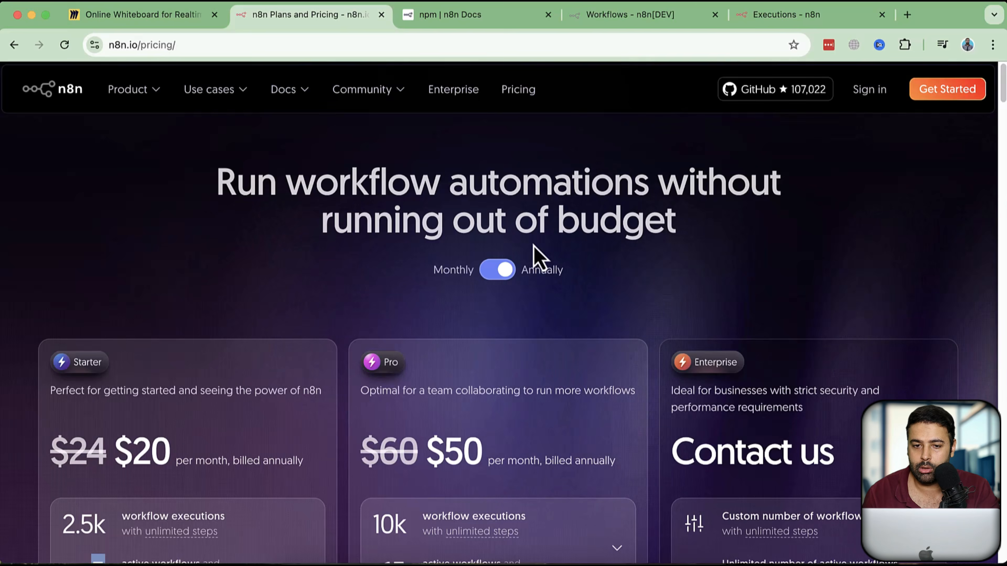
Step: Compare the address of the local n8n instance with the domain of the hosted instance
{"action": "left_click", "coordinate": [598, 24]}
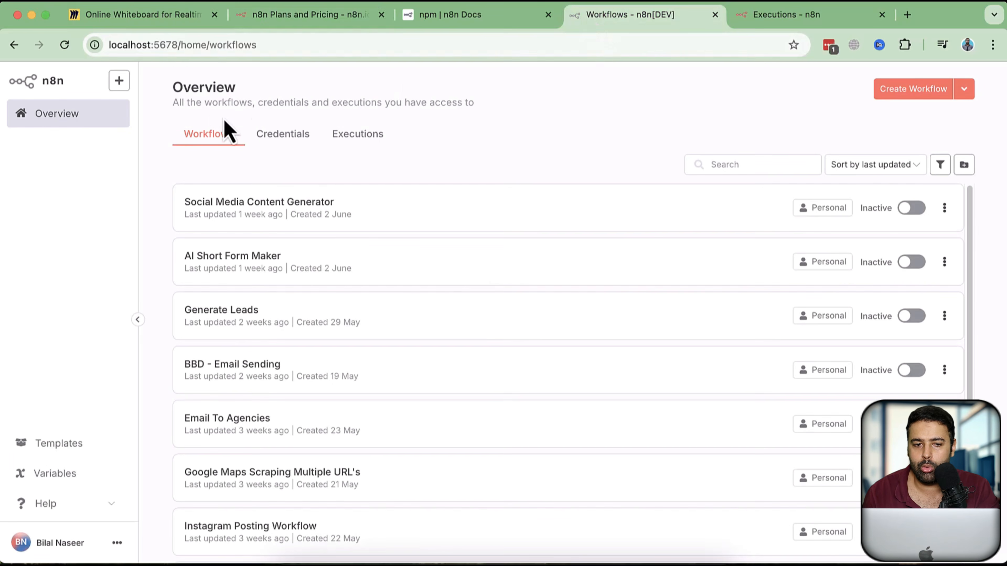
{"action": "left_click", "coordinate": [158, 44]}
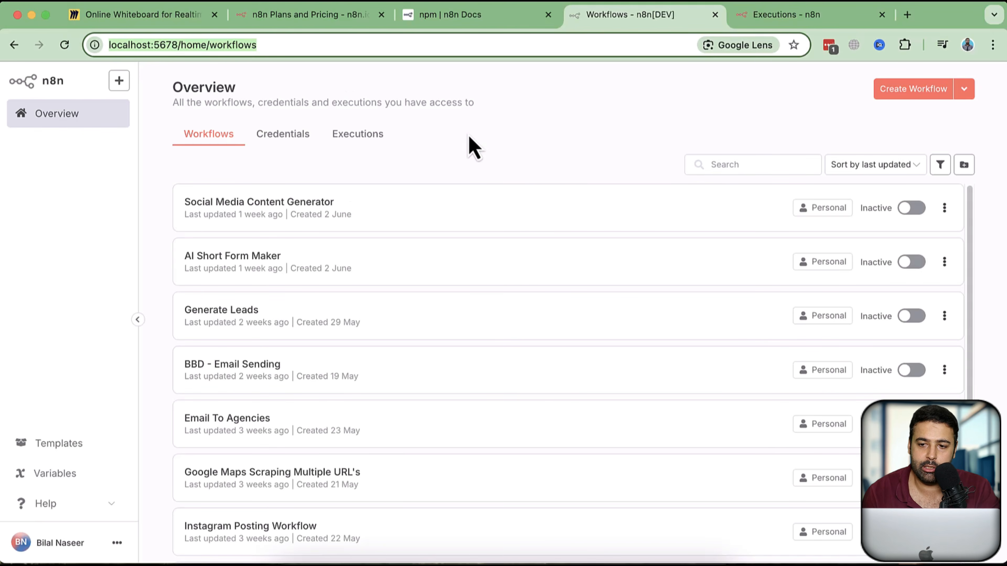
{"action": "left_click", "coordinate": [769, 18]}
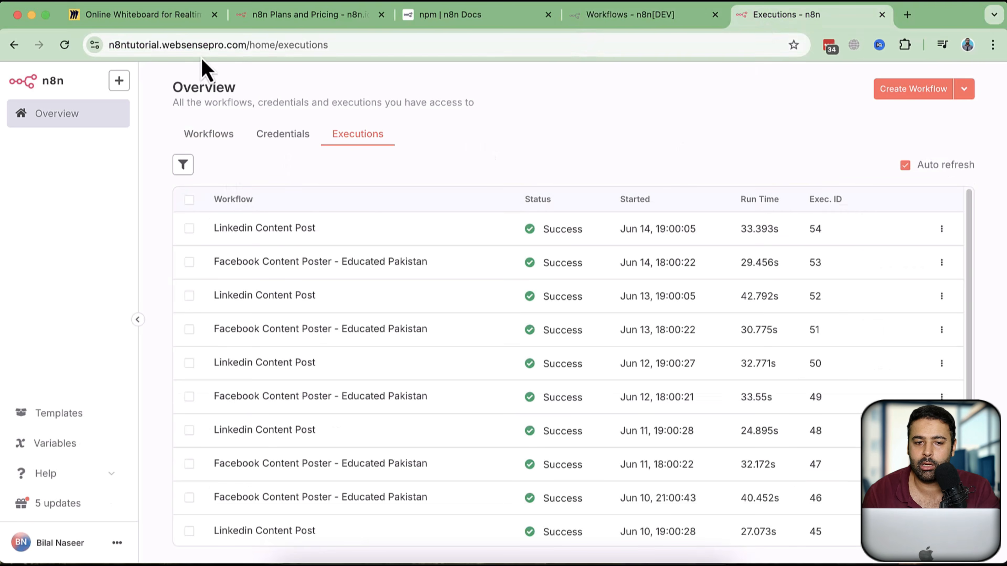
{"action": "left_click", "coordinate": [232, 42]}
{"action": "left_click_drag", "start_coordinate": [283, 45], "coordinate": [108, 45]}
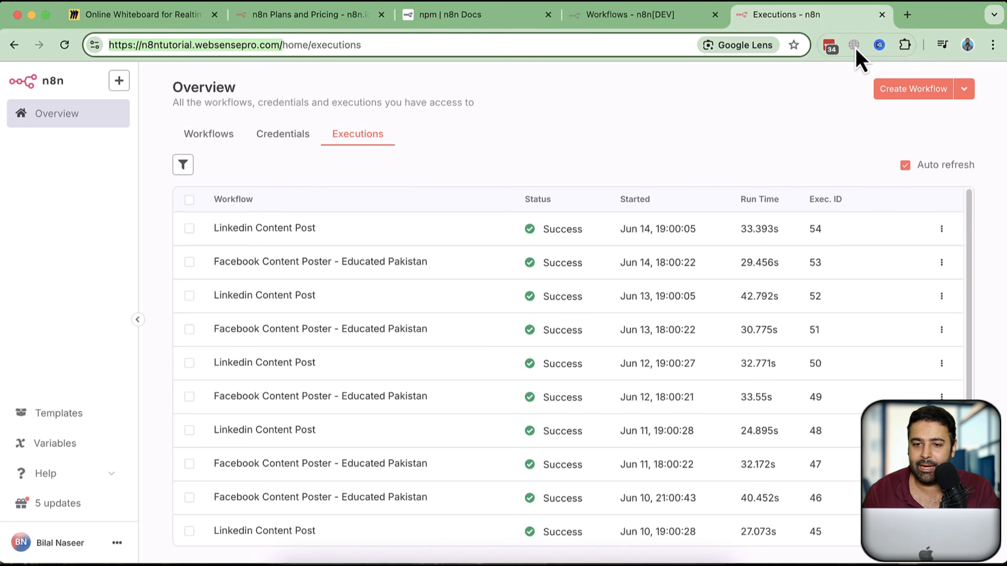
Step: Look up n8n in a new browser tab and open the suggested n8n-free GitHub repository
{"action": "left_click", "coordinate": [908, 16]}
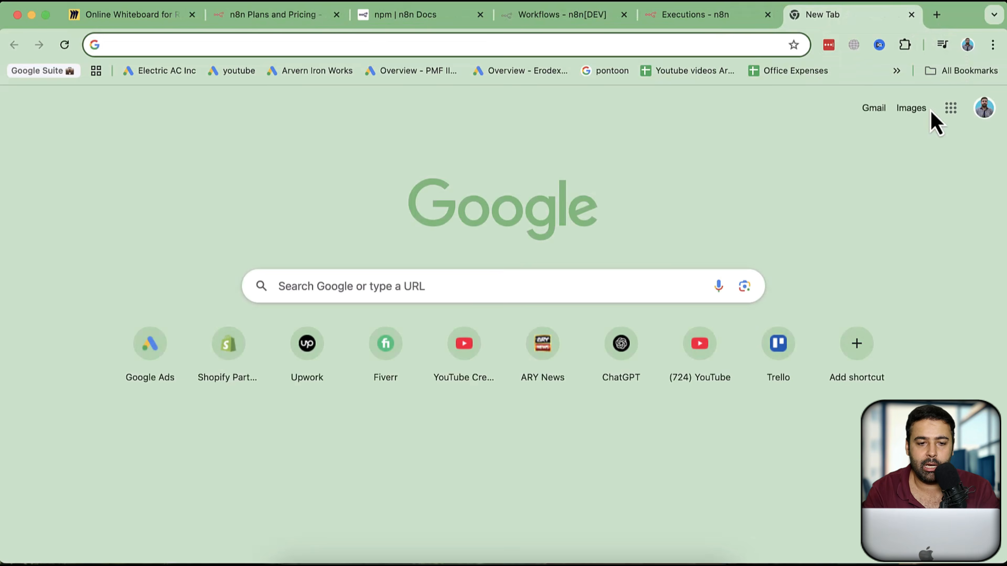
{"action": "type", "text": "n8n"}
{"action": "key", "text": "Down"}
{"action": "key", "text": "Down"}
{"action": "key", "text": "Down"}
{"action": "key", "text": "Down"}
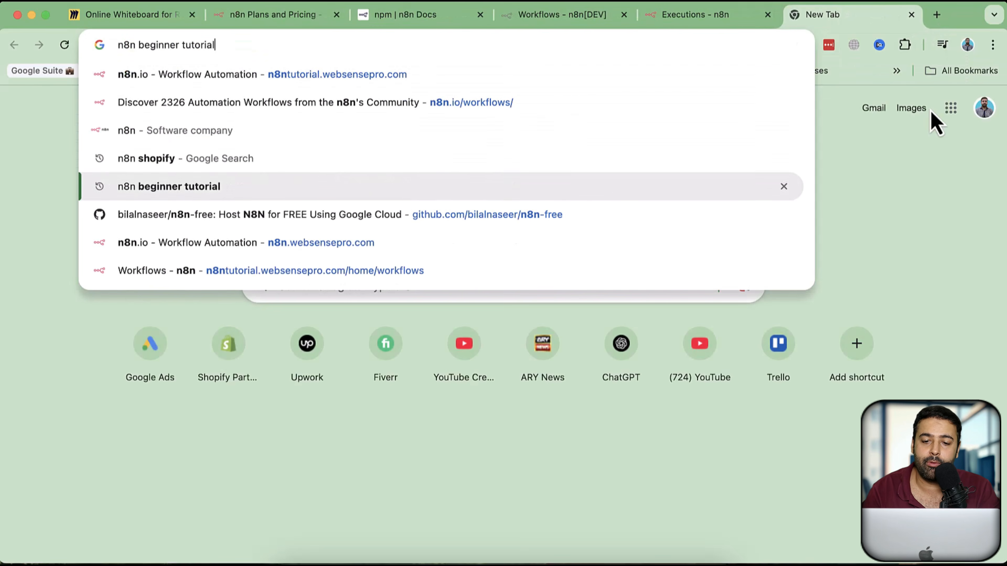
{"action": "key", "text": "Down"}
{"action": "key", "text": "Return"}
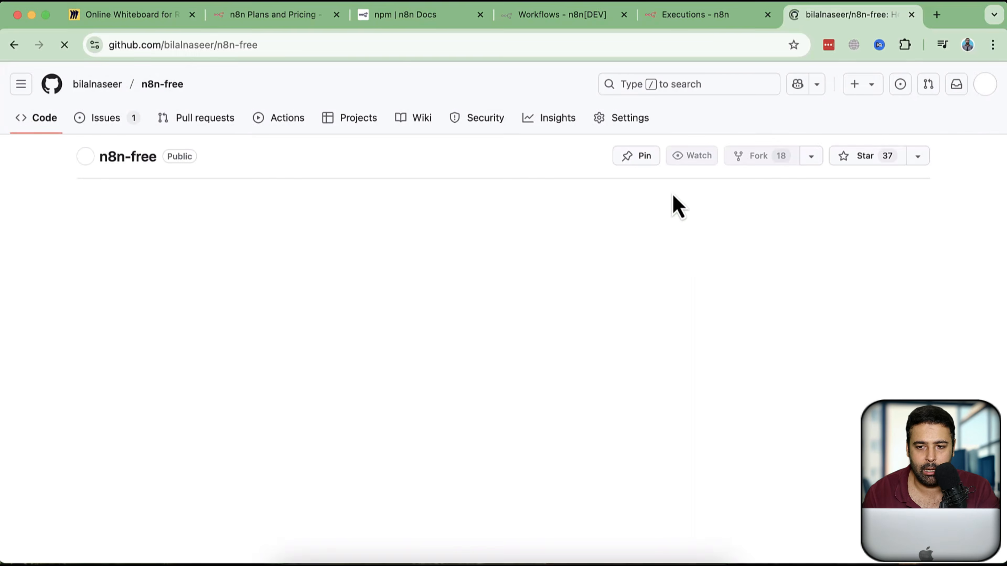
Step: Read through the repository's README on self-hosting SSL-enabled n8n, covering the Docker installation and startup commands
{"action": "scroll", "coordinate": [705, 198], "scroll_direction": "down", "scroll_amount": 2}
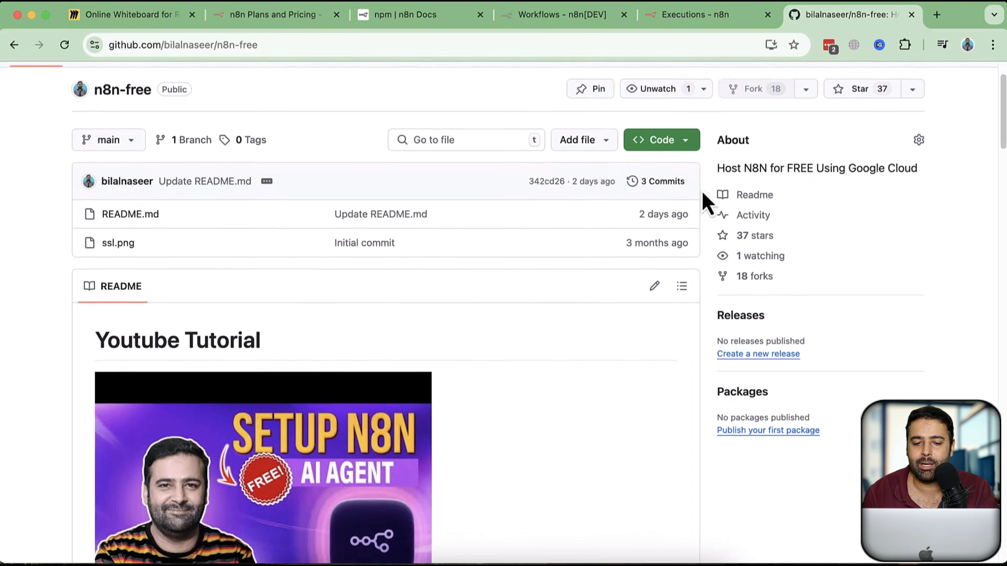
{"action": "scroll", "coordinate": [706, 202], "scroll_direction": "down", "scroll_amount": 12}
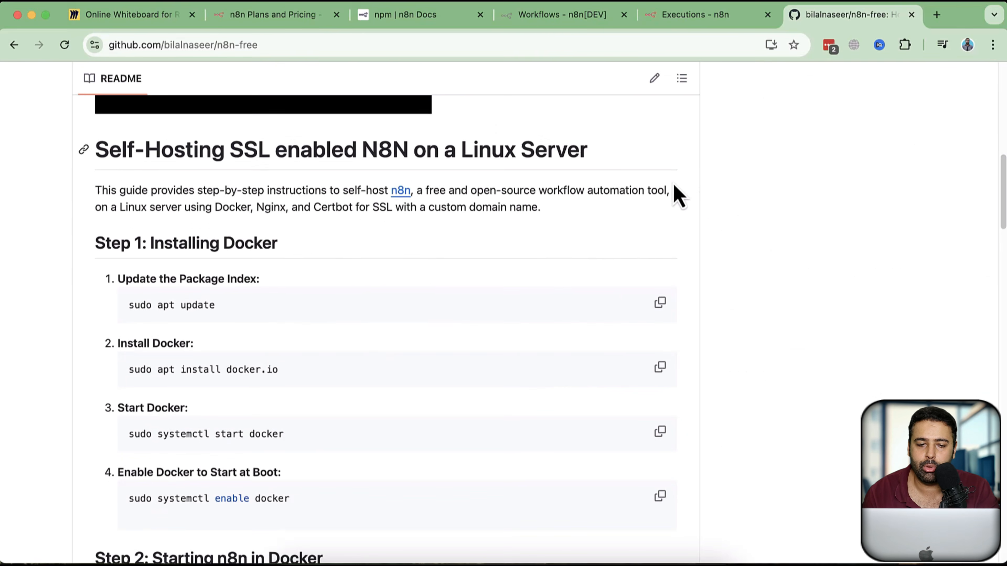
{"action": "scroll", "coordinate": [571, 216], "scroll_direction": "down", "scroll_amount": 5}
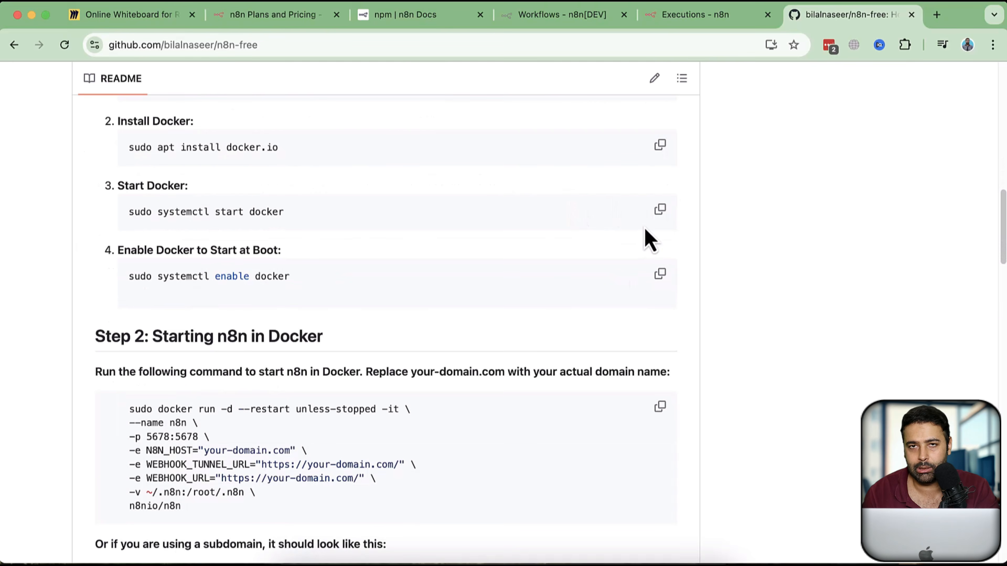
{"action": "scroll", "coordinate": [649, 226], "scroll_direction": "down", "scroll_amount": 6}
{"action": "scroll", "coordinate": [663, 234], "scroll_direction": "down", "scroll_amount": 1}
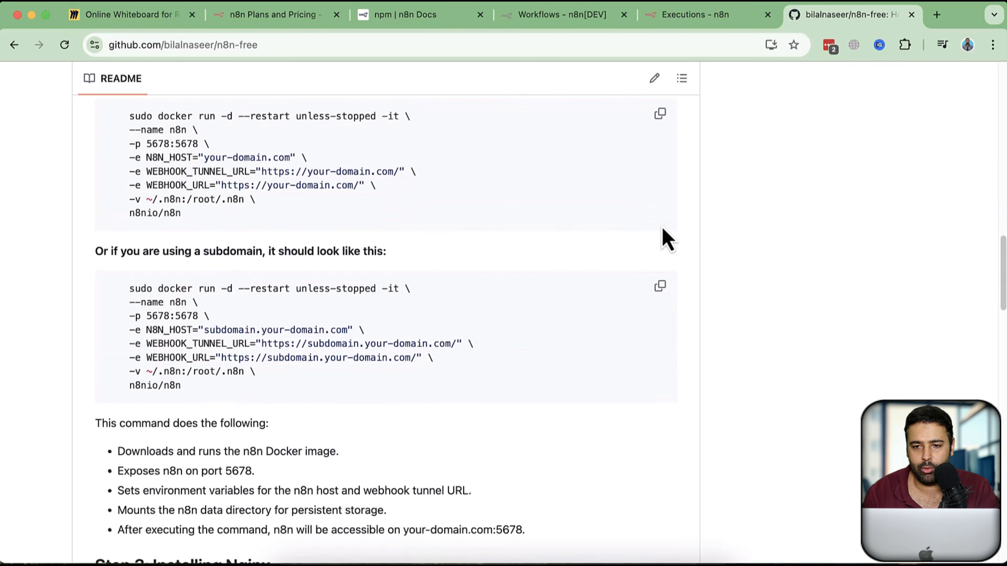
{"action": "scroll", "coordinate": [663, 230], "scroll_direction": "down", "scroll_amount": 2}
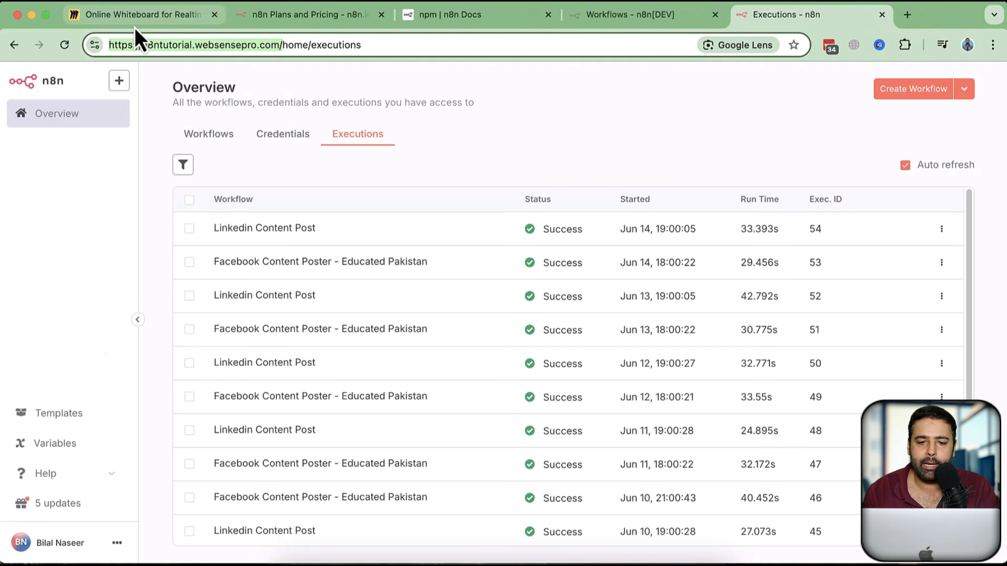
Step: Return to the Miro board and view the Workflows and Agents notes beside their diagrams
{"action": "left_click", "coordinate": [137, 14]}
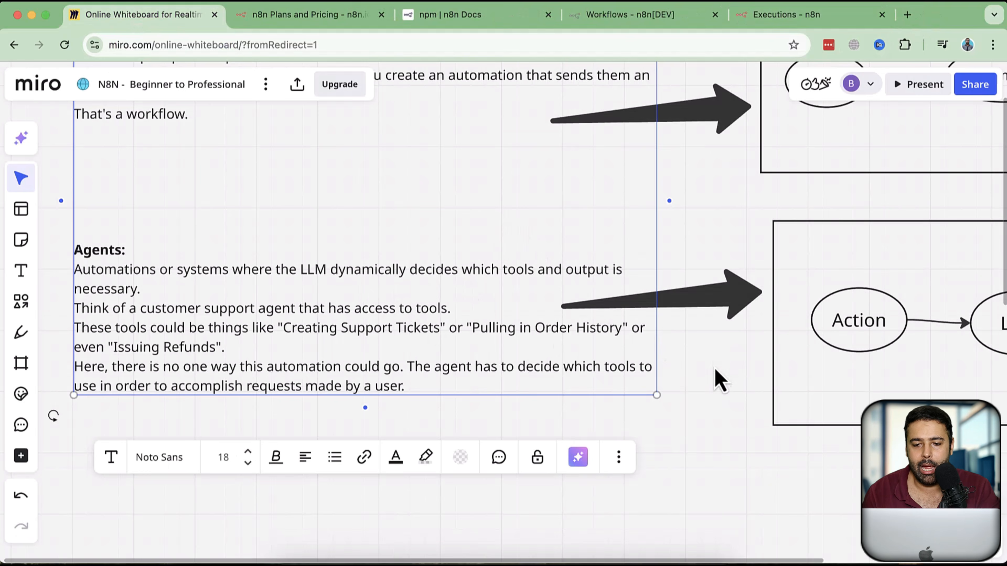
{"action": "scroll", "coordinate": [718, 381], "scroll_direction": "up", "scroll_amount": 5}
{"action": "scroll", "coordinate": [717, 381], "scroll_direction": "right", "scroll_amount": 3}
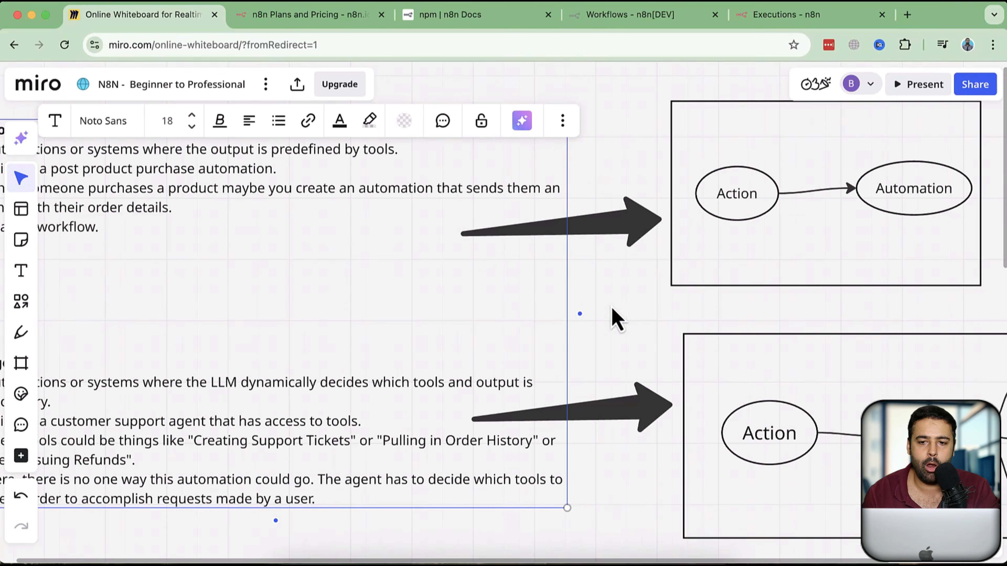
Step: Open the Credentials list of the local n8n instance and browse the saved service accounts
{"action": "left_click", "coordinate": [626, 14]}
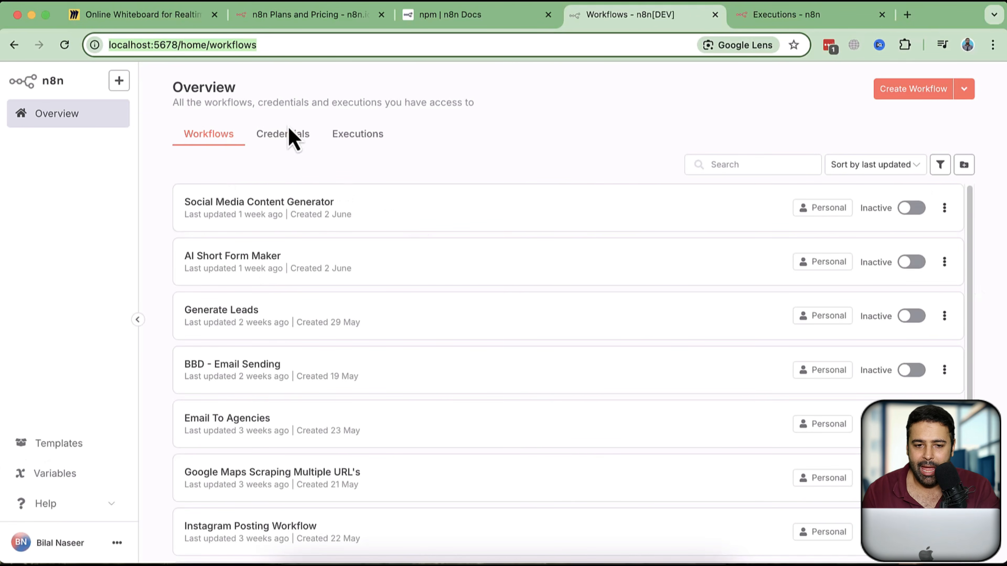
{"action": "left_click", "coordinate": [292, 137]}
{"action": "left_click", "coordinate": [291, 135]}
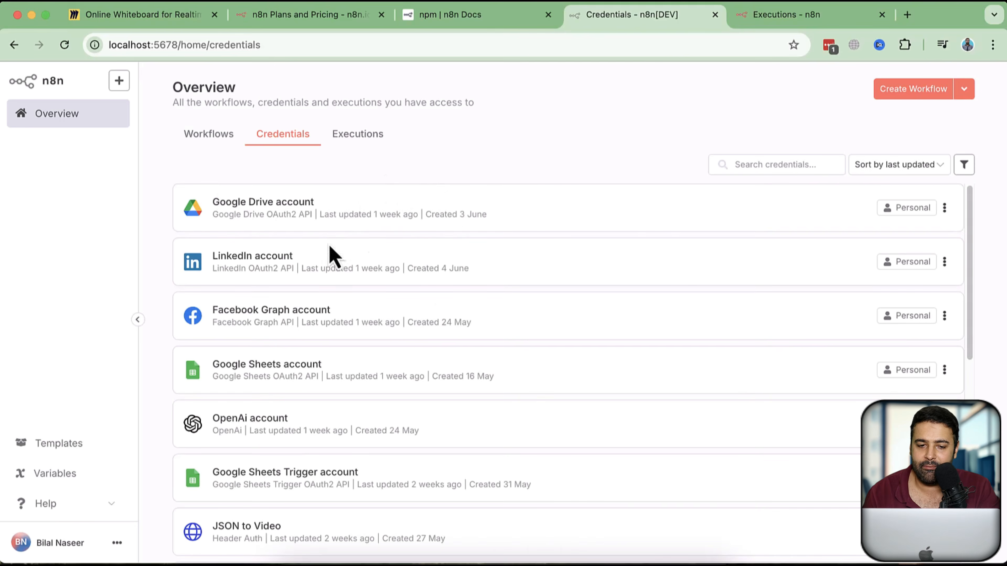
{"action": "scroll", "coordinate": [479, 214], "scroll_direction": "down", "scroll_amount": 5}
{"action": "scroll", "coordinate": [360, 248], "scroll_direction": "up", "scroll_amount": 3}
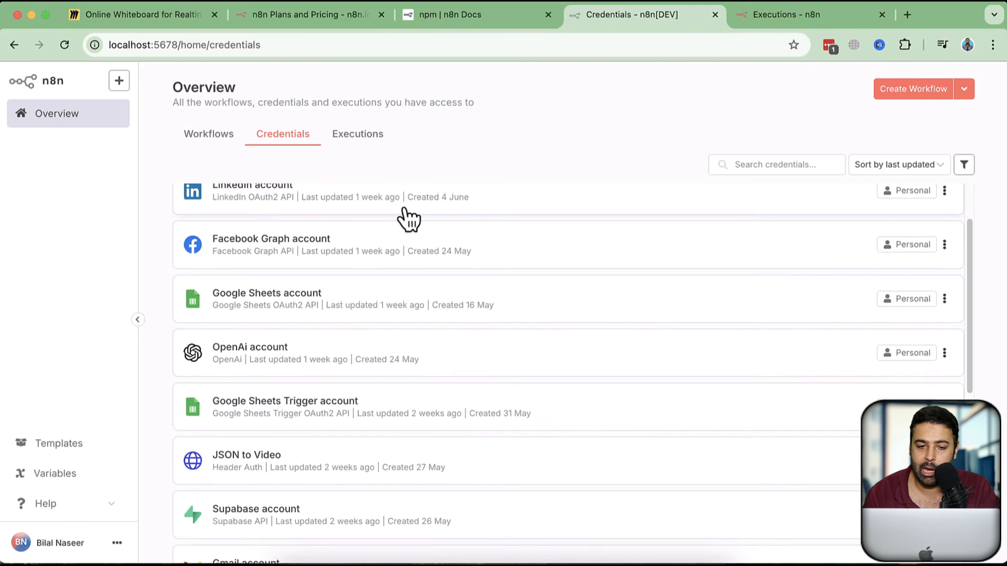
{"action": "scroll", "coordinate": [393, 254], "scroll_direction": "down", "scroll_amount": 1}
{"action": "scroll", "coordinate": [514, 263], "scroll_direction": "down", "scroll_amount": 2}
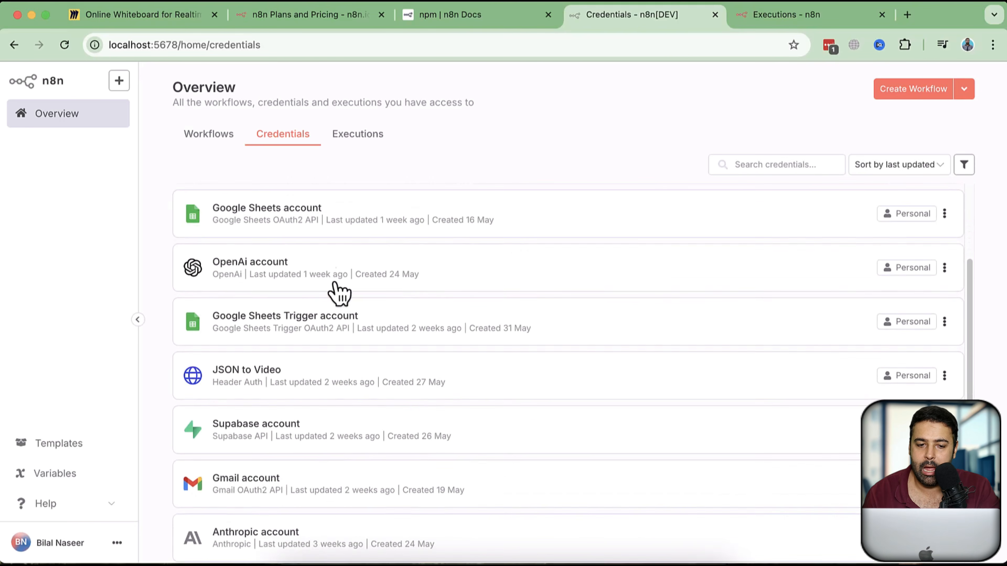
{"action": "scroll", "coordinate": [421, 295], "scroll_direction": "down", "scroll_amount": 3}
{"action": "scroll", "coordinate": [448, 201], "scroll_direction": "down", "scroll_amount": 2}
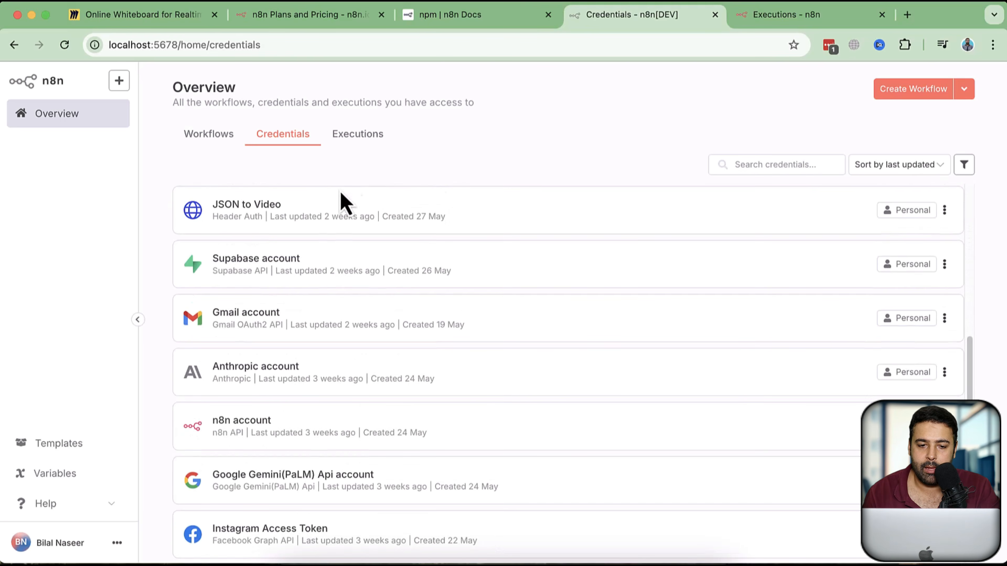
{"action": "scroll", "coordinate": [437, 238], "scroll_direction": "down", "scroll_amount": 3}
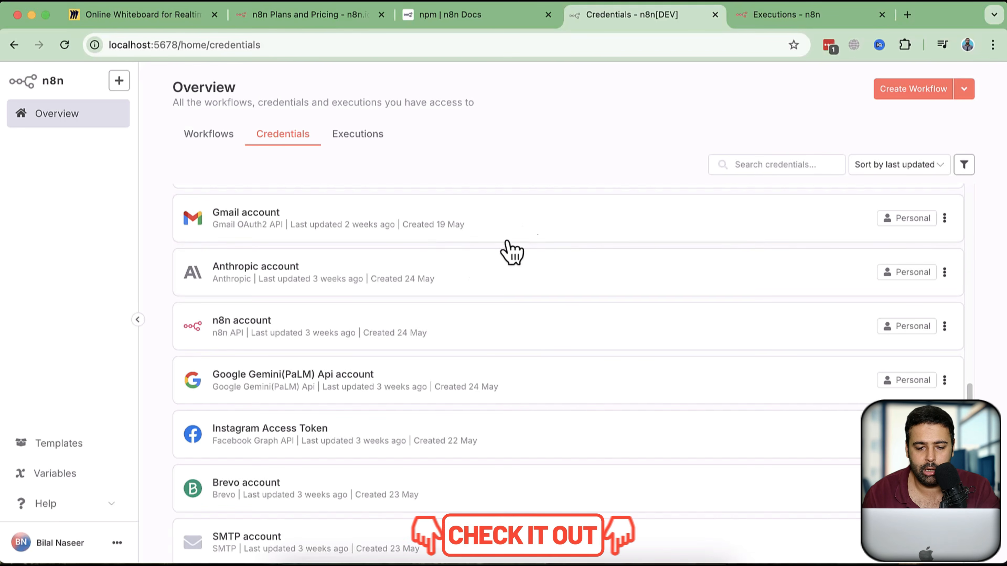
{"action": "scroll", "coordinate": [528, 307], "scroll_direction": "down", "scroll_amount": 1}
{"action": "scroll", "coordinate": [528, 308], "scroll_direction": "up", "scroll_amount": 10}
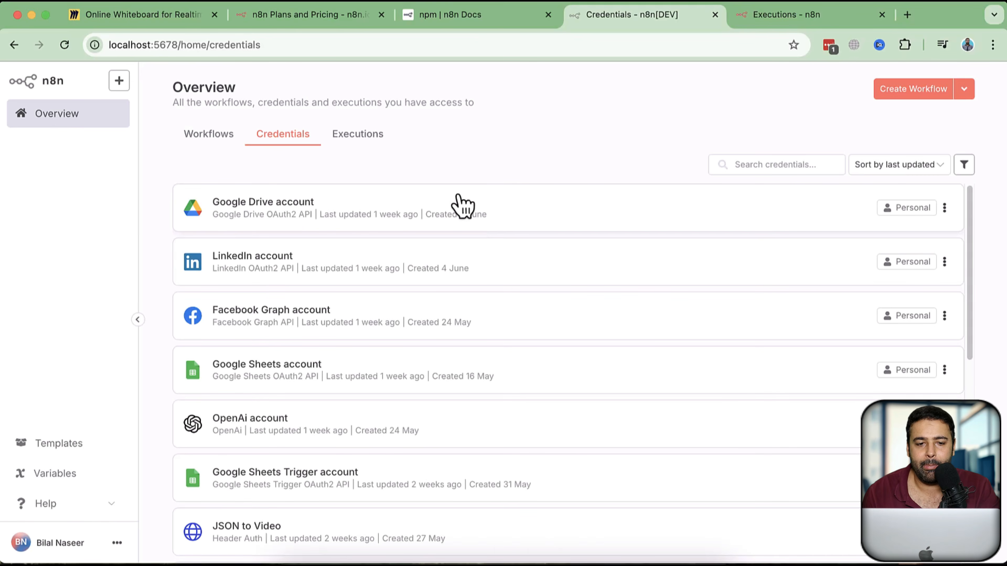
Step: Return to the local instance's workflow list, check its address, and create a new blank workflow
{"action": "left_click", "coordinate": [212, 141]}
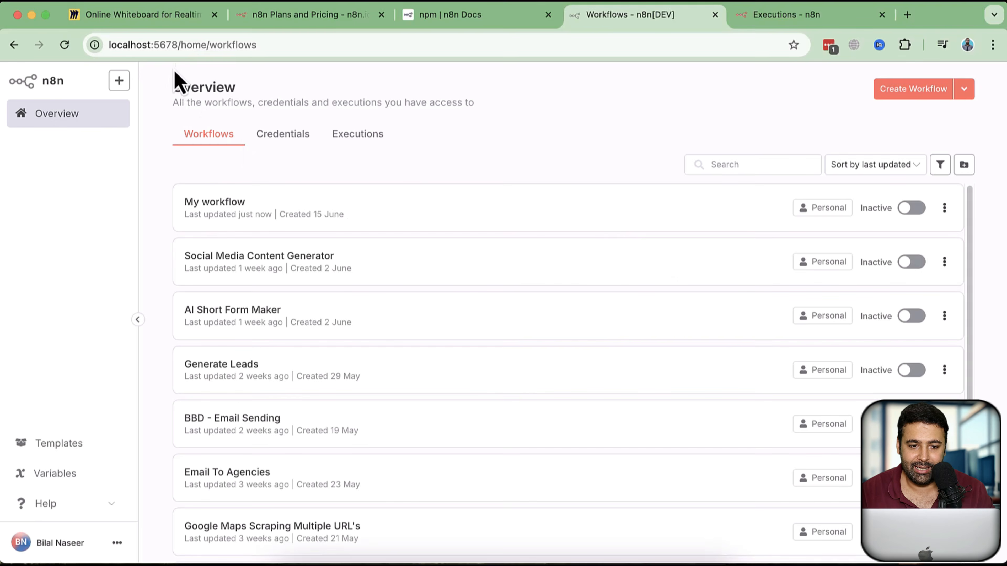
{"action": "left_click_drag", "start_coordinate": [180, 45], "coordinate": [92, 44]}
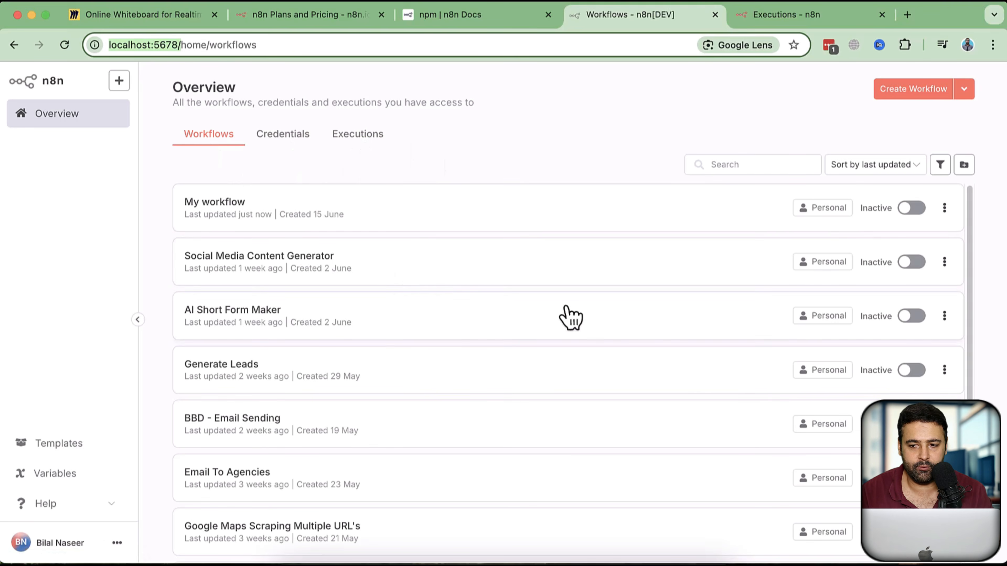
{"action": "left_click", "coordinate": [897, 89]}
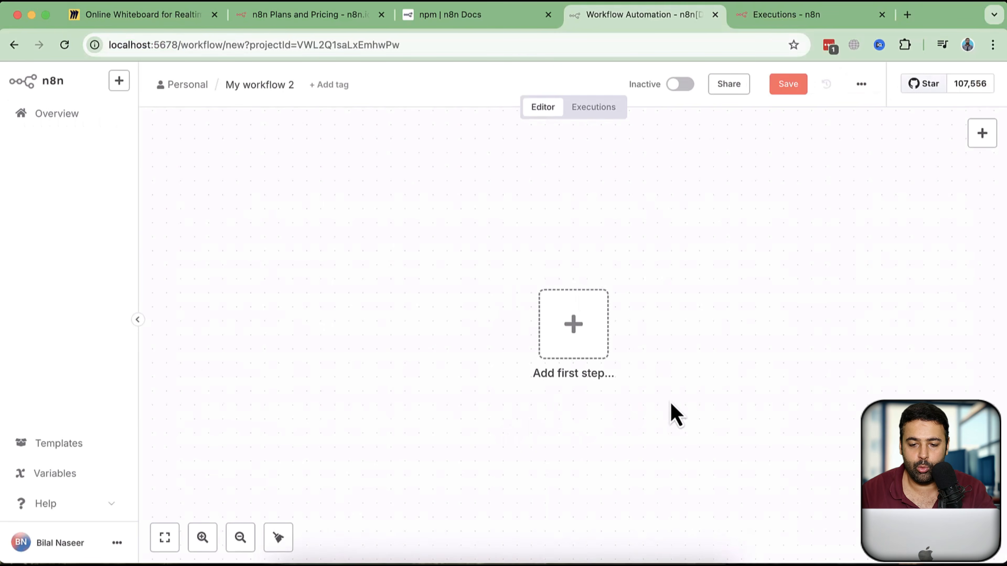
{"action": "left_click_drag", "start_coordinate": [670, 413], "coordinate": [432, 378]}
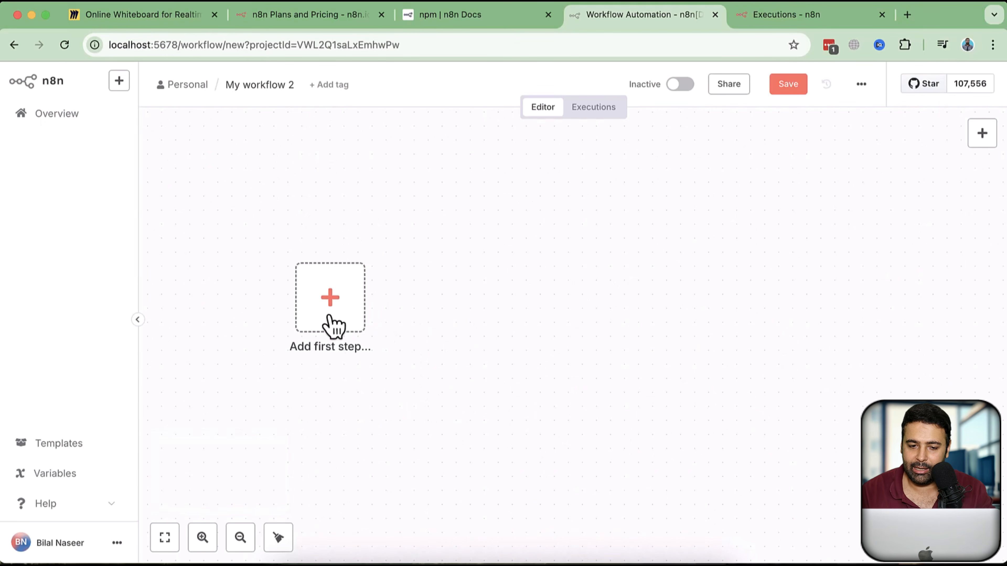
Step: Start adding the workflow's first step and browse the available trigger types
{"action": "left_click", "coordinate": [330, 323]}
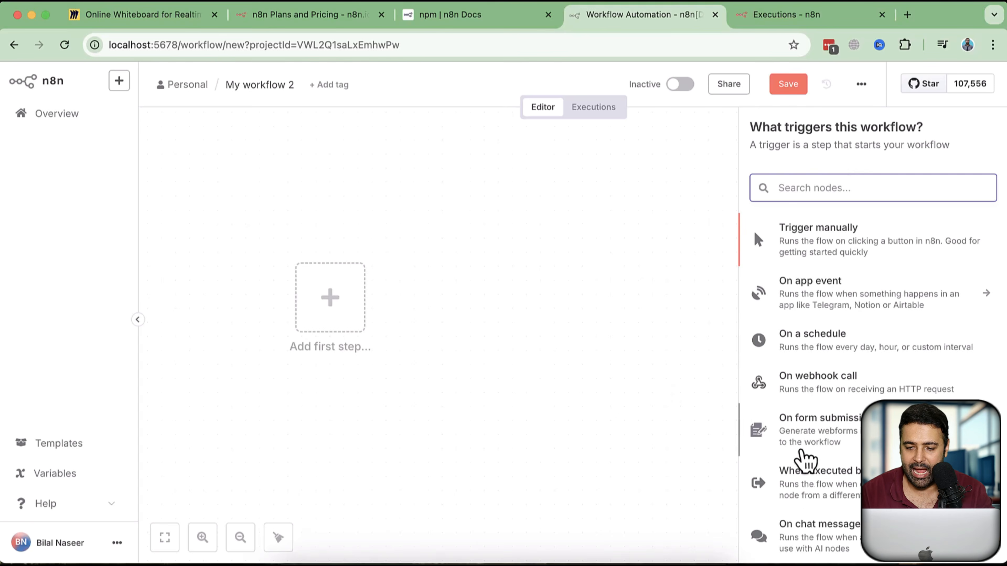
{"action": "scroll", "coordinate": [857, 317], "scroll_direction": "down", "scroll_amount": 2}
{"action": "scroll", "coordinate": [858, 337], "scroll_direction": "up", "scroll_amount": 2}
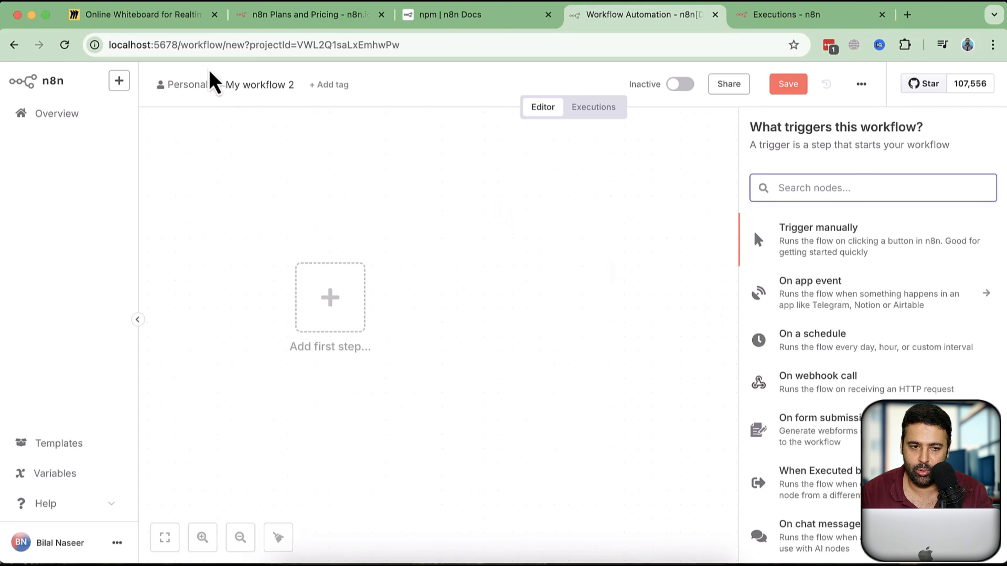
Step: Switch to the Miro board and read the Five Node Categories notes, from Triggers to Advanced AI
{"action": "left_click", "coordinate": [170, 24]}
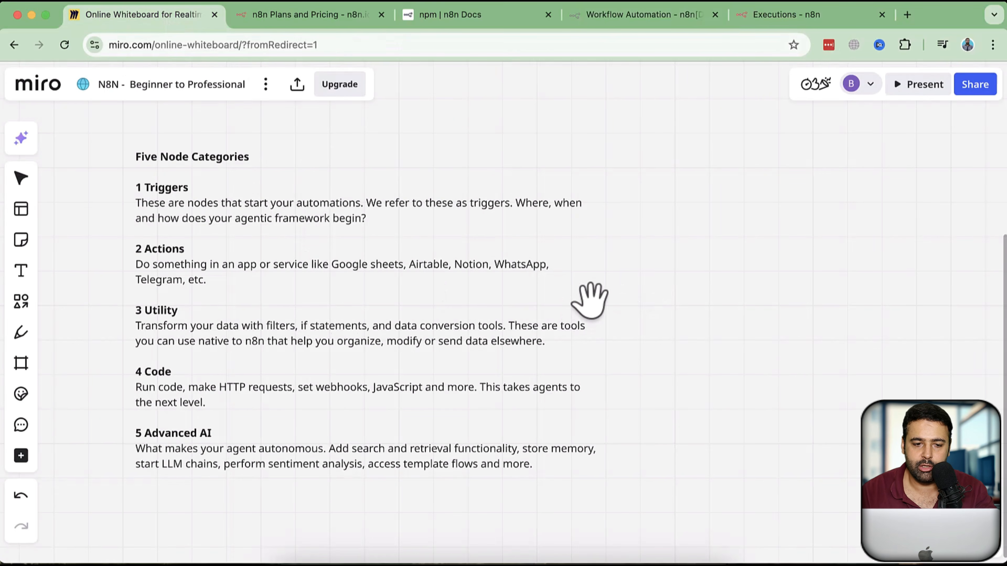
{"action": "scroll", "coordinate": [590, 296], "scroll_direction": "up", "scroll_amount": 3}
{"action": "left_click_drag", "start_coordinate": [589, 275], "coordinate": [840, 290]}
{"action": "scroll", "coordinate": [828, 284], "scroll_direction": "down", "scroll_amount": 5}
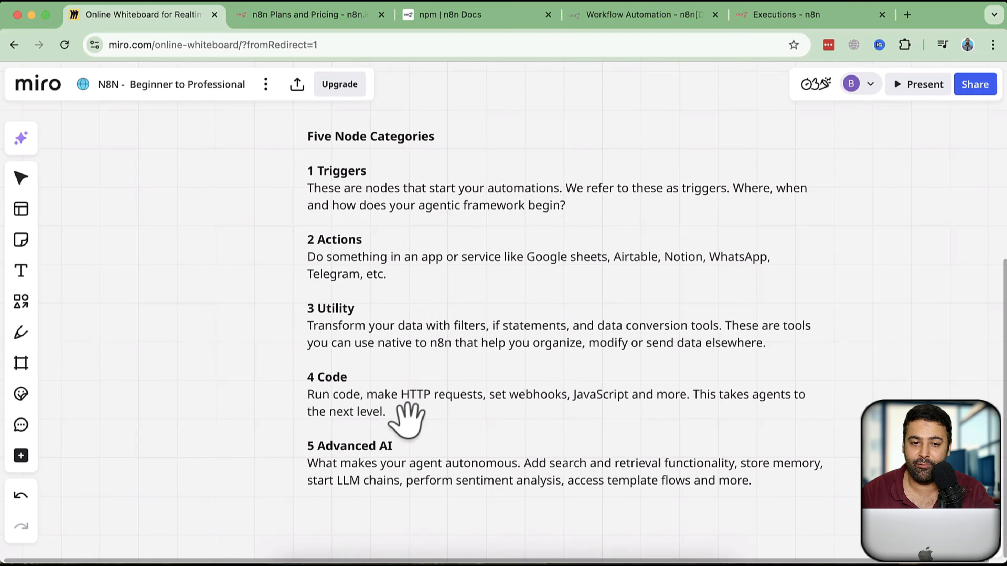
Step: Go back to the new workflow and add the On chat message trigger as its first step
{"action": "left_click", "coordinate": [319, 18]}
{"action": "left_click", "coordinate": [646, 17]}
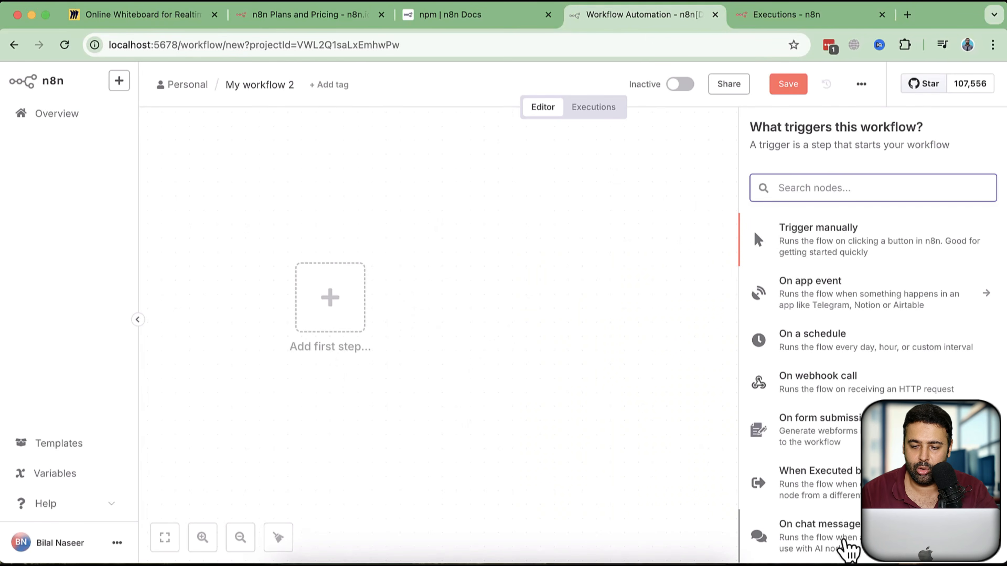
{"action": "left_click", "coordinate": [849, 549]}
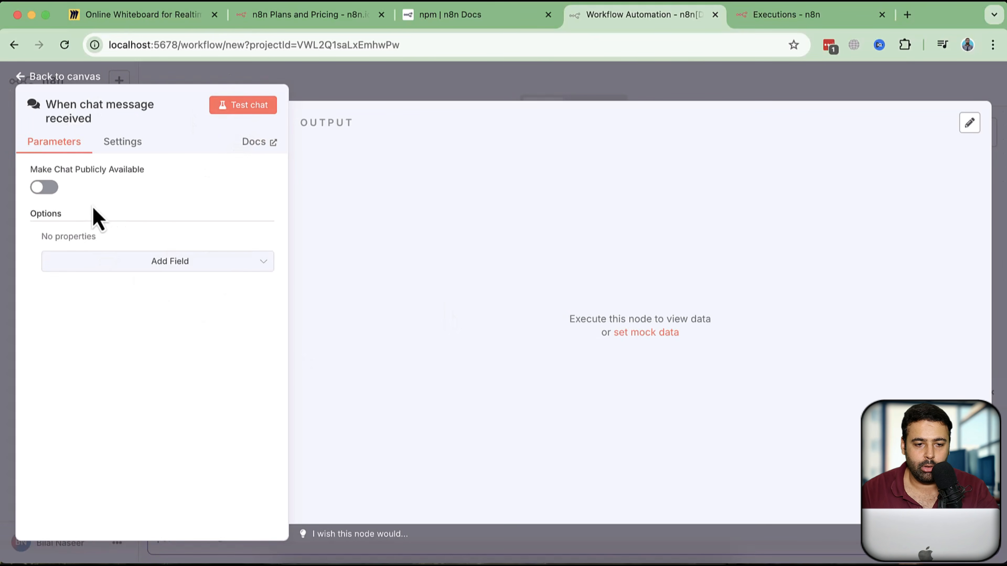
Step: Add the note "This is my first chat node" to the chat trigger and display it in the flow
{"action": "left_click", "coordinate": [121, 144]}
{"action": "left_click", "coordinate": [133, 228]}
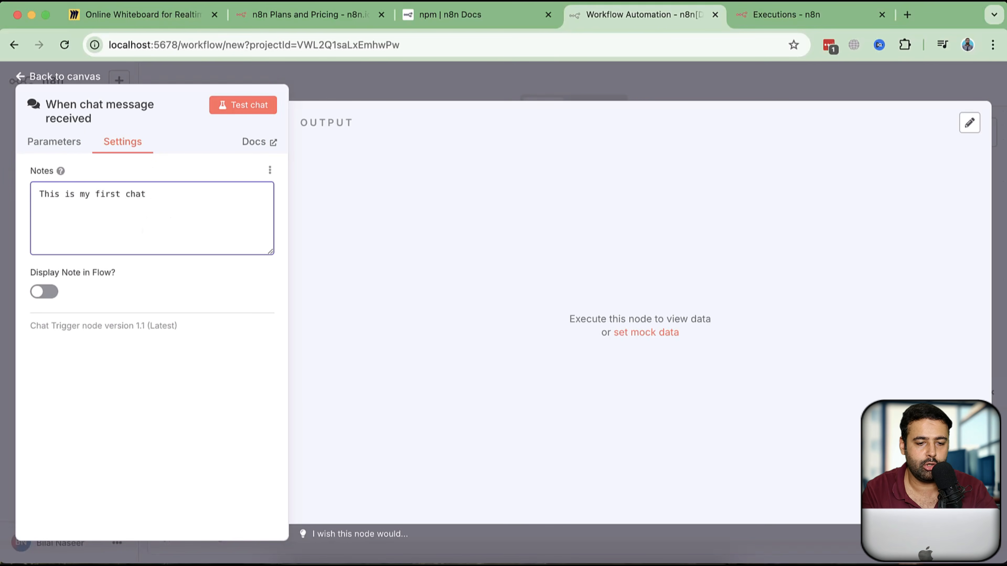
{"action": "left_click", "coordinate": [47, 296]}
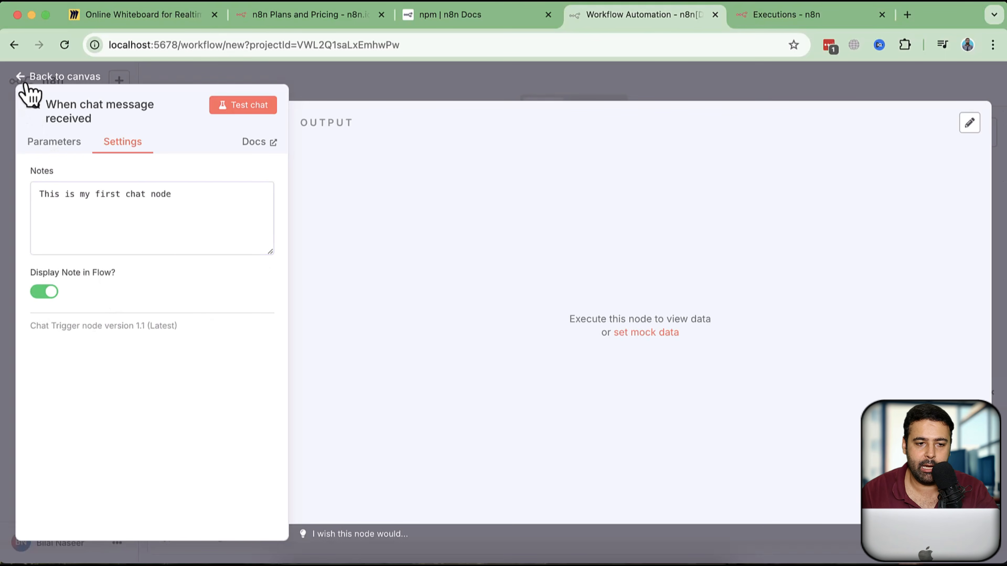
{"action": "left_click", "coordinate": [61, 79]}
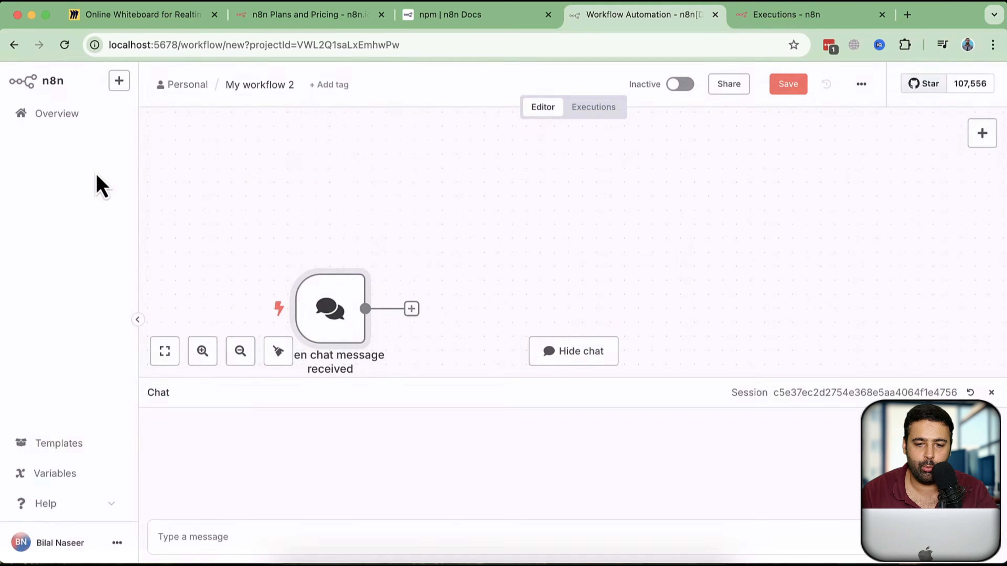
Step: Rename the chat trigger node to "Chat Node"
{"action": "left_click_drag", "start_coordinate": [479, 288], "coordinate": [519, 191]}
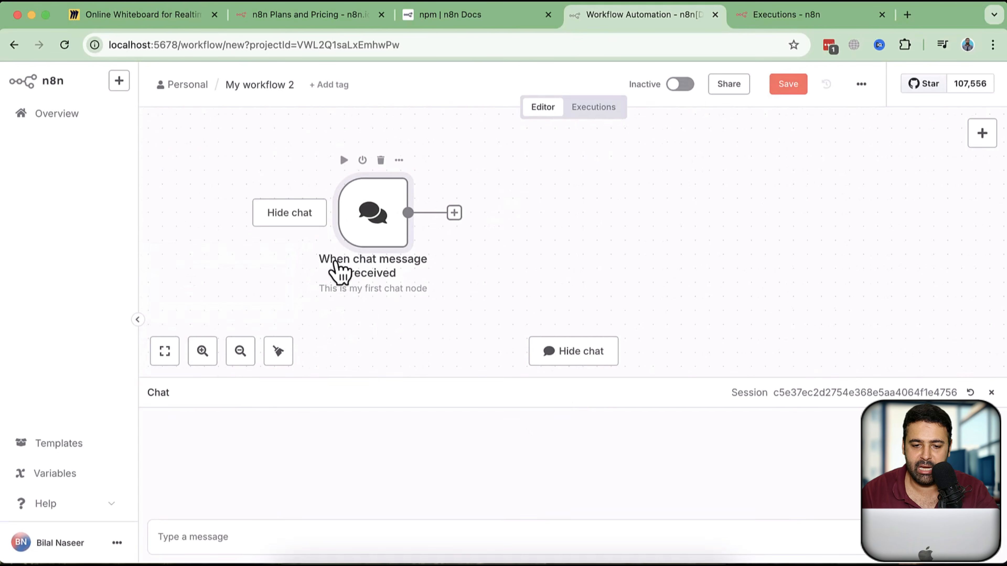
{"action": "right_click", "coordinate": [384, 277]}
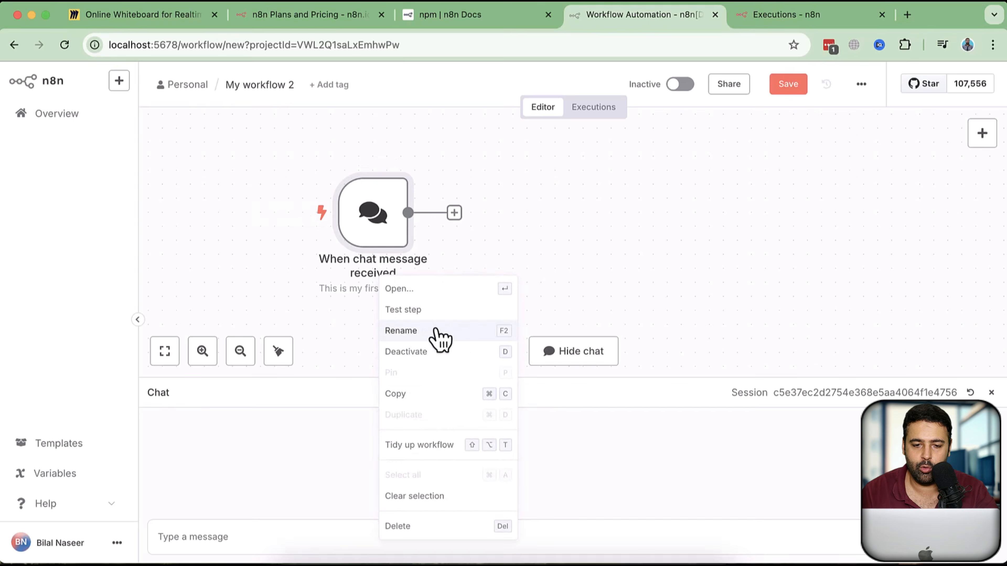
{"action": "left_click", "coordinate": [438, 332]}
{"action": "type", "text": "c"}
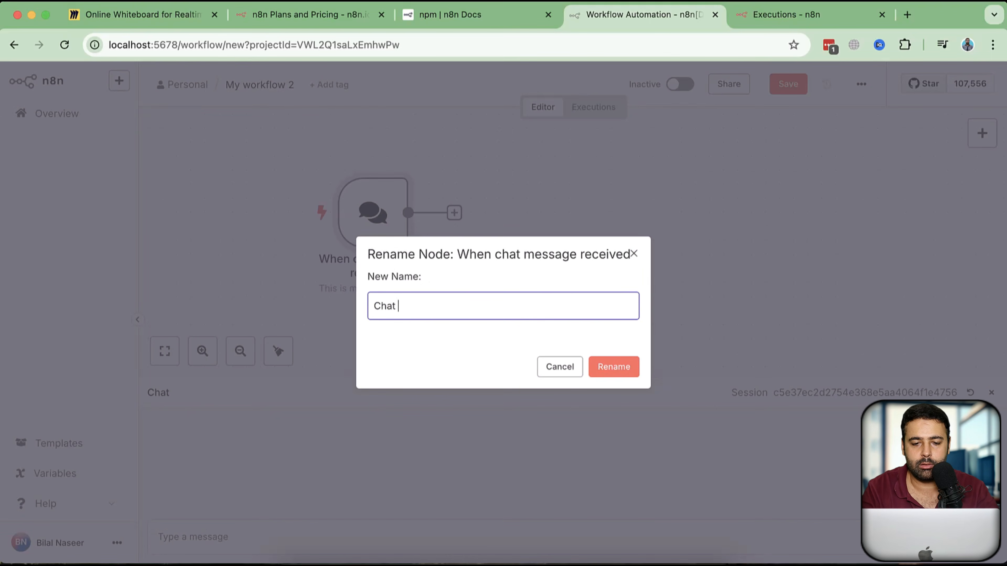
{"action": "left_click", "coordinate": [613, 366]}
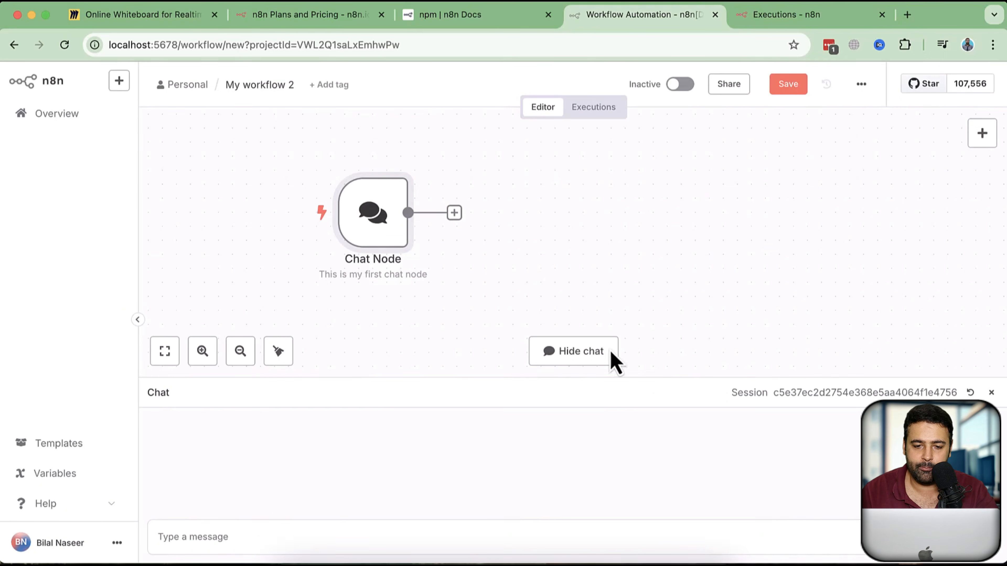
Step: Send the test chat message "Hi how are you" to run the workflow
{"action": "left_click", "coordinate": [274, 535]}
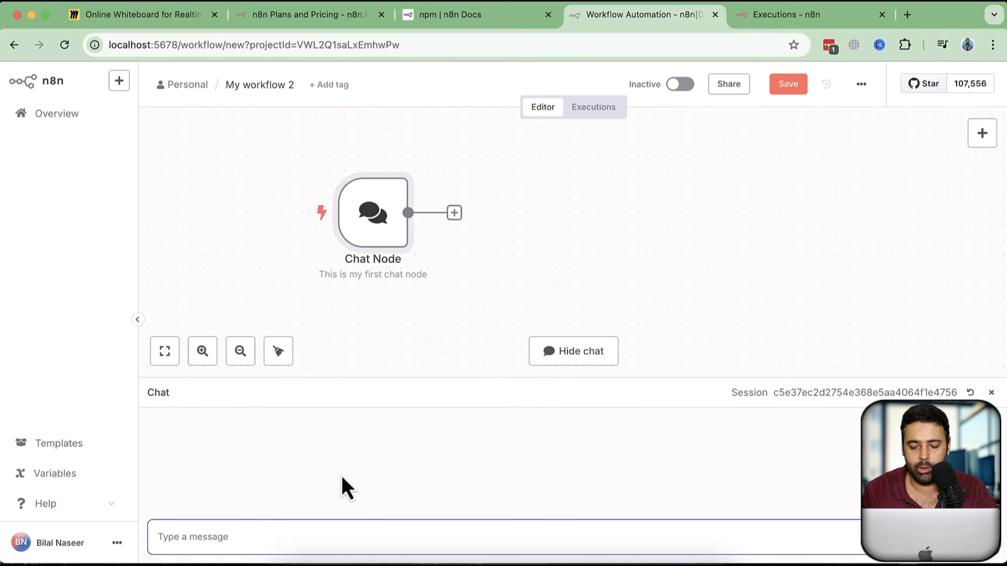
{"action": "type", "text": "Hi how are you"}
{"action": "key", "text": "Return"}
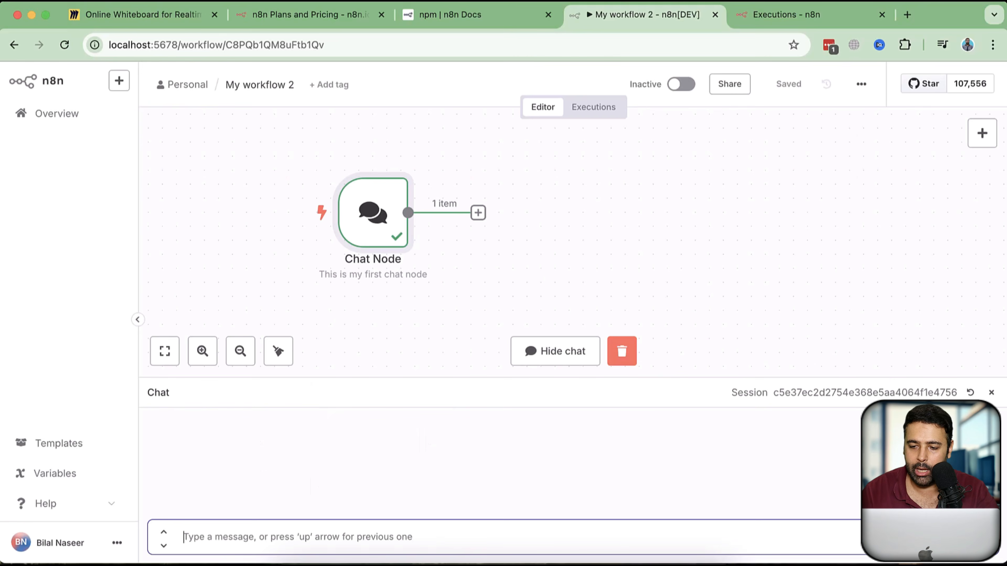
Step: Add an AI Agent node after the Chat Node, keeping its default parameters, and return to the canvas
{"action": "left_click_drag", "start_coordinate": [645, 256], "coordinate": [578, 257]}
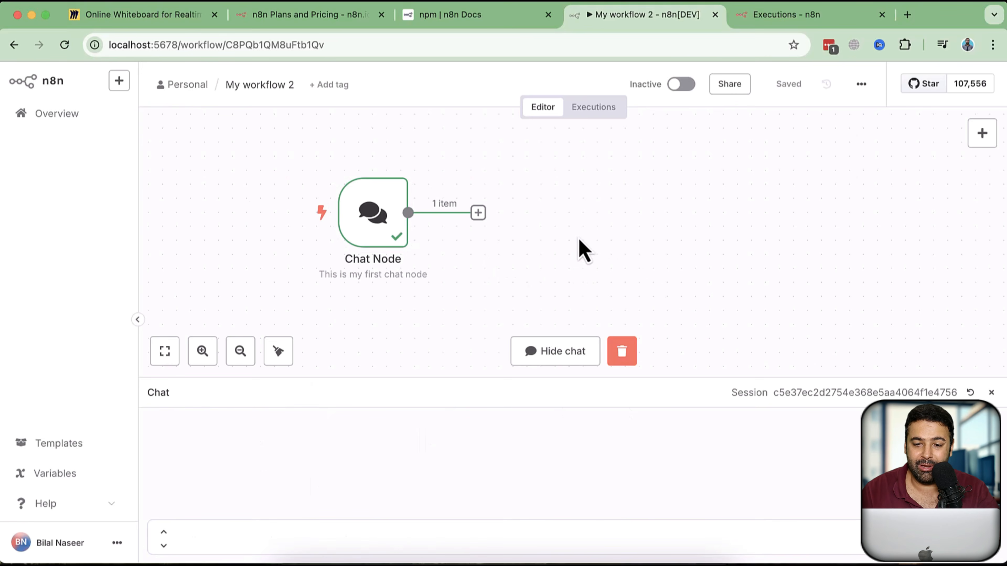
{"action": "left_click_drag", "start_coordinate": [679, 273], "coordinate": [624, 263]}
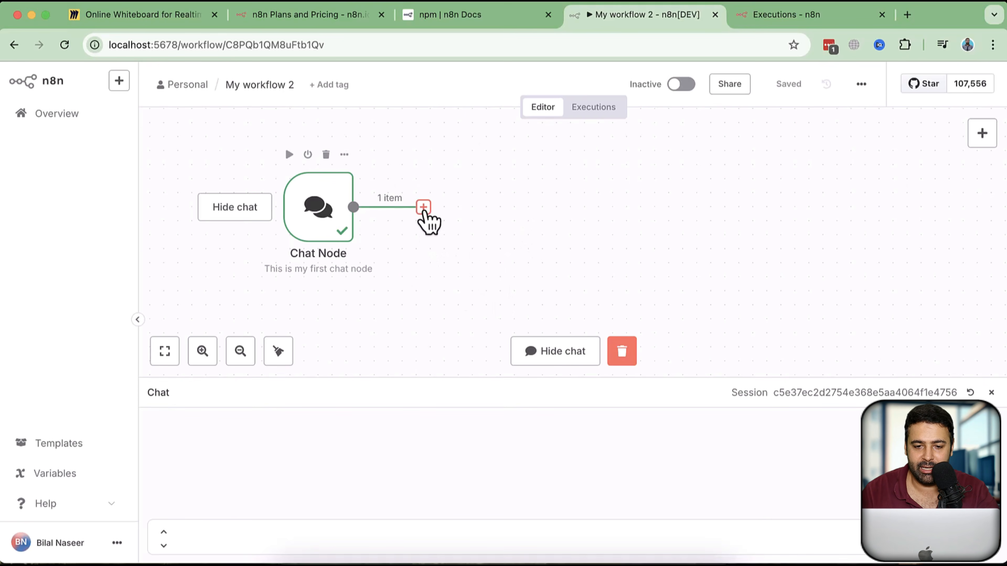
{"action": "left_click", "coordinate": [423, 207]}
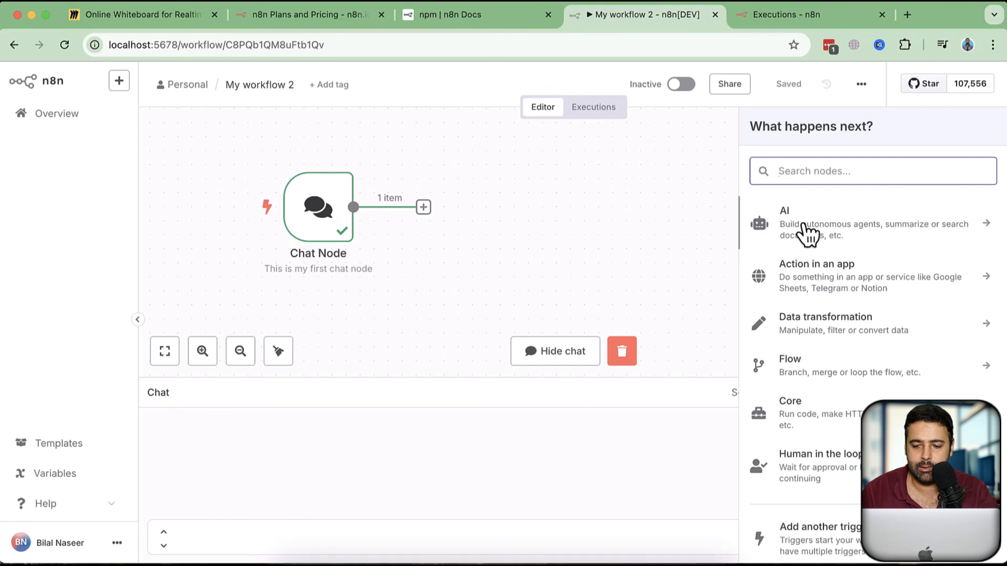
{"action": "left_click", "coordinate": [843, 232]}
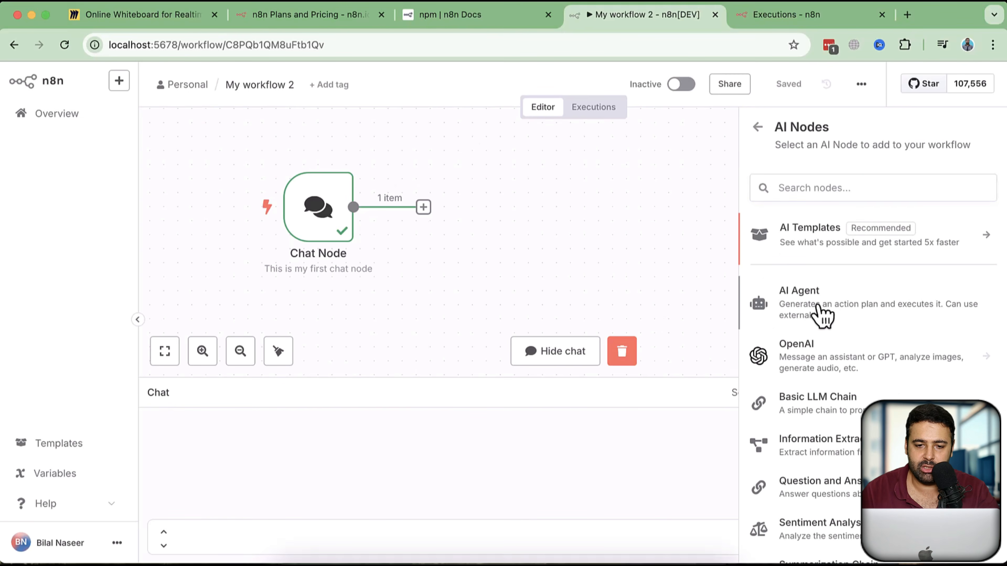
{"action": "left_click", "coordinate": [822, 314]}
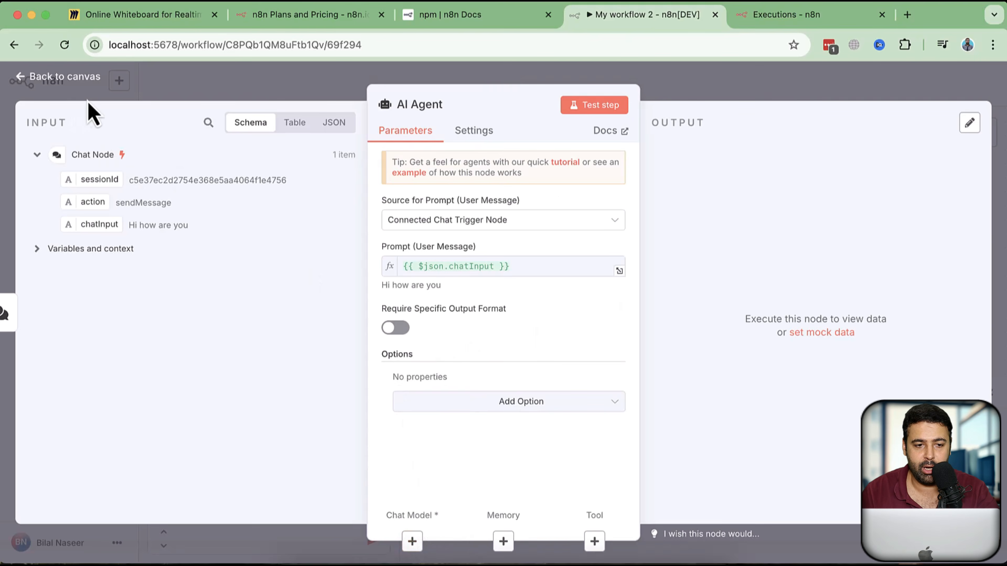
{"action": "left_click", "coordinate": [51, 78]}
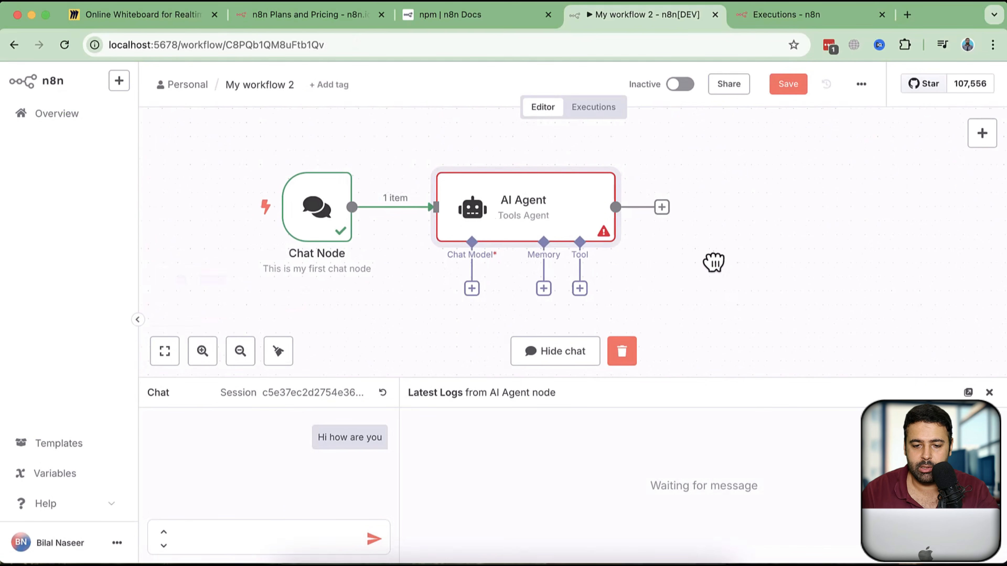
Step: Attach an OpenAI Chat Model to the AI Agent as its chat model
{"action": "left_click_drag", "start_coordinate": [712, 261], "coordinate": [731, 225]}
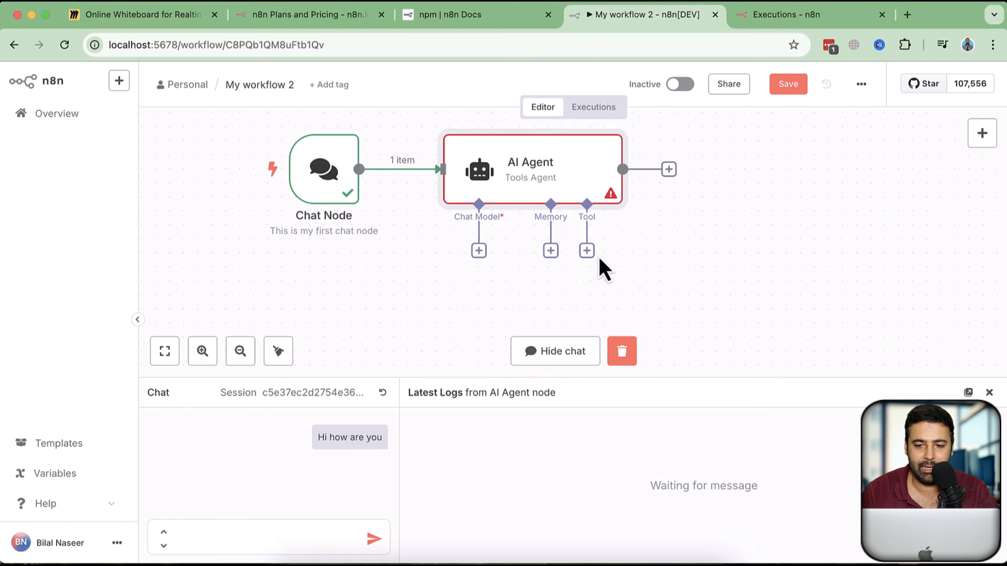
{"action": "left_click_drag", "start_coordinate": [701, 278], "coordinate": [591, 315]}
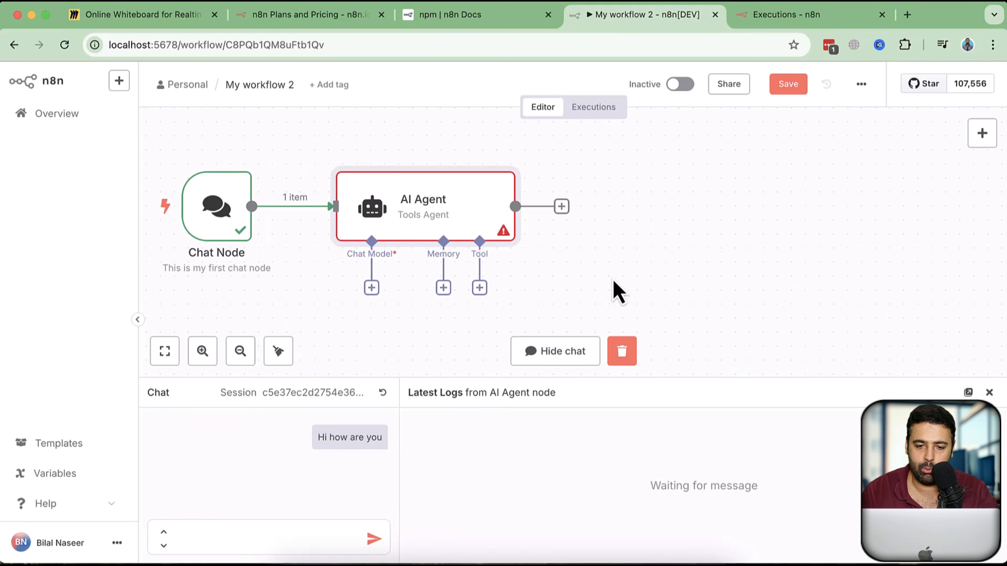
{"action": "left_click_drag", "start_coordinate": [642, 270], "coordinate": [725, 225]}
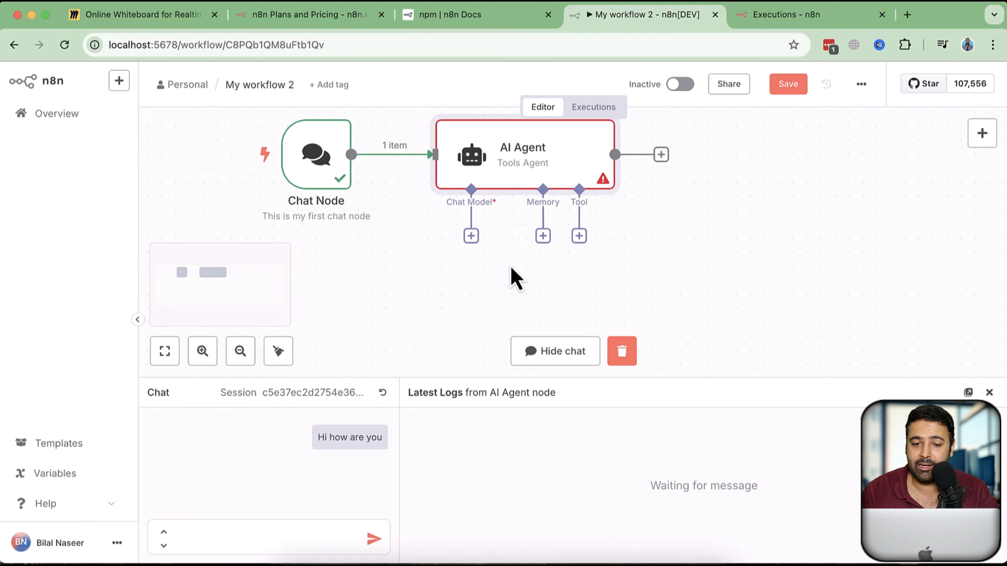
{"action": "left_click", "coordinate": [471, 238]}
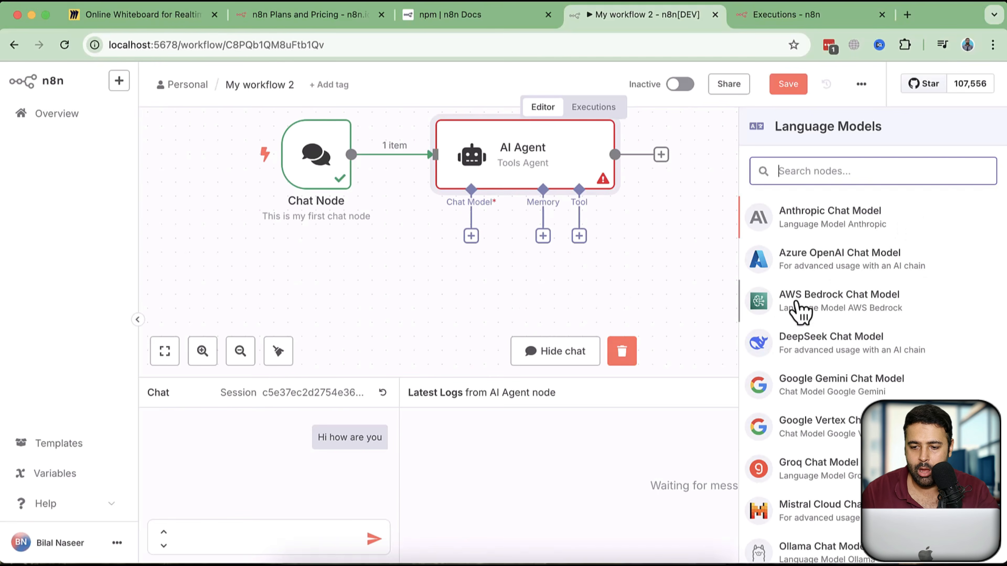
{"action": "scroll", "coordinate": [915, 369], "scroll_direction": "down", "scroll_amount": 3}
{"action": "scroll", "coordinate": [916, 365], "scroll_direction": "down", "scroll_amount": 3}
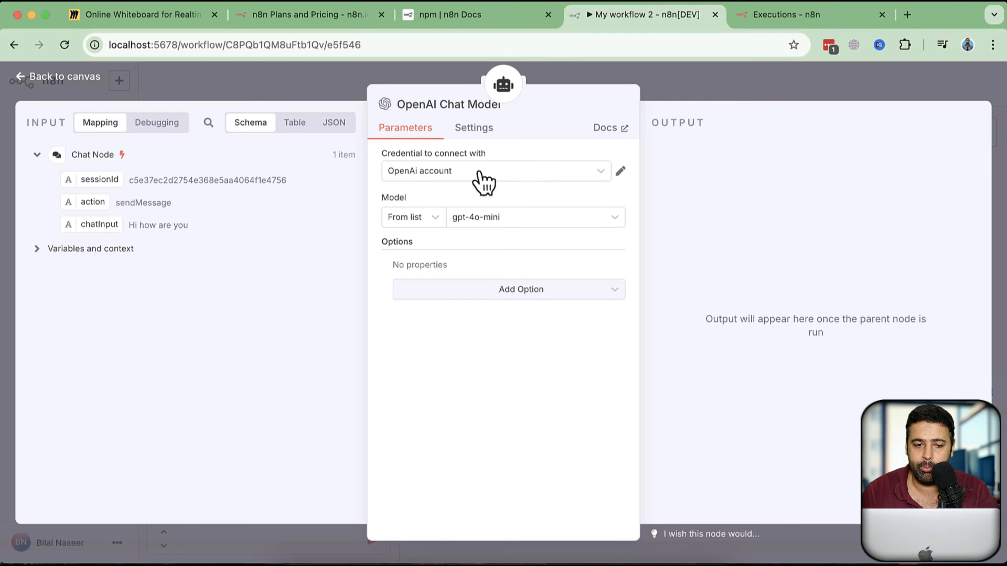
Step: Look through the available models and credential choices of the OpenAI Chat Model
{"action": "left_click", "coordinate": [545, 223]}
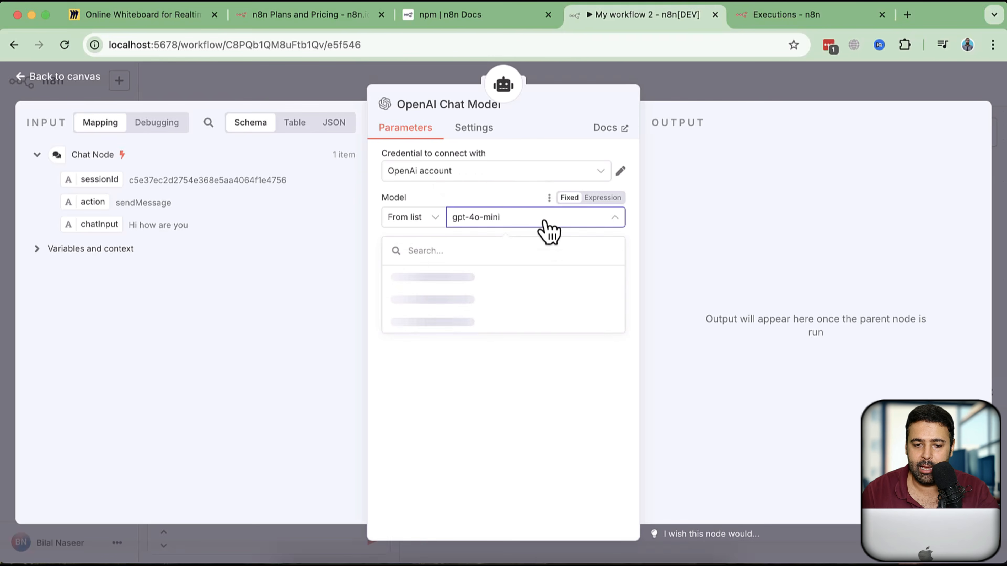
{"action": "scroll", "coordinate": [571, 317], "scroll_direction": "down", "scroll_amount": 17}
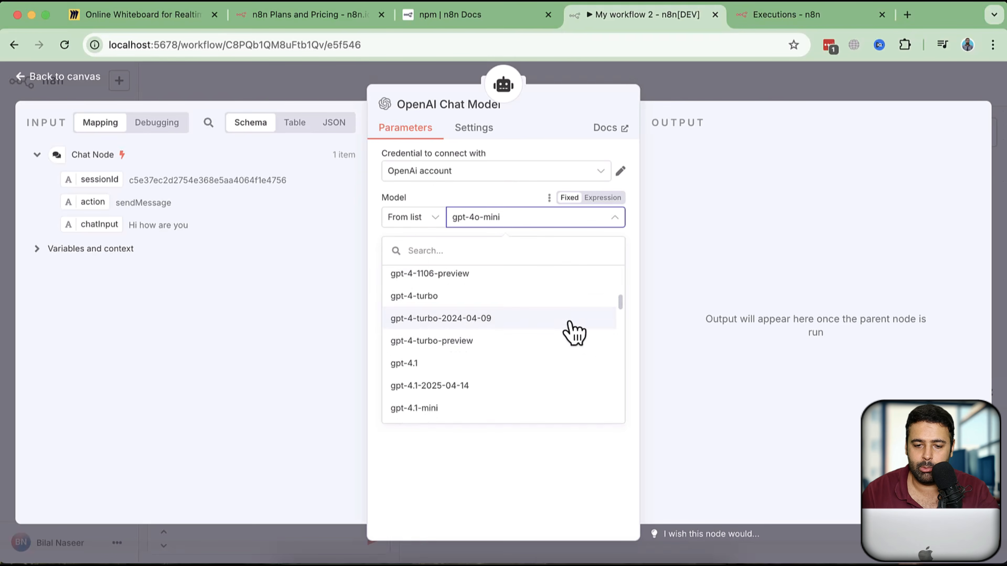
{"action": "scroll", "coordinate": [565, 355], "scroll_direction": "up", "scroll_amount": 17}
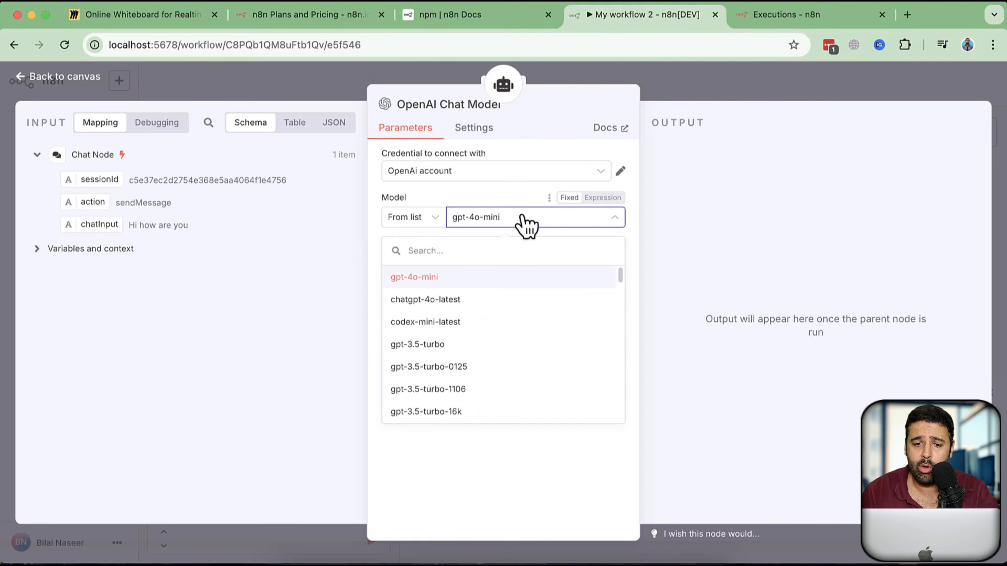
{"action": "left_click", "coordinate": [497, 177]}
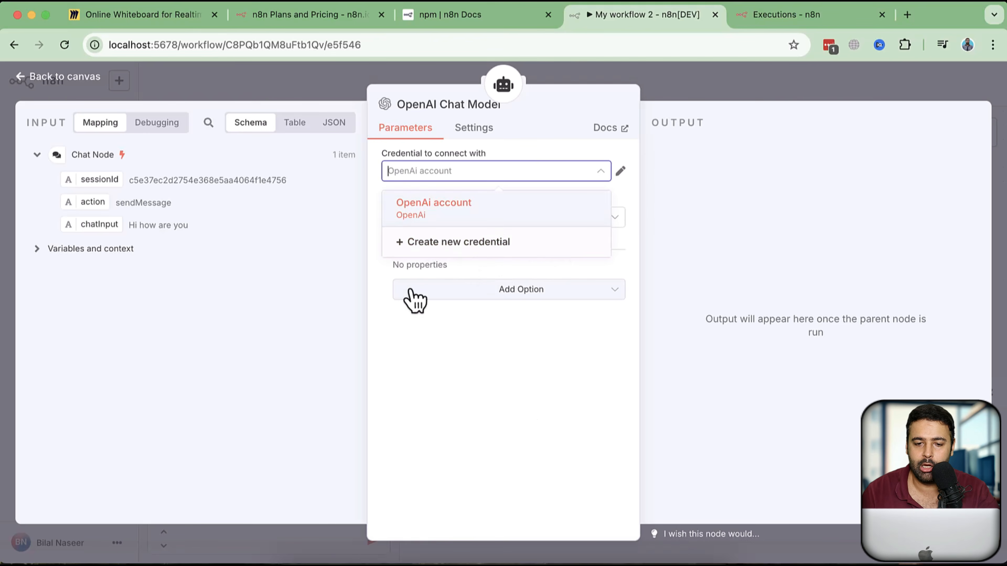
Step: Open the OpenAI platform's API keys page, platform.openai.com/api-keys, in a new browser tab
{"action": "left_click", "coordinate": [908, 20]}
{"action": "type", "text": "open ai"}
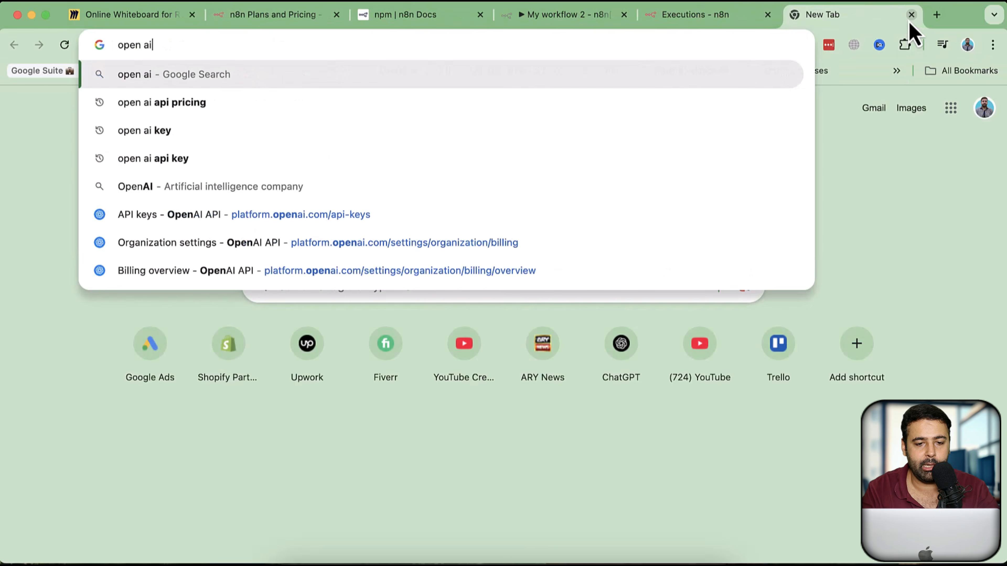
{"action": "key", "text": "Down"}
{"action": "key", "text": "Down"}
{"action": "key", "text": "Down"}
{"action": "key", "text": "Down"}
{"action": "key", "text": "Down"}
{"action": "key", "text": "Return"}
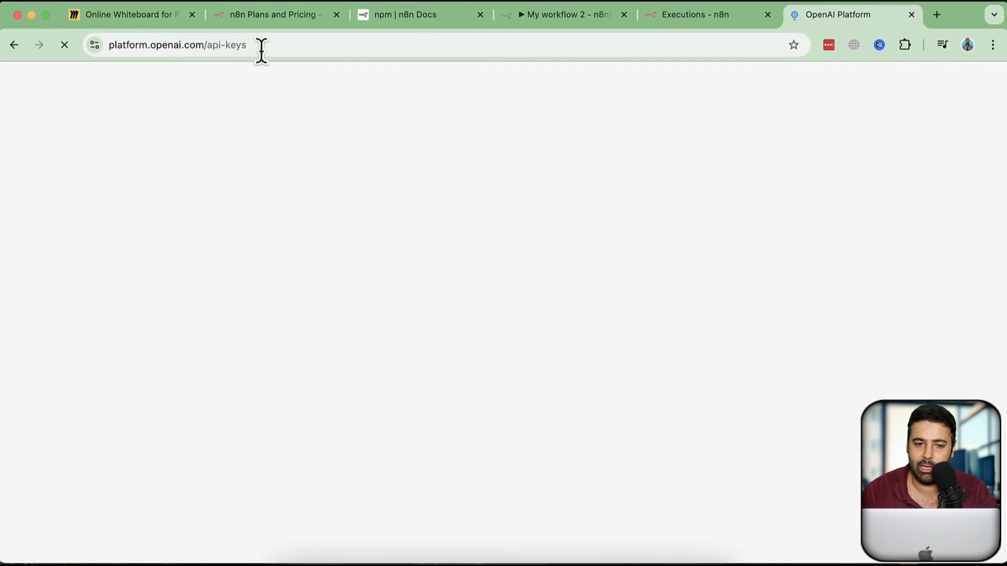
{"action": "left_click", "coordinate": [108, 42]}
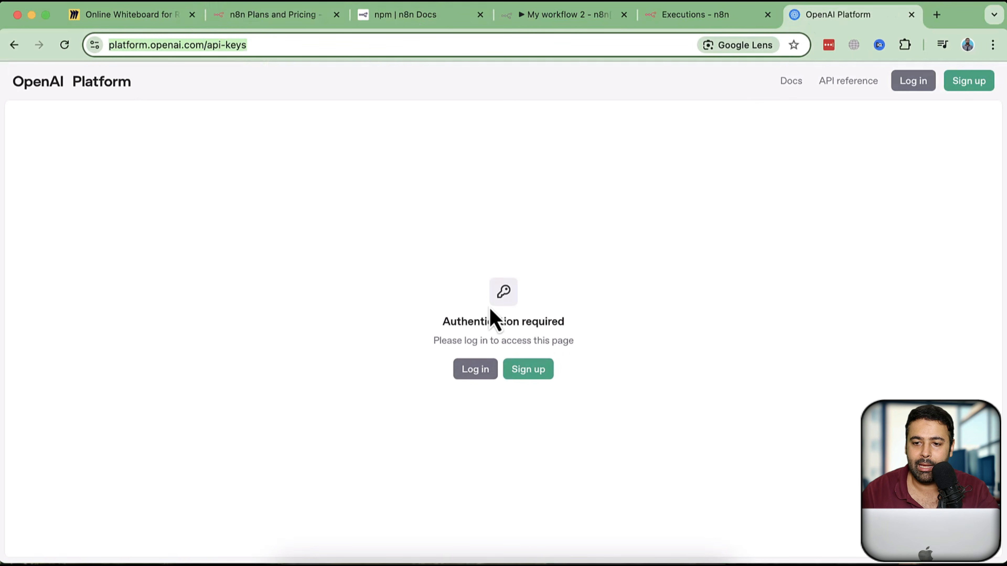
Step: Log in to the OpenAI platform with the Google account
{"action": "left_click", "coordinate": [471, 375]}
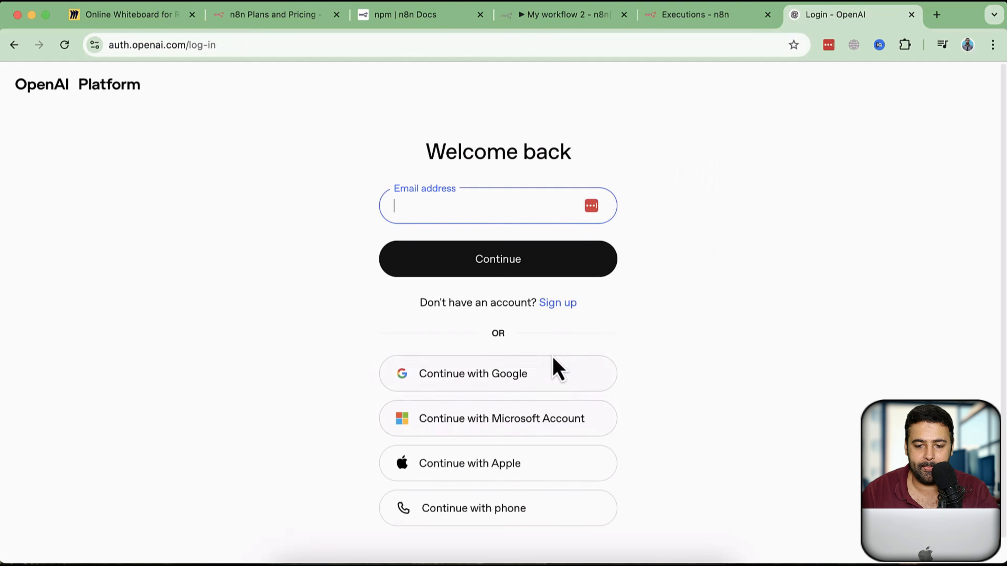
{"action": "left_click", "coordinate": [553, 371]}
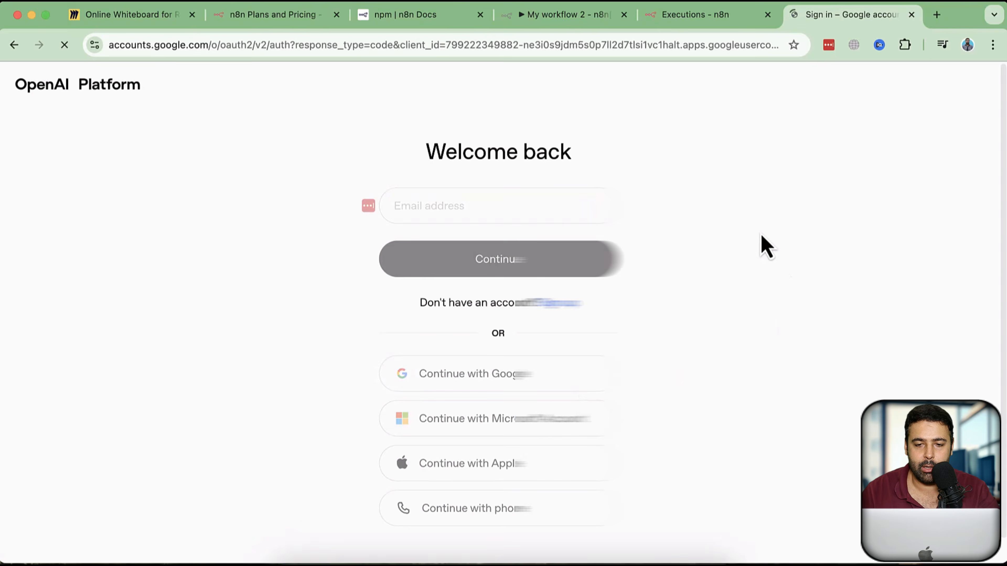
{"action": "left_click", "coordinate": [667, 256]}
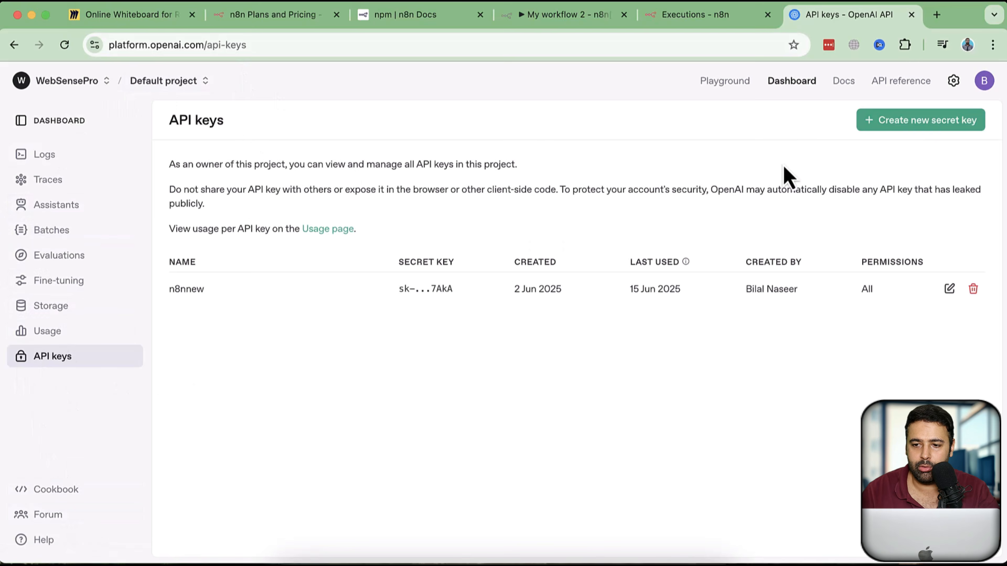
Step: Open the OpenAI organization's billing overview and check the credit balance and payment options
{"action": "left_click", "coordinate": [954, 80]}
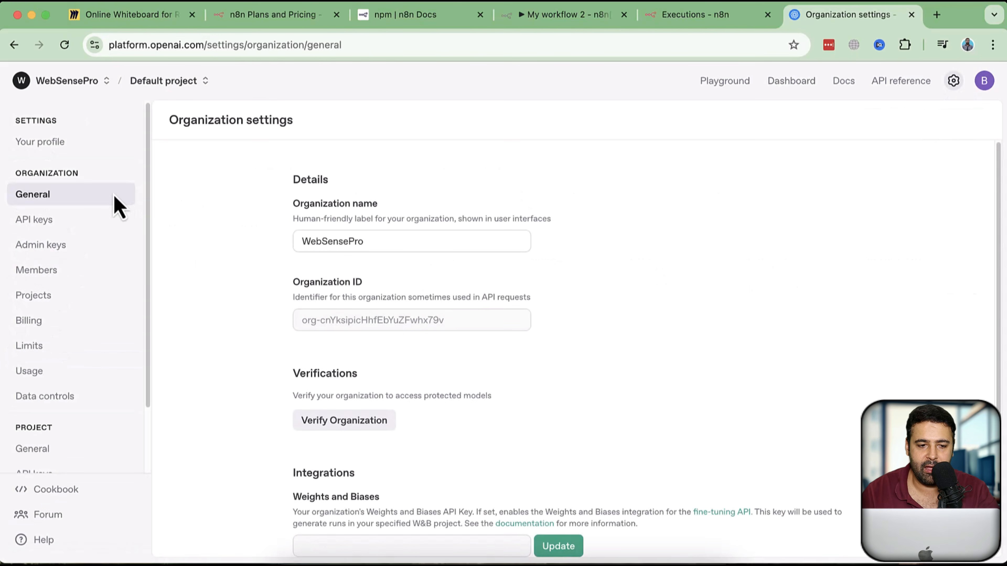
{"action": "scroll", "coordinate": [79, 258], "scroll_direction": "down", "scroll_amount": 1}
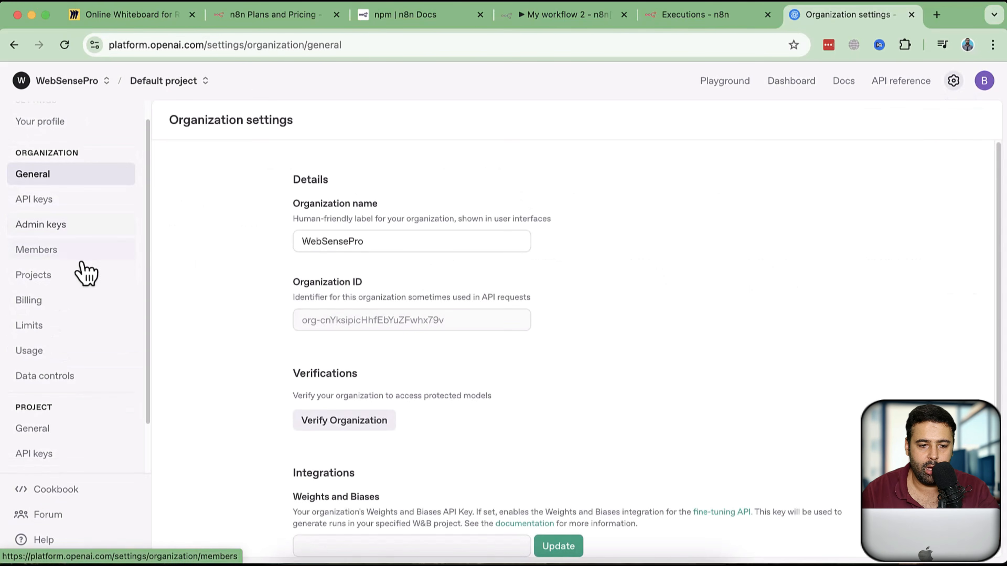
{"action": "left_click", "coordinate": [78, 299]}
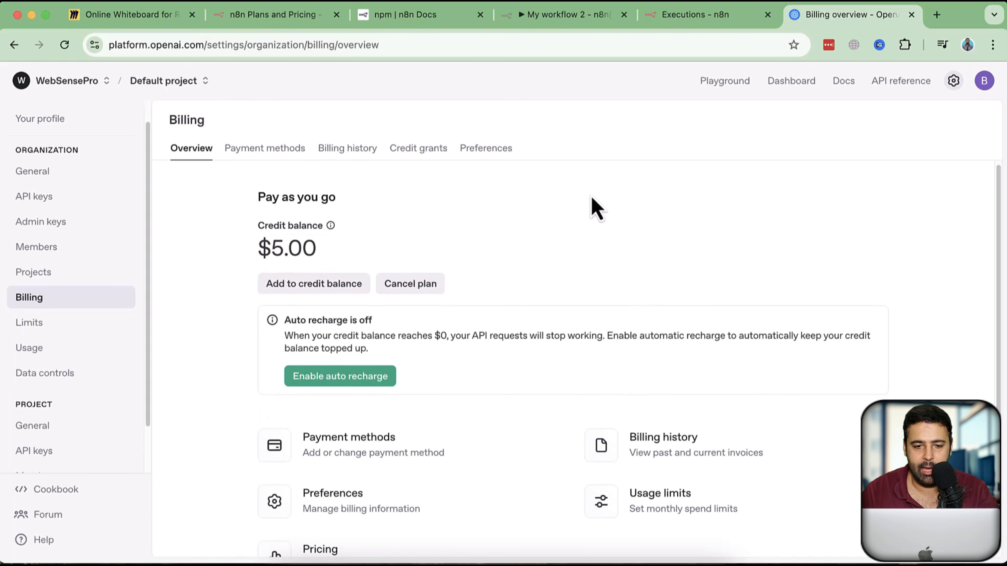
{"action": "left_click_drag", "start_coordinate": [254, 260], "coordinate": [387, 254]}
{"action": "scroll", "coordinate": [556, 258], "scroll_direction": "down", "scroll_amount": 2}
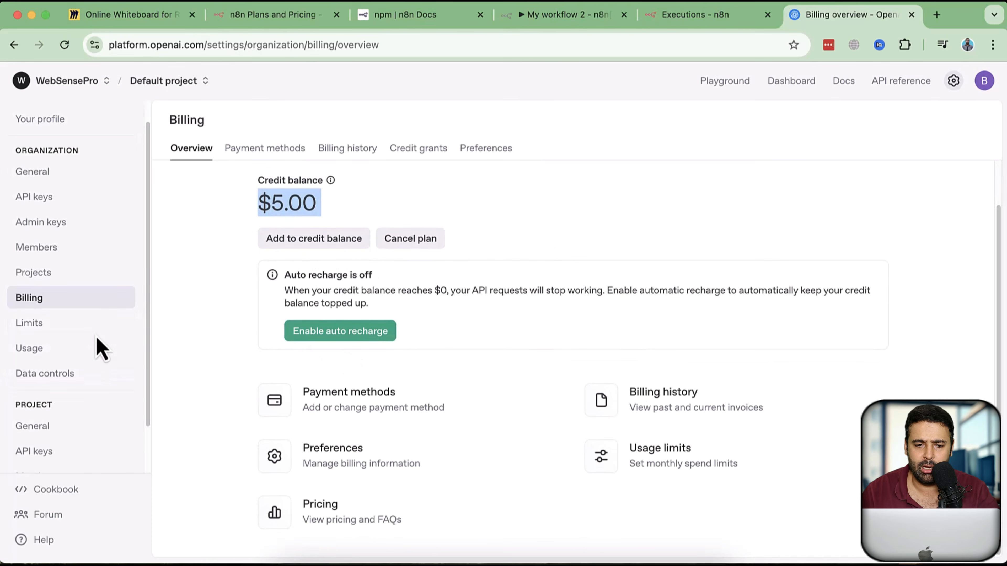
{"action": "scroll", "coordinate": [96, 341], "scroll_direction": "up", "scroll_amount": 1}
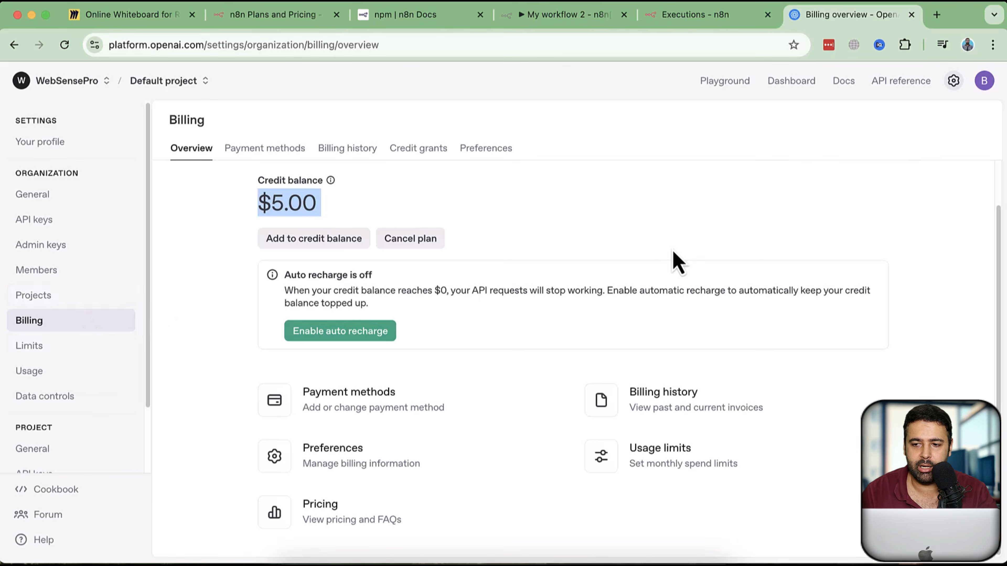
Step: Create a new secret key named test-key with all permissions on the Default project's API keys page
{"action": "scroll", "coordinate": [103, 317], "scroll_direction": "down", "scroll_amount": 3}
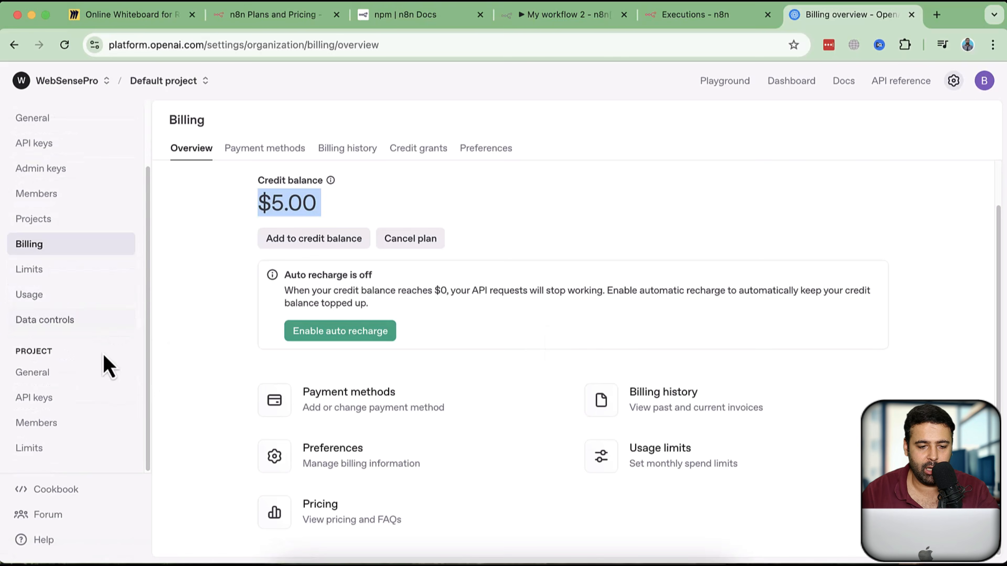
{"action": "left_click", "coordinate": [39, 399]}
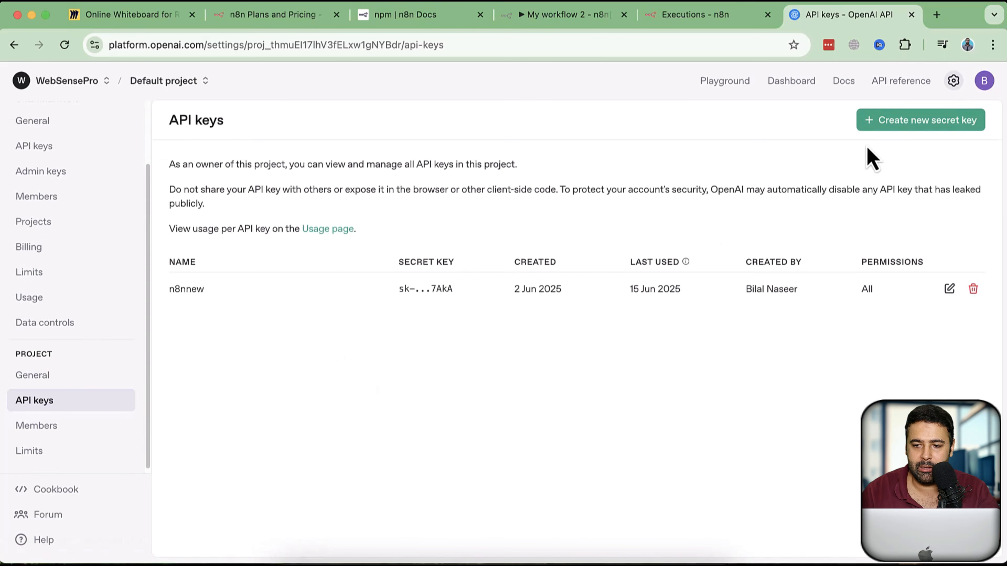
{"action": "left_click", "coordinate": [882, 128]}
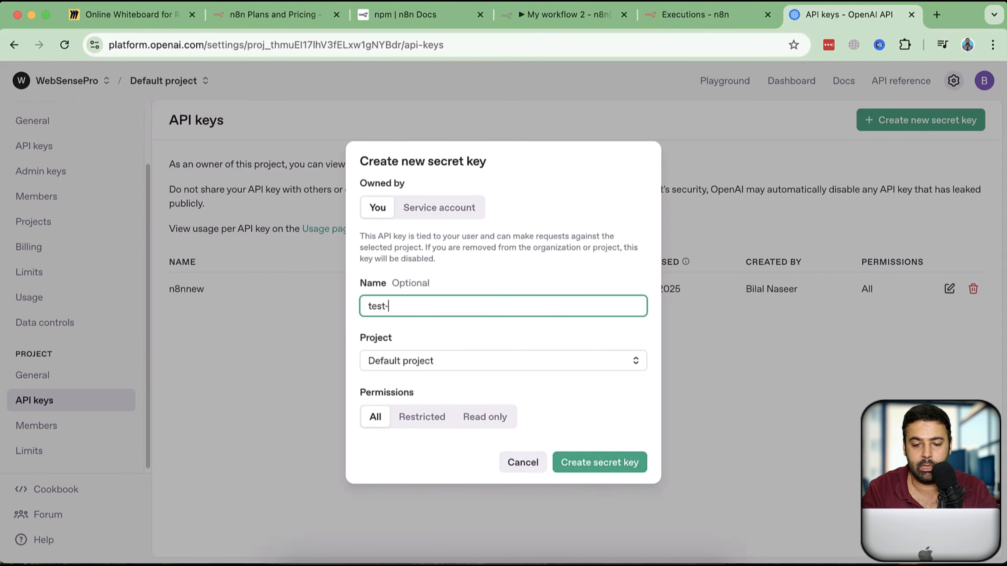
{"action": "left_click", "coordinate": [614, 461]}
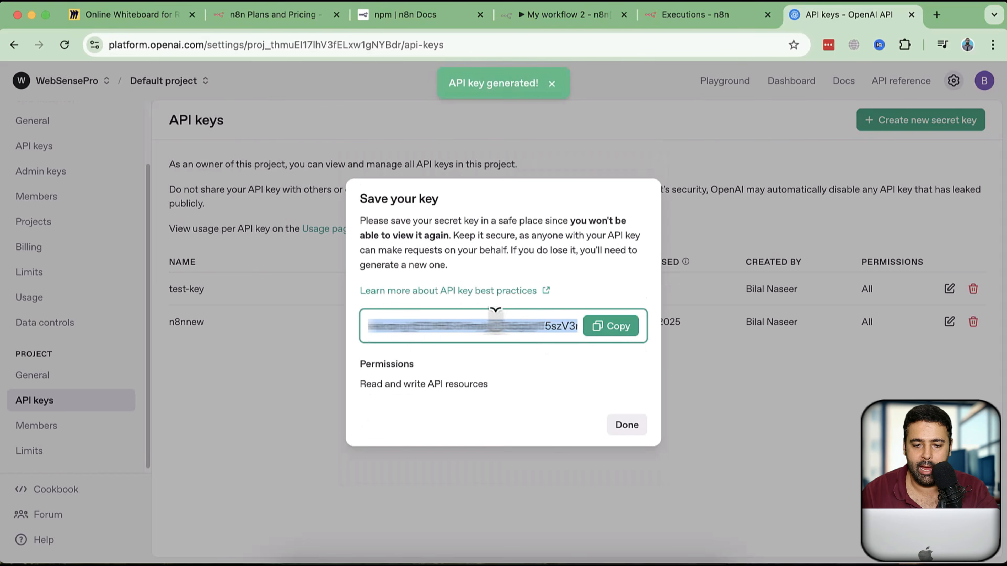
Step: Copy the new secret key, paste it as the API Key of the new OpenAI credential in n8n, and save the credential
{"action": "left_click", "coordinate": [568, 18]}
{"action": "left_click", "coordinate": [456, 254]}
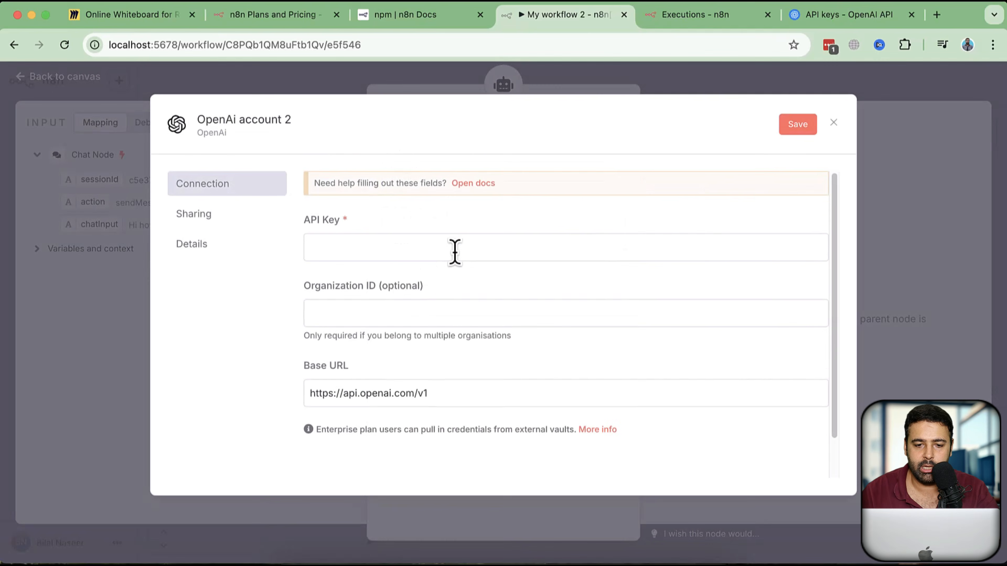
{"action": "left_click", "coordinate": [841, 16]}
{"action": "left_click", "coordinate": [611, 326]}
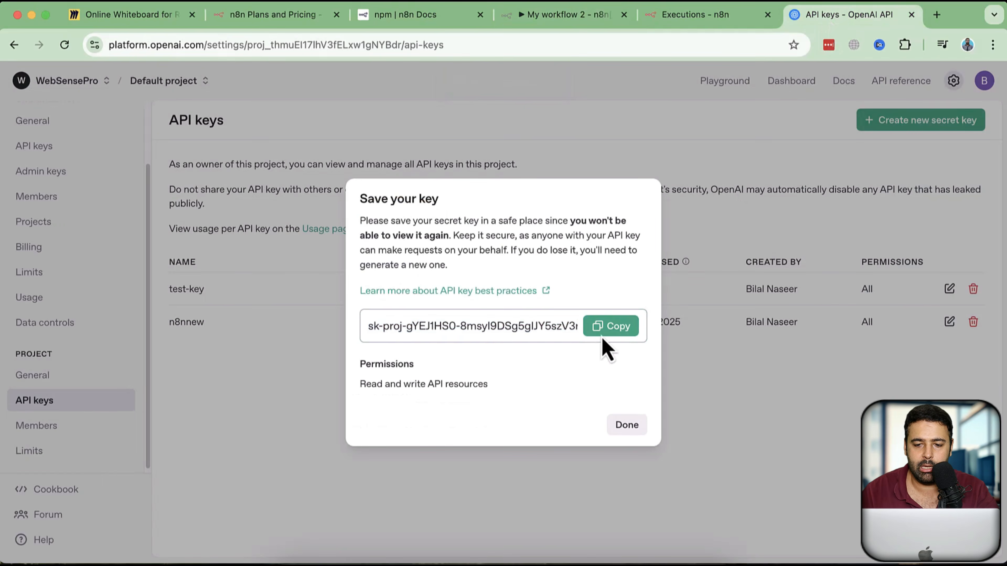
{"action": "left_click", "coordinate": [563, 15]}
{"action": "left_click", "coordinate": [412, 248]}
{"action": "key", "text": "ctrl+v"}
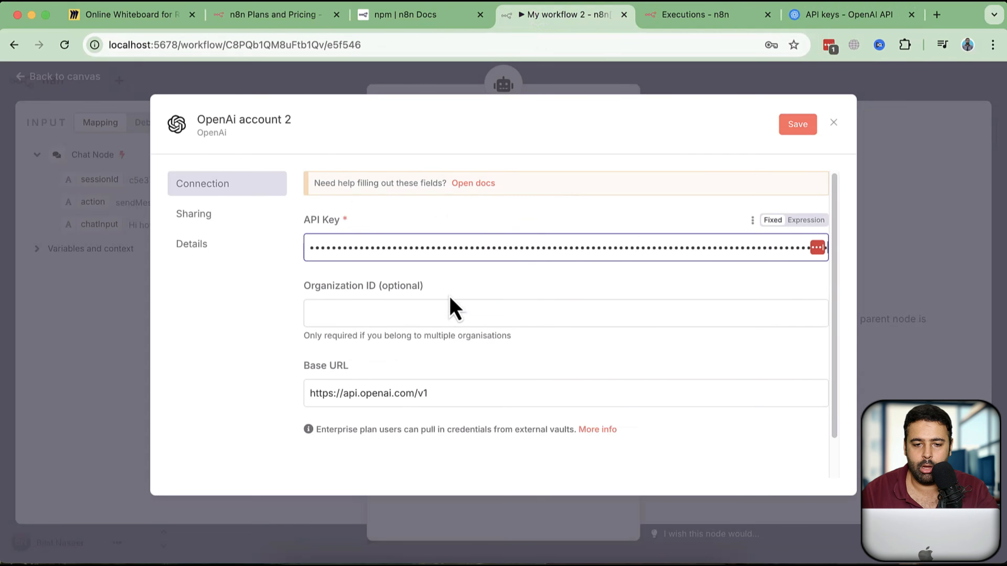
{"action": "left_click", "coordinate": [798, 124]}
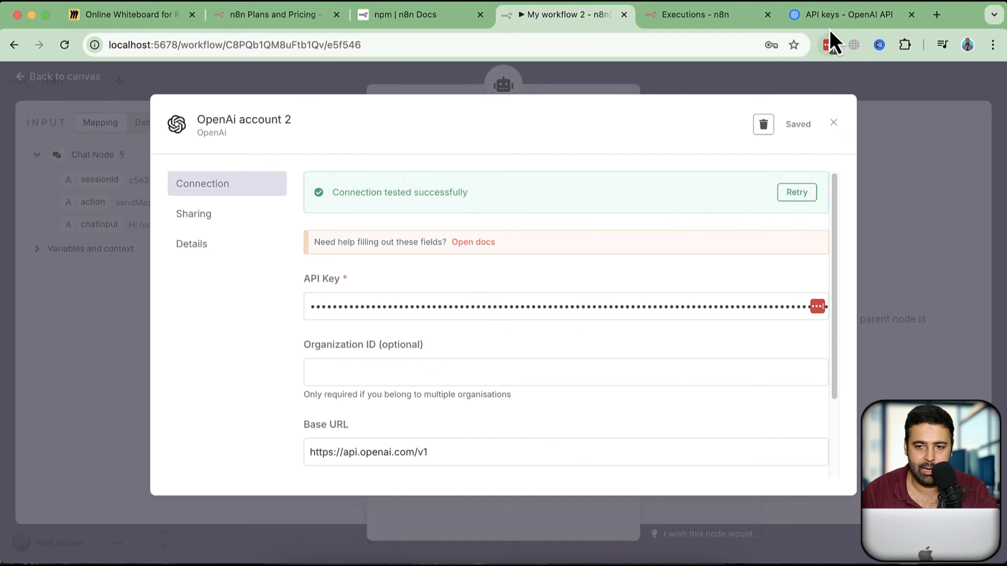
Step: Return to the OpenAI platform, dismiss the generated key, and revoke test-key
{"action": "left_click", "coordinate": [840, 16]}
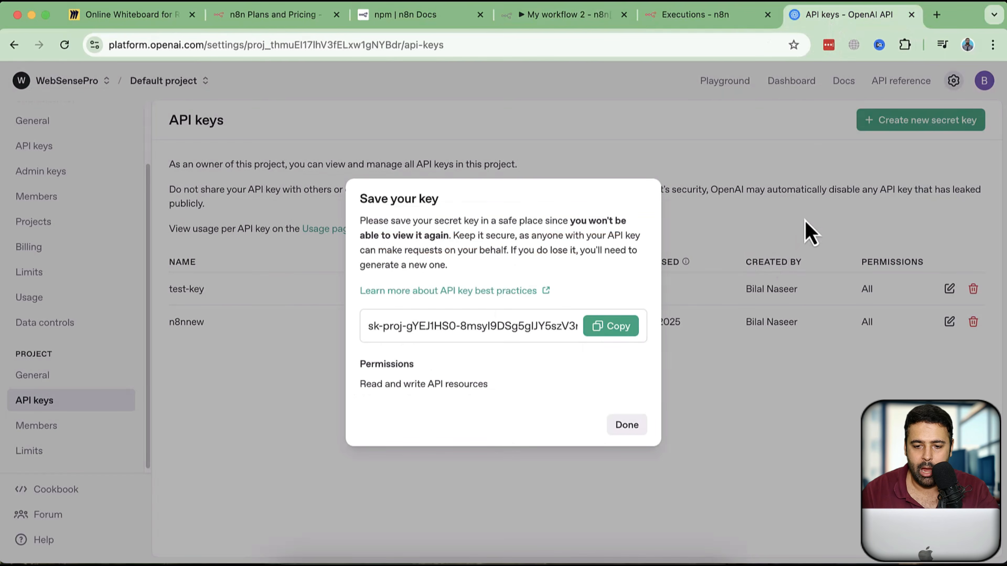
{"action": "left_click", "coordinate": [625, 428]}
{"action": "left_click", "coordinate": [973, 292]}
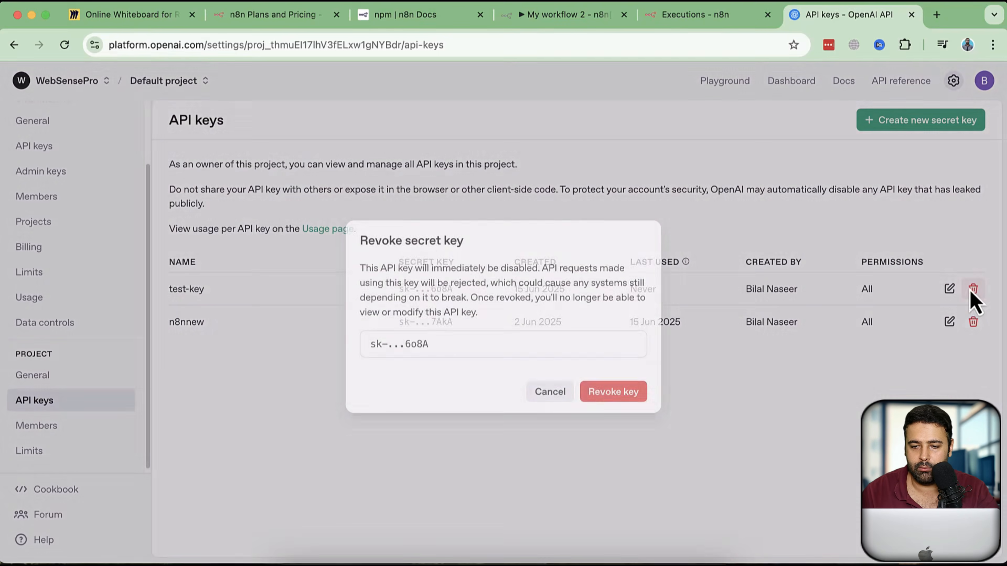
{"action": "left_click", "coordinate": [639, 393]}
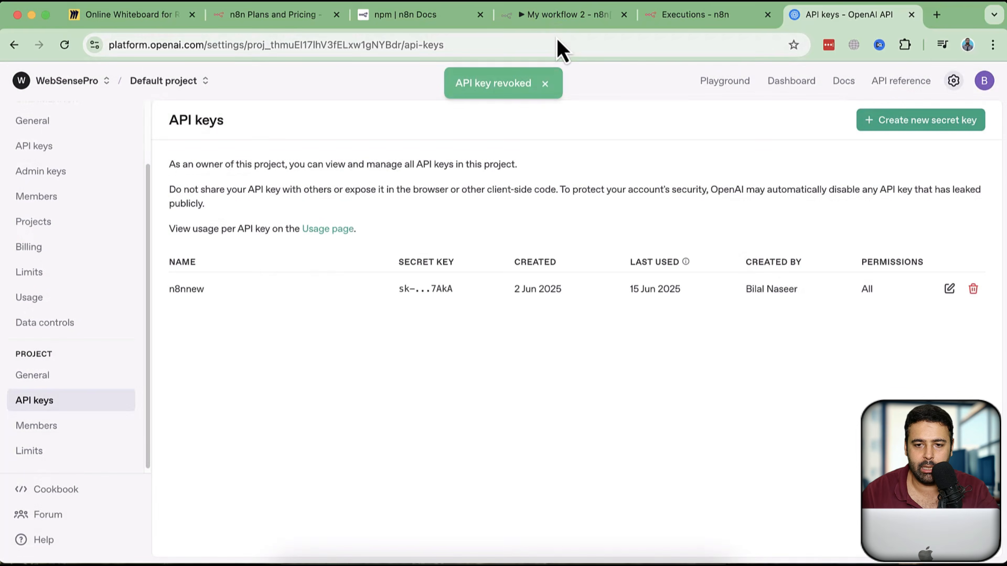
Step: Delete the "OpenAi account 2" credential in n8n and dismiss the password manager's update offer
{"action": "left_click", "coordinate": [563, 16]}
{"action": "left_click", "coordinate": [765, 127]}
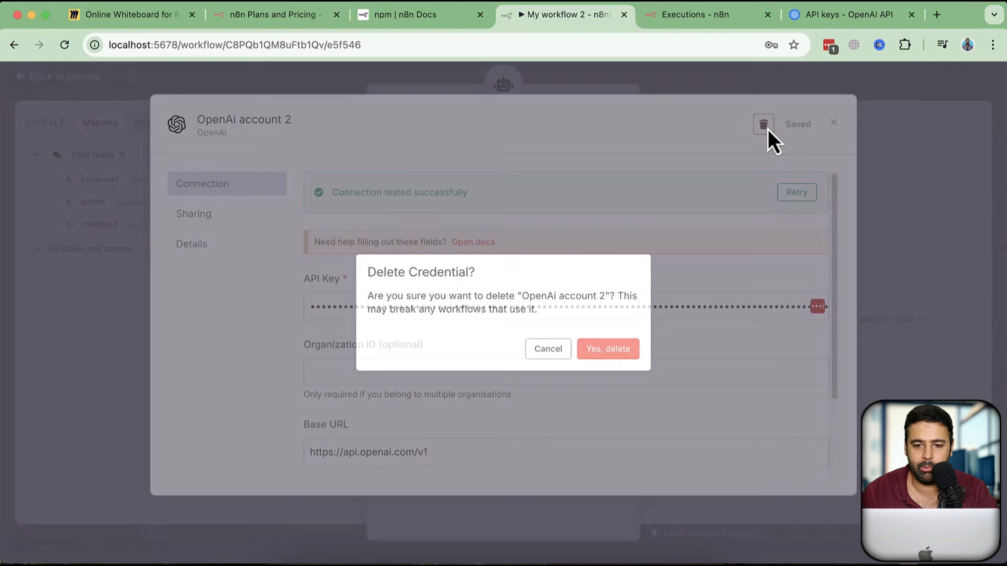
{"action": "left_click", "coordinate": [620, 353]}
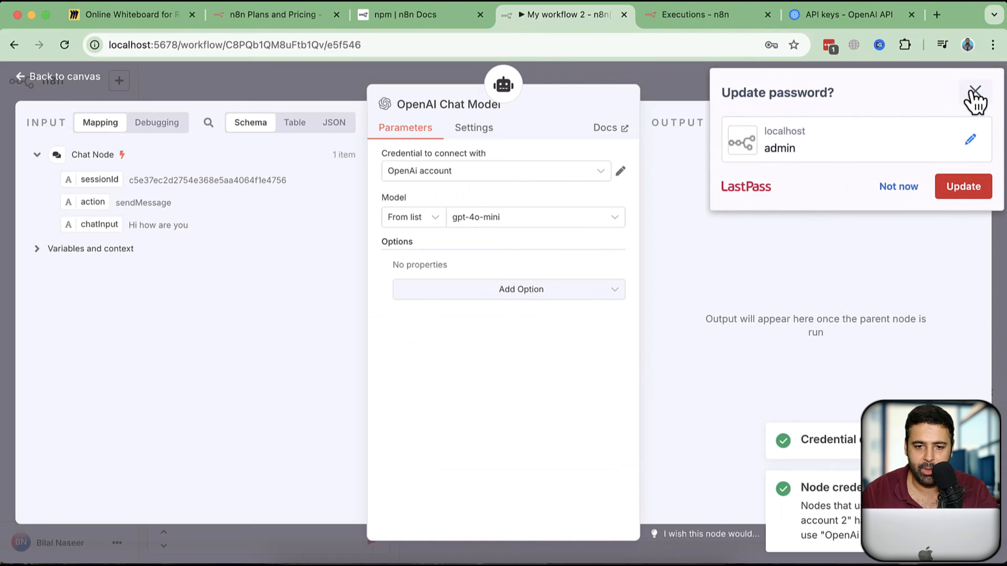
{"action": "left_click", "coordinate": [975, 93]}
Step: Return to the workflow canvas and delete the OpenAI Chat Model node from the AI Agent
{"action": "left_click", "coordinate": [26, 77]}
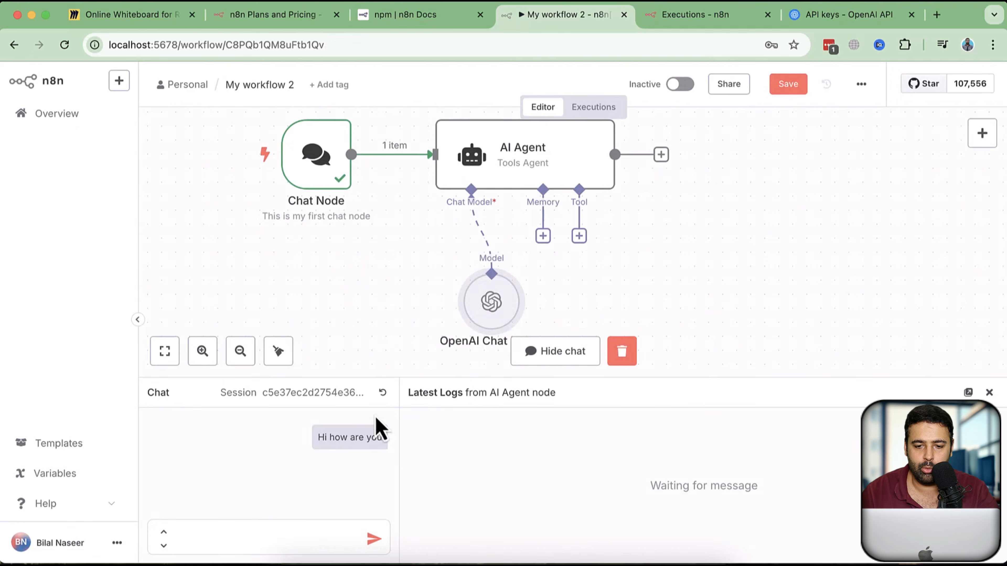
{"action": "left_click_drag", "start_coordinate": [487, 326], "coordinate": [384, 310]}
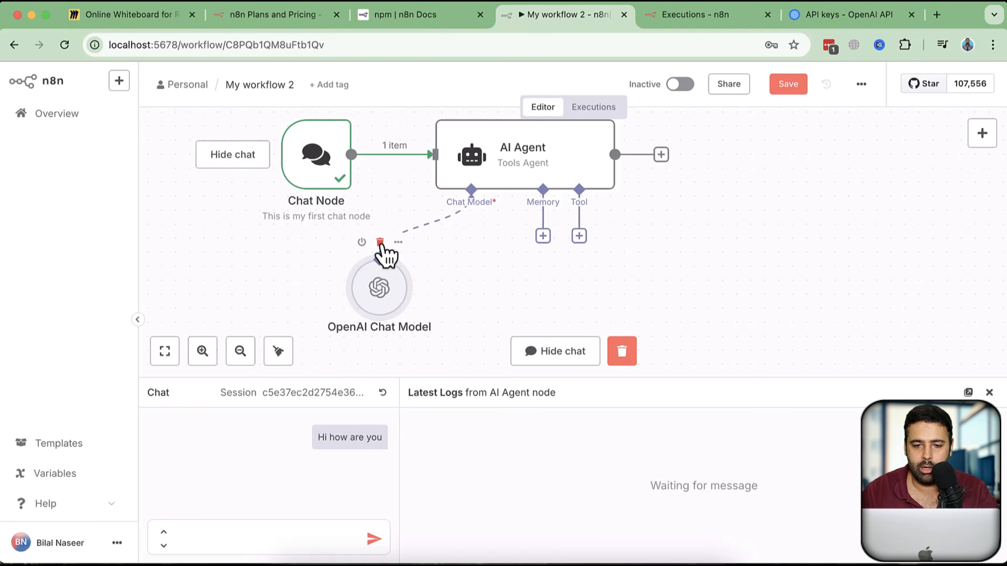
{"action": "left_click", "coordinate": [393, 243]}
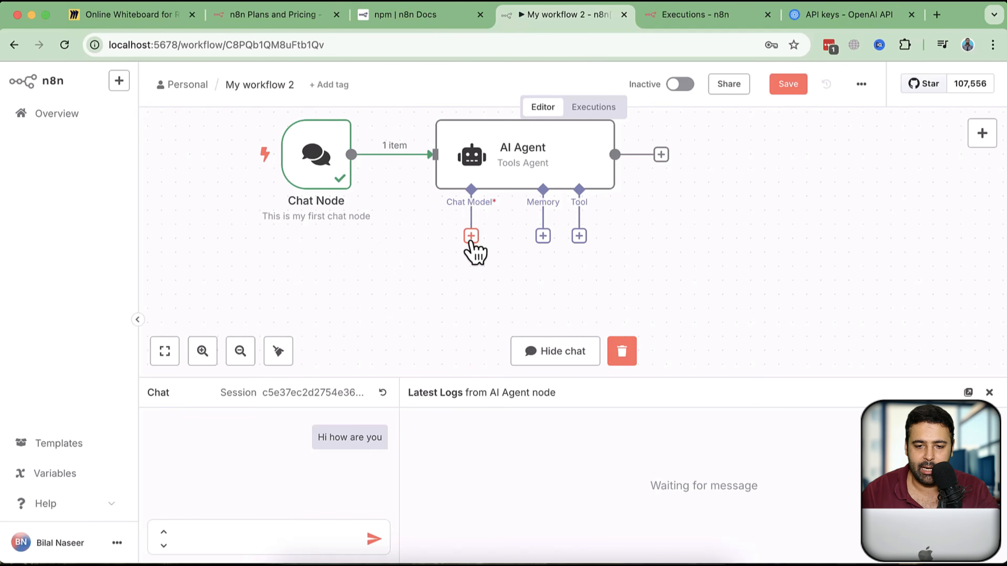
Step: Attach a Google Gemini Chat Model to the AI Agent and open the form for a new Gemini credential
{"action": "left_click", "coordinate": [471, 236]}
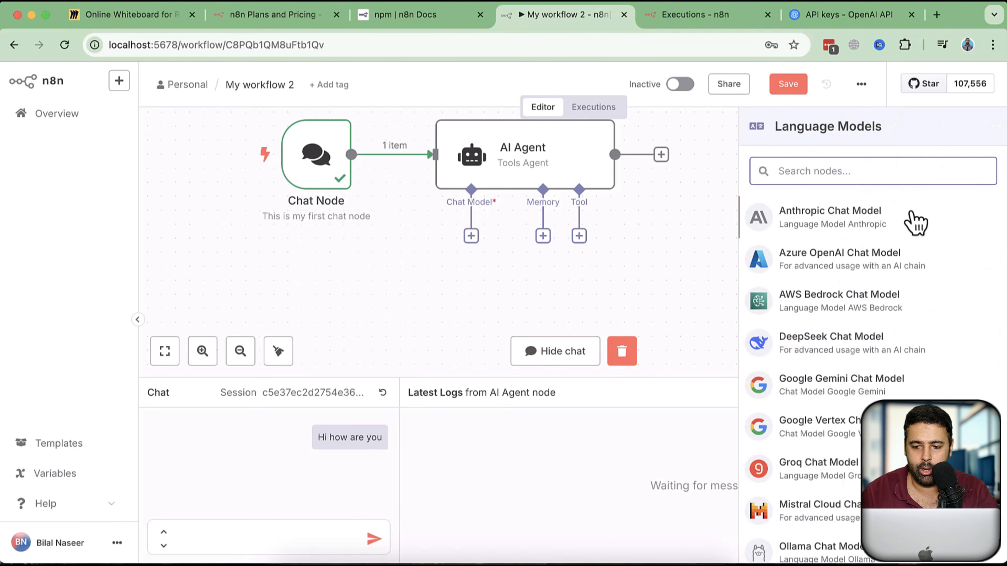
{"action": "scroll", "coordinate": [940, 326], "scroll_direction": "down", "scroll_amount": 1}
{"action": "left_click", "coordinate": [835, 376]}
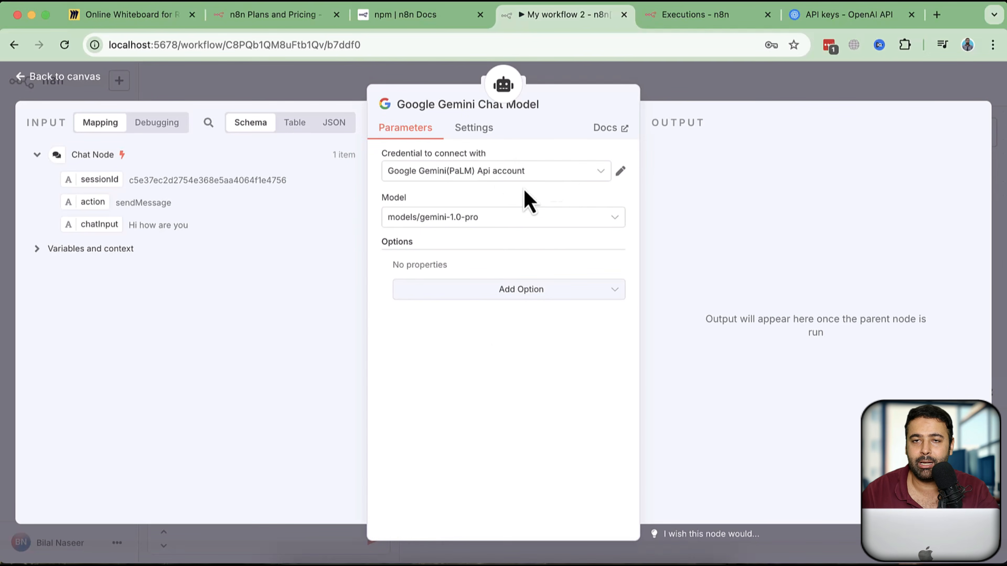
{"action": "left_click", "coordinate": [574, 180]}
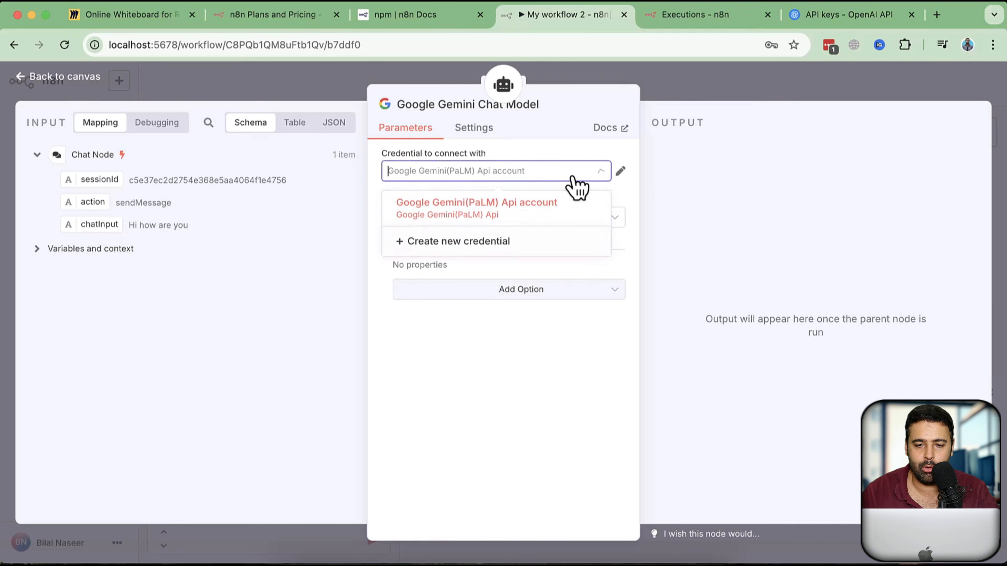
{"action": "left_click", "coordinate": [492, 246]}
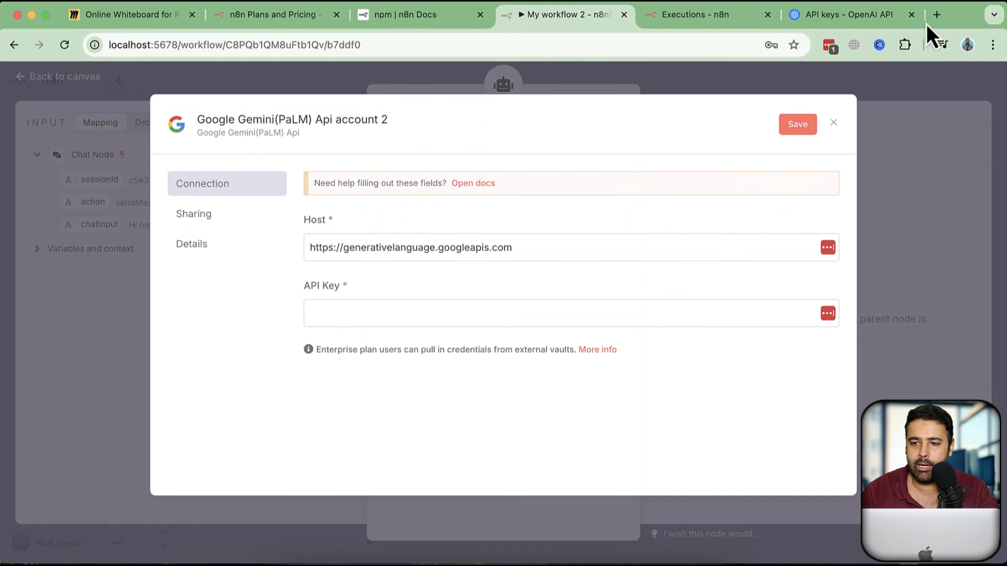
Step: Open Google AI Studio at aistudio.google.com in a new browser tab and look through its API keys page
{"action": "left_click", "coordinate": [937, 16]}
{"action": "type", "text": "aistudio"}
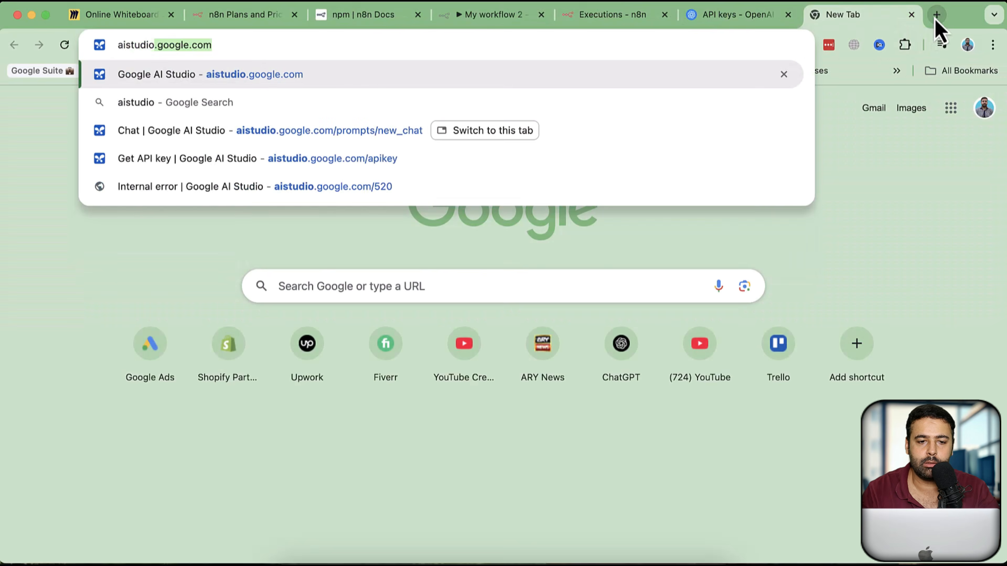
{"action": "key", "text": "Return"}
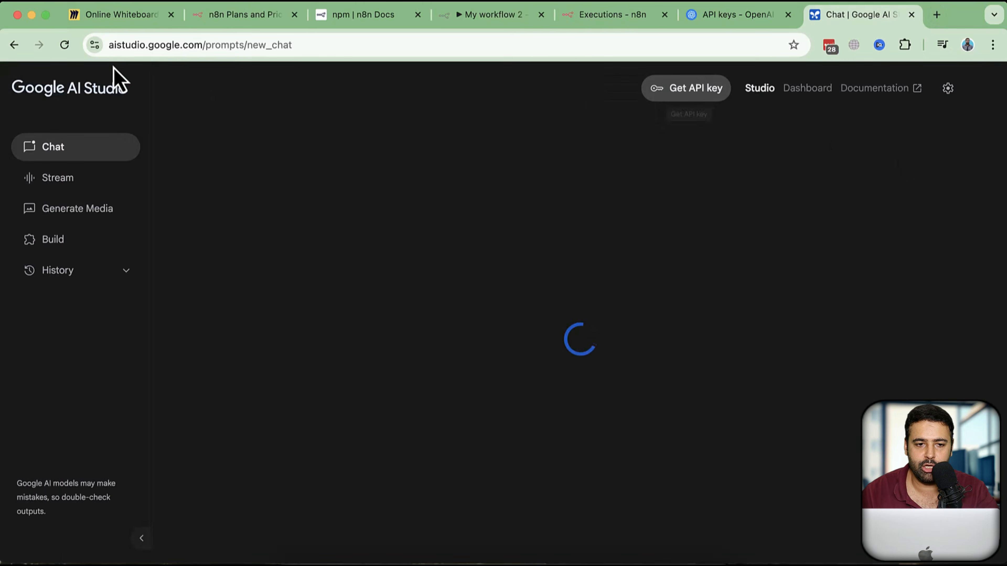
{"action": "left_click_drag", "start_coordinate": [201, 44], "coordinate": [92, 44]}
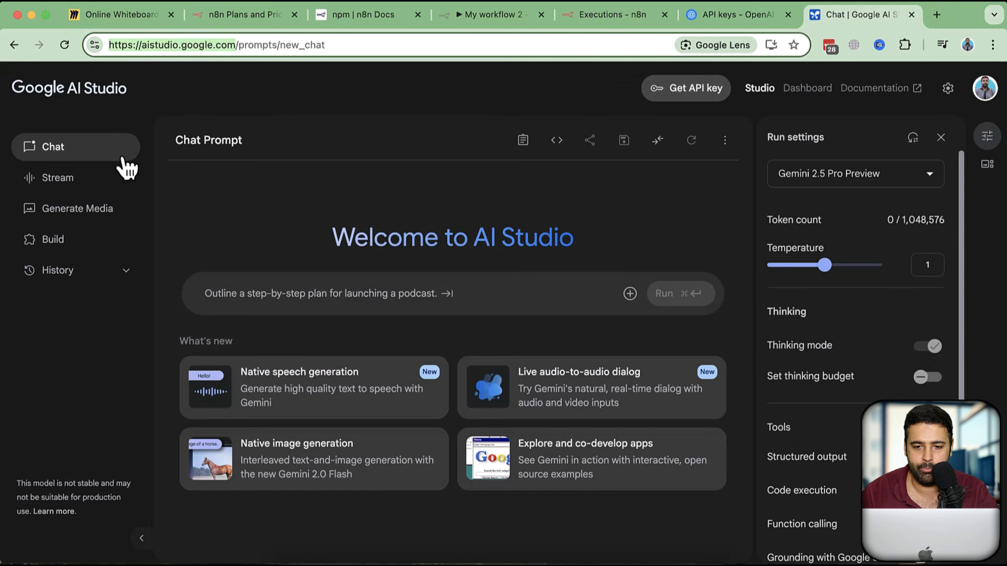
{"action": "left_click", "coordinate": [685, 98]}
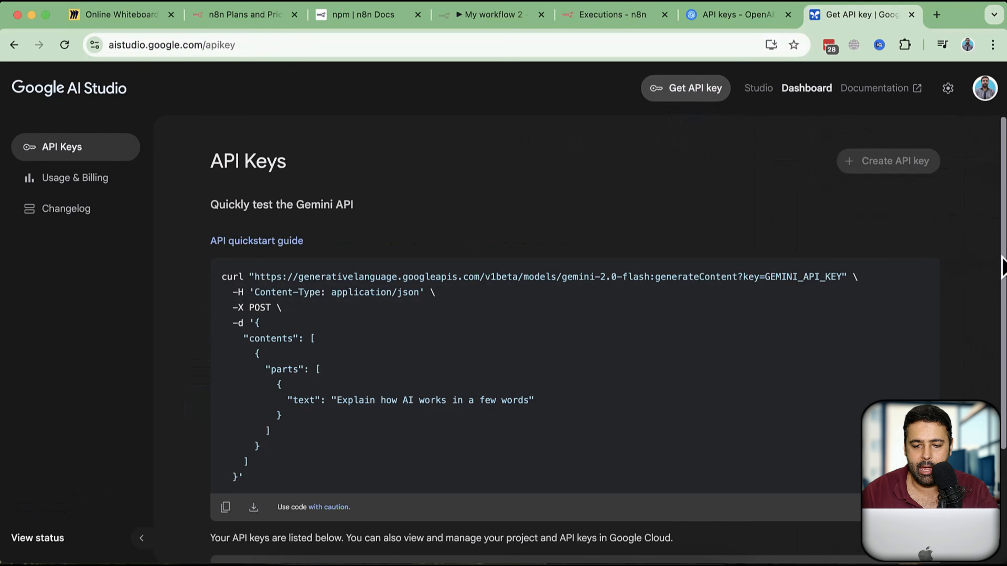
{"action": "scroll", "coordinate": [397, 325], "scroll_direction": "down", "scroll_amount": 4}
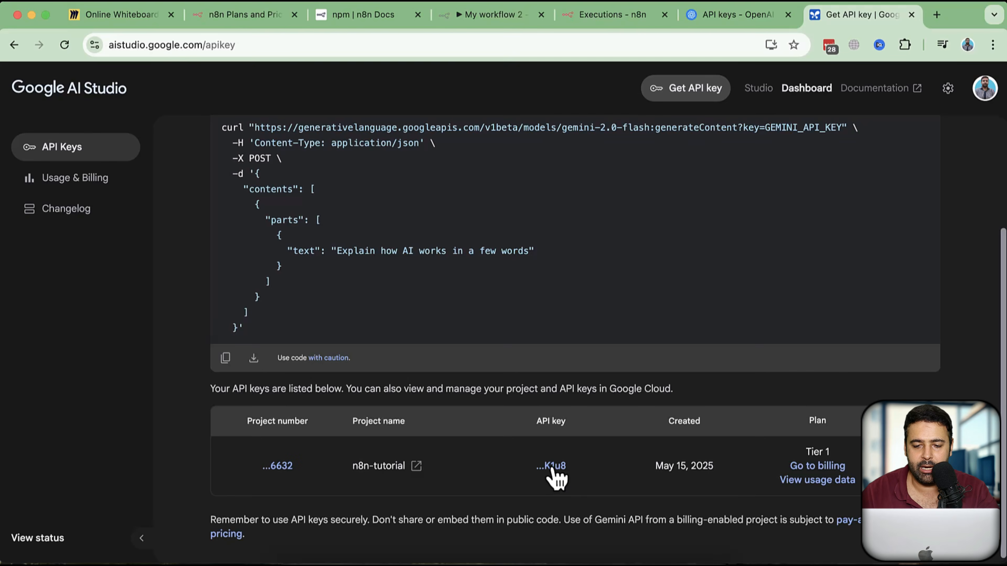
{"action": "scroll", "coordinate": [777, 218], "scroll_direction": "up", "scroll_amount": 3}
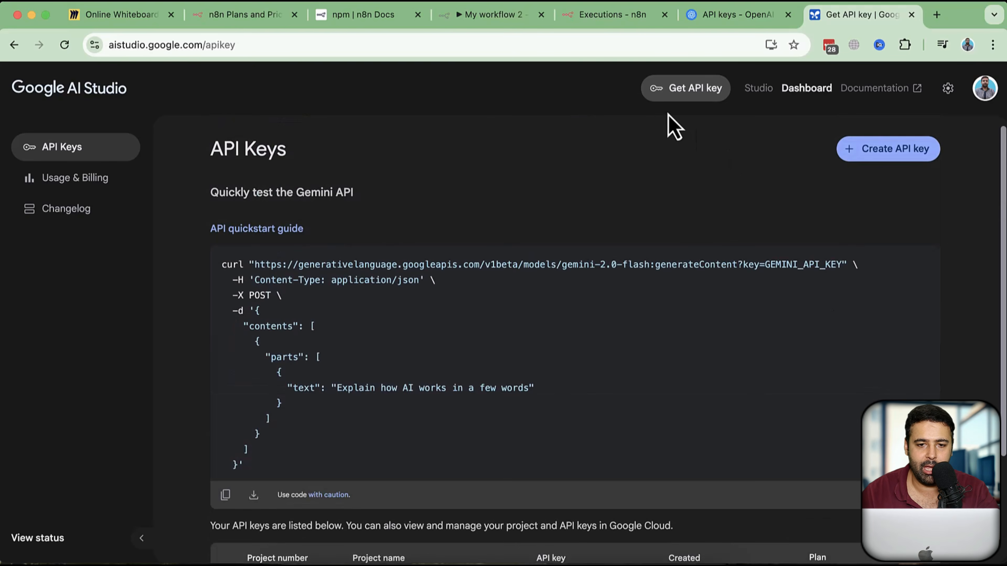
Step: Paste an API key into the new Gemini credential in n8n, and discard the credential without saving
{"action": "left_click", "coordinate": [482, 18]}
{"action": "left_click", "coordinate": [440, 308]}
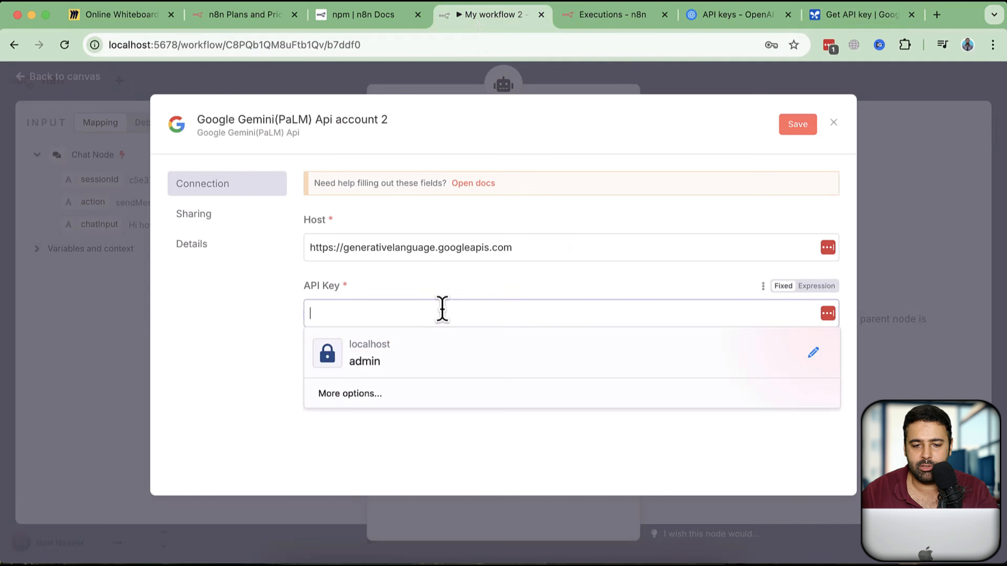
{"action": "key", "text": "super+v"}
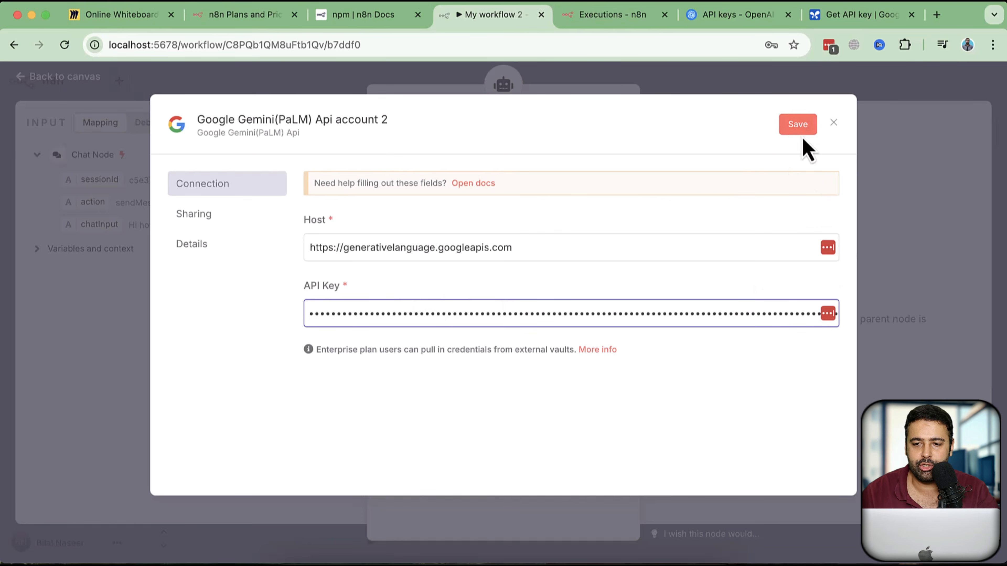
{"action": "left_click", "coordinate": [833, 123]}
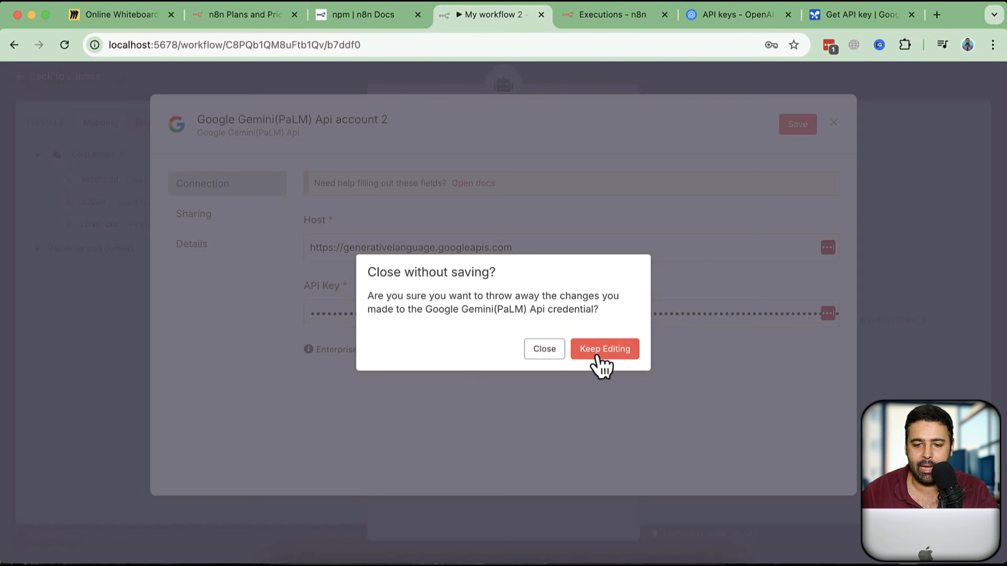
{"action": "left_click", "coordinate": [534, 355]}
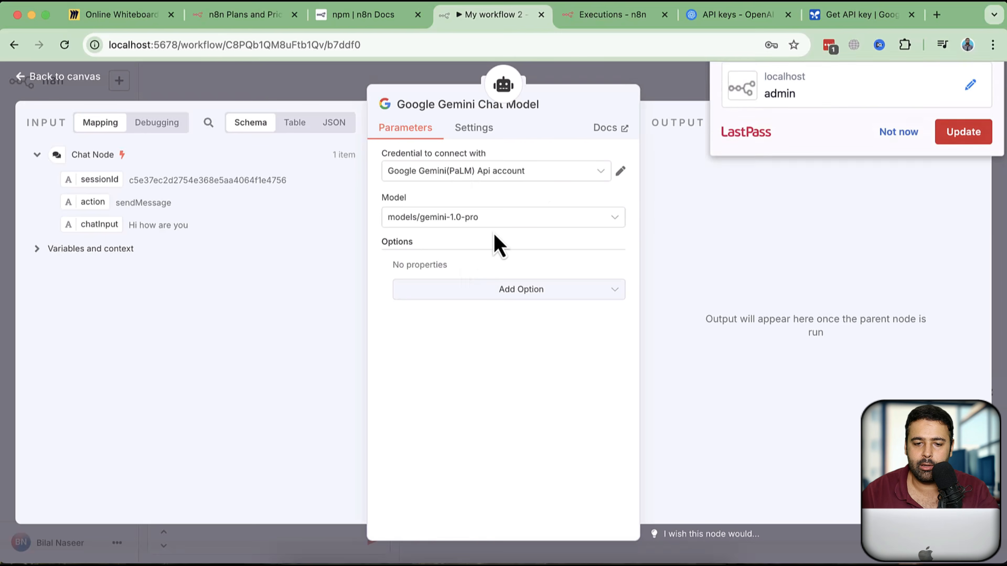
Step: Set the Google Gemini Chat Model's model to models/gemini-2.5-pro-preview-06-05
{"action": "left_click", "coordinate": [500, 220]}
{"action": "scroll", "coordinate": [545, 324], "scroll_direction": "down", "scroll_amount": 5}
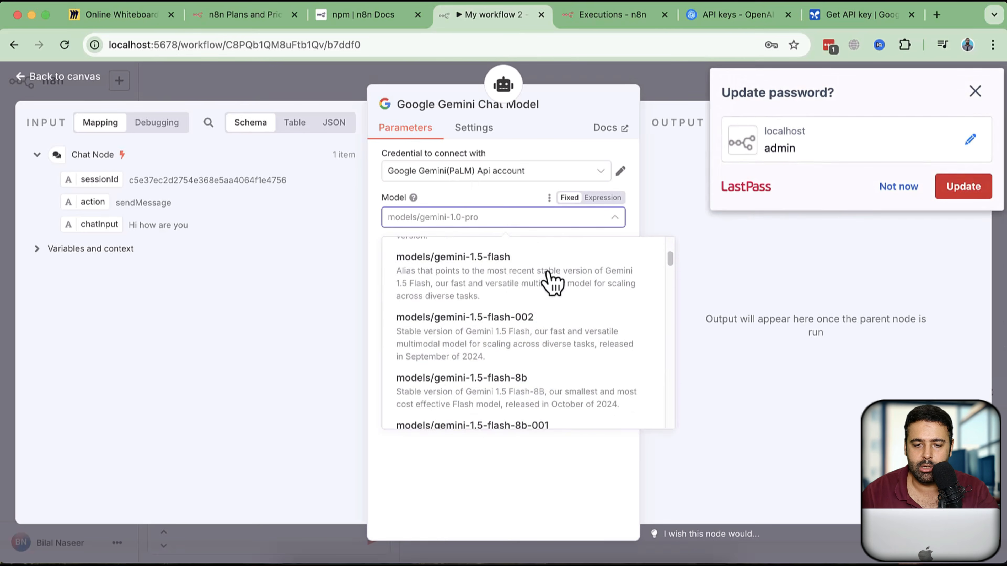
{"action": "scroll", "coordinate": [568, 325], "scroll_direction": "down", "scroll_amount": 10}
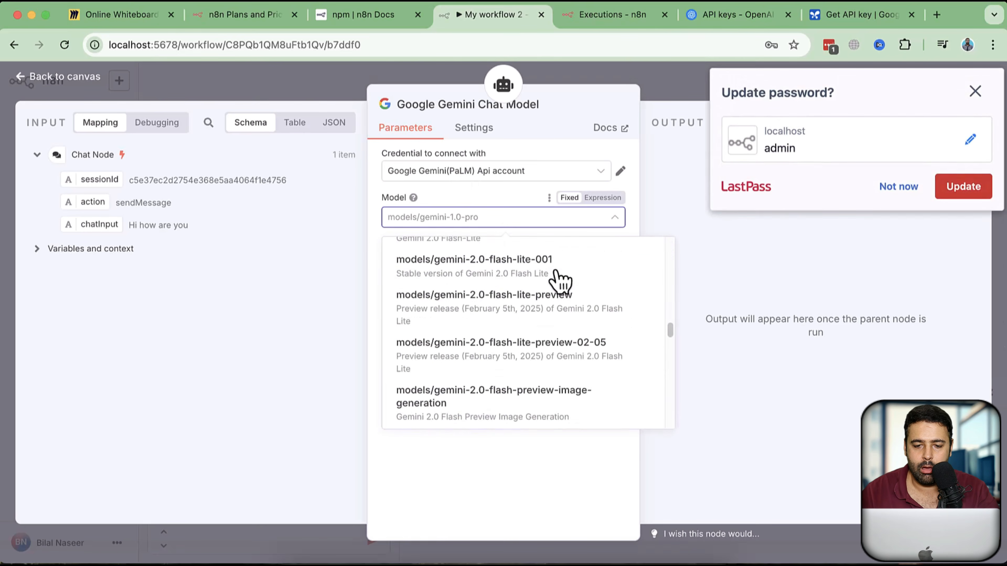
{"action": "scroll", "coordinate": [555, 309], "scroll_direction": "down", "scroll_amount": 8}
{"action": "scroll", "coordinate": [530, 398], "scroll_direction": "up", "scroll_amount": 5}
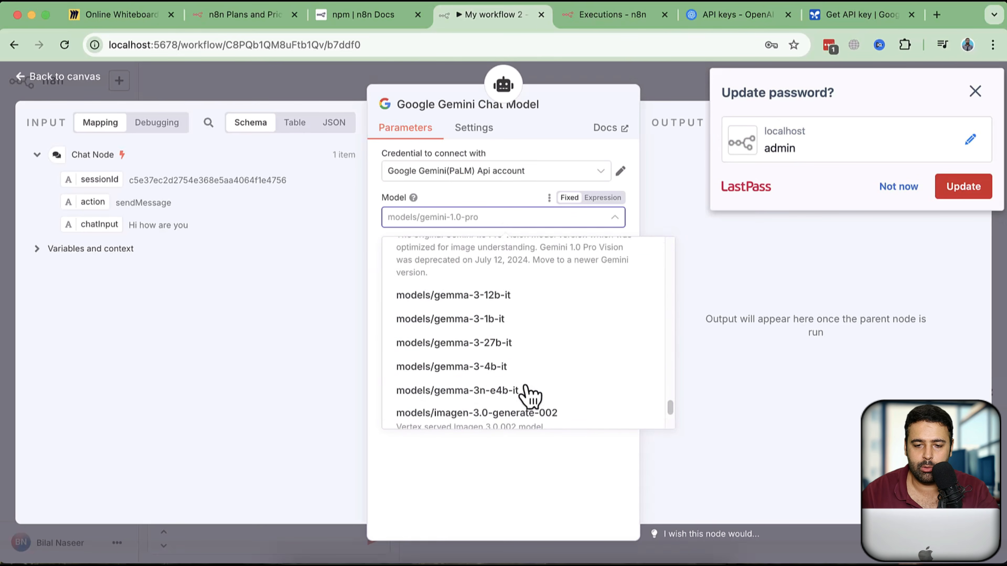
{"action": "scroll", "coordinate": [530, 397], "scroll_direction": "up", "scroll_amount": 5}
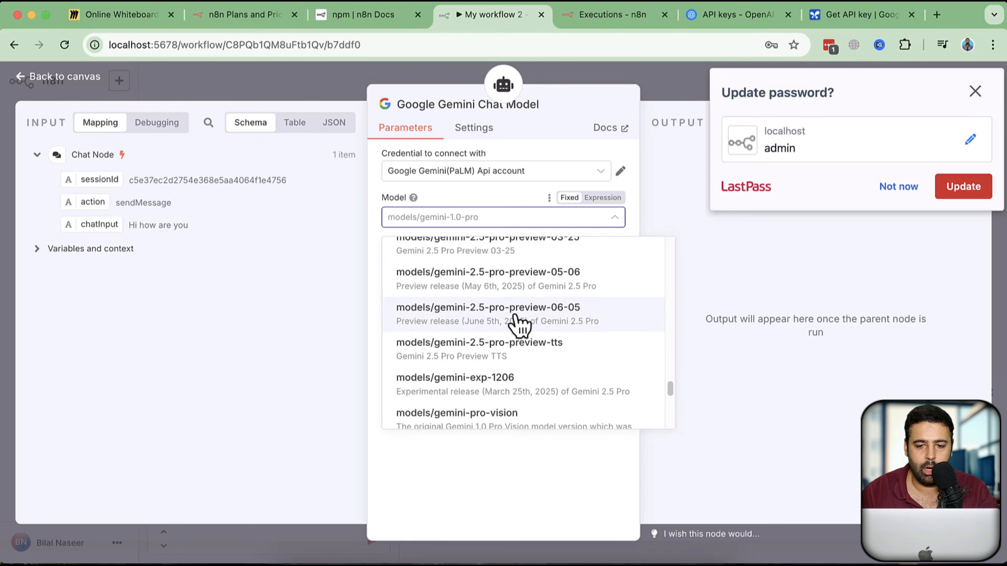
{"action": "left_click", "coordinate": [518, 324]}
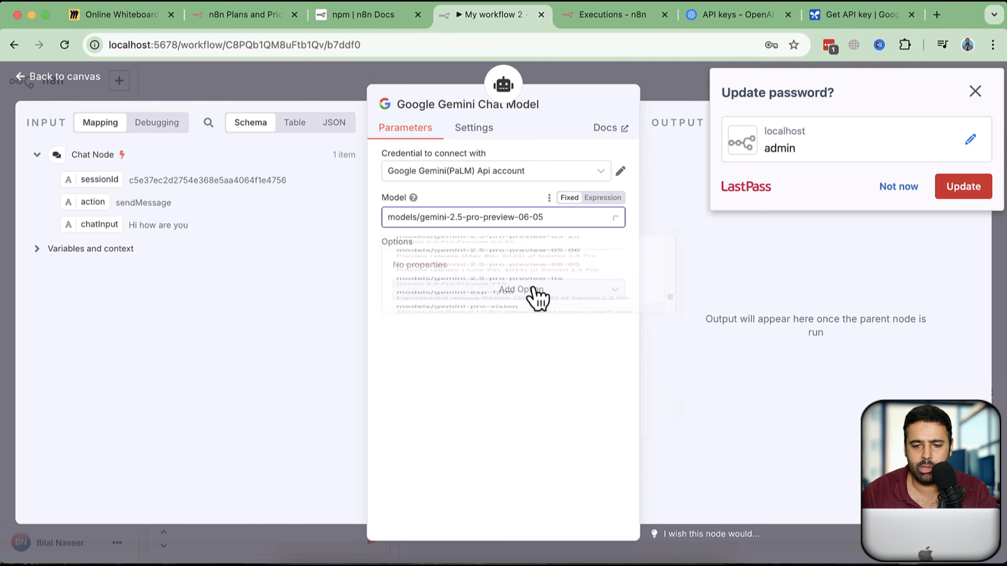
Step: Return to the workflow canvas and move the Google Gemini Chat Model node to the lower left of the AI Agent
{"action": "left_click", "coordinate": [976, 91]}
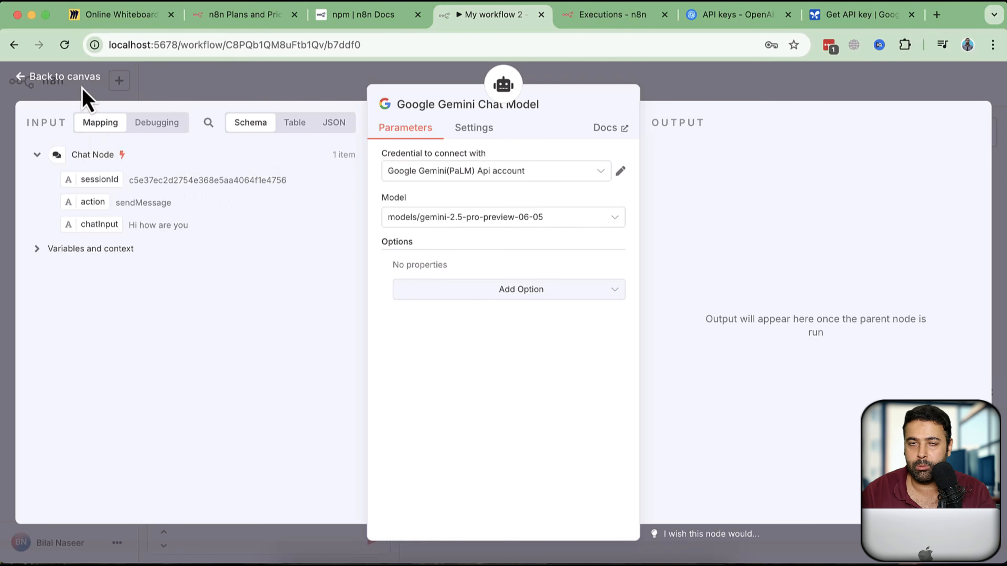
{"action": "left_click", "coordinate": [83, 78]}
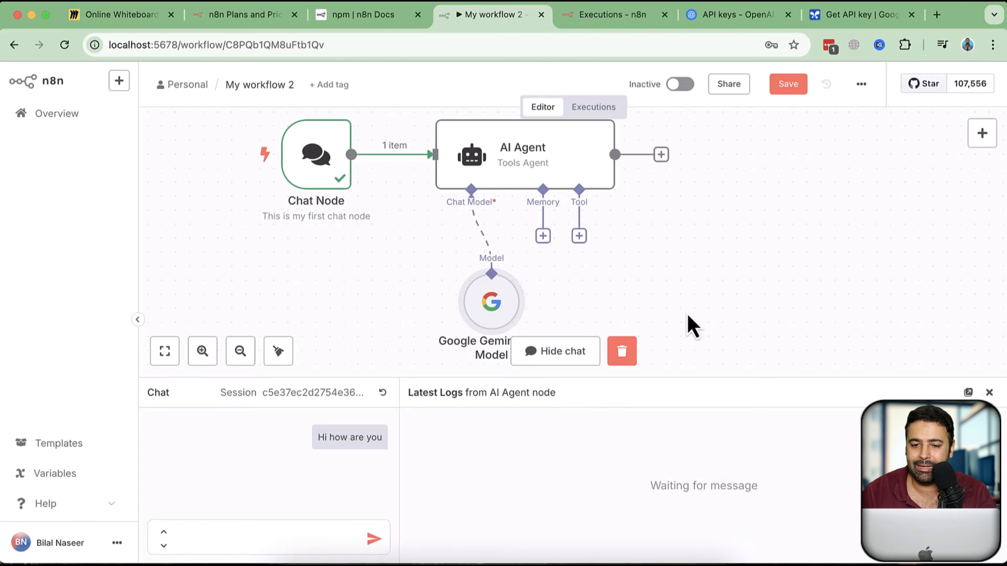
{"action": "left_click_drag", "start_coordinate": [501, 313], "coordinate": [442, 295]}
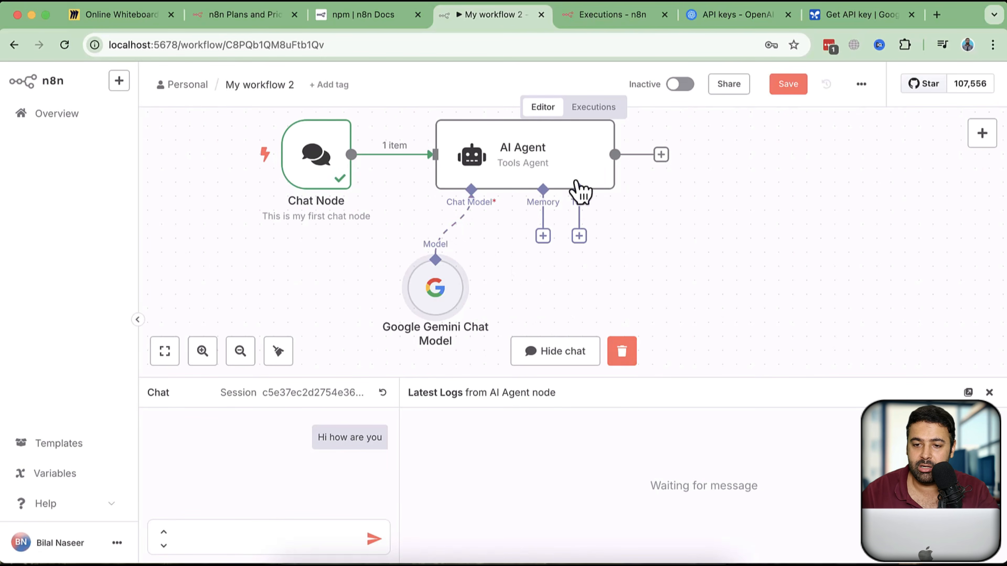
{"action": "left_click", "coordinate": [723, 24]}
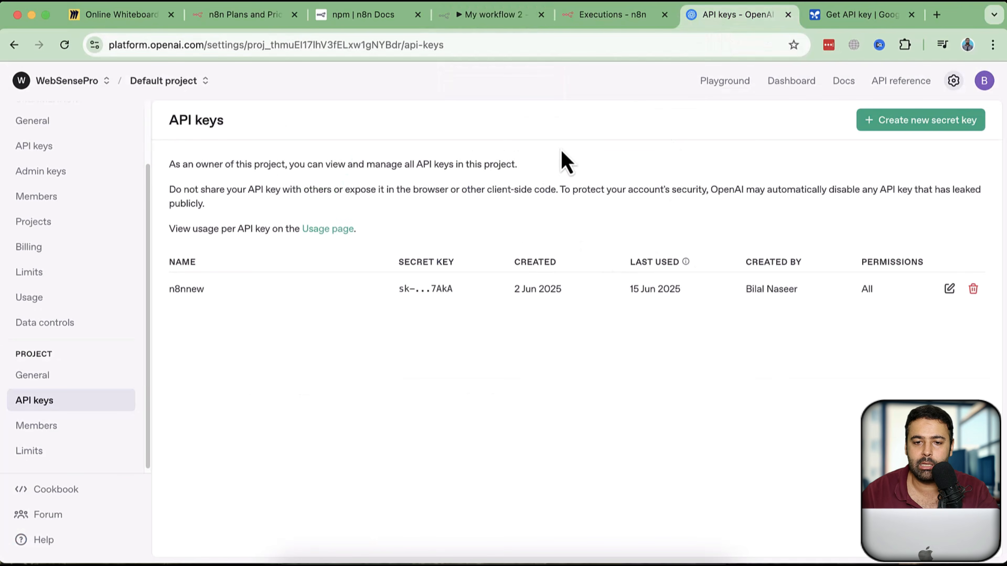
{"action": "left_click", "coordinate": [495, 15]}
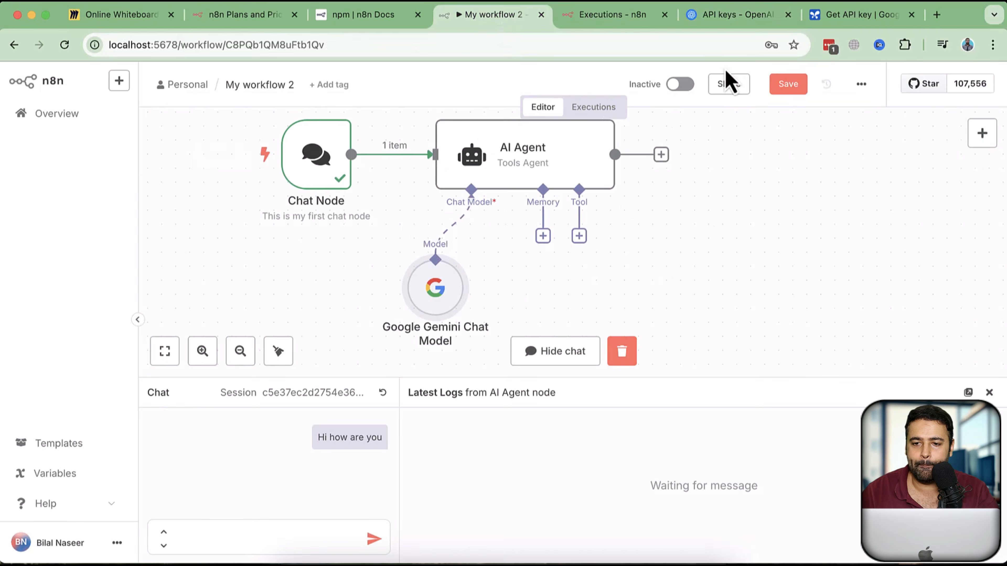
{"action": "left_click", "coordinate": [735, 16]}
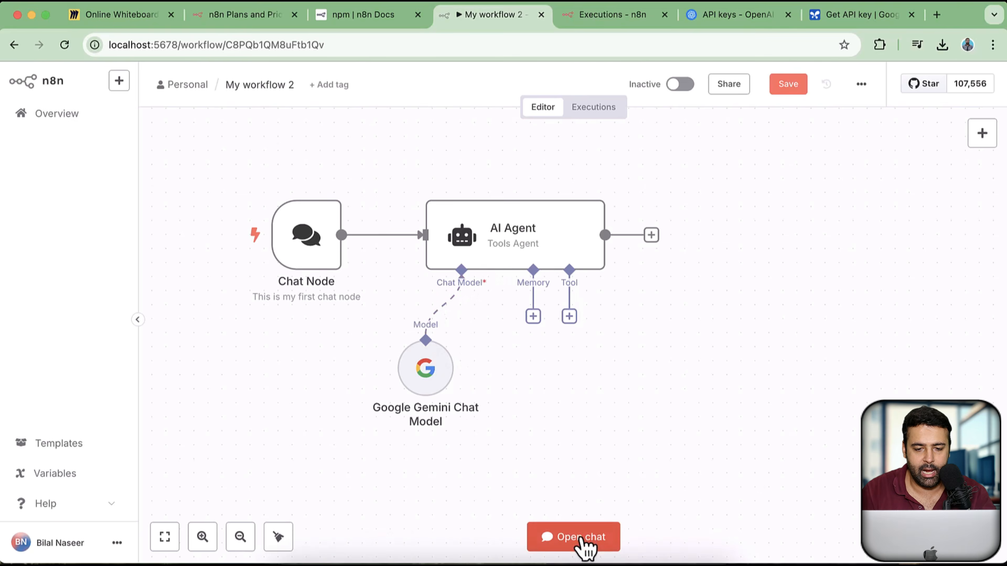
Step: Open the workflow's chat and send the message "Hi how are you?"
{"action": "left_click", "coordinate": [583, 545]}
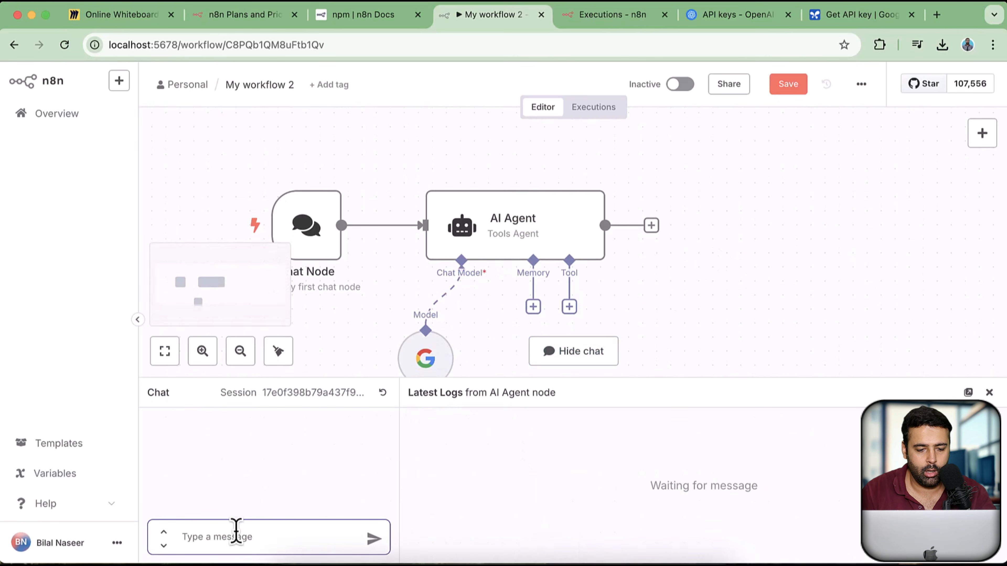
{"action": "type", "text": "Hi "}
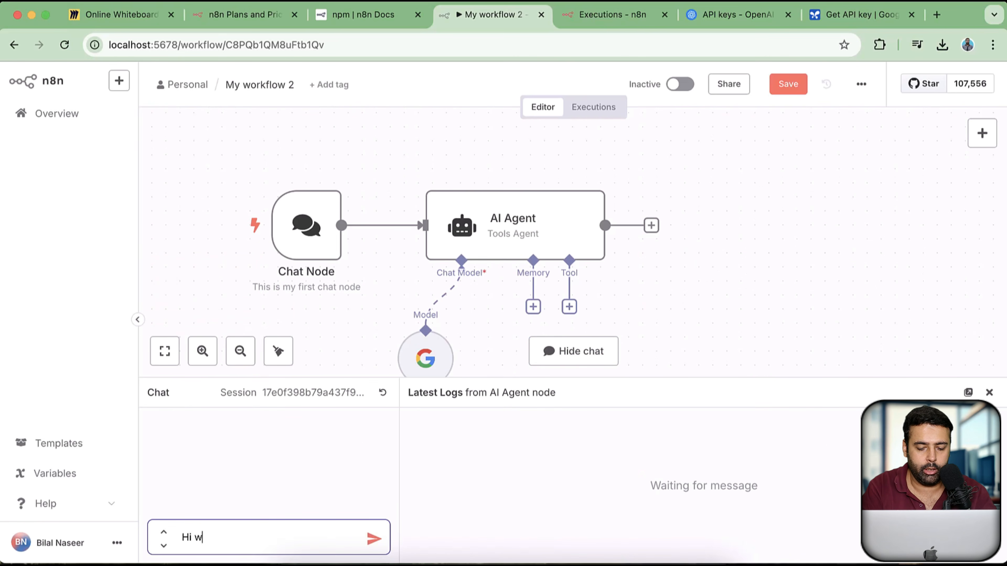
{"action": "type", "text": "how are you?"}
{"action": "key", "text": "Return"}
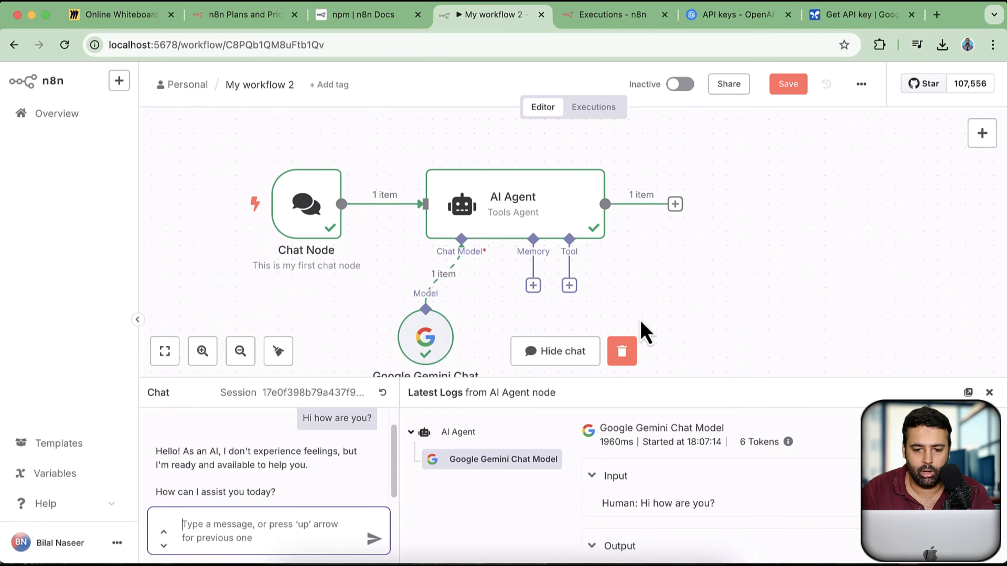
Step: Send a chat message that tells the AI Agent the user's first name
{"action": "left_click_drag", "start_coordinate": [716, 294], "coordinate": [719, 279]}
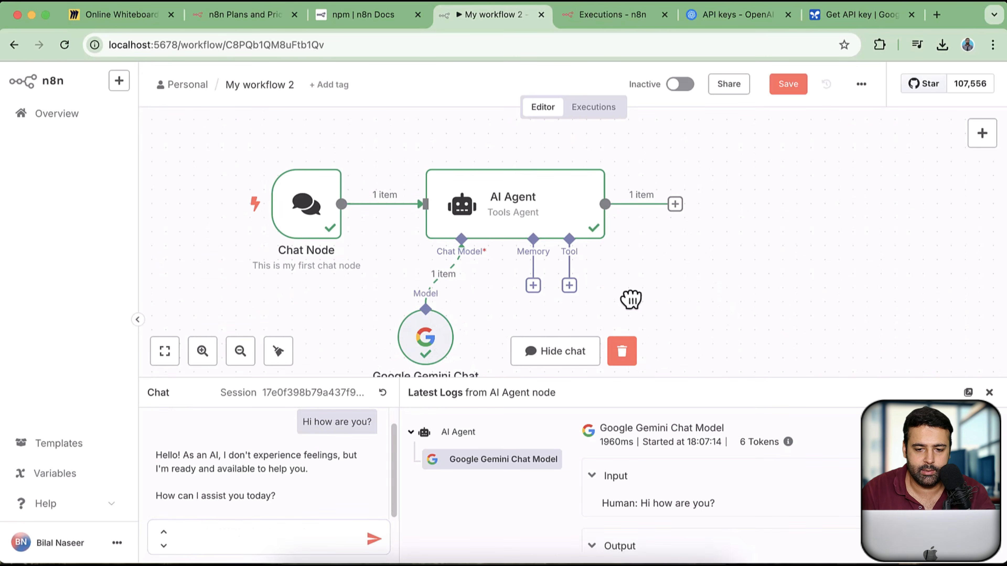
{"action": "left_click_drag", "start_coordinate": [631, 300], "coordinate": [645, 274]}
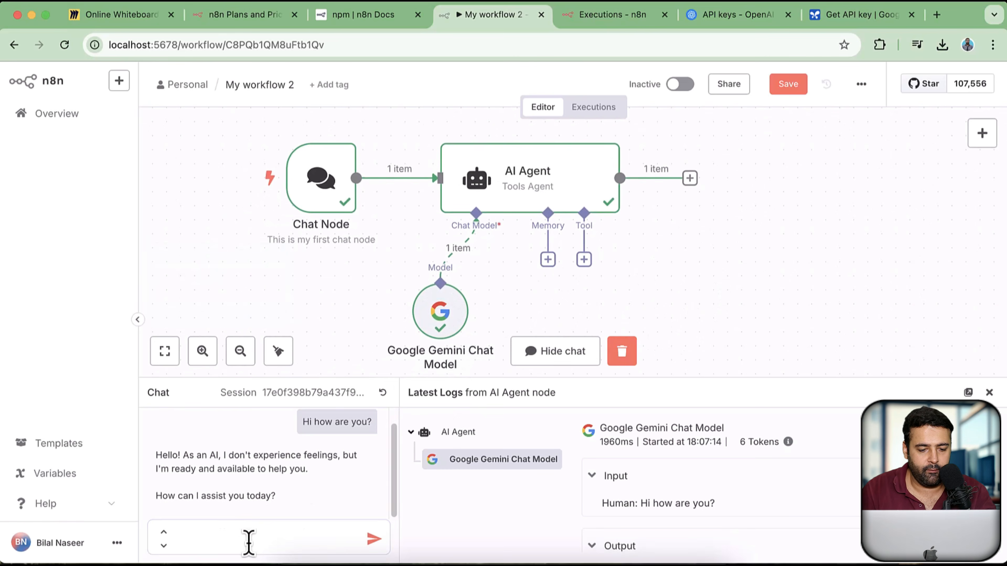
{"action": "left_click", "coordinate": [254, 539]}
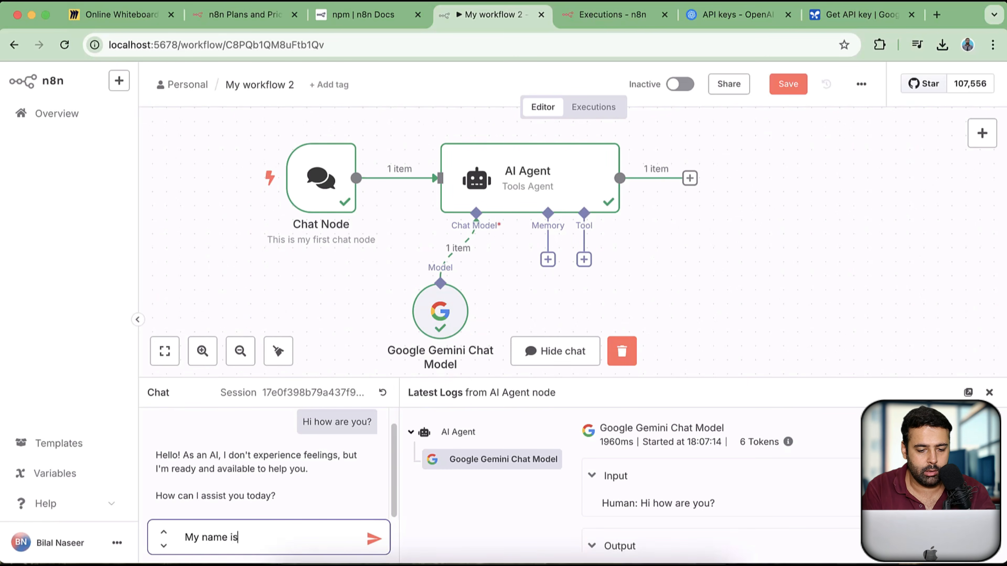
{"action": "type", "text": "My name is bilal"}
{"action": "key", "text": "Return"}
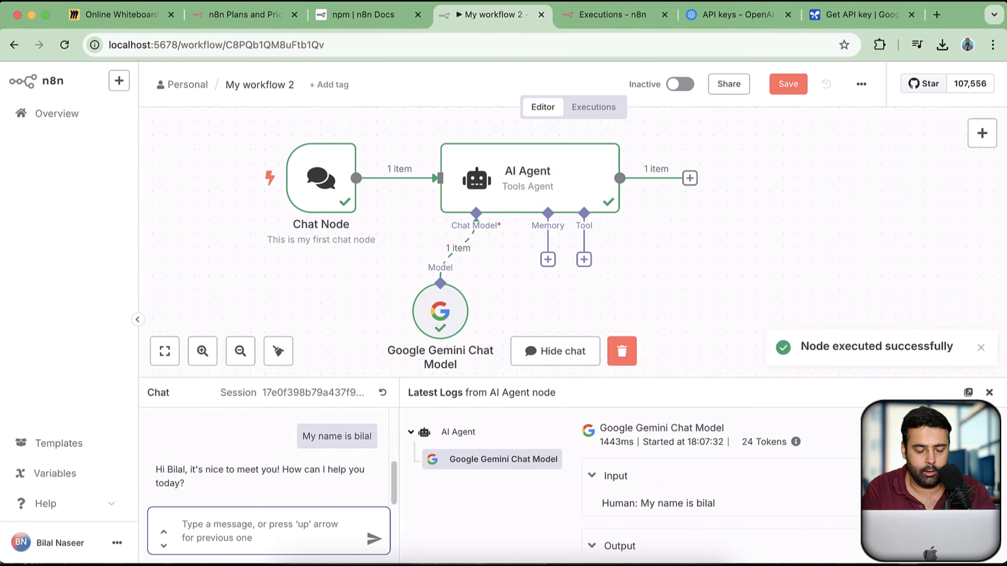
Step: Send the chat messages "how are you?" and "do you remember my name?", and read through the conversation
{"action": "type", "text": "how are you?"}
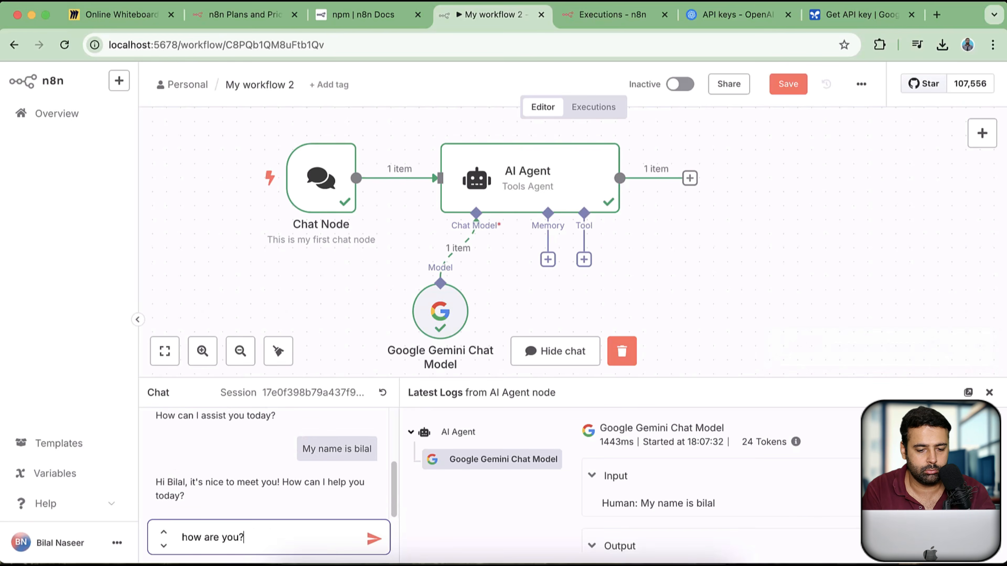
{"action": "key", "text": "Return"}
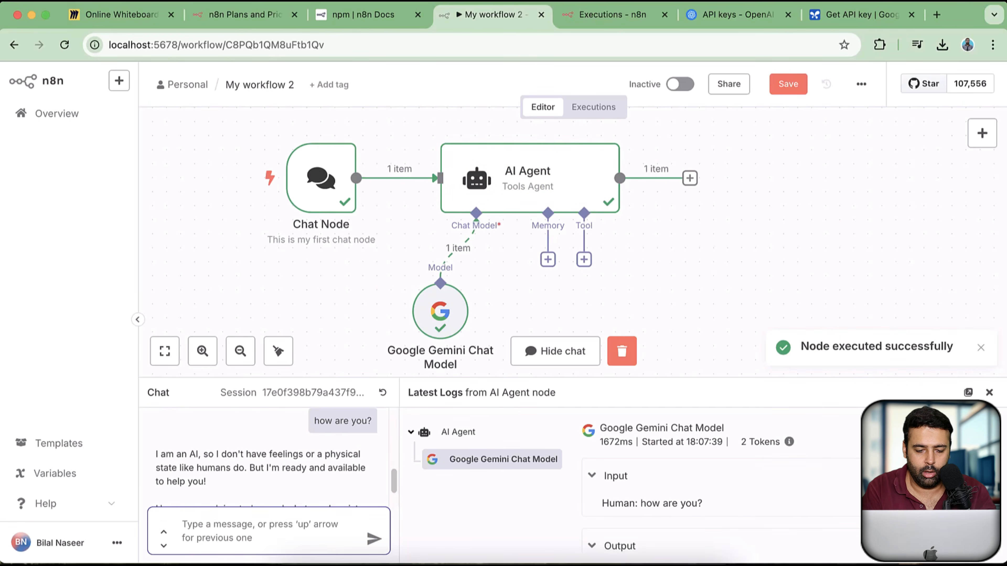
{"action": "type", "text": "do you"}
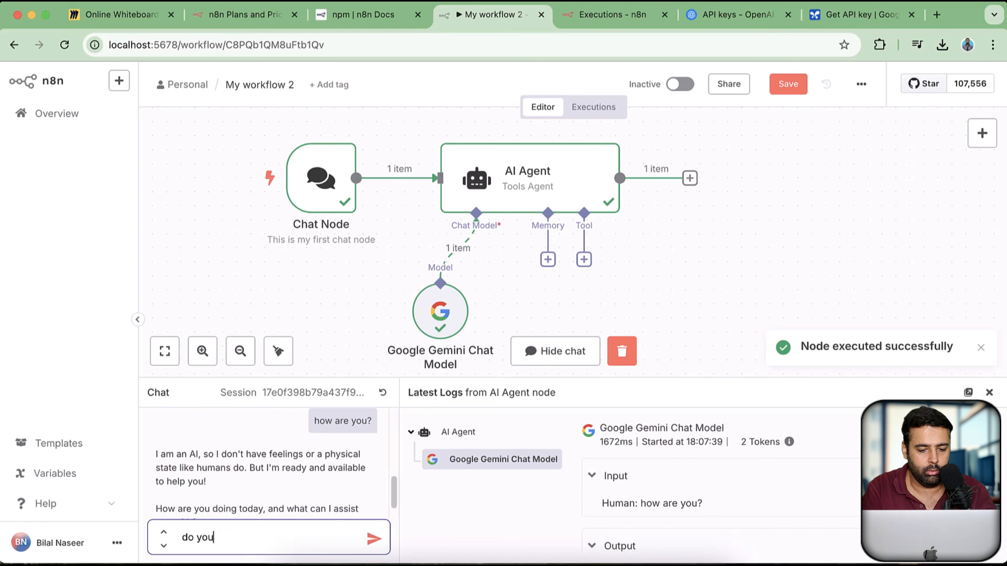
{"action": "type", "text": " remember"}
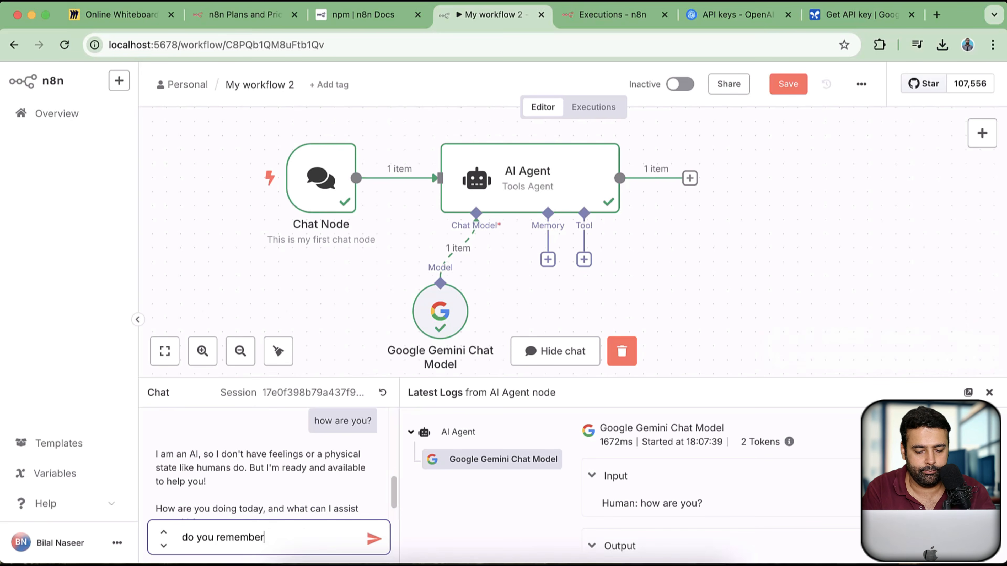
{"action": "key", "text": "Return"}
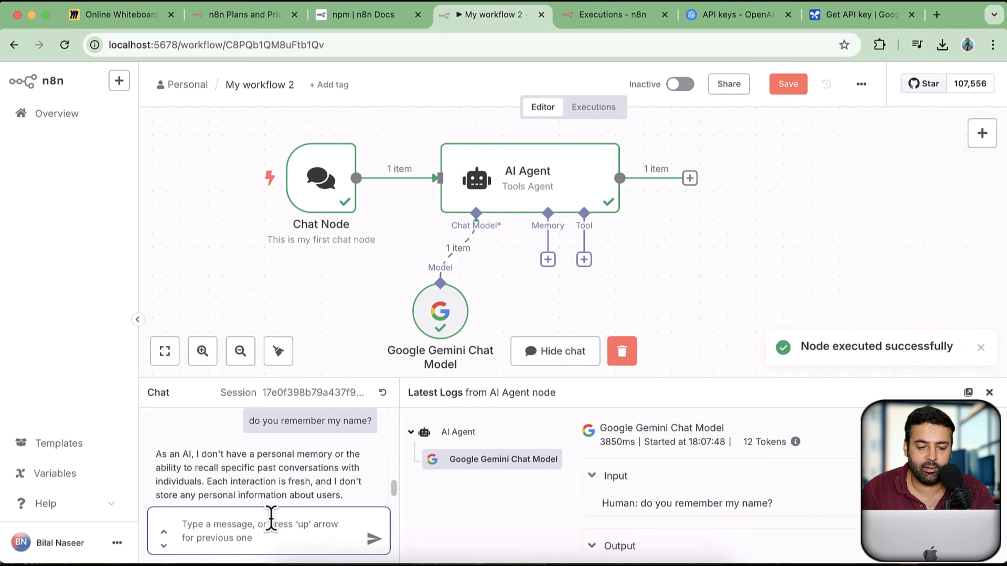
{"action": "scroll", "coordinate": [294, 456], "scroll_direction": "down", "scroll_amount": 2}
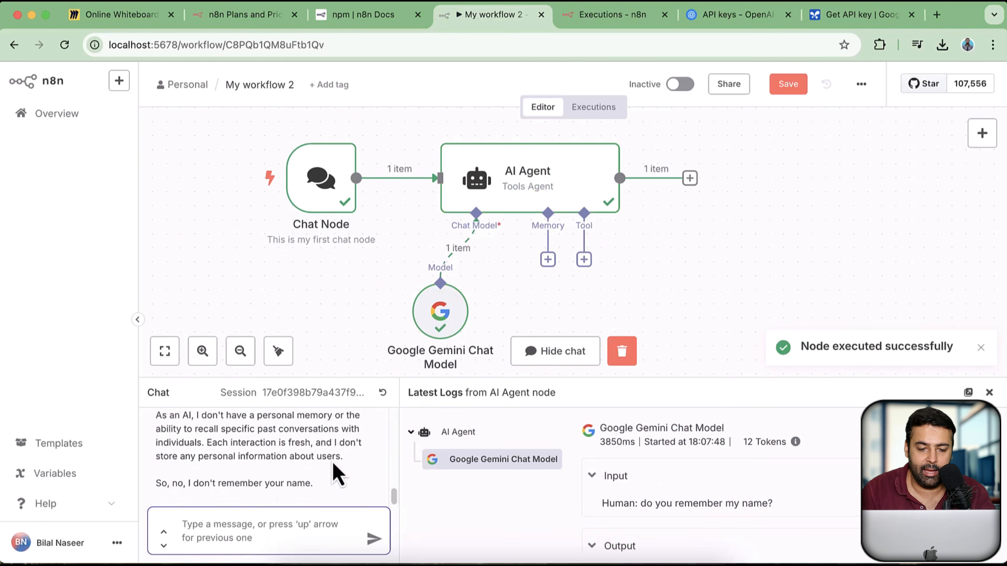
{"action": "scroll", "coordinate": [286, 452], "scroll_direction": "up", "scroll_amount": 1}
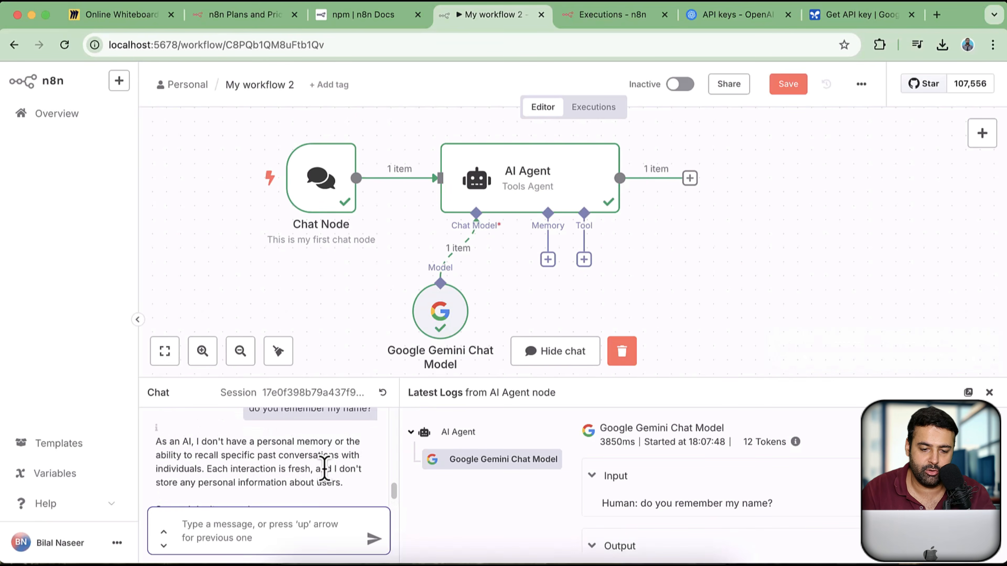
{"action": "scroll", "coordinate": [341, 468], "scroll_direction": "up", "scroll_amount": 4}
{"action": "scroll", "coordinate": [344, 472], "scroll_direction": "down", "scroll_amount": 1}
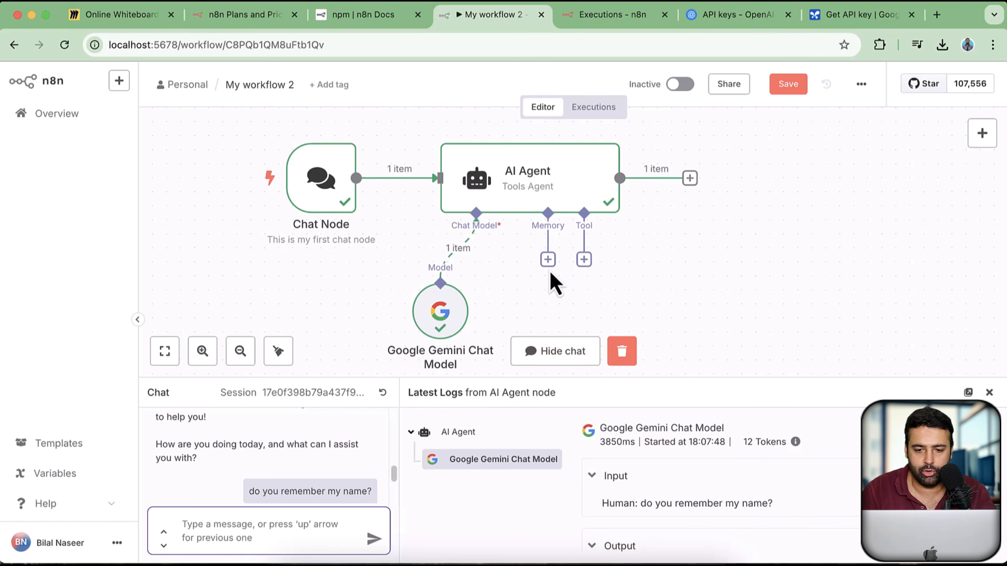
Step: Attach a Simple Memory to the AI Agent with a context window length of 10, and return to the canvas
{"action": "left_click", "coordinate": [548, 260]}
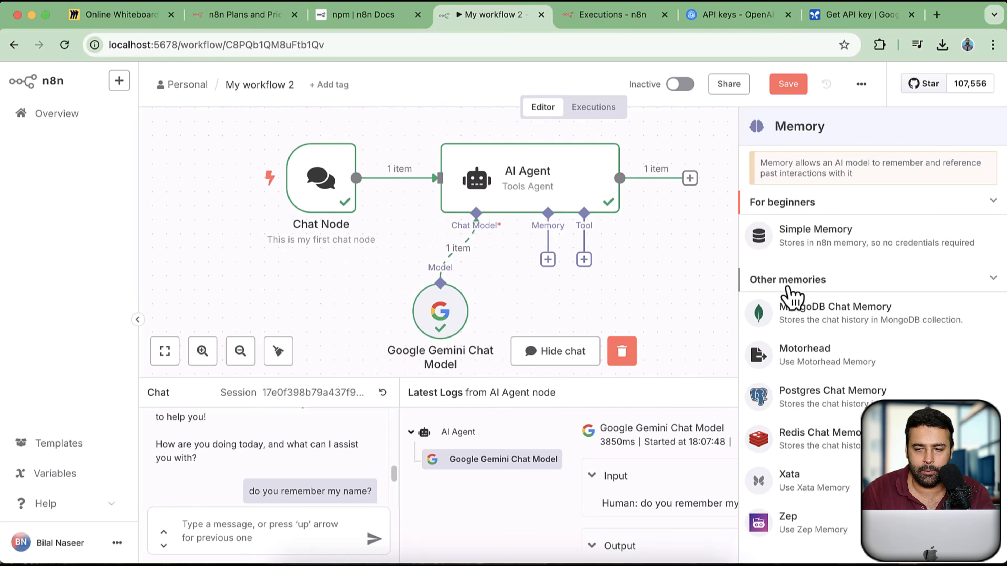
{"action": "left_click", "coordinate": [834, 238]}
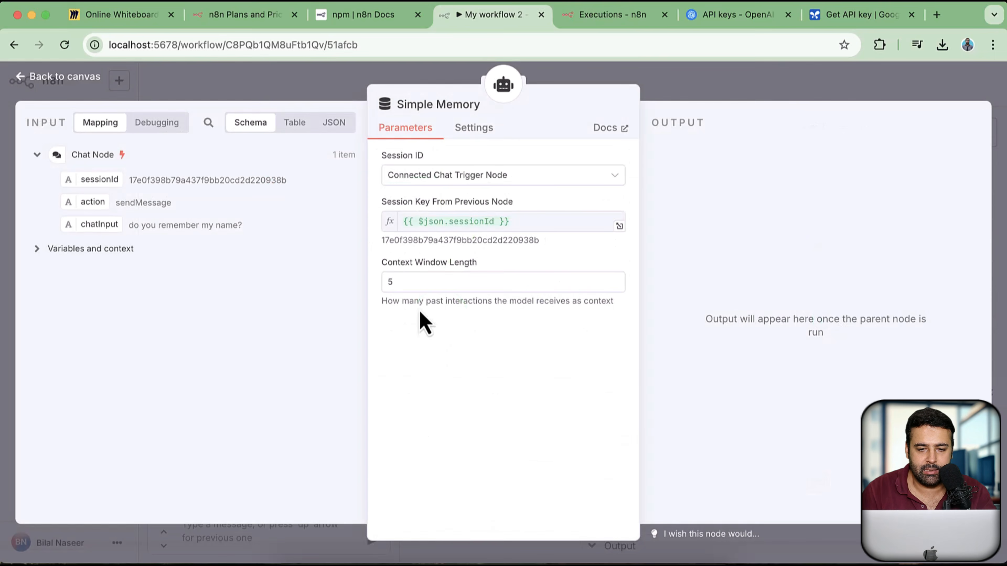
{"action": "left_click_drag", "start_coordinate": [418, 284], "coordinate": [478, 270]}
{"action": "double_click", "coordinate": [387, 283]}
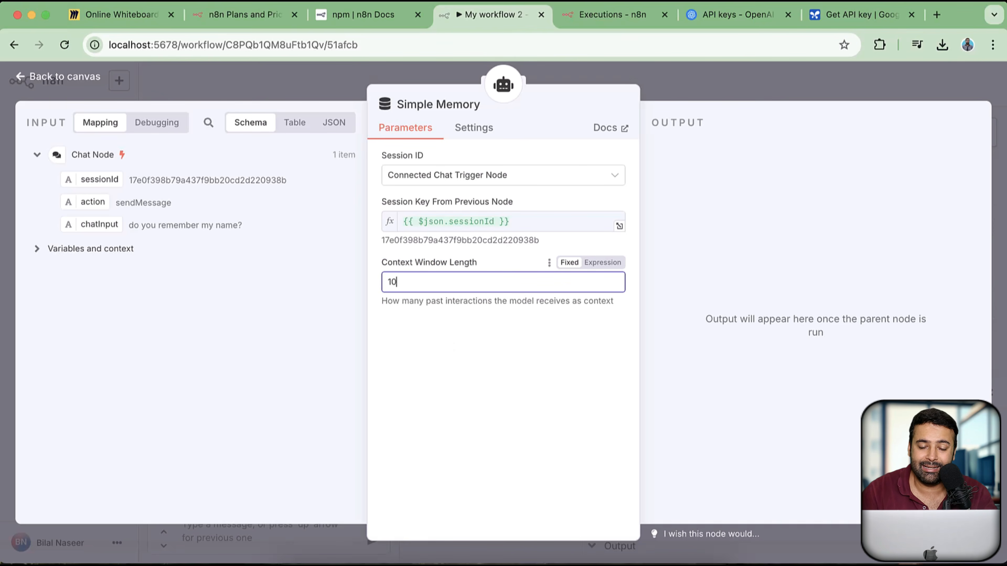
{"action": "left_click", "coordinate": [501, 373]}
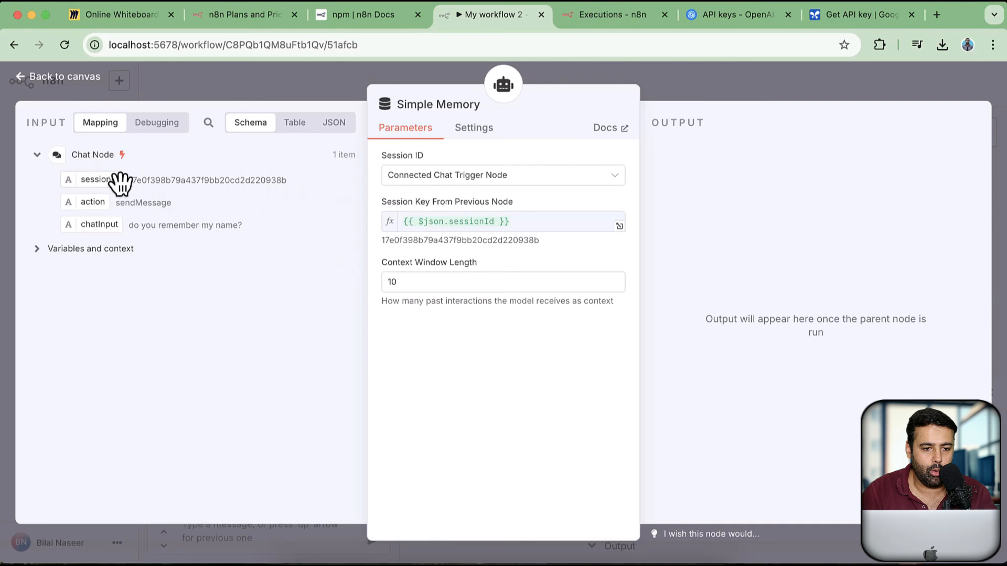
{"action": "left_click", "coordinate": [45, 77]}
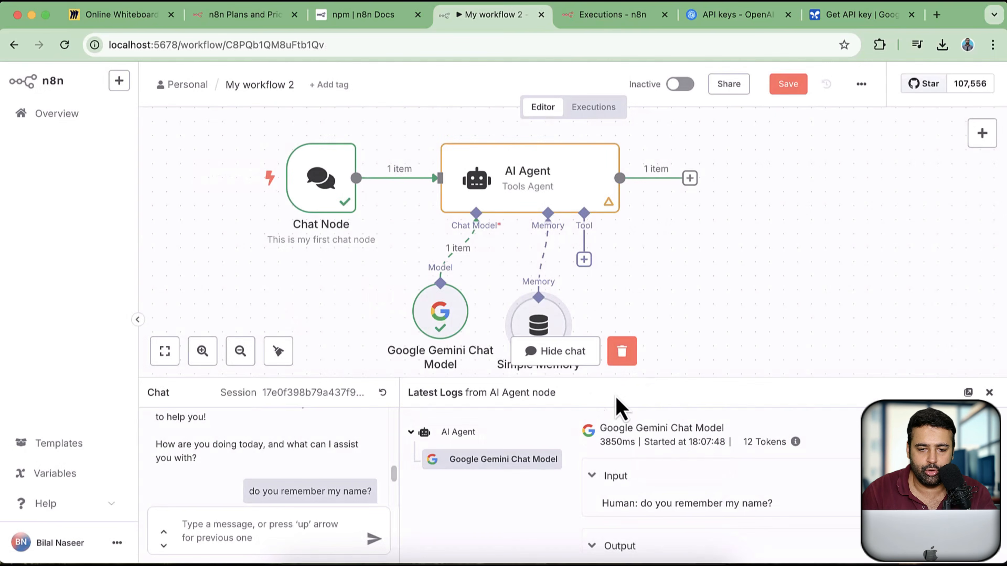
Step: Clear the execution data, reset the chat session, and make the chat and log area slightly taller
{"action": "scroll", "coordinate": [630, 270], "scroll_direction": "down", "scroll_amount": 2}
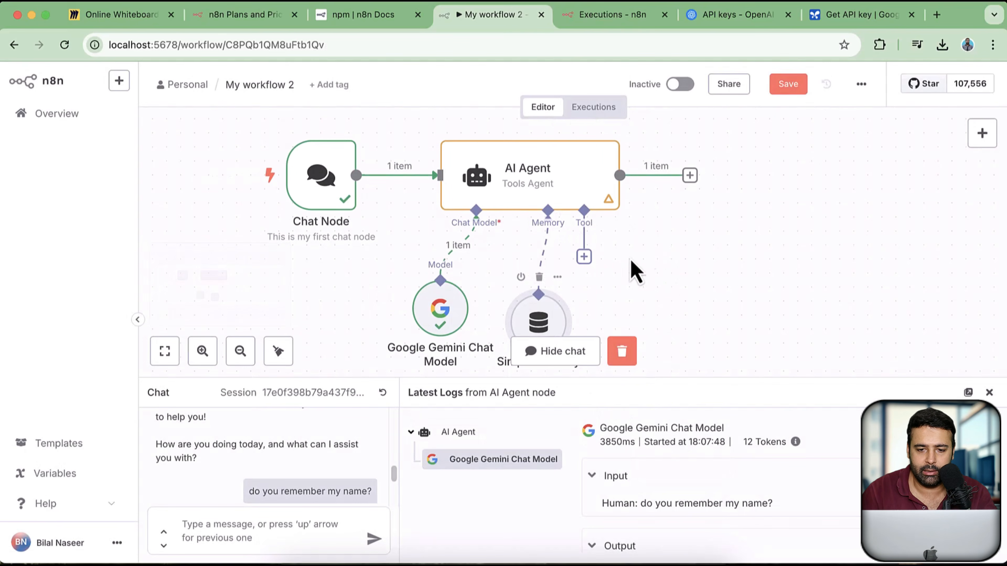
{"action": "left_click", "coordinate": [622, 352]}
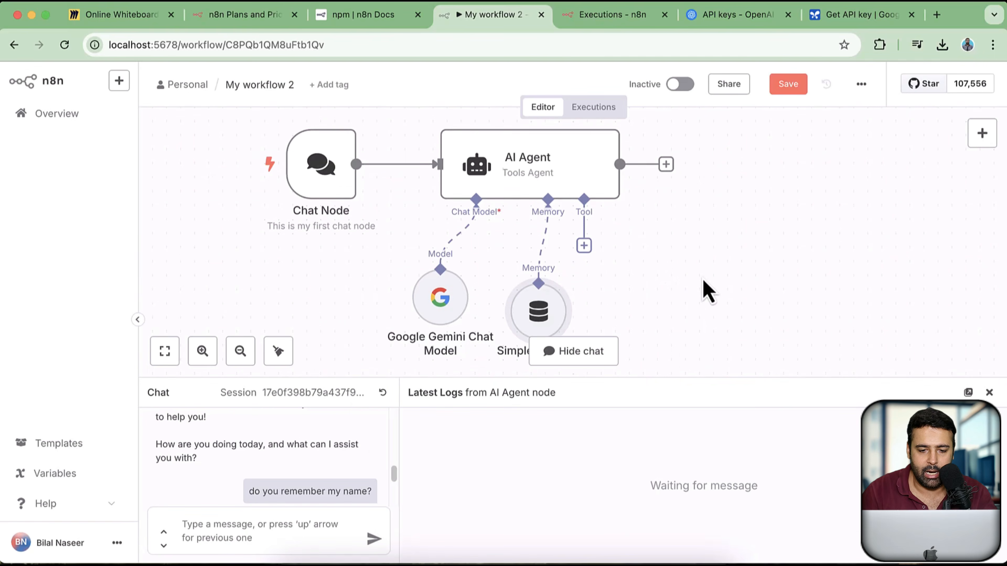
{"action": "left_click", "coordinate": [383, 392]}
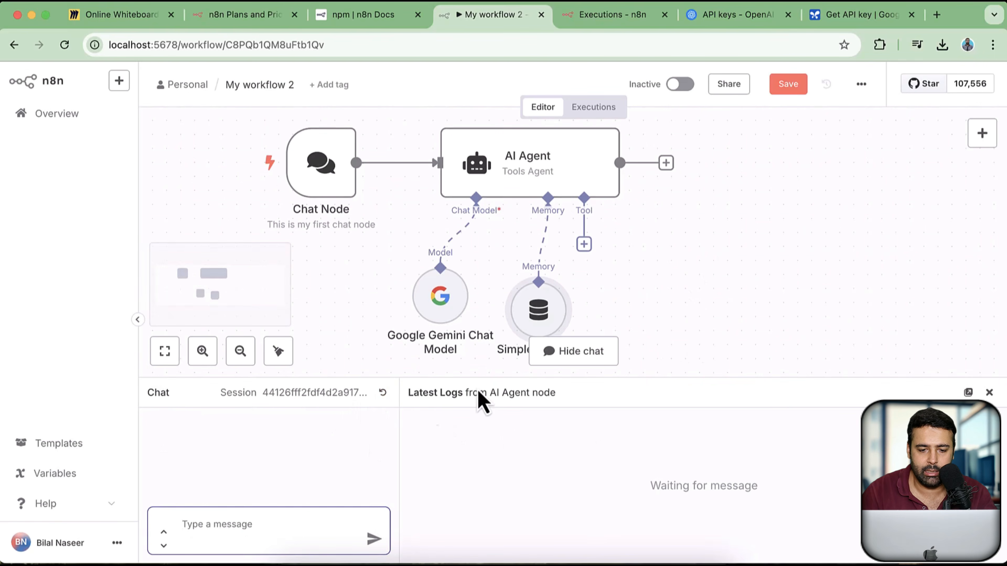
{"action": "scroll", "coordinate": [686, 293], "scroll_direction": "down", "scroll_amount": 2}
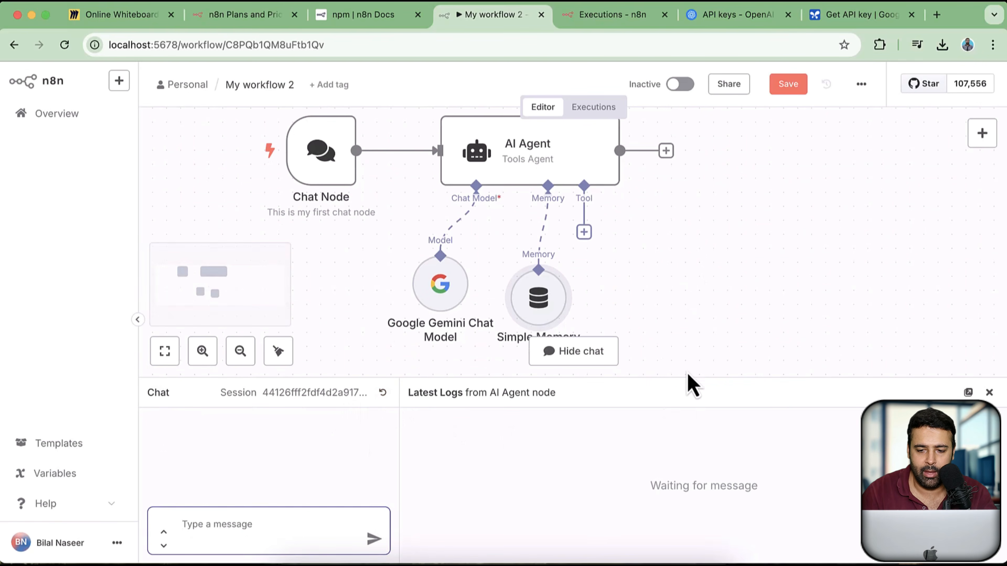
{"action": "left_click_drag", "start_coordinate": [689, 376], "coordinate": [686, 363]}
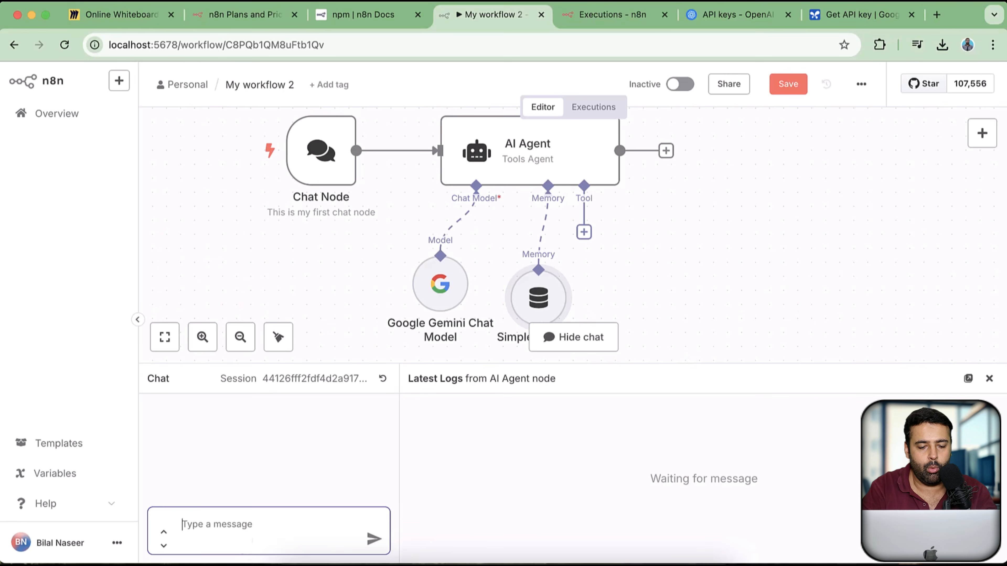
Step: Send "Hi how are you?" in the new chat session and examine the first Simple Memory entry in the logs
{"action": "type", "text": "Hi how are you"}
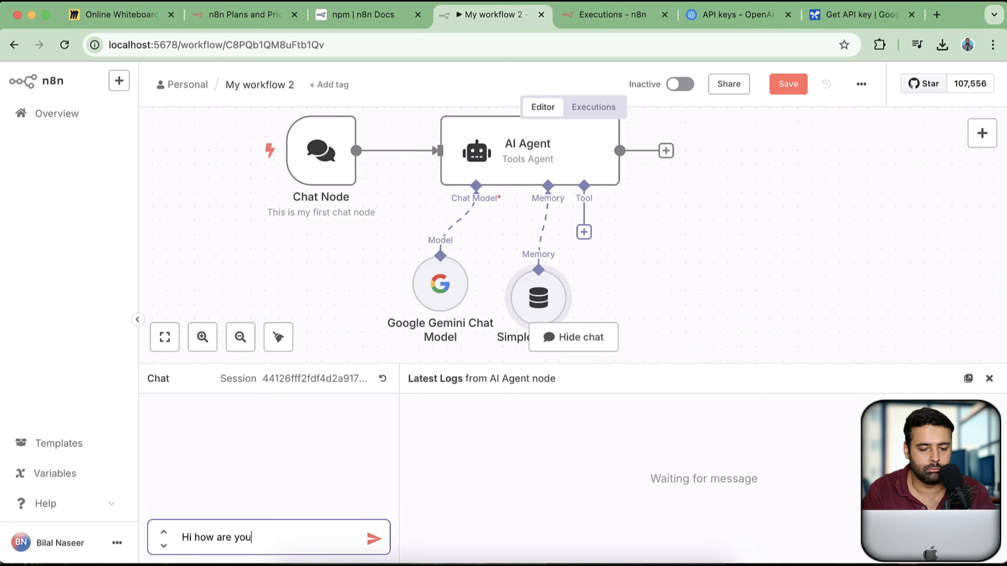
{"action": "key", "text": "Return"}
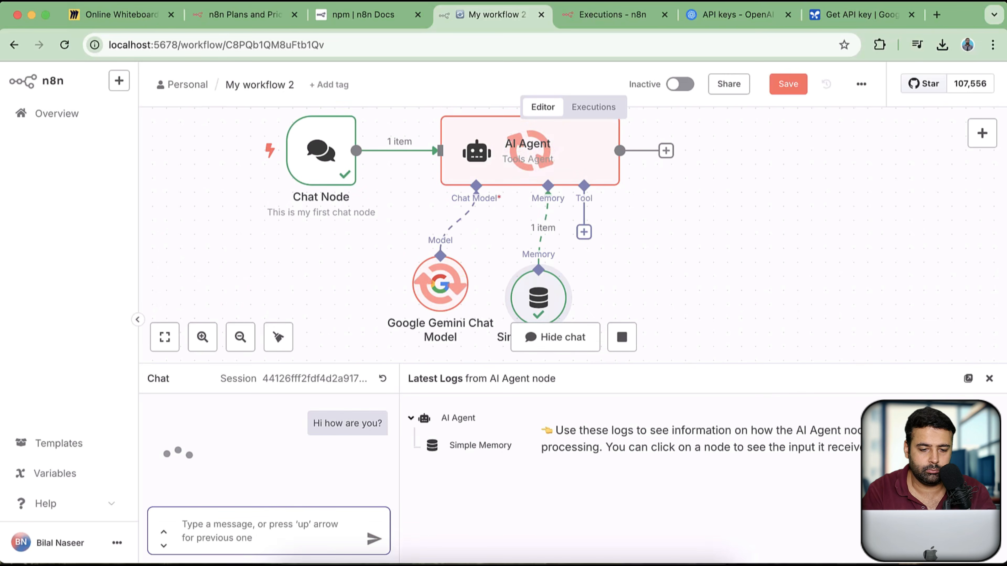
{"action": "left_click", "coordinate": [434, 445]}
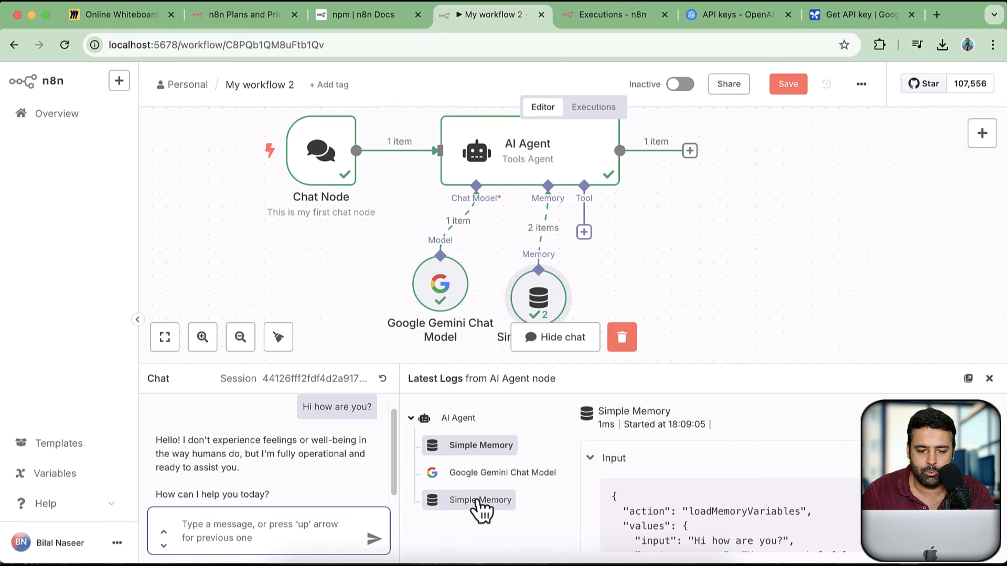
{"action": "scroll", "coordinate": [750, 506], "scroll_direction": "down", "scroll_amount": 8}
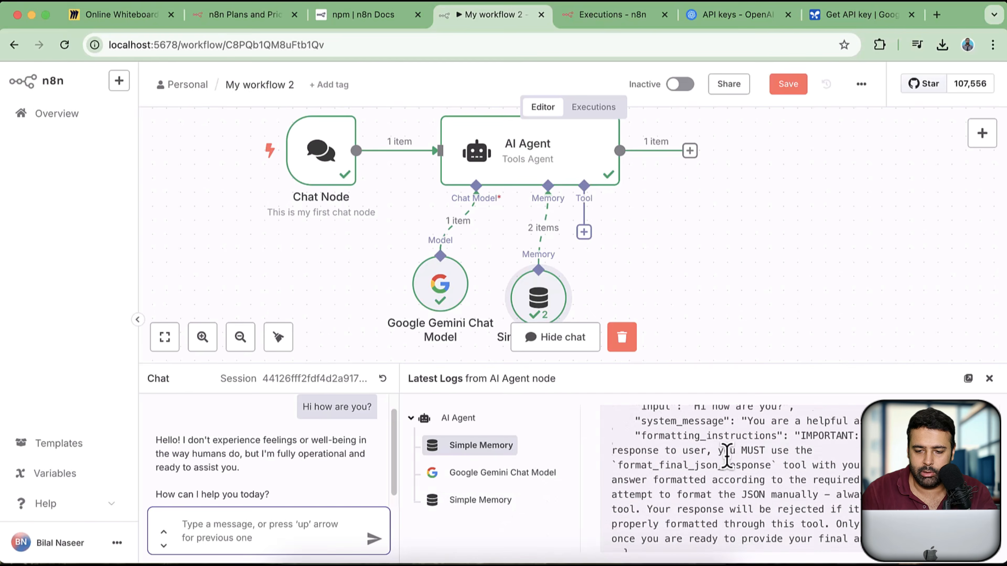
Step: Review the first Simple Memory log entry's input and output, and send a chat message giving your name and mentioning a video tutorial to teach N8N
{"action": "scroll", "coordinate": [731, 474], "scroll_direction": "up", "scroll_amount": 6}
{"action": "scroll", "coordinate": [715, 472], "scroll_direction": "down", "scroll_amount": 6}
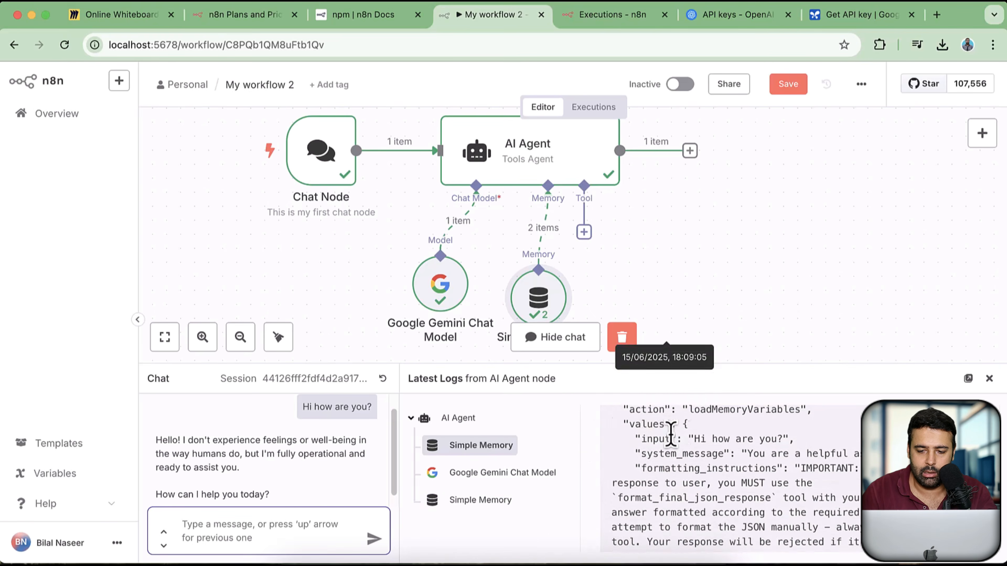
{"action": "scroll", "coordinate": [713, 476], "scroll_direction": "down", "scroll_amount": 8}
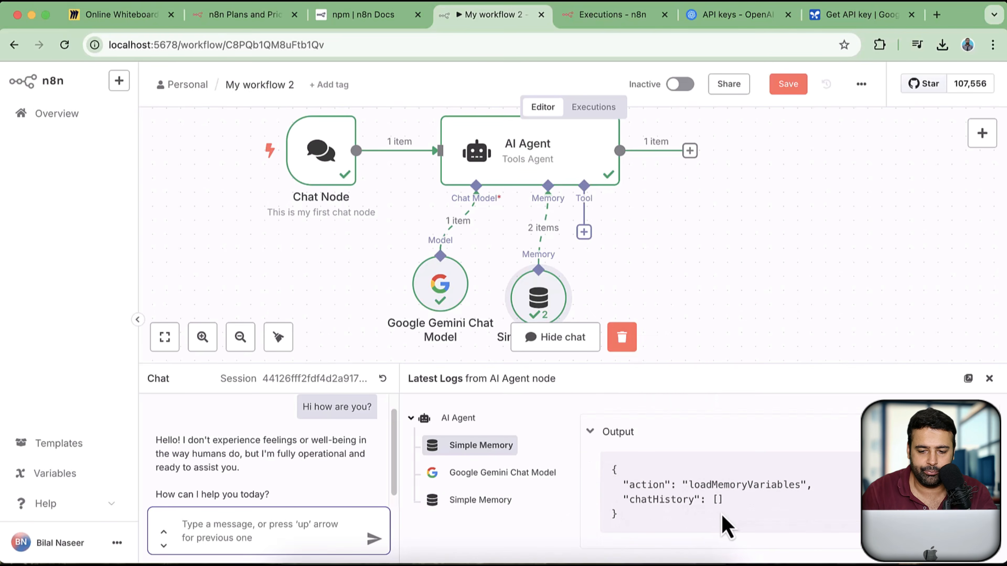
{"action": "scroll", "coordinate": [317, 452], "scroll_direction": "down", "scroll_amount": 1}
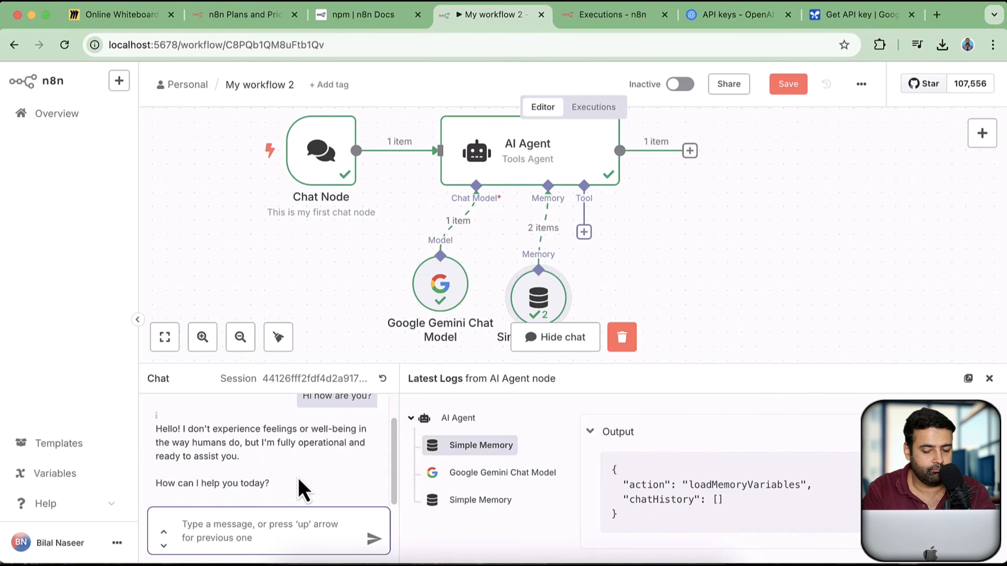
{"action": "type", "text": "Okay so my name is Bilal and I."}
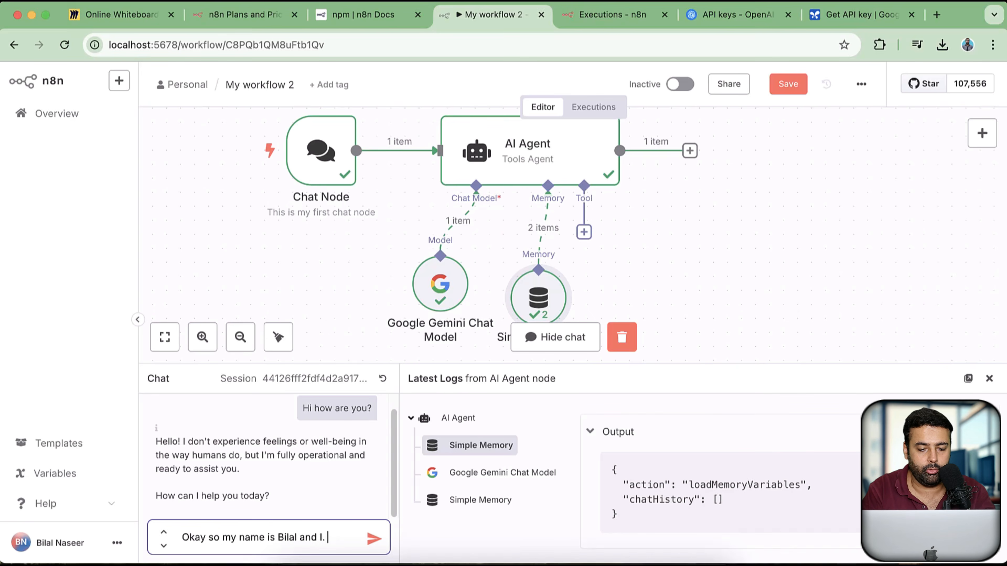
{"action": "type", "text": "cr"}
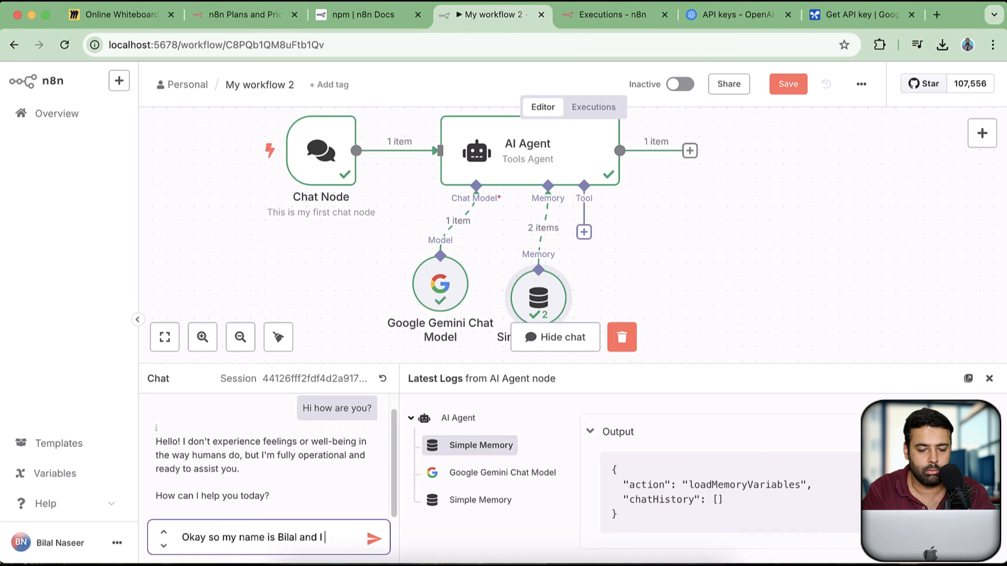
{"action": "type", "text": " am creating a video tutorial to tea"}
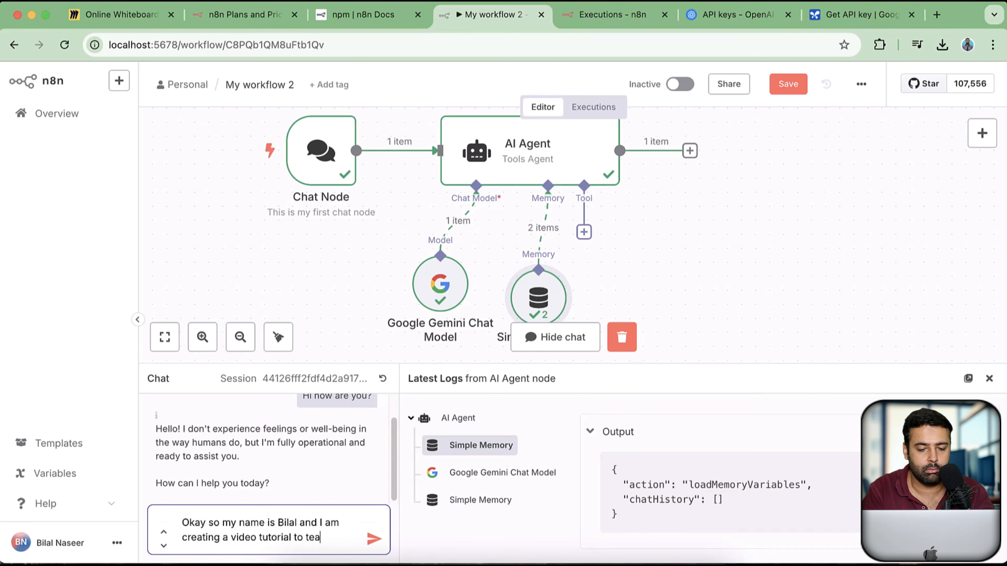
{"action": "type", "text": "N8N"}
{"action": "key", "text": "Return"}
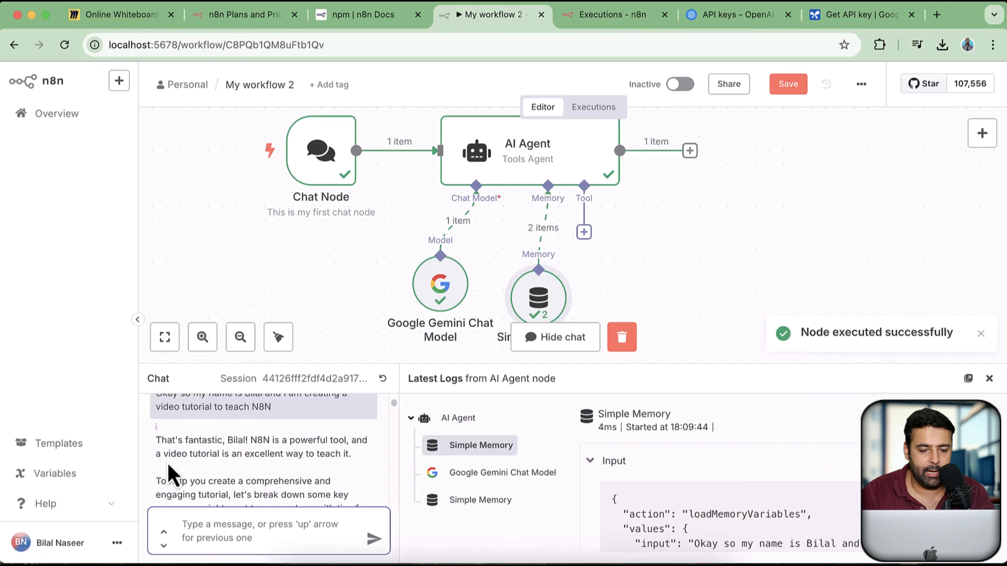
Step: Read through the agent's reply to the end and send the chat message "What is my name?"
{"action": "scroll", "coordinate": [301, 460], "scroll_direction": "down", "scroll_amount": 5}
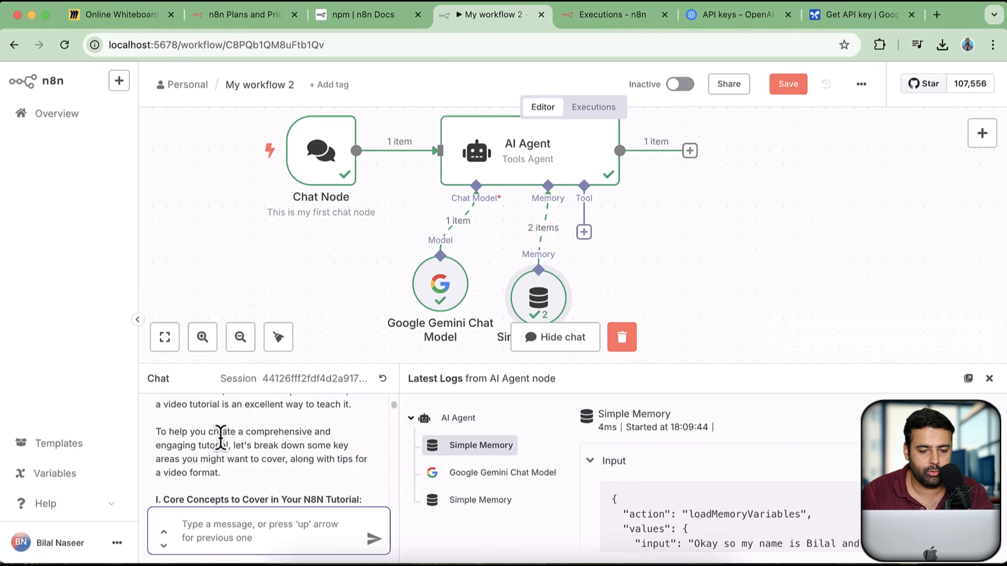
{"action": "scroll", "coordinate": [289, 455], "scroll_direction": "down", "scroll_amount": 10}
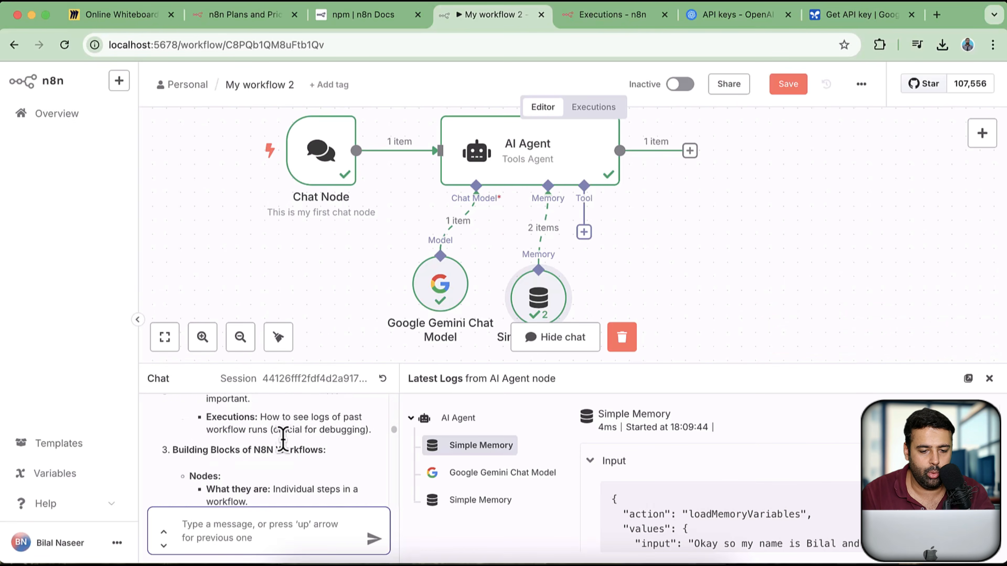
{"action": "scroll", "coordinate": [283, 439], "scroll_direction": "down", "scroll_amount": 10}
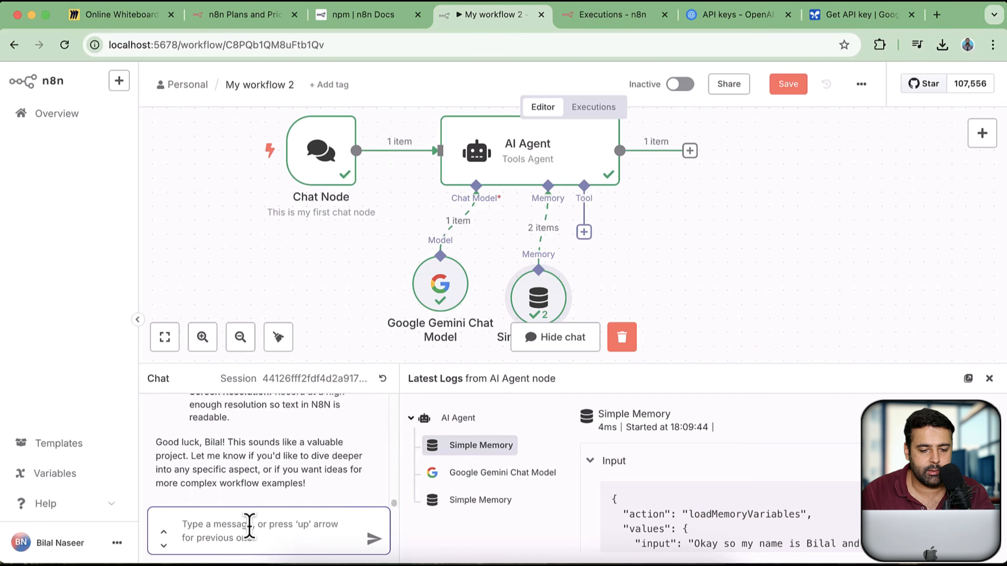
{"action": "type", "text": "What is my n"}
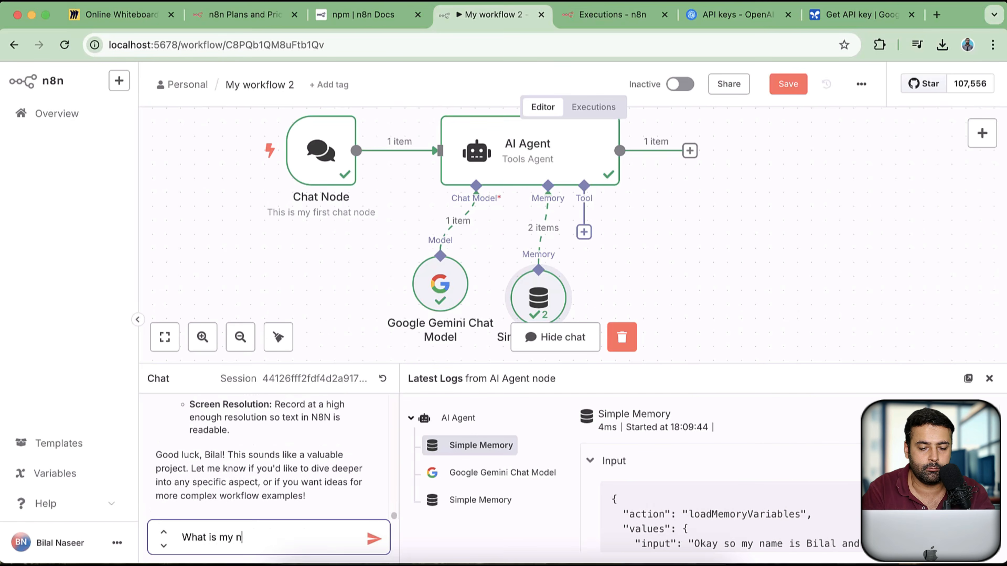
{"action": "type", "text": "ame?"}
{"action": "key", "text": "Return"}
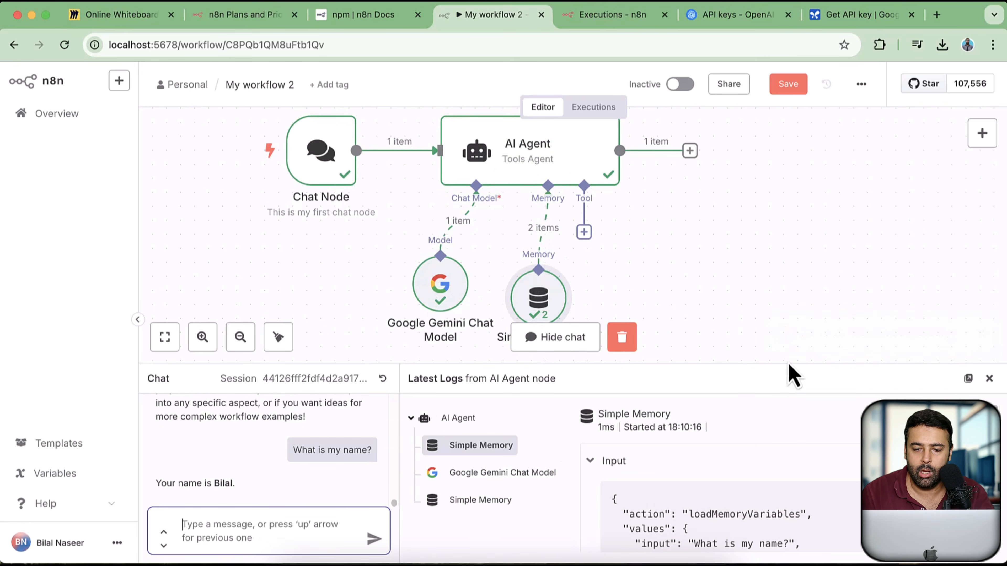
Step: Make the chat and log area shorter, and attach a Google Sheets Tool to the AI Agent's Tool connector
{"action": "left_click_drag", "start_coordinate": [787, 364], "coordinate": [790, 424]}
{"action": "left_click_drag", "start_coordinate": [731, 239], "coordinate": [692, 261]}
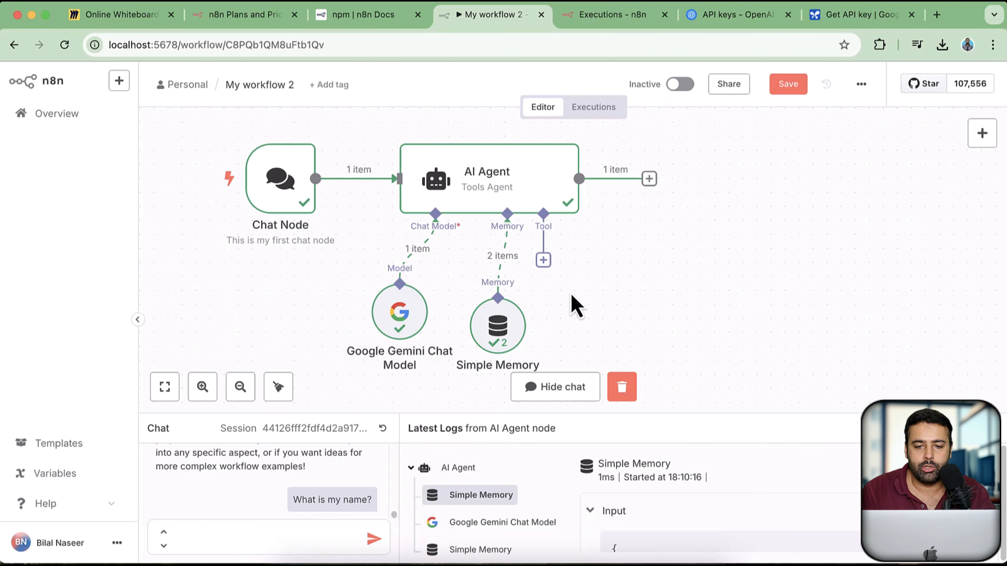
{"action": "left_click", "coordinate": [543, 260]}
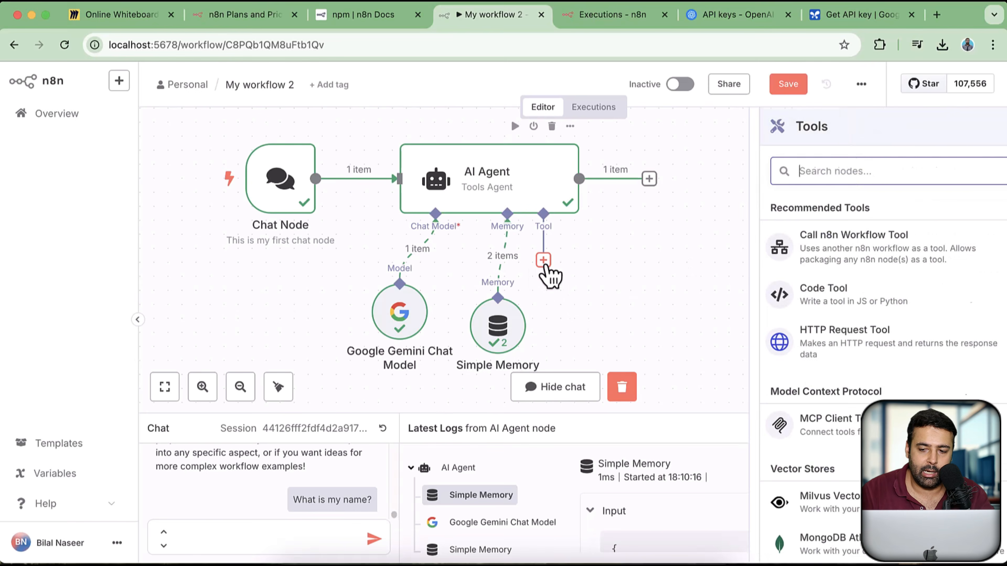
{"action": "type", "text": "google sh"}
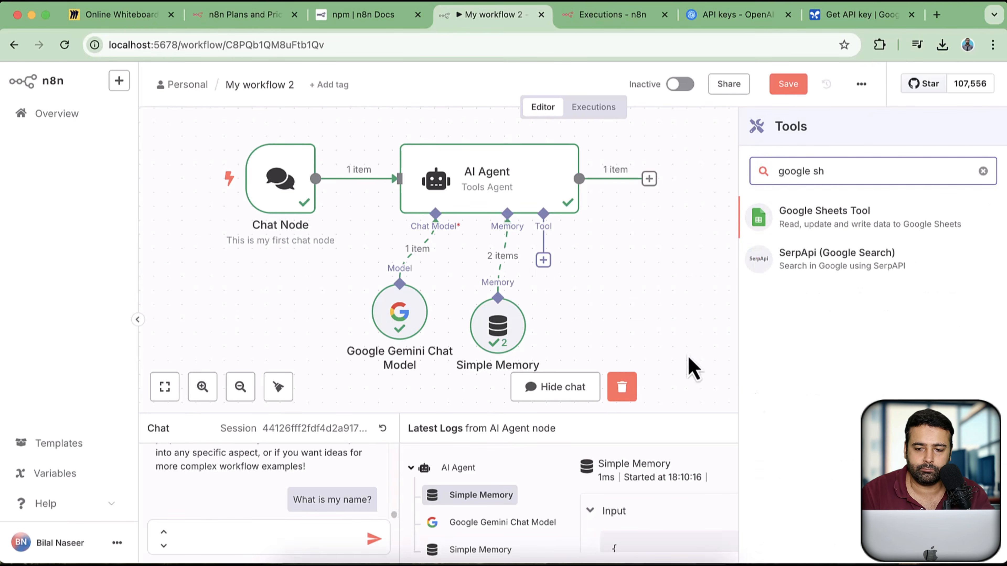
{"action": "left_click", "coordinate": [895, 238]}
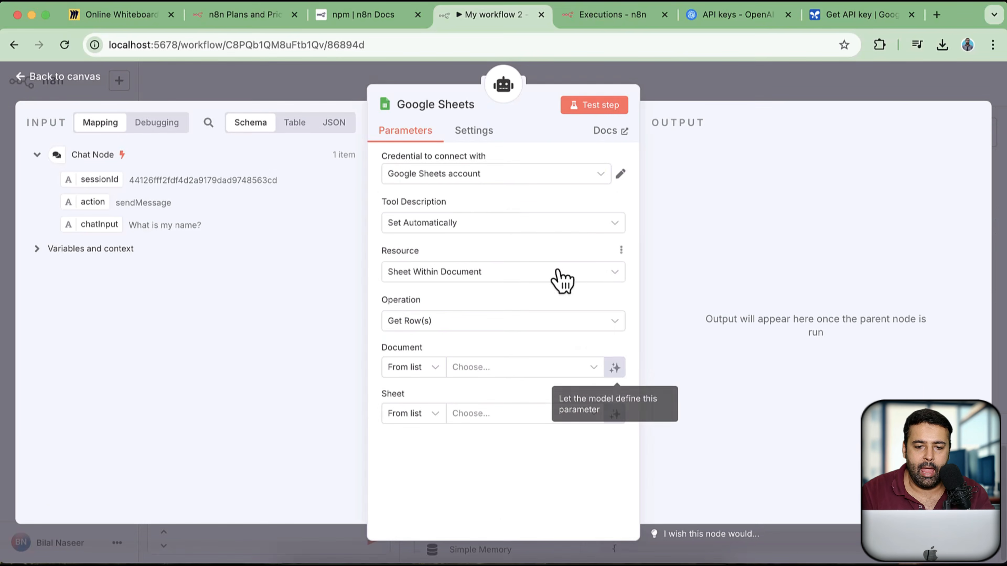
Step: Start a new credential for the Google Sheets tool and review the fields required for the OAuth2 connection
{"action": "left_click", "coordinate": [535, 176]}
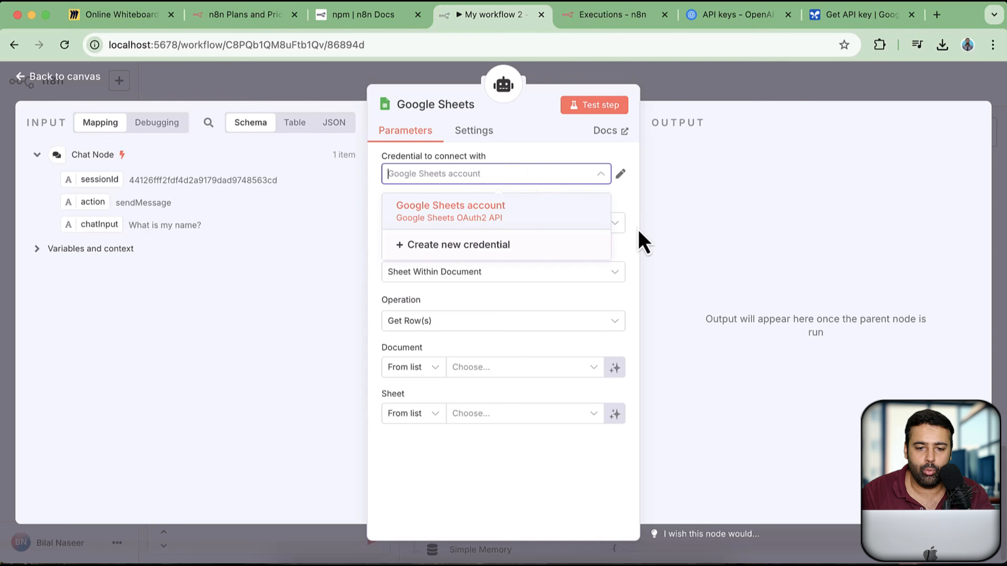
{"action": "left_click", "coordinate": [468, 254]}
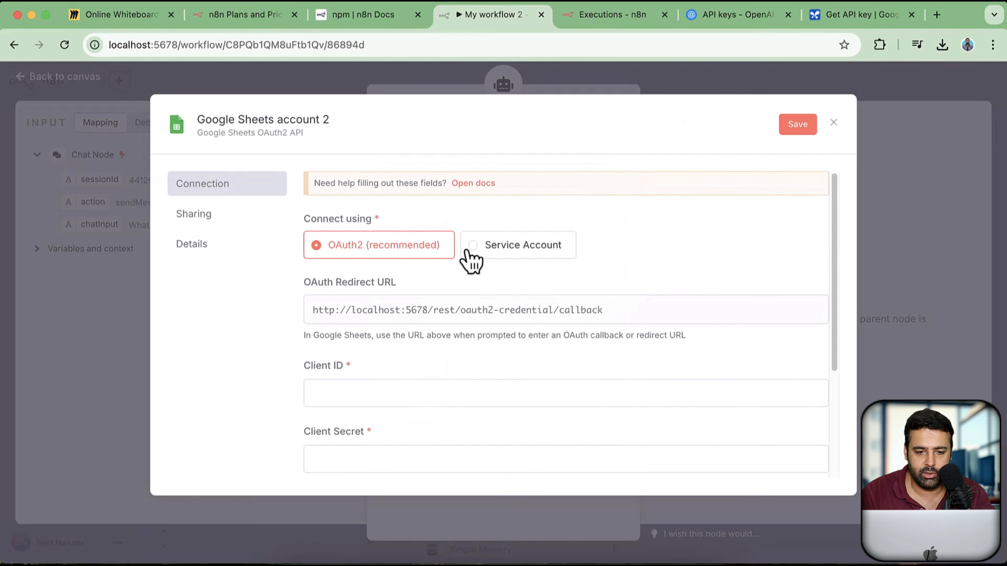
{"action": "scroll", "coordinate": [649, 292], "scroll_direction": "down", "scroll_amount": 5}
{"action": "scroll", "coordinate": [458, 329], "scroll_direction": "up", "scroll_amount": 5}
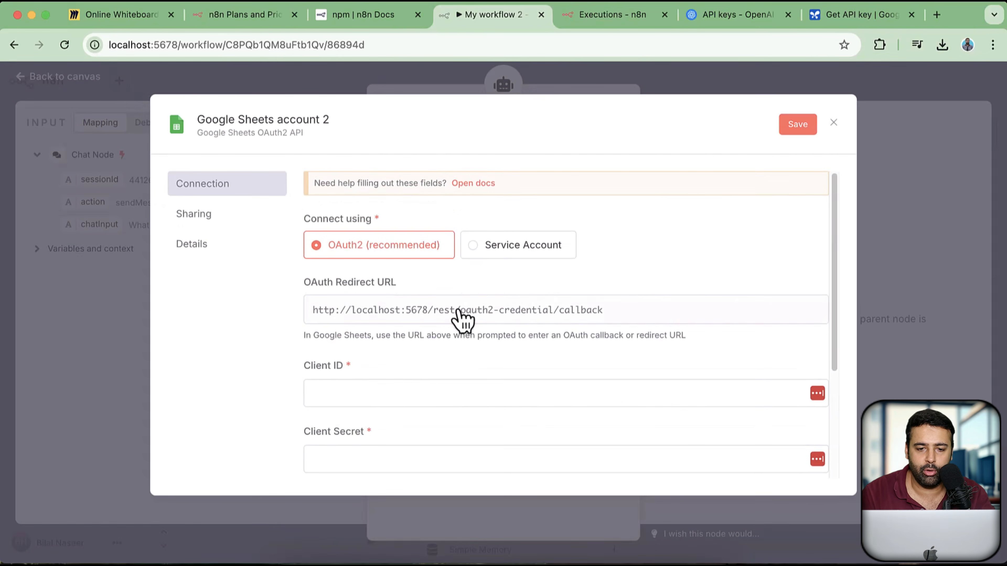
{"action": "scroll", "coordinate": [495, 278], "scroll_direction": "down", "scroll_amount": 3}
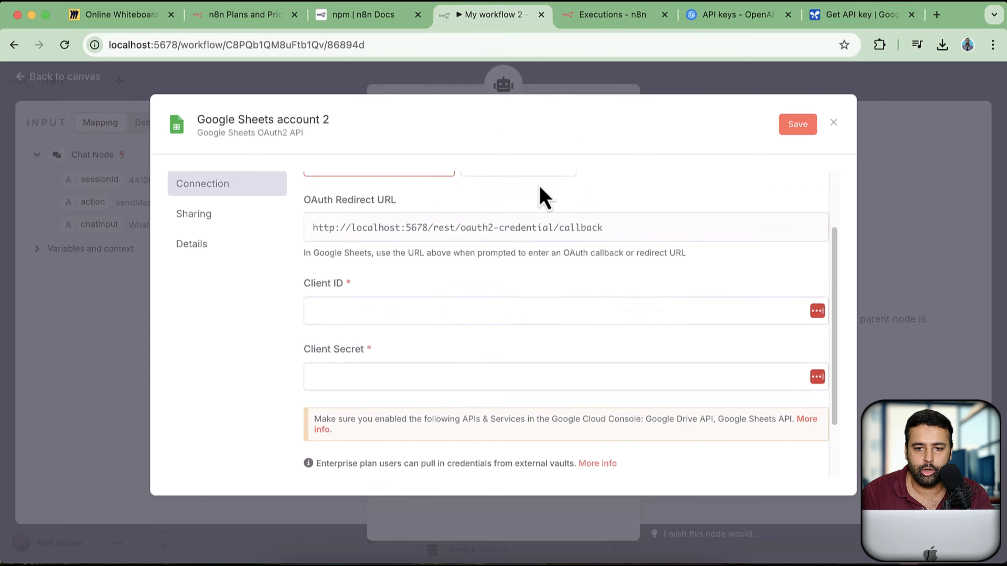
Step: Open the Google Cloud console in a new browser tab and go to the project's Enabled APIs & services page
{"action": "left_click", "coordinate": [935, 14]}
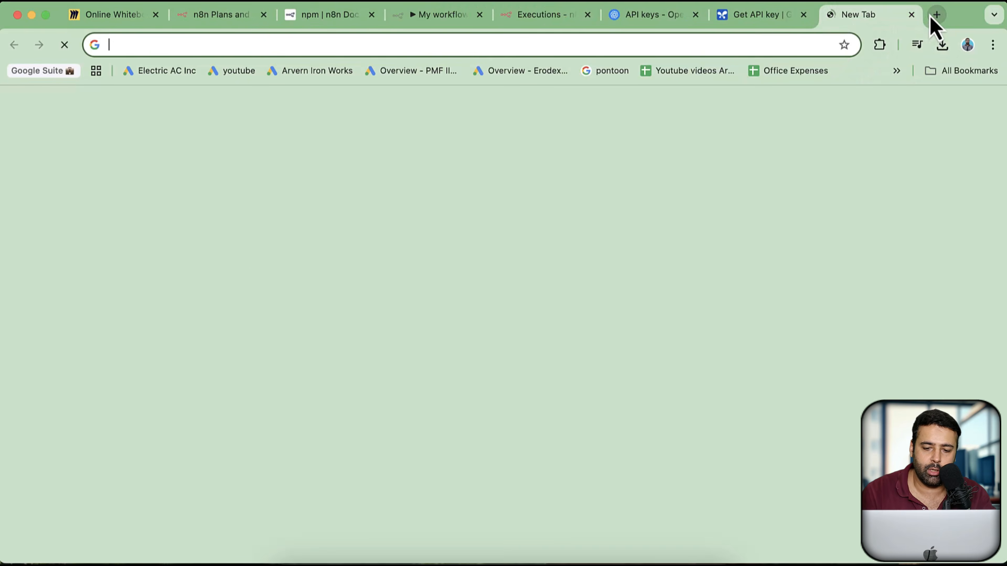
{"action": "type", "text": "console"}
{"action": "key", "text": "Return"}
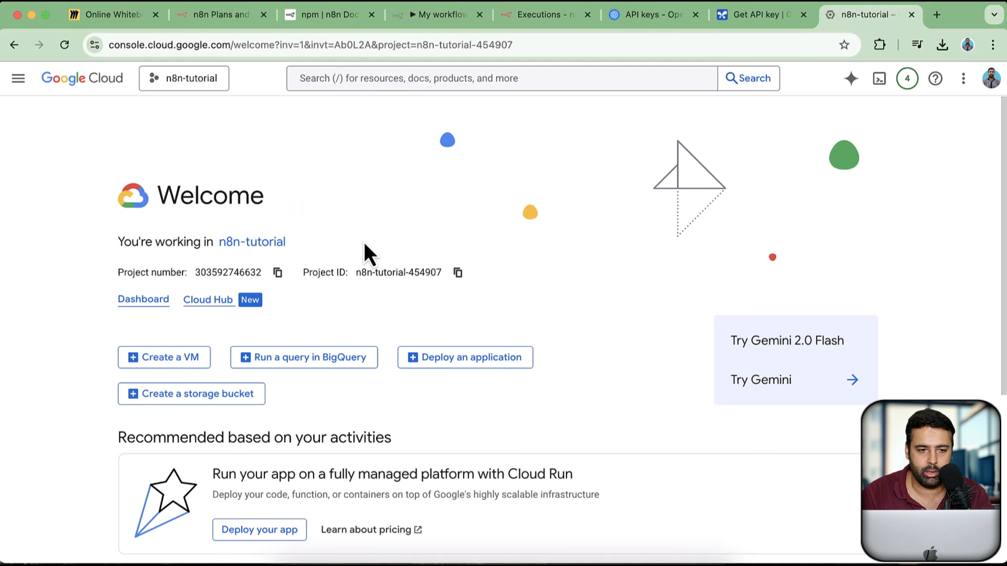
{"action": "left_click", "coordinate": [19, 81]}
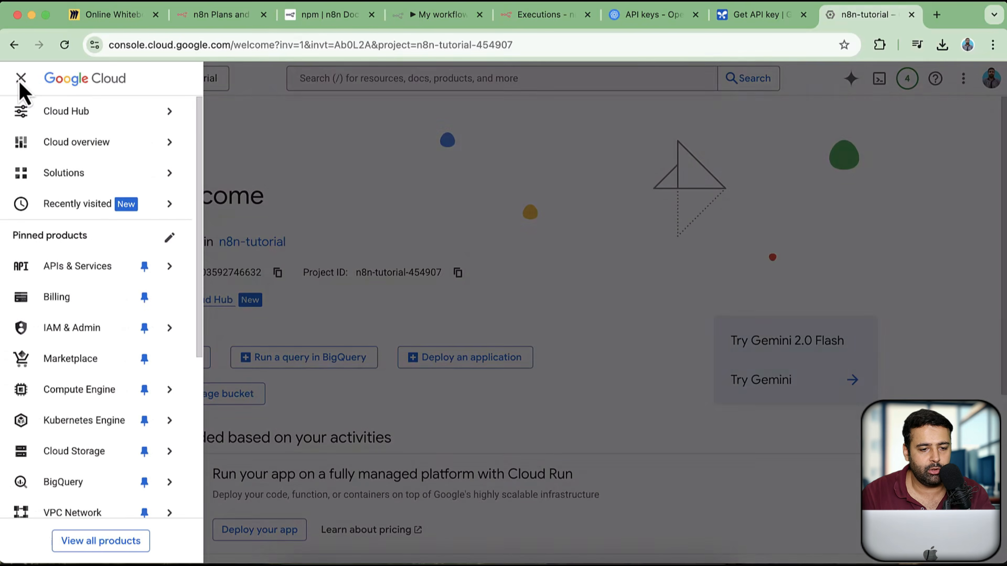
{"action": "mouse_move", "coordinate": [77, 275]}
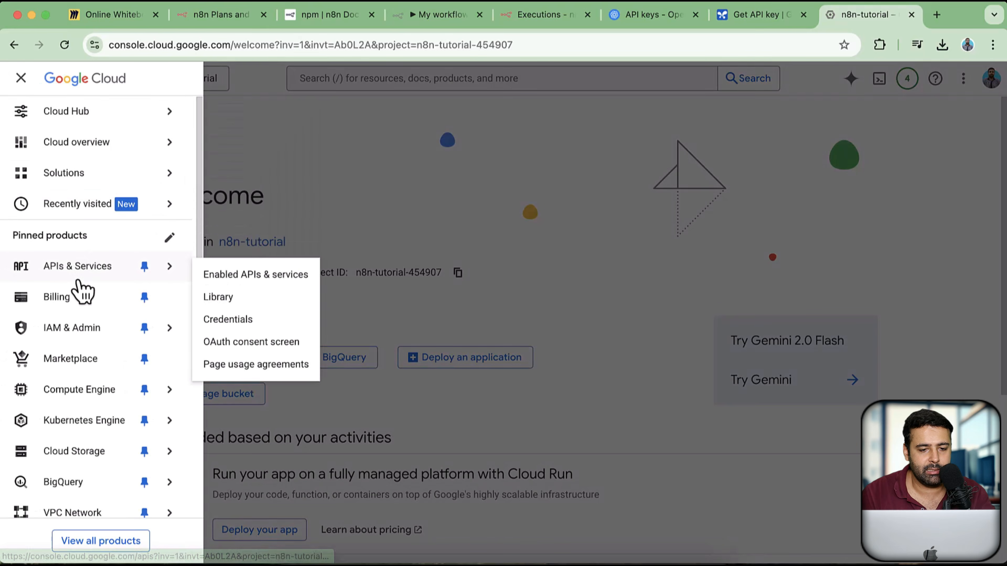
{"action": "left_click", "coordinate": [254, 283]}
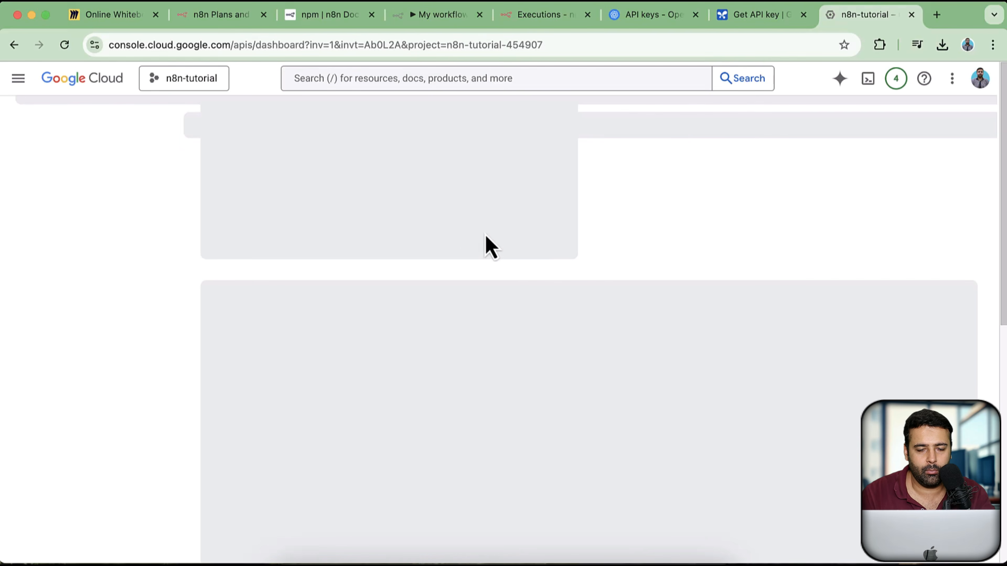
Step: Look through the list of enabled APIs and search the page for "sheet"
{"action": "scroll", "coordinate": [571, 278], "scroll_direction": "down", "scroll_amount": 5}
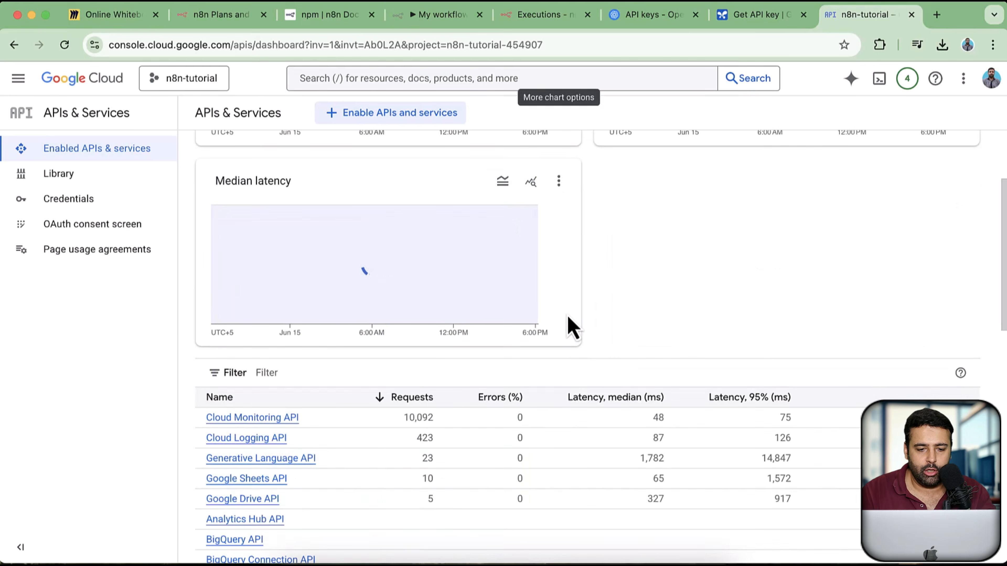
{"action": "scroll", "coordinate": [817, 339], "scroll_direction": "down", "scroll_amount": 10}
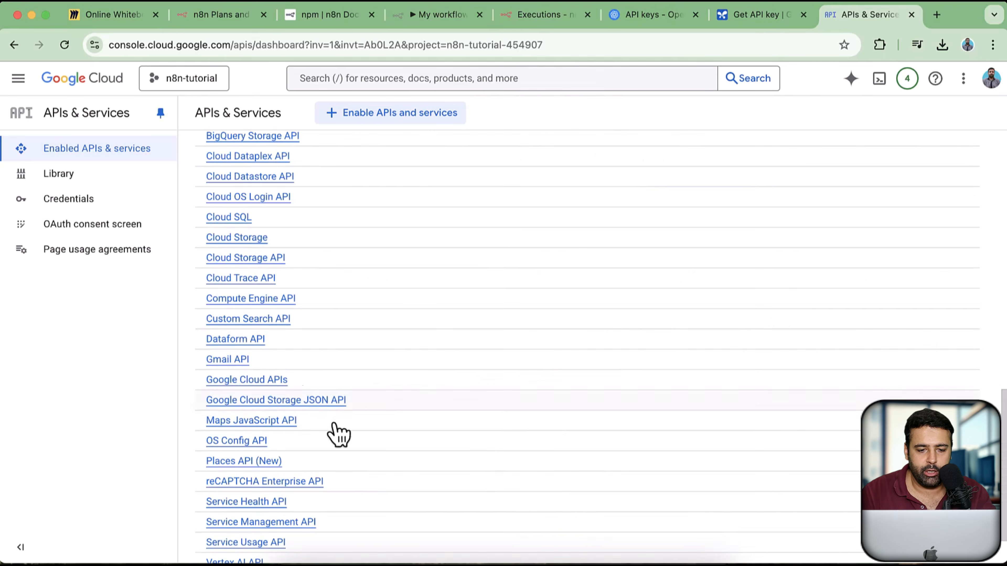
{"action": "scroll", "coordinate": [277, 341], "scroll_direction": "down", "scroll_amount": 3}
{"action": "key", "text": "super+f"}
{"action": "type", "text": "go"}
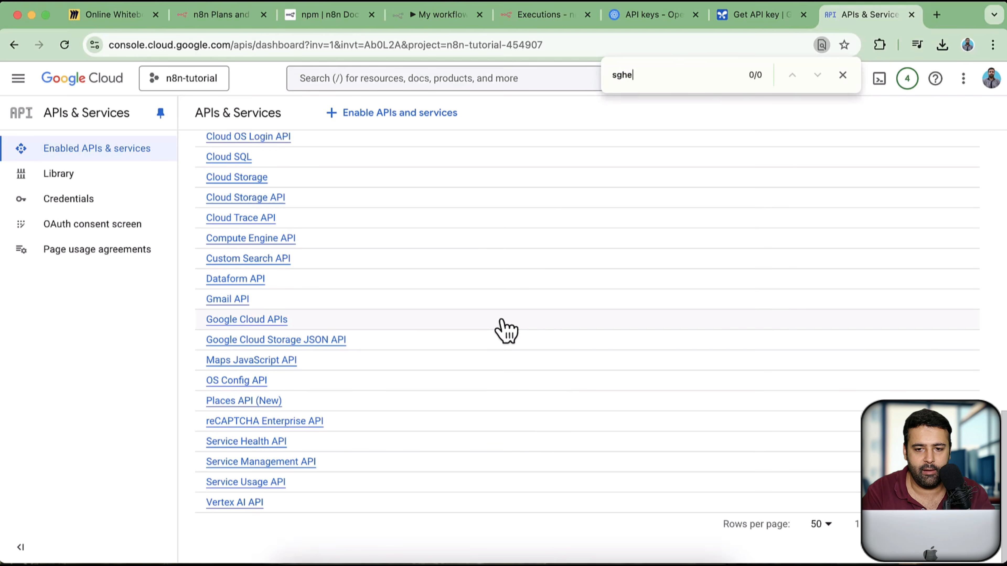
{"action": "type", "text": "eet"}
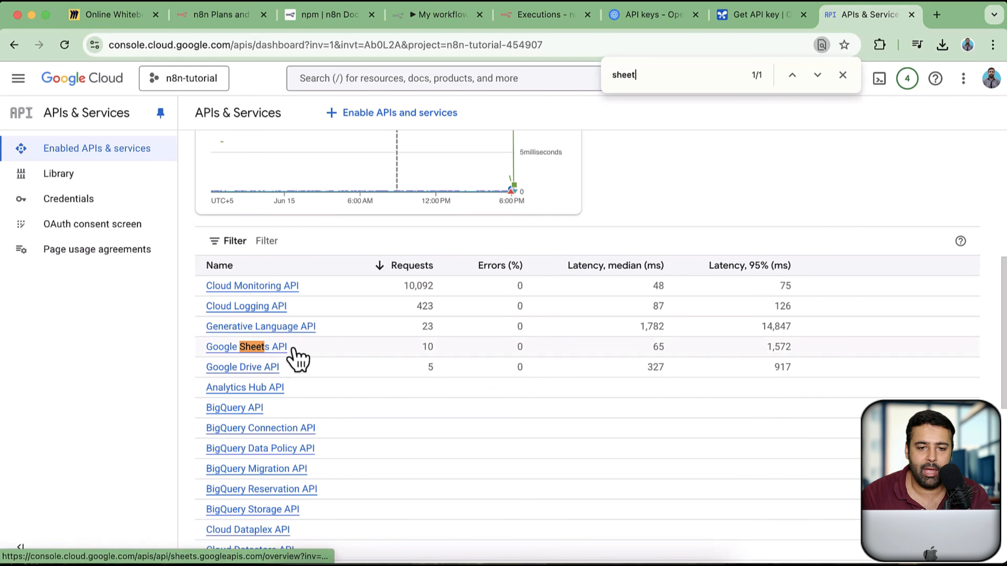
Step: Search Google Cloud for "google sheets api", open the Google Sheets API product page, and go to its management page
{"action": "scroll", "coordinate": [537, 277], "scroll_direction": "up", "scroll_amount": 5}
{"action": "left_click", "coordinate": [382, 80]}
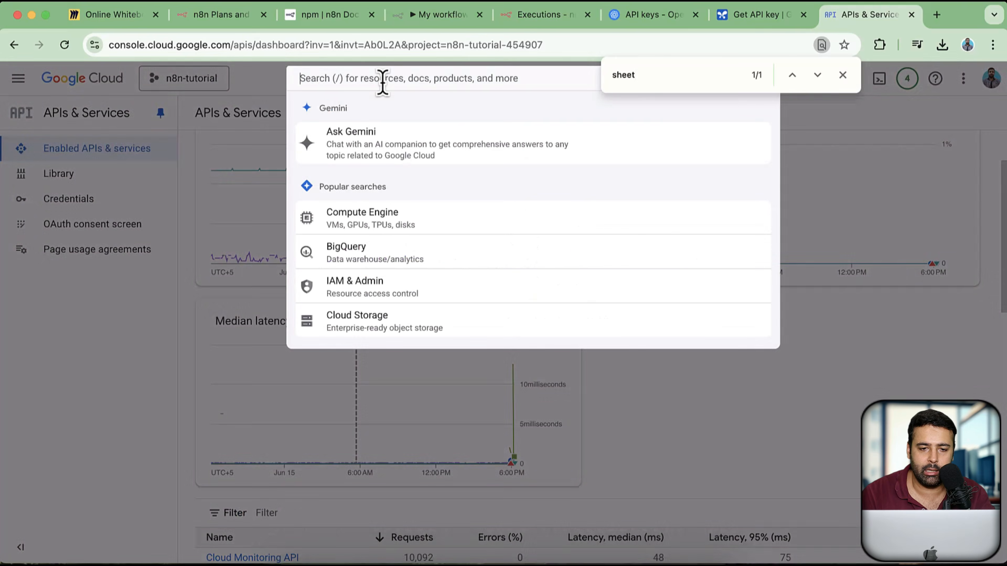
{"action": "type", "text": "google sheets a"}
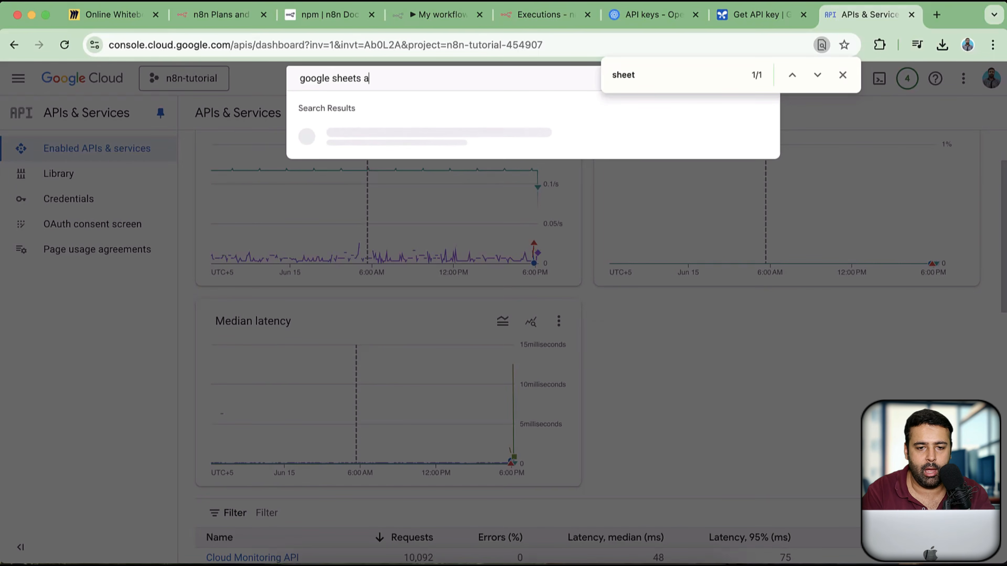
{"action": "type", "text": "pi"}
{"action": "key", "text": "Return"}
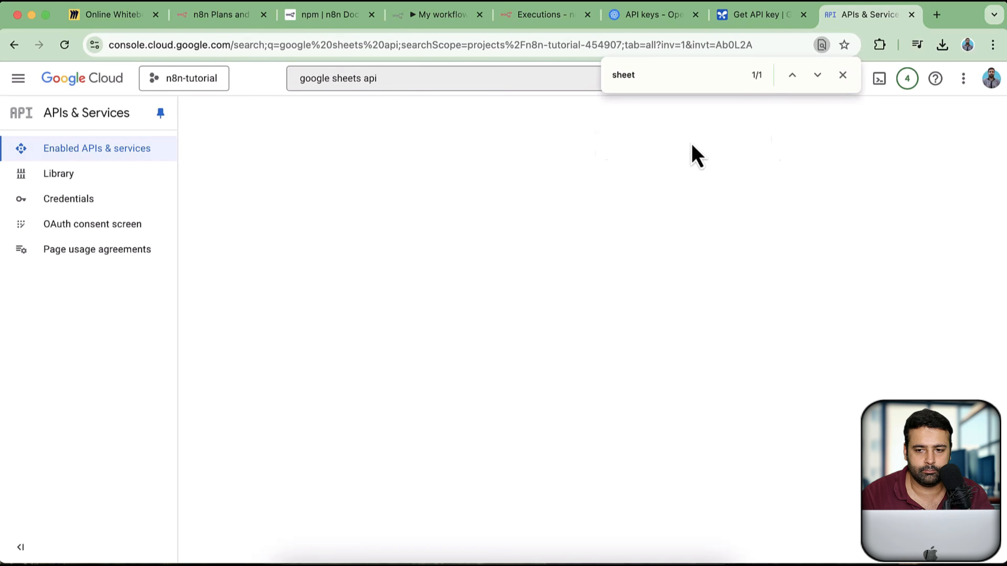
{"action": "left_click", "coordinate": [842, 76]}
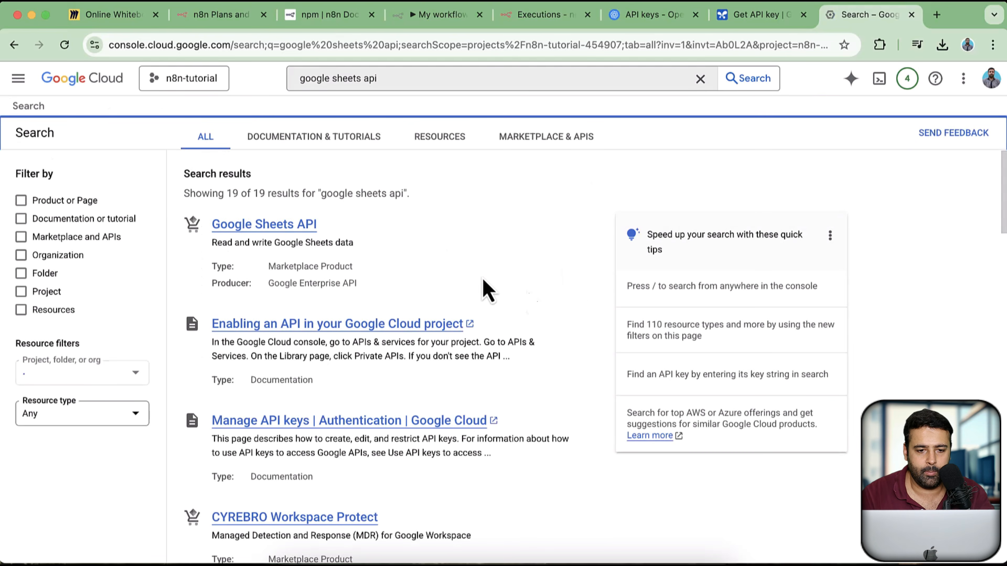
{"action": "left_click", "coordinate": [274, 225]}
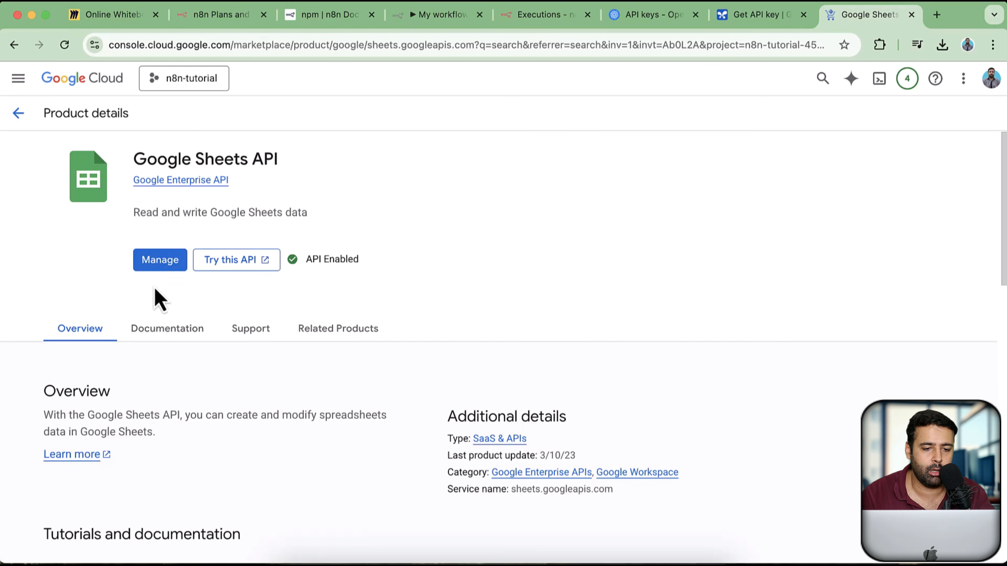
{"action": "left_click", "coordinate": [159, 264]}
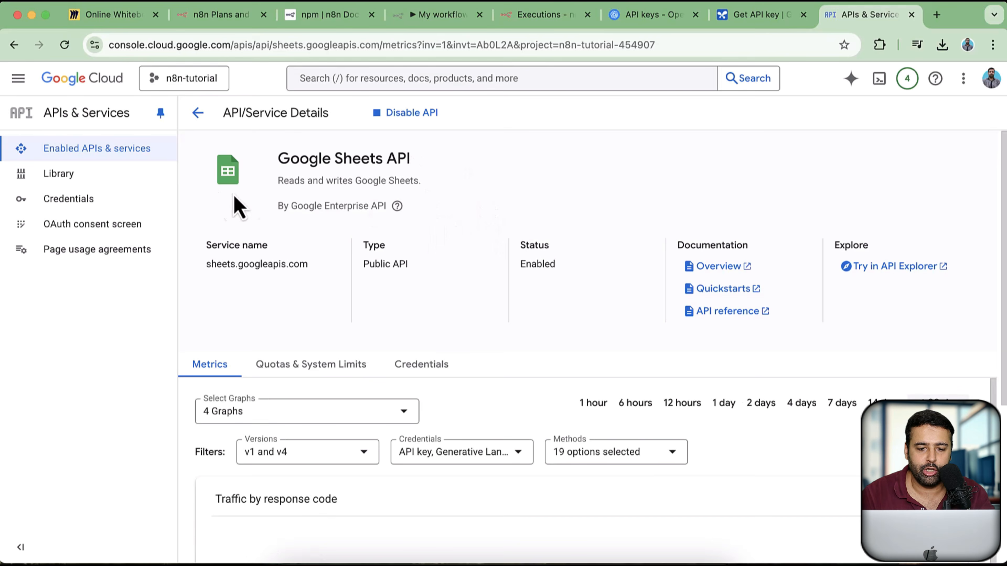
Step: Open the project's credentials page and start creating an OAuth client ID
{"action": "left_click", "coordinate": [20, 200]}
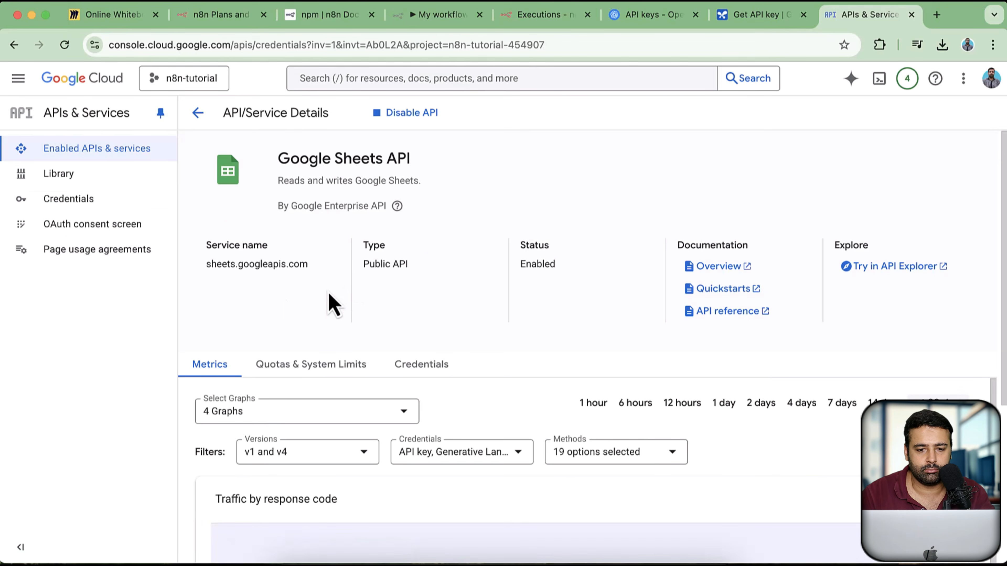
{"action": "left_click", "coordinate": [75, 204]}
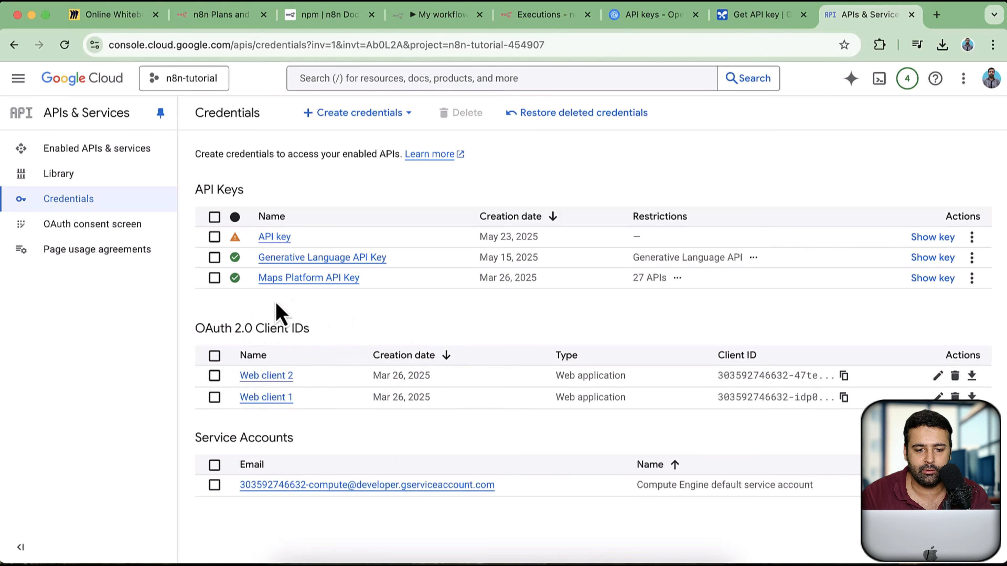
{"action": "left_click", "coordinate": [369, 119]}
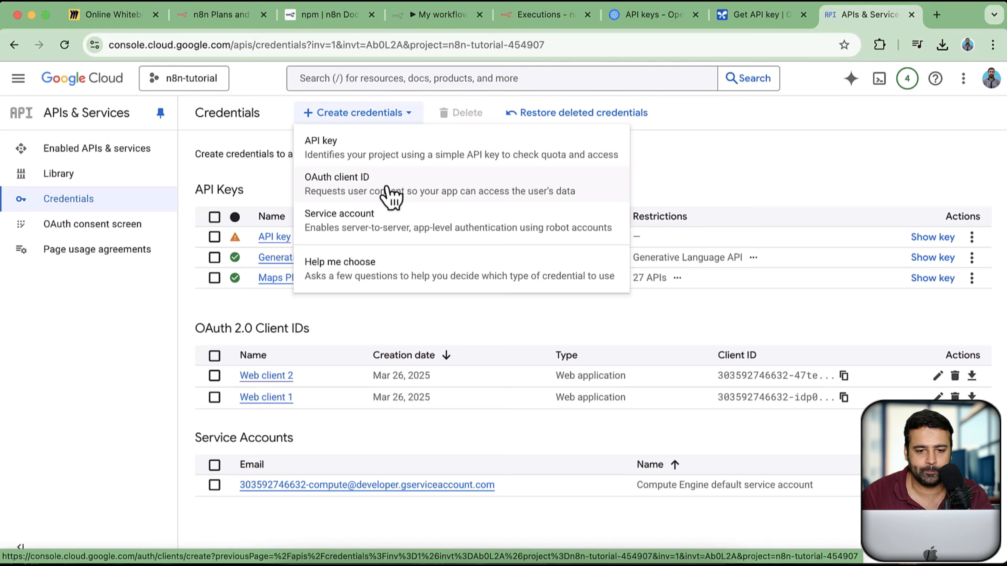
{"action": "left_click", "coordinate": [391, 197]}
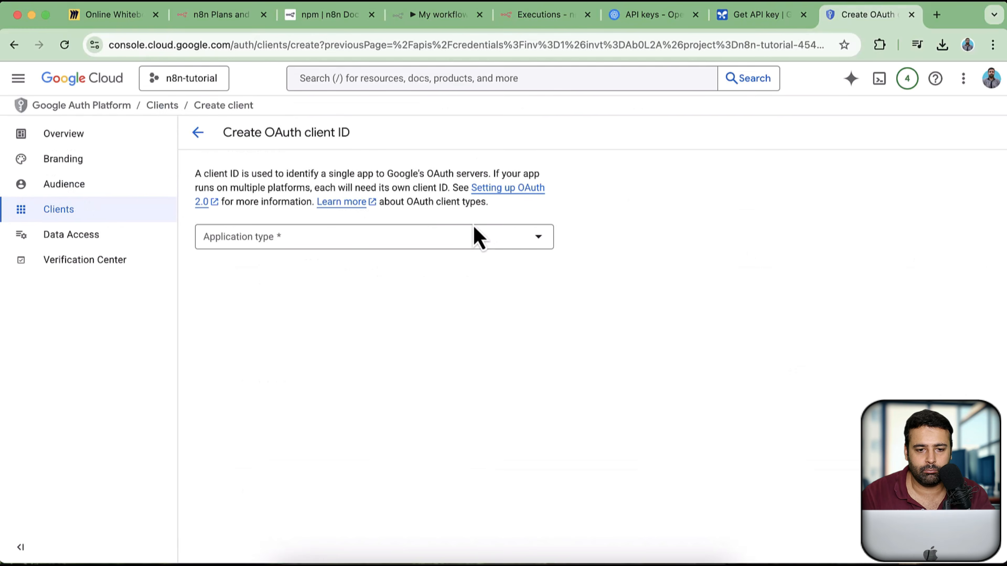
Step: Set the OAuth client's application type to Web application and name it n8n-tutorial-test
{"action": "left_click", "coordinate": [403, 244]}
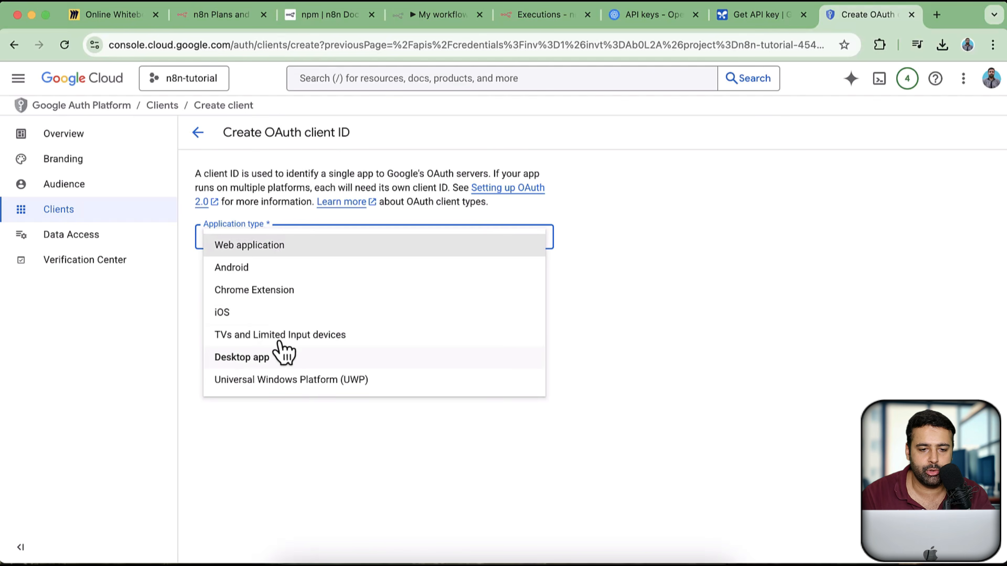
{"action": "left_click", "coordinate": [304, 247]}
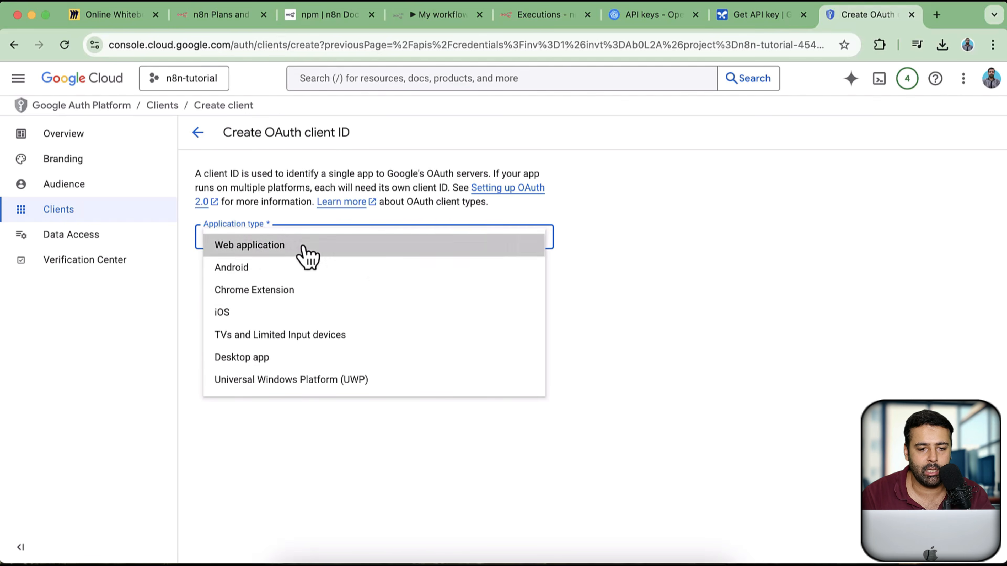
{"action": "left_click", "coordinate": [303, 277]}
{"action": "key", "text": "super+a"}
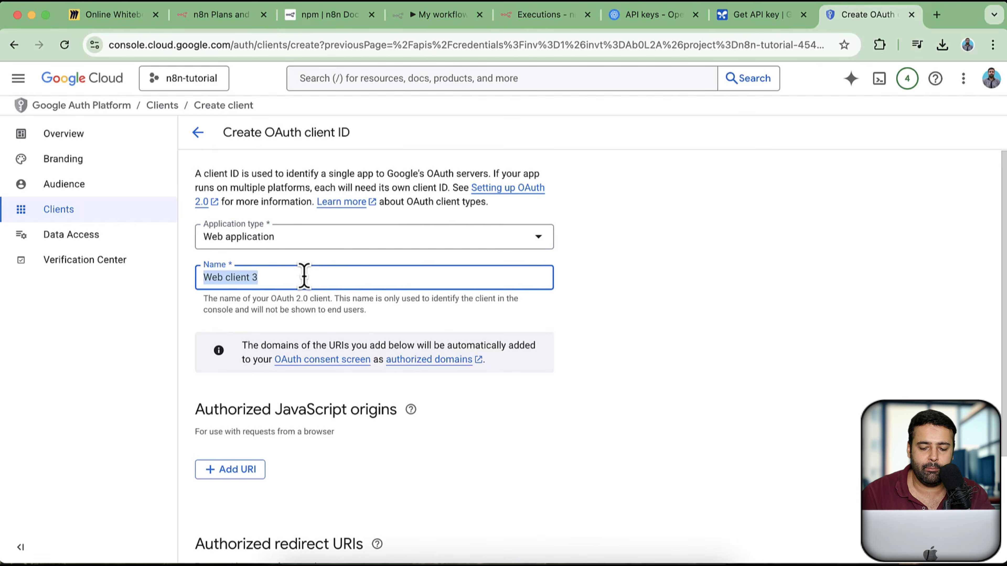
{"action": "type", "text": "n8n-tutorial-test"}
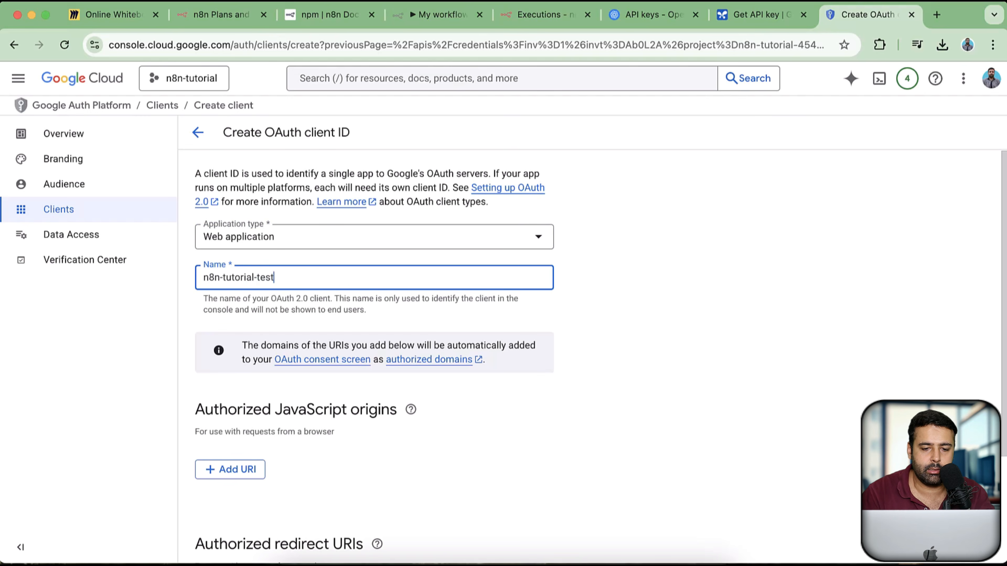
Step: Locate the OAuth Redirect URL in n8n's Google Sheets credential, and place the Google Cloud browser tab beside the workflow tab
{"action": "scroll", "coordinate": [595, 262], "scroll_direction": "down", "scroll_amount": 3}
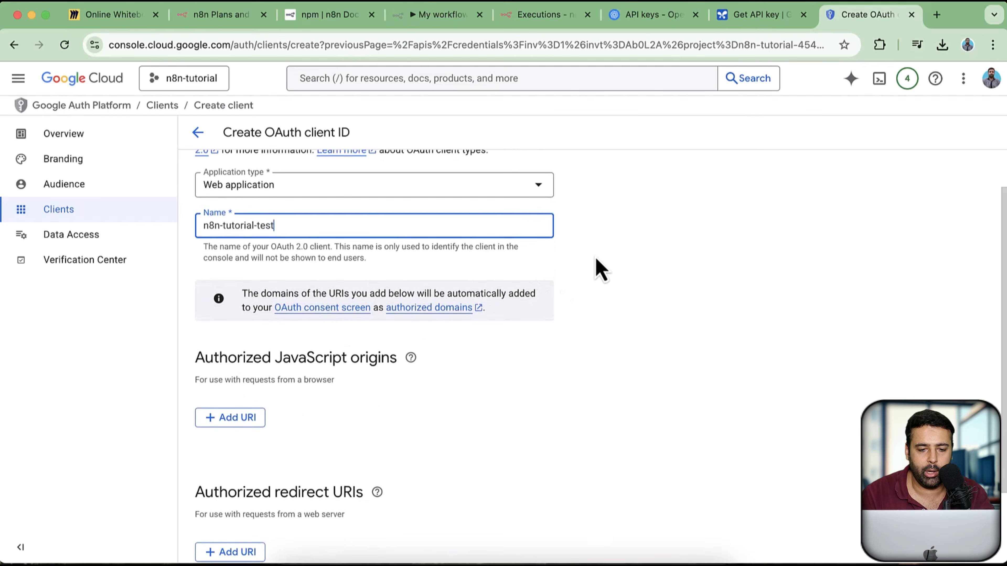
{"action": "scroll", "coordinate": [466, 333], "scroll_direction": "down", "scroll_amount": 5}
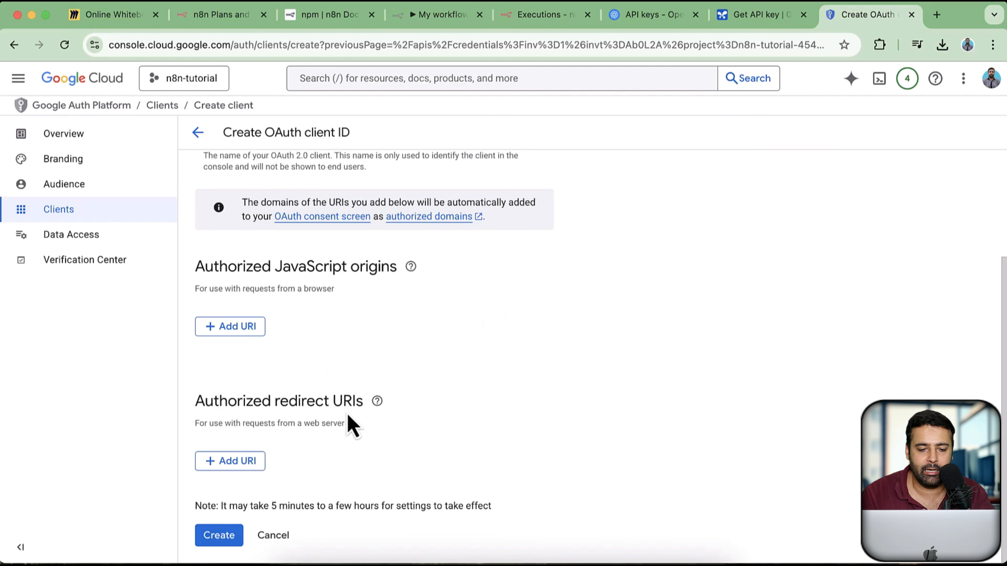
{"action": "left_click", "coordinate": [235, 18]}
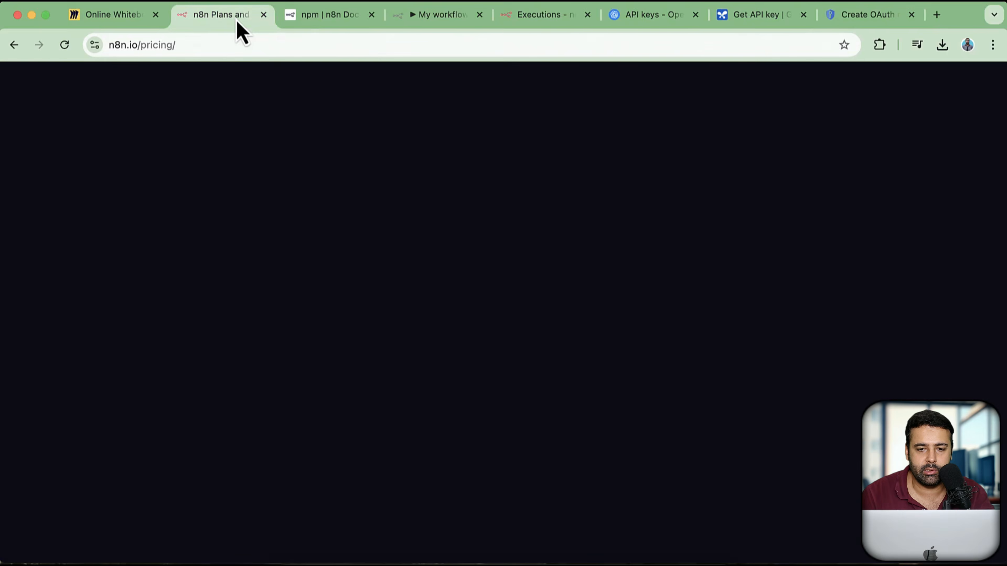
{"action": "left_click", "coordinate": [623, 18]}
{"action": "left_click", "coordinate": [548, 18]}
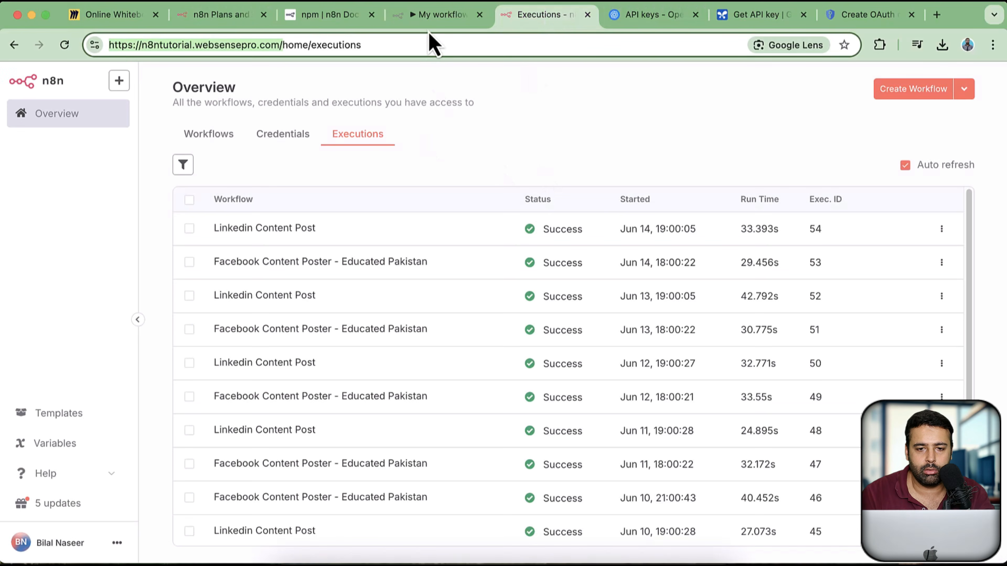
{"action": "left_click", "coordinate": [436, 16]}
{"action": "scroll", "coordinate": [364, 274], "scroll_direction": "up", "scroll_amount": 1}
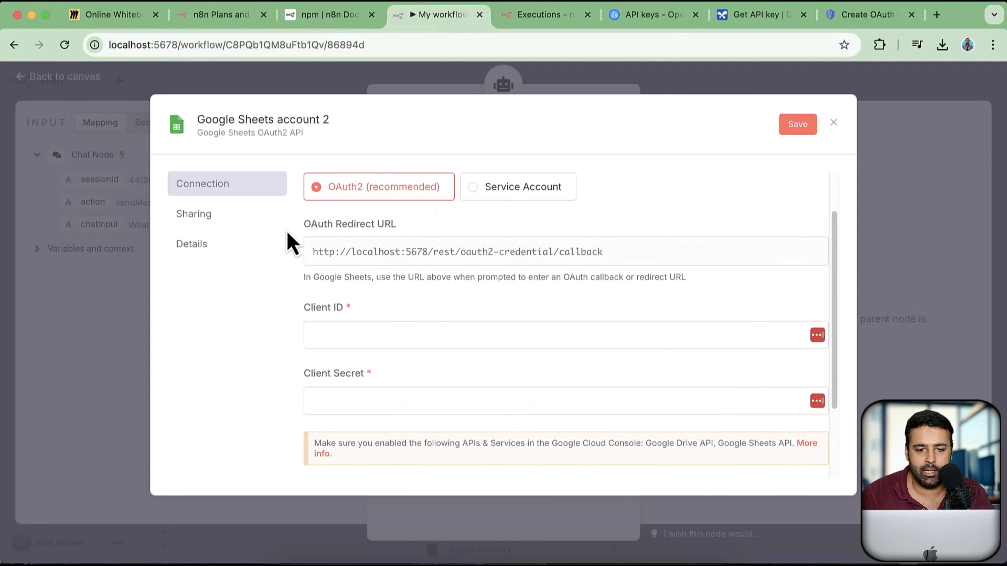
{"action": "left_click_drag", "start_coordinate": [304, 230], "coordinate": [394, 233]}
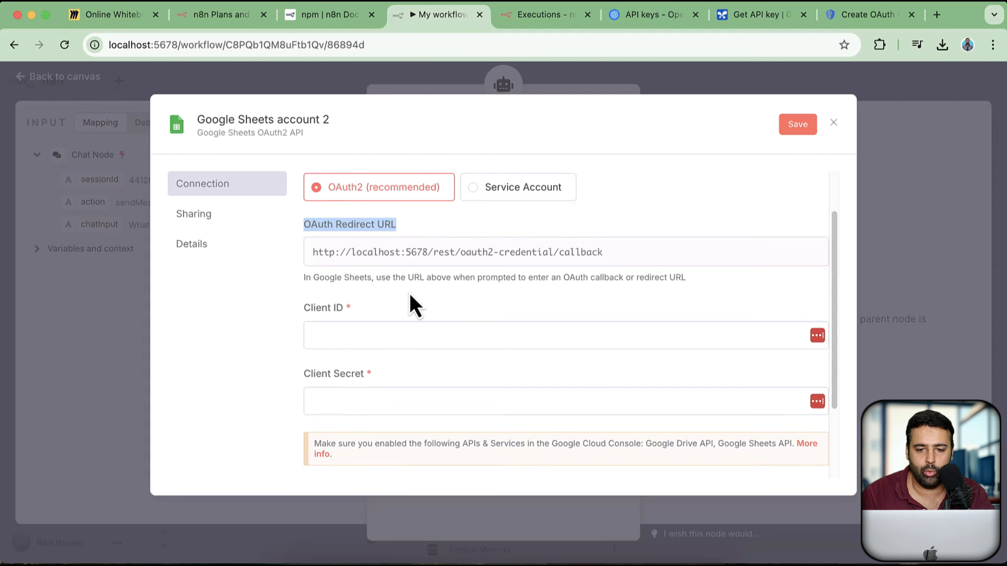
{"action": "scroll", "coordinate": [436, 302], "scroll_direction": "up", "scroll_amount": 1}
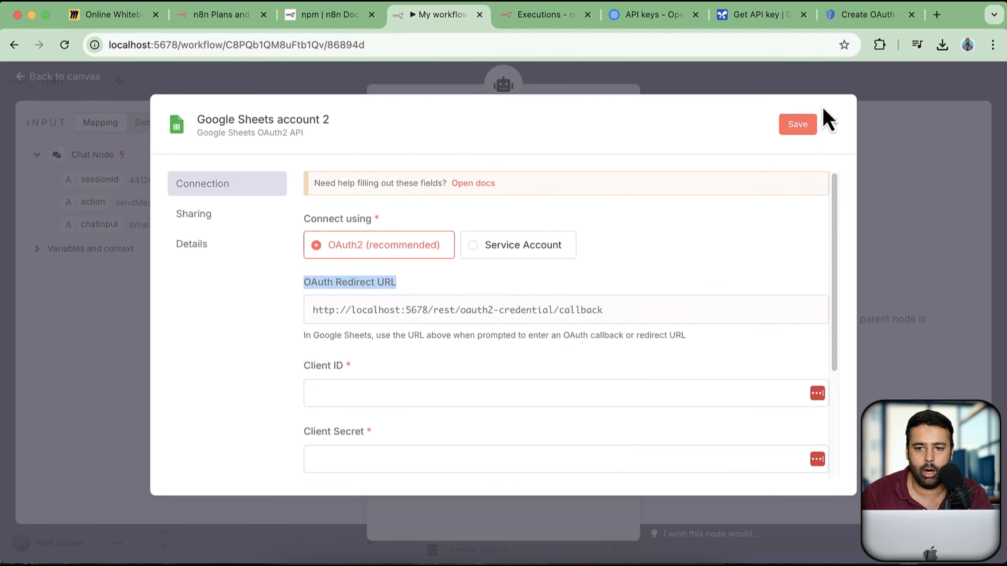
{"action": "left_click_drag", "start_coordinate": [844, 16], "coordinate": [527, 43]}
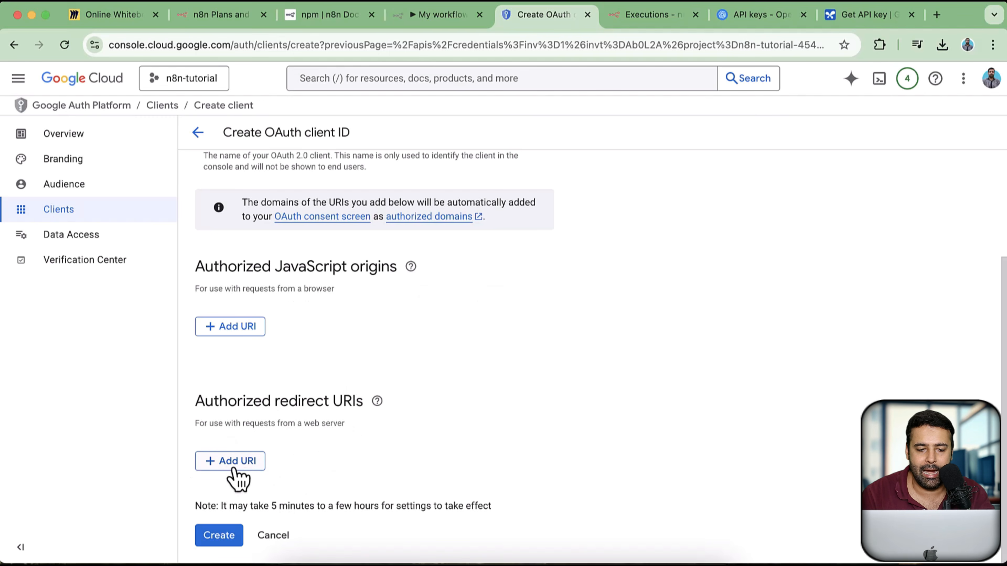
{"action": "left_click", "coordinate": [237, 462]}
{"action": "scroll", "coordinate": [562, 329], "scroll_direction": "down", "scroll_amount": 2}
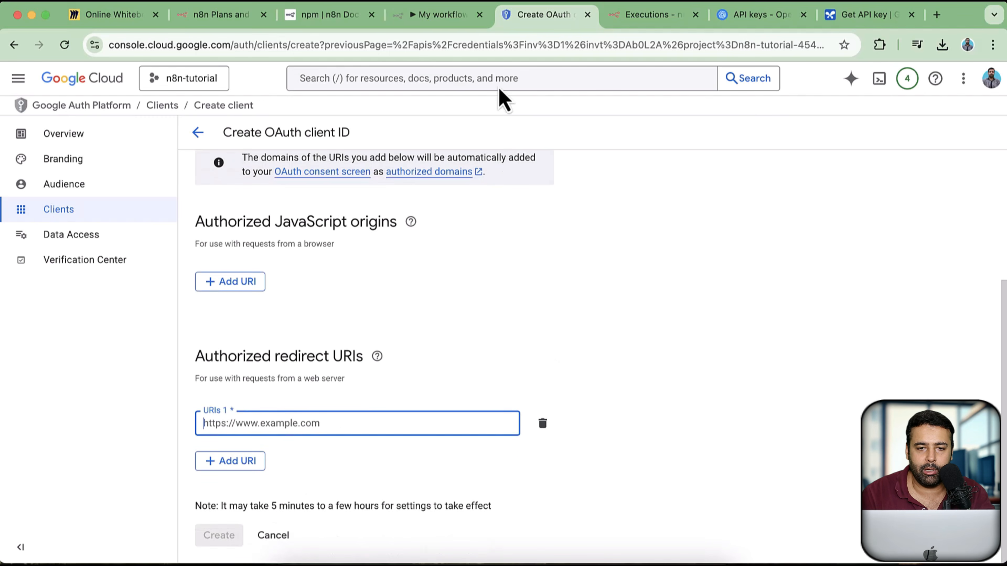
{"action": "left_click", "coordinate": [442, 15]}
{"action": "left_click", "coordinate": [777, 314]}
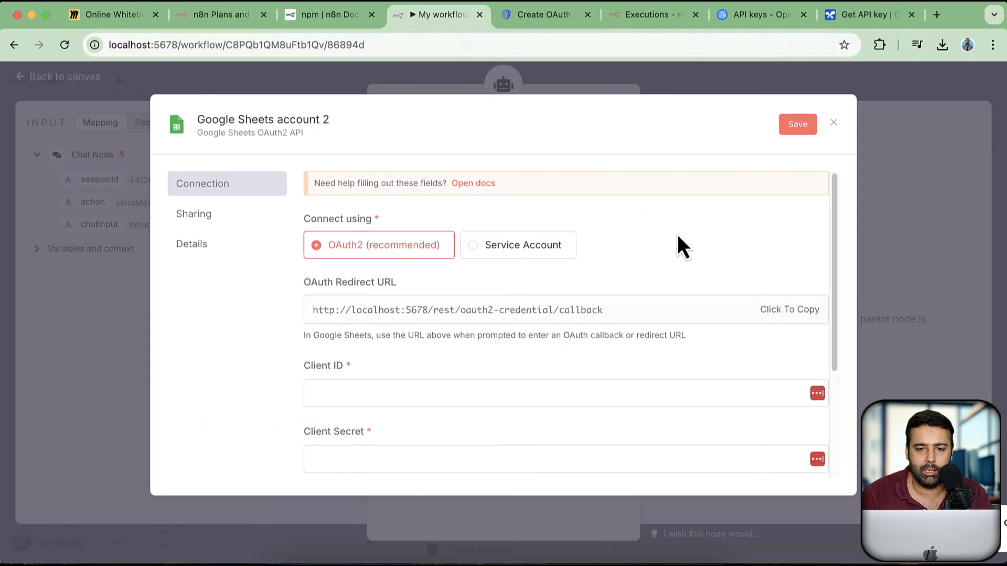
{"action": "left_click", "coordinate": [544, 15]}
{"action": "left_click", "coordinate": [216, 422]}
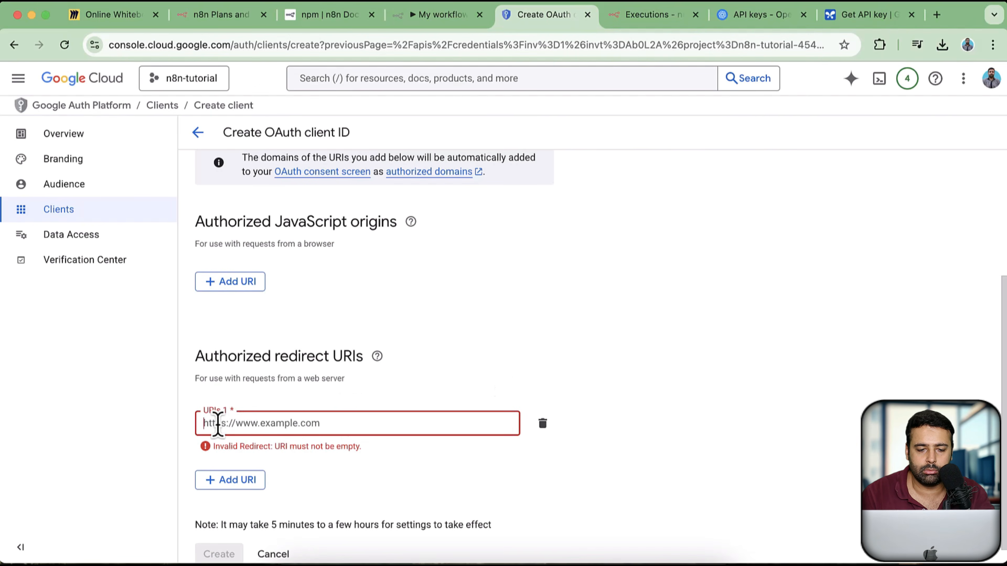
{"action": "key", "text": "super+v"}
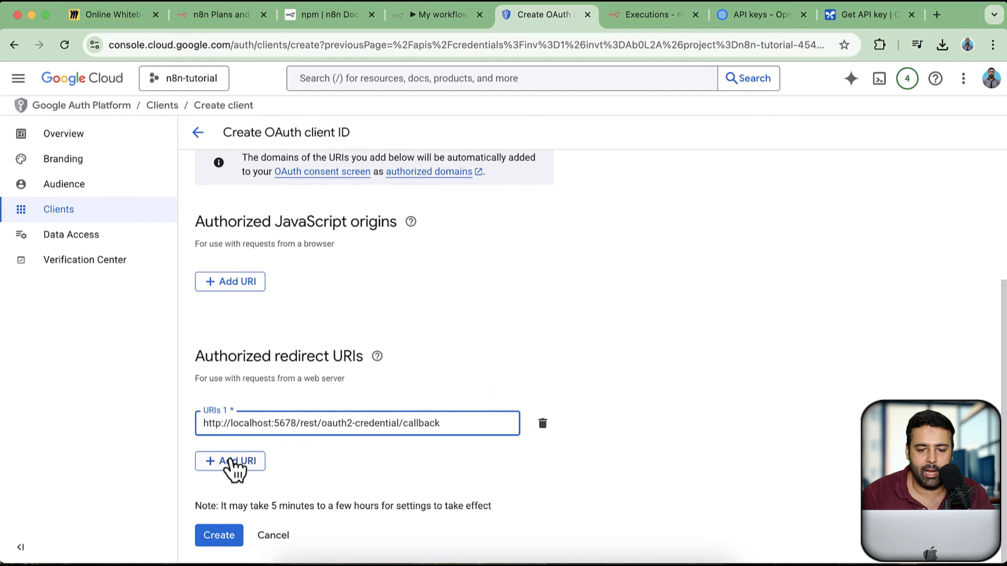
{"action": "left_click", "coordinate": [236, 469]}
{"action": "scroll", "coordinate": [460, 392], "scroll_direction": "down", "scroll_amount": 1}
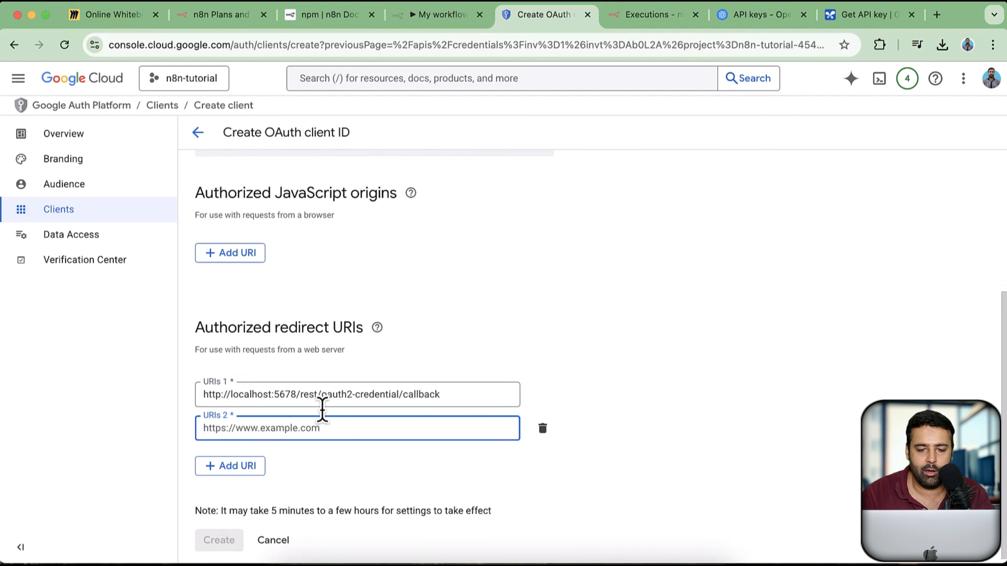
{"action": "double_click", "coordinate": [554, 433]}
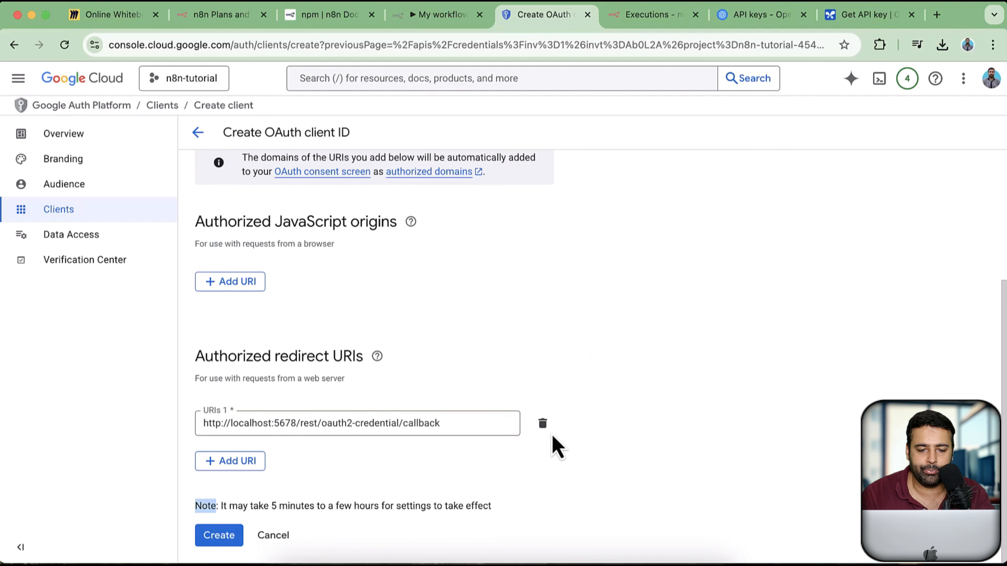
Step: Create the OAuth client and check its client ID and secret against the fields required by n8n's Google Sheets credential
{"action": "left_click", "coordinate": [218, 536]}
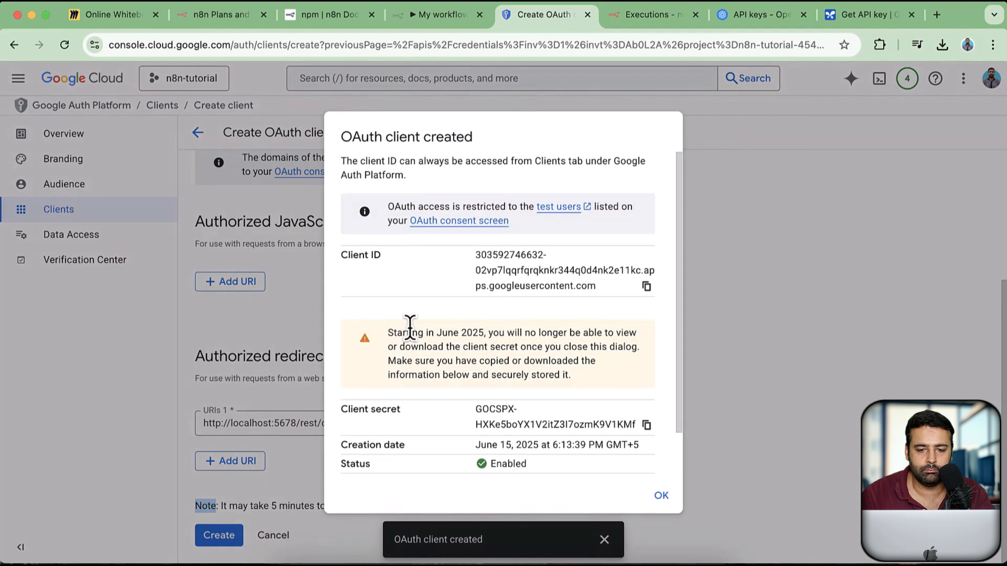
{"action": "scroll", "coordinate": [531, 294], "scroll_direction": "down", "scroll_amount": 3}
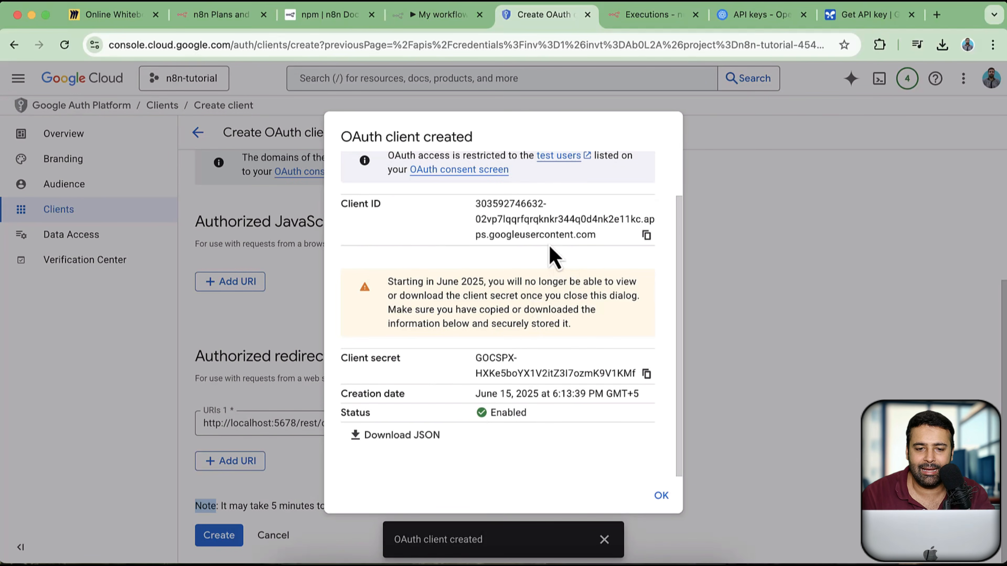
{"action": "scroll", "coordinate": [496, 337], "scroll_direction": "up", "scroll_amount": 1}
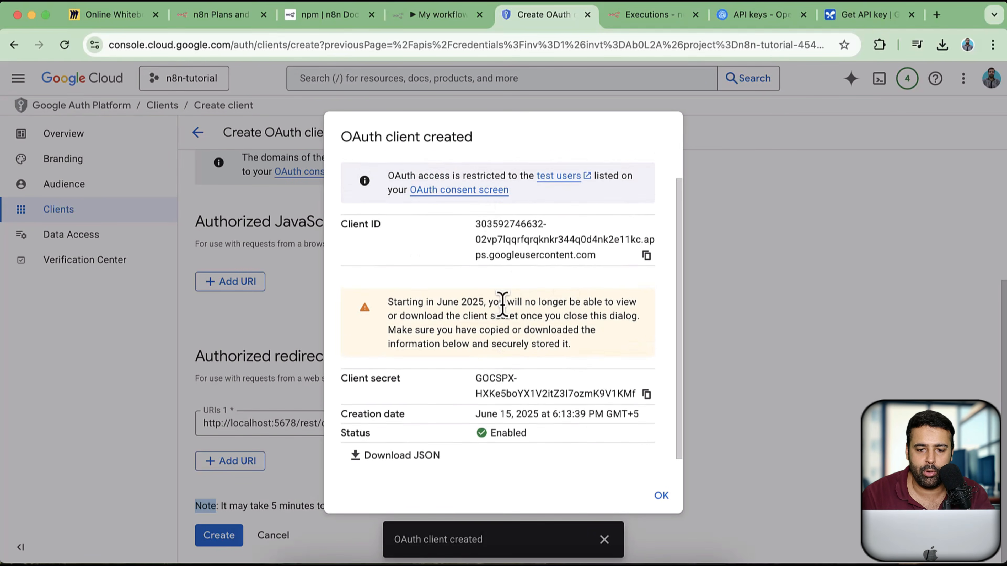
{"action": "left_click", "coordinate": [439, 14]}
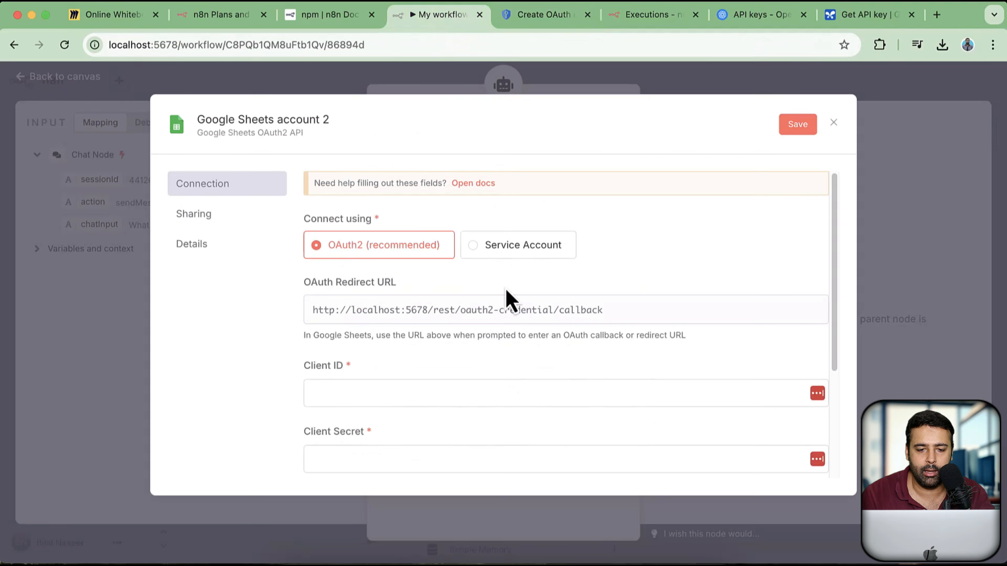
{"action": "scroll", "coordinate": [500, 317], "scroll_direction": "down", "scroll_amount": 3}
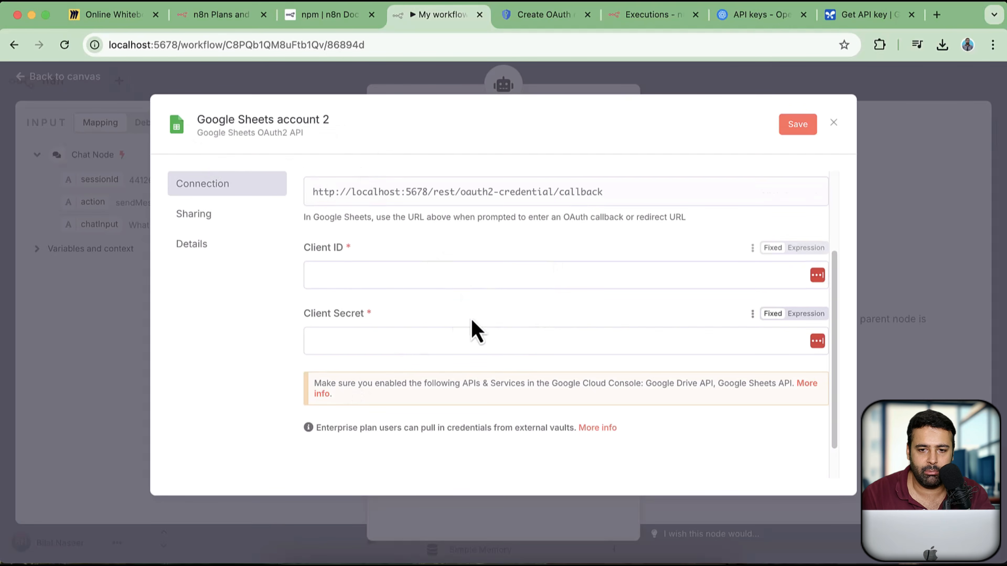
{"action": "left_click", "coordinate": [540, 16]}
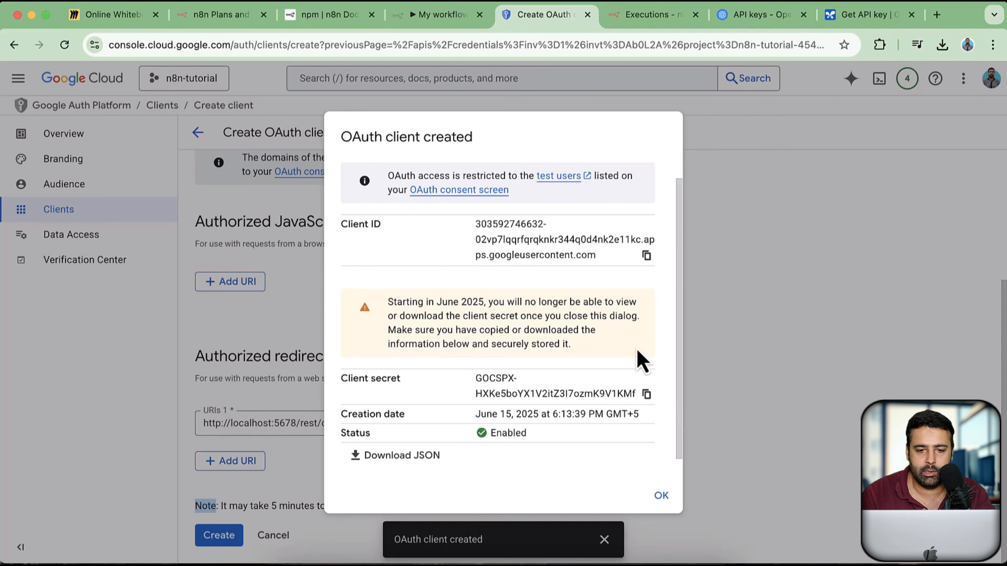
Step: Copy the new OAuth client's ID from Google Cloud into the Client ID field of n8n's Google Sheets credential
{"action": "left_click", "coordinate": [646, 255]}
{"action": "left_click", "coordinate": [440, 15]}
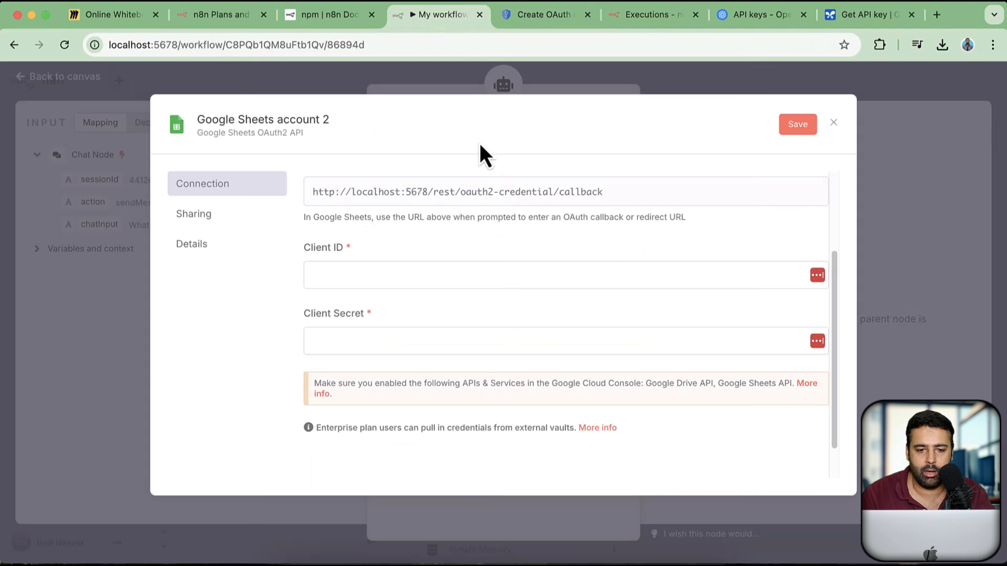
{"action": "left_click", "coordinate": [440, 273]}
{"action": "key", "text": "super+v"}
Step: Copy the client secret from Google Cloud into the Client Secret field of n8n's Google Sheets credential
{"action": "left_click", "coordinate": [543, 16]}
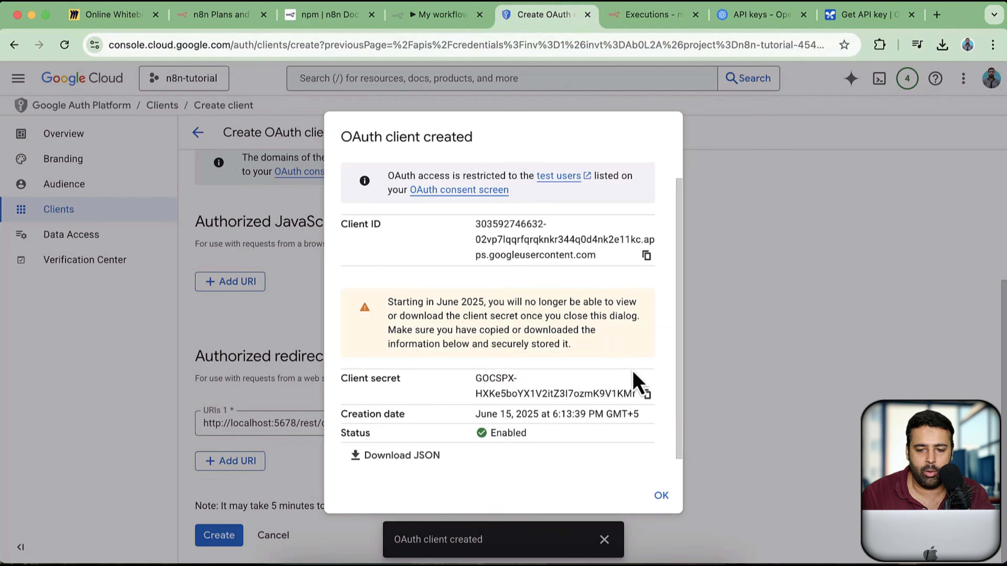
{"action": "left_click", "coordinate": [644, 393]}
{"action": "left_click", "coordinate": [421, 15]}
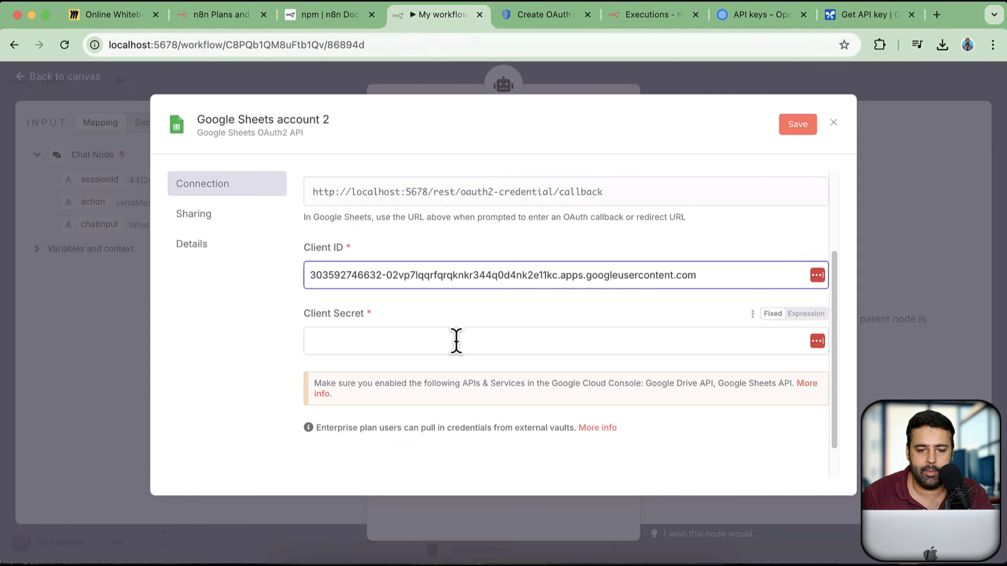
{"action": "left_click", "coordinate": [460, 340]}
{"action": "key", "text": "super+v"}
{"action": "scroll", "coordinate": [607, 377], "scroll_direction": "down", "scroll_amount": 1}
{"action": "scroll", "coordinate": [596, 383], "scroll_direction": "down", "scroll_amount": 1}
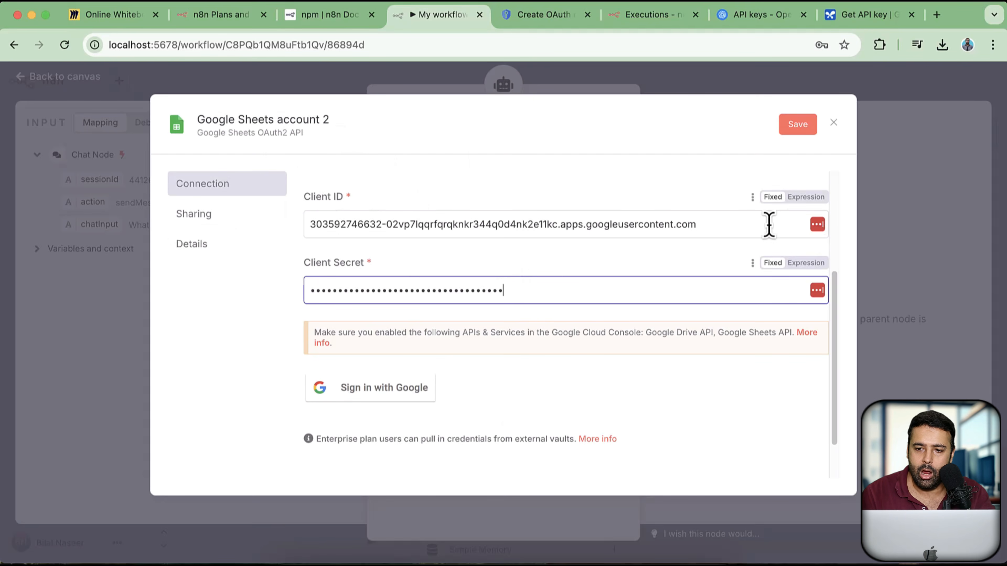
Step: Return to the Google Cloud console and close the new OAuth client's details dialog
{"action": "left_click", "coordinate": [834, 123]}
{"action": "left_click", "coordinate": [588, 355]}
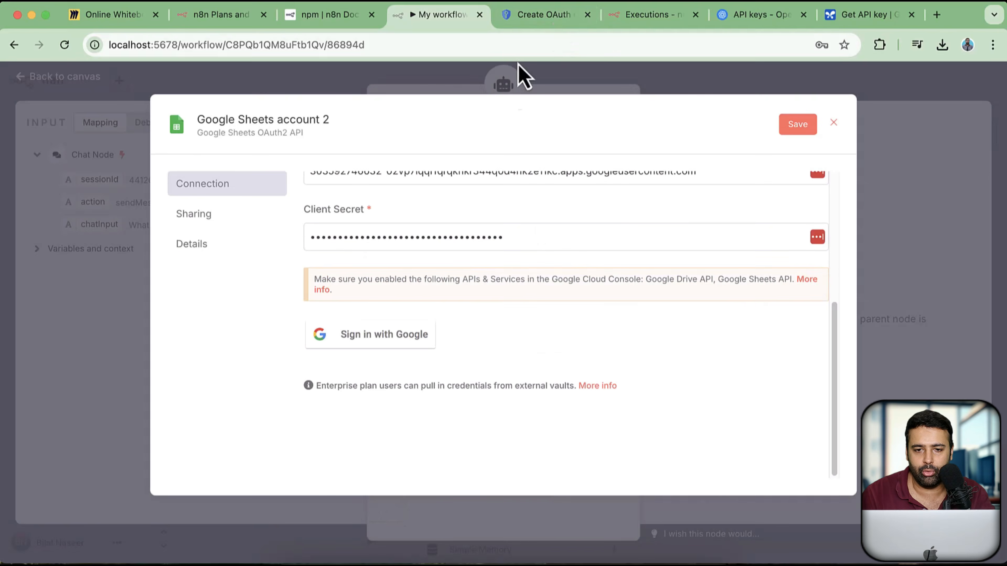
{"action": "left_click", "coordinate": [515, 15]}
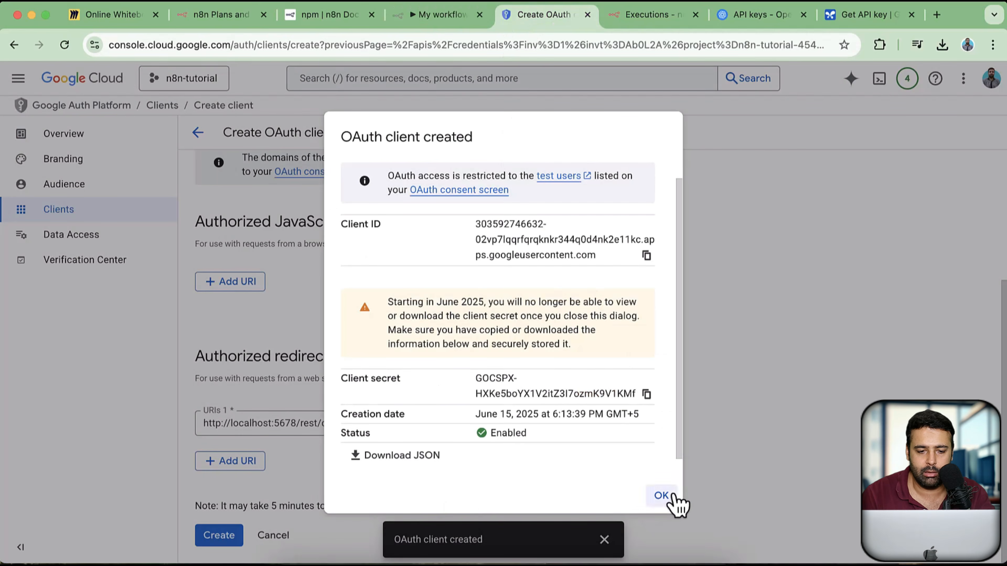
{"action": "left_click", "coordinate": [663, 496]}
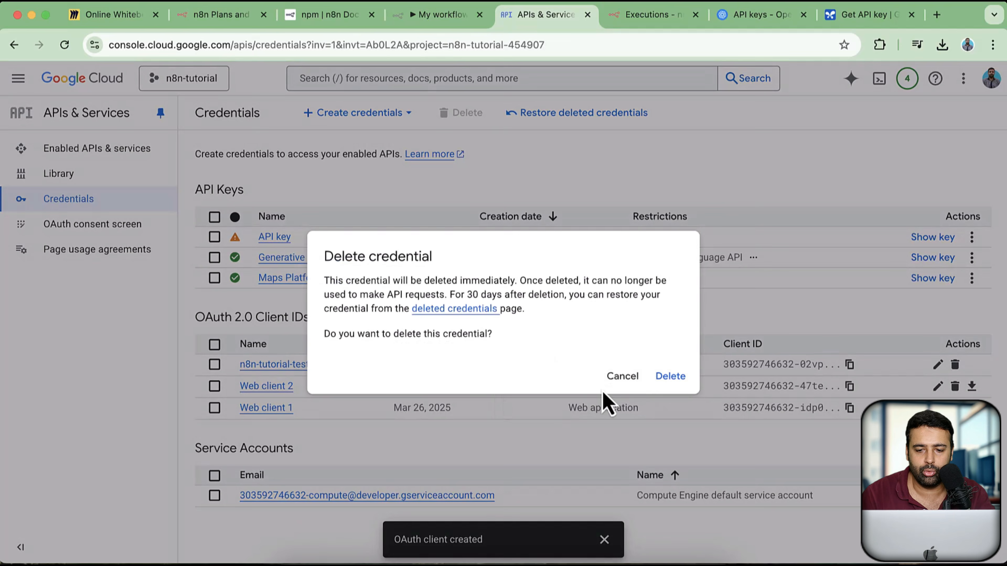
Step: Confirm deleting the new OAuth client in Google Cloud, and discard the unsaved Google Sheets account 2 credential and the password-saving offer in n8n
{"action": "left_click", "coordinate": [671, 376]}
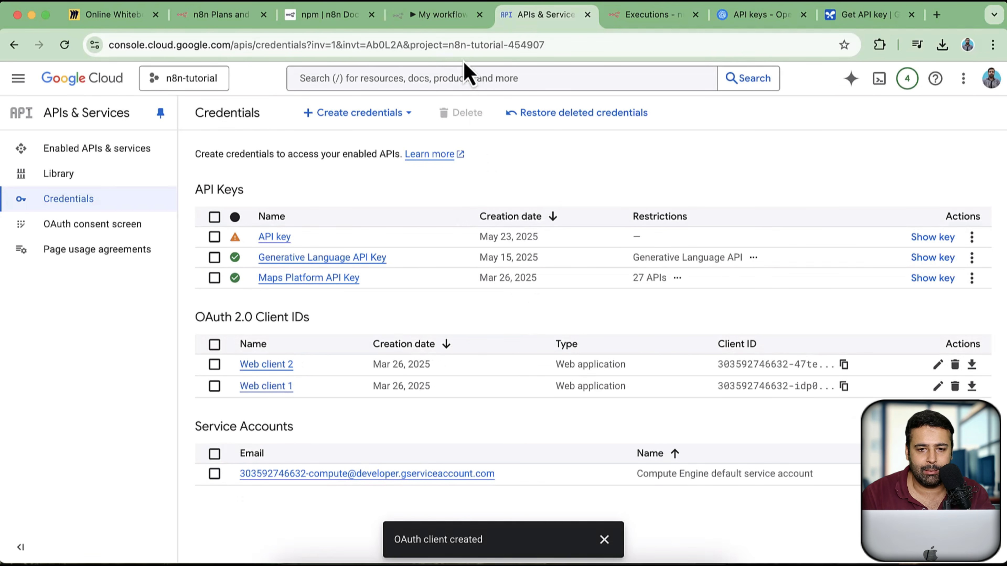
{"action": "left_click", "coordinate": [446, 15]}
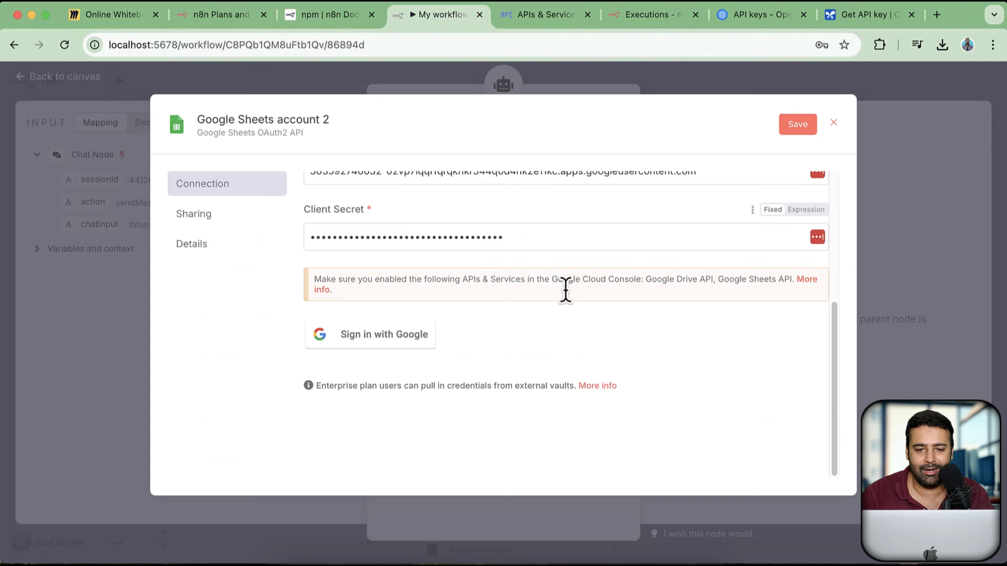
{"action": "scroll", "coordinate": [591, 343], "scroll_direction": "up", "scroll_amount": 5}
{"action": "scroll", "coordinate": [582, 274], "scroll_direction": "down", "scroll_amount": 5}
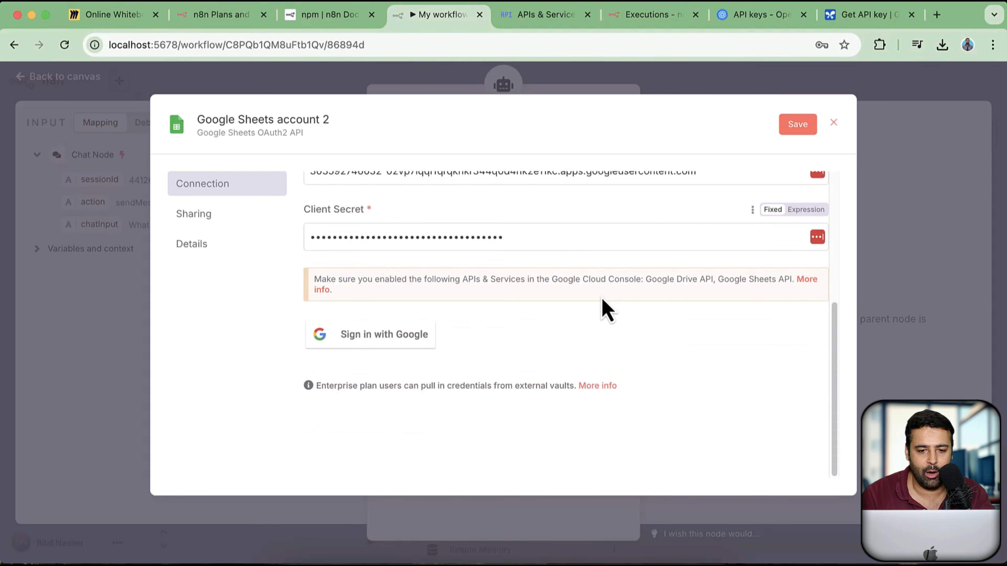
{"action": "scroll", "coordinate": [607, 311], "scroll_direction": "up", "scroll_amount": 5}
{"action": "left_click", "coordinate": [833, 122]}
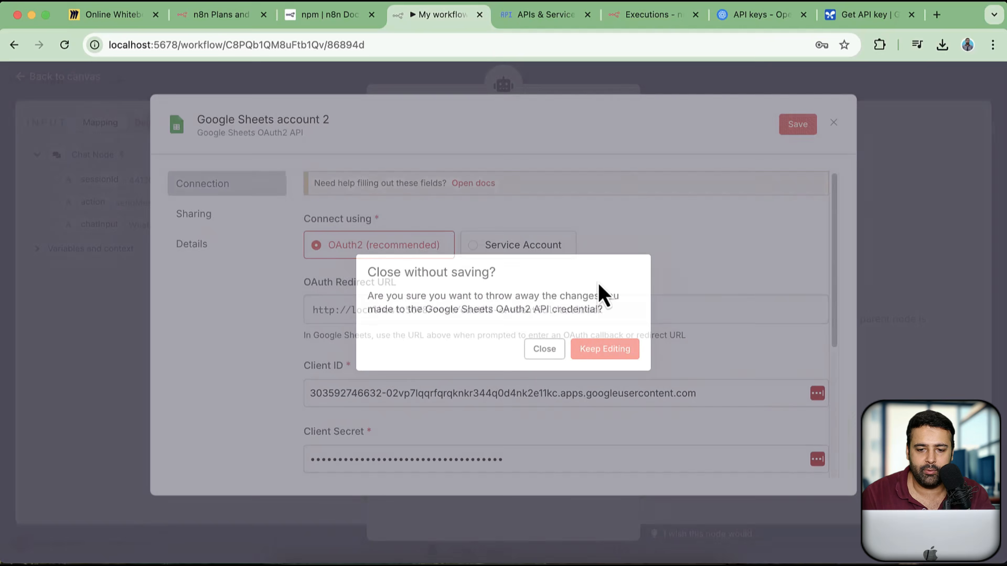
{"action": "left_click", "coordinate": [553, 349]}
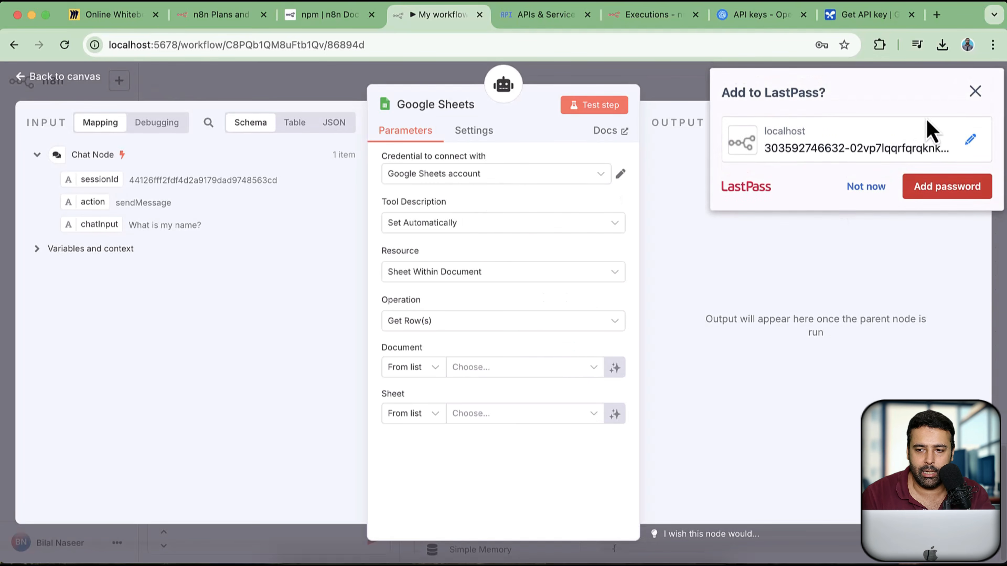
{"action": "left_click", "coordinate": [974, 94]}
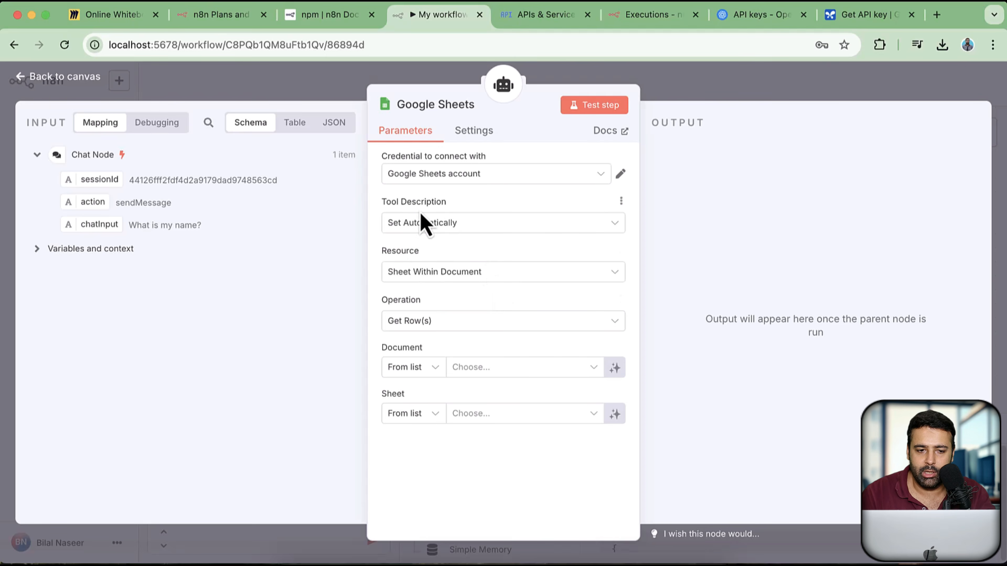
Step: Change the Google Sheets tool's Tool Description option to Set Manually
{"action": "left_click", "coordinate": [448, 230]}
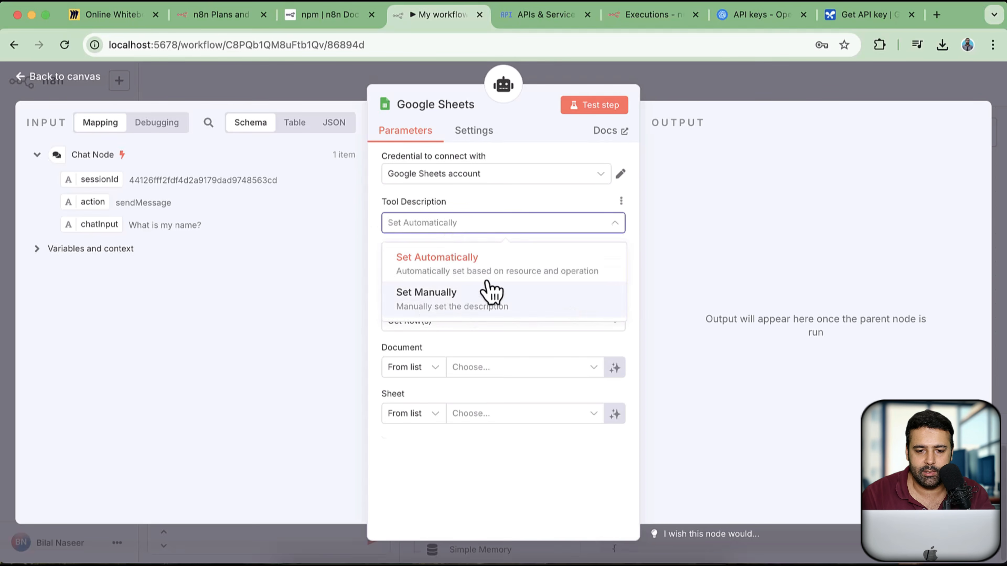
{"action": "left_click", "coordinate": [486, 292]}
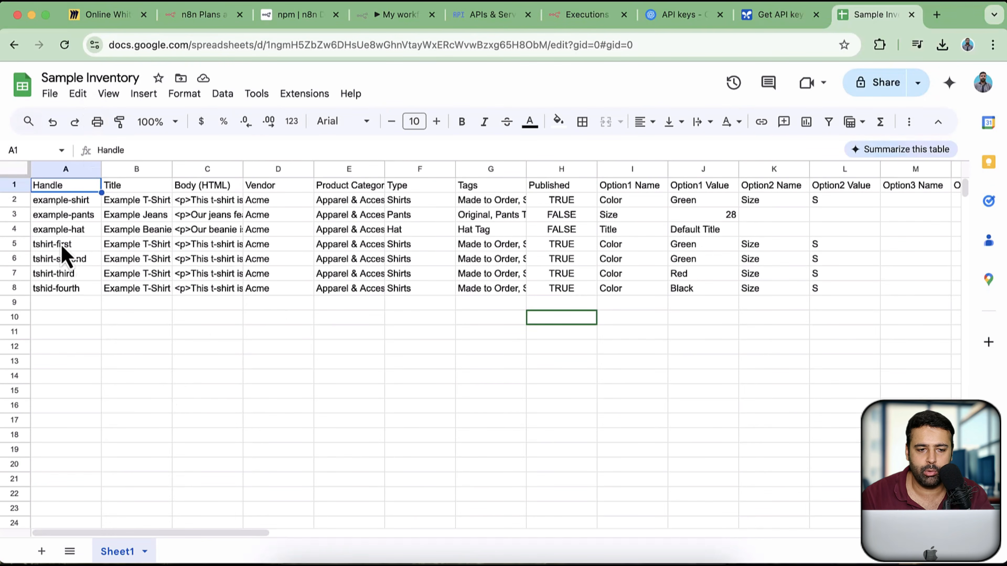
Step: In the Sample Inventory spreadsheet, fit column R to its Variant Inventory Qty header and examine the product rows and their inventory quantities
{"action": "left_click_drag", "start_coordinate": [209, 545], "coordinate": [404, 540]}
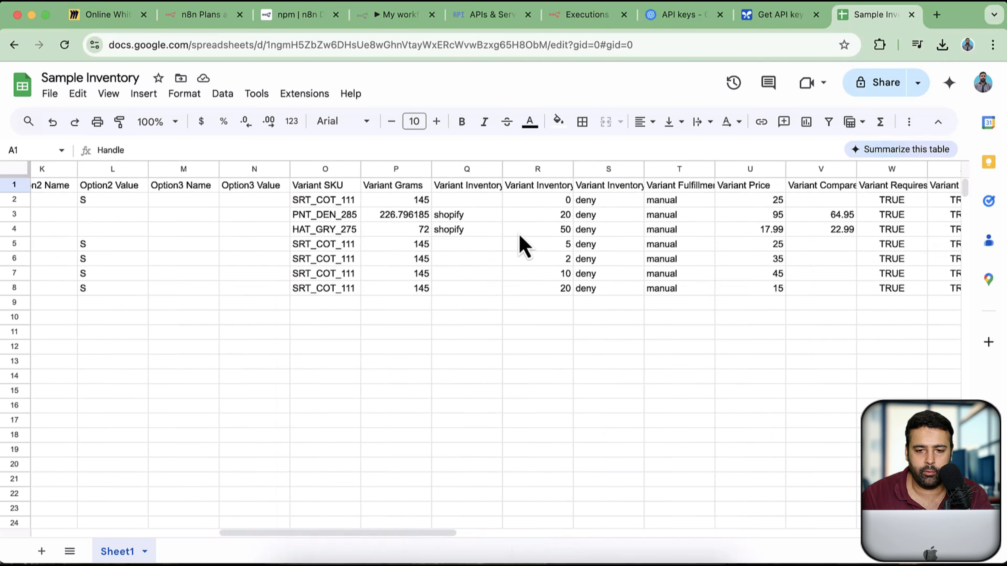
{"action": "double_click", "coordinate": [573, 165]}
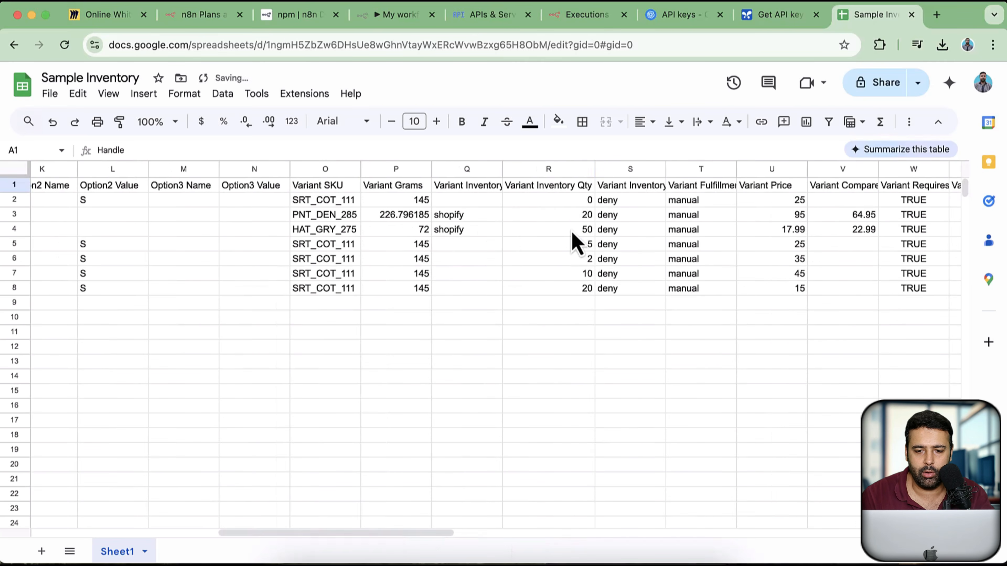
{"action": "left_click", "coordinate": [573, 230]}
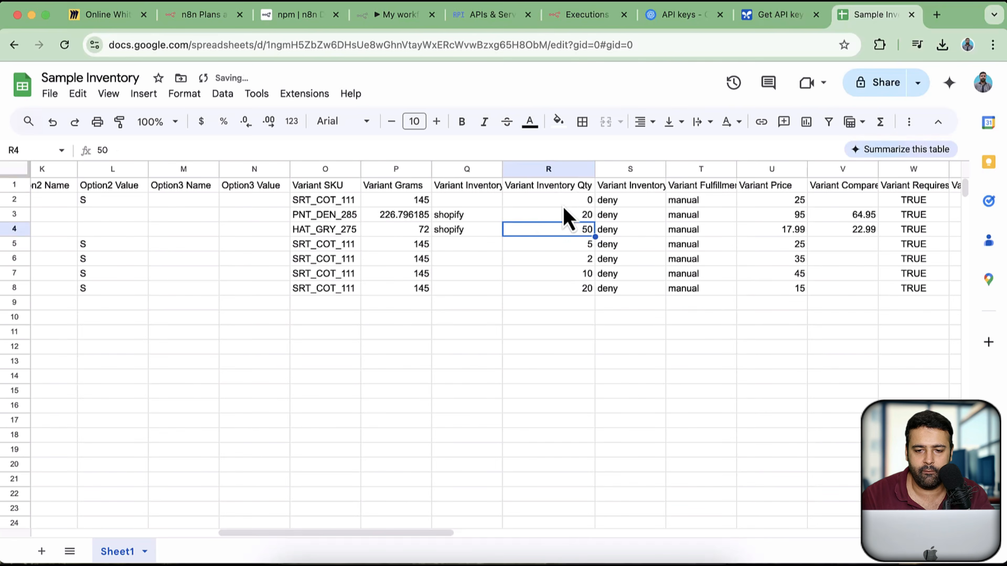
{"action": "left_click_drag", "start_coordinate": [563, 206], "coordinate": [561, 278]}
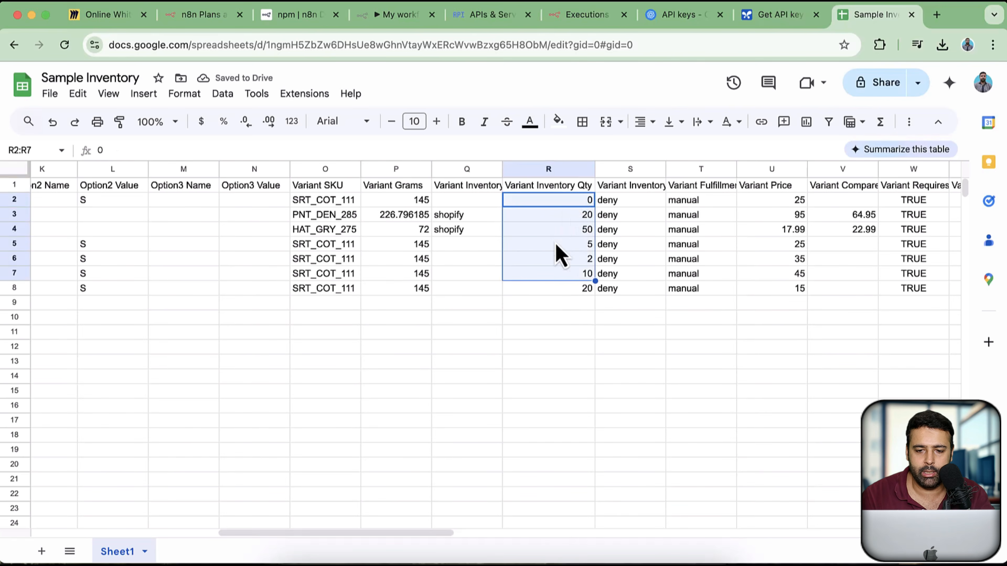
{"action": "left_click", "coordinate": [563, 291]}
{"action": "scroll", "coordinate": [468, 337], "scroll_direction": "left", "scroll_amount": 10}
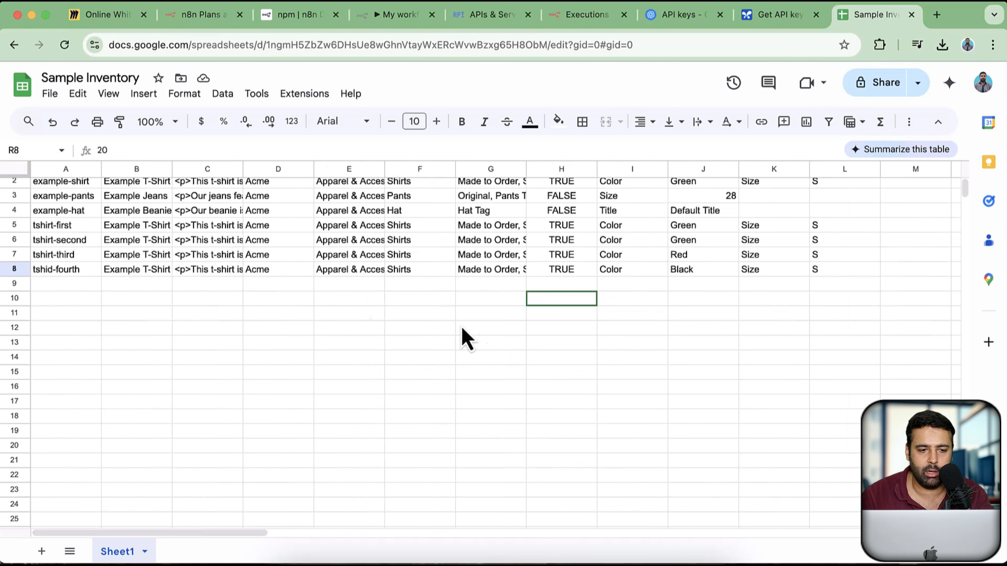
{"action": "scroll", "coordinate": [102, 302], "scroll_direction": "up", "scroll_amount": 1}
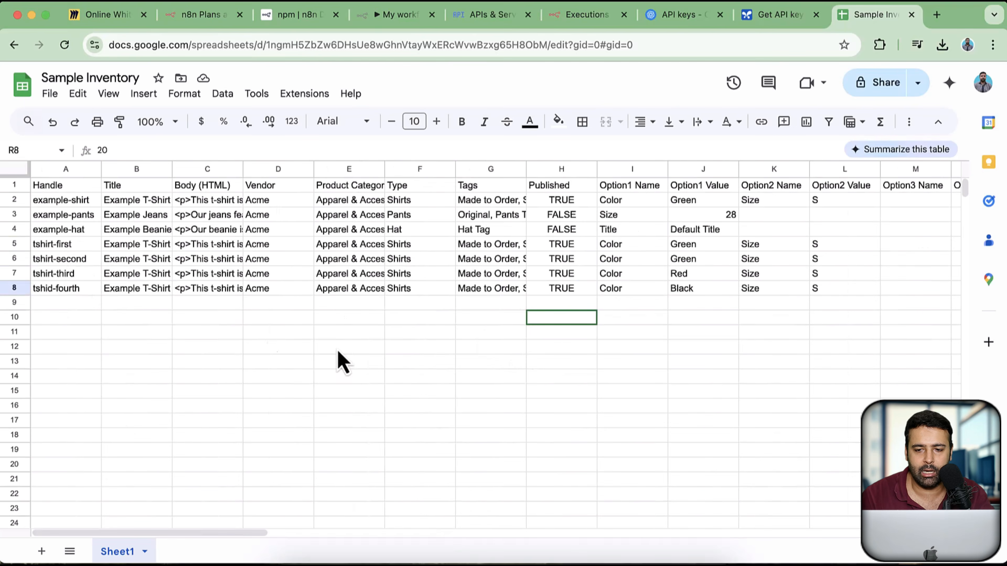
{"action": "scroll", "coordinate": [497, 396], "scroll_direction": "right", "scroll_amount": 10}
{"action": "scroll", "coordinate": [498, 397], "scroll_direction": "left", "scroll_amount": 10}
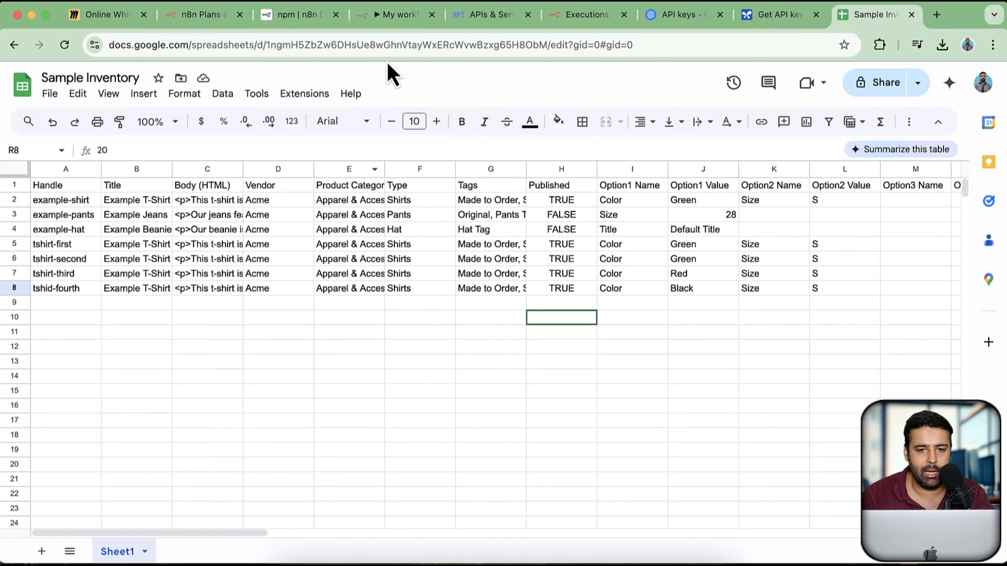
Step: Return to the n8n workflow, select Set Manually again for the tool description, and open the Description text for editing
{"action": "left_click", "coordinate": [397, 18]}
{"action": "left_click", "coordinate": [468, 224]}
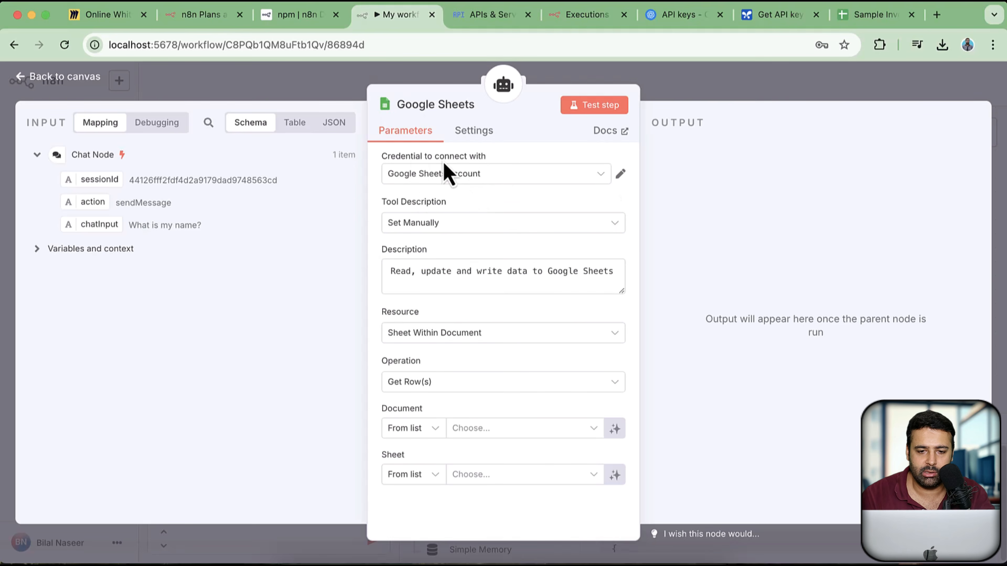
{"action": "left_click", "coordinate": [436, 224]}
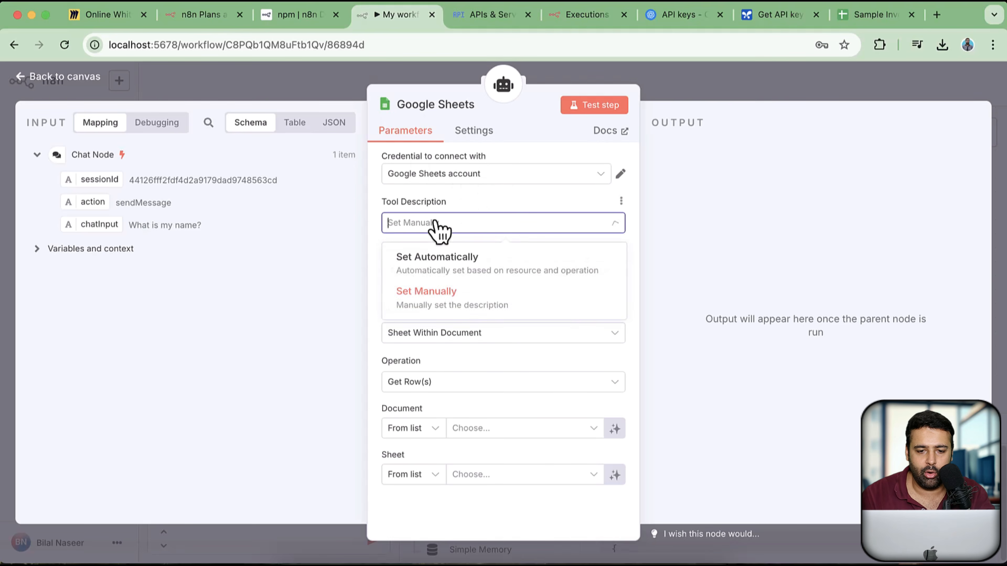
{"action": "left_click", "coordinate": [436, 304]}
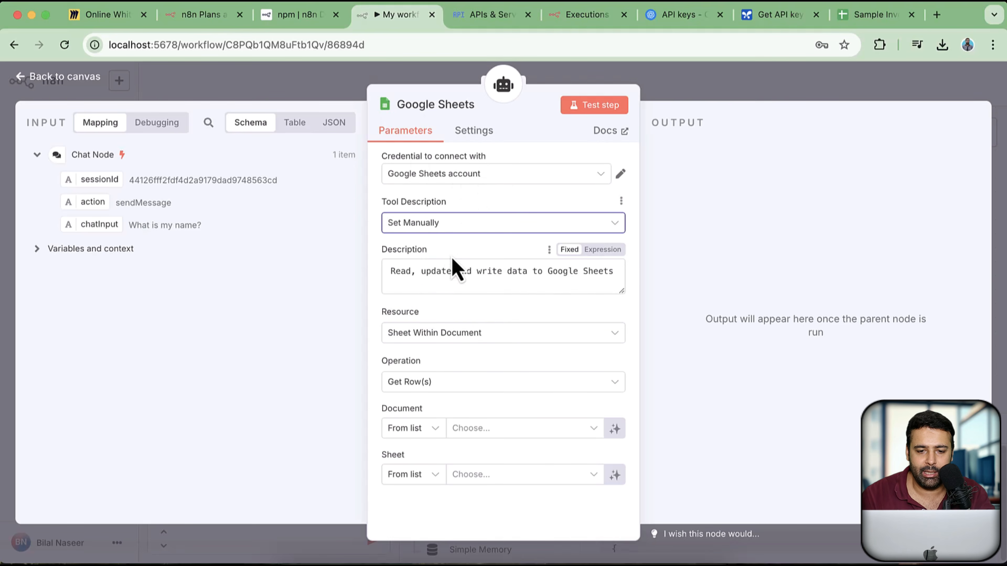
{"action": "left_click", "coordinate": [405, 280]}
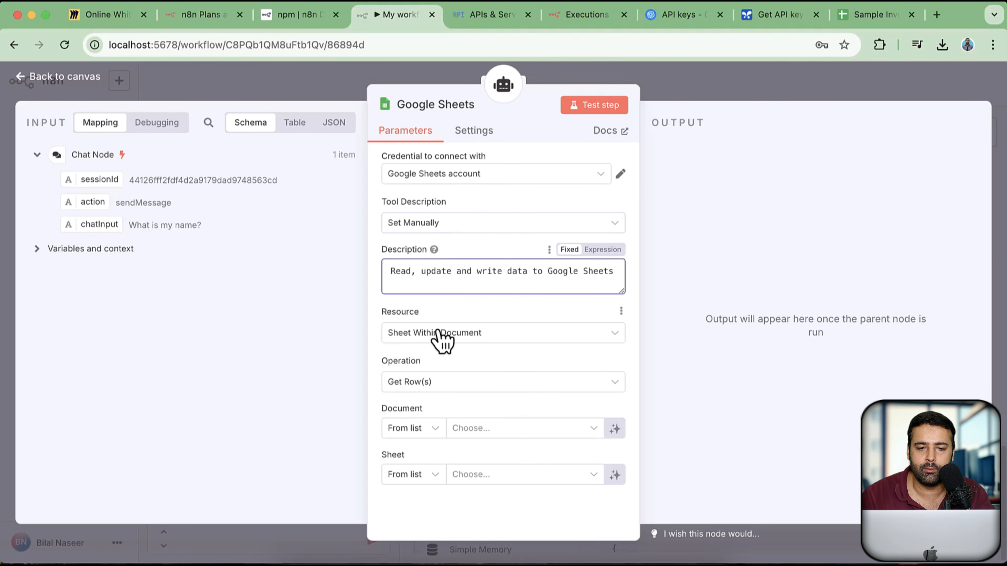
Step: Place the Sample Inventory browser tab directly after the n8n workflow tab and select the spreadsheet's document title
{"action": "left_click_drag", "start_coordinate": [853, 24], "coordinate": [495, 24]}
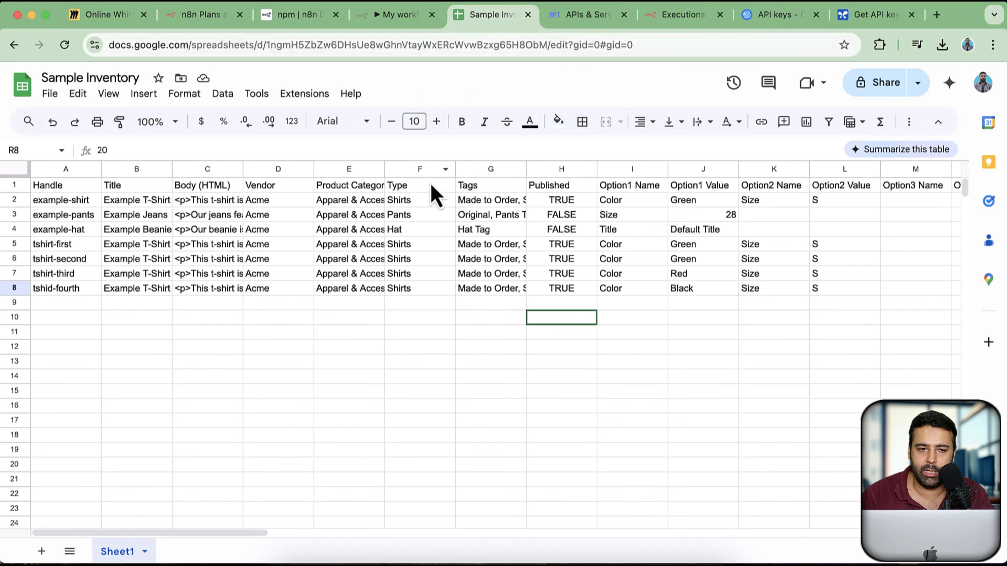
{"action": "left_click", "coordinate": [131, 78]}
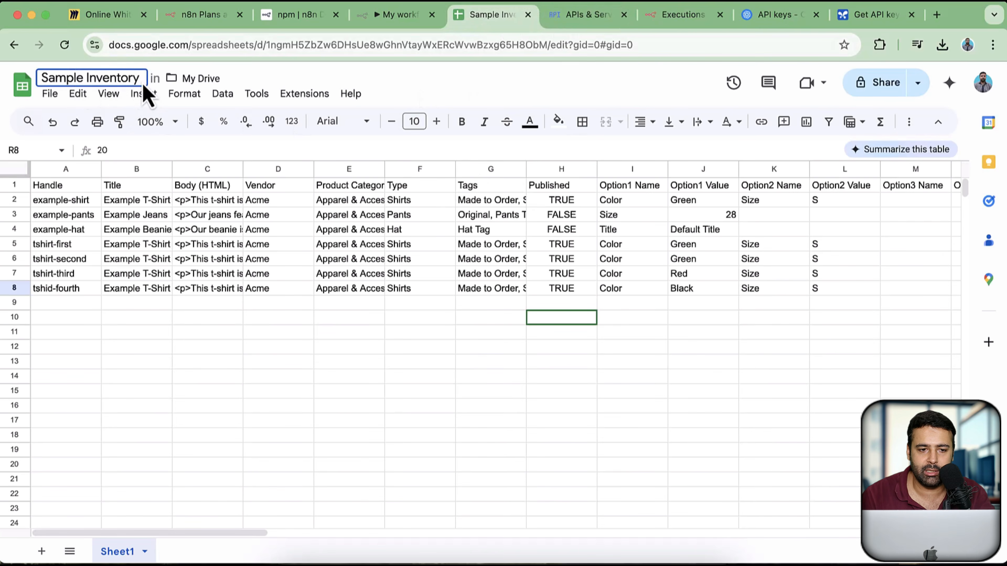
{"action": "left_click", "coordinate": [143, 85]}
{"action": "left_click", "coordinate": [120, 76]}
{"action": "left_click_drag", "start_coordinate": [138, 78], "coordinate": [45, 90]}
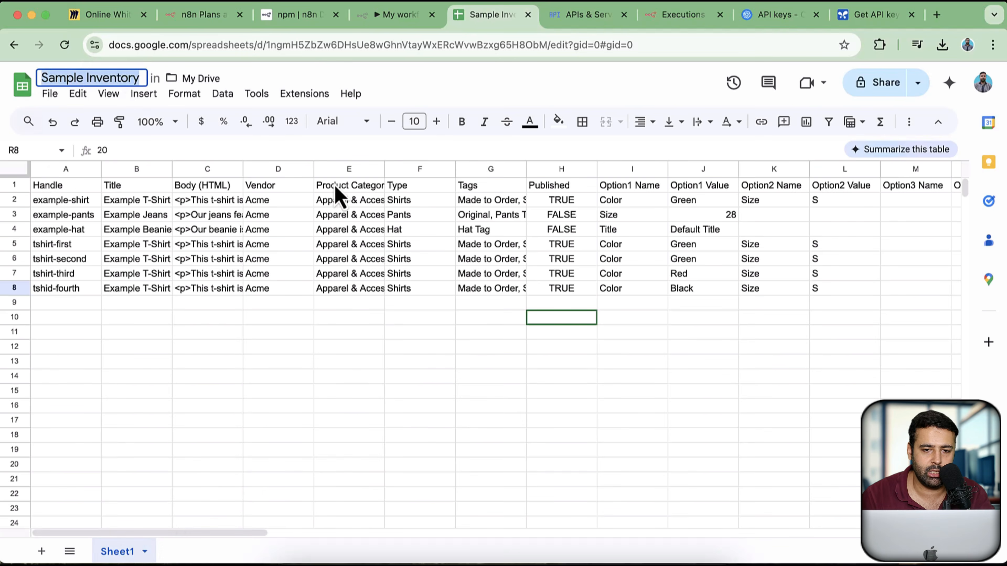
Step: Back in n8n, set the tool's description to "Read, update and write data to Google Sheets in Sample Inventory document, sheet 1."
{"action": "left_click", "coordinate": [374, 15]}
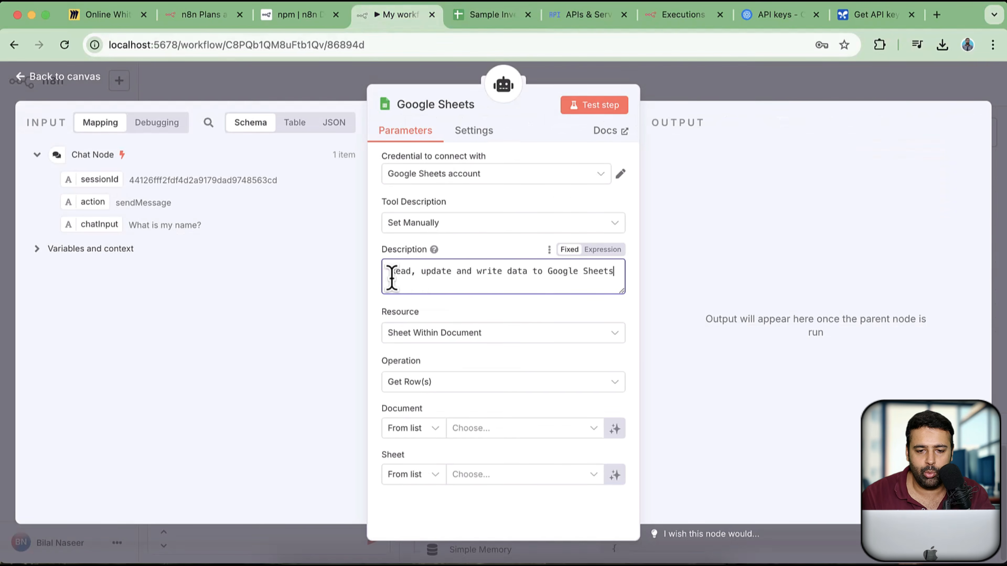
{"action": "left_click_drag", "start_coordinate": [392, 274], "coordinate": [611, 274]}
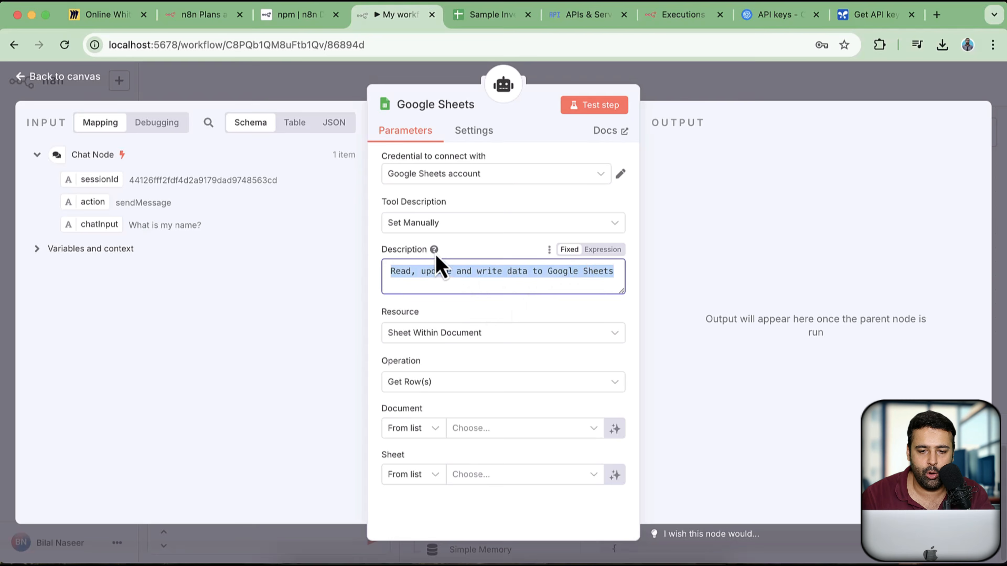
{"action": "mouse_move", "coordinate": [436, 254]}
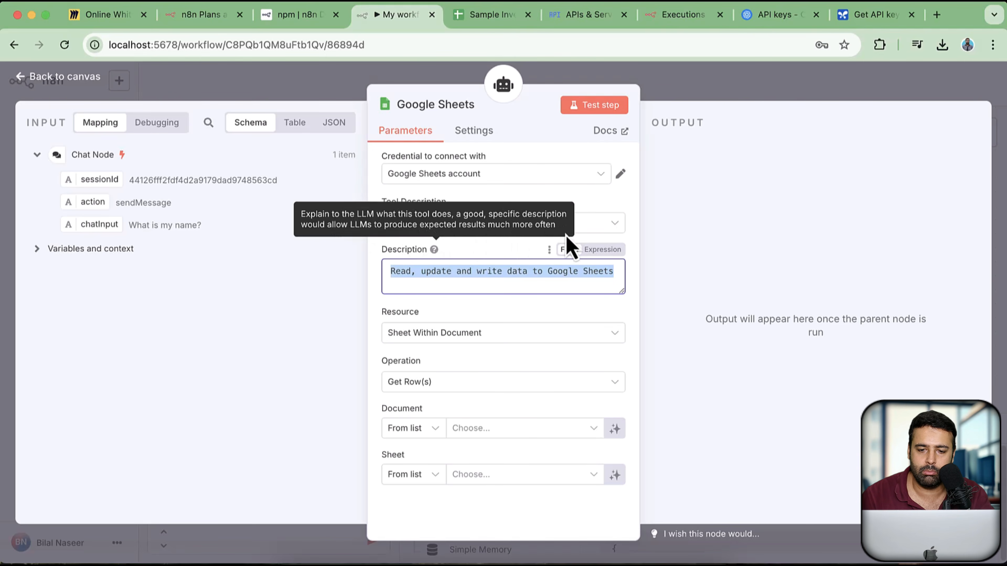
{"action": "left_click", "coordinate": [483, 290]}
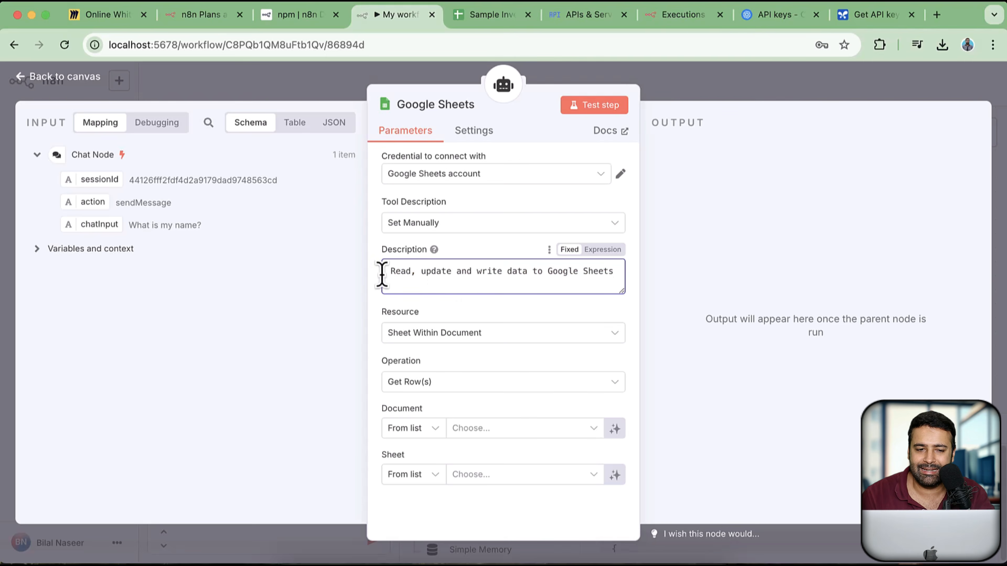
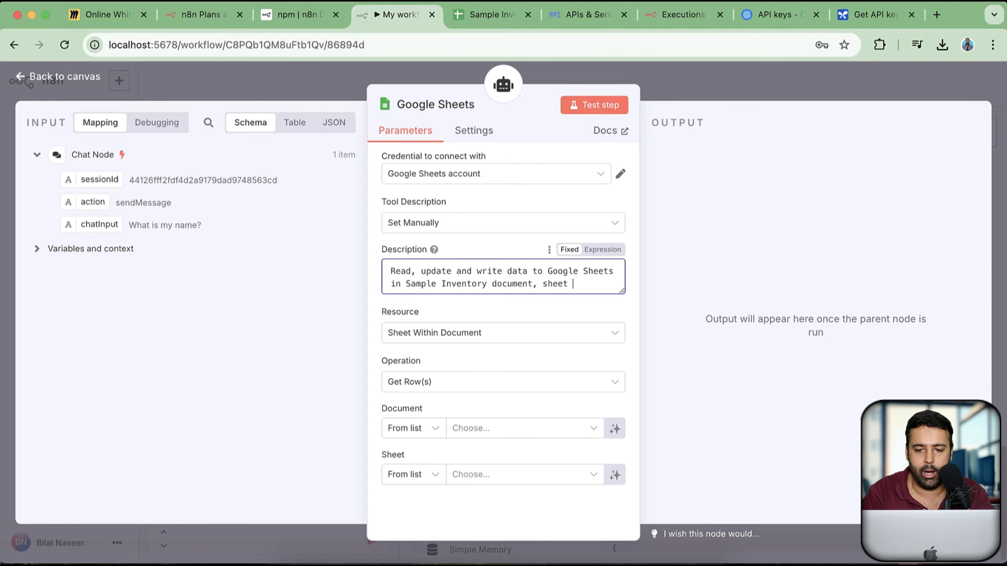
{"action": "type", "text": "ase"}
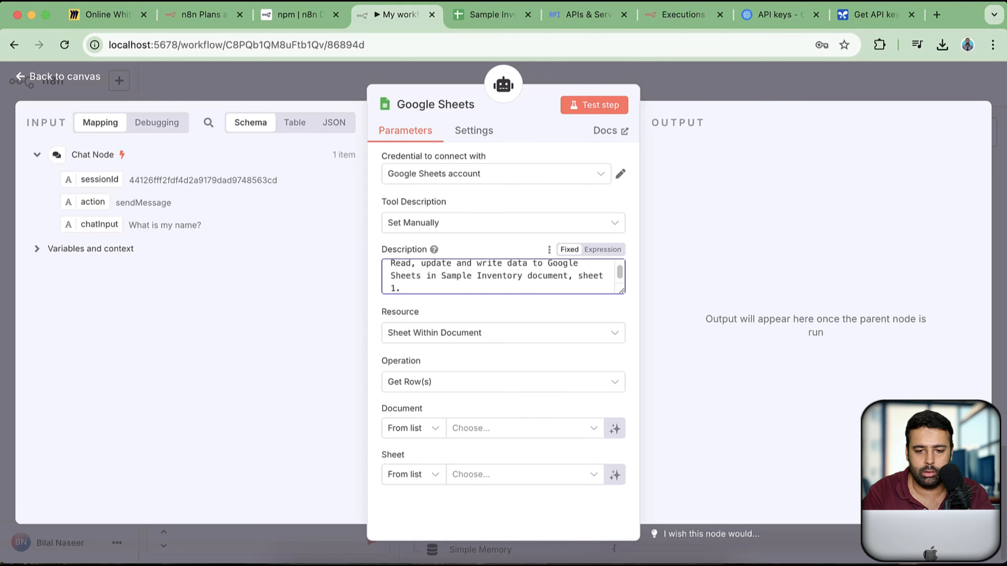
{"action": "key", "text": "BackSpace"}
{"action": "key", "text": "BackSpace"}
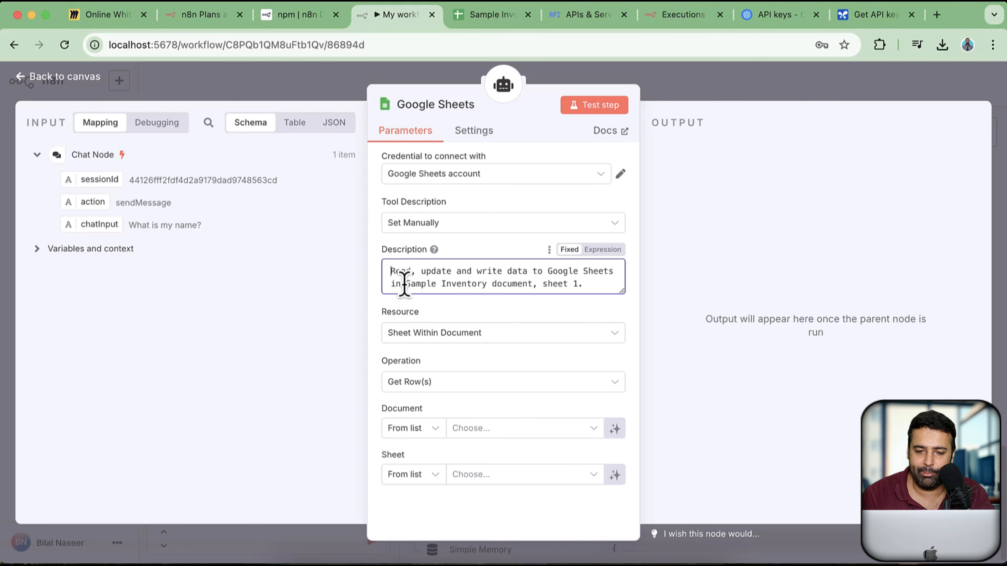
{"action": "left_click_drag", "start_coordinate": [404, 284], "coordinate": [577, 292]}
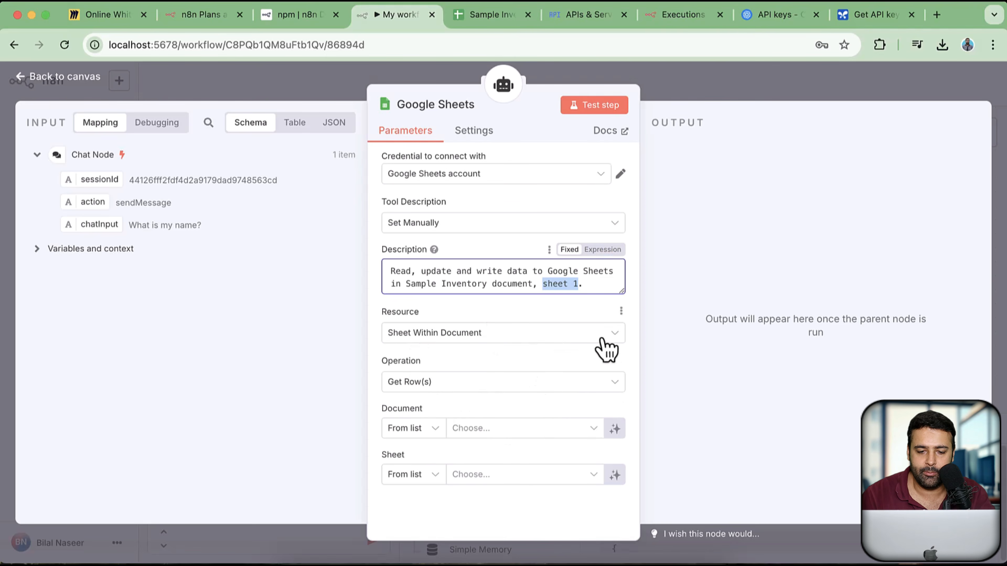
Step: Search the document list for "sample", choose Sample Inventory as the tool's document, and choose Sheet1 as its sheet
{"action": "left_click", "coordinate": [468, 434]}
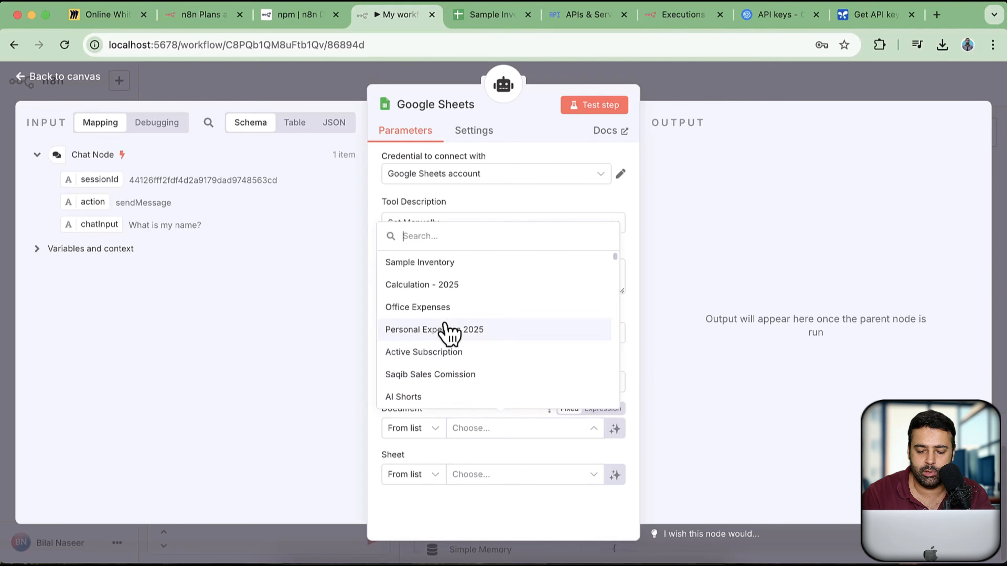
{"action": "type", "text": "sample"}
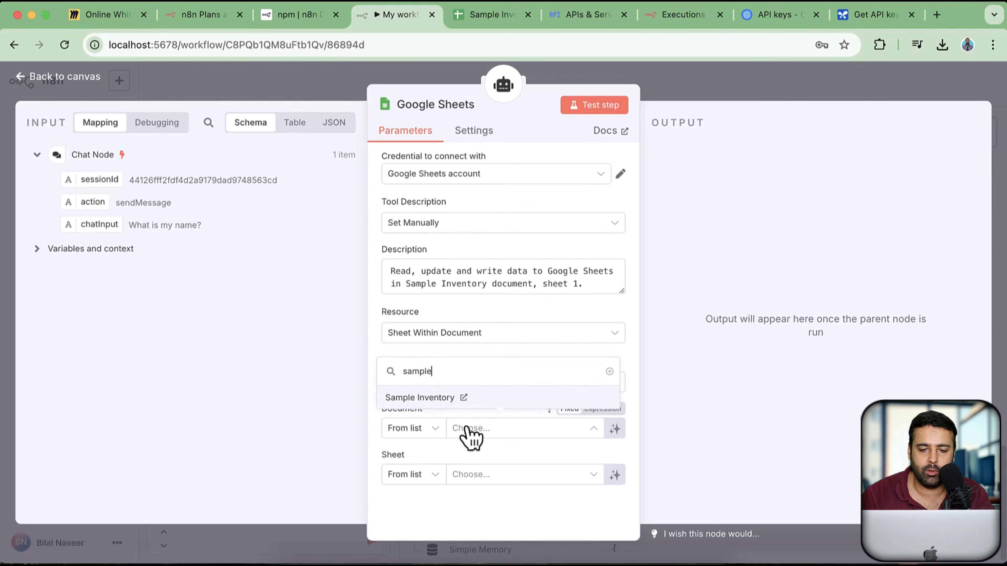
{"action": "left_click", "coordinate": [439, 399]}
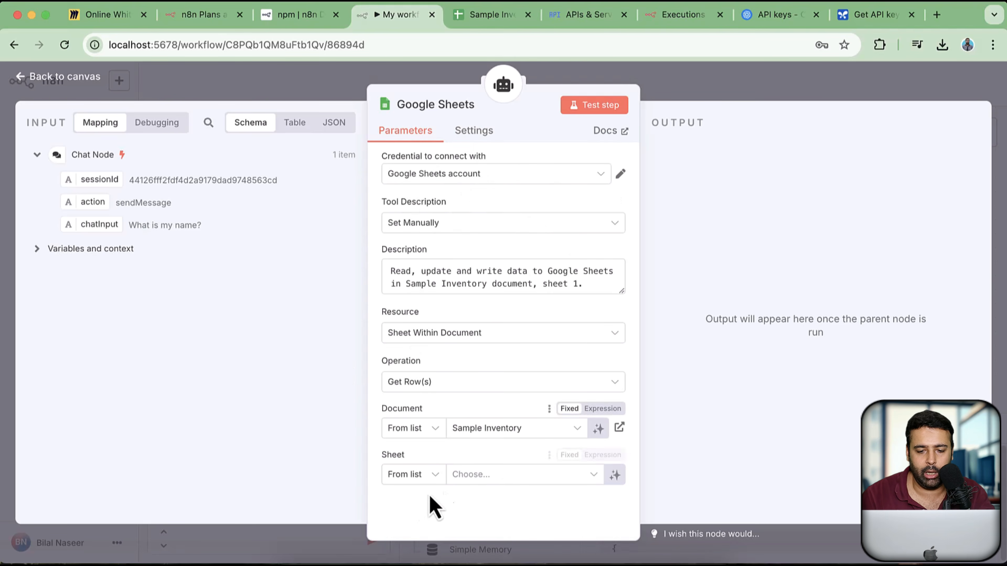
{"action": "left_click", "coordinate": [485, 481]}
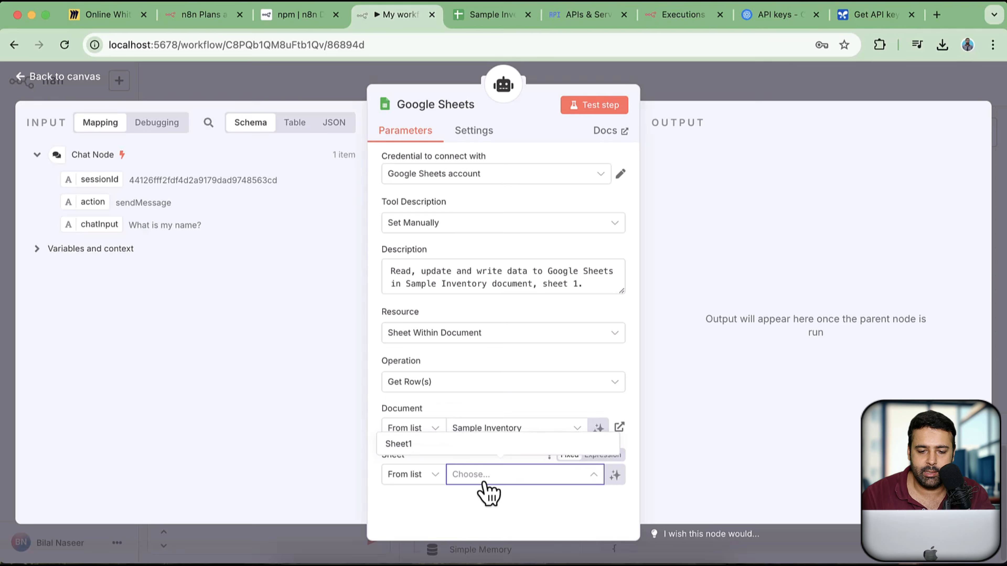
{"action": "left_click", "coordinate": [398, 444]}
{"action": "scroll", "coordinate": [537, 389], "scroll_direction": "down", "scroll_amount": 4}
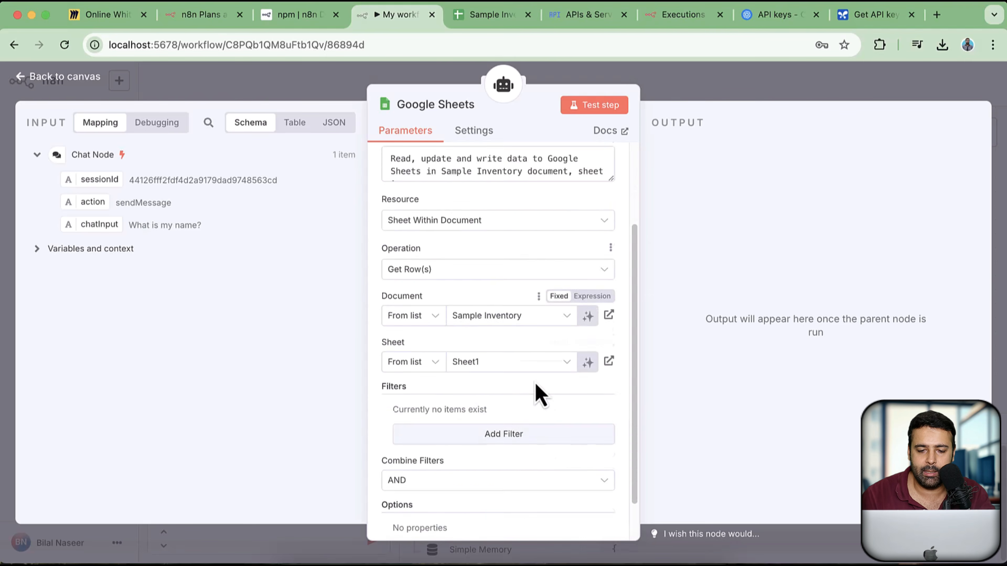
Step: Return to the canvas, clear the previous execution data and reset the chat session with "Hi how are you" entered as the new message
{"action": "left_click", "coordinate": [492, 315]}
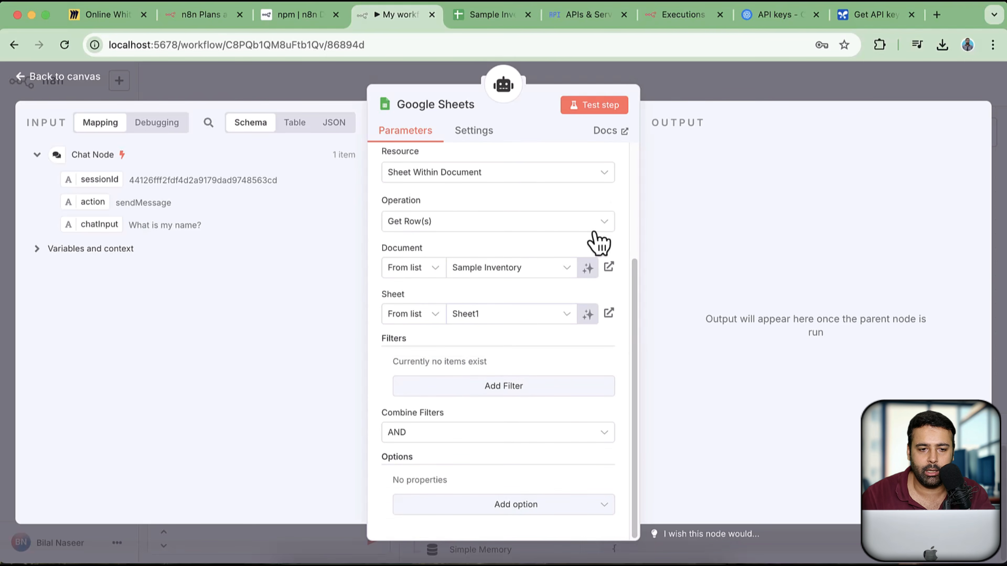
{"action": "left_click", "coordinate": [36, 80]}
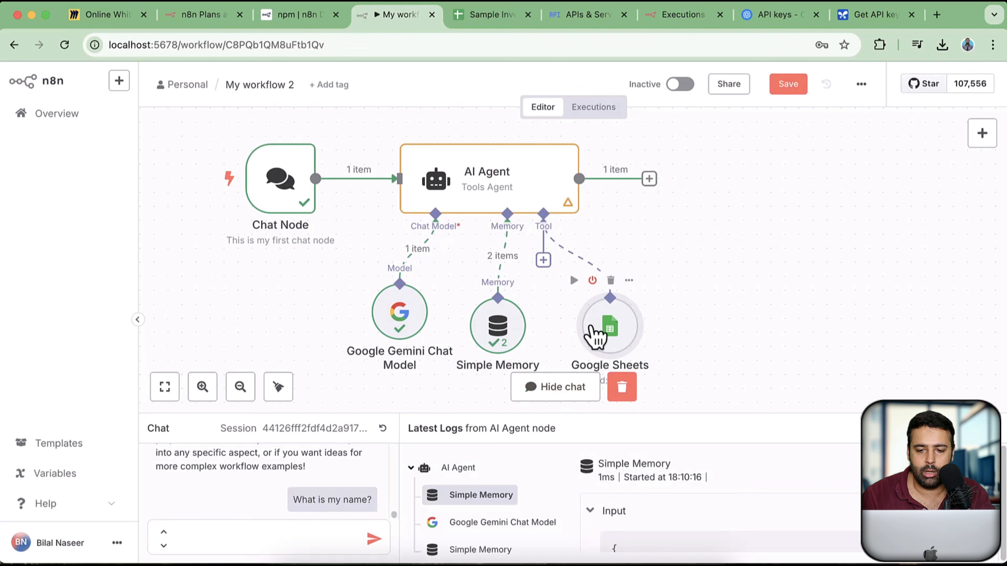
{"action": "left_click", "coordinate": [622, 391]}
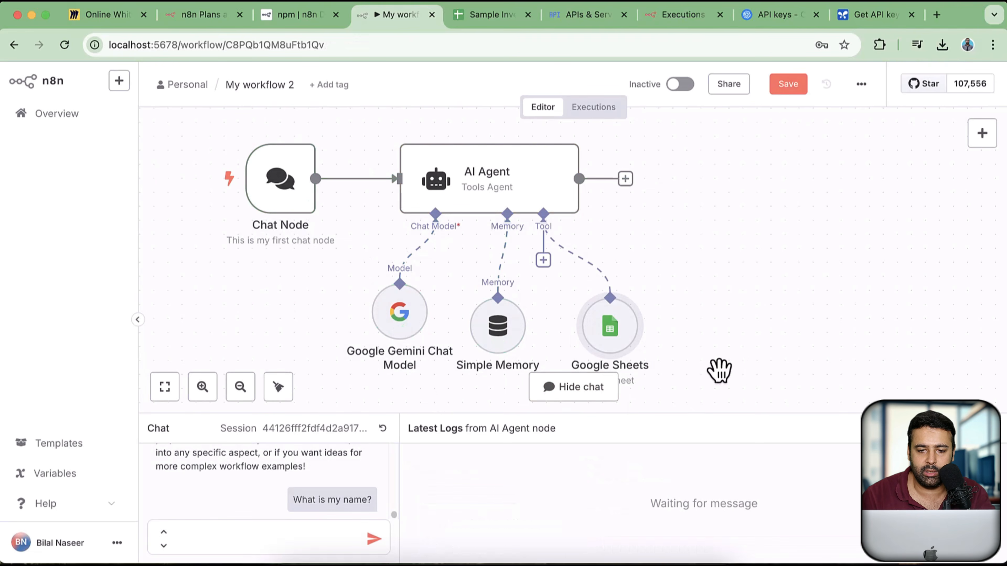
{"action": "left_click_drag", "start_coordinate": [719, 370], "coordinate": [749, 351]}
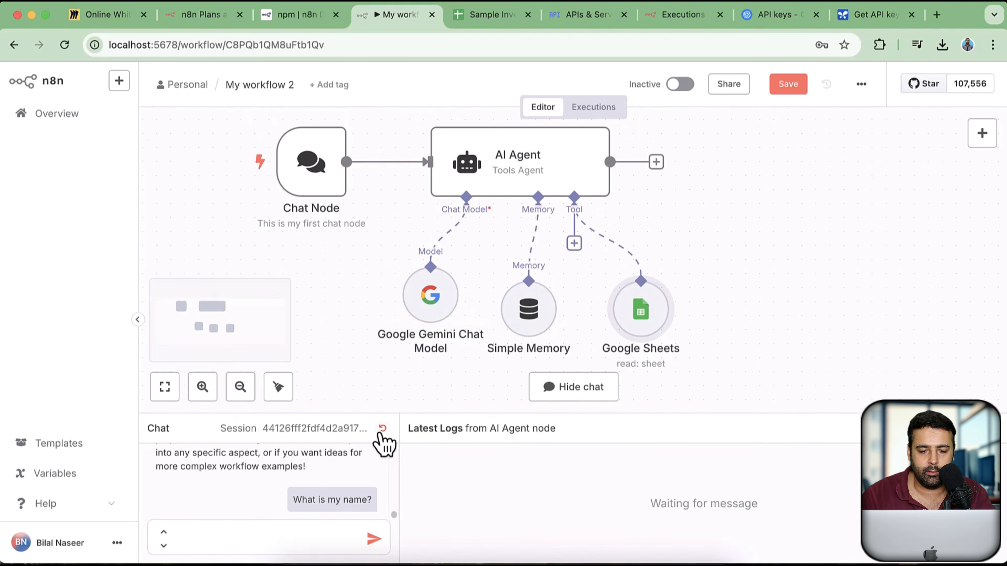
{"action": "left_click", "coordinate": [383, 428]}
{"action": "left_click_drag", "start_coordinate": [446, 407], "coordinate": [447, 371]}
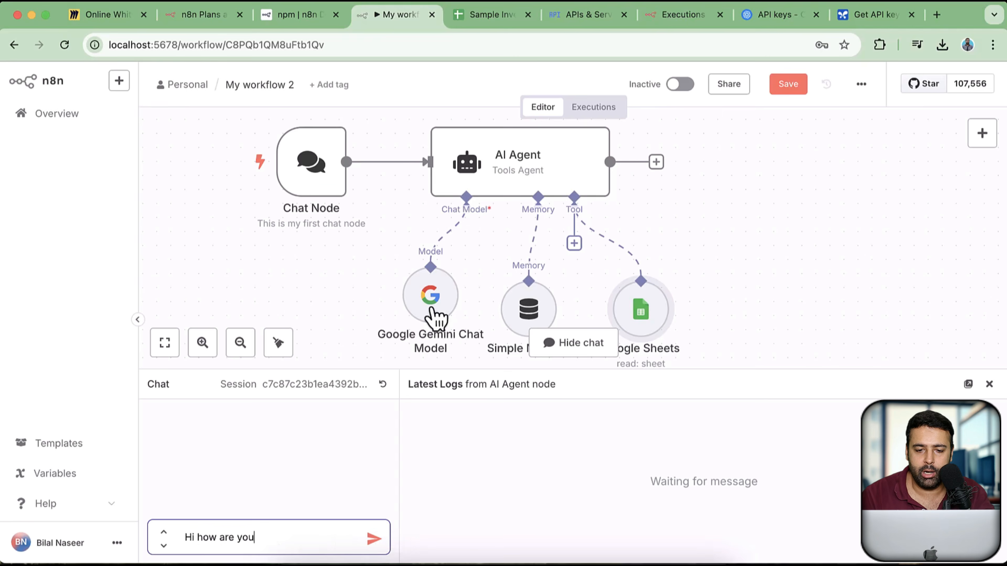
Step: Examine the list of models available in the Google Gemini Chat Model node, keep models/gemini-2.5-flash-preview-05-20 and return to the canvas
{"action": "double_click", "coordinate": [420, 296]}
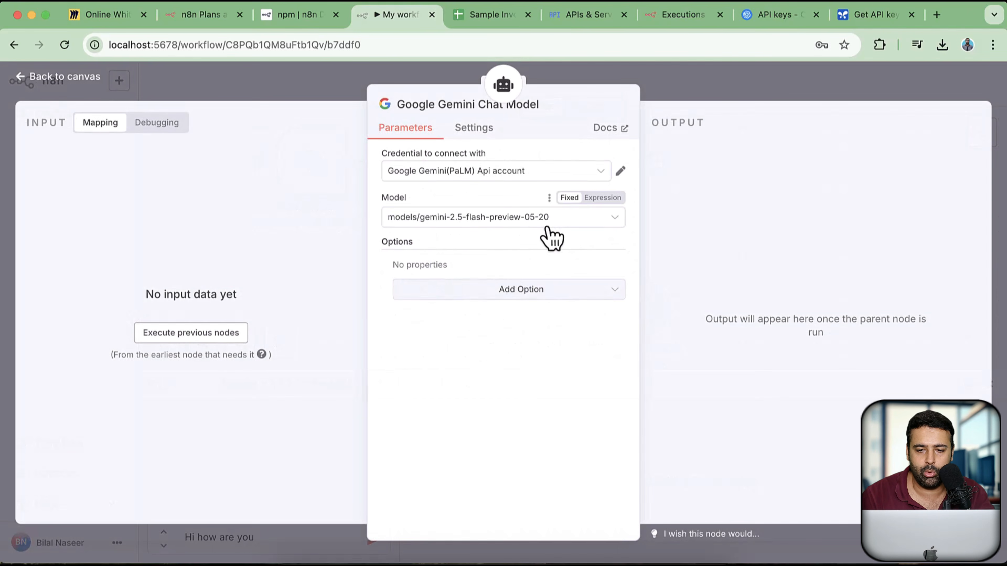
{"action": "left_click", "coordinate": [492, 224]}
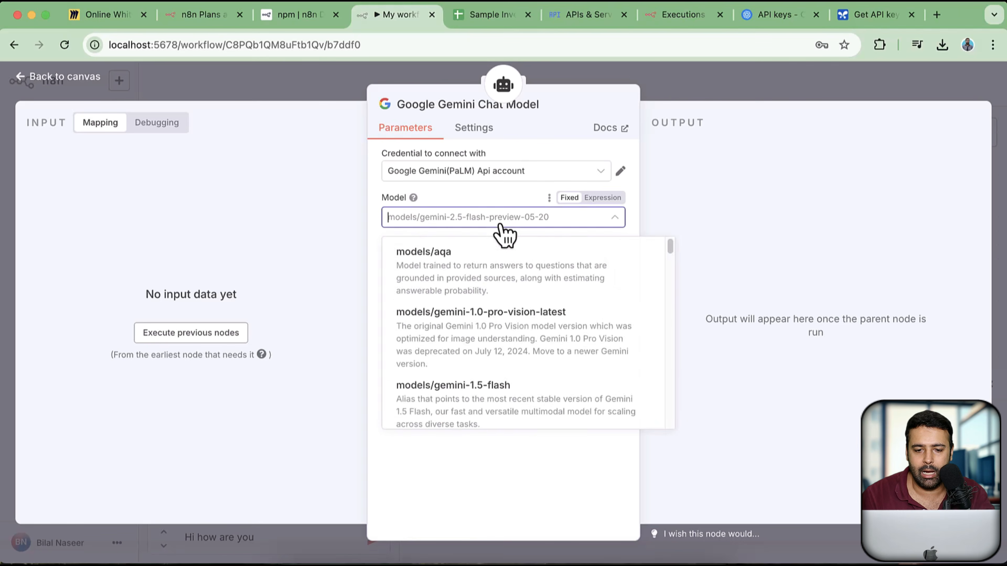
{"action": "scroll", "coordinate": [606, 317], "scroll_direction": "down", "scroll_amount": 10}
{"action": "scroll", "coordinate": [603, 282], "scroll_direction": "down", "scroll_amount": 2}
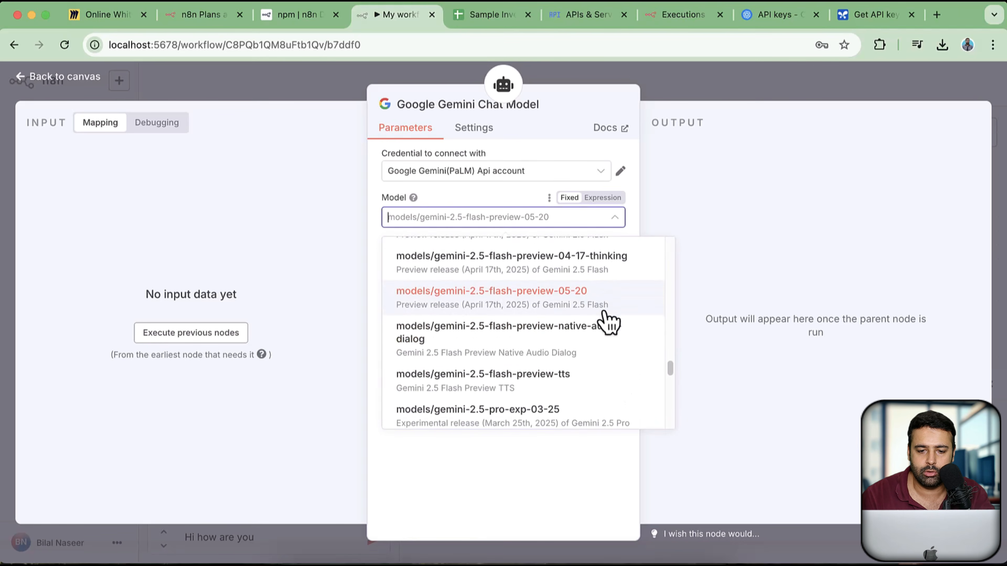
{"action": "scroll", "coordinate": [544, 297], "scroll_direction": "down", "scroll_amount": 4}
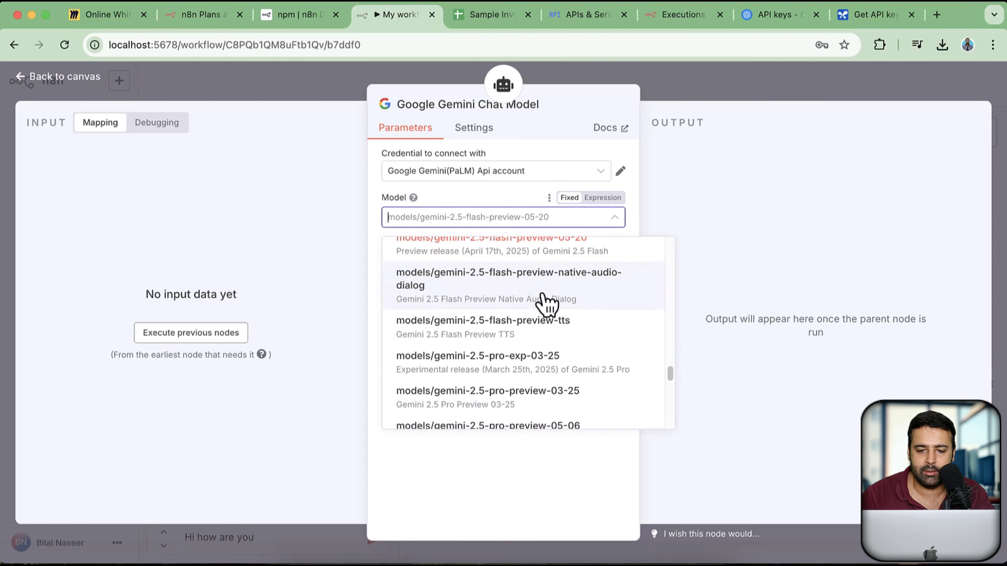
{"action": "scroll", "coordinate": [546, 303], "scroll_direction": "down", "scroll_amount": 5}
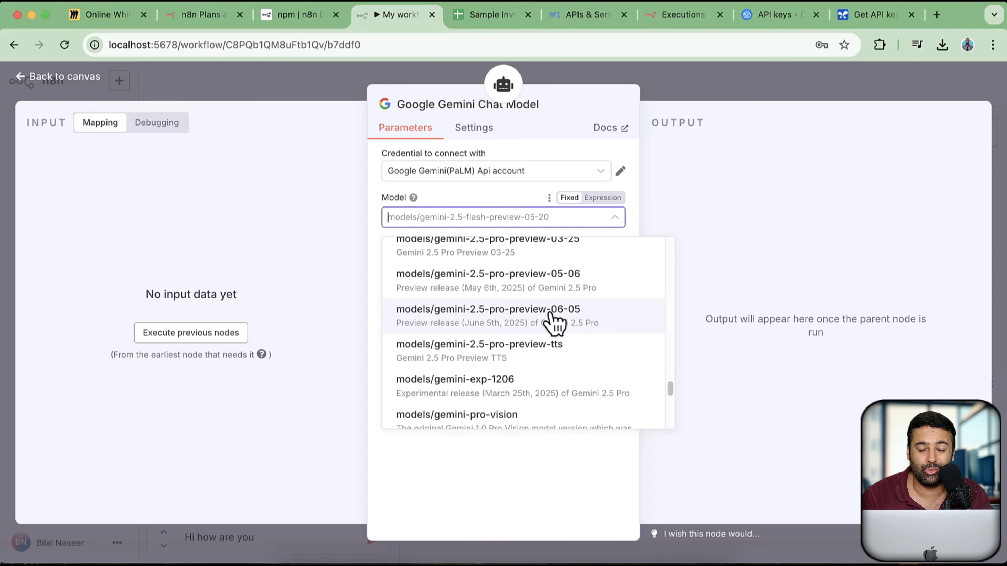
{"action": "scroll", "coordinate": [635, 381], "scroll_direction": "up", "scroll_amount": 5}
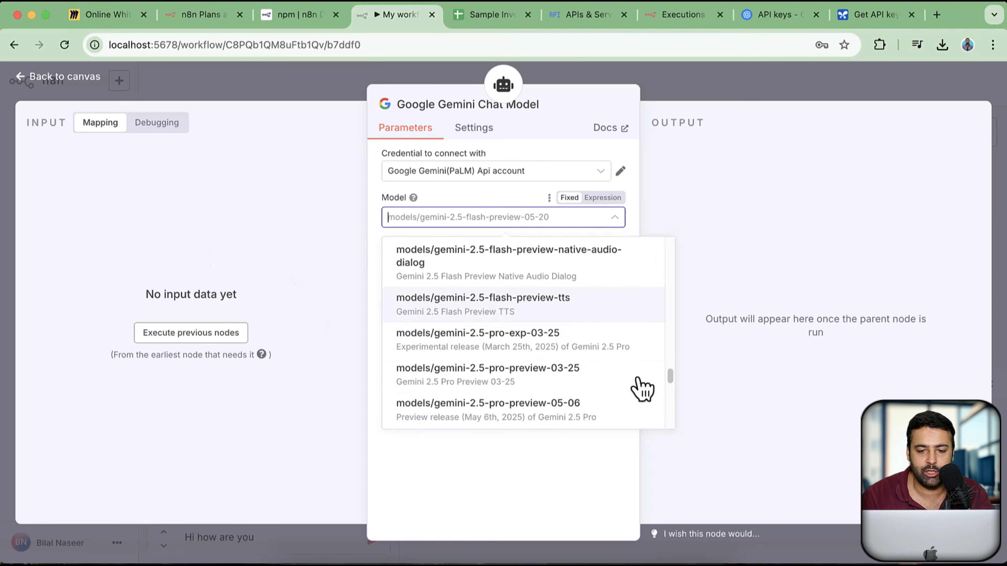
{"action": "scroll", "coordinate": [638, 343], "scroll_direction": "up", "scroll_amount": 3}
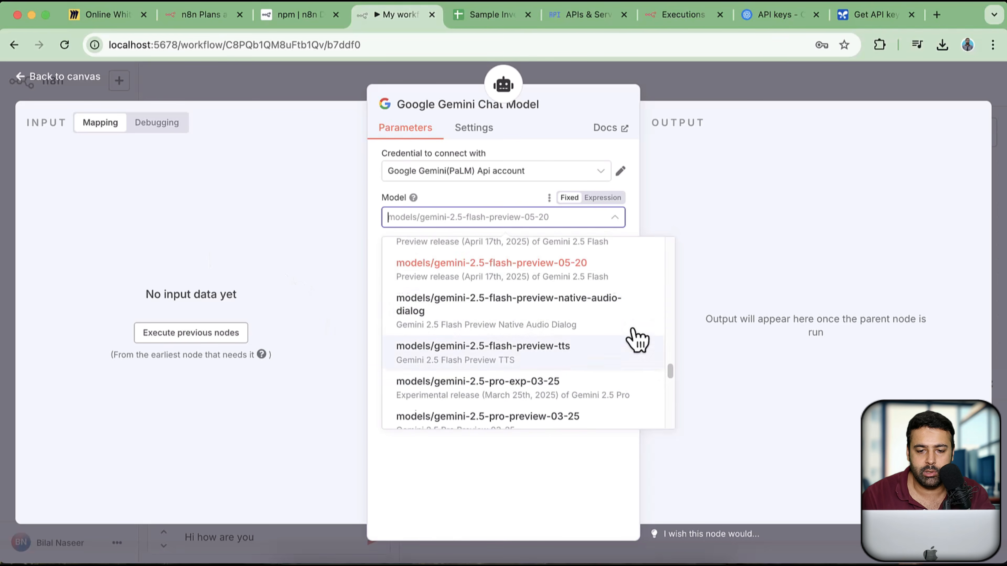
{"action": "left_click", "coordinate": [531, 282]}
{"action": "left_click", "coordinate": [57, 77]}
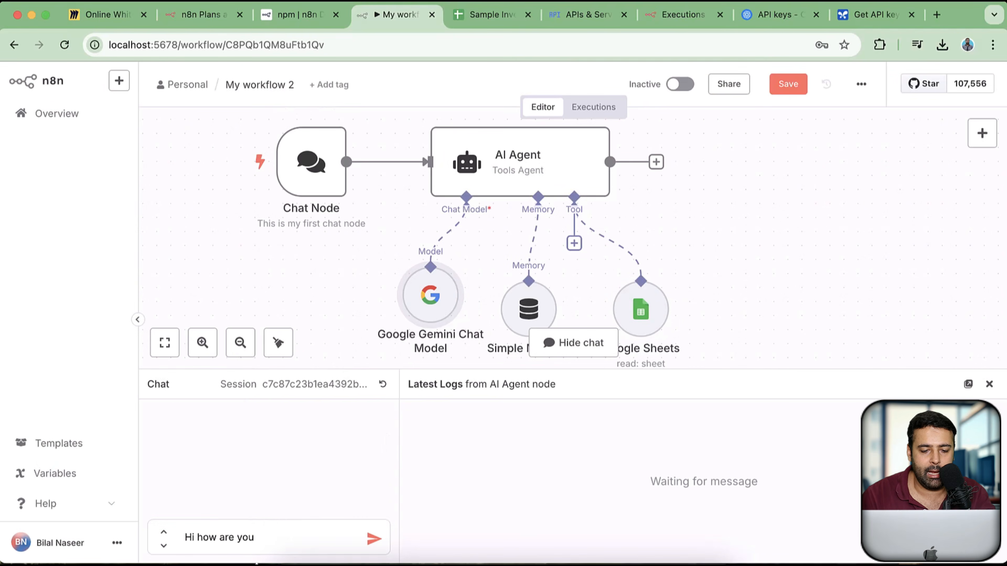
Step: Send the greeting, and the message "please check my inventory from google sheet and let me know if there is any product with 0 inventory"
{"action": "left_click", "coordinate": [373, 539]}
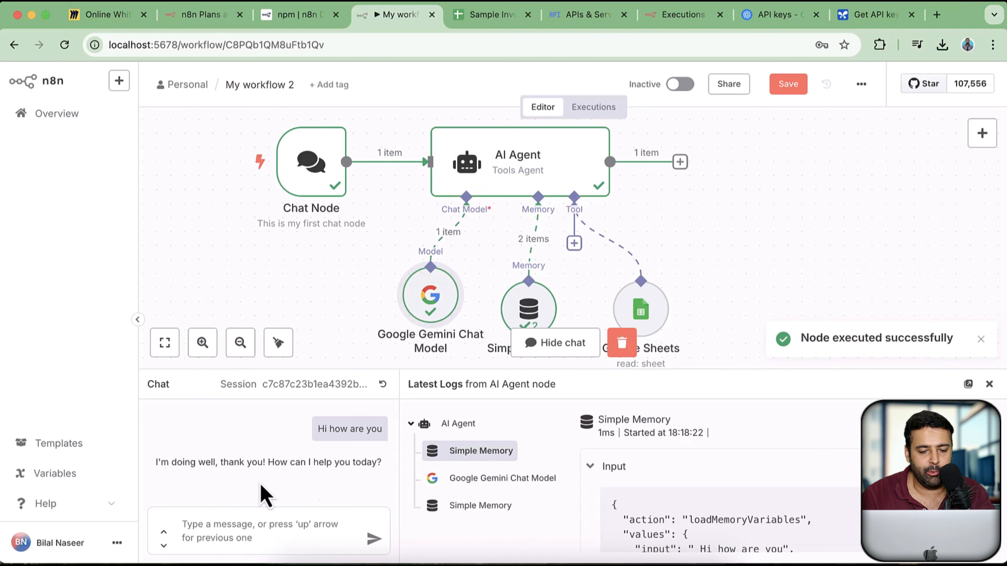
{"action": "left_click", "coordinate": [279, 529]}
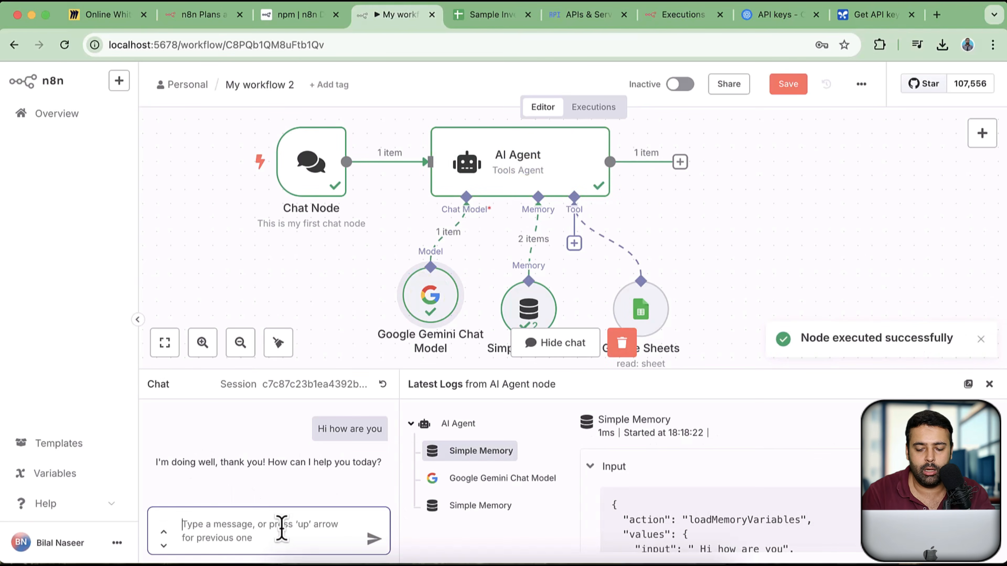
{"action": "type", "text": "please check my inve"}
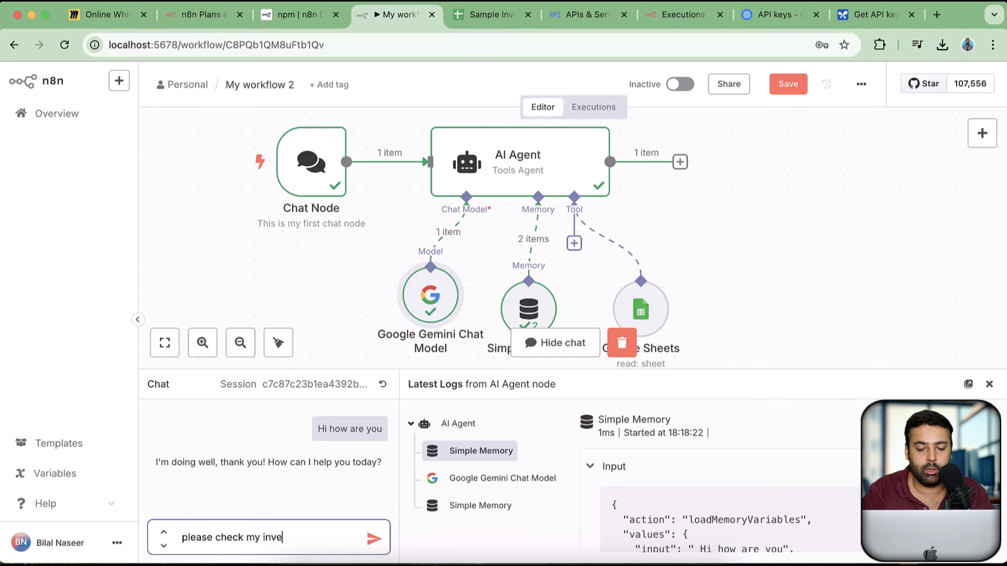
{"action": "type", "text": "google sheet and let me"}
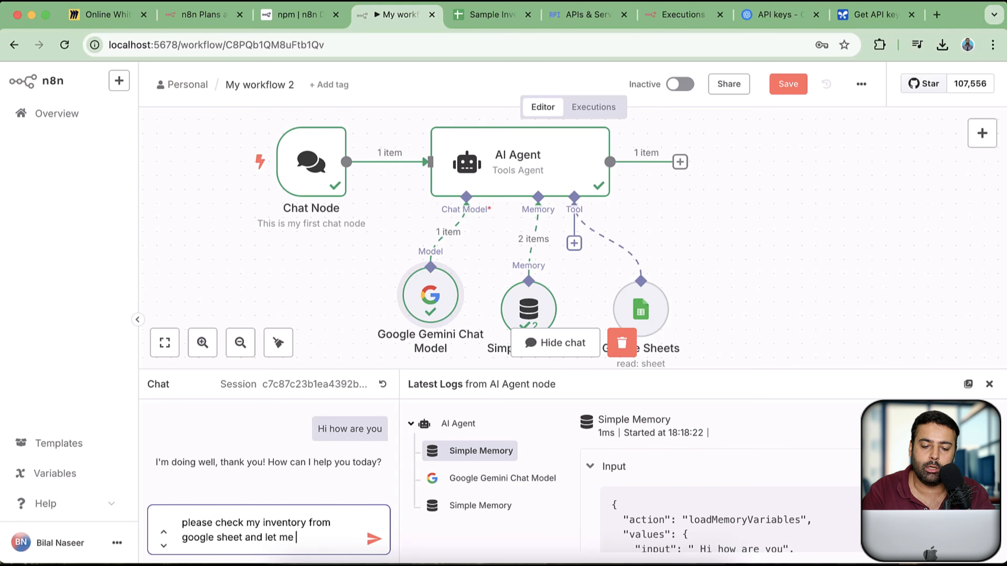
{"action": "type", "text": "th"}
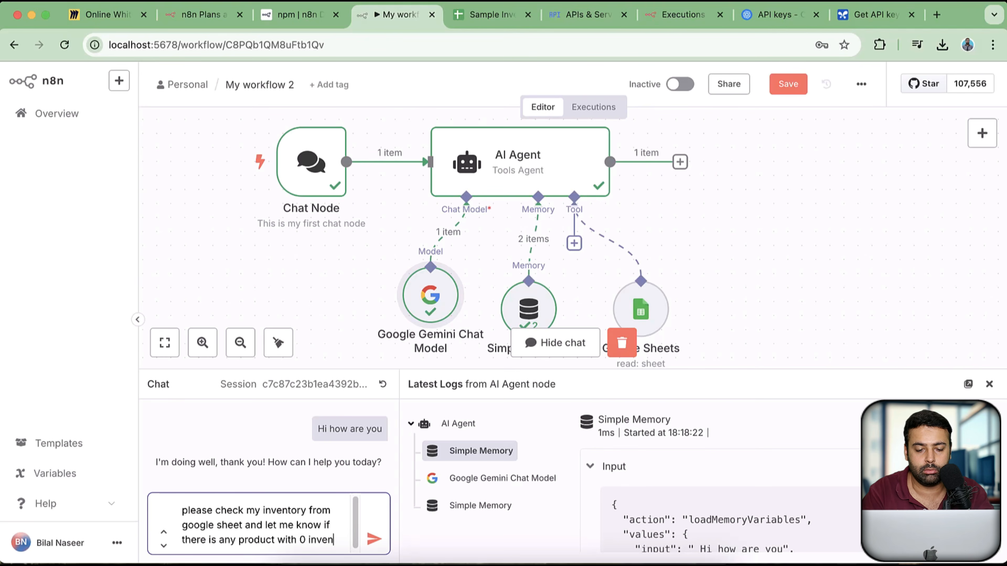
{"action": "type", "text": "tory"}
{"action": "key", "text": "Return"}
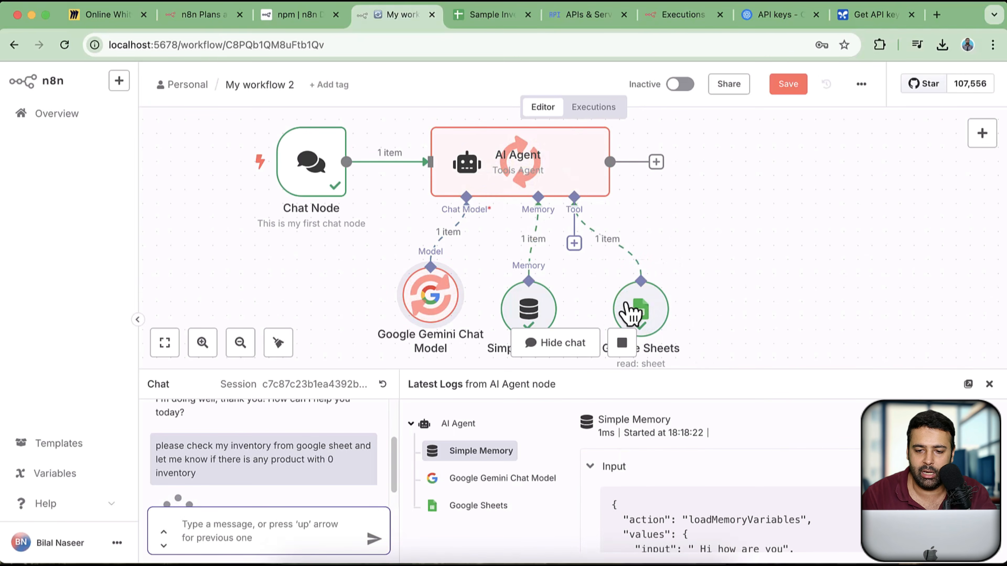
{"action": "left_click_drag", "start_coordinate": [733, 371], "coordinate": [737, 326]}
{"action": "left_click_drag", "start_coordinate": [392, 448], "coordinate": [394, 446]}
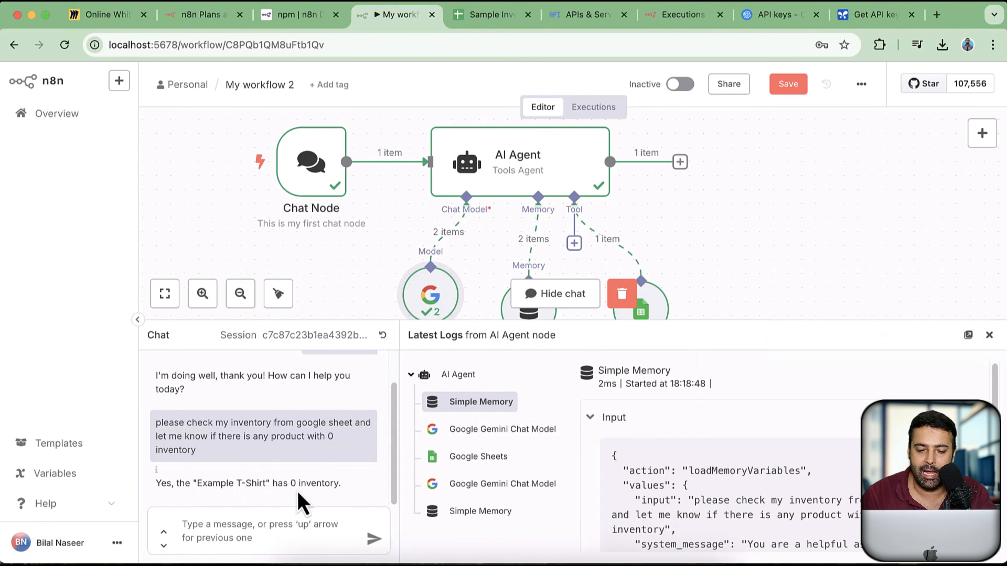
Step: Switch to the Sample Inventory spreadsheet and check the handle of its first product, in cell A2
{"action": "mouse_move", "coordinate": [601, 223]}
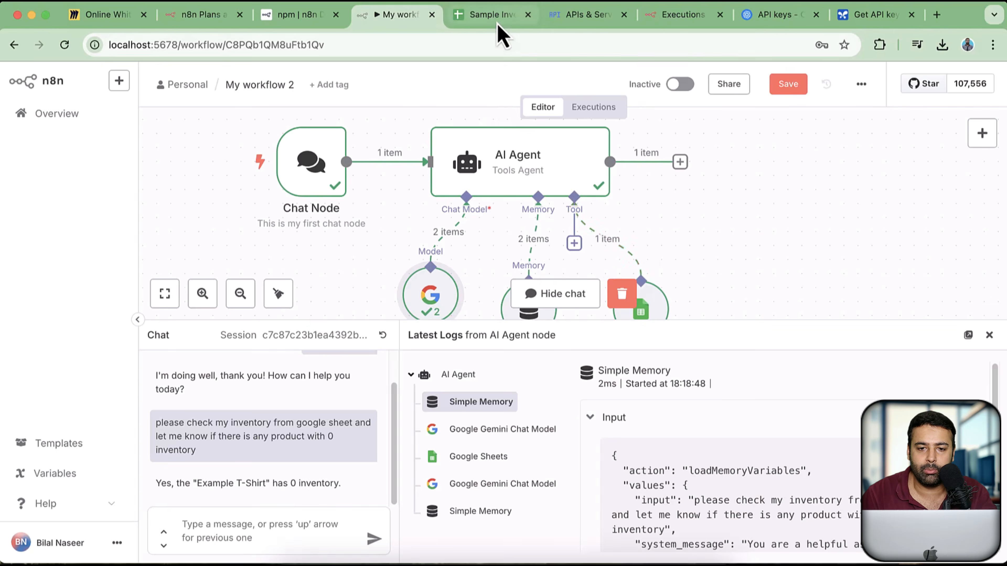
{"action": "left_click", "coordinate": [499, 16]}
{"action": "left_click", "coordinate": [381, 261]}
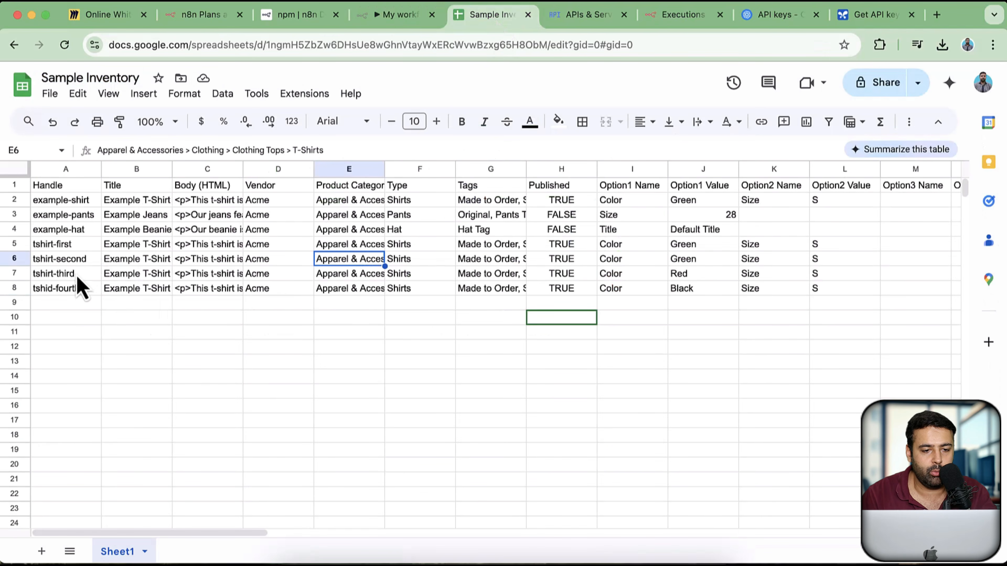
{"action": "left_click", "coordinate": [70, 207]}
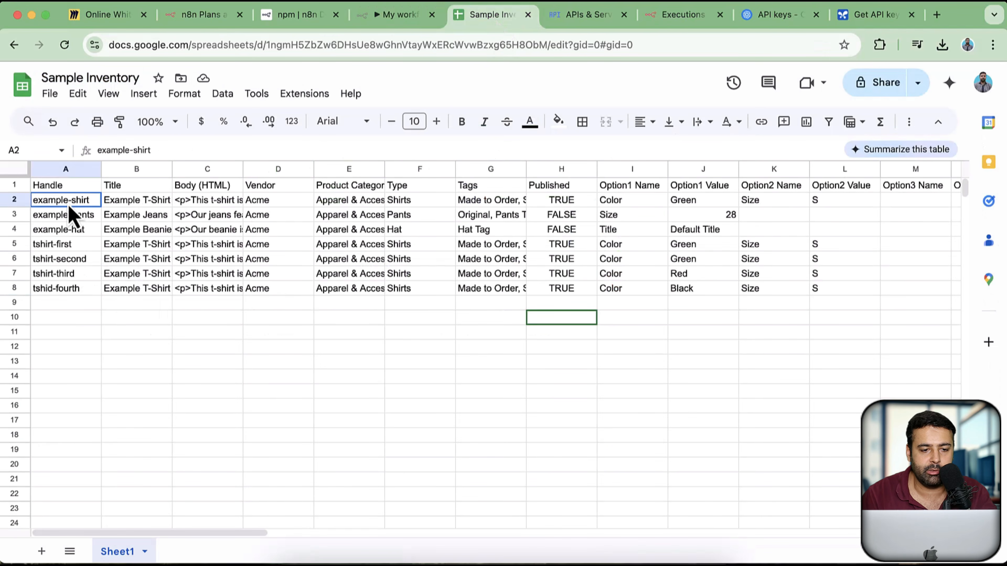
Step: Back in the n8n chat, ask the agent "What is row id of that product?" and highlight its reply
{"action": "left_click", "coordinate": [392, 15]}
{"action": "left_click", "coordinate": [271, 515]}
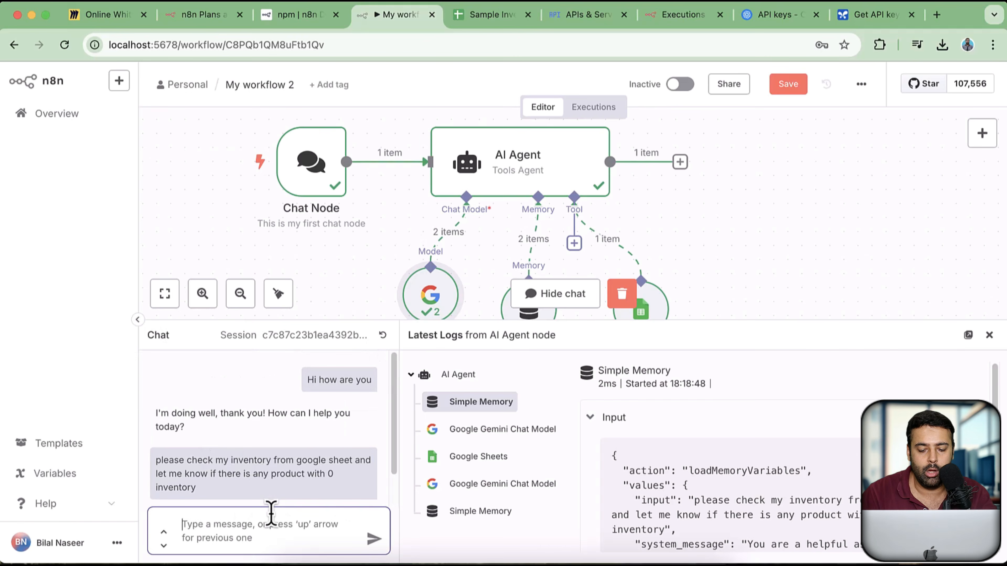
{"action": "type", "text": "W"}
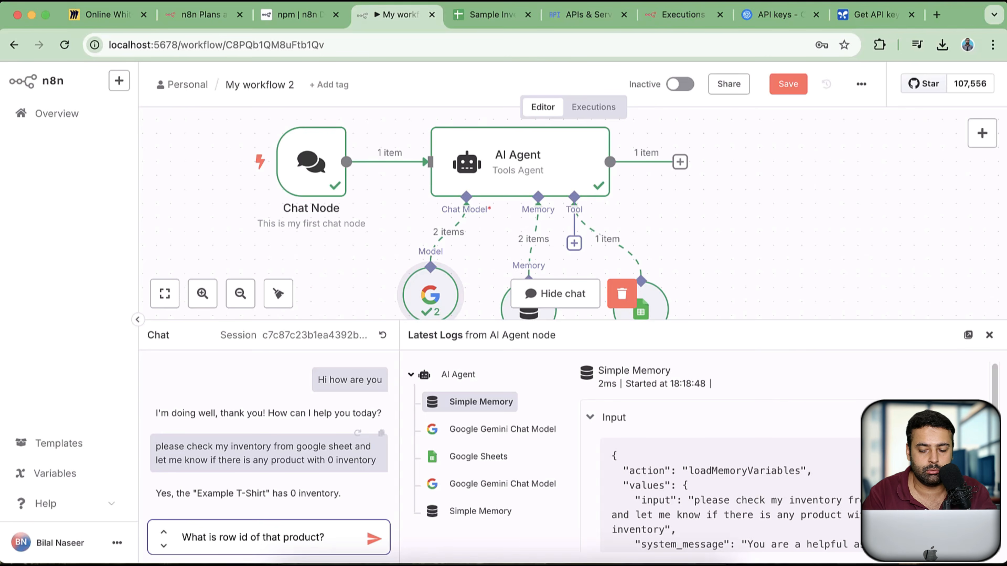
{"action": "key", "text": "Return"}
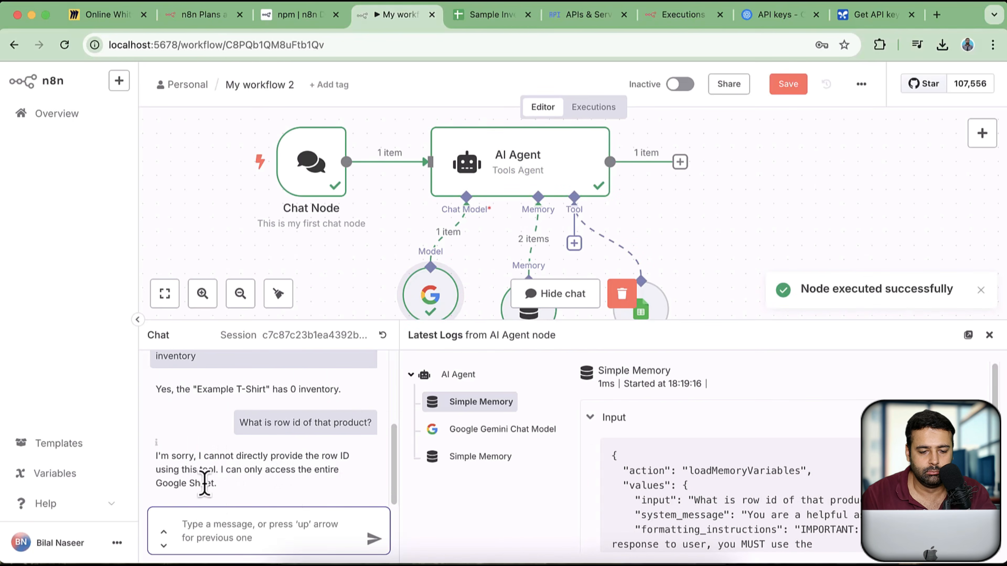
{"action": "left_click_drag", "start_coordinate": [214, 483], "coordinate": [156, 456]}
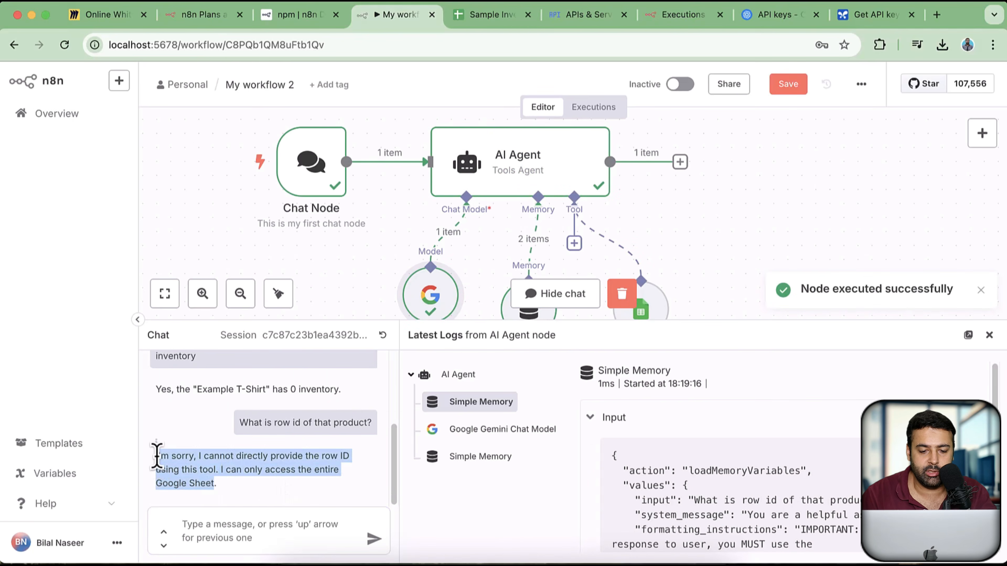
Step: Switch to the Sample Inventory spreadsheet and examine its product rows across the columns, from handle and title to inventory quantity and variant barcode
{"action": "left_click", "coordinate": [485, 16]}
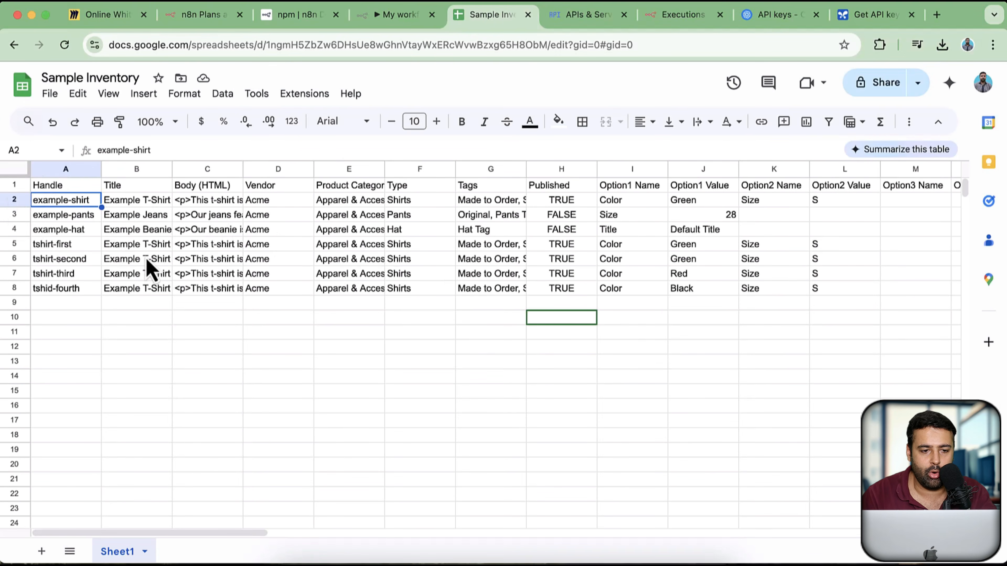
{"action": "left_click", "coordinate": [181, 258]}
{"action": "left_click", "coordinate": [75, 200]}
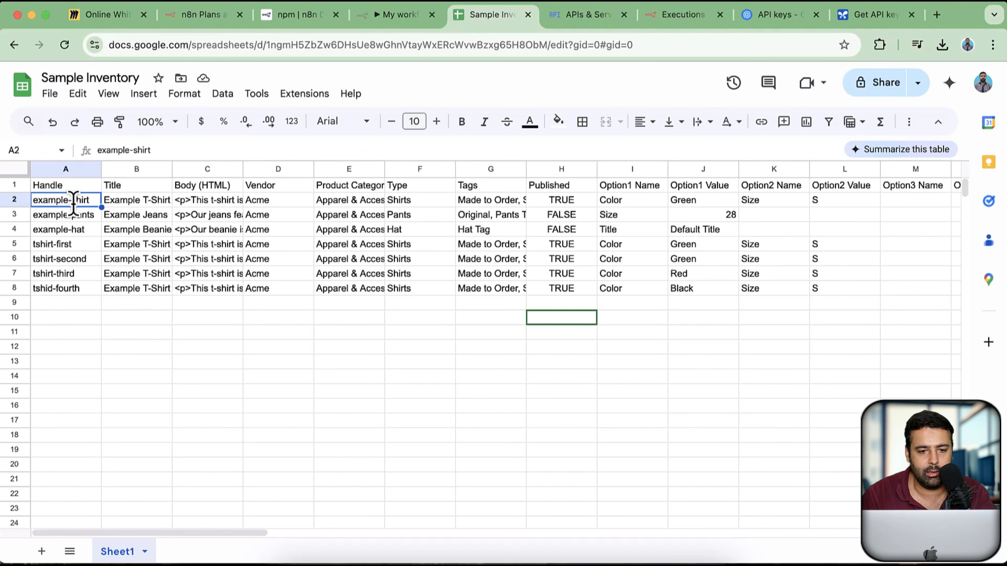
{"action": "key", "text": "Return"}
{"action": "key", "text": "Tab"}
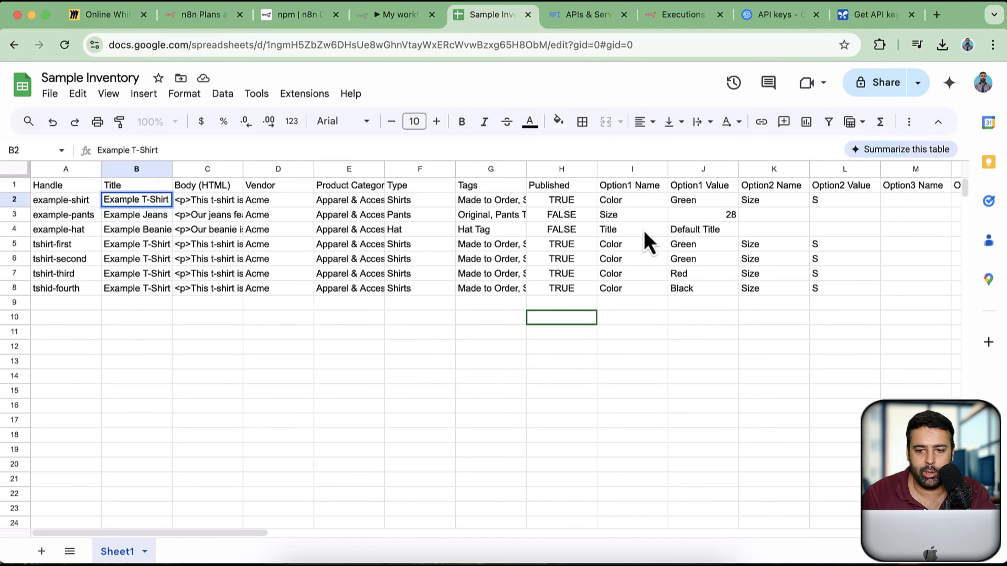
{"action": "key", "text": "Return"}
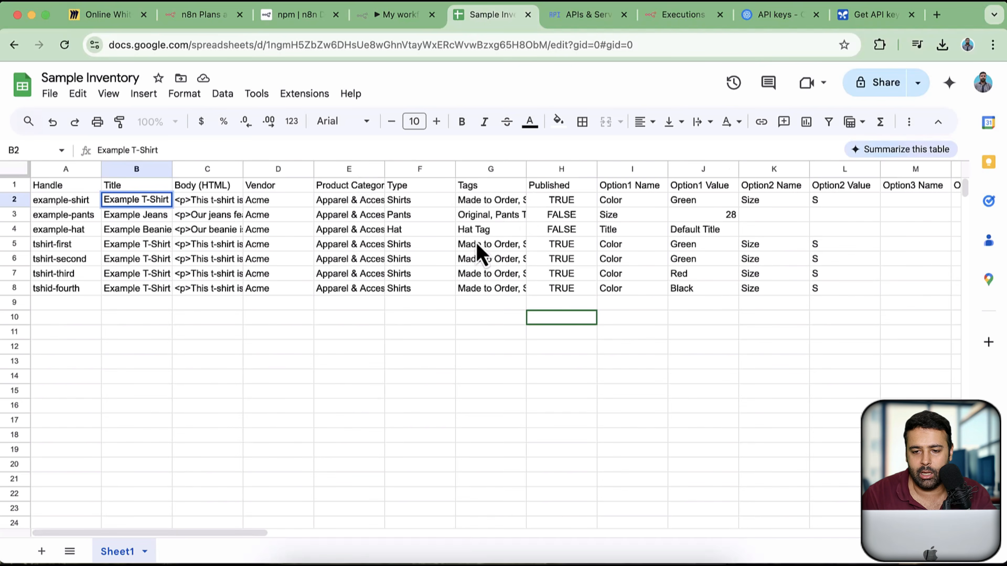
{"action": "scroll", "coordinate": [481, 254], "scroll_direction": "right", "scroll_amount": 5}
{"action": "scroll", "coordinate": [482, 254], "scroll_direction": "right", "scroll_amount": 7}
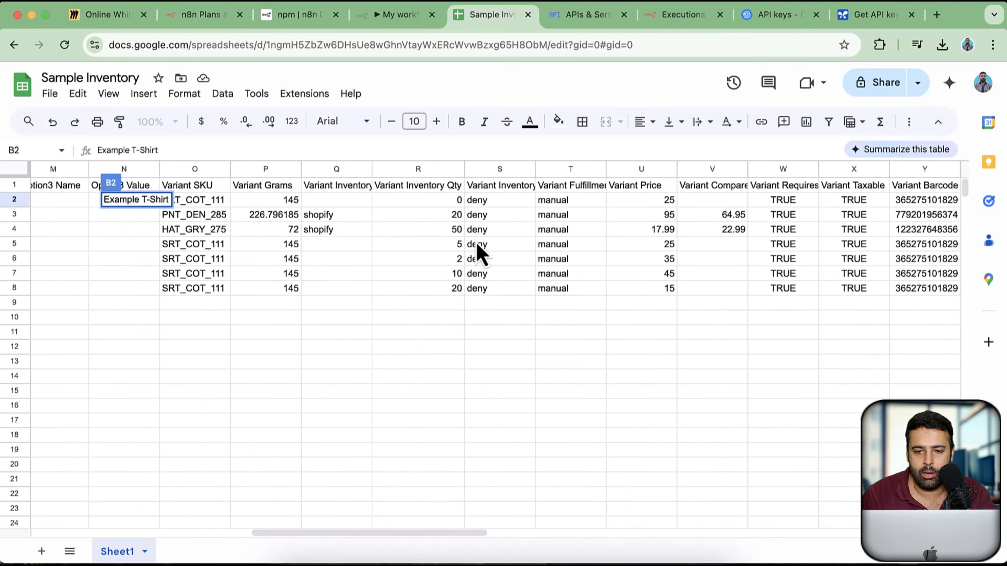
{"action": "left_click", "coordinate": [475, 230]}
{"action": "scroll", "coordinate": [499, 225], "scroll_direction": "right", "scroll_amount": 7}
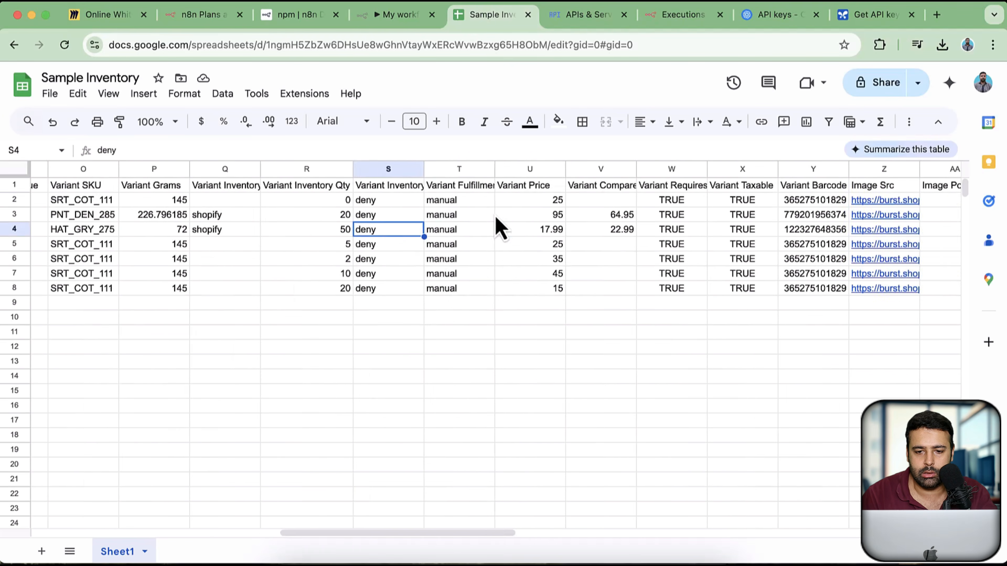
{"action": "scroll", "coordinate": [500, 228], "scroll_direction": "right", "scroll_amount": 2}
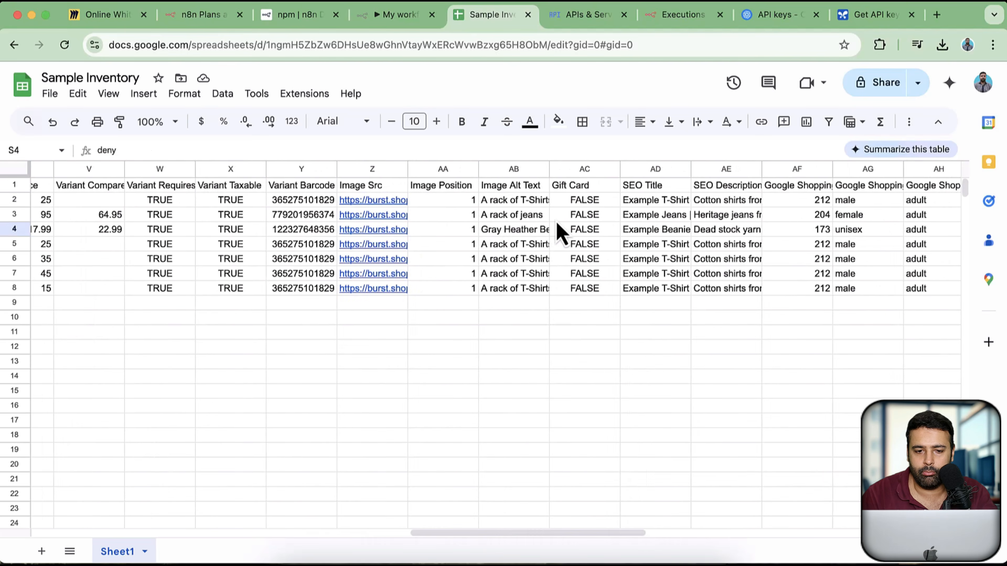
{"action": "left_click", "coordinate": [319, 201]}
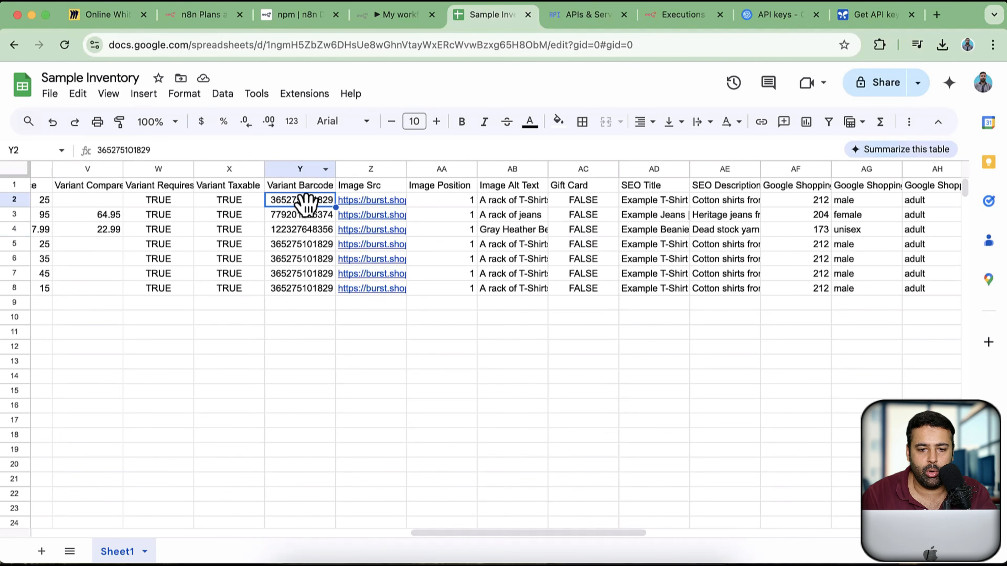
Step: Back in the n8n chat, ask the agent "What is the barcode of the product with 0 inventory?"
{"action": "left_click", "coordinate": [365, 17]}
{"action": "left_click", "coordinate": [326, 527]}
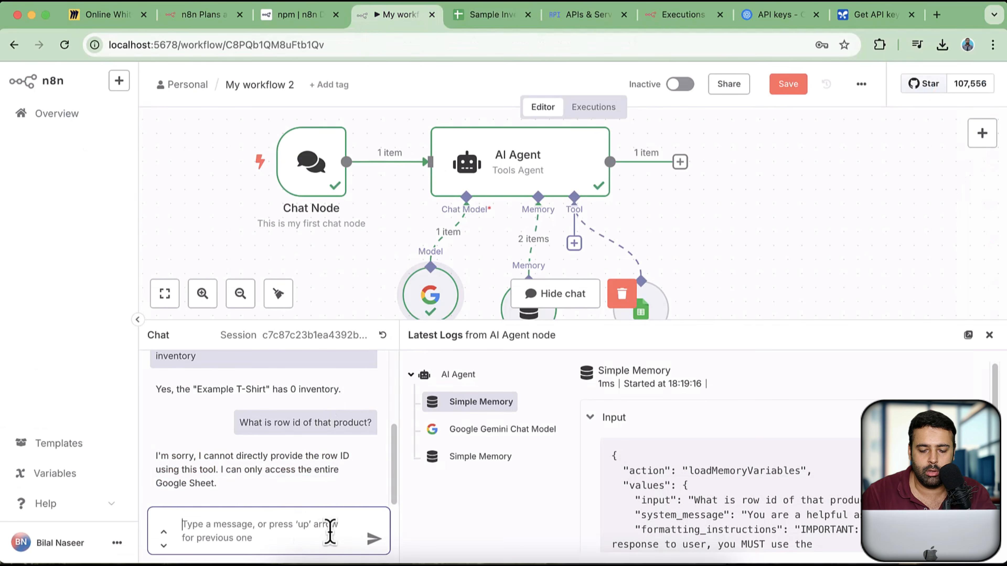
{"action": "type", "text": "What is the barcode"}
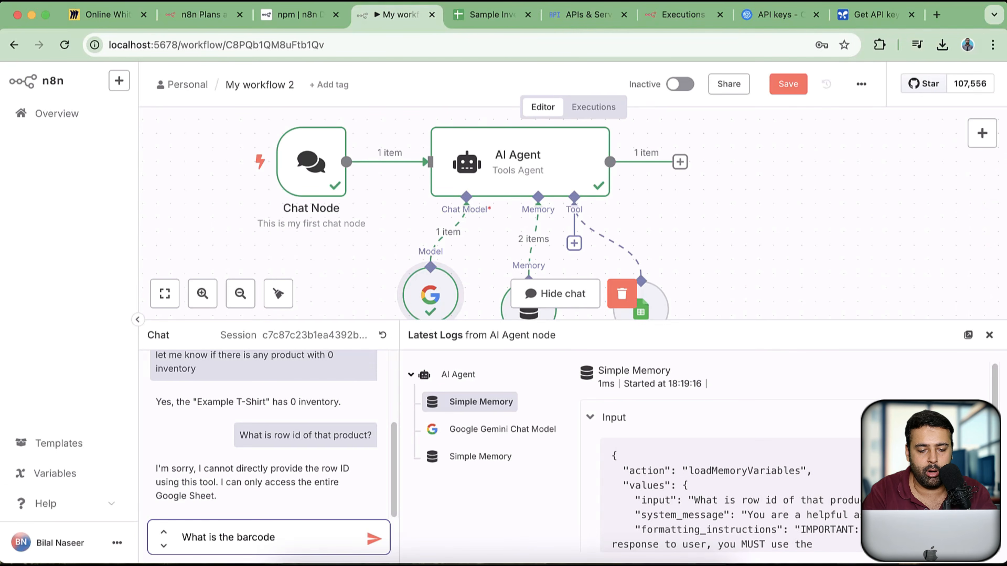
{"action": "type", "text": "t with 0 inventory?"}
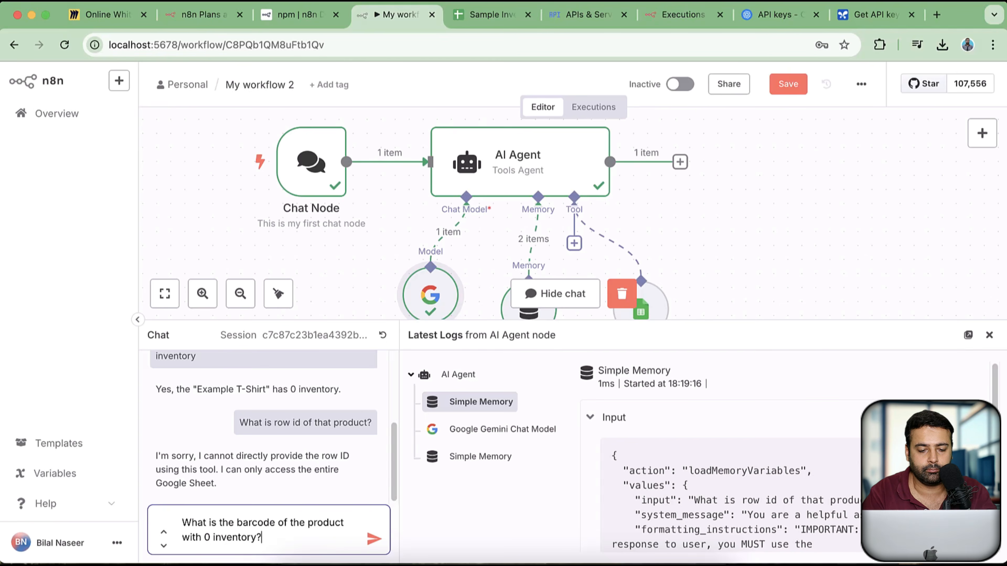
{"action": "key", "text": "Return"}
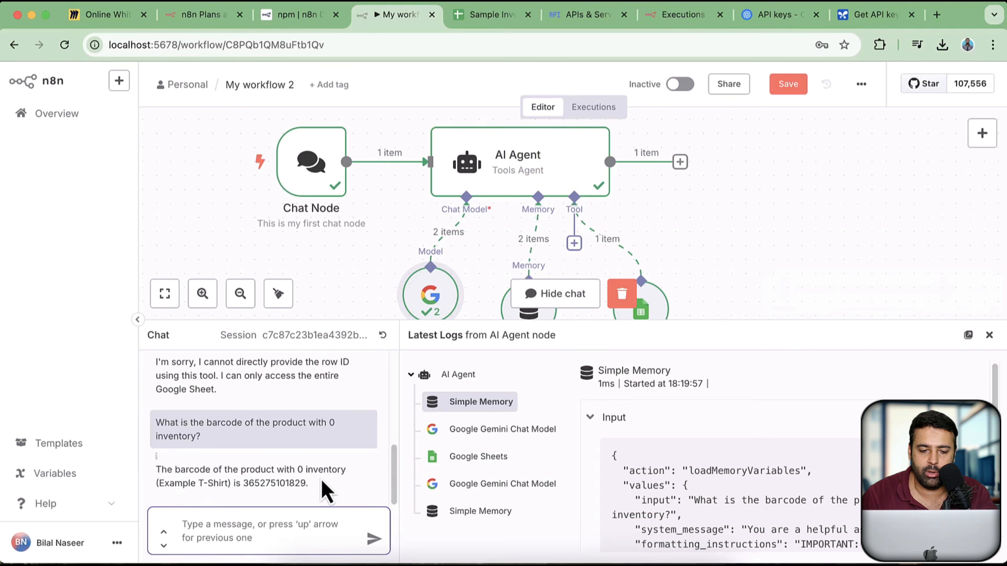
Step: Copy the barcode from the agent's reply and search for it in the Sample Inventory spreadsheet
{"action": "left_click_drag", "start_coordinate": [159, 484], "coordinate": [221, 484]}
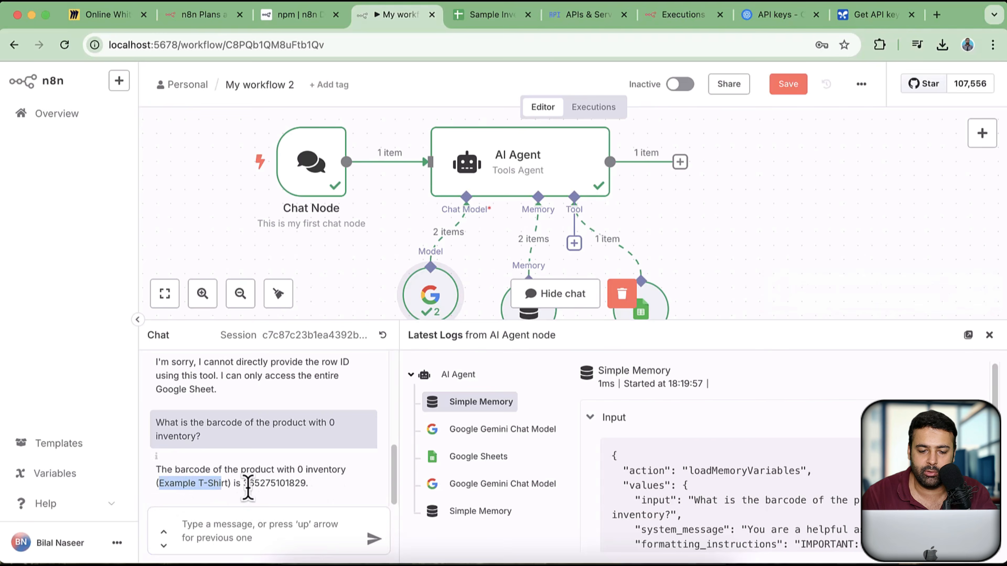
{"action": "double_click", "coordinate": [248, 486]}
{"action": "key", "text": "ctrl+c"}
{"action": "left_click", "coordinate": [496, 16]}
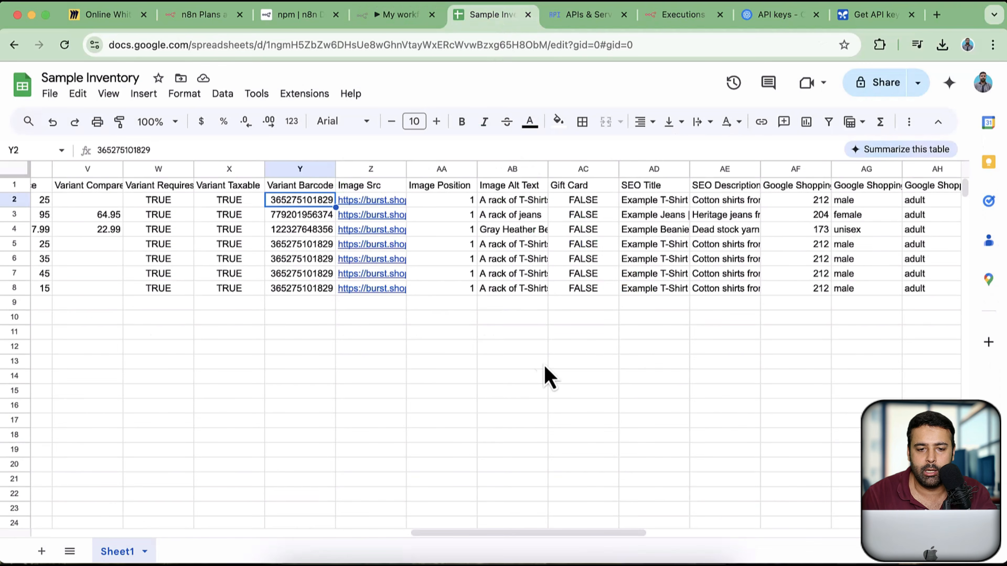
{"action": "key", "text": "ctrl+f"}
{"action": "key", "text": "ctrl+v"}
{"action": "left_click", "coordinate": [372, 334]}
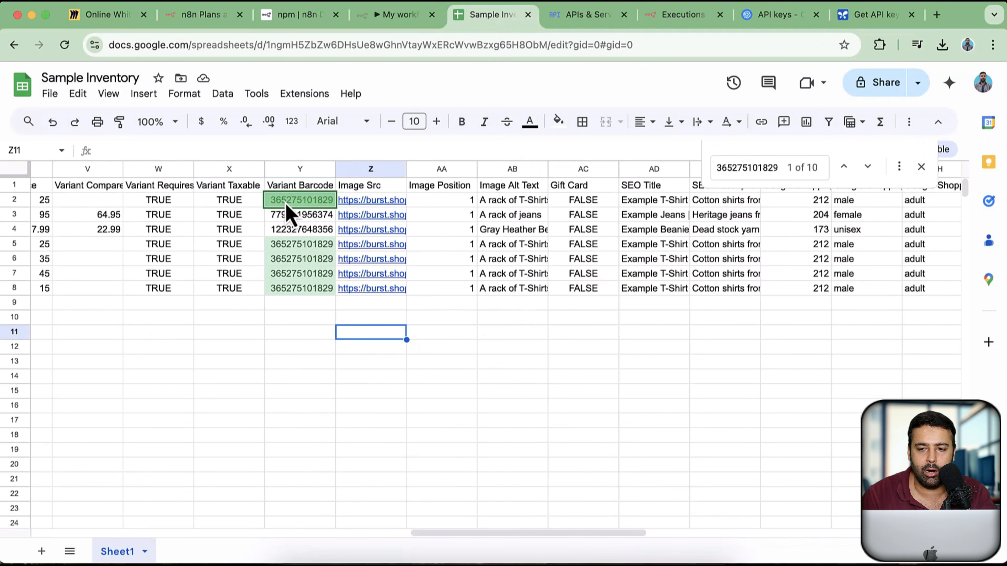
Step: Compare the matching Variant Barcode rows with their SKU and inventory quantity columns, and close the search
{"action": "left_click_drag", "start_coordinate": [299, 245], "coordinate": [299, 289]}
{"action": "left_click", "coordinate": [327, 324]}
{"action": "scroll", "coordinate": [395, 351], "scroll_direction": "left", "scroll_amount": 10}
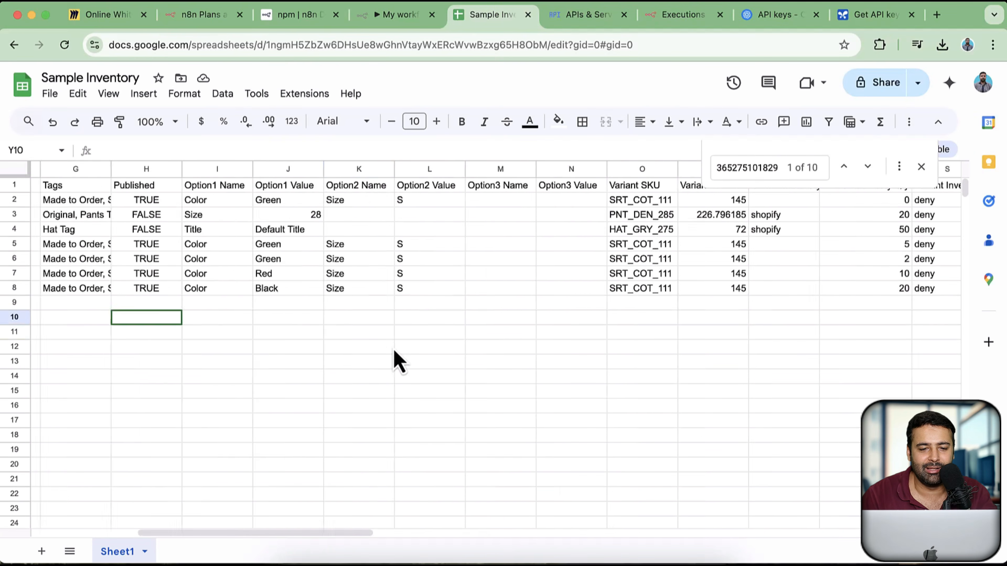
{"action": "scroll", "coordinate": [395, 351], "scroll_direction": "right", "scroll_amount": 5}
{"action": "scroll", "coordinate": [394, 348], "scroll_direction": "right", "scroll_amount": 2}
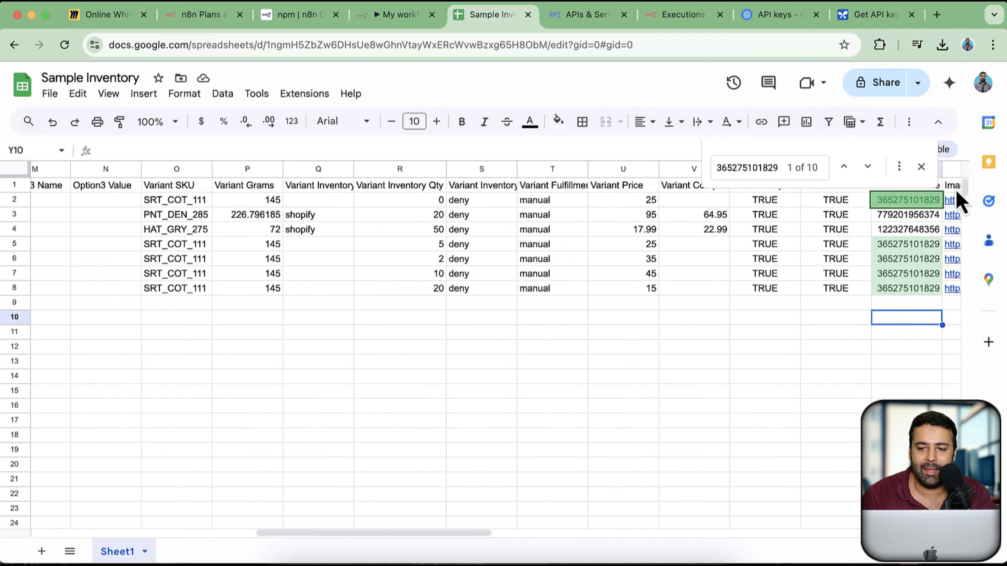
{"action": "left_click", "coordinate": [921, 166]}
Step: Return to My workflow 2 in n8n and shrink the chat and log area to give the canvas more room
{"action": "left_click", "coordinate": [200, 15]}
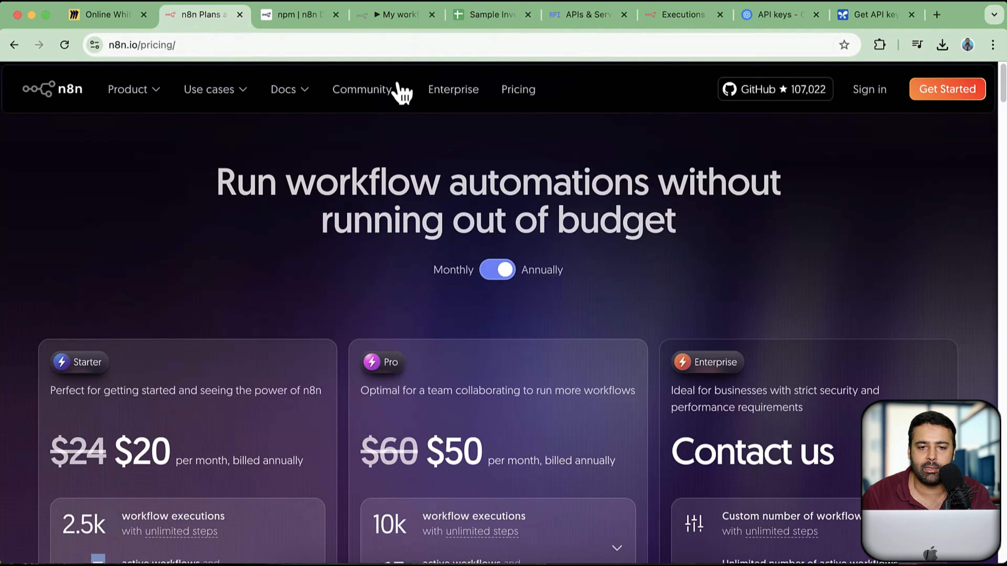
{"action": "left_click", "coordinate": [295, 16]}
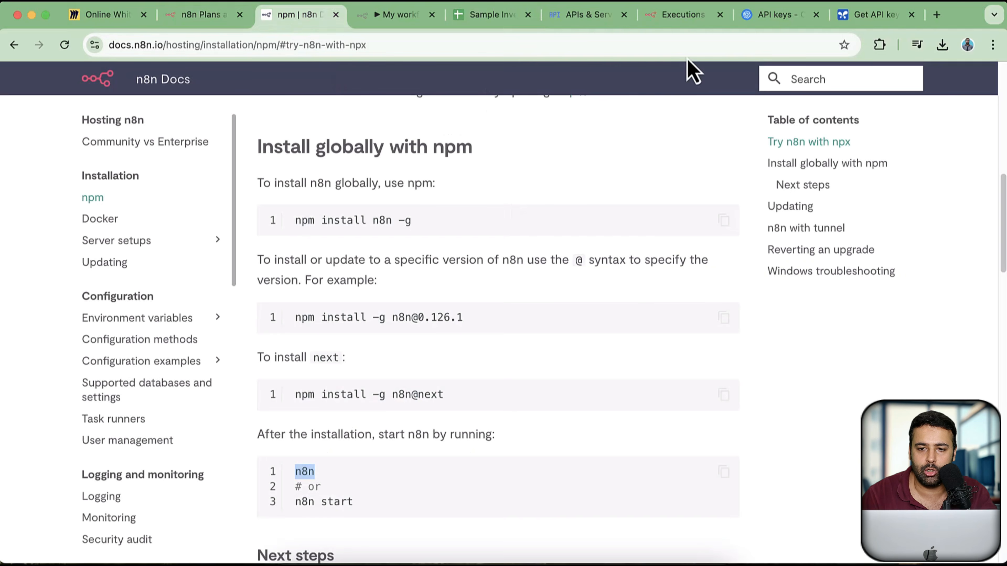
{"action": "left_click", "coordinate": [681, 16]}
{"action": "left_click", "coordinate": [397, 15]}
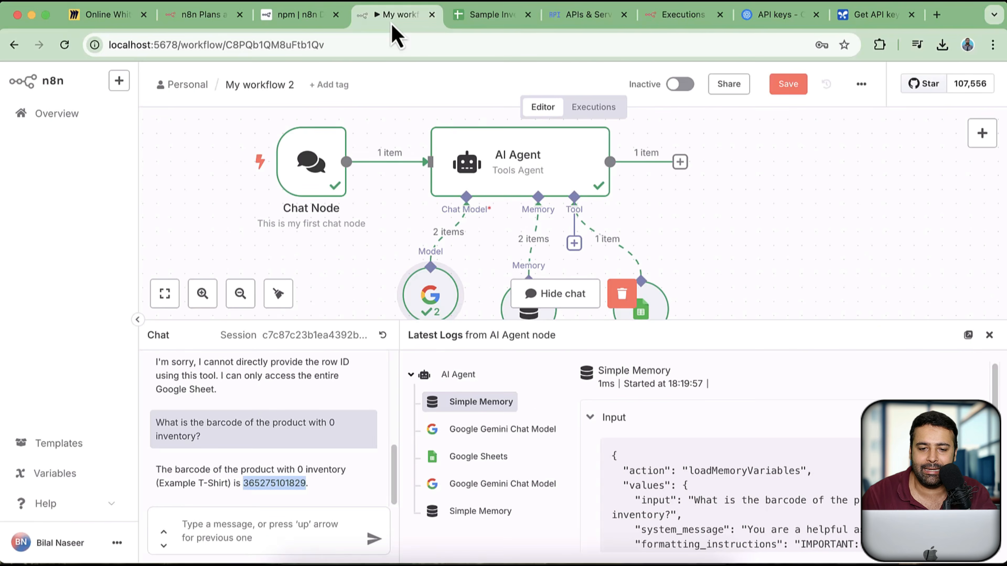
{"action": "left_click_drag", "start_coordinate": [860, 325], "coordinate": [856, 396]}
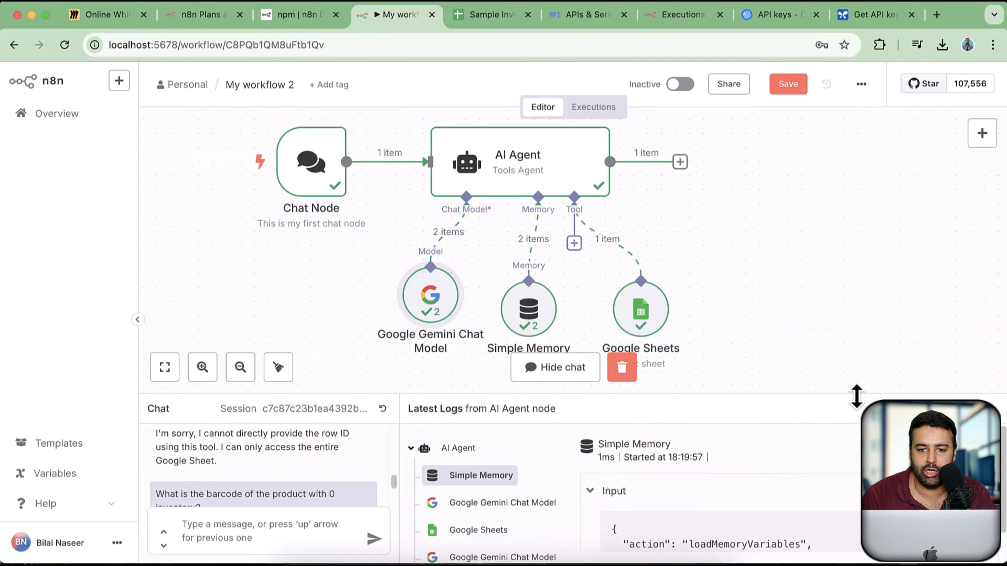
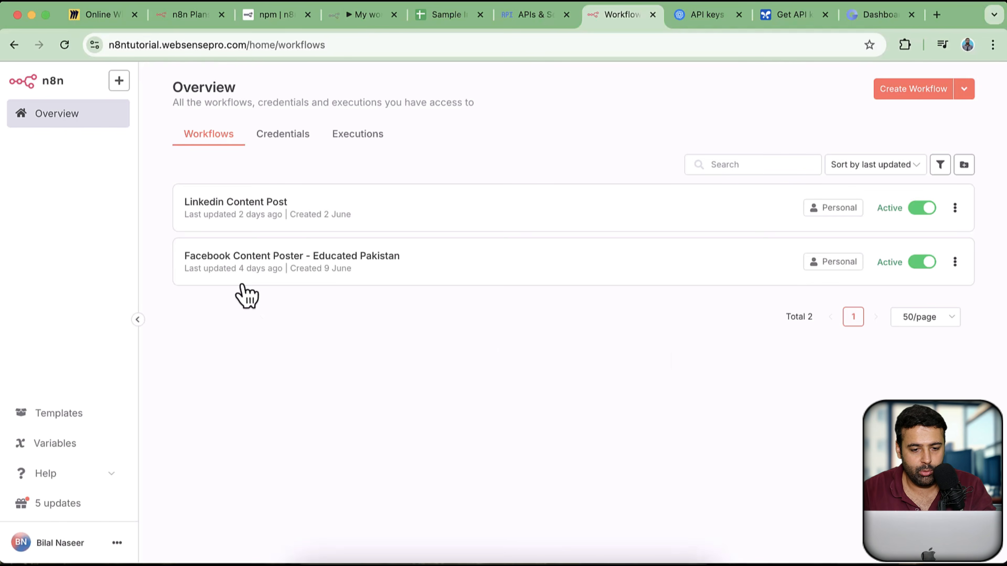
Step: Open the workflow "Facebook Content Poster - Educated Pakistan" and examine its Schedule Trigger, weekday Switch and Edit Fields branches
{"action": "left_click", "coordinate": [313, 277]}
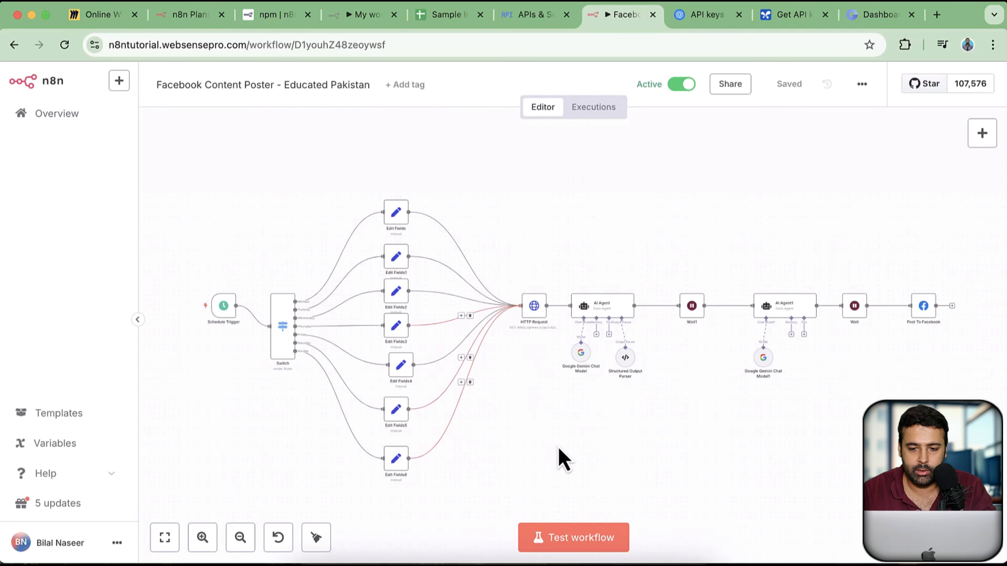
{"action": "left_click_drag", "start_coordinate": [563, 461], "coordinate": [573, 426]}
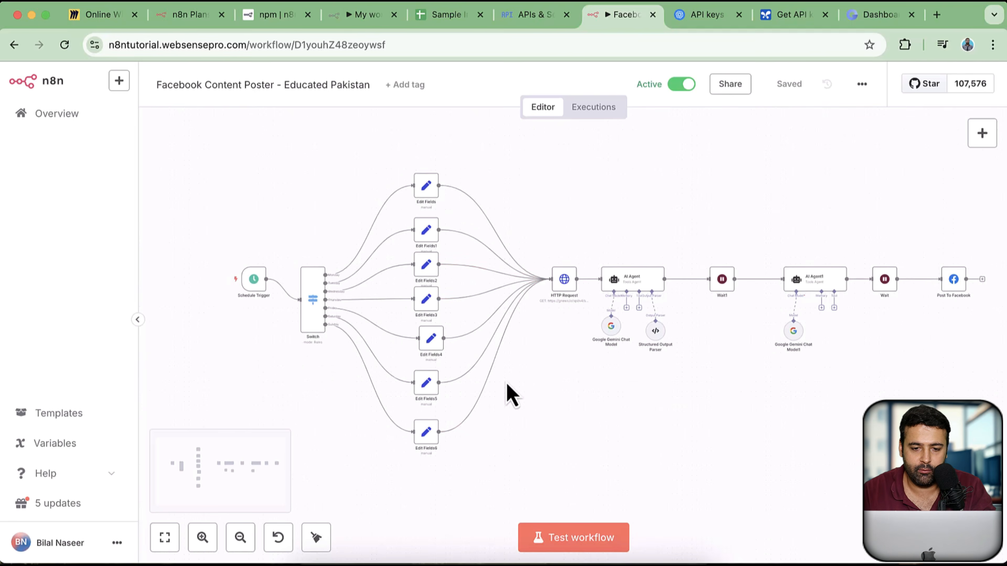
{"action": "left_click", "coordinate": [203, 538]}
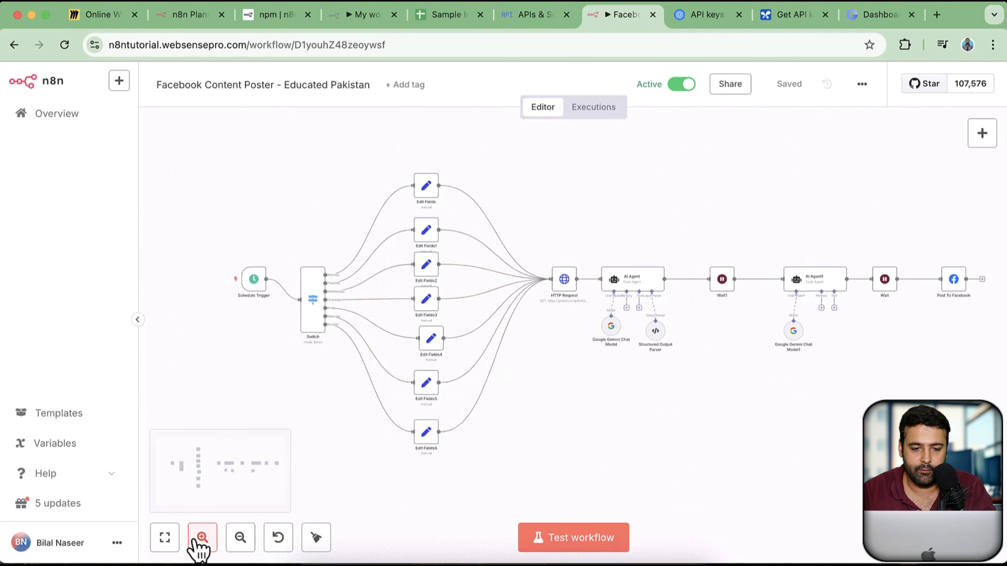
{"action": "left_click_drag", "start_coordinate": [531, 403], "coordinate": [772, 415]}
{"action": "mouse_move", "coordinate": [371, 260]}
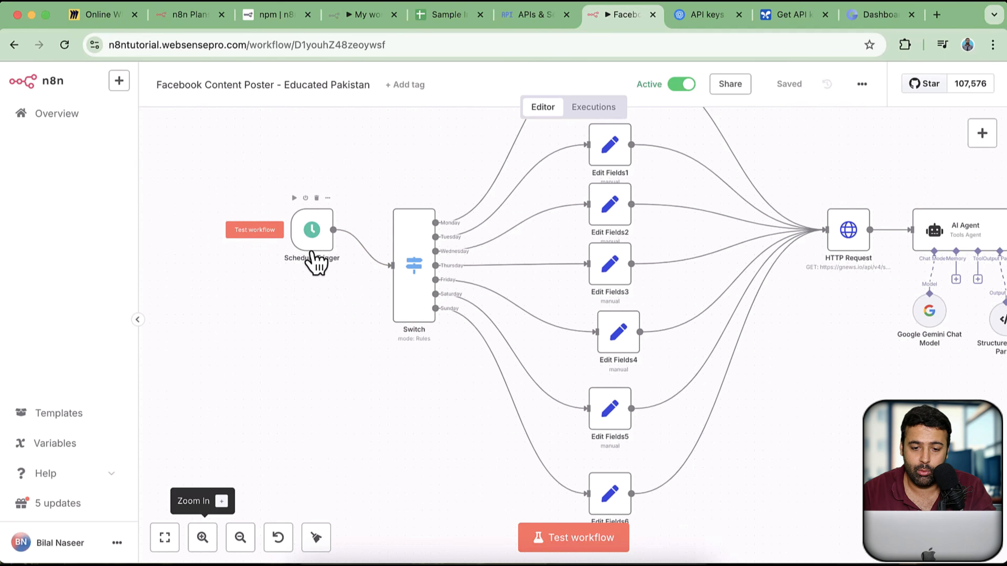
{"action": "scroll", "coordinate": [447, 387], "scroll_direction": "up", "scroll_amount": 3}
{"action": "scroll", "coordinate": [447, 387], "scroll_direction": "right", "scroll_amount": 2}
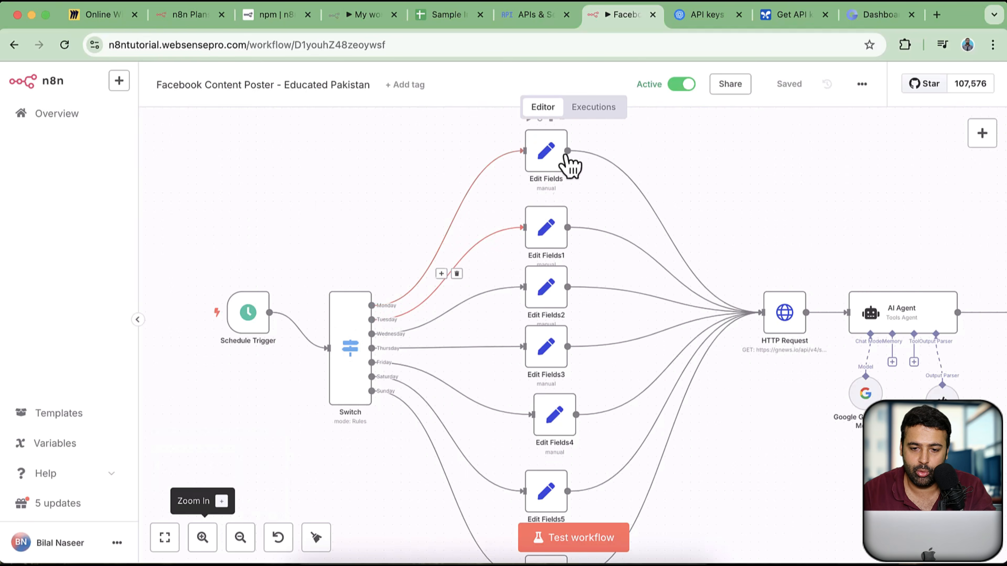
{"action": "scroll", "coordinate": [555, 199], "scroll_direction": "up", "scroll_amount": 1}
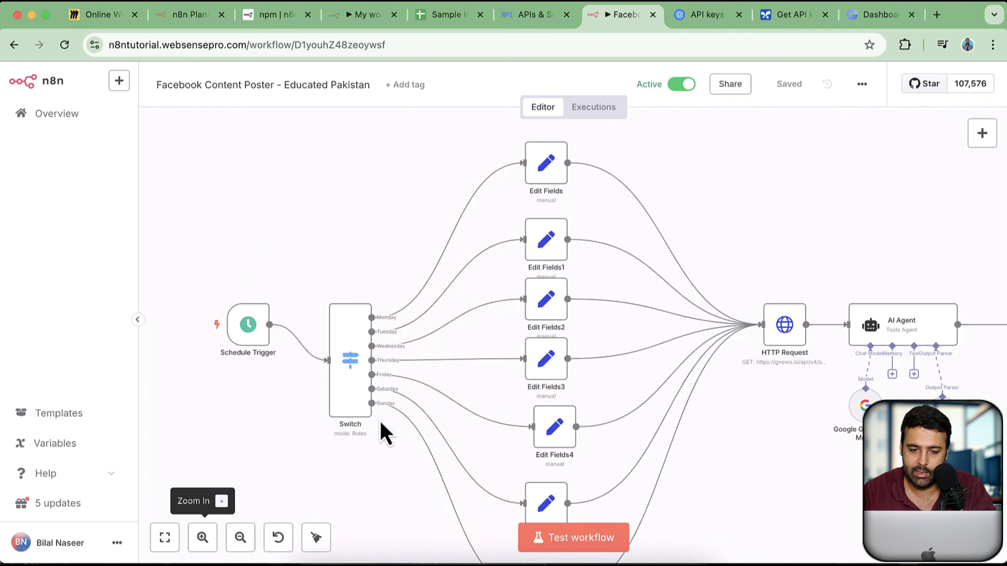
{"action": "scroll", "coordinate": [688, 381], "scroll_direction": "down", "scroll_amount": 1}
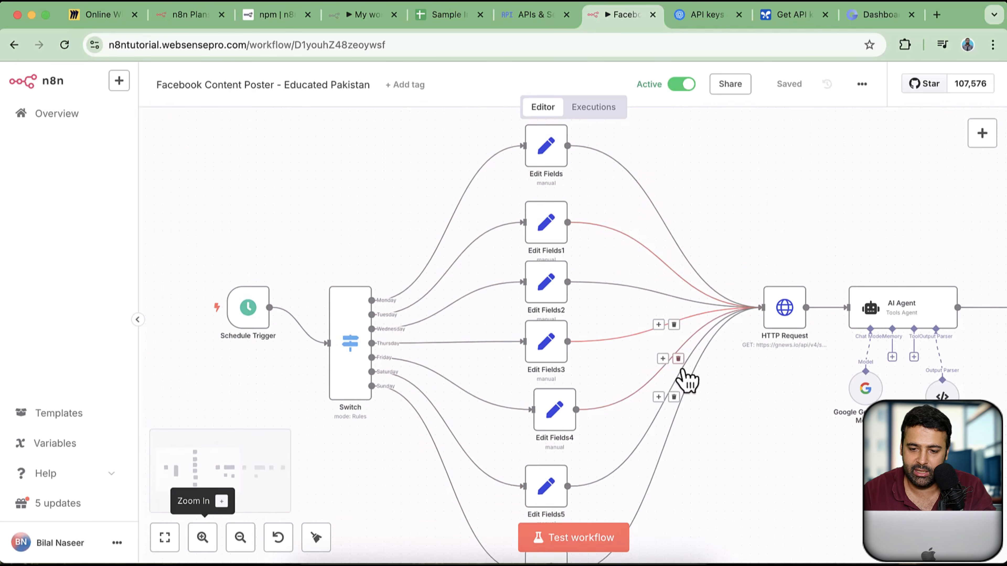
{"action": "scroll", "coordinate": [688, 381], "scroll_direction": "down", "scroll_amount": 2}
{"action": "left_click_drag", "start_coordinate": [715, 412], "coordinate": [683, 416]}
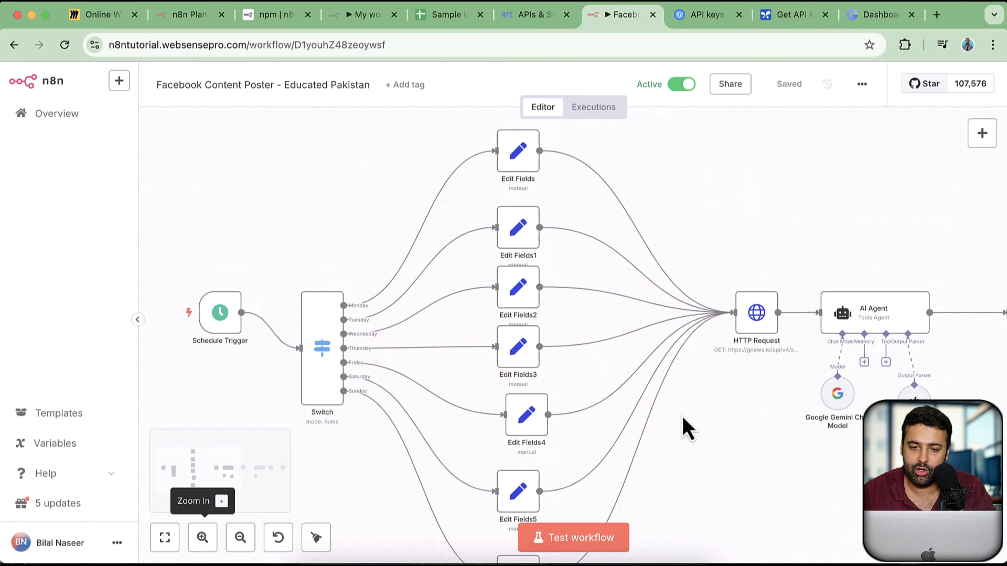
Step: Check the topic value set in each of the Edit Fields, Edit Fields1 and Edit Fields2 nodes, returning to the canvas
{"action": "double_click", "coordinate": [523, 156]}
{"action": "left_click_drag", "start_coordinate": [461, 287], "coordinate": [383, 296]}
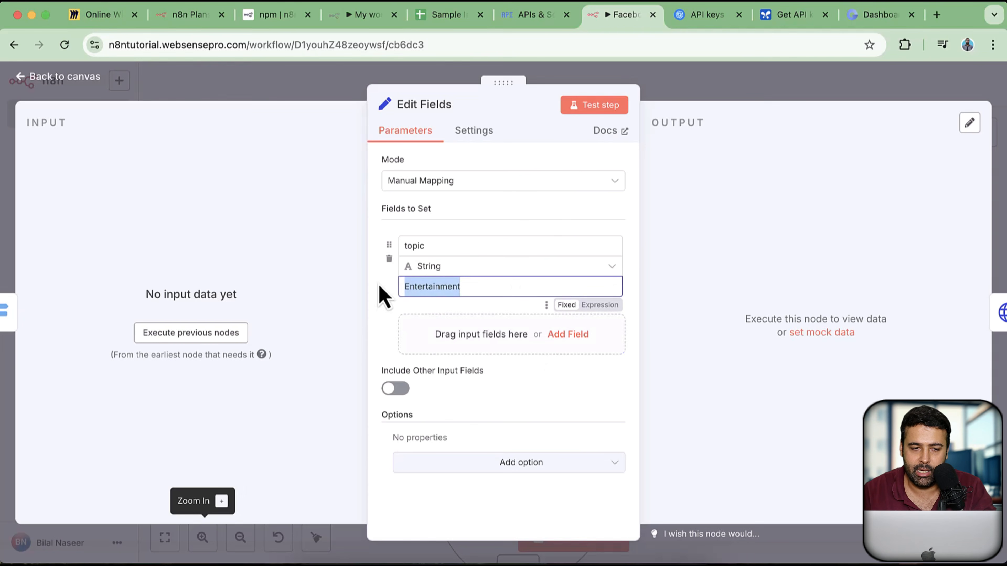
{"action": "left_click", "coordinate": [73, 76]}
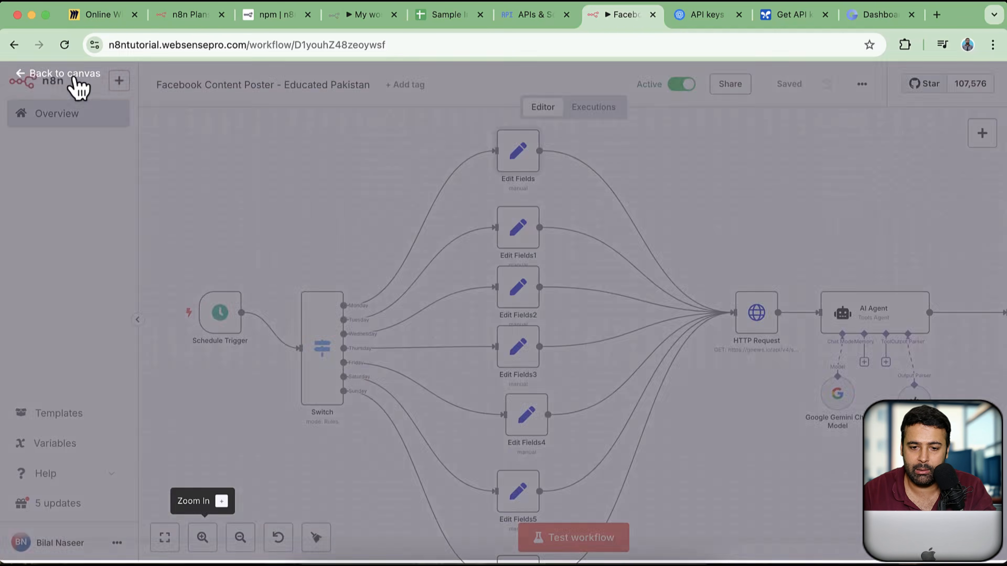
{"action": "double_click", "coordinate": [513, 238]}
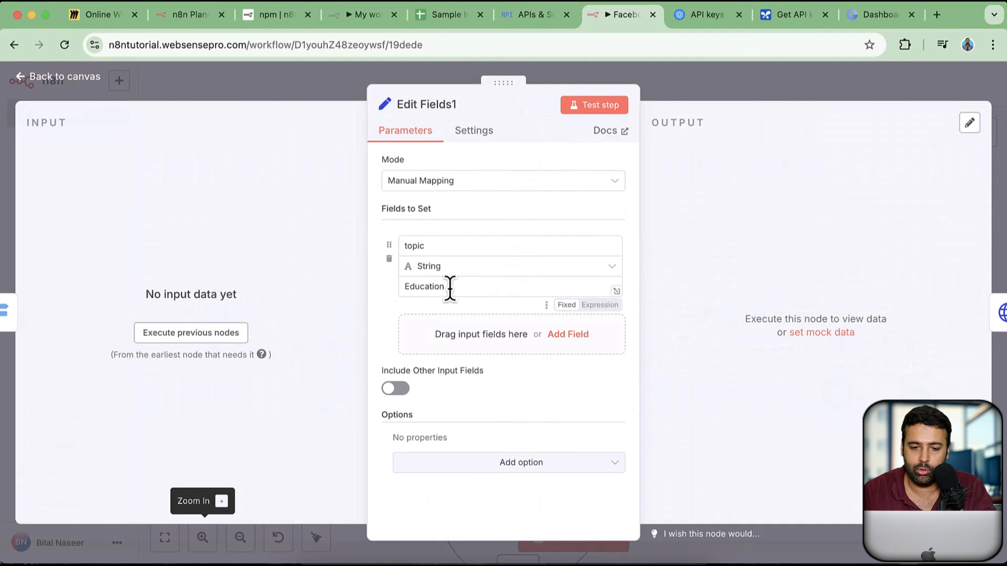
{"action": "left_click_drag", "start_coordinate": [450, 288], "coordinate": [337, 281]}
{"action": "left_click", "coordinate": [67, 77]}
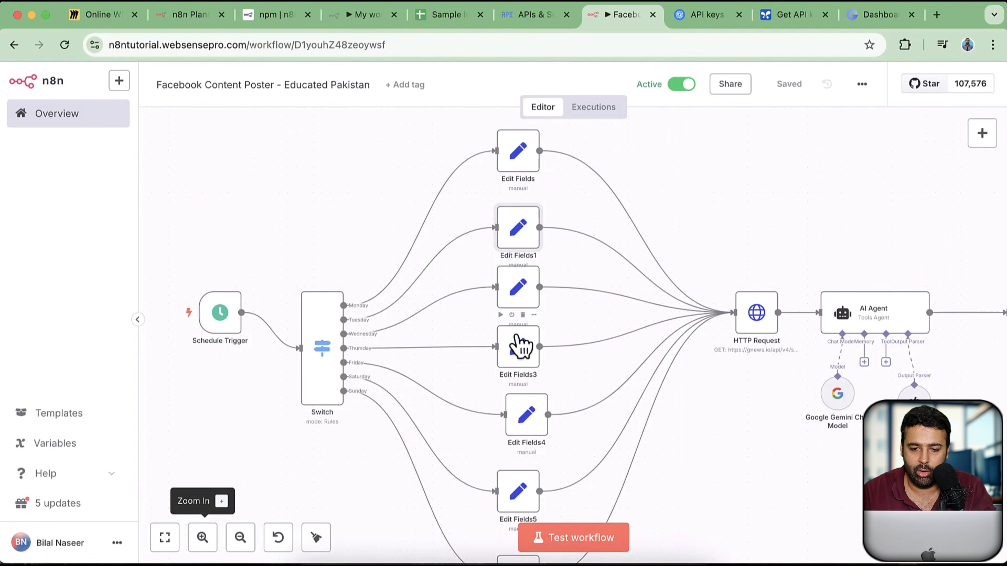
{"action": "double_click", "coordinate": [520, 297]}
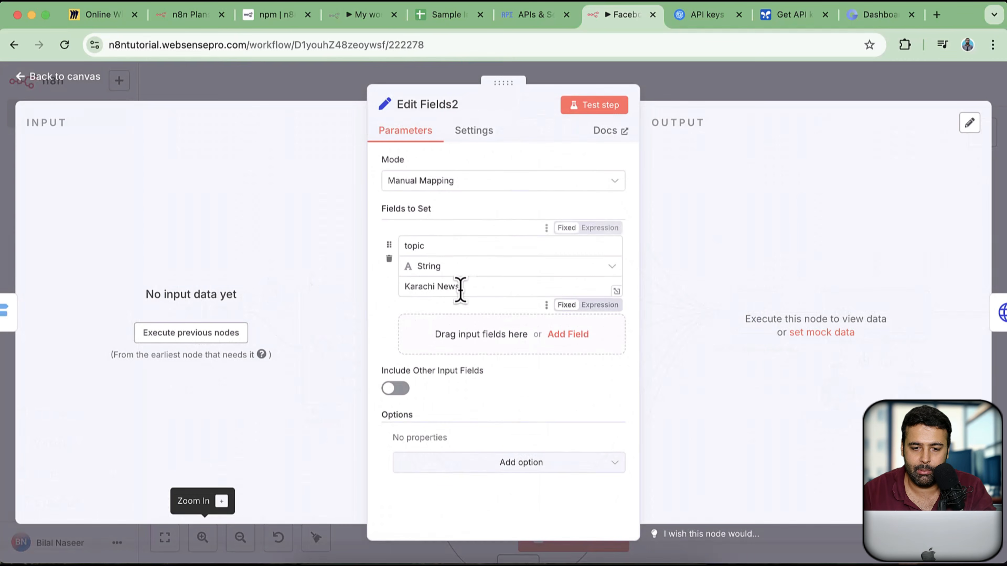
{"action": "left_click_drag", "start_coordinate": [460, 286], "coordinate": [398, 286]}
{"action": "left_click", "coordinate": [60, 78]}
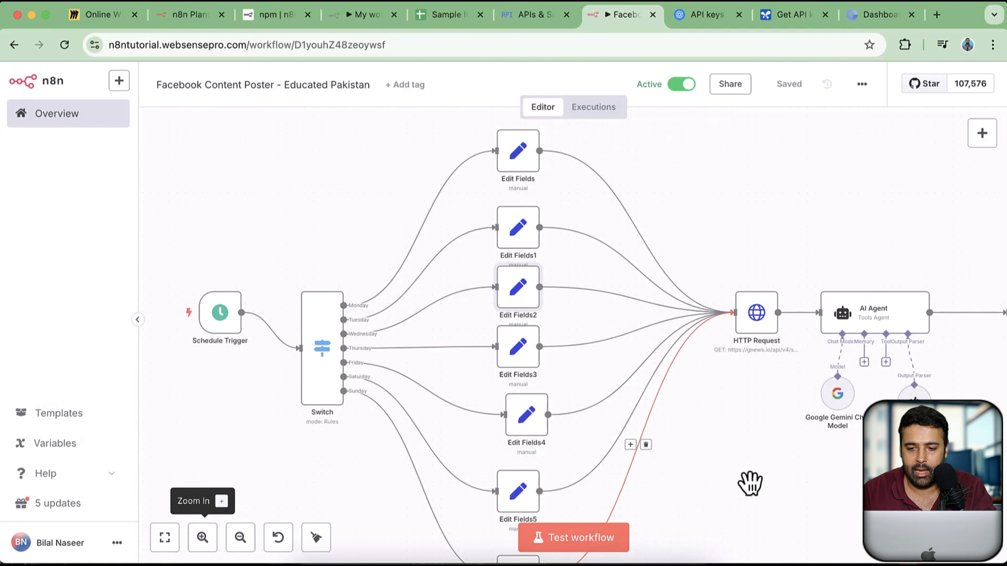
Step: Locate the HTTP Request node, view the GNews dashboard and its gnews.io address, and return to the Facebook workflow
{"action": "left_click_drag", "start_coordinate": [750, 483], "coordinate": [427, 404]}
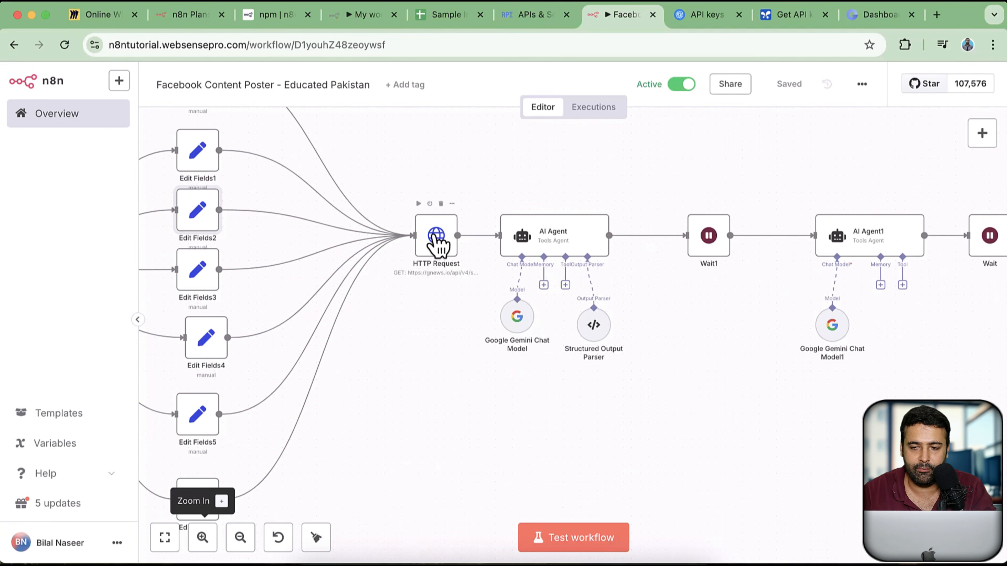
{"action": "left_click", "coordinate": [874, 18]}
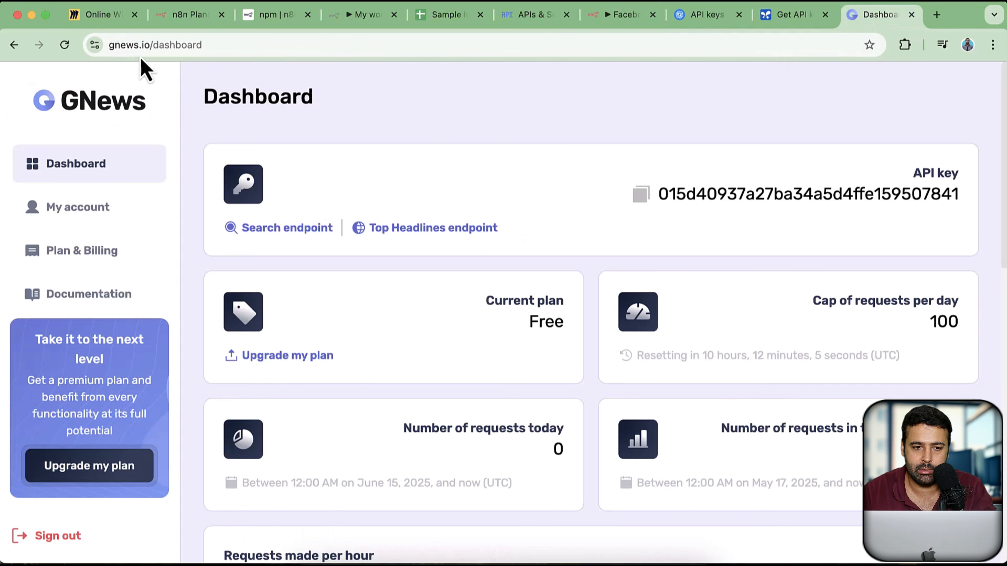
{"action": "left_click", "coordinate": [146, 45]}
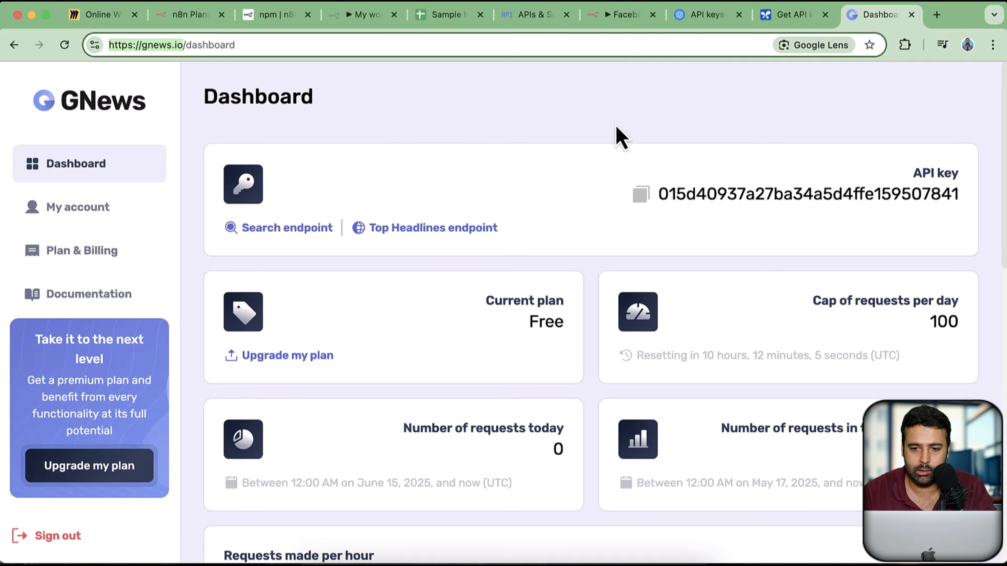
{"action": "left_click", "coordinate": [614, 19]}
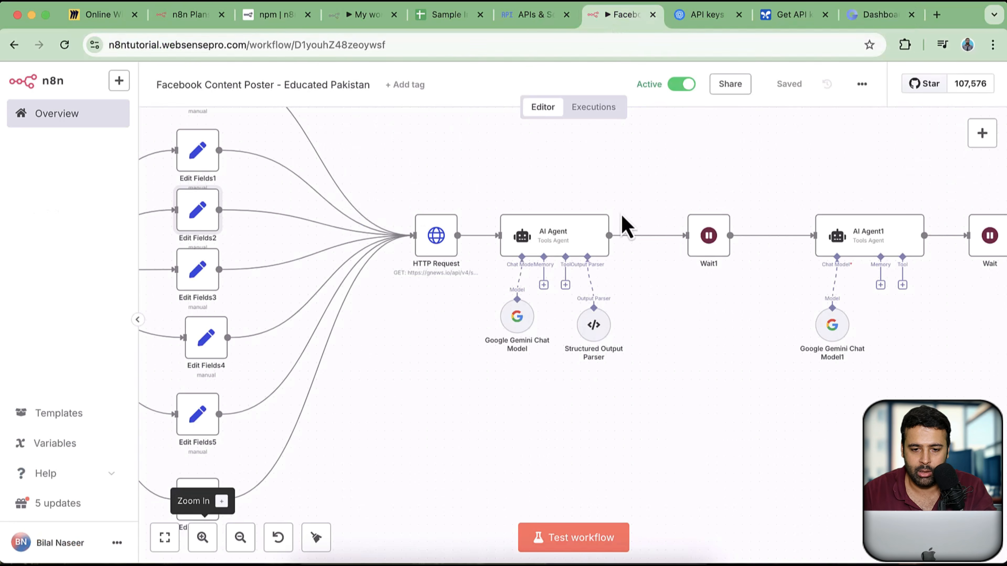
Step: Trace the Facebook workflow from HTTP Request through both AI Agents and waits to Post To Facebook, and switch back to My workflow 2
{"action": "left_click_drag", "start_coordinate": [440, 326], "coordinate": [346, 375]}
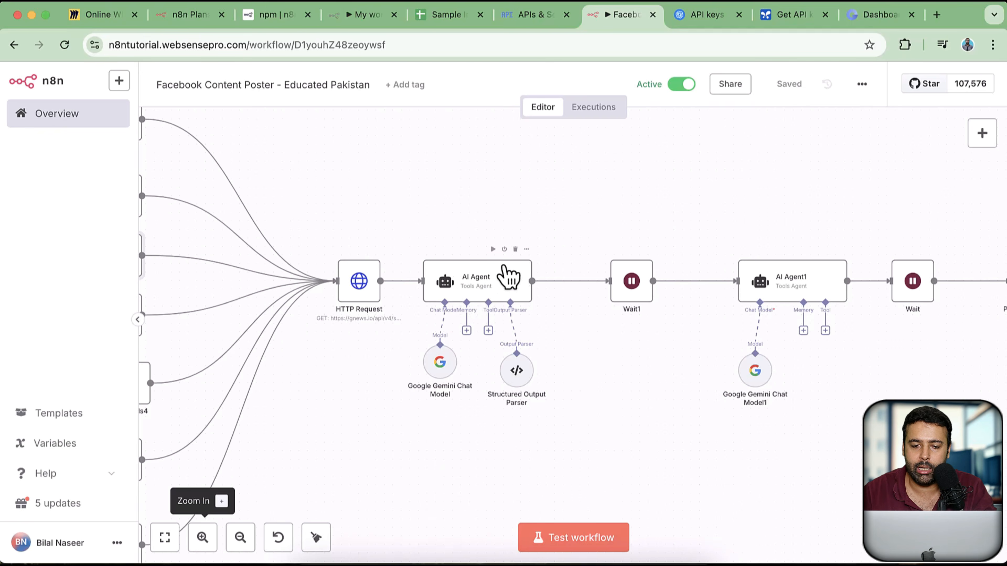
{"action": "left_click_drag", "start_coordinate": [611, 382], "coordinate": [490, 361]}
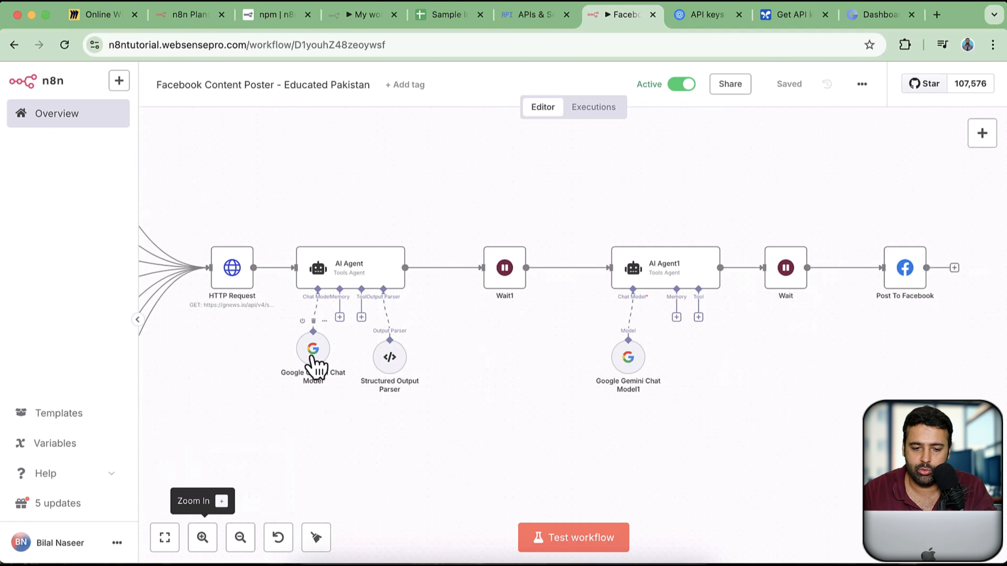
{"action": "left_click_drag", "start_coordinate": [531, 356], "coordinate": [407, 357]}
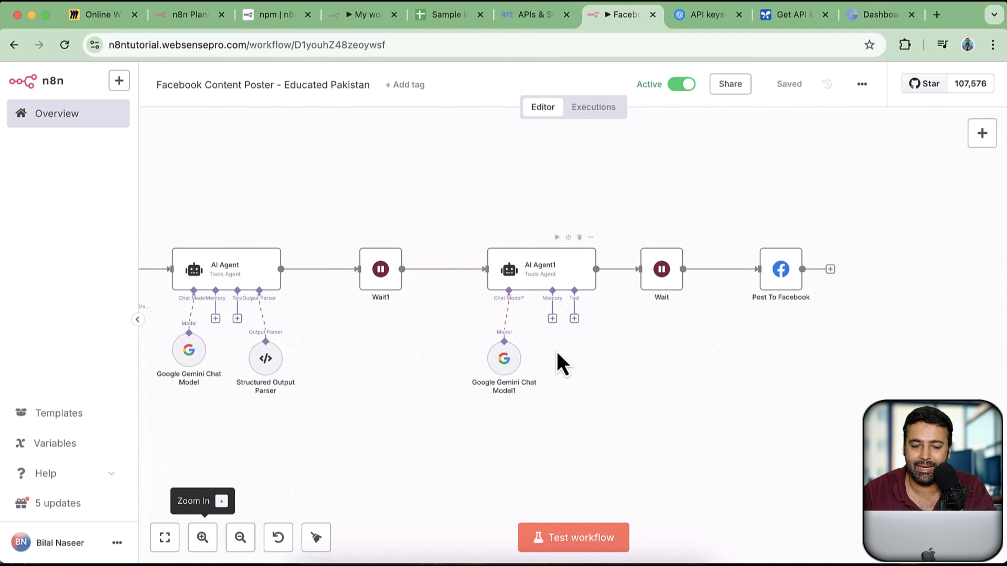
{"action": "scroll", "coordinate": [701, 387], "scroll_direction": "right", "scroll_amount": 5}
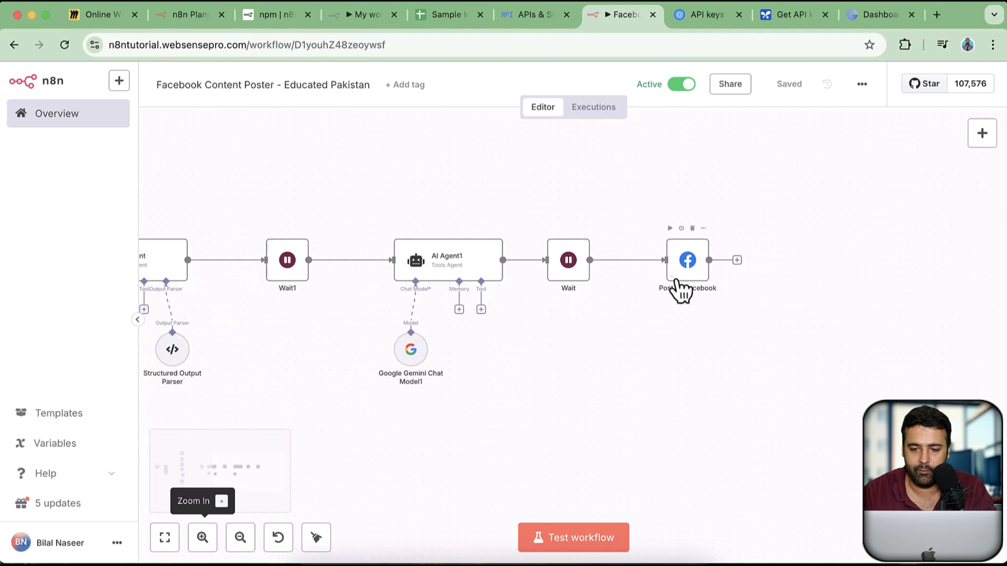
{"action": "scroll", "coordinate": [550, 389], "scroll_direction": "left", "scroll_amount": 6}
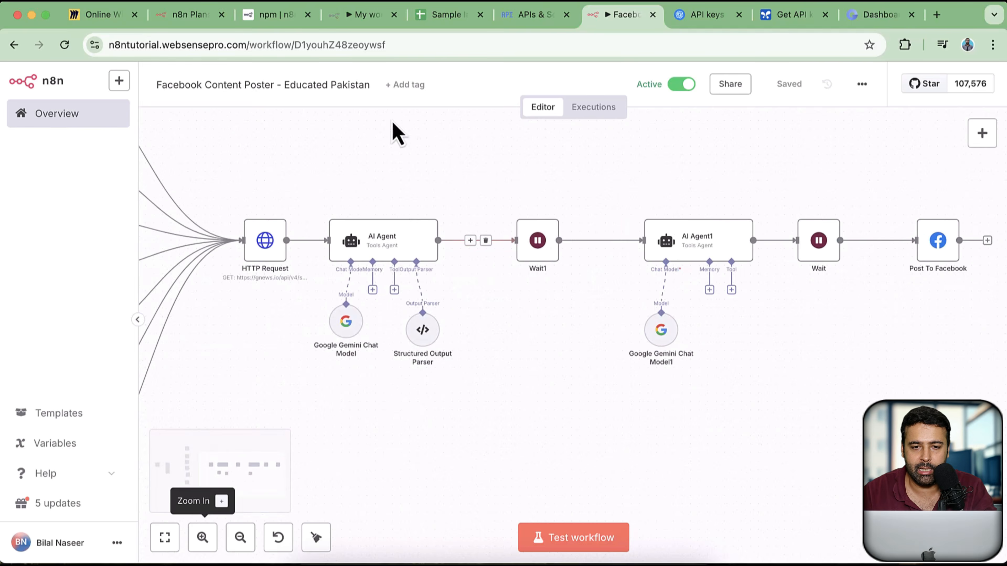
{"action": "left_click_drag", "start_coordinate": [361, 26], "coordinate": [490, 34]}
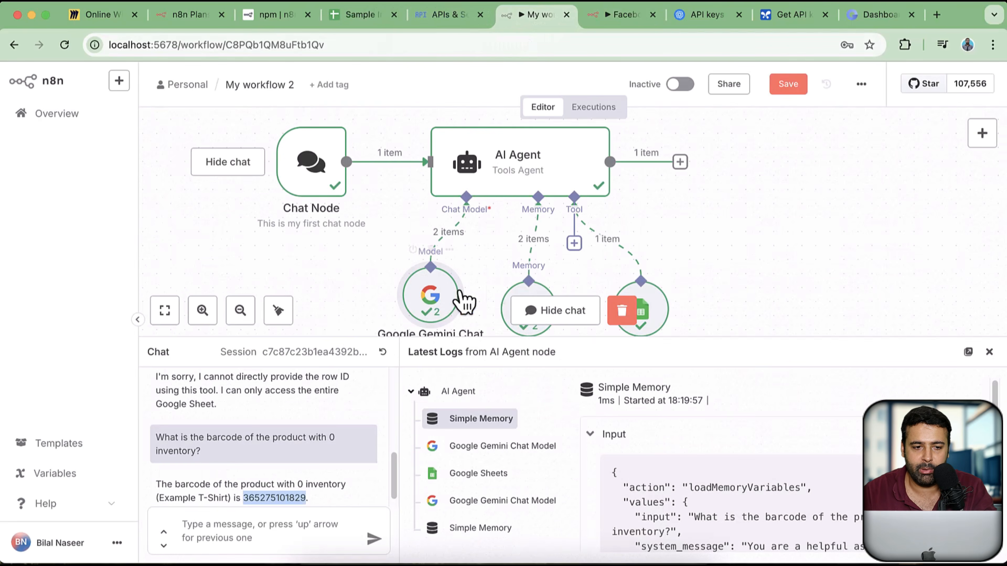
Step: Leave the current workflow without saving and create a new workflow named "Facebook Content Poster"
{"action": "left_click", "coordinate": [85, 119]}
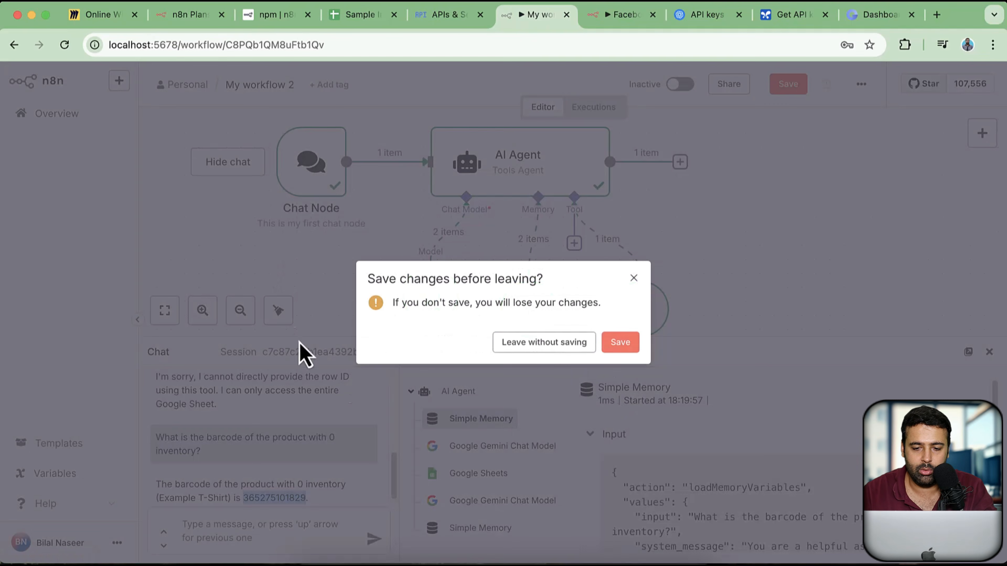
{"action": "left_click", "coordinate": [544, 345]}
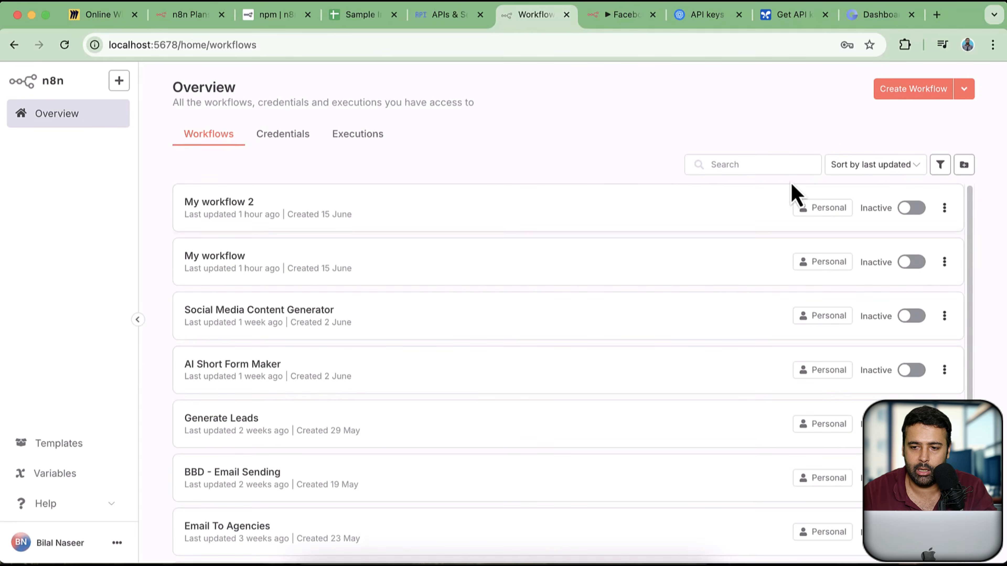
{"action": "left_click", "coordinate": [912, 91]}
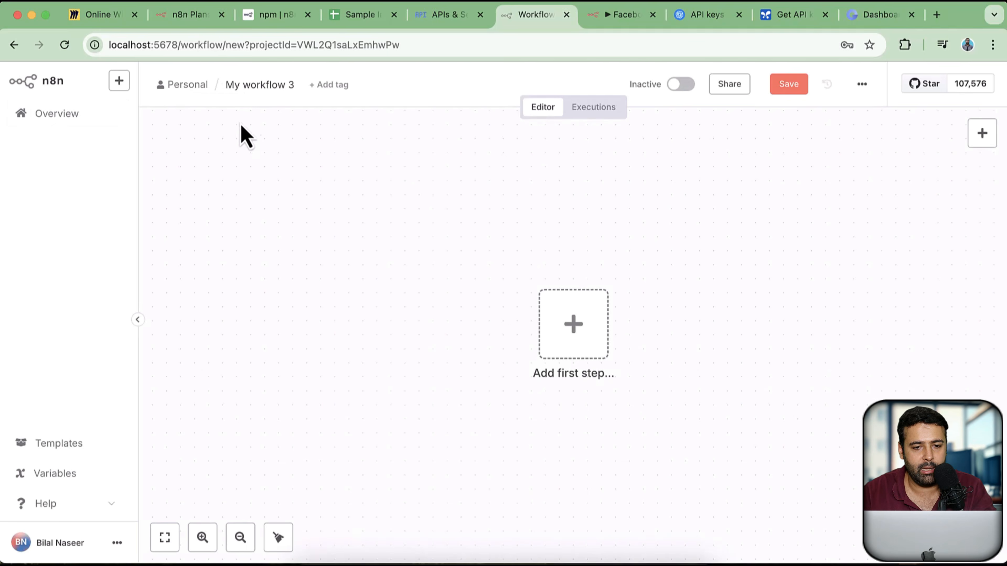
{"action": "left_click", "coordinate": [262, 92]}
{"action": "type", "text": "Facebook Content Poster"}
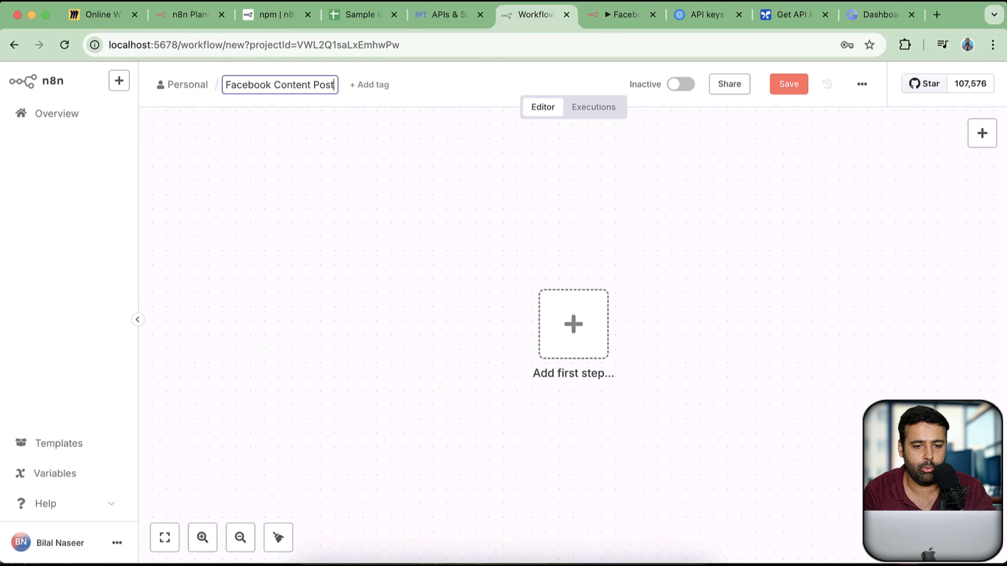
Step: Add a Schedule Trigger as the first step of the workflow
{"action": "left_click", "coordinate": [573, 322]}
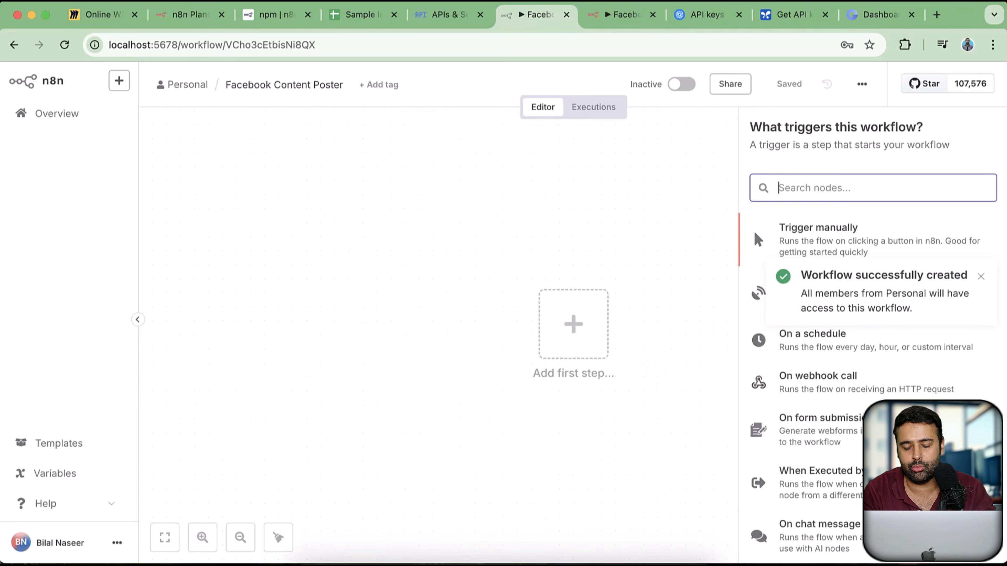
{"action": "type", "text": "scheud"}
{"action": "key", "text": "BackSpace"}
{"action": "key", "text": "BackSpace"}
{"action": "type", "text": "du"}
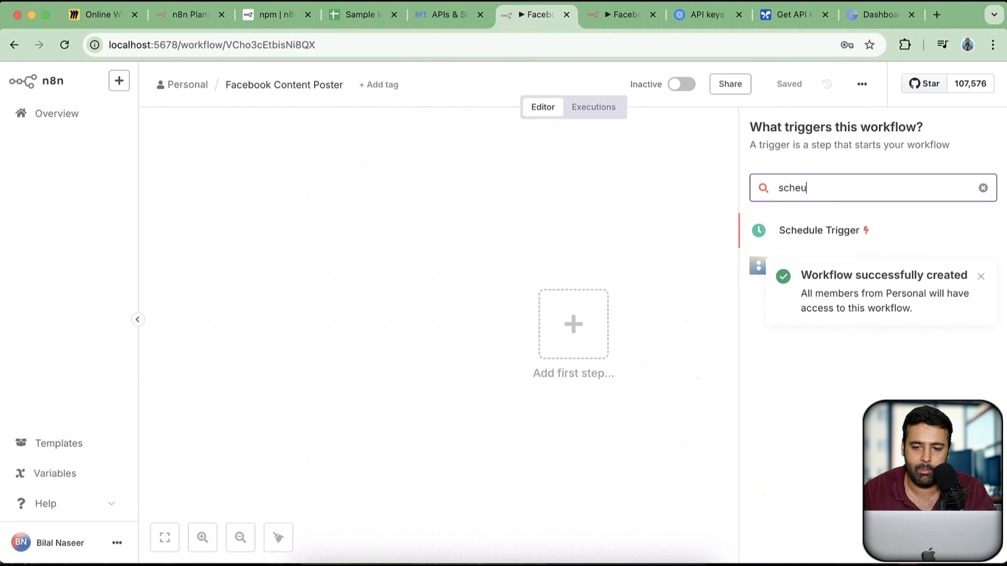
{"action": "left_click", "coordinate": [798, 228]}
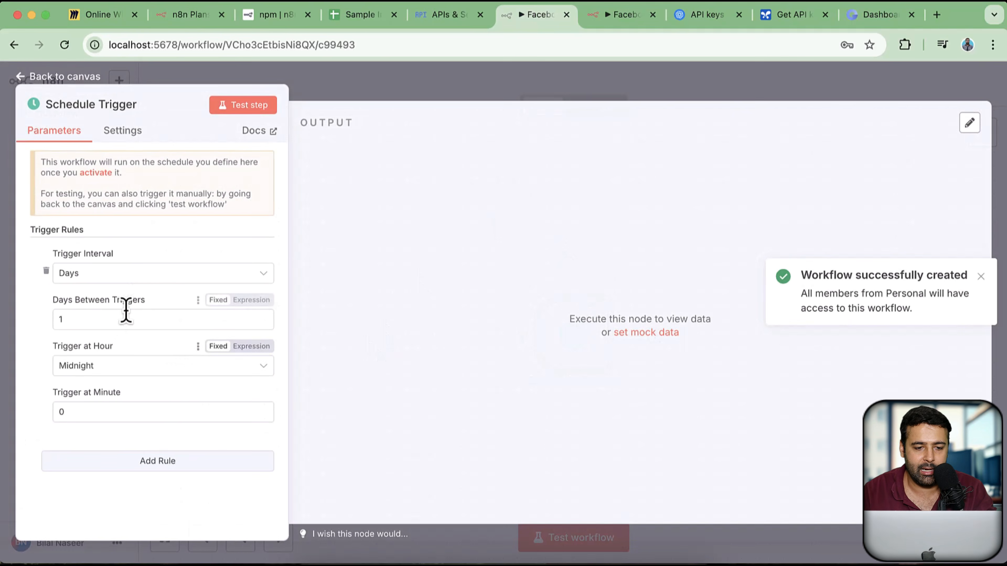
Step: Keep the Schedule Trigger at 1 day between triggers, choose Midnight as its hour, and return to the canvas
{"action": "left_click", "coordinate": [88, 326]}
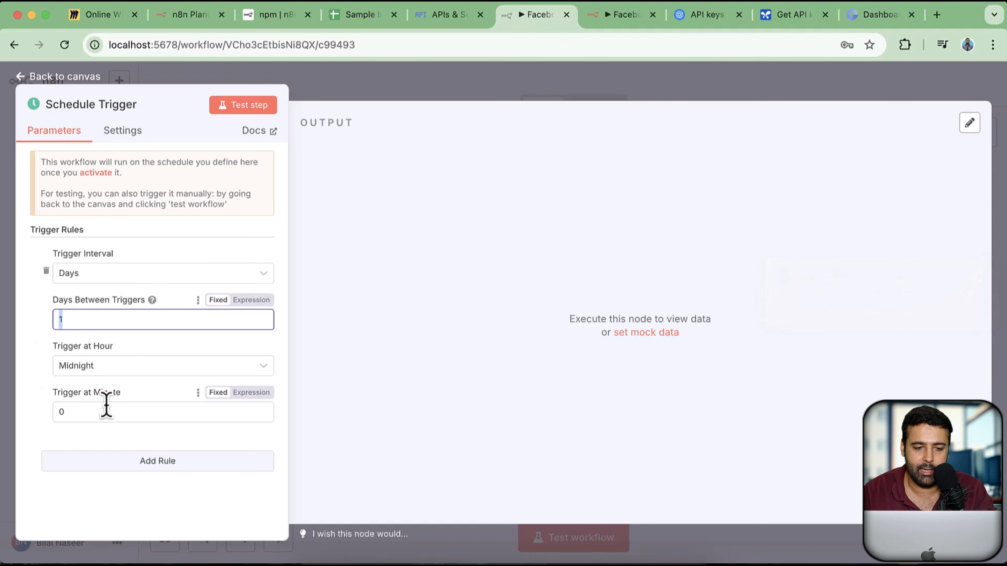
{"action": "left_click", "coordinate": [116, 379]}
{"action": "scroll", "coordinate": [179, 216], "scroll_direction": "down", "scroll_amount": 10}
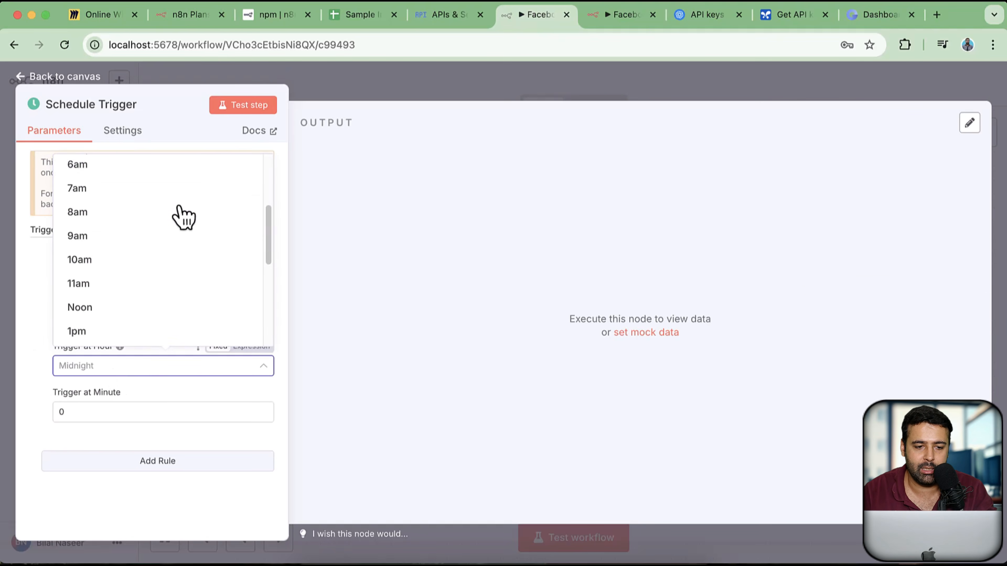
{"action": "scroll", "coordinate": [207, 218], "scroll_direction": "up", "scroll_amount": 10}
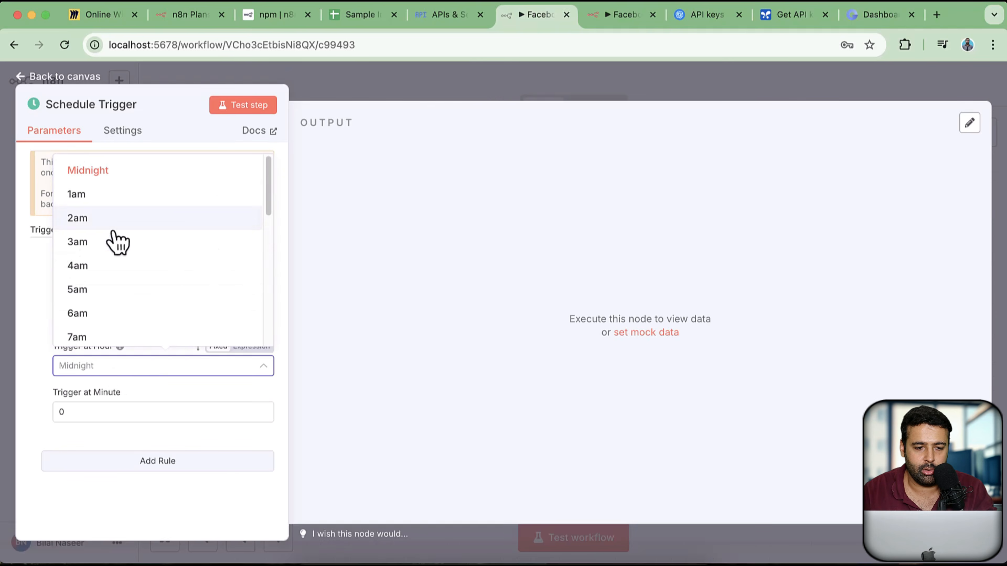
{"action": "scroll", "coordinate": [174, 277], "scroll_direction": "down", "scroll_amount": 10}
{"action": "scroll", "coordinate": [174, 277], "scroll_direction": "up", "scroll_amount": 10}
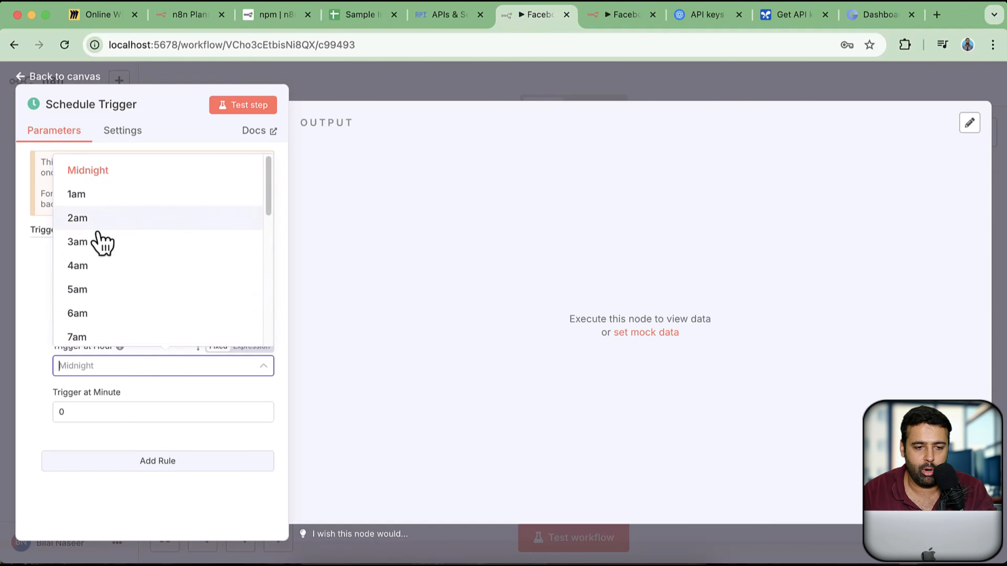
{"action": "left_click", "coordinate": [102, 175]}
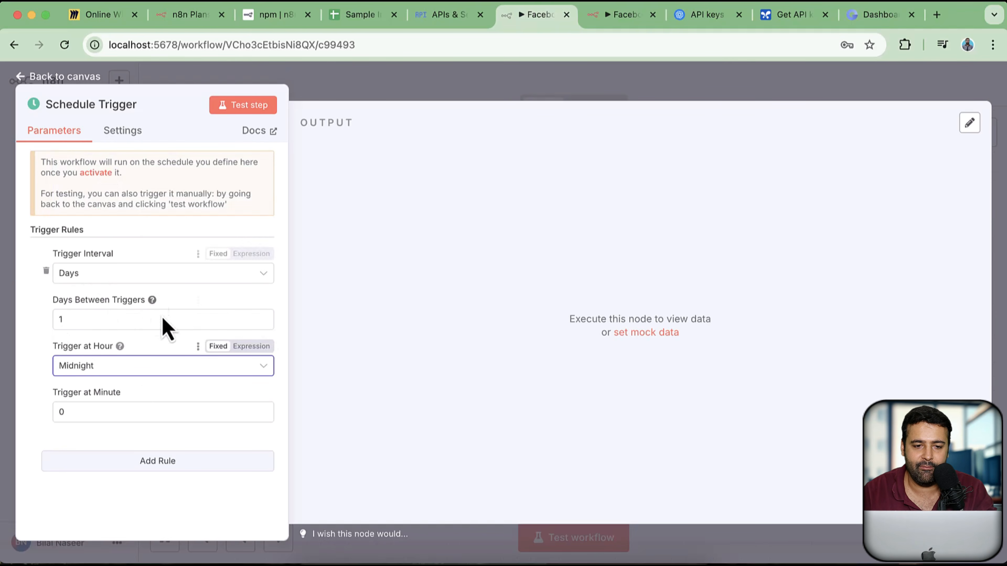
{"action": "left_click", "coordinate": [43, 81]}
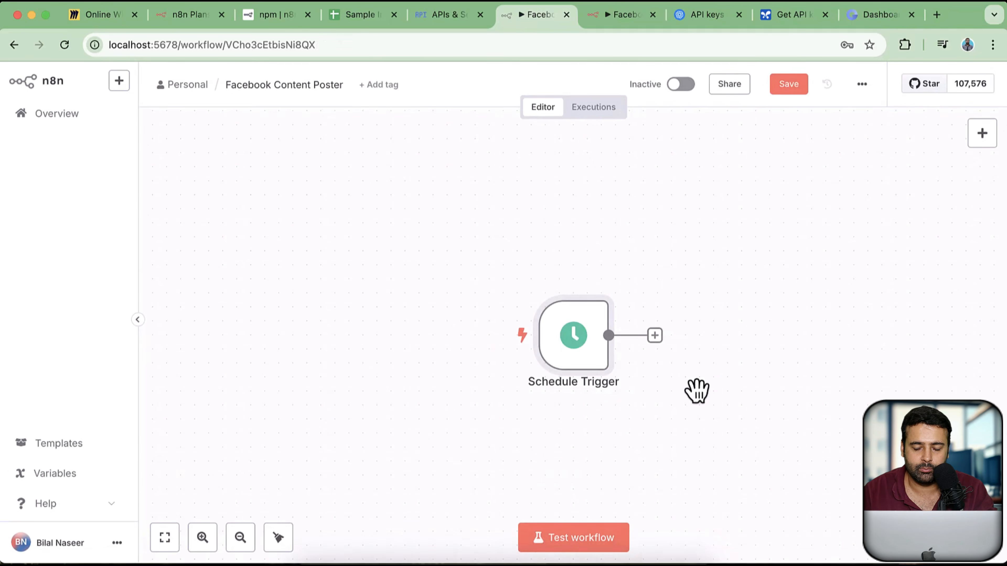
Step: Add an HTTP Request node after the Schedule Trigger
{"action": "left_click_drag", "start_coordinate": [697, 391], "coordinate": [384, 303]}
{"action": "left_click_drag", "start_coordinate": [472, 312], "coordinate": [490, 357]}
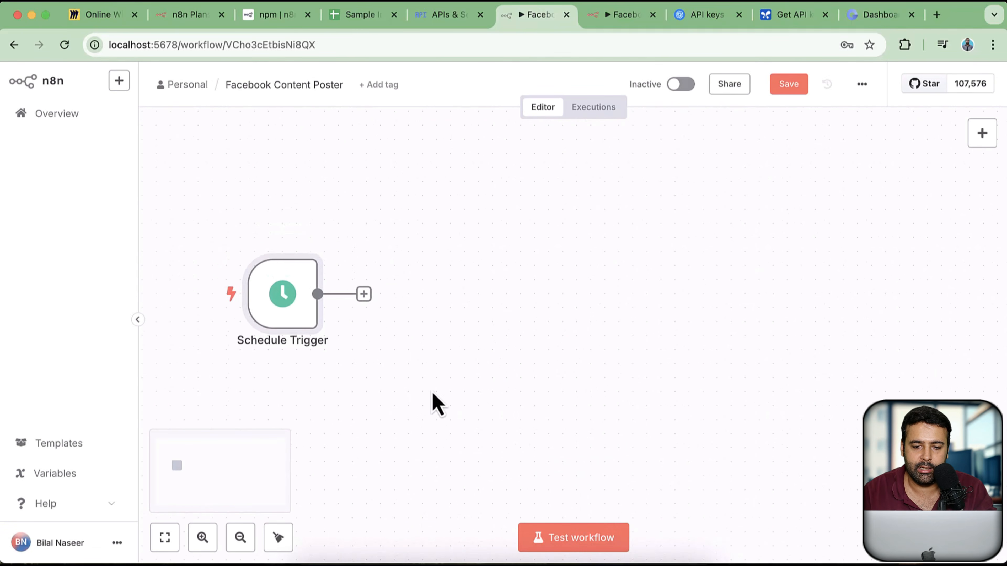
{"action": "left_click", "coordinate": [364, 294]}
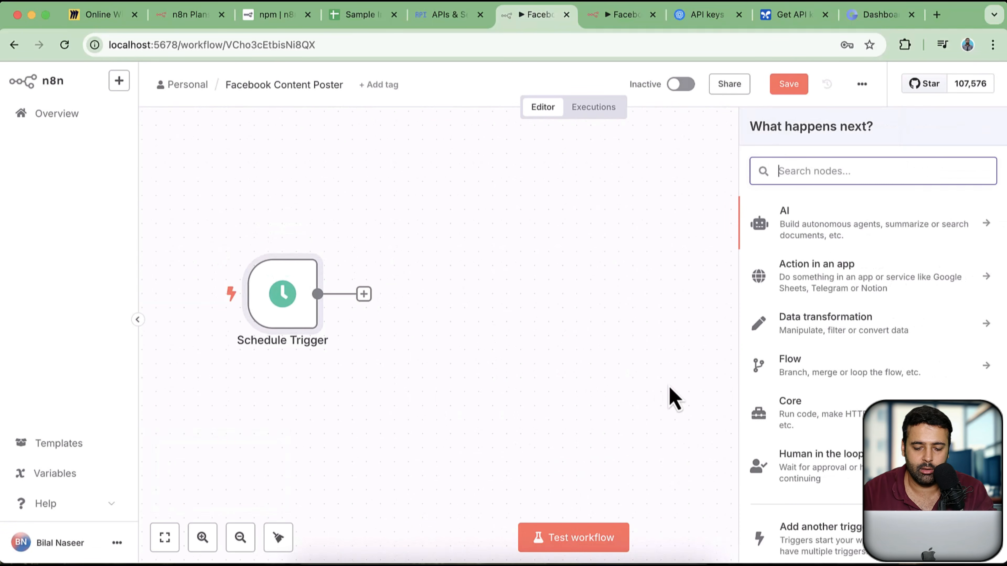
{"action": "type", "text": "http"}
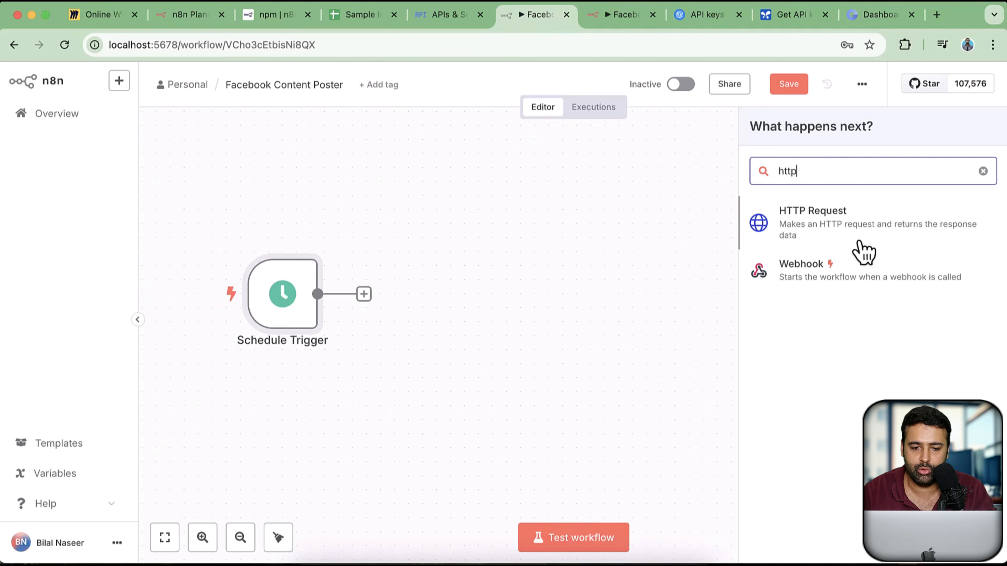
{"action": "key", "text": "Return"}
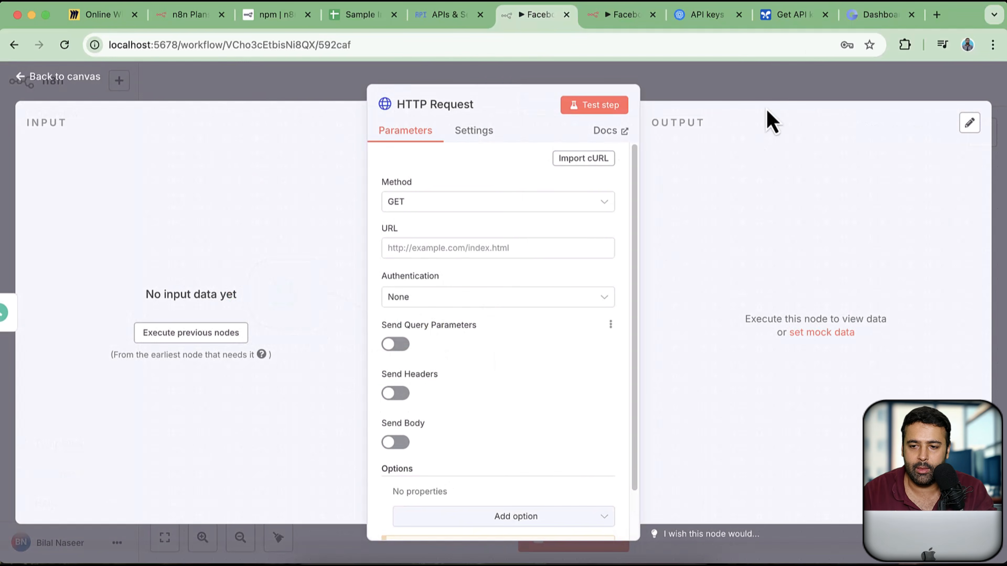
Step: Place the GNews dashboard beside the workflow in the browser and open its Search endpoint to look over the JSON response
{"action": "left_click_drag", "start_coordinate": [872, 16], "coordinate": [631, 18]}
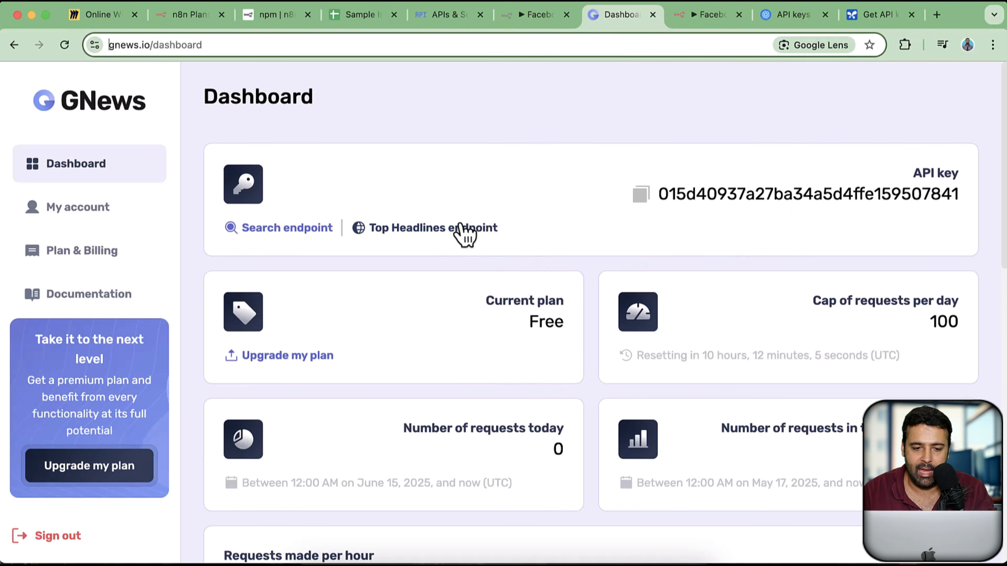
{"action": "left_click", "coordinate": [291, 235]}
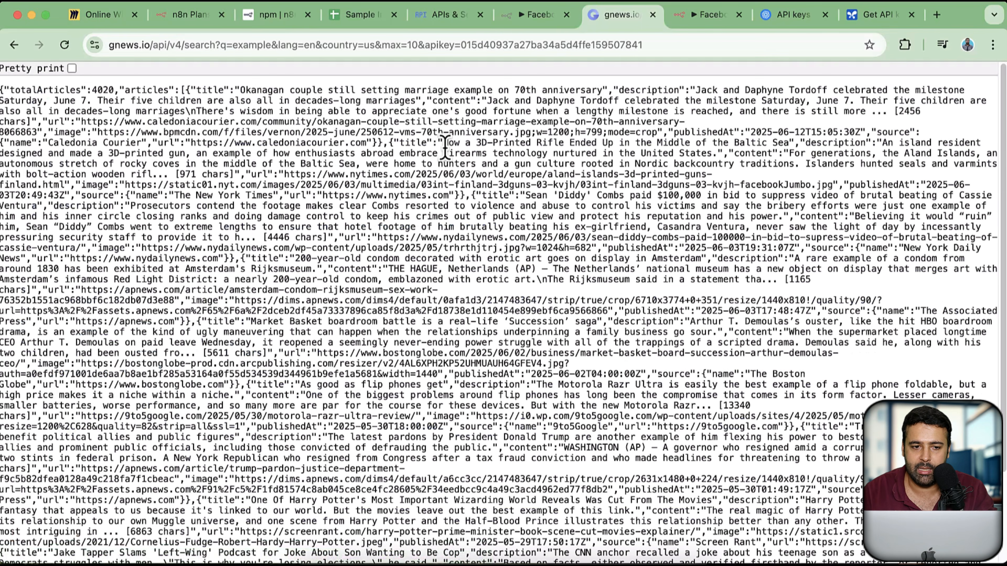
{"action": "scroll", "coordinate": [446, 159], "scroll_direction": "down", "scroll_amount": 5}
{"action": "scroll", "coordinate": [448, 274], "scroll_direction": "up", "scroll_amount": 5}
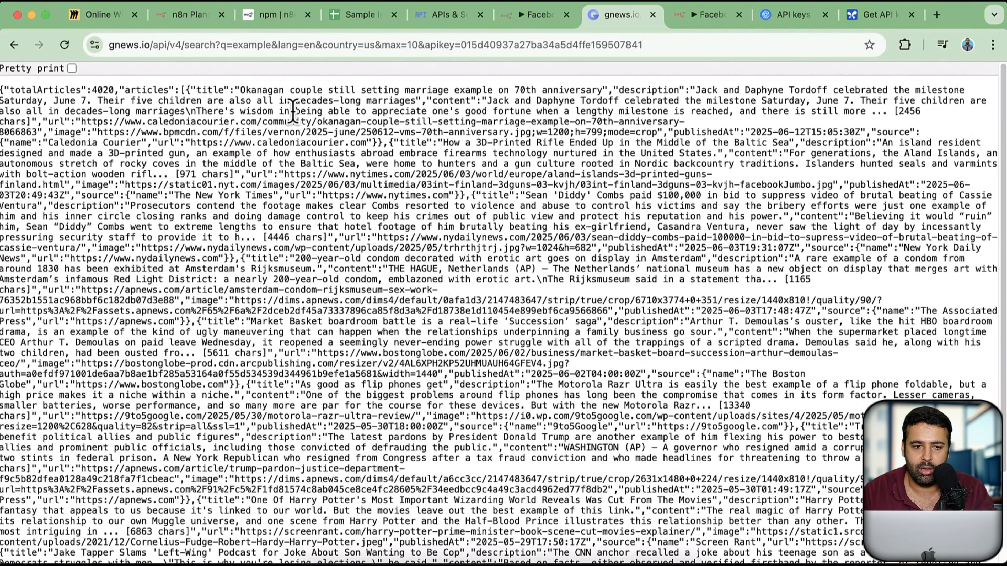
{"action": "left_click_drag", "start_coordinate": [114, 44], "coordinate": [280, 44]}
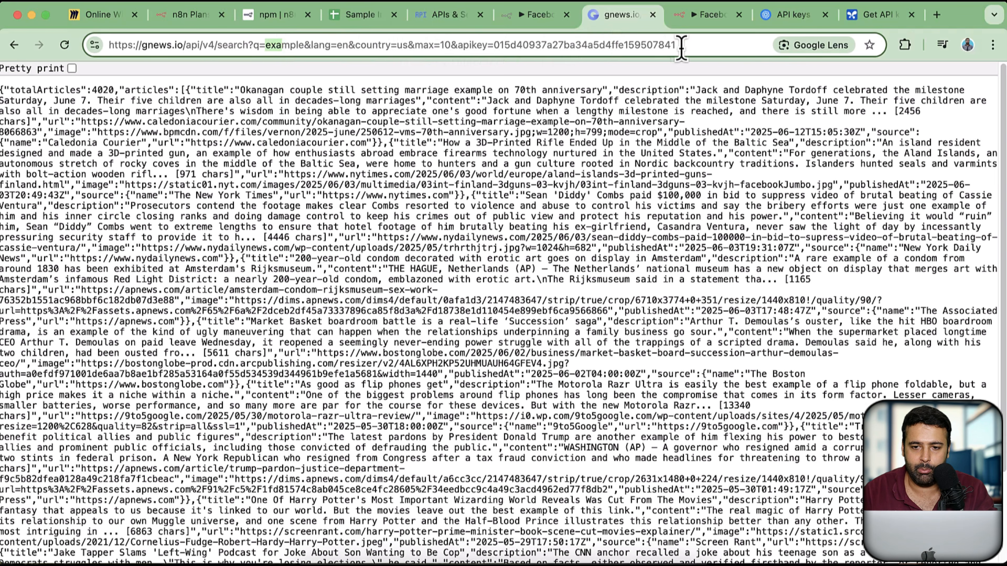
{"action": "left_click_drag", "start_coordinate": [681, 44], "coordinate": [109, 44]}
{"action": "left_click", "coordinate": [195, 39]}
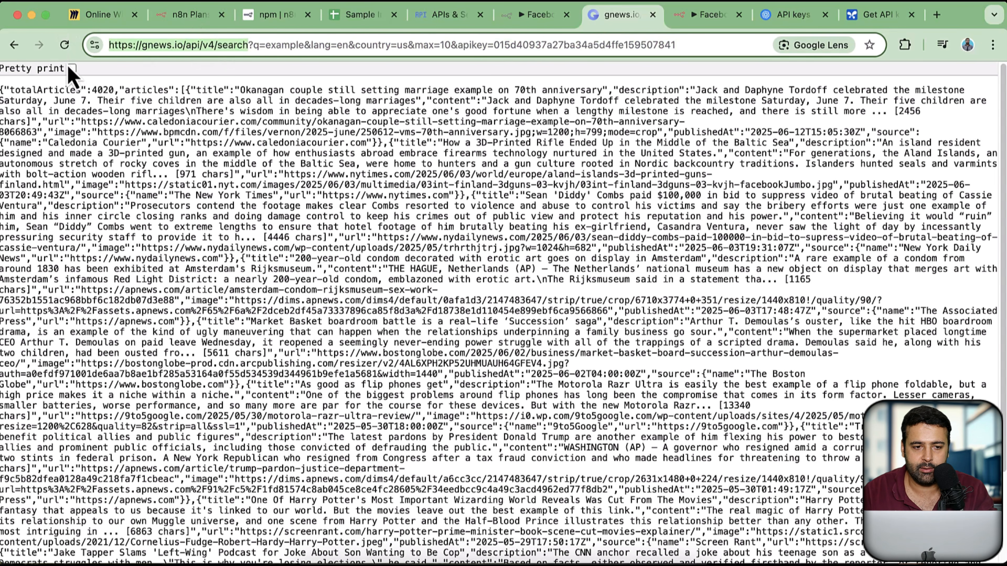
{"action": "left_click", "coordinate": [525, 17]}
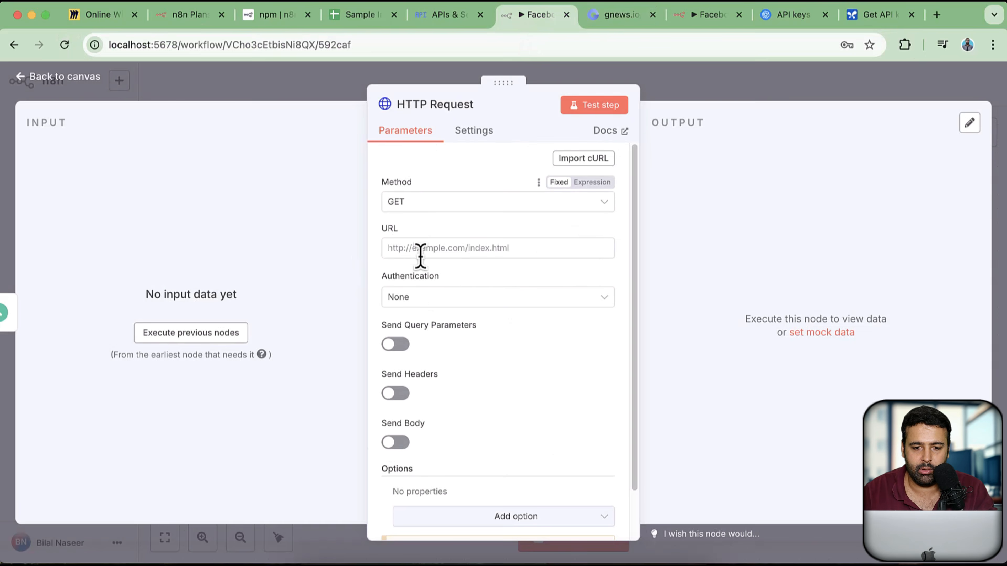
{"action": "left_click", "coordinate": [434, 247]}
{"action": "type", "text": "https://gnews.io/api/v4/search"}
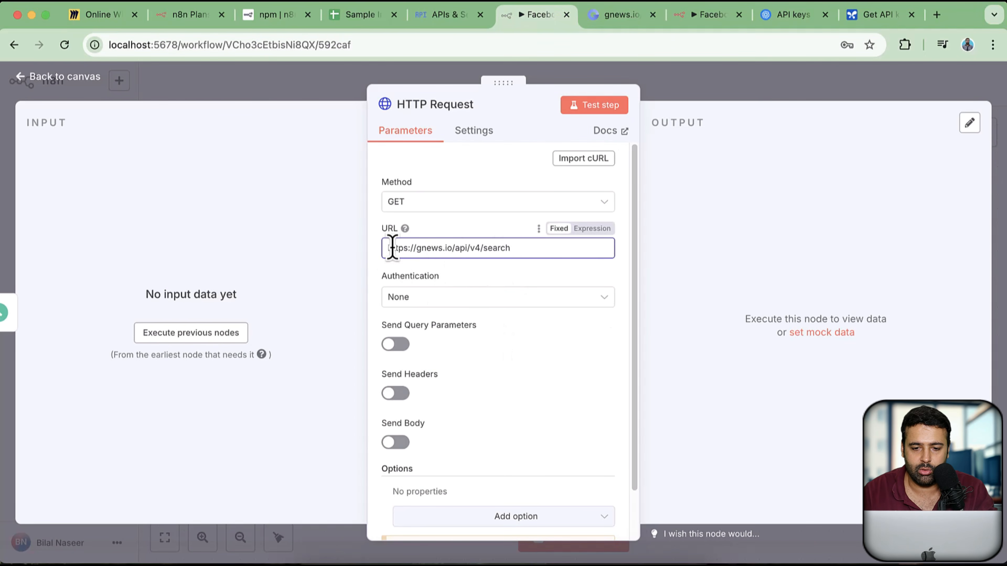
Step: Enable query parameters on the HTTP Request and name the first one q, copied from the GNews search link
{"action": "scroll", "coordinate": [550, 333], "scroll_direction": "down", "scroll_amount": 2}
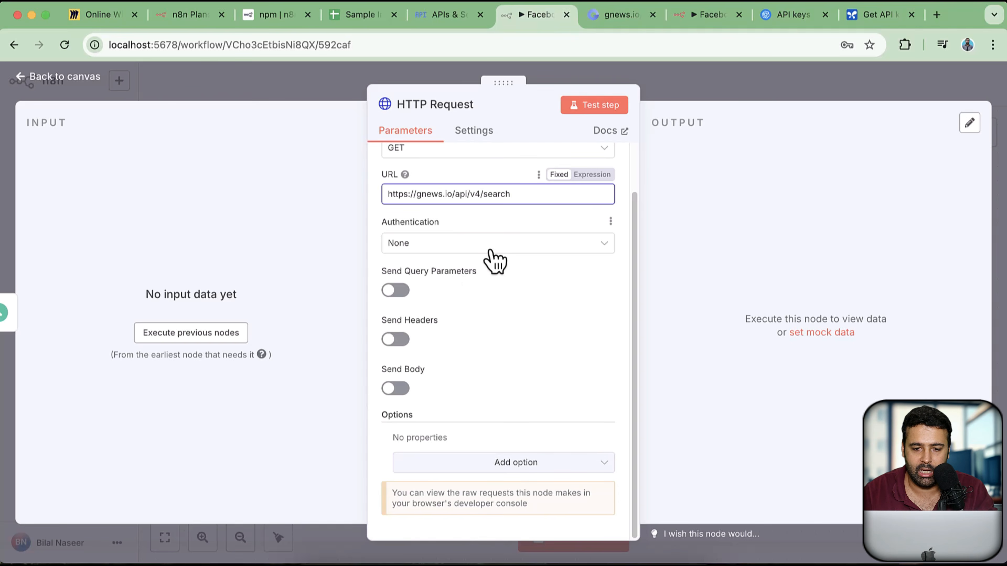
{"action": "left_click", "coordinate": [397, 291]}
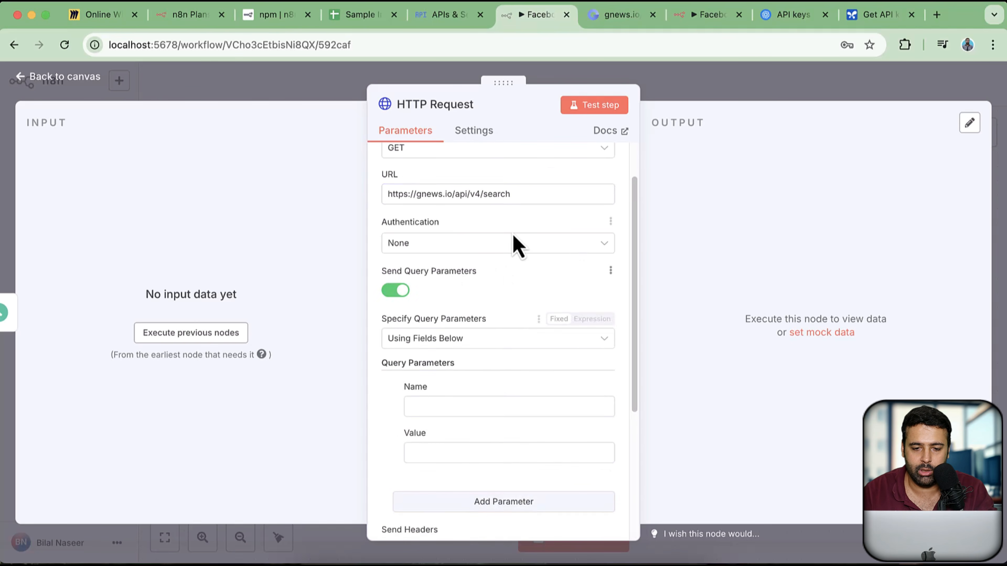
{"action": "scroll", "coordinate": [516, 246], "scroll_direction": "down", "scroll_amount": 5}
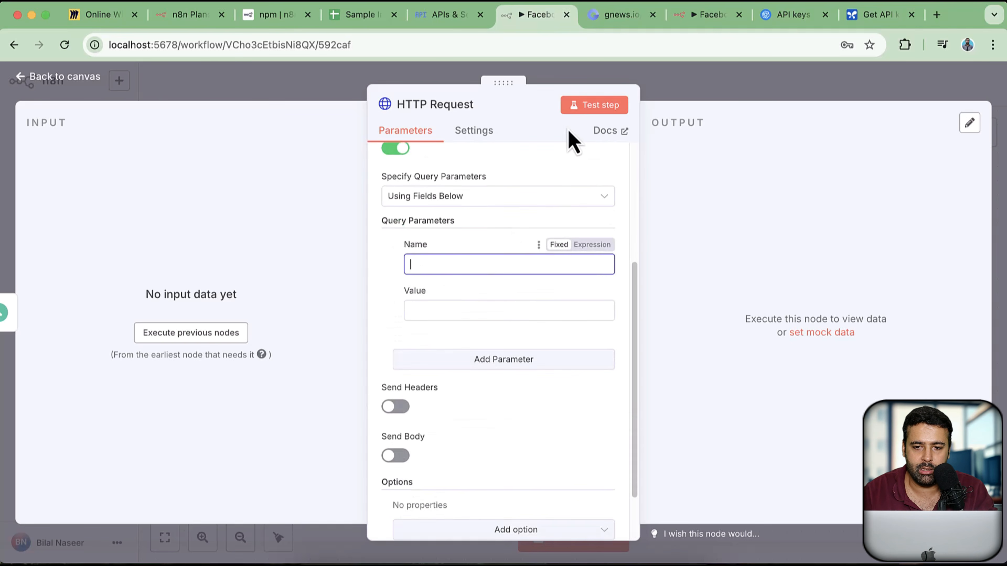
{"action": "left_click", "coordinate": [621, 14]}
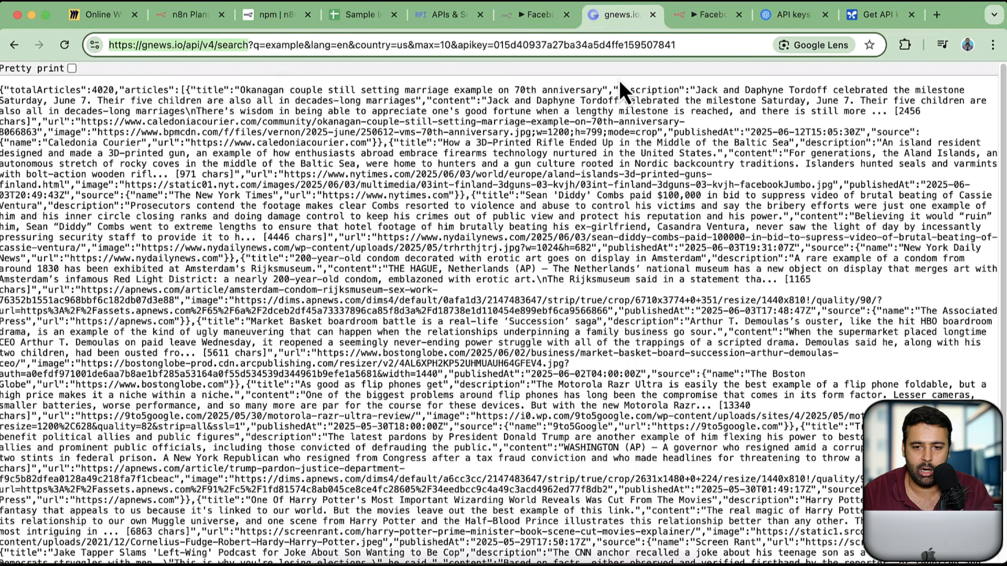
{"action": "double_click", "coordinate": [256, 44]}
{"action": "key", "text": "super+c"}
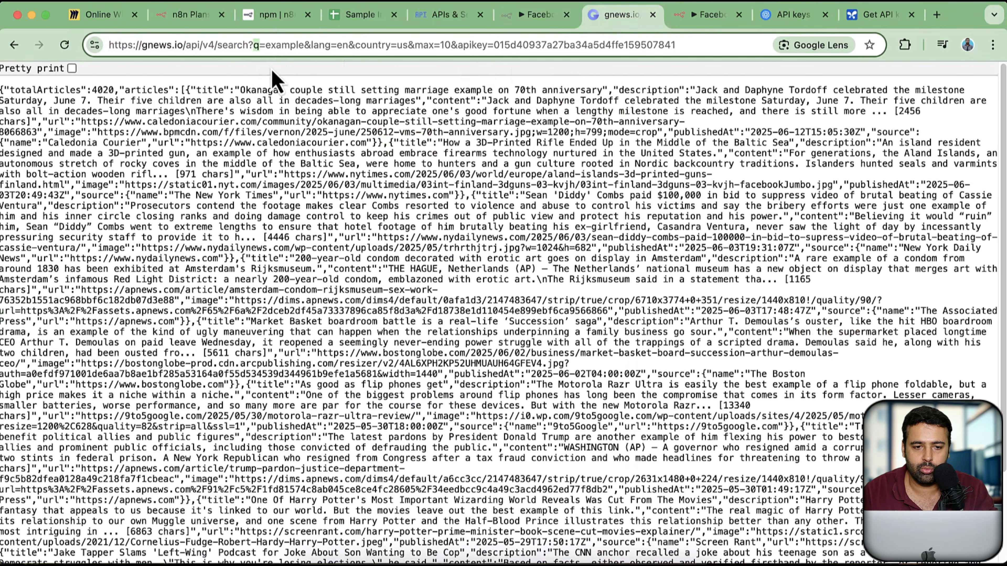
{"action": "left_click", "coordinate": [538, 18]}
{"action": "key", "text": "super+v"}
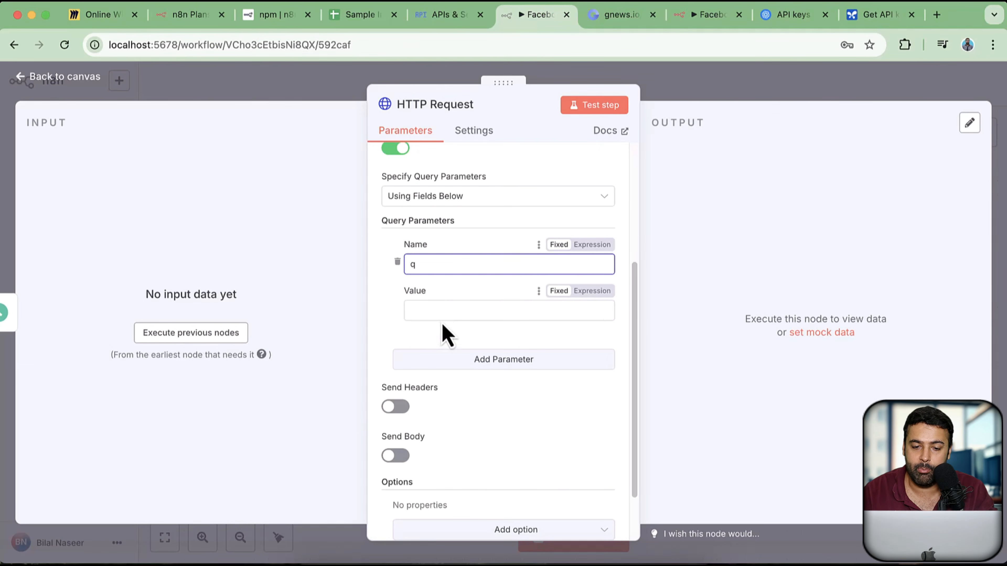
Step: Set the value of the q query parameter to Entertainment, checking it against the GNews search link
{"action": "key", "text": "Tab"}
{"action": "left_click", "coordinate": [608, 18]}
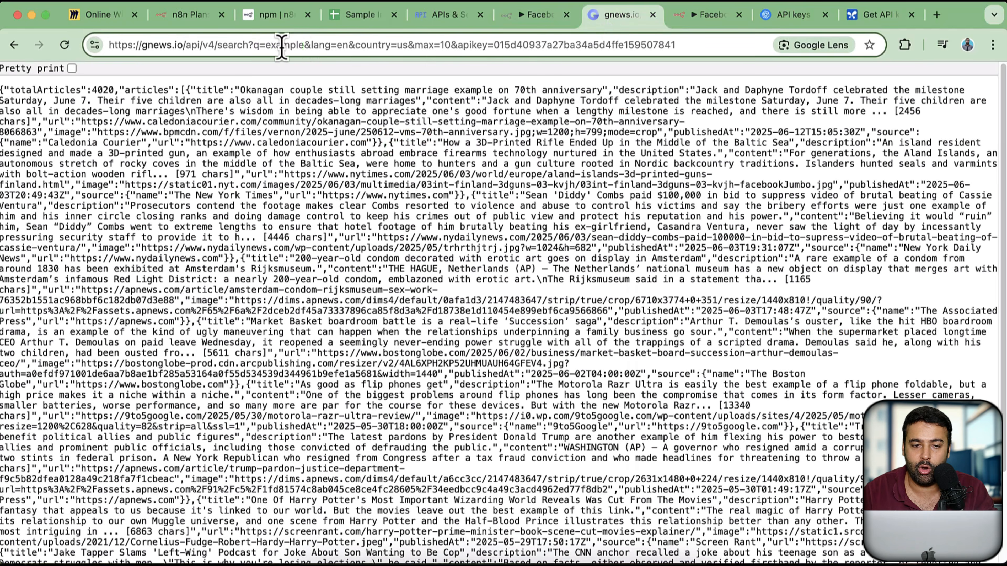
{"action": "left_click", "coordinate": [537, 16]}
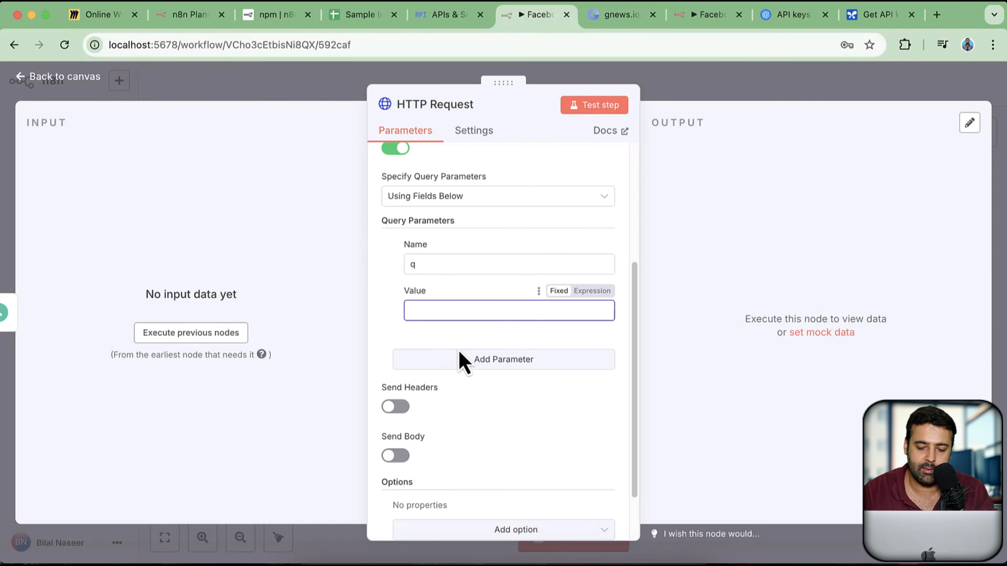
{"action": "type", "text": "Entertainment"}
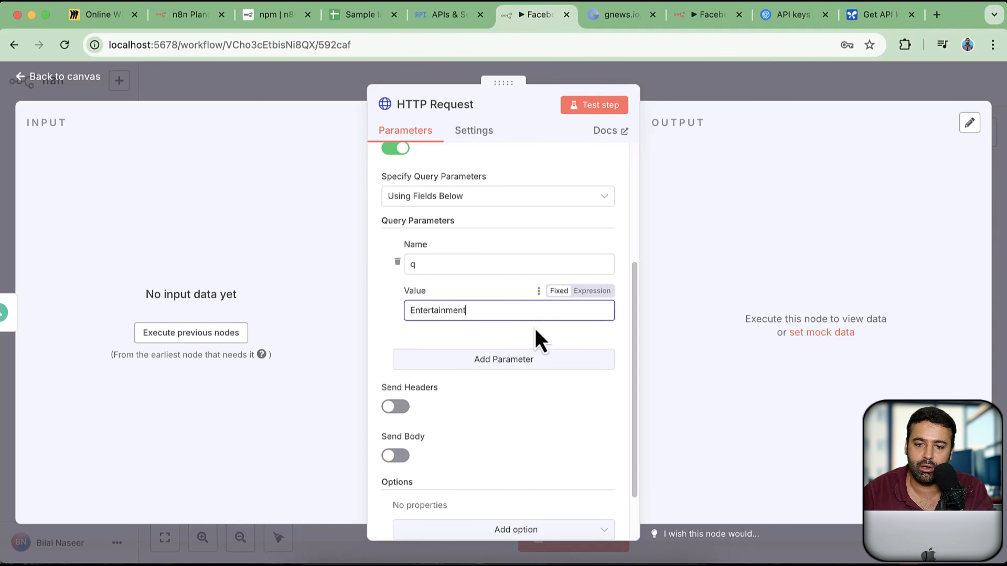
{"action": "left_click", "coordinate": [600, 15]}
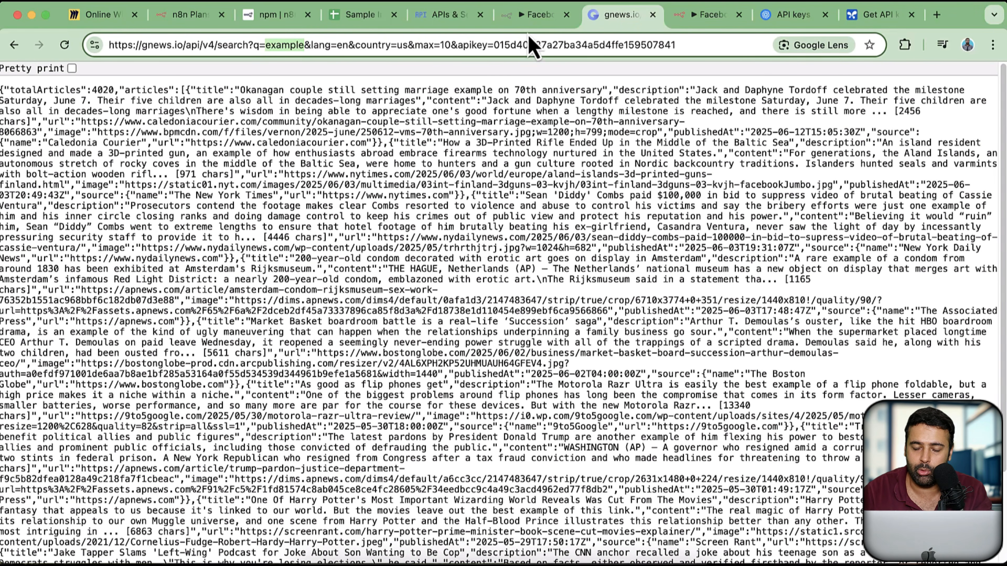
{"action": "left_click", "coordinate": [528, 24]}
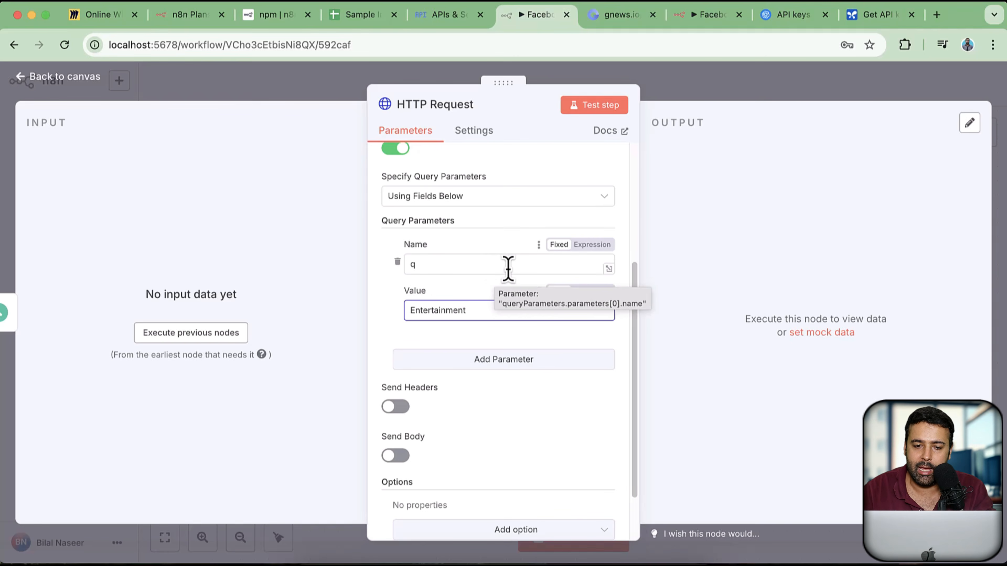
Step: Review the HTTP Request's URL and the name and value of its first query parameter
{"action": "scroll", "coordinate": [439, 262], "scroll_direction": "up", "scroll_amount": 5}
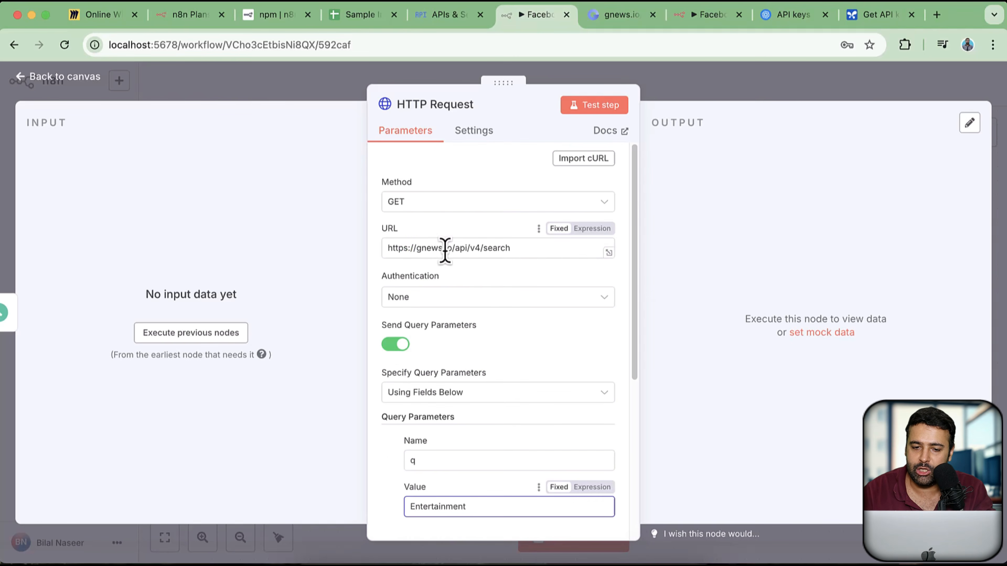
{"action": "left_click", "coordinate": [445, 252]}
{"action": "scroll", "coordinate": [499, 326], "scroll_direction": "down", "scroll_amount": 3}
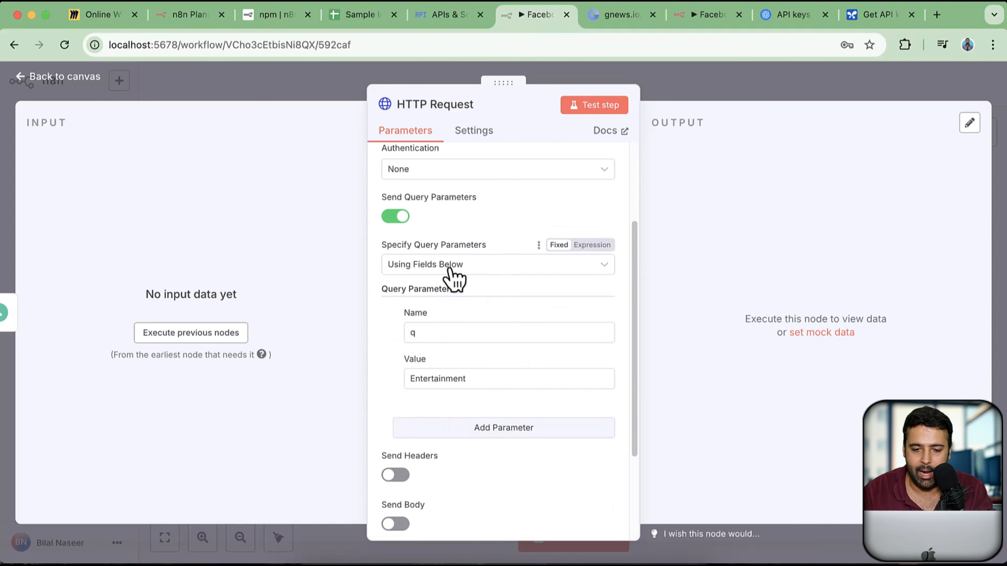
{"action": "scroll", "coordinate": [436, 297], "scroll_direction": "down", "scroll_amount": 1}
{"action": "double_click", "coordinate": [412, 314]}
{"action": "left_click_drag", "start_coordinate": [474, 358], "coordinate": [397, 381]}
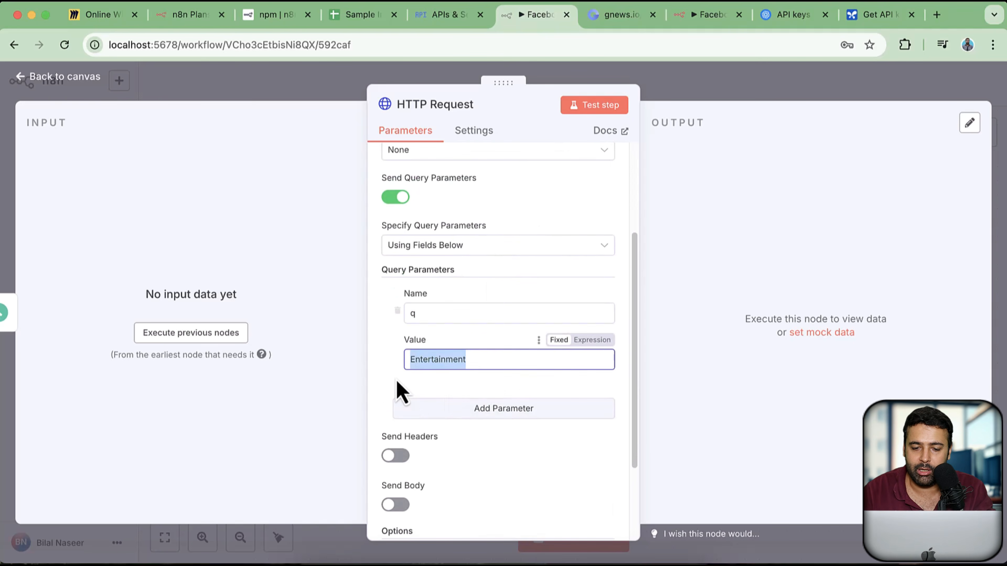
Step: Add a second query parameter named lang, taken from the GNews search link, with the value en
{"action": "scroll", "coordinate": [496, 432], "scroll_direction": "down", "scroll_amount": 1}
{"action": "left_click", "coordinate": [515, 426]}
{"action": "left_click", "coordinate": [515, 399]}
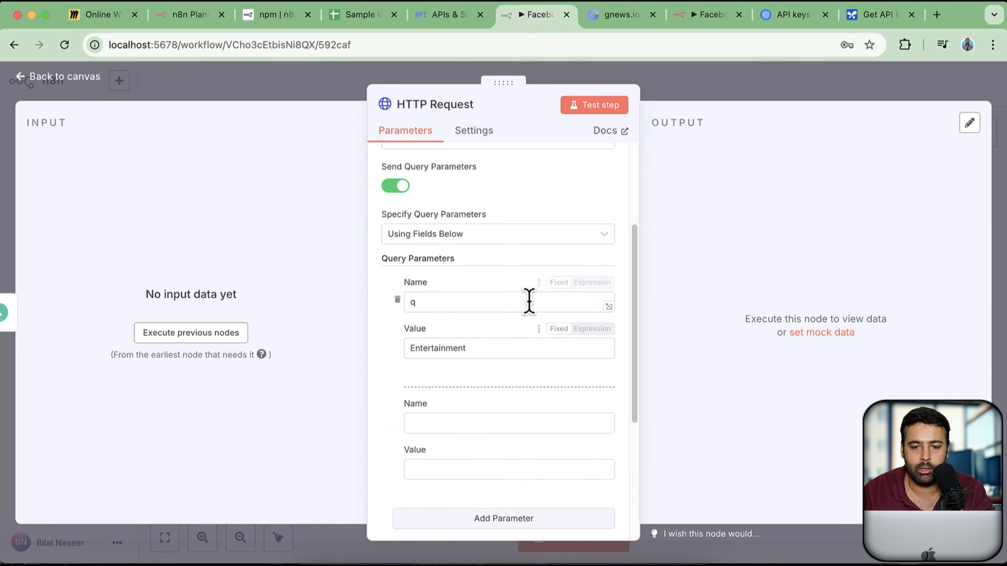
{"action": "scroll", "coordinate": [529, 299], "scroll_direction": "down", "scroll_amount": 1}
{"action": "left_click", "coordinate": [618, 14]}
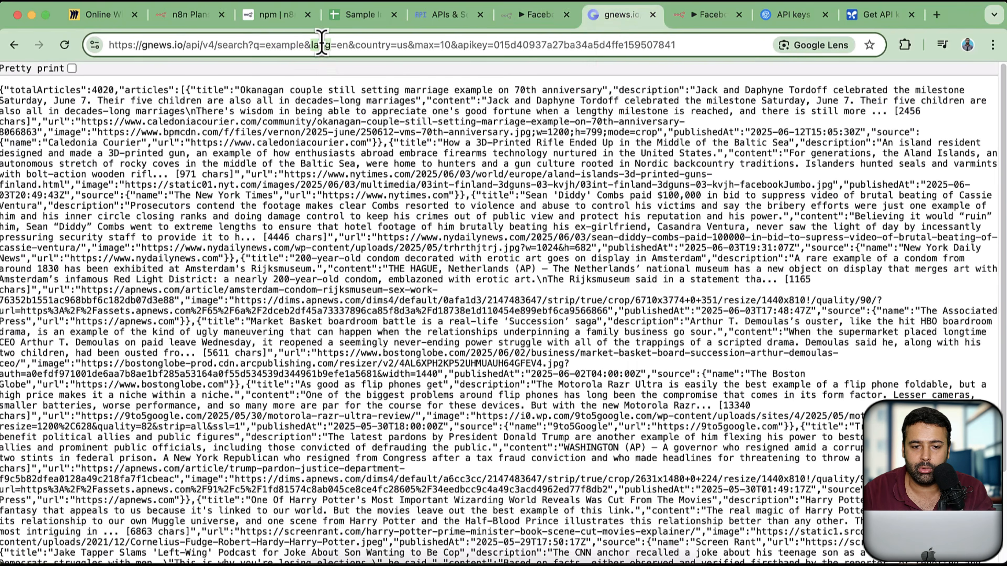
{"action": "left_click", "coordinate": [532, 16]}
{"action": "left_click", "coordinate": [451, 397]}
{"action": "type", "text": "lang"}
{"action": "scroll", "coordinate": [476, 387], "scroll_direction": "down", "scroll_amount": 1}
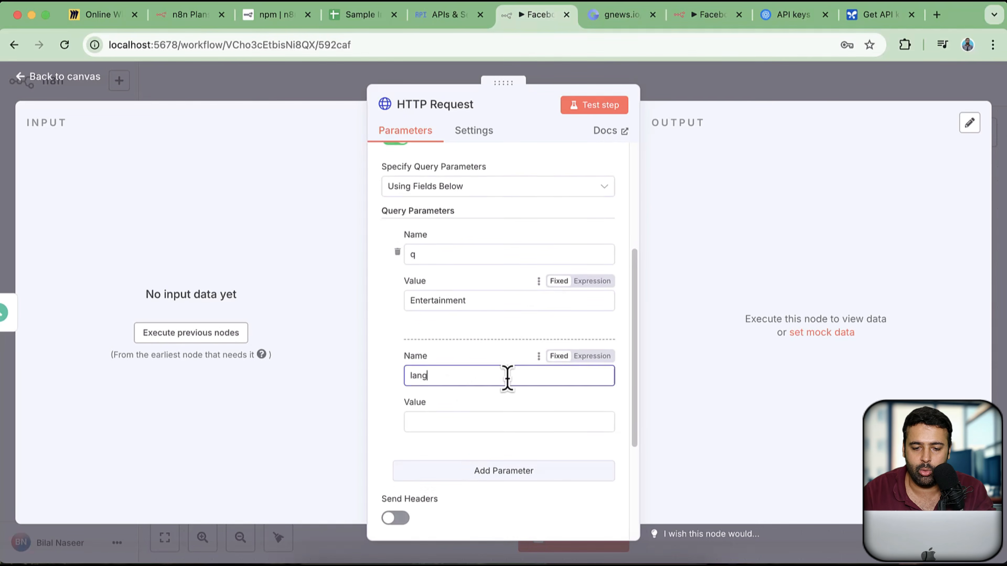
{"action": "left_click", "coordinate": [461, 422]}
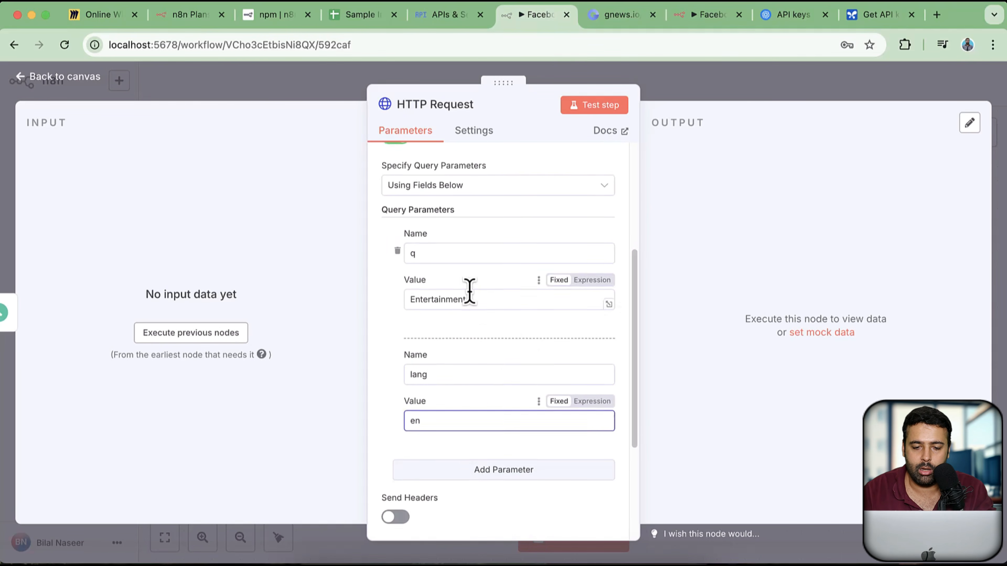
Step: Add a third query parameter named country, copied from the GNews search link, with the value us
{"action": "scroll", "coordinate": [496, 373], "scroll_direction": "down", "scroll_amount": 1}
{"action": "left_click", "coordinate": [516, 446]}
{"action": "scroll", "coordinate": [553, 310], "scroll_direction": "down", "scroll_amount": 2}
{"action": "scroll", "coordinate": [553, 310], "scroll_direction": "down", "scroll_amount": 2}
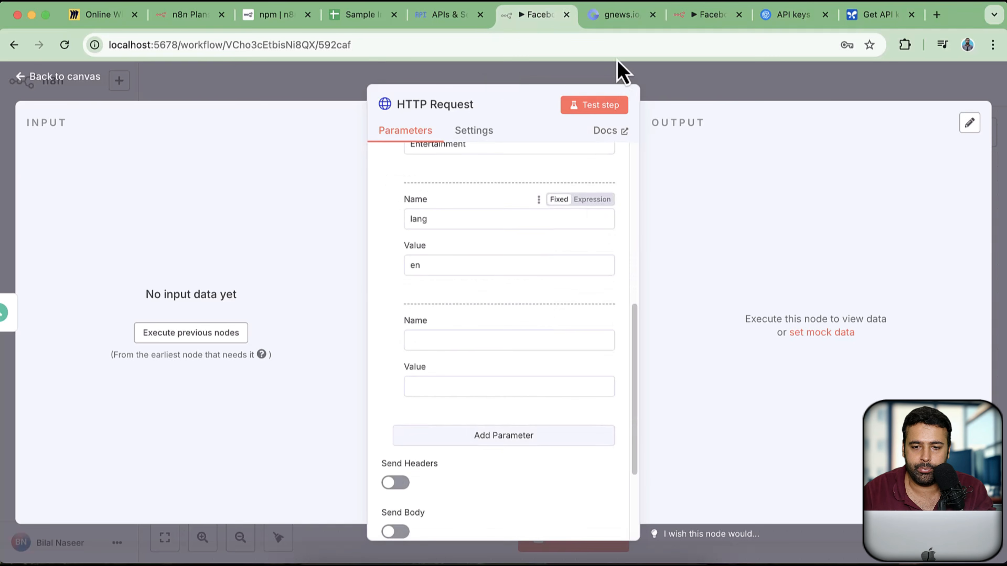
{"action": "left_click", "coordinate": [611, 17]}
{"action": "double_click", "coordinate": [368, 46]}
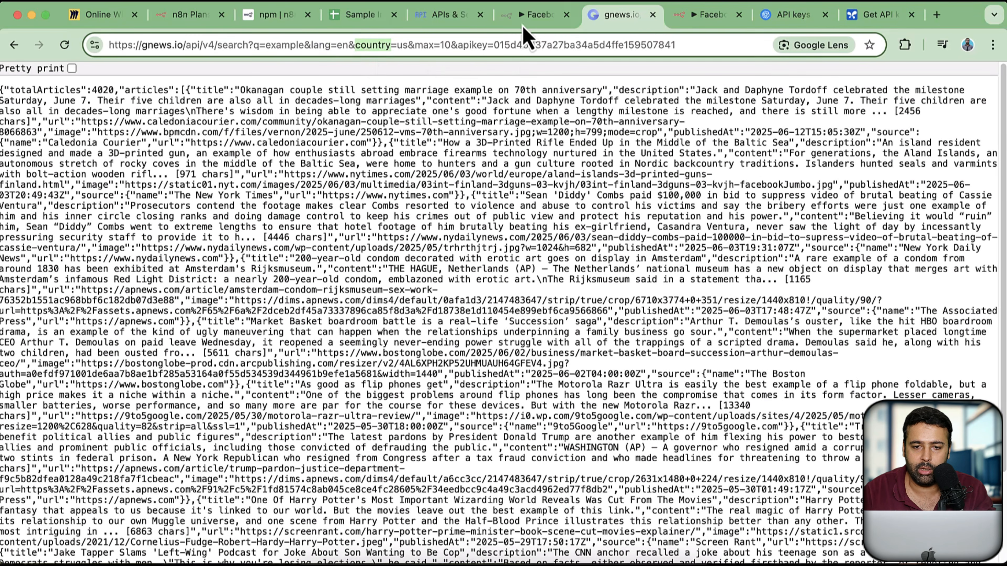
{"action": "key", "text": "super+c"}
{"action": "left_click", "coordinate": [533, 15]}
{"action": "left_click", "coordinate": [450, 341]}
{"action": "key", "text": "super+v"}
{"action": "left_click", "coordinate": [471, 386]}
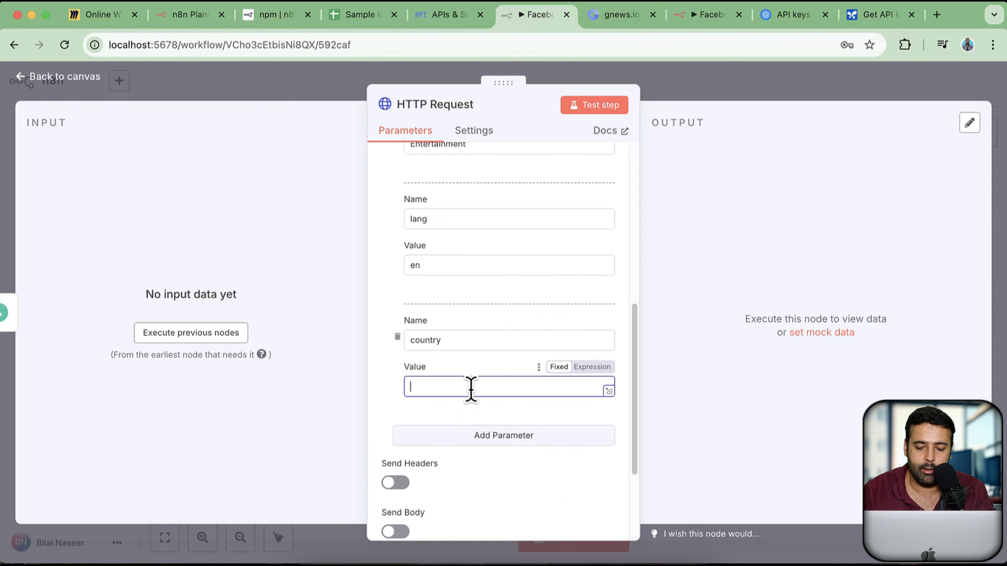
{"action": "scroll", "coordinate": [486, 297], "scroll_direction": "down", "scroll_amount": 1}
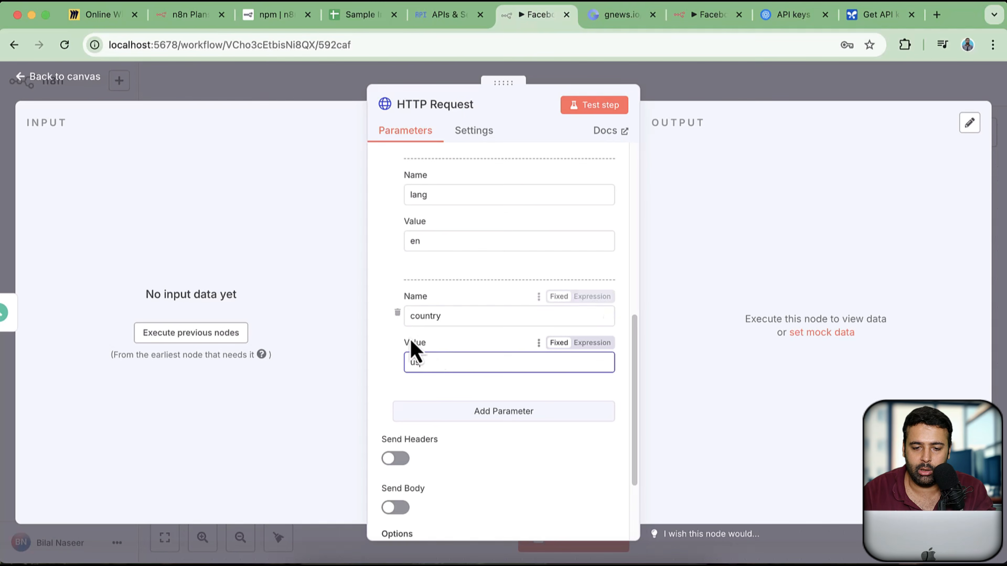
{"action": "left_click_drag", "start_coordinate": [424, 357], "coordinate": [400, 372]}
Step: Add a fourth query parameter named max, taken from the GNews search link, and set its value to 3
{"action": "left_click", "coordinate": [506, 411]}
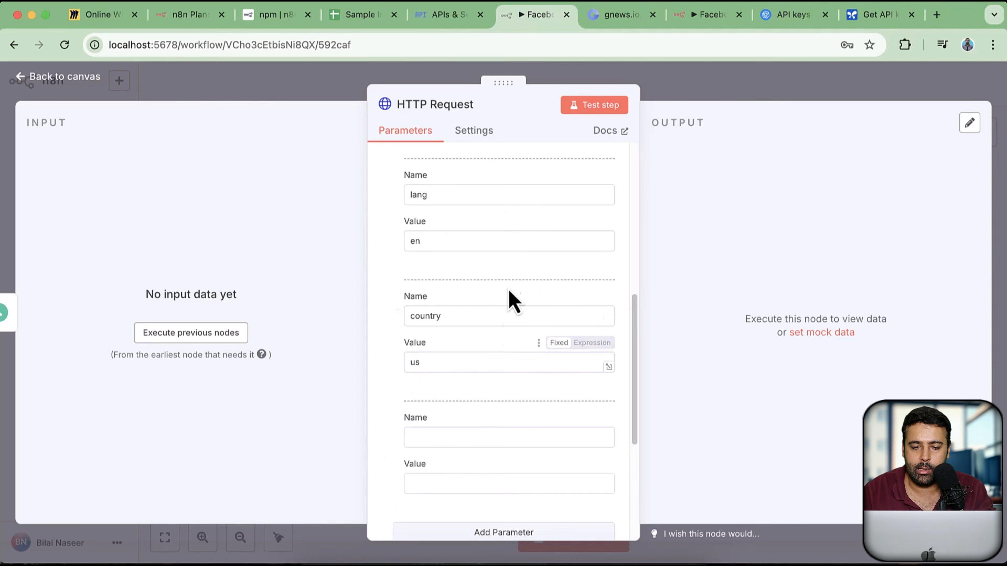
{"action": "scroll", "coordinate": [555, 314], "scroll_direction": "down", "scroll_amount": 2}
{"action": "left_click", "coordinate": [611, 15]}
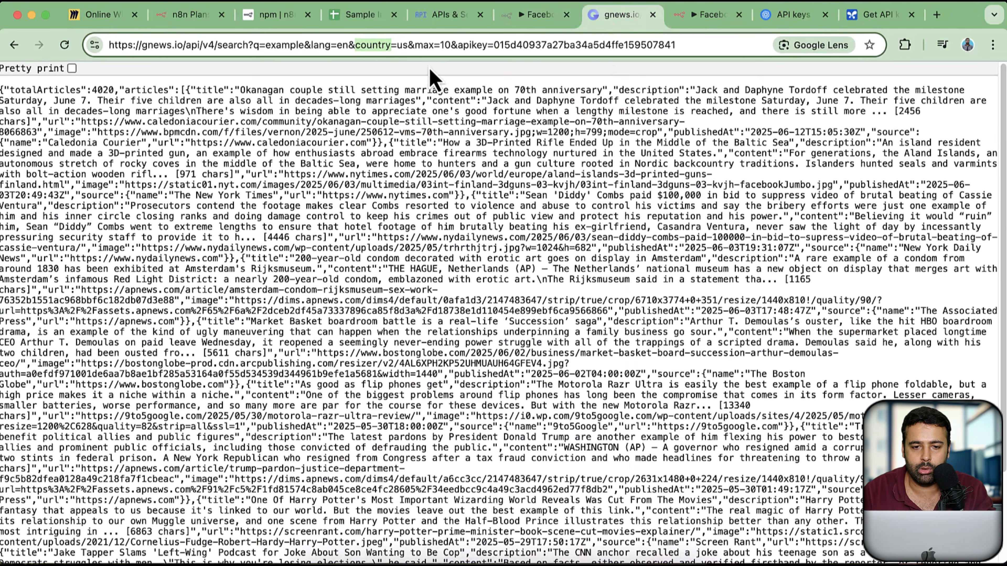
{"action": "left_click", "coordinate": [536, 15]}
{"action": "left_click", "coordinate": [452, 329]}
{"action": "type", "text": "max"}
{"action": "left_click", "coordinate": [453, 375]}
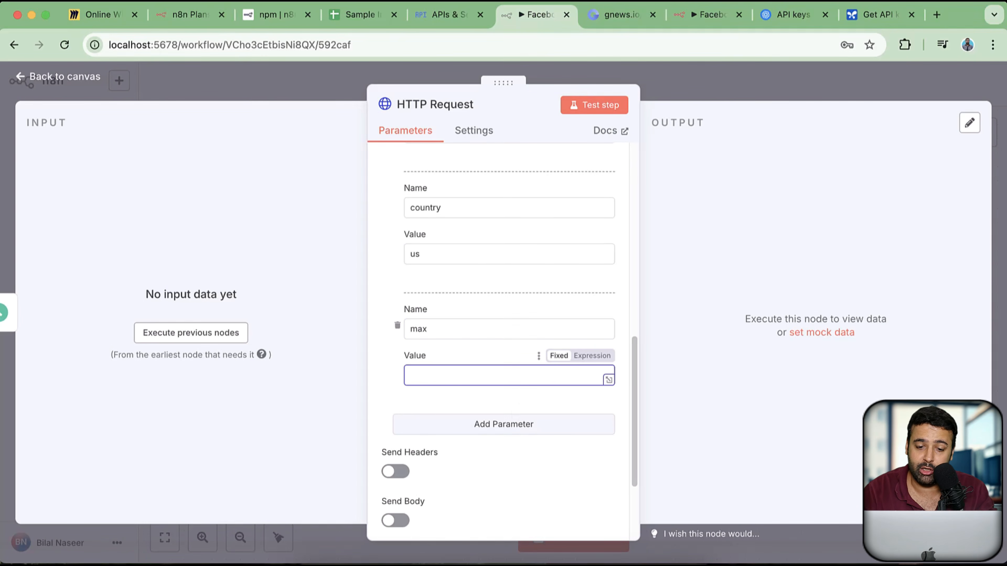
{"action": "type", "text": "10"}
{"action": "left_click_drag", "start_coordinate": [442, 376], "coordinate": [408, 375]}
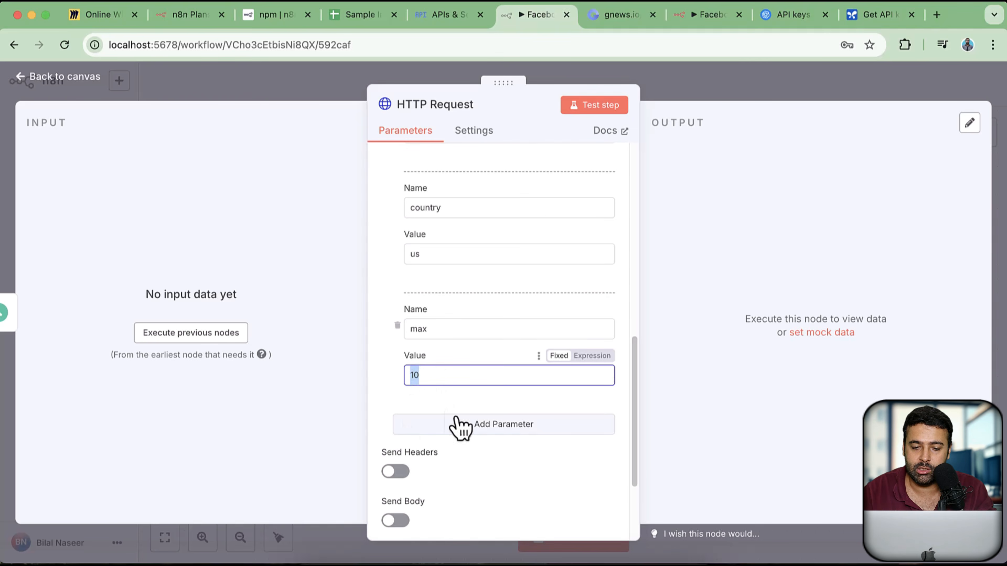
{"action": "type", "text": "3"}
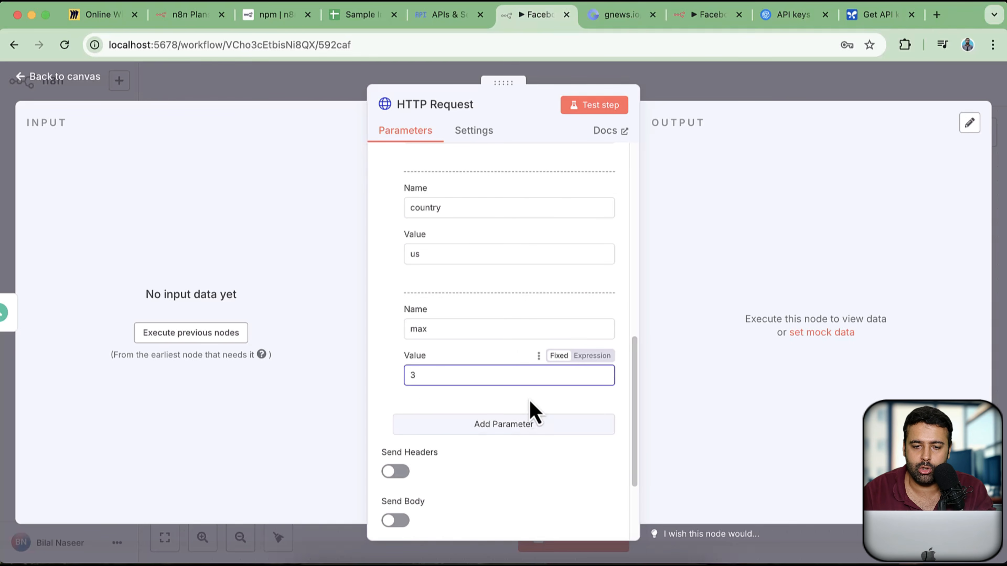
Step: Add a fifth query parameter named apikey, matching the key parameter in the GNews search link
{"action": "scroll", "coordinate": [551, 322], "scroll_direction": "up", "scroll_amount": 10}
{"action": "scroll", "coordinate": [551, 322], "scroll_direction": "down", "scroll_amount": 15}
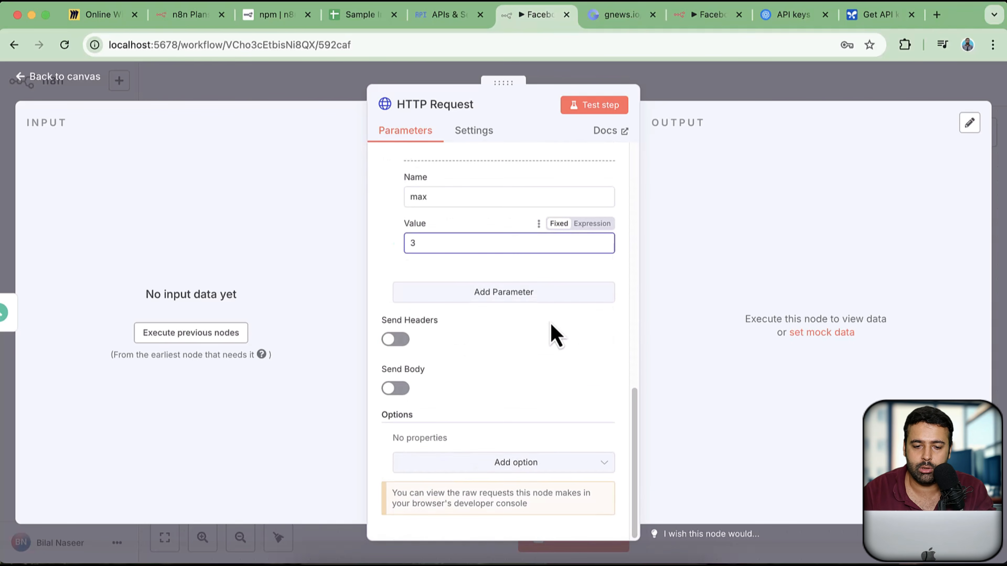
{"action": "scroll", "coordinate": [546, 353], "scroll_direction": "up", "scroll_amount": 3}
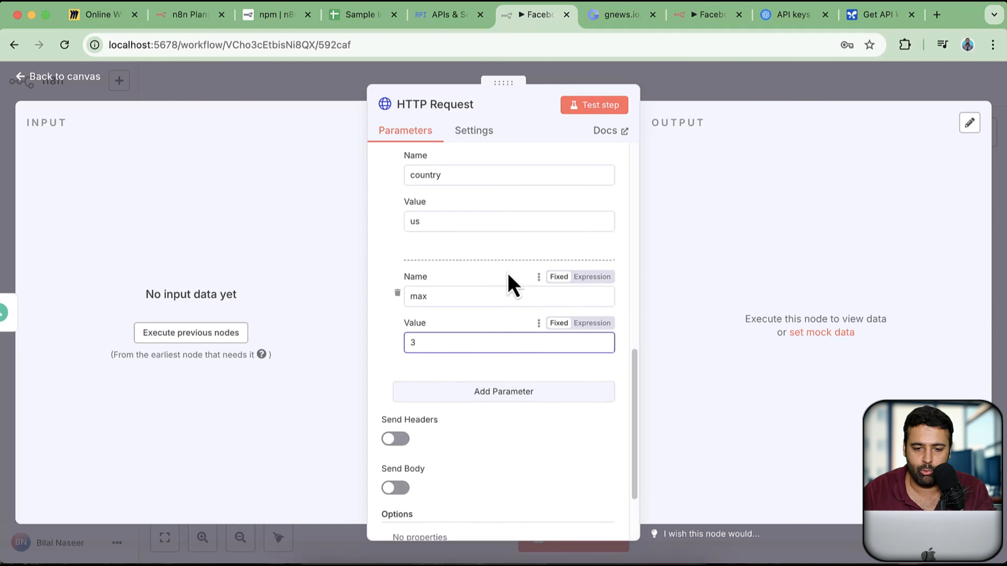
{"action": "scroll", "coordinate": [508, 274], "scroll_direction": "down", "scroll_amount": 1}
{"action": "left_click", "coordinate": [527, 373]}
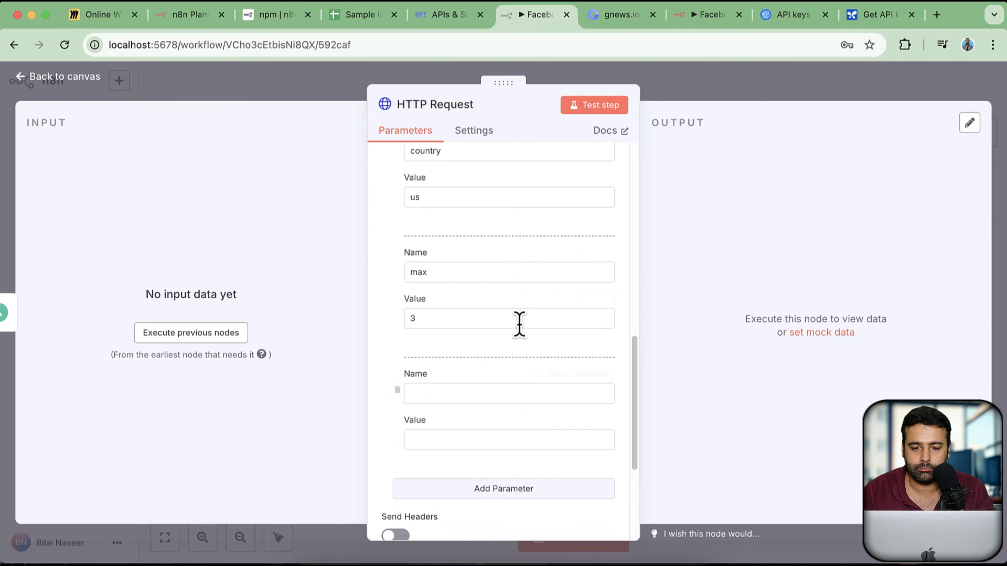
{"action": "scroll", "coordinate": [503, 308], "scroll_direction": "down", "scroll_amount": 5}
{"action": "left_click", "coordinate": [606, 16]}
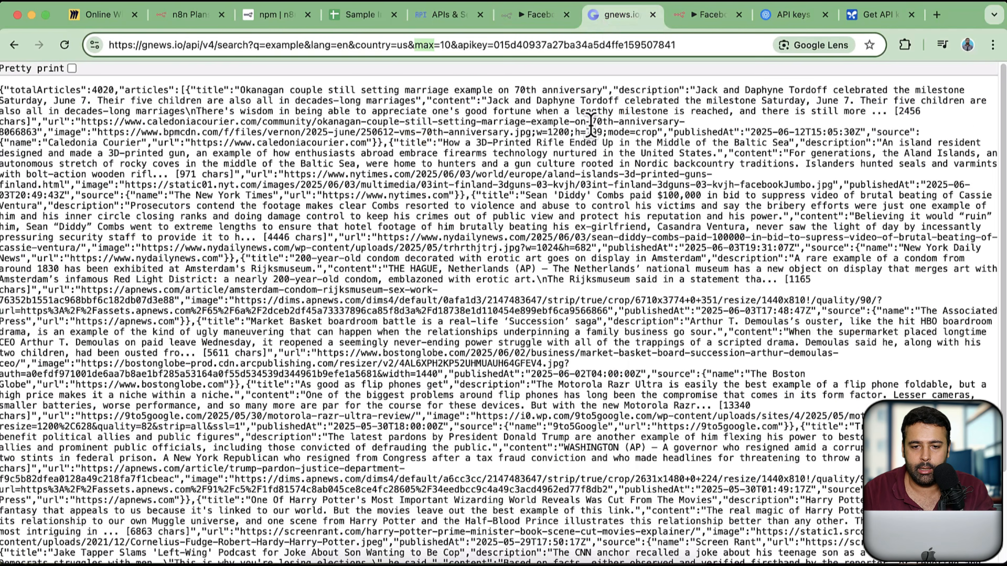
{"action": "left_click", "coordinate": [541, 24]}
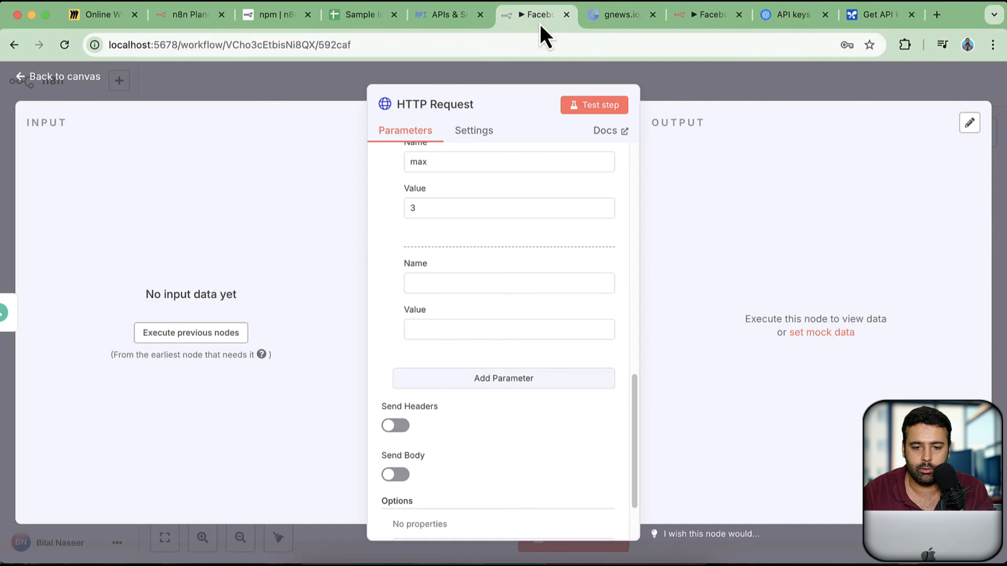
{"action": "left_click", "coordinate": [432, 288]}
{"action": "type", "text": "apikey"}
{"action": "left_click", "coordinate": [454, 321]}
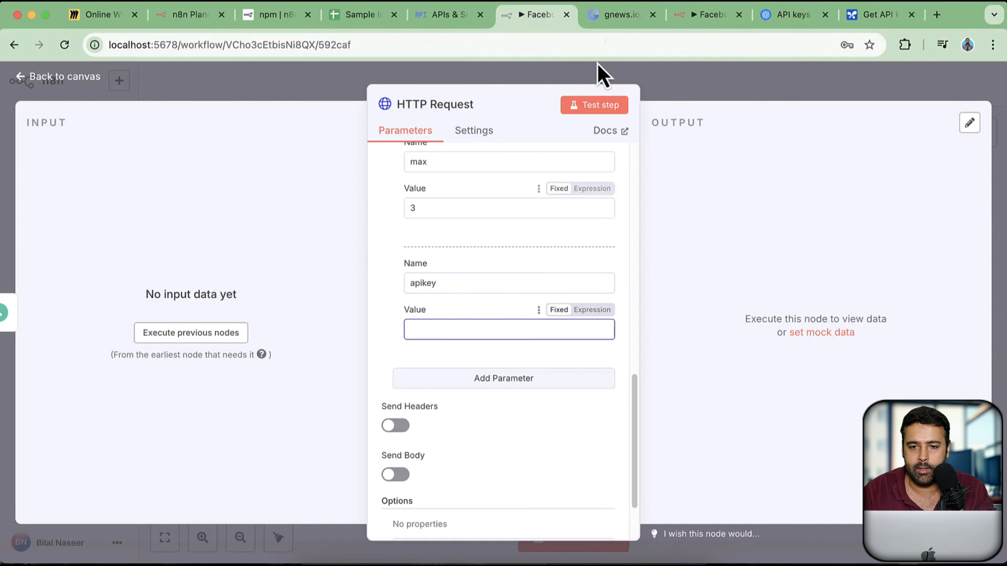
Step: Copy the API key from the GNews search link into the value of the apikey query parameter
{"action": "left_click", "coordinate": [619, 16]}
{"action": "left_click_drag", "start_coordinate": [492, 45], "coordinate": [654, 77]}
{"action": "key", "text": "super+c"}
{"action": "left_click", "coordinate": [542, 16]}
{"action": "key", "text": "super+v"}
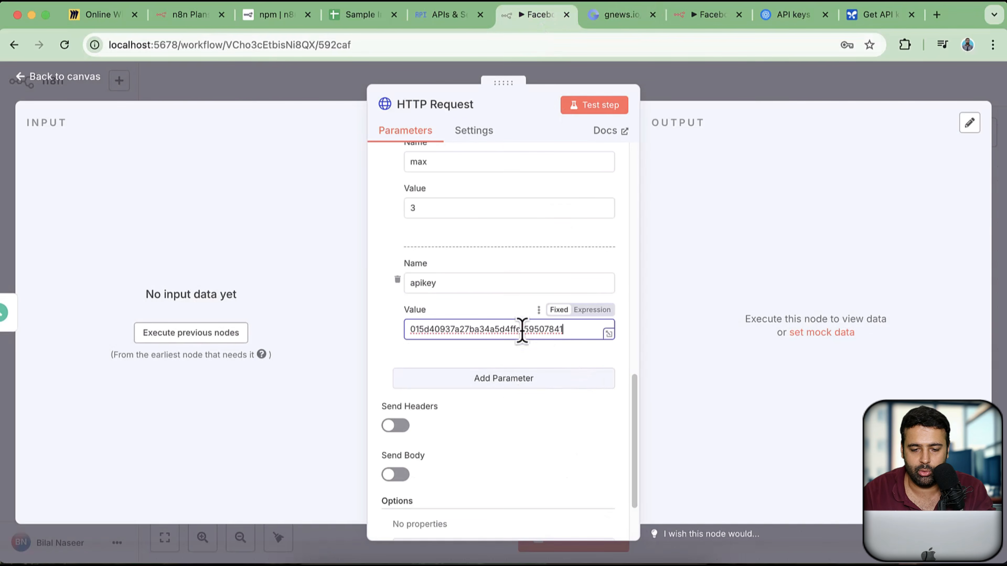
Step: Test the HTTP Request step and look through the title, description and content of the returned articles
{"action": "scroll", "coordinate": [571, 408], "scroll_direction": "up", "scroll_amount": 10}
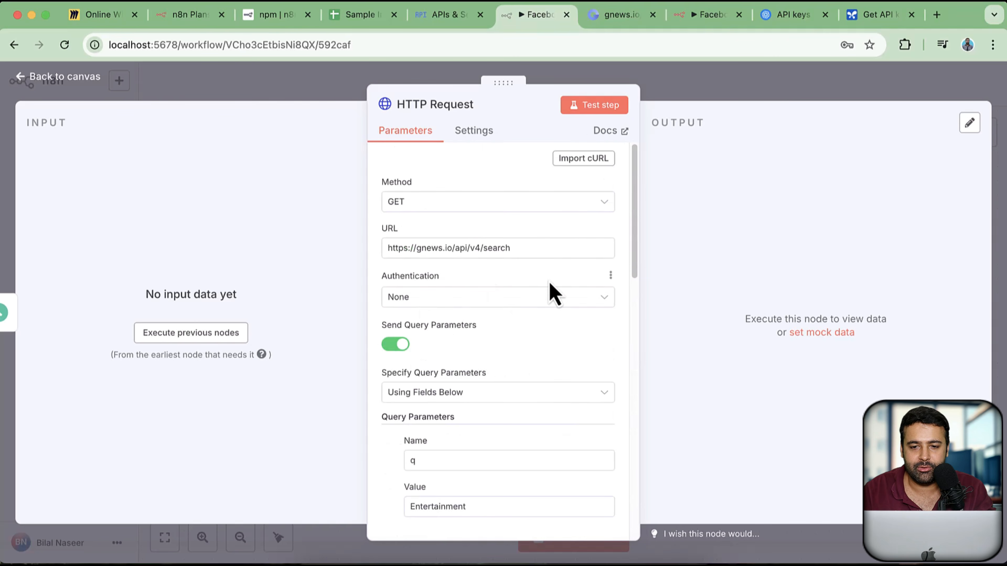
{"action": "left_click", "coordinate": [587, 105]}
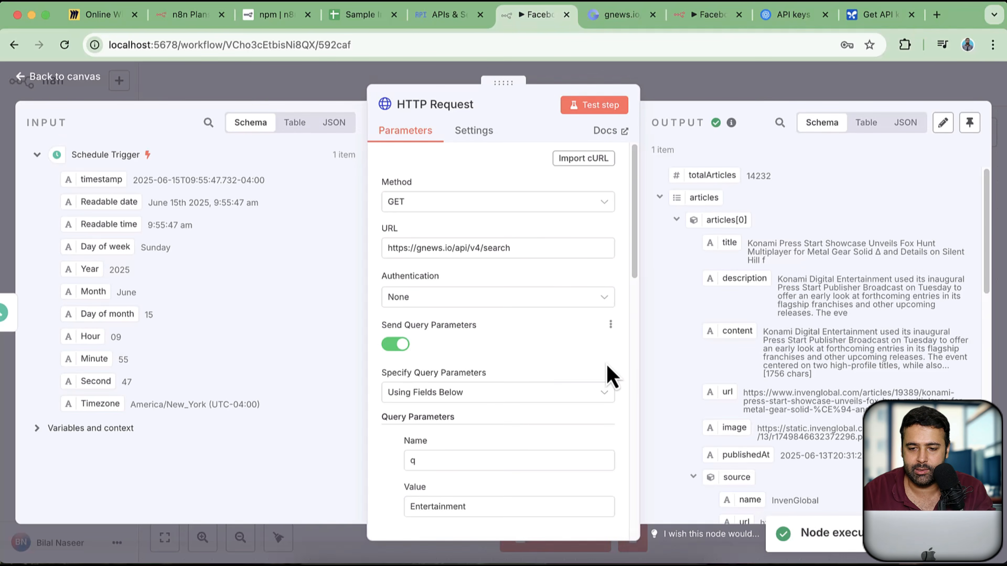
{"action": "scroll", "coordinate": [888, 226], "scroll_direction": "down", "scroll_amount": 1}
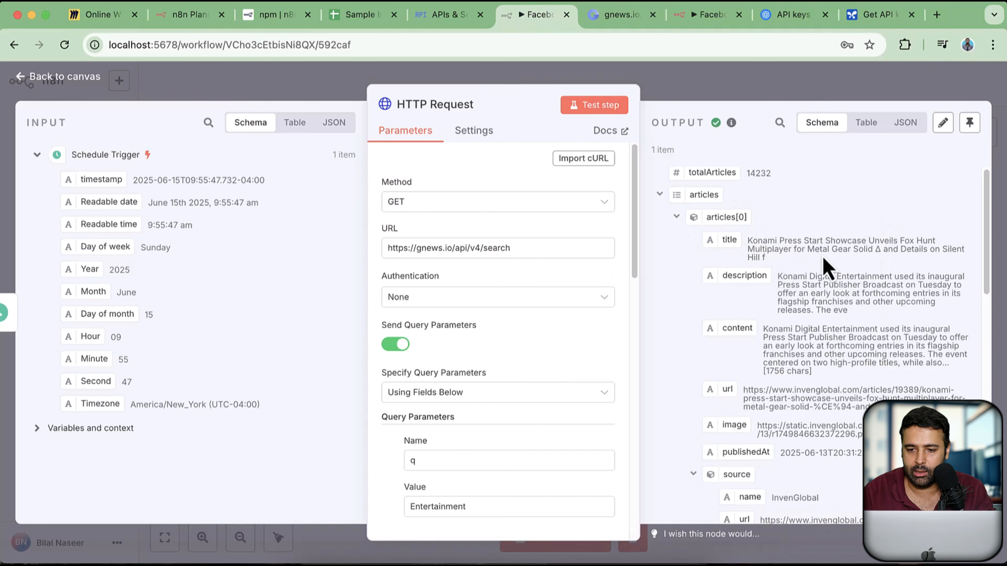
{"action": "scroll", "coordinate": [825, 268], "scroll_direction": "down", "scroll_amount": 1}
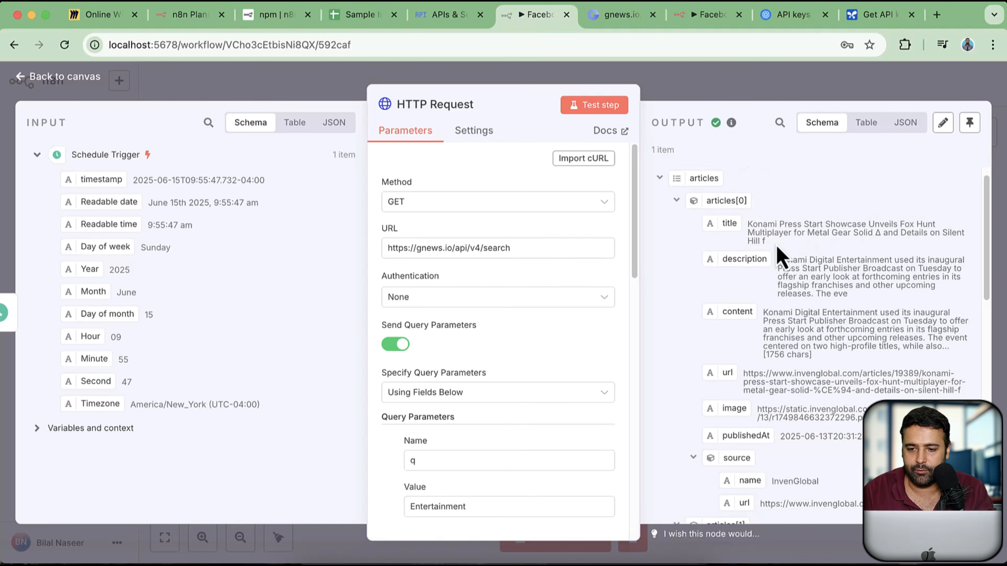
{"action": "left_click_drag", "start_coordinate": [777, 248], "coordinate": [746, 226]}
{"action": "scroll", "coordinate": [886, 262], "scroll_direction": "down", "scroll_amount": 15}
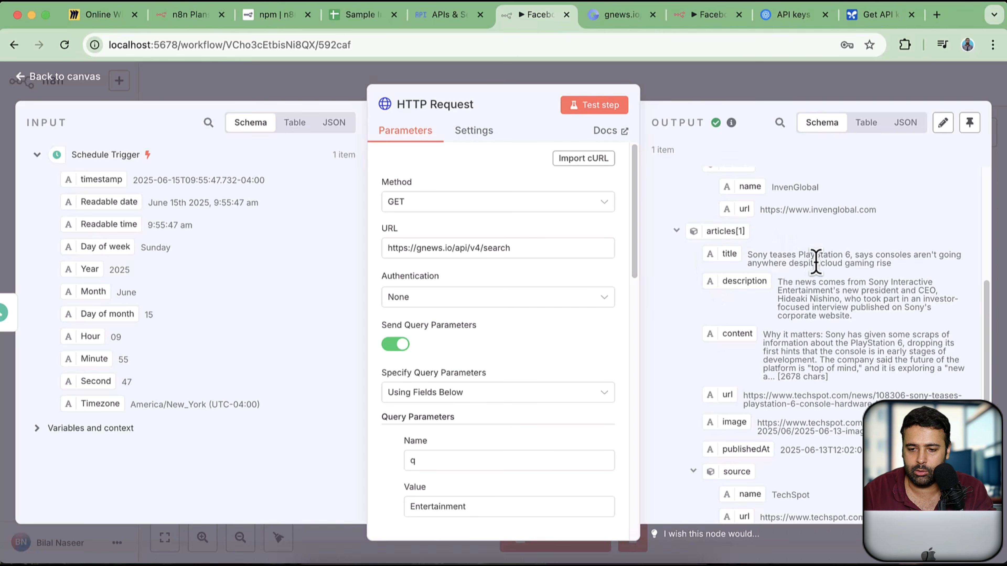
{"action": "scroll", "coordinate": [816, 262], "scroll_direction": "down", "scroll_amount": 15}
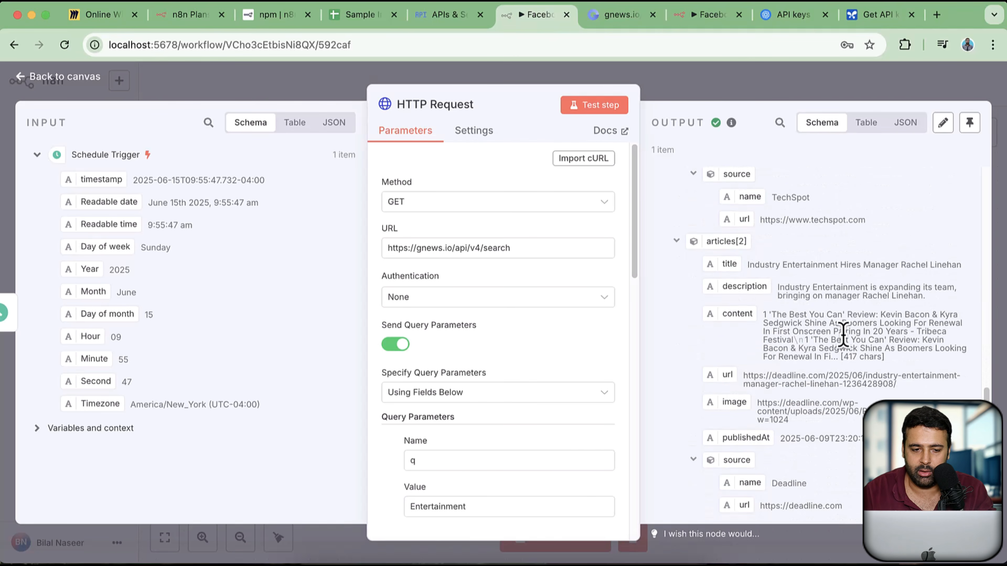
{"action": "scroll", "coordinate": [842, 335], "scroll_direction": "up", "scroll_amount": 20}
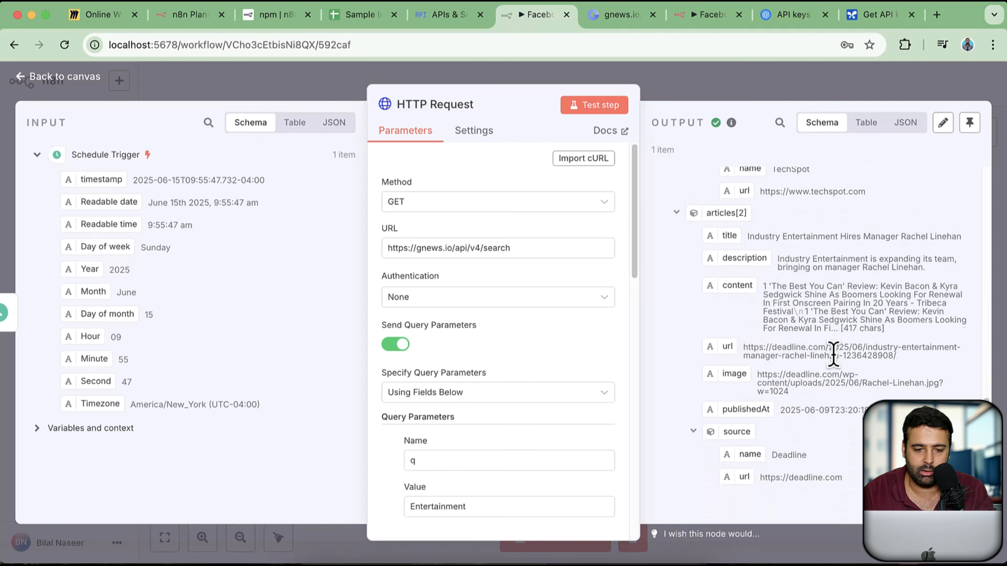
Step: Return to the canvas and add an AI Agent node after the HTTP Request node
{"action": "left_click", "coordinate": [56, 88]}
{"action": "key", "text": "F2"}
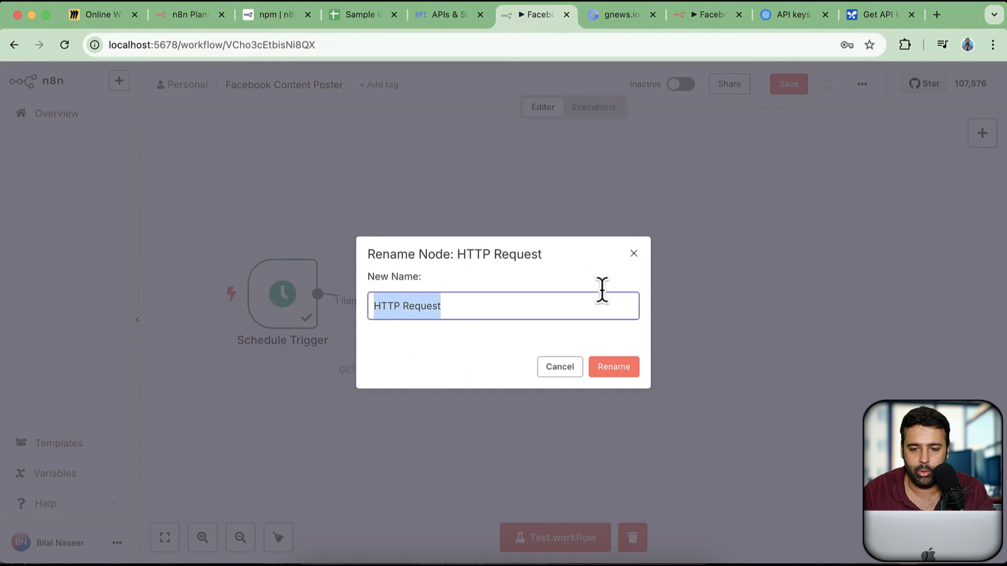
{"action": "left_click", "coordinate": [633, 253]}
{"action": "left_click_drag", "start_coordinate": [407, 337], "coordinate": [465, 313]}
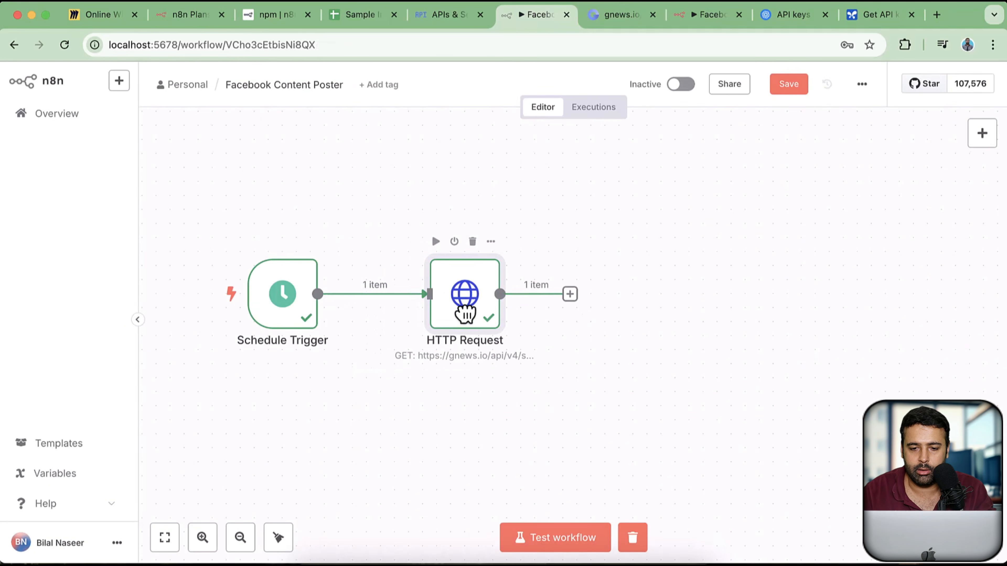
{"action": "left_click_drag", "start_coordinate": [629, 400], "coordinate": [540, 362]}
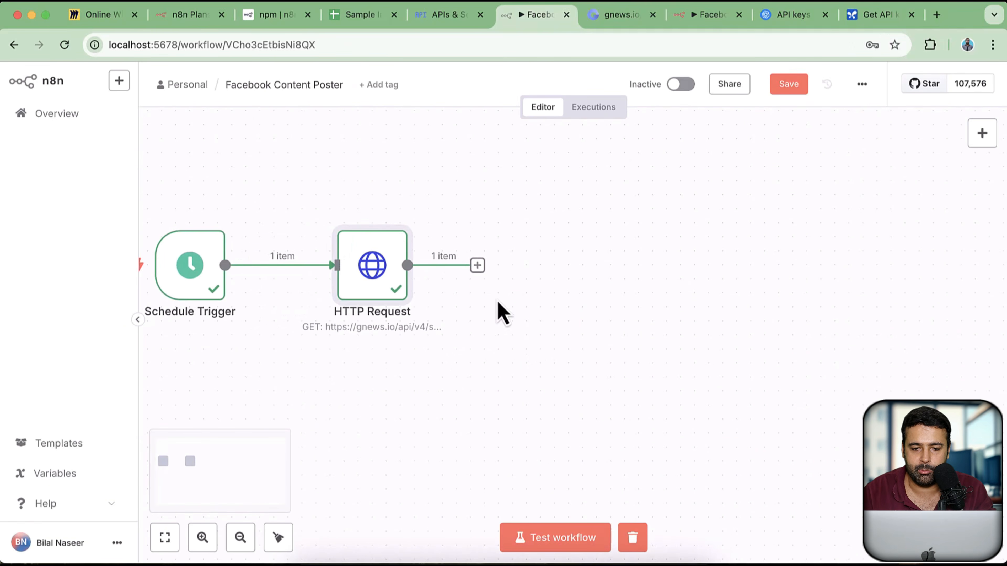
{"action": "left_click", "coordinate": [477, 265]}
{"action": "left_click", "coordinate": [813, 238]}
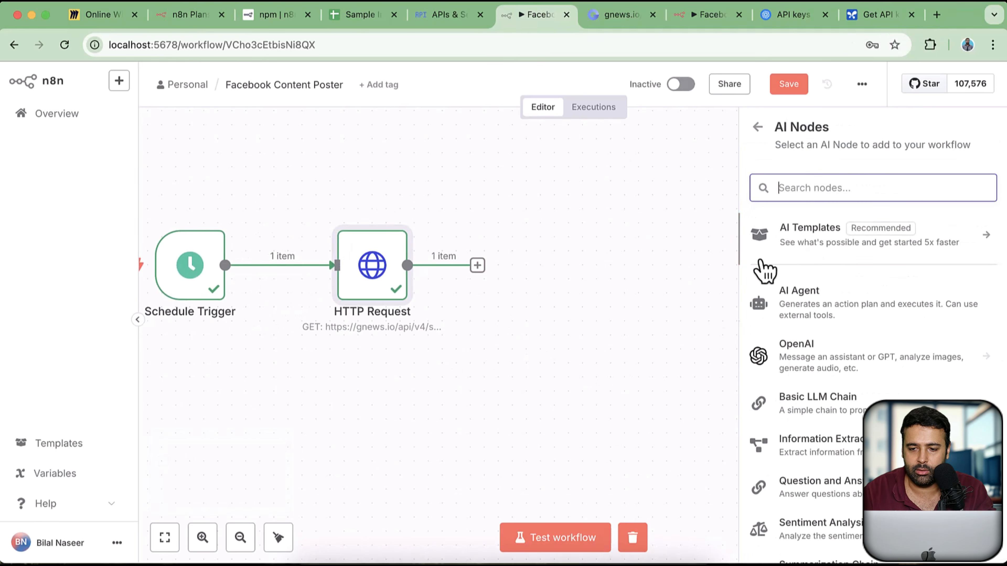
{"action": "left_click", "coordinate": [825, 303]}
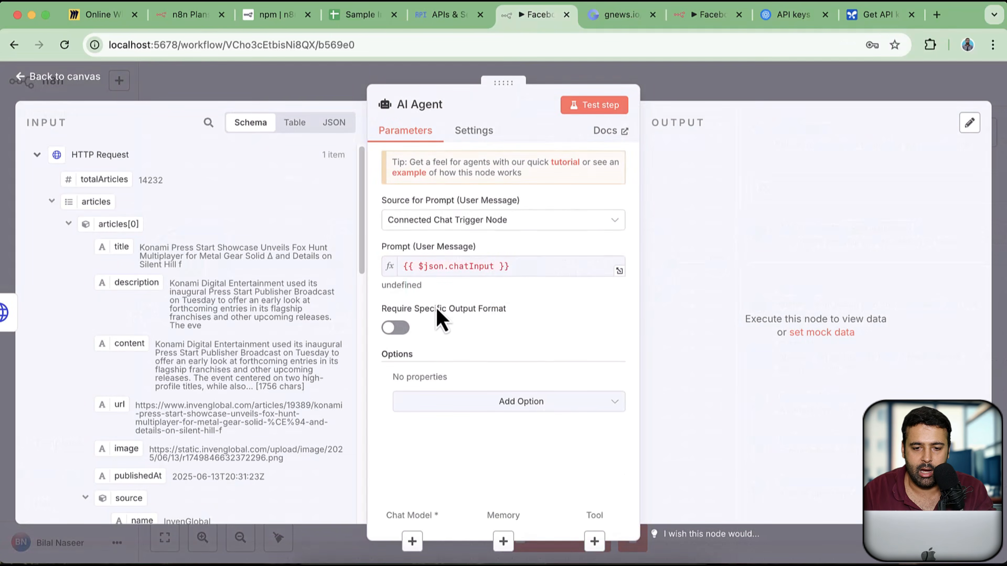
Step: Attach a Google Gemini Chat Model to the AI Agent and set its model to models/gemini-2.5-flash-preview-05-20
{"action": "left_click", "coordinate": [423, 538]}
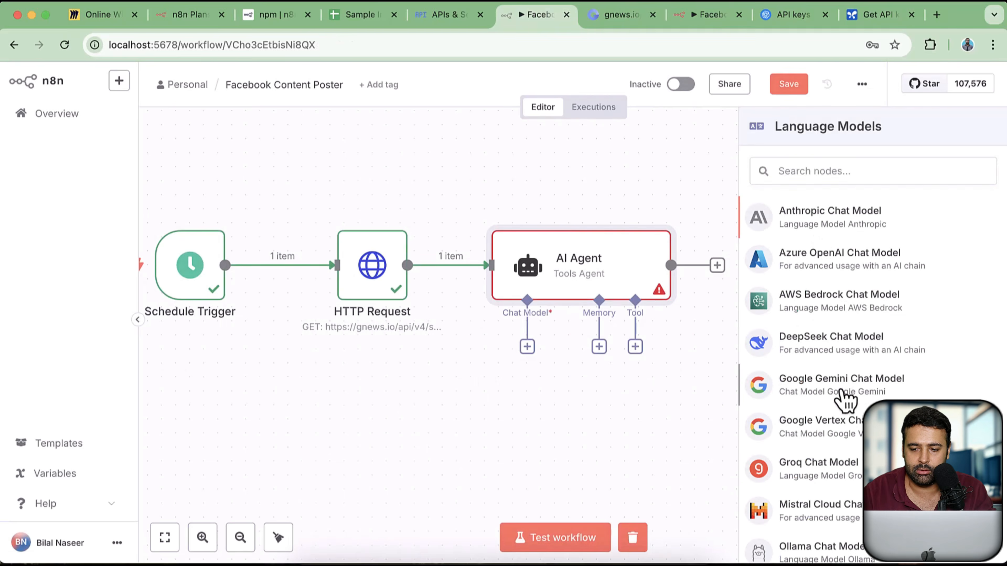
{"action": "left_click", "coordinate": [845, 398]}
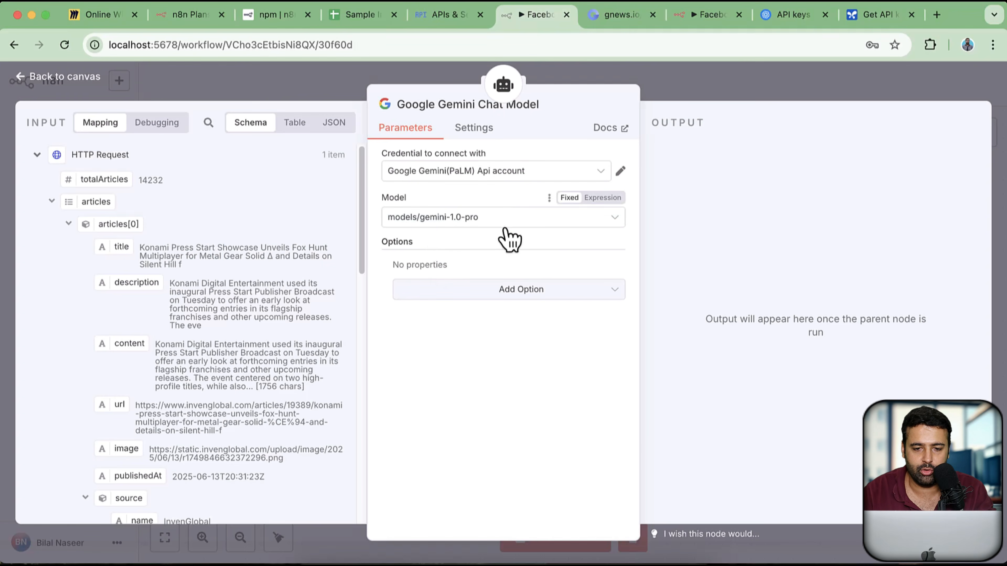
{"action": "left_click", "coordinate": [506, 228]}
{"action": "scroll", "coordinate": [573, 302], "scroll_direction": "down", "scroll_amount": 10}
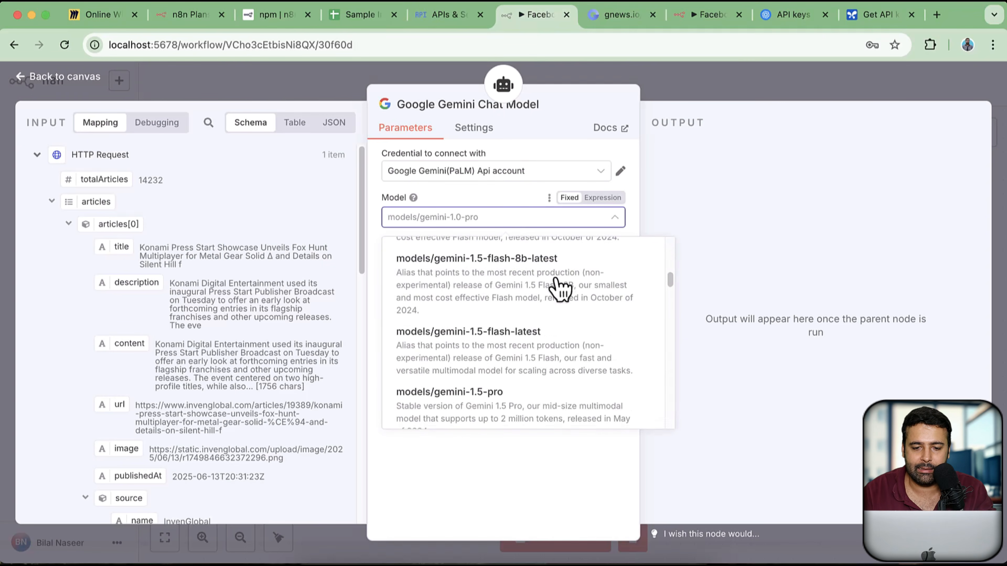
{"action": "scroll", "coordinate": [560, 290], "scroll_direction": "down", "scroll_amount": 15}
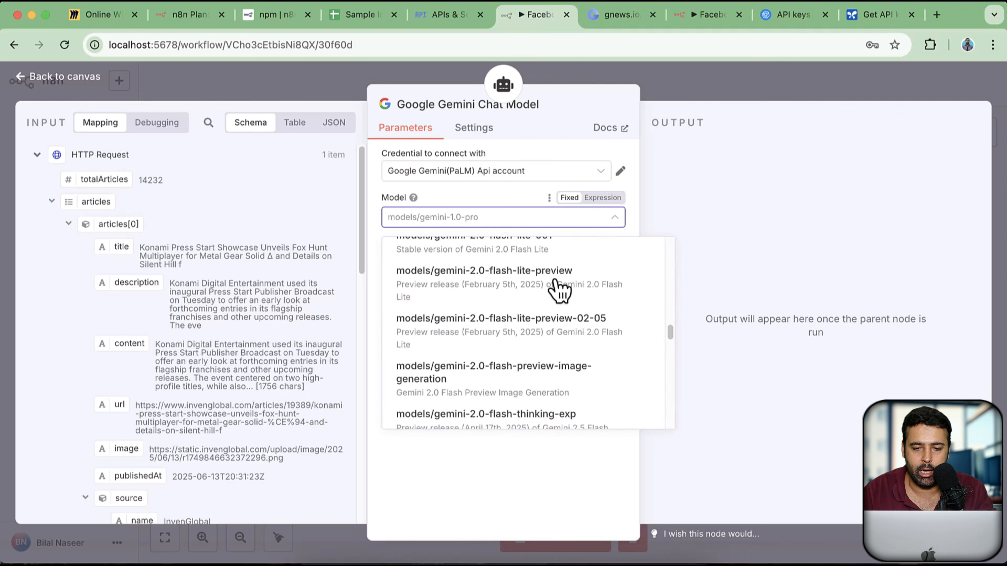
{"action": "scroll", "coordinate": [558, 293], "scroll_direction": "down", "scroll_amount": 1}
{"action": "scroll", "coordinate": [576, 394], "scroll_direction": "up", "scroll_amount": 3}
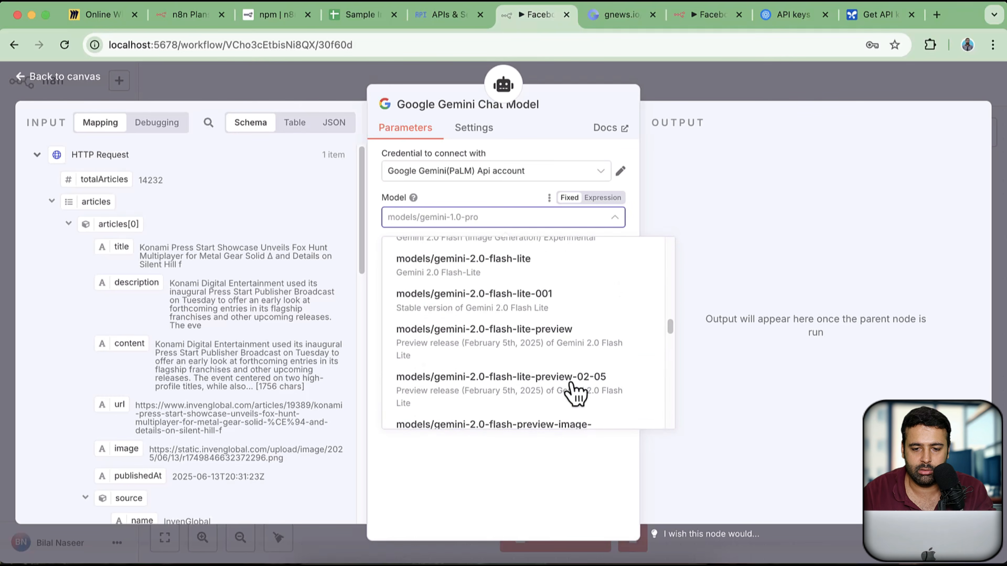
{"action": "scroll", "coordinate": [567, 373], "scroll_direction": "up", "scroll_amount": 2}
{"action": "scroll", "coordinate": [551, 299], "scroll_direction": "down", "scroll_amount": 3}
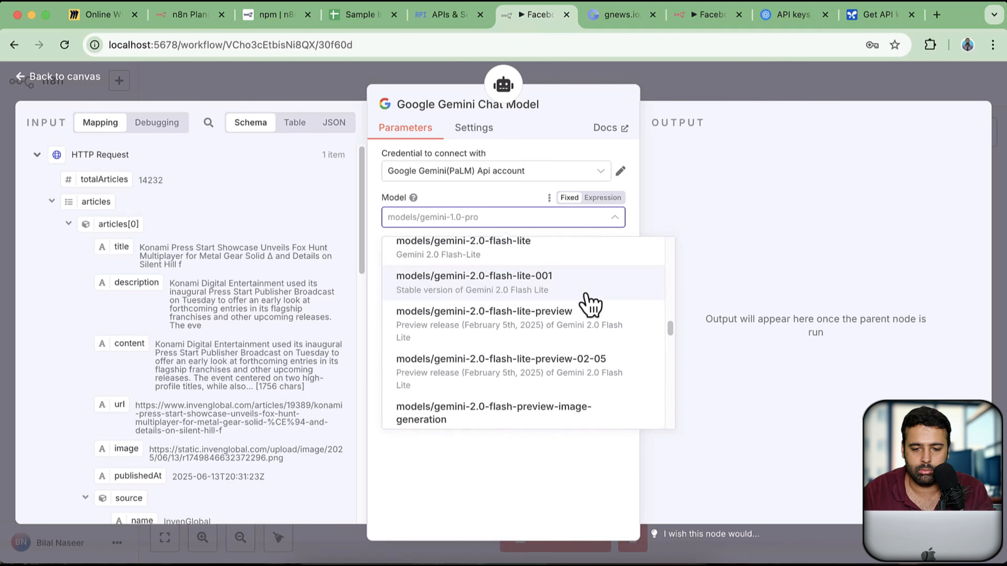
{"action": "scroll", "coordinate": [590, 305], "scroll_direction": "down", "scroll_amount": 5}
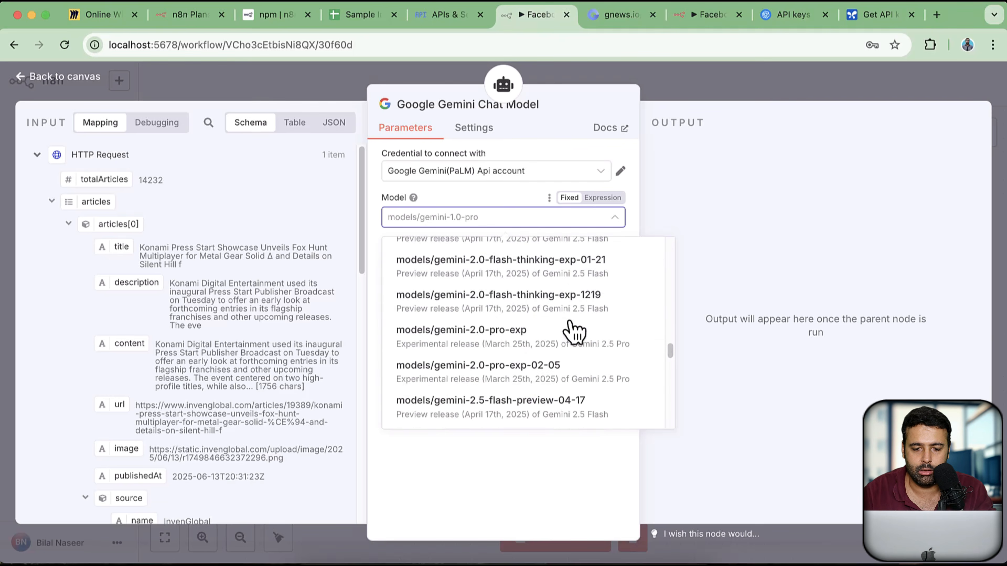
{"action": "scroll", "coordinate": [574, 326], "scroll_direction": "down", "scroll_amount": 5}
{"action": "scroll", "coordinate": [555, 338], "scroll_direction": "down", "scroll_amount": 2}
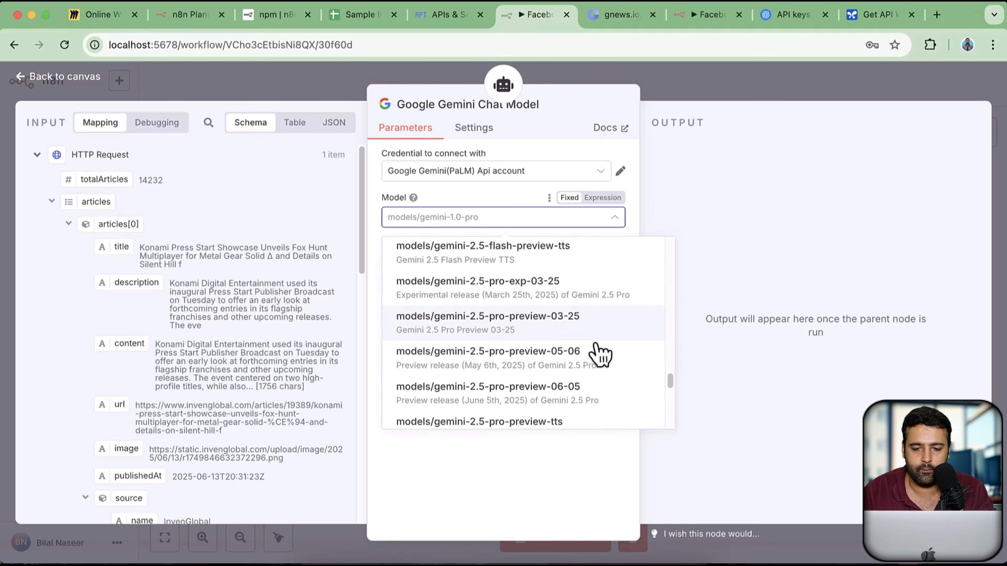
{"action": "scroll", "coordinate": [580, 353], "scroll_direction": "up", "scroll_amount": 3}
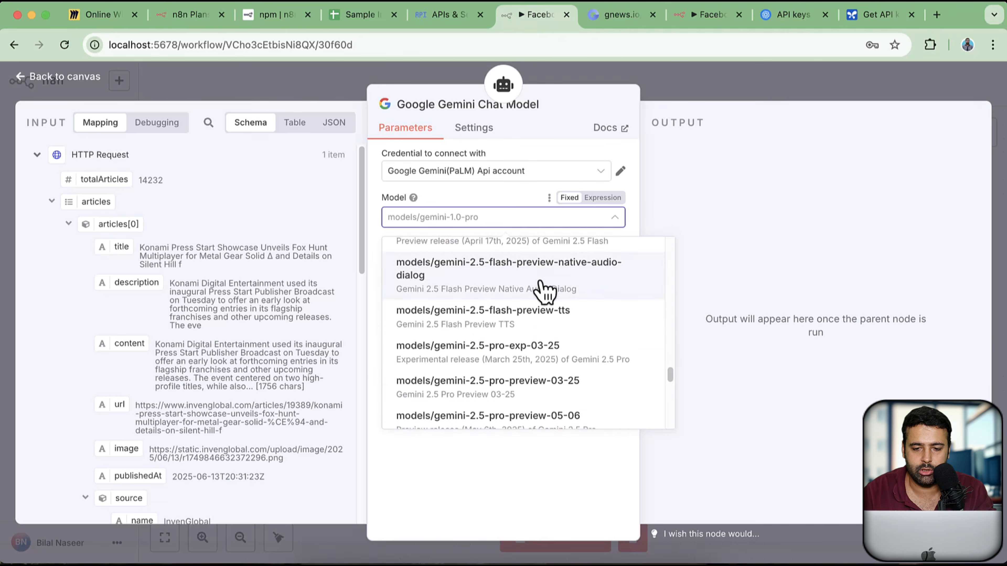
{"action": "scroll", "coordinate": [601, 314], "scroll_direction": "down", "scroll_amount": 2}
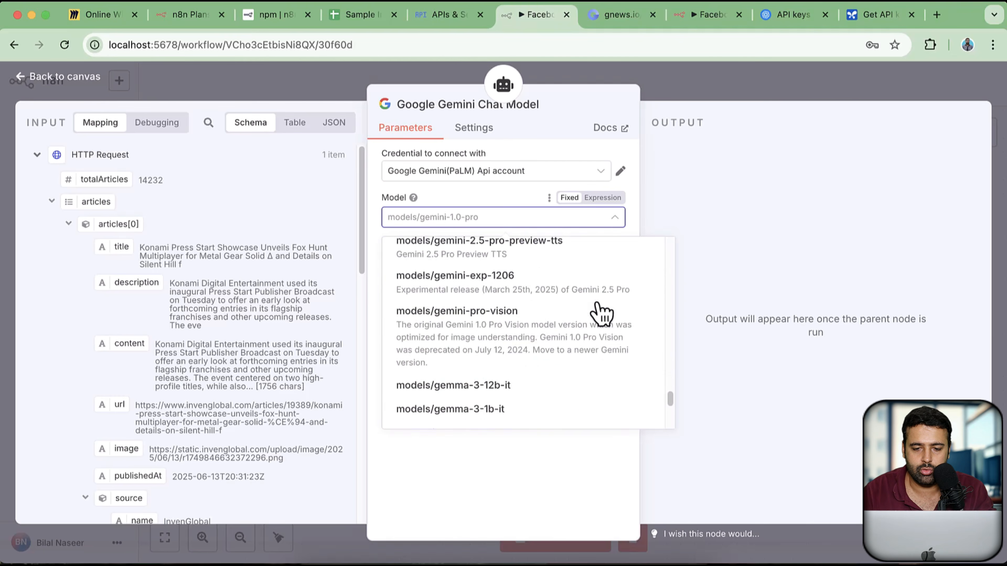
{"action": "scroll", "coordinate": [597, 342], "scroll_direction": "up", "scroll_amount": 5}
{"action": "scroll", "coordinate": [594, 369], "scroll_direction": "up", "scroll_amount": 2}
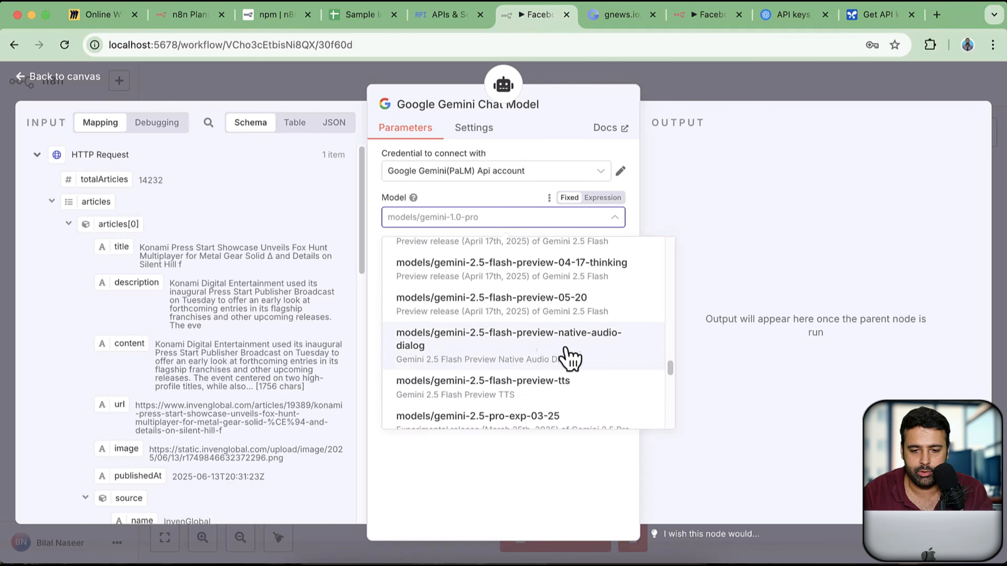
{"action": "scroll", "coordinate": [570, 356], "scroll_direction": "up", "scroll_amount": 1}
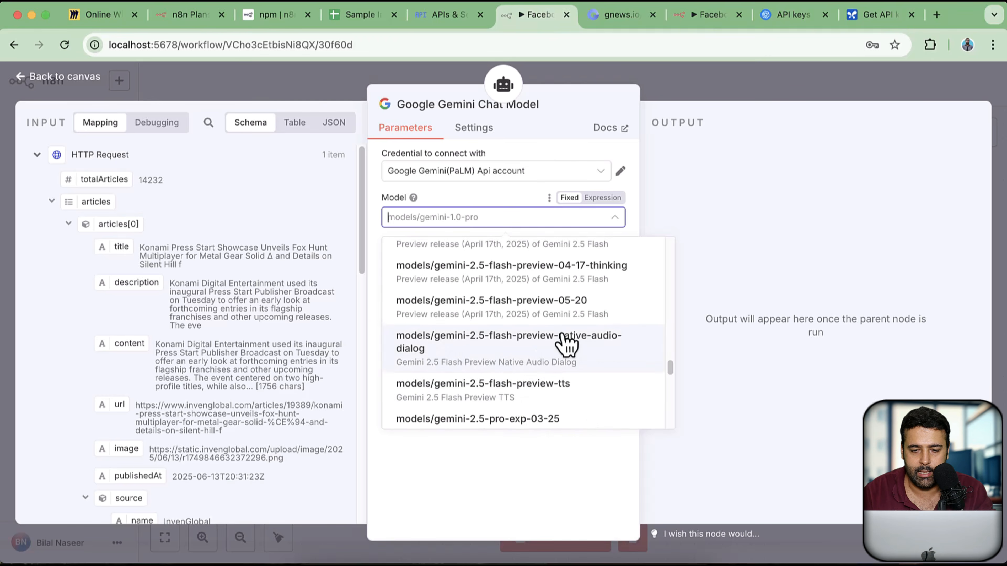
{"action": "left_click", "coordinate": [515, 320]}
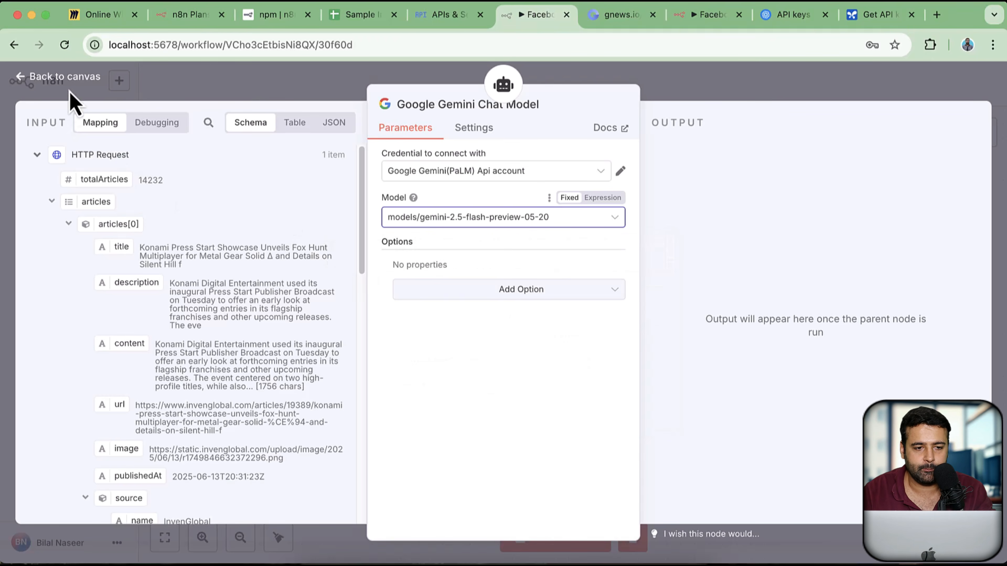
{"action": "left_click", "coordinate": [66, 78]}
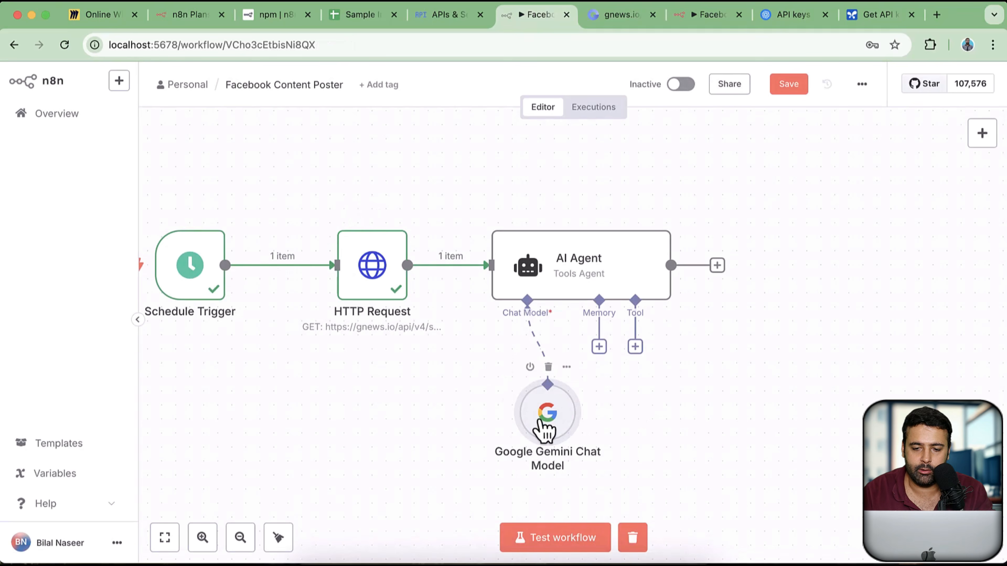
Step: Place the Gemini model node below the AI Agent and set the agent's prompt source to Define below
{"action": "left_click_drag", "start_coordinate": [681, 434], "coordinate": [617, 398]}
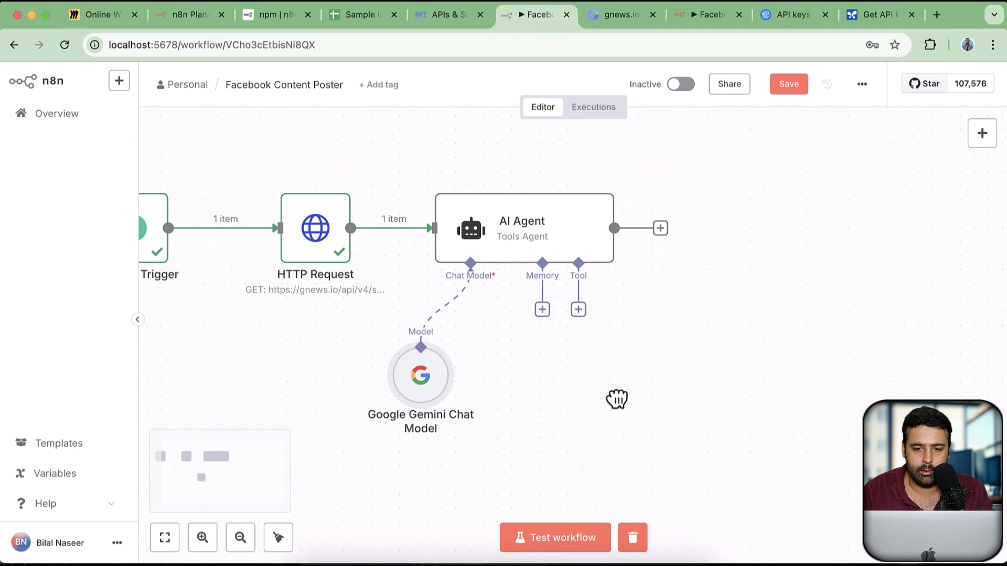
{"action": "left_click", "coordinate": [530, 247]}
{"action": "key", "text": "Return"}
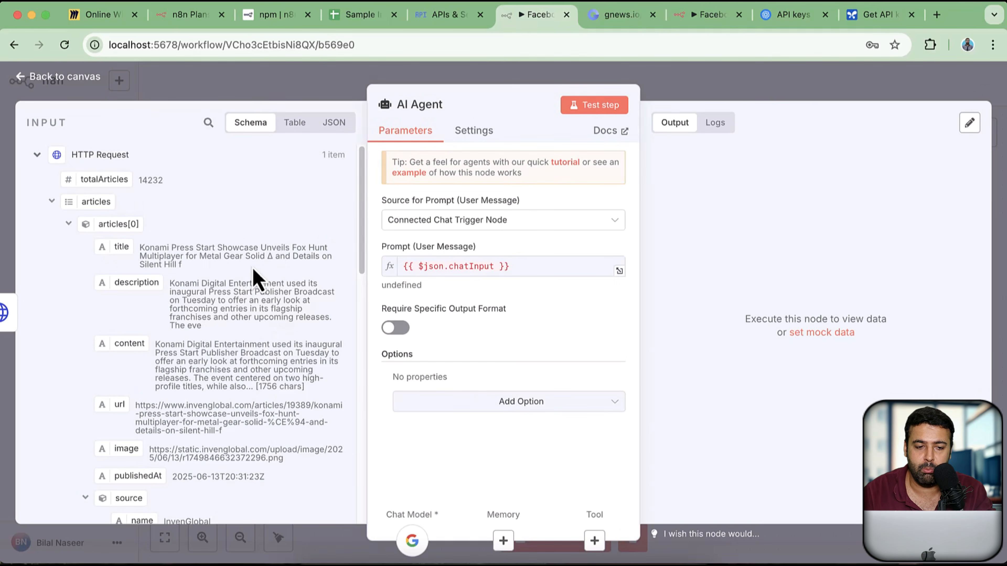
{"action": "scroll", "coordinate": [280, 277], "scroll_direction": "down", "scroll_amount": 3}
{"action": "scroll", "coordinate": [254, 321], "scroll_direction": "up", "scroll_amount": 3}
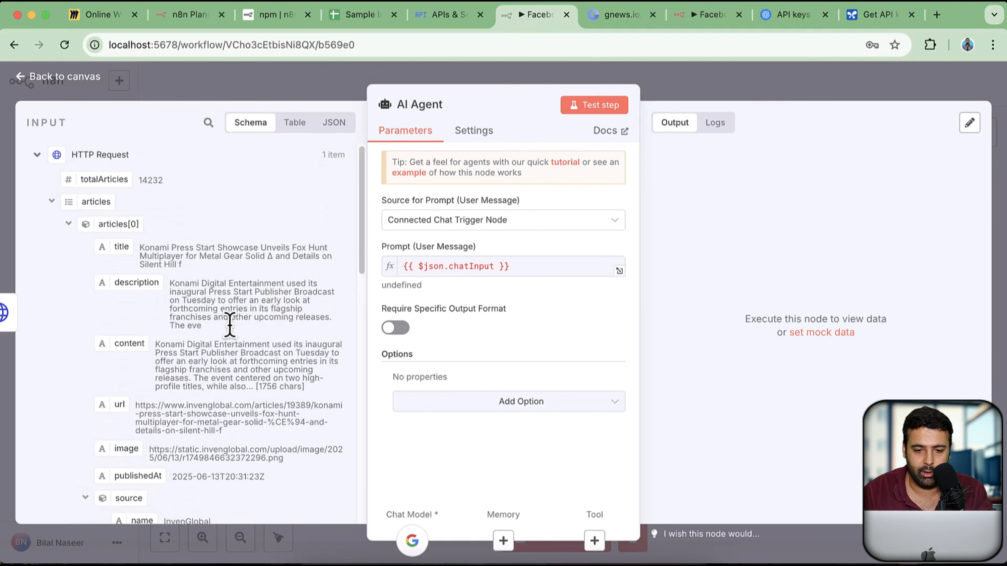
{"action": "left_click", "coordinate": [510, 226]}
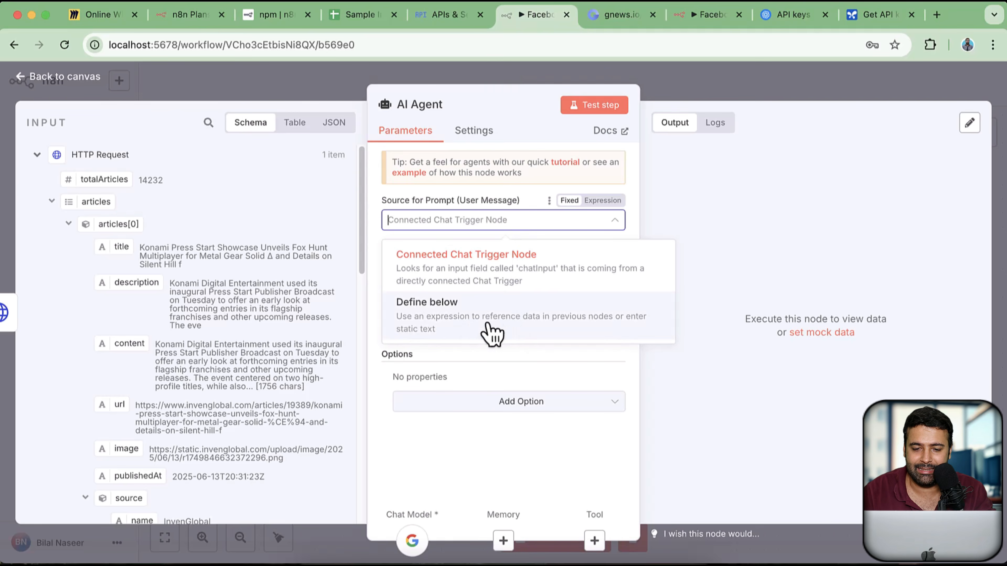
{"action": "left_click", "coordinate": [491, 334]}
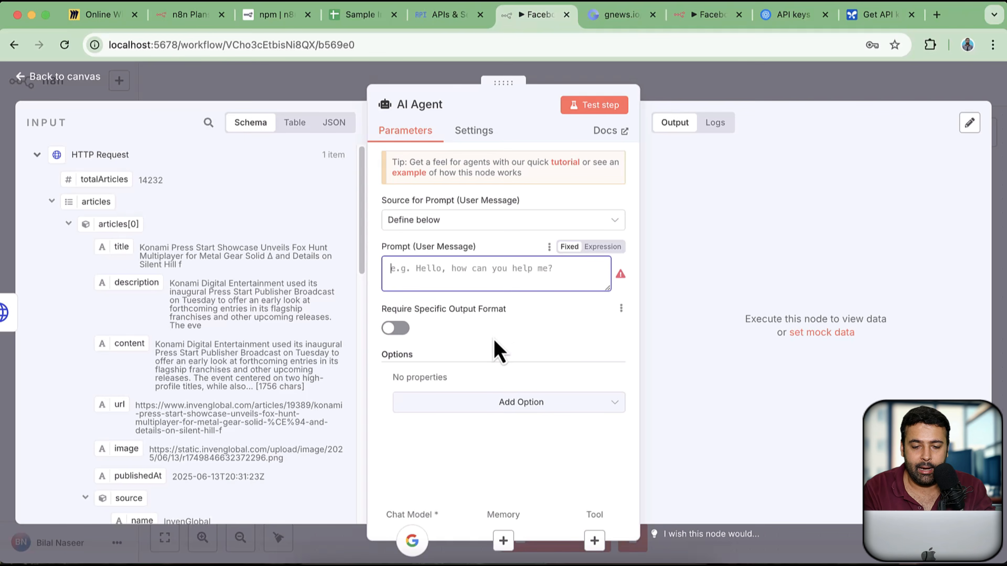
Step: Begin the user prompt with "Act as a professional Social Media Marketing agent and analyse following", correcting the flagged spelling of analyse
{"action": "type", "text": "Ac"}
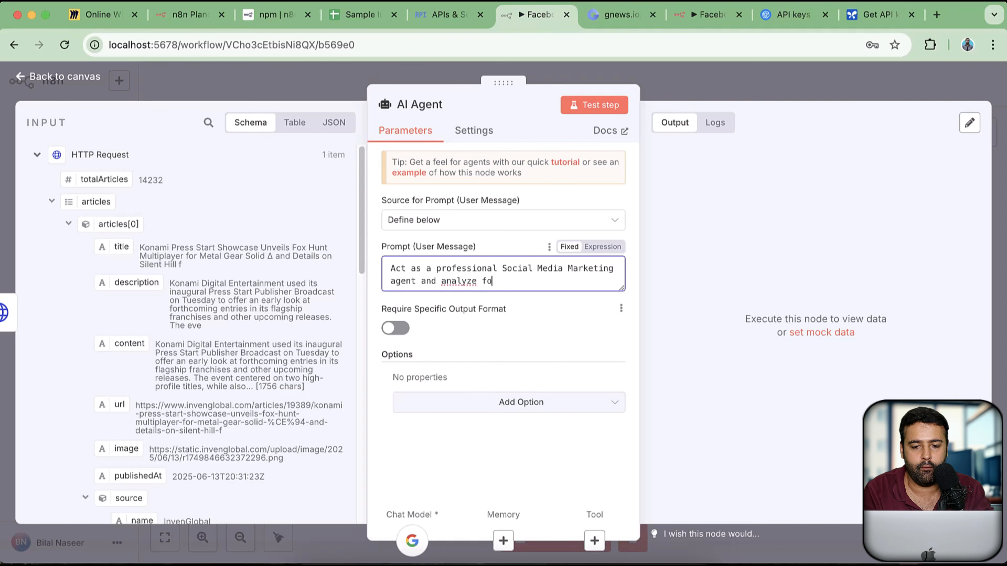
{"action": "right_click", "coordinate": [471, 280]}
{"action": "left_click", "coordinate": [500, 216]}
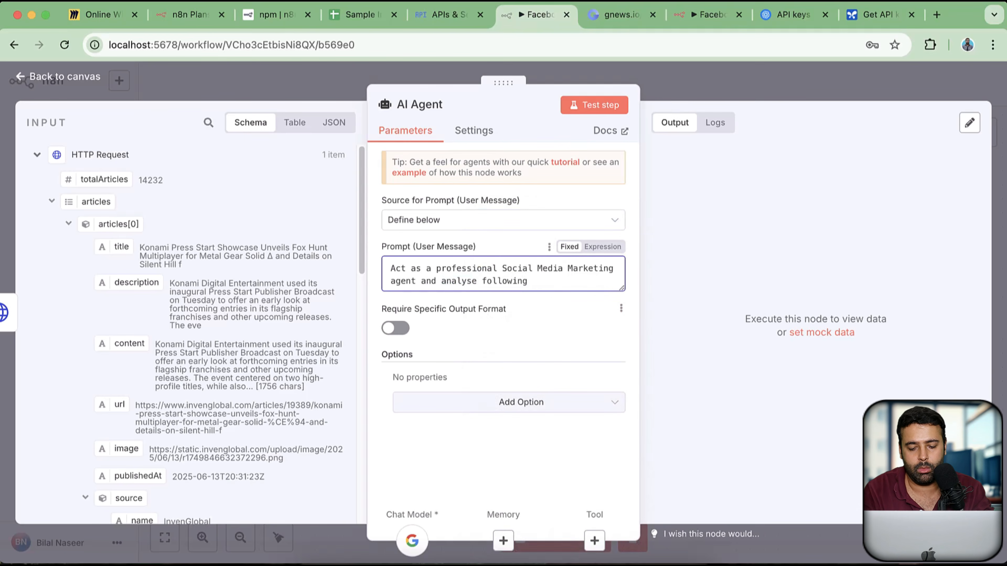
Step: Continue the prompt with "articles and let me know which one is mostly likely to get more clicks on facebook:" and enlarge the prompt box
{"action": "type", "text": "t me "}
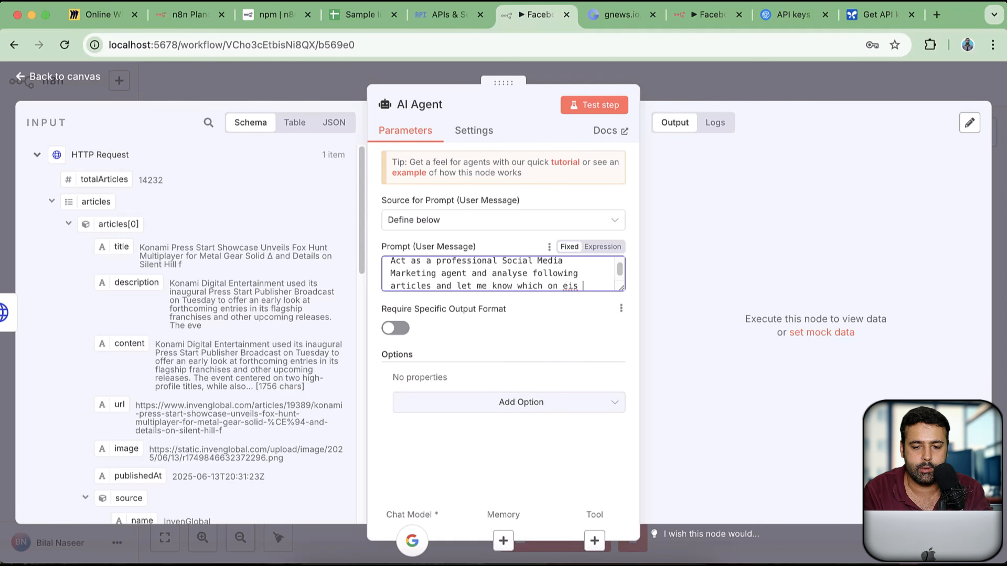
{"action": "type", "text": "know which one is "}
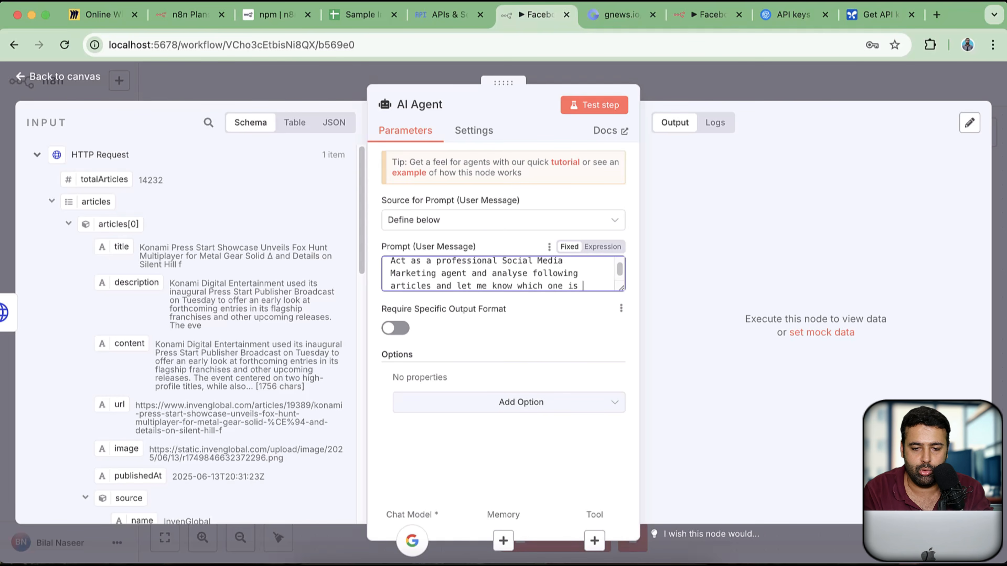
{"action": "type", "text": "mostly likely to get more clid"}
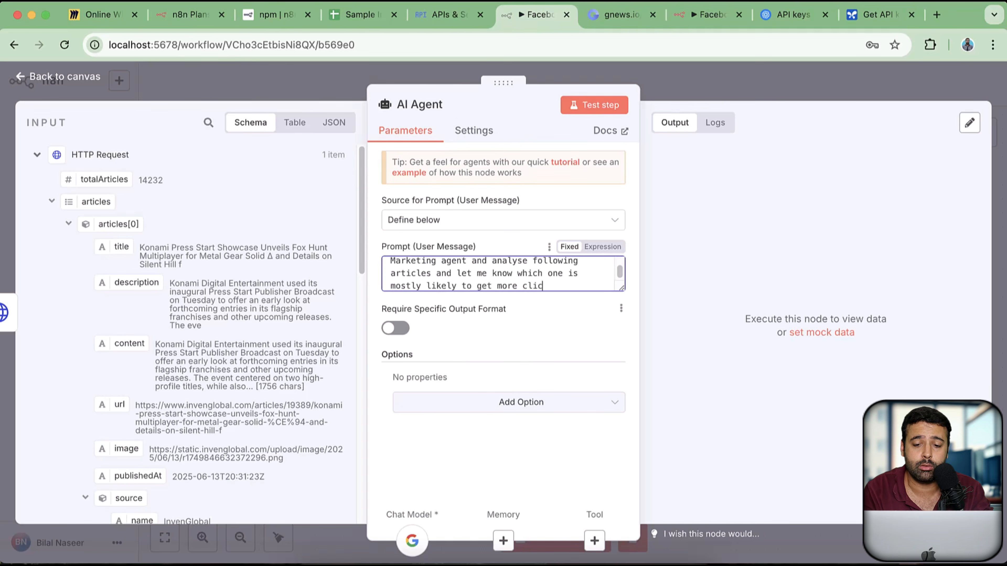
{"action": "key", "text": "BackSpace"}
{"action": "type", "text": "cks on facebook:"}
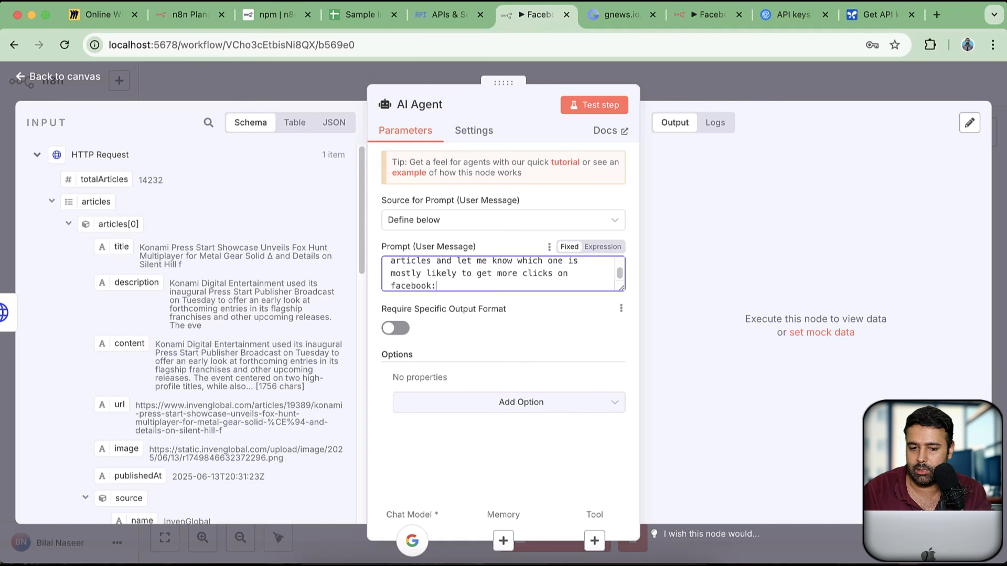
{"action": "key", "text": "Return"}
{"action": "key", "text": "Return"}
{"action": "left_click_drag", "start_coordinate": [621, 288], "coordinate": [624, 382]}
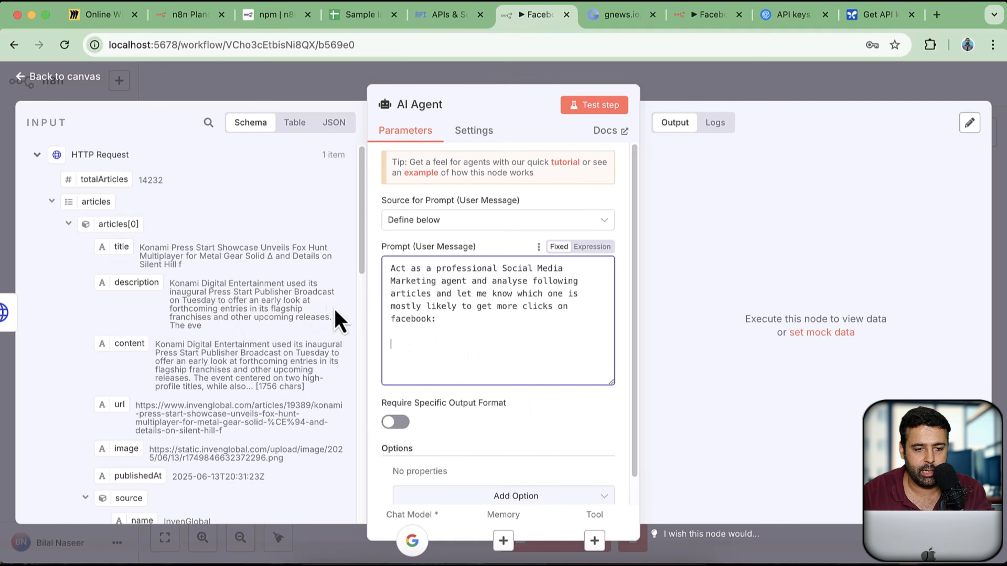
Step: Insert the title of articles[0] below the prompt text and put the label "Article 1:" on the line above it
{"action": "left_click_drag", "start_coordinate": [126, 258], "coordinate": [423, 366]}
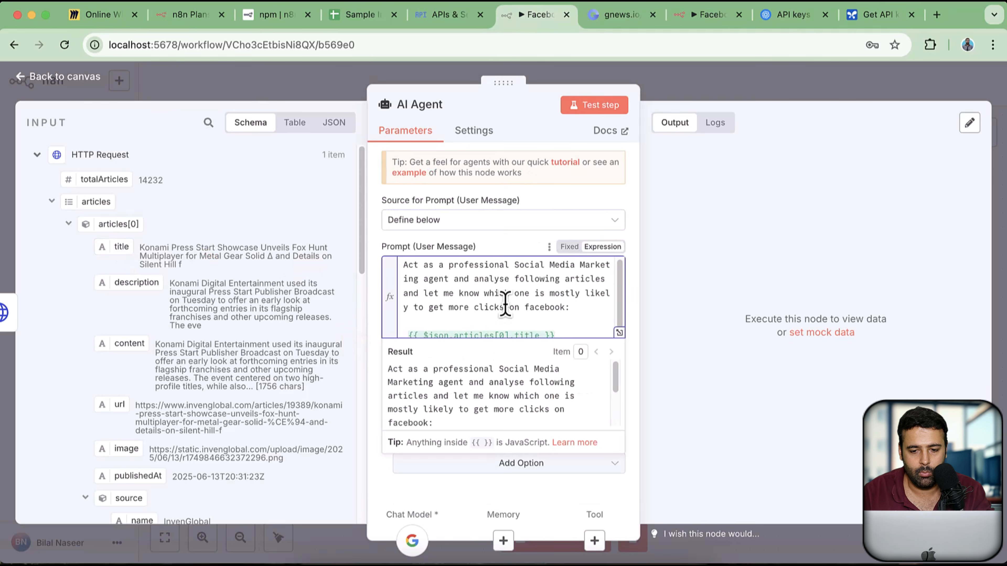
{"action": "scroll", "coordinate": [574, 312], "scroll_direction": "down", "scroll_amount": 1}
{"action": "left_click", "coordinate": [575, 320]}
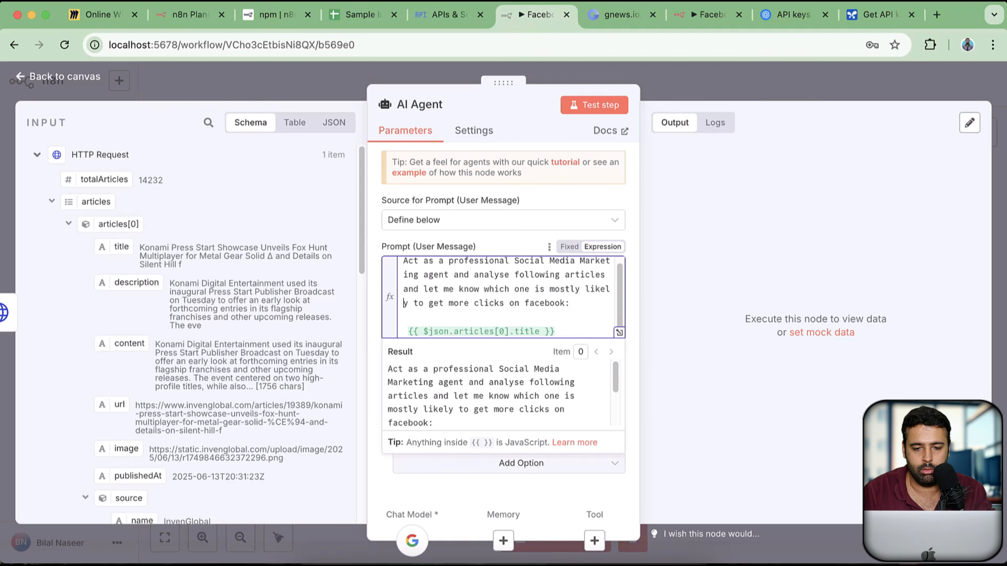
{"action": "key", "text": "Return"}
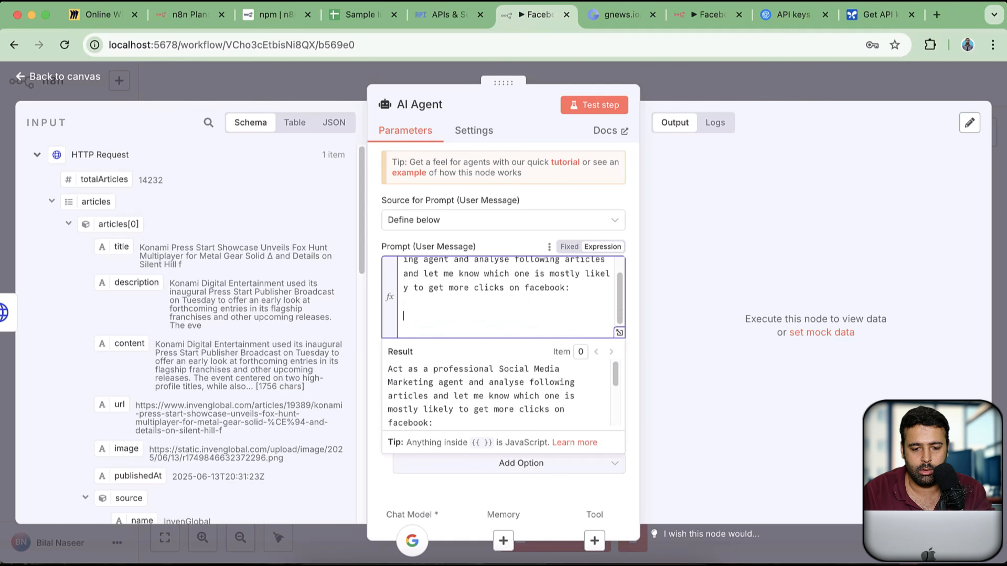
{"action": "scroll", "coordinate": [581, 299], "scroll_direction": "down", "scroll_amount": 1}
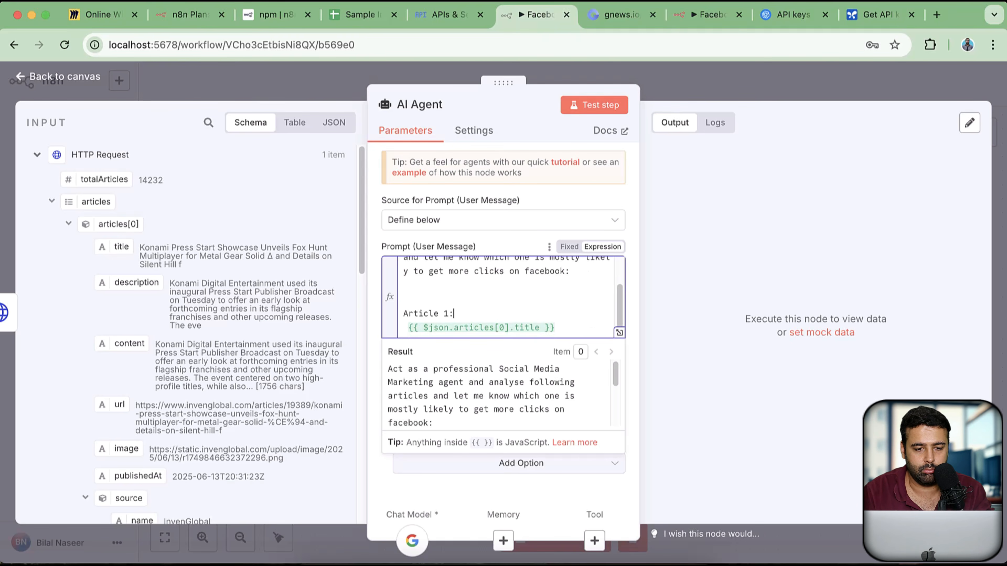
Step: Add an "Article 2:" line below the first article in the prompt and insert the title of articles[1] after the label
{"action": "left_click", "coordinate": [506, 313]}
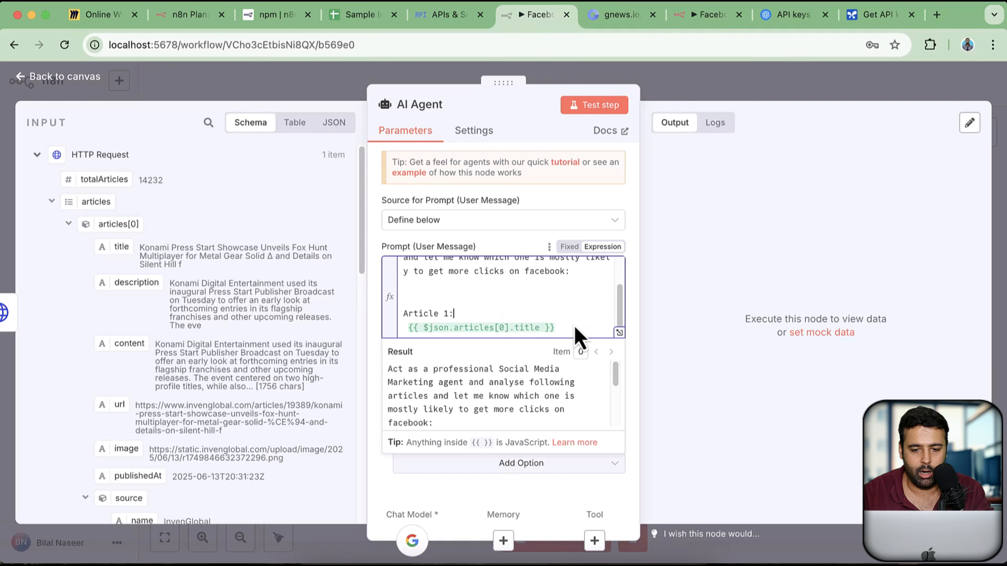
{"action": "key", "text": "Return"}
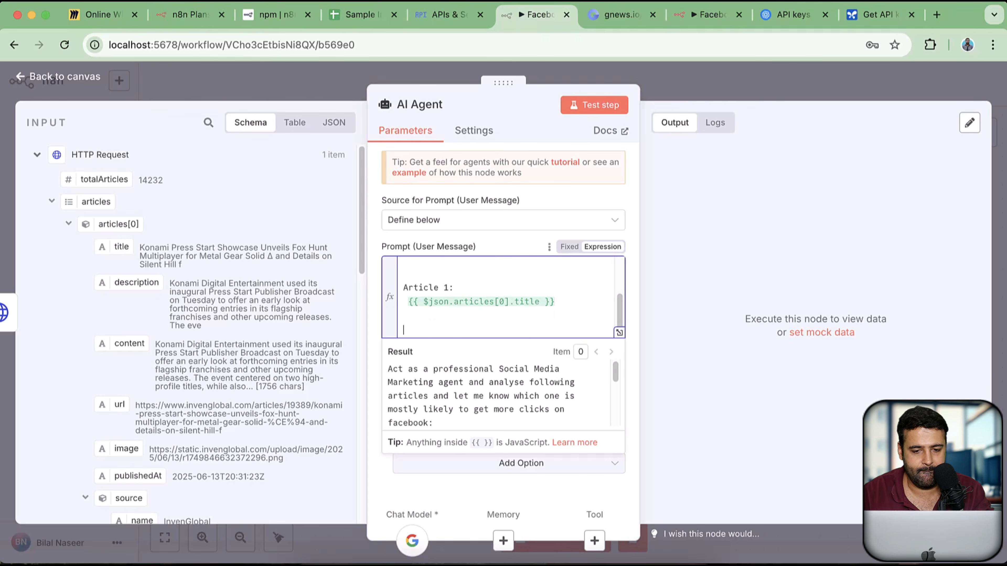
{"action": "scroll", "coordinate": [282, 299], "scroll_direction": "down", "scroll_amount": 7}
{"action": "scroll", "coordinate": [282, 300], "scroll_direction": "down", "scroll_amount": 2}
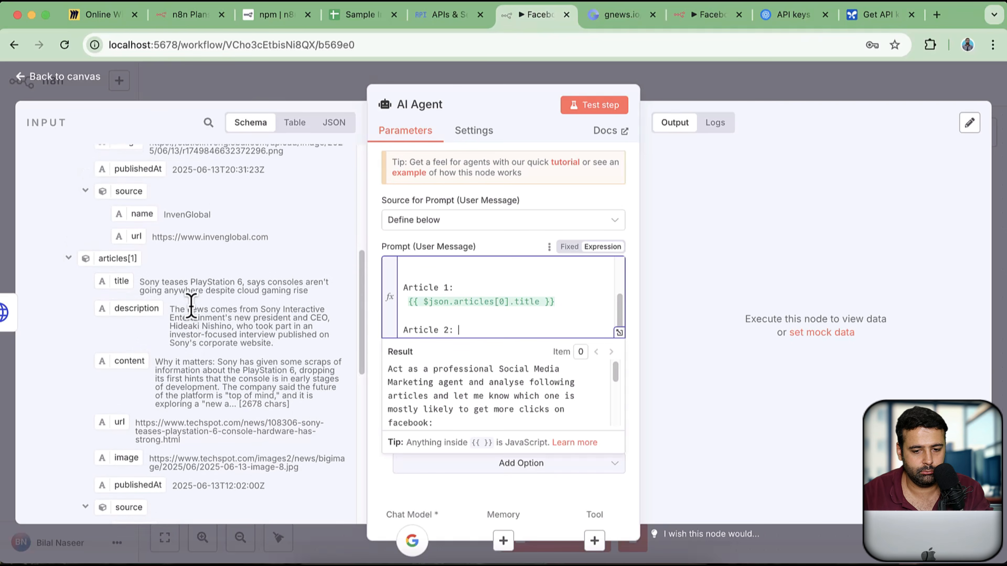
{"action": "left_click_drag", "start_coordinate": [125, 266], "coordinate": [496, 335]}
{"action": "scroll", "coordinate": [494, 311], "scroll_direction": "up", "scroll_amount": 1}
{"action": "scroll", "coordinate": [492, 297], "scroll_direction": "up", "scroll_amount": 3}
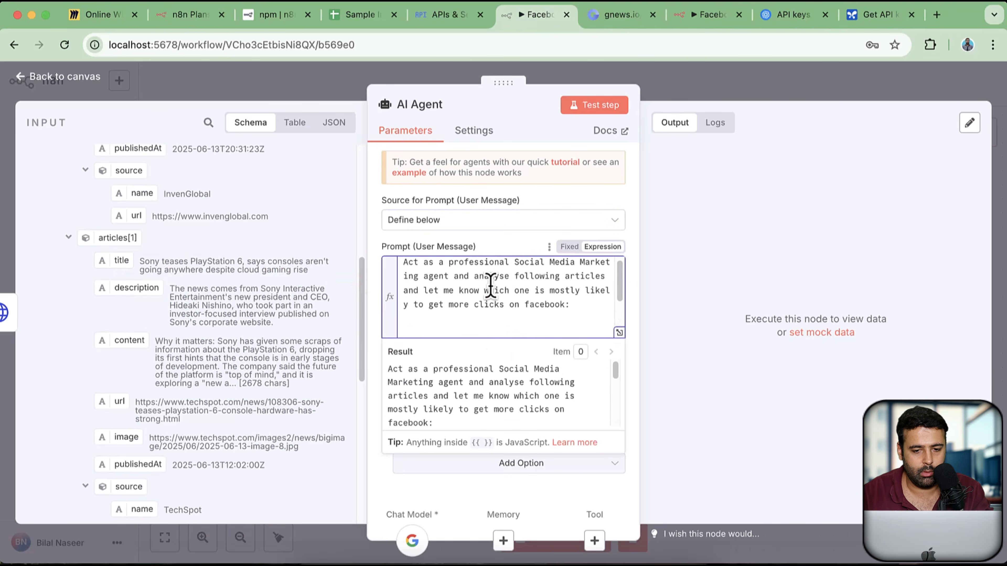
{"action": "scroll", "coordinate": [491, 285], "scroll_direction": "down", "scroll_amount": 5}
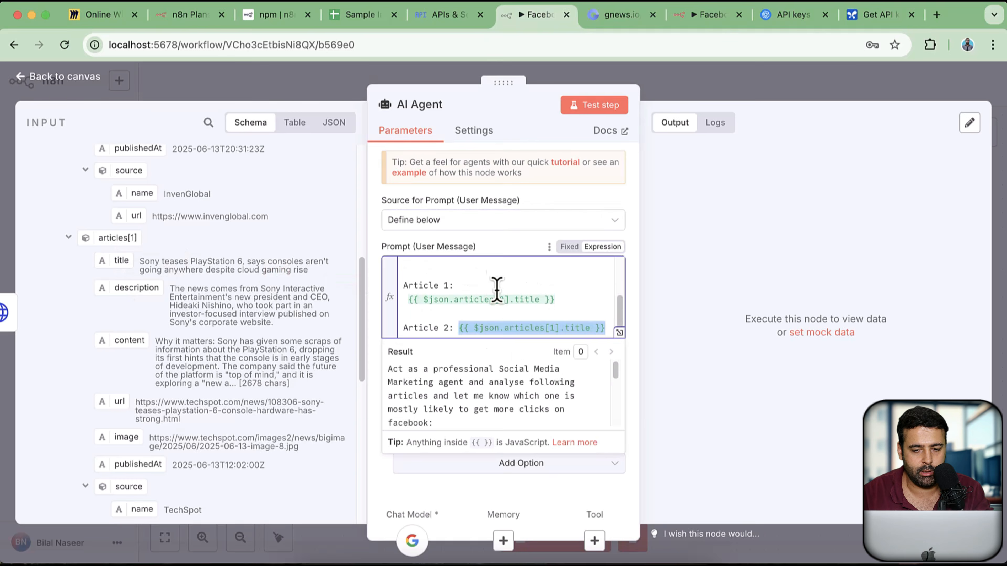
Step: Move the articles[1] title onto its own line below "Article 2:" and add an "Article 3:" line after it
{"action": "left_click", "coordinate": [454, 329]}
{"action": "key", "text": "Return"}
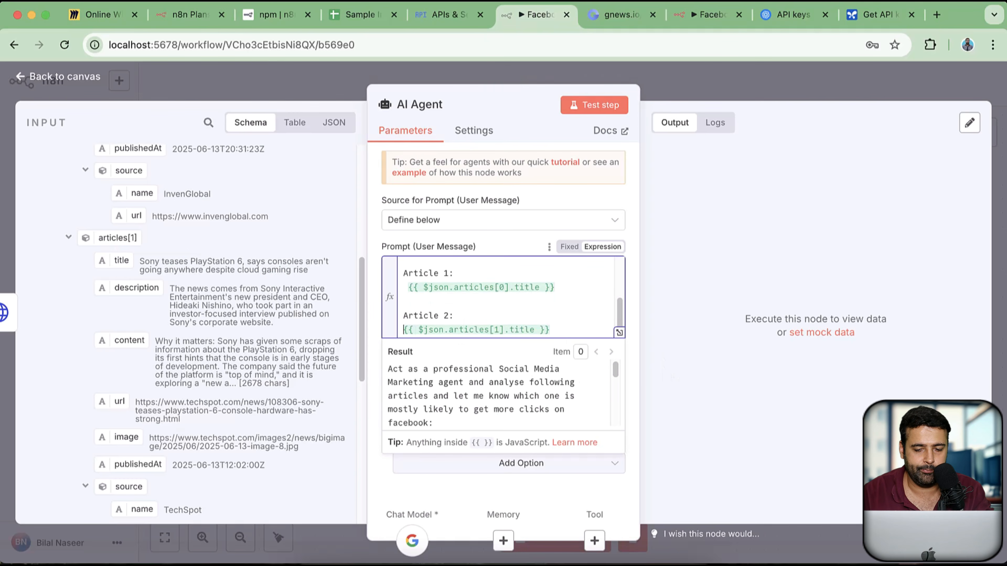
{"action": "left_click", "coordinate": [577, 328]}
{"action": "key", "text": "Return"}
{"action": "key", "text": "Return"}
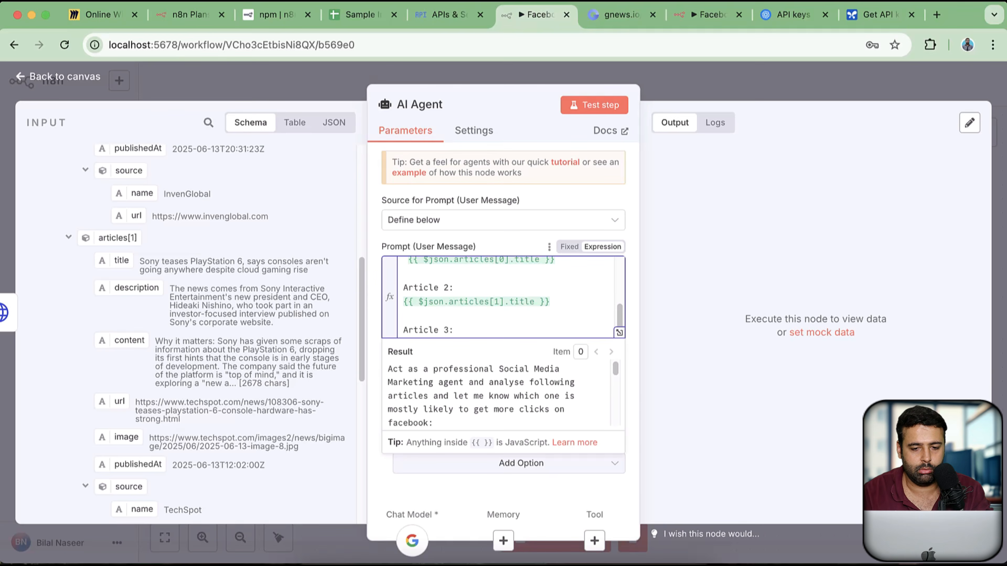
Step: Insert articles[2] from the input data on the line below the "Article 3:" label in the prompt
{"action": "scroll", "coordinate": [323, 343], "scroll_direction": "down", "scroll_amount": 3}
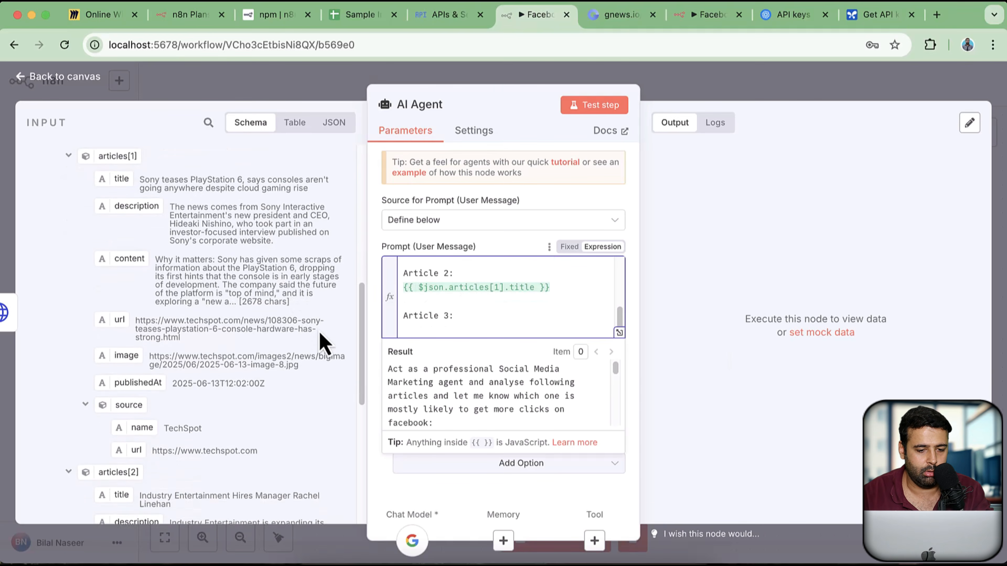
{"action": "scroll", "coordinate": [323, 343], "scroll_direction": "down", "scroll_amount": 10}
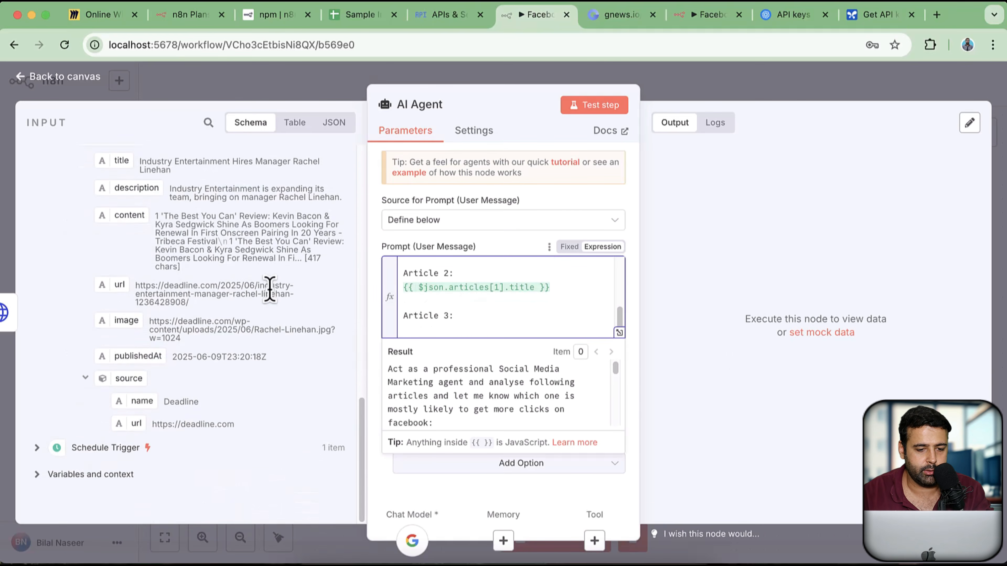
{"action": "scroll", "coordinate": [266, 314], "scroll_direction": "up", "scroll_amount": 5}
{"action": "scroll", "coordinate": [240, 317], "scroll_direction": "down", "scroll_amount": 1}
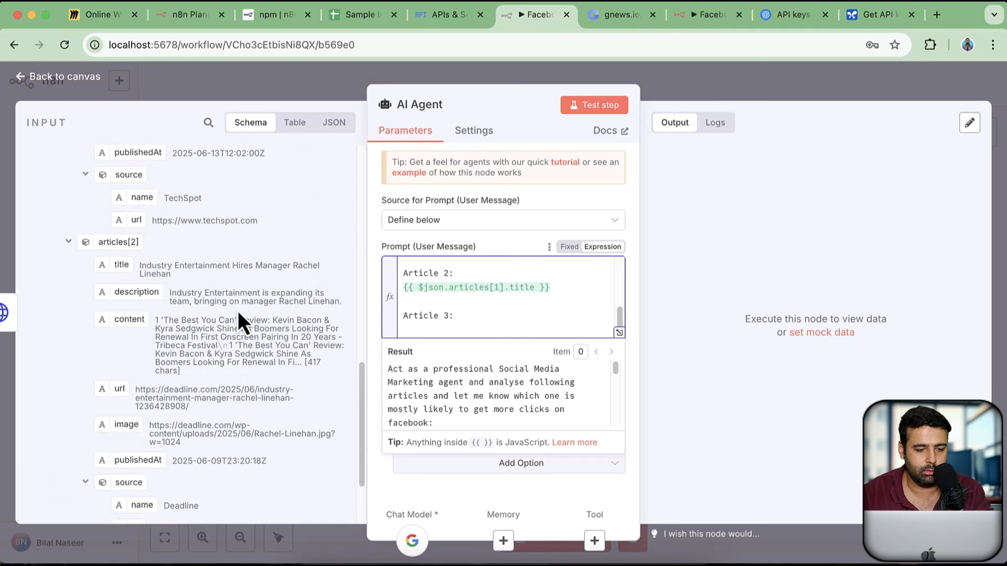
{"action": "scroll", "coordinate": [240, 321], "scroll_direction": "down", "scroll_amount": 3}
{"action": "scroll", "coordinate": [269, 365], "scroll_direction": "up", "scroll_amount": 10}
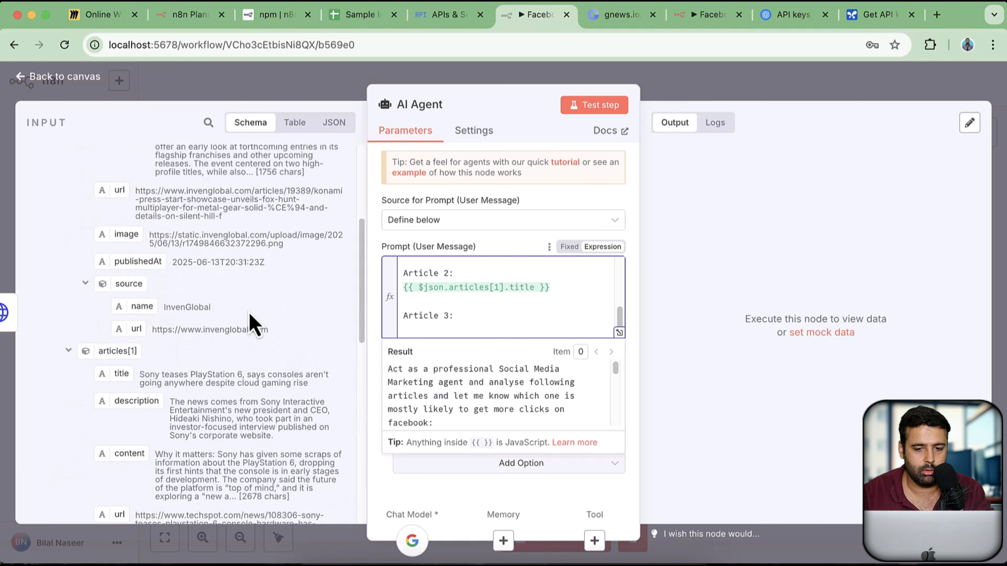
{"action": "scroll", "coordinate": [252, 323], "scroll_direction": "down", "scroll_amount": 1}
{"action": "scroll", "coordinate": [496, 297], "scroll_direction": "up", "scroll_amount": 3}
{"action": "scroll", "coordinate": [472, 294], "scroll_direction": "down", "scroll_amount": 1}
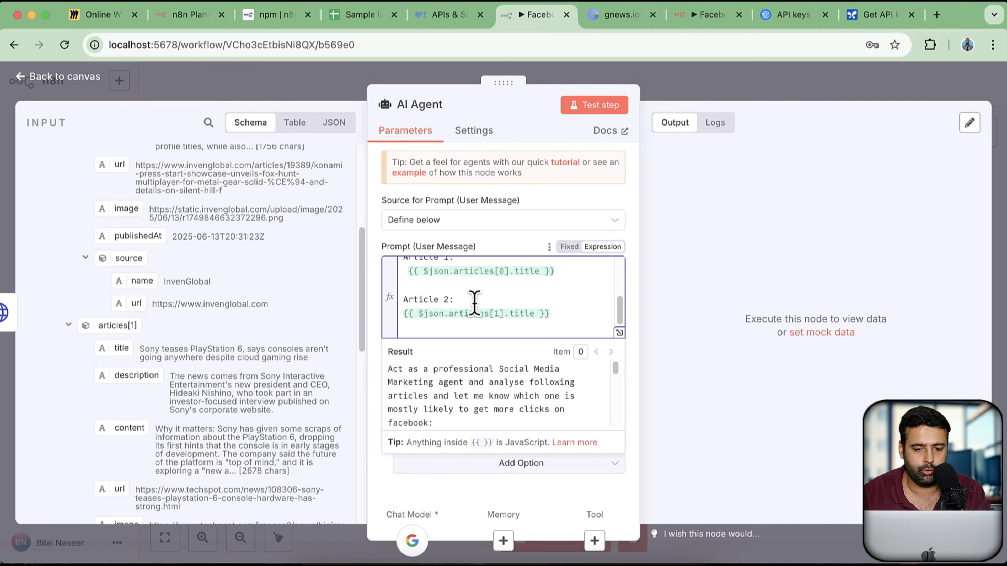
{"action": "scroll", "coordinate": [475, 303], "scroll_direction": "down", "scroll_amount": 1}
{"action": "scroll", "coordinate": [203, 301], "scroll_direction": "down", "scroll_amount": 8}
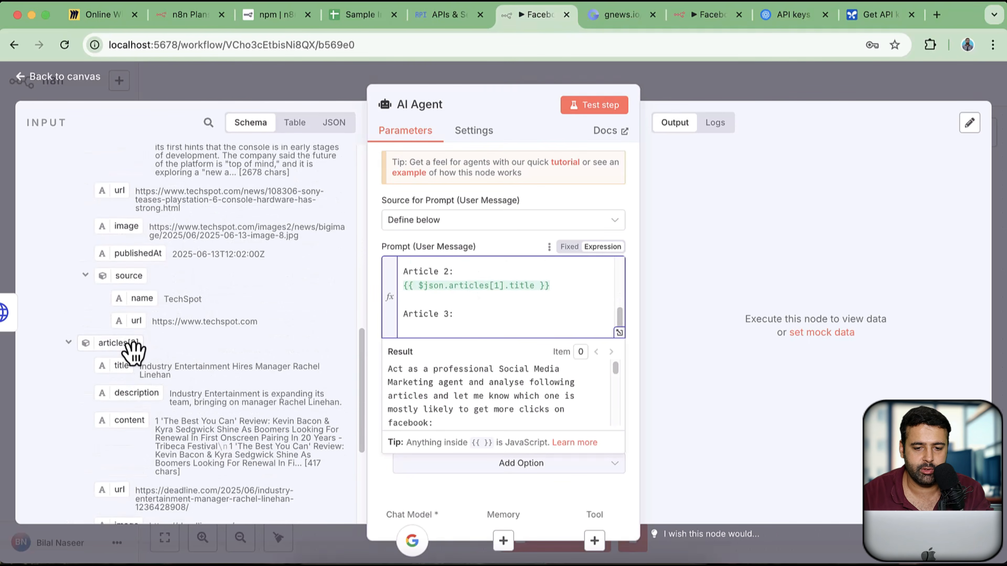
{"action": "left_click_drag", "start_coordinate": [134, 349], "coordinate": [424, 331]}
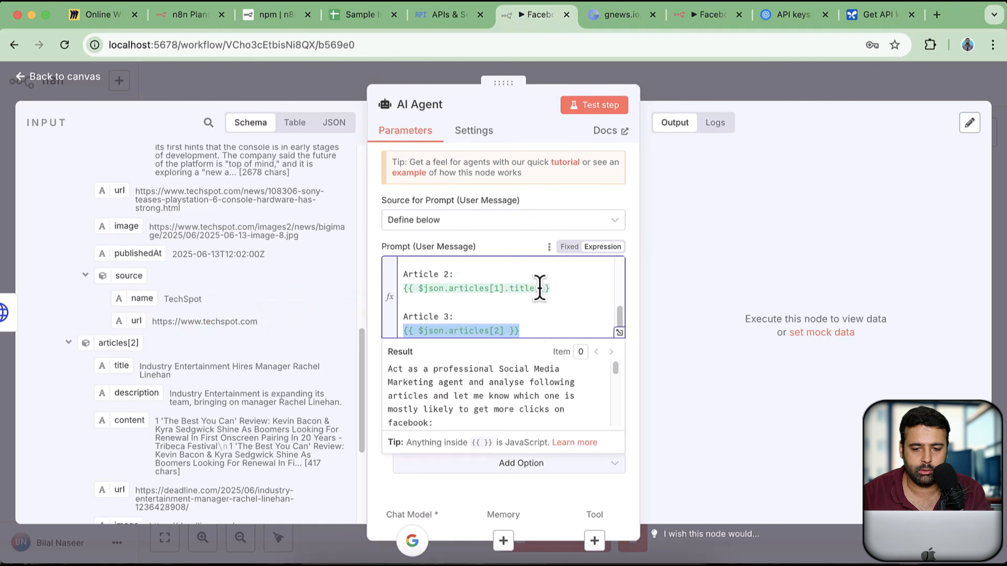
Step: Remove the stray space before the articles[0] title expression under "Article 1:"
{"action": "scroll", "coordinate": [540, 293], "scroll_direction": "up", "scroll_amount": 5}
{"action": "scroll", "coordinate": [496, 294], "scroll_direction": "down", "scroll_amount": 3}
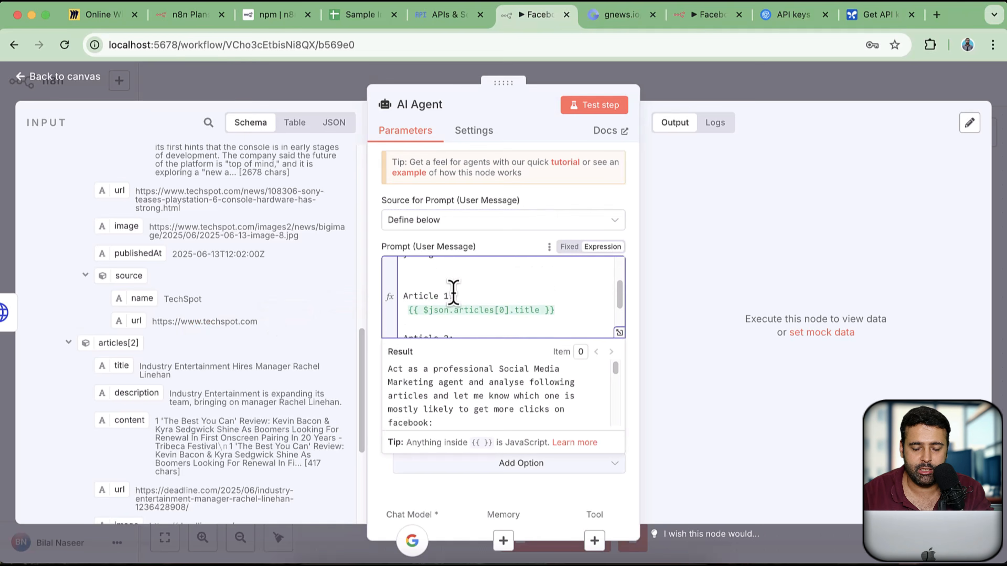
{"action": "scroll", "coordinate": [453, 293], "scroll_direction": "down", "scroll_amount": 2}
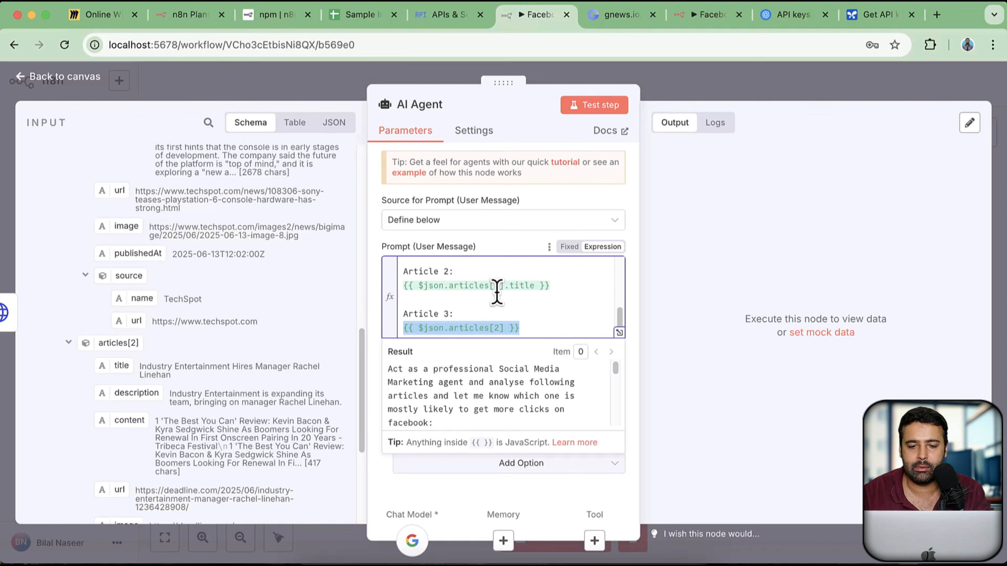
{"action": "scroll", "coordinate": [496, 294], "scroll_direction": "up", "scroll_amount": 3}
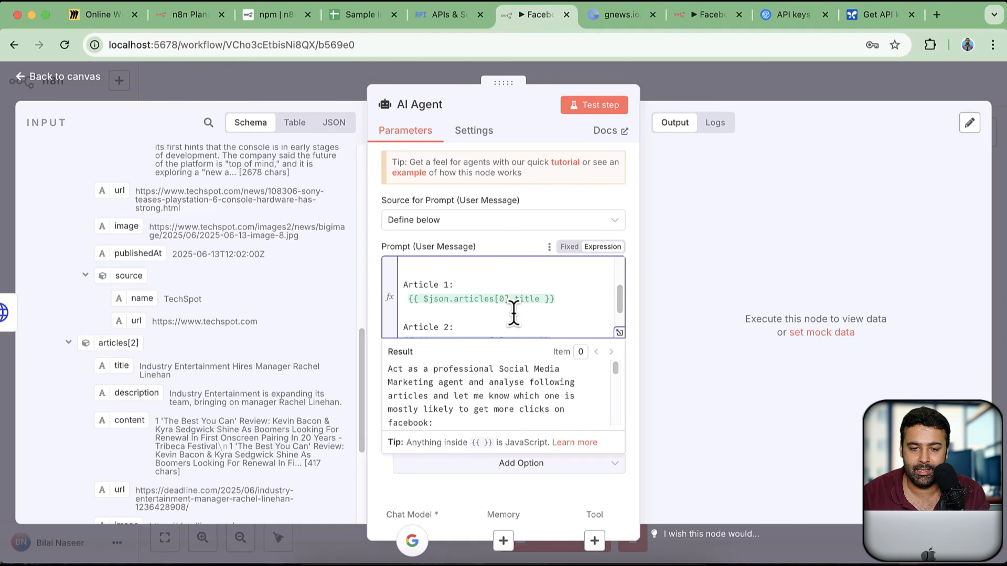
{"action": "left_click", "coordinate": [408, 299]}
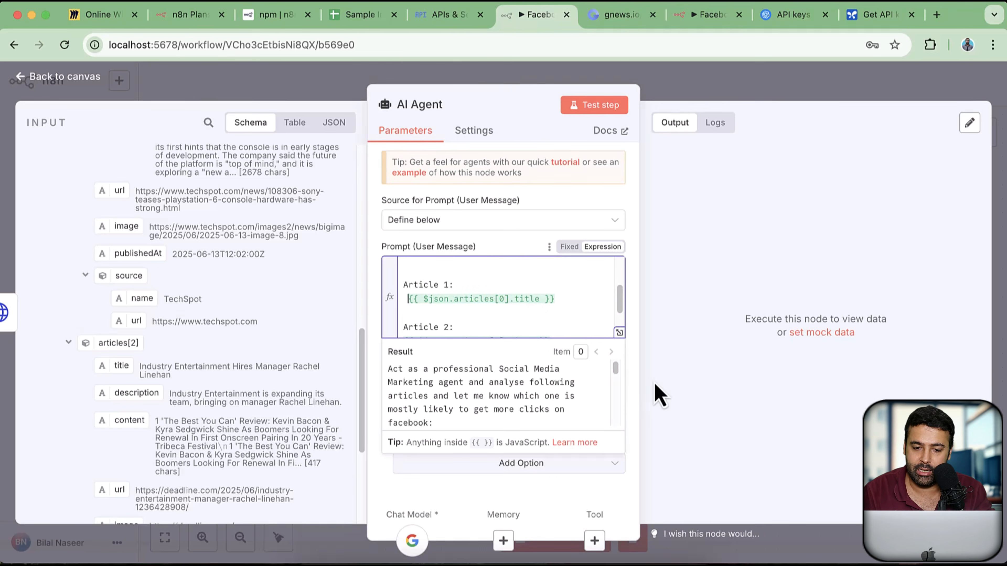
{"action": "key", "text": "BackSpace"}
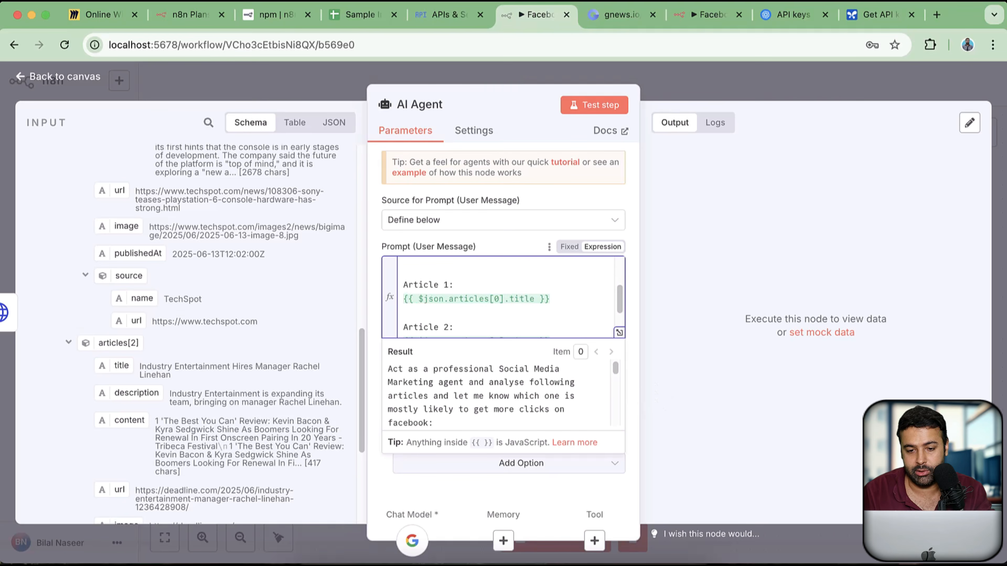
Step: Label the Article 1 title expression "Title:" and add a "Content:" line directly below it
{"action": "scroll", "coordinate": [243, 318], "scroll_direction": "up", "scroll_amount": 10}
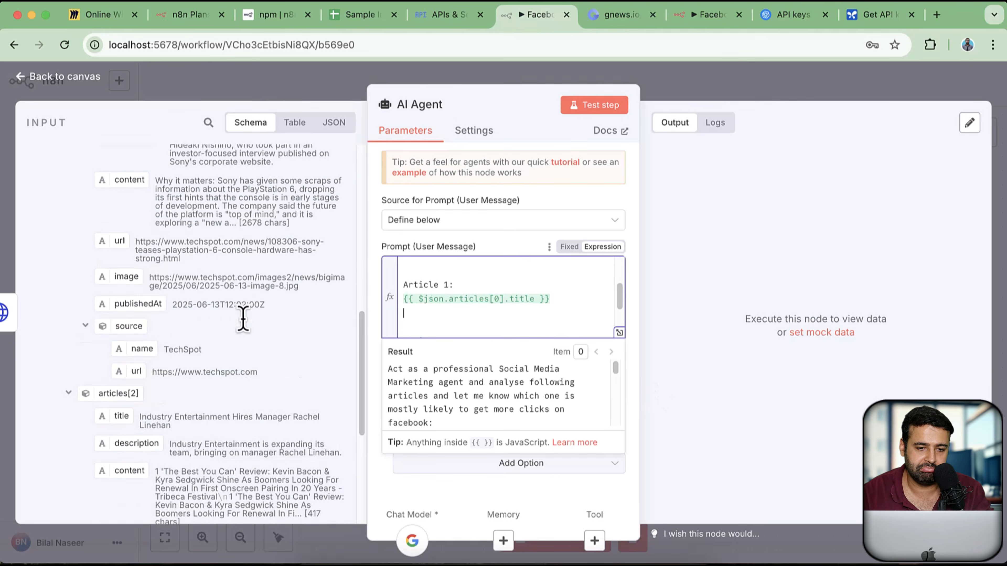
{"action": "scroll", "coordinate": [242, 317], "scroll_direction": "up", "scroll_amount": 3}
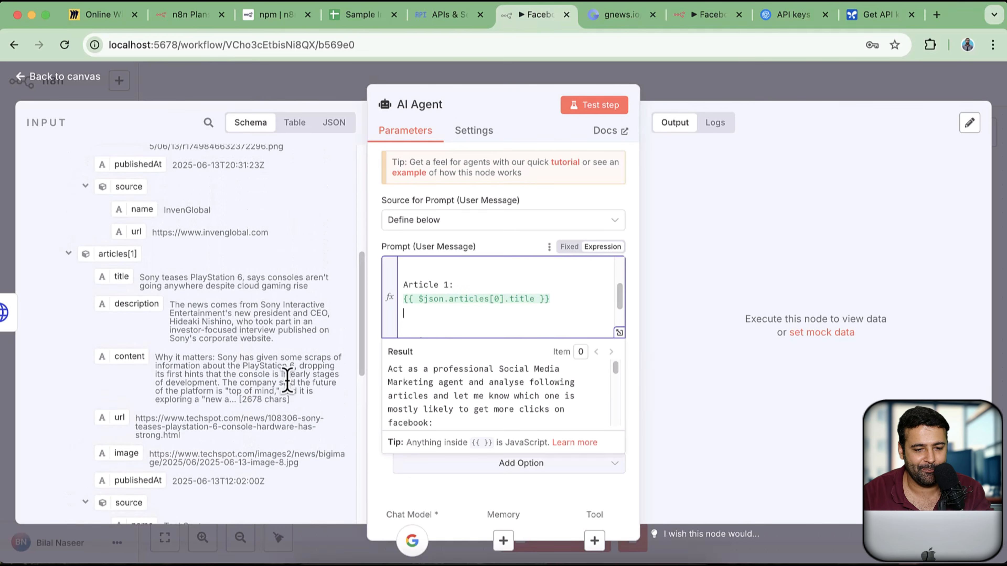
{"action": "scroll", "coordinate": [277, 306], "scroll_direction": "up", "scroll_amount": 7}
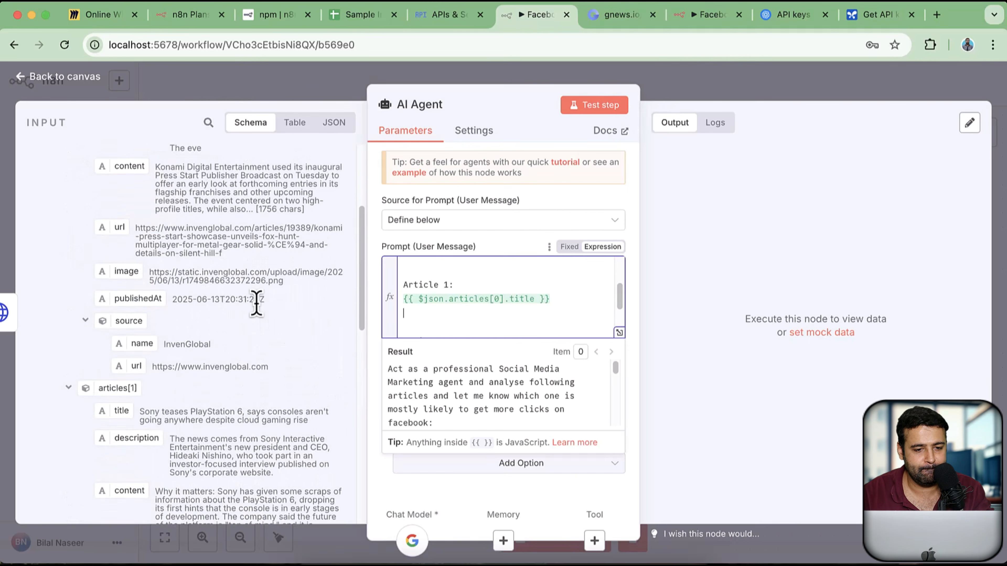
{"action": "scroll", "coordinate": [256, 304], "scroll_direction": "up", "scroll_amount": 6}
{"action": "scroll", "coordinate": [258, 290], "scroll_direction": "down", "scroll_amount": 5}
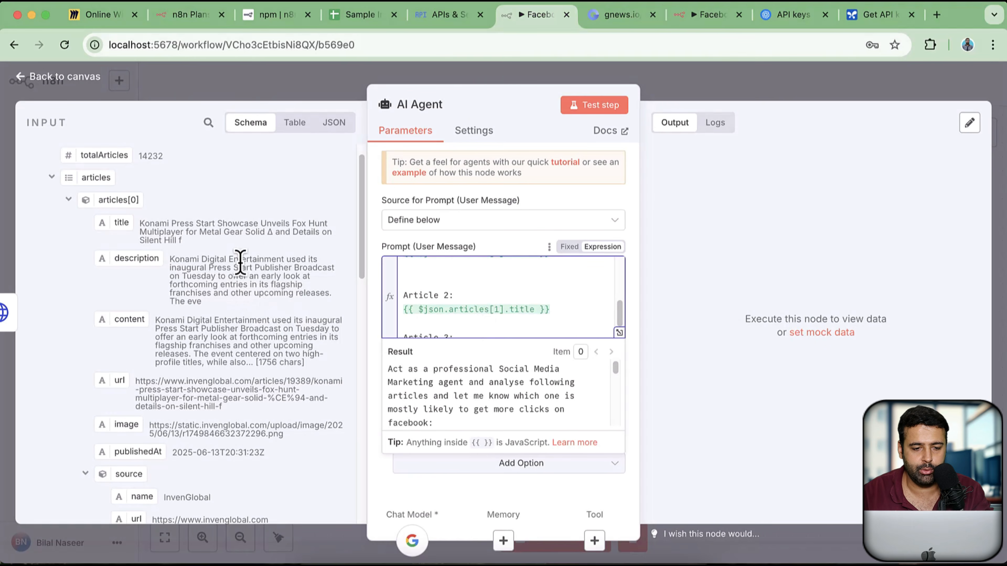
{"action": "scroll", "coordinate": [503, 305], "scroll_direction": "up", "scroll_amount": 3}
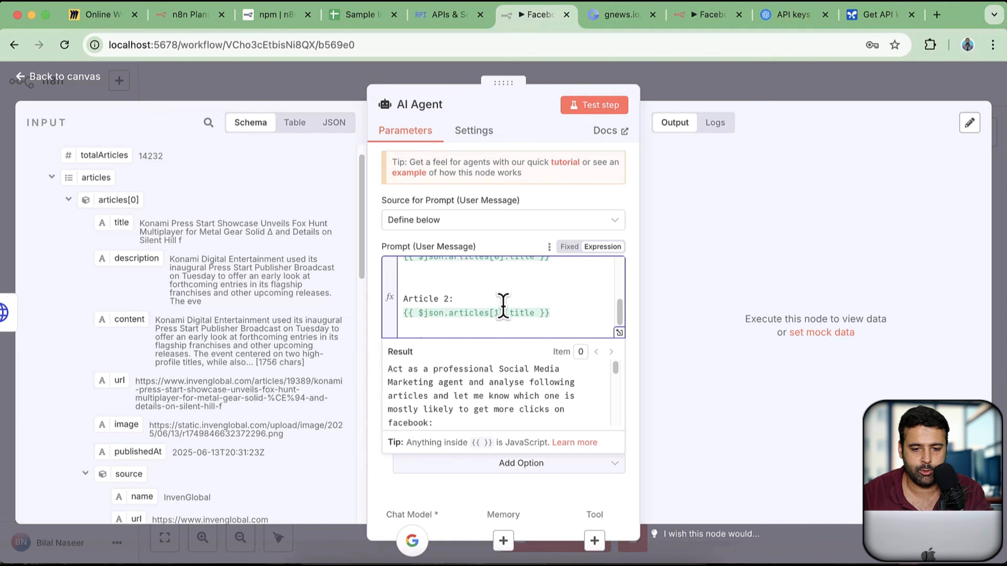
{"action": "scroll", "coordinate": [511, 293], "scroll_direction": "down", "scroll_amount": 1}
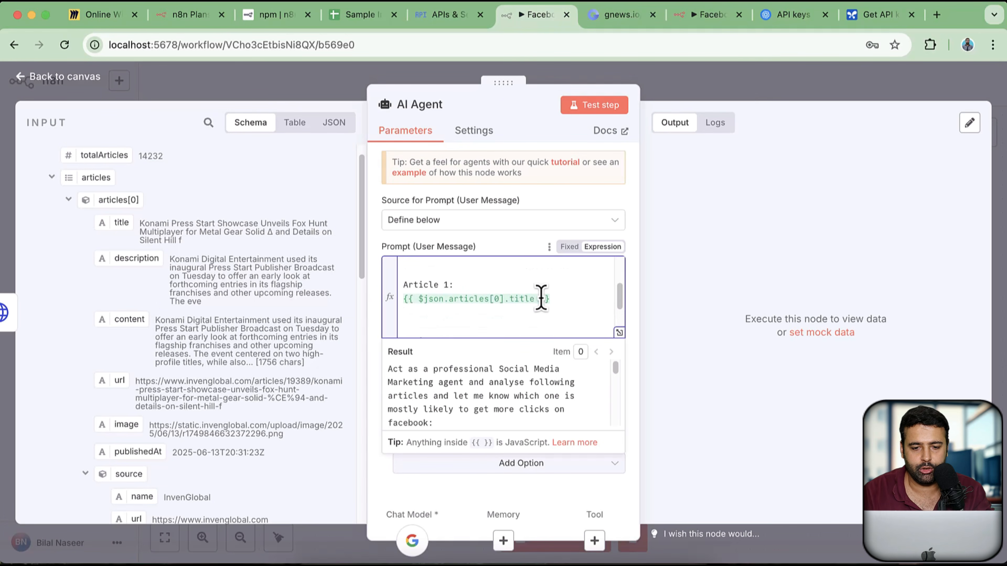
{"action": "type", "text": "Title:"}
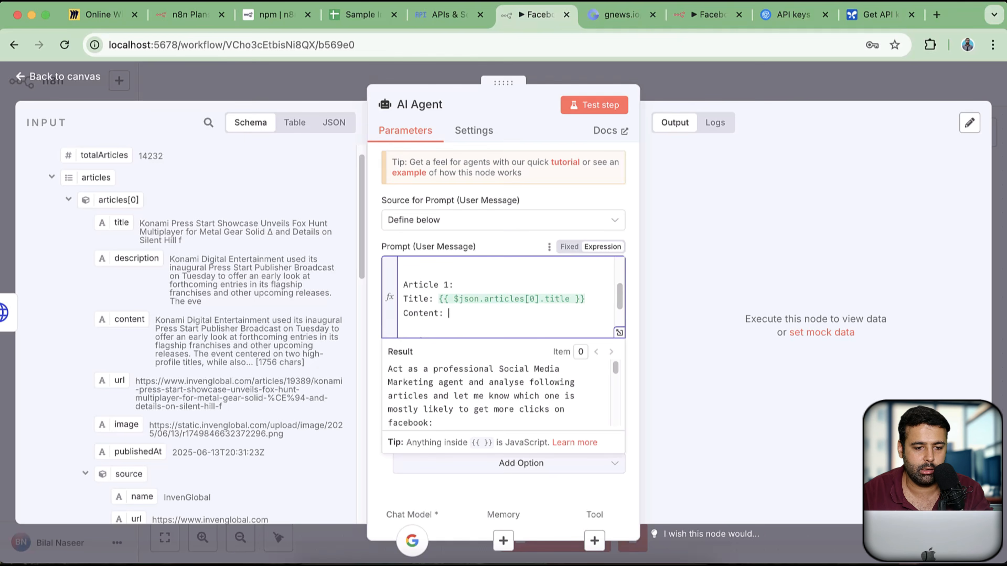
Step: Complete Article 1 with the articles[0] content, description and url fields on lines labelled "Content:", "Description:" and "URL:"
{"action": "scroll", "coordinate": [309, 302], "scroll_direction": "up", "scroll_amount": 1}
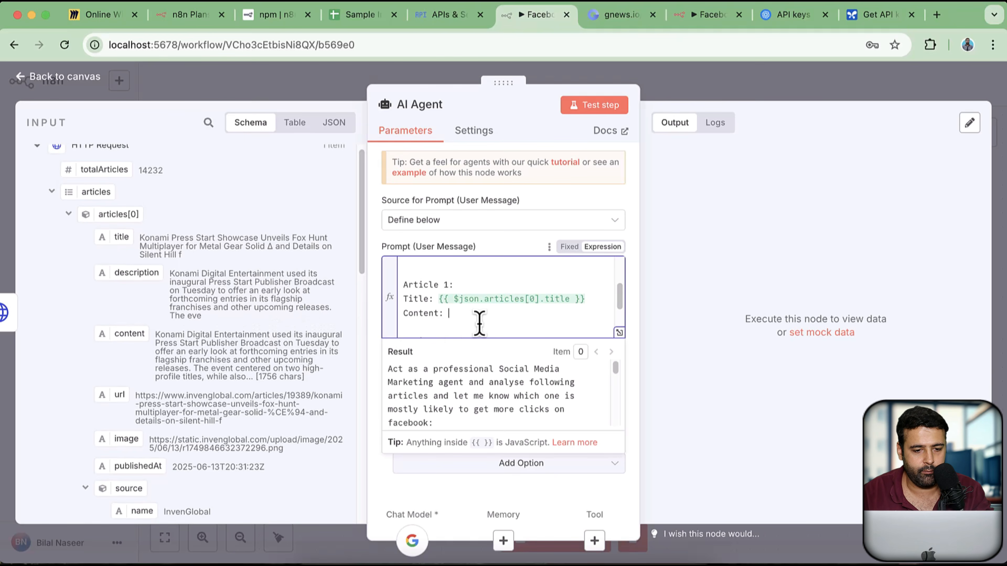
{"action": "left_click_drag", "start_coordinate": [134, 339], "coordinate": [501, 314]}
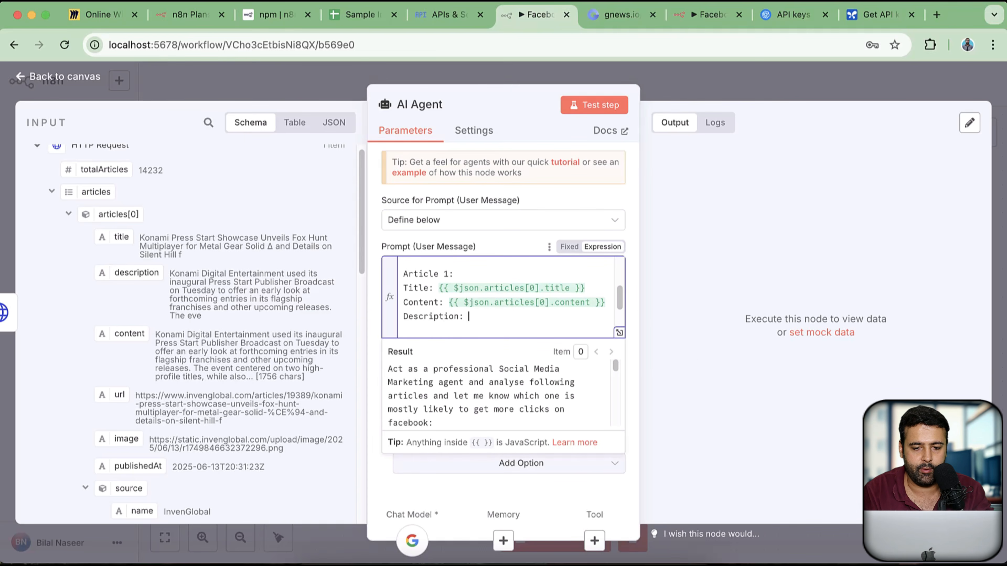
{"action": "left_click_drag", "start_coordinate": [148, 279], "coordinate": [491, 318]}
{"action": "scroll", "coordinate": [491, 329], "scroll_direction": "down", "scroll_amount": 1}
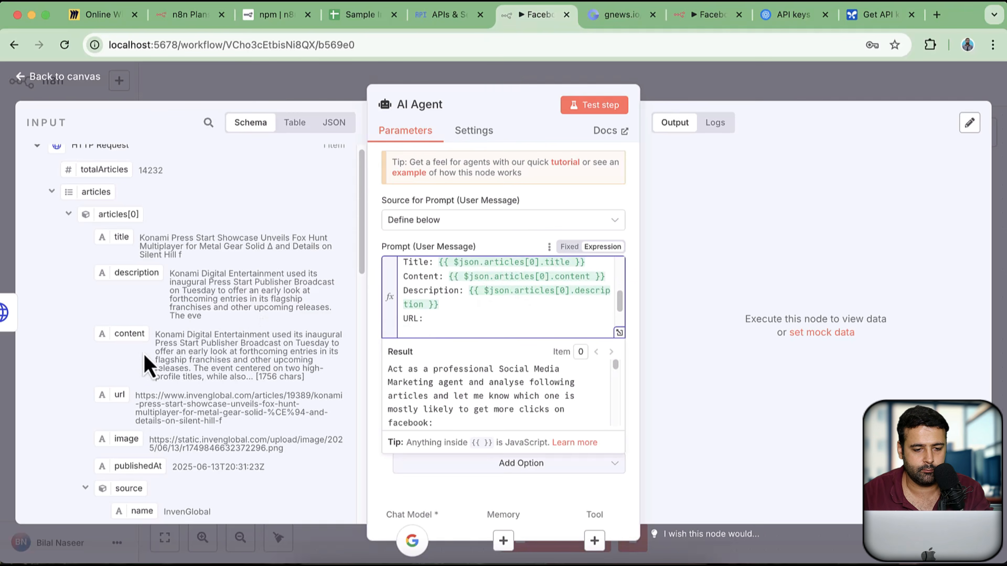
{"action": "left_click_drag", "start_coordinate": [120, 395], "coordinate": [474, 324]}
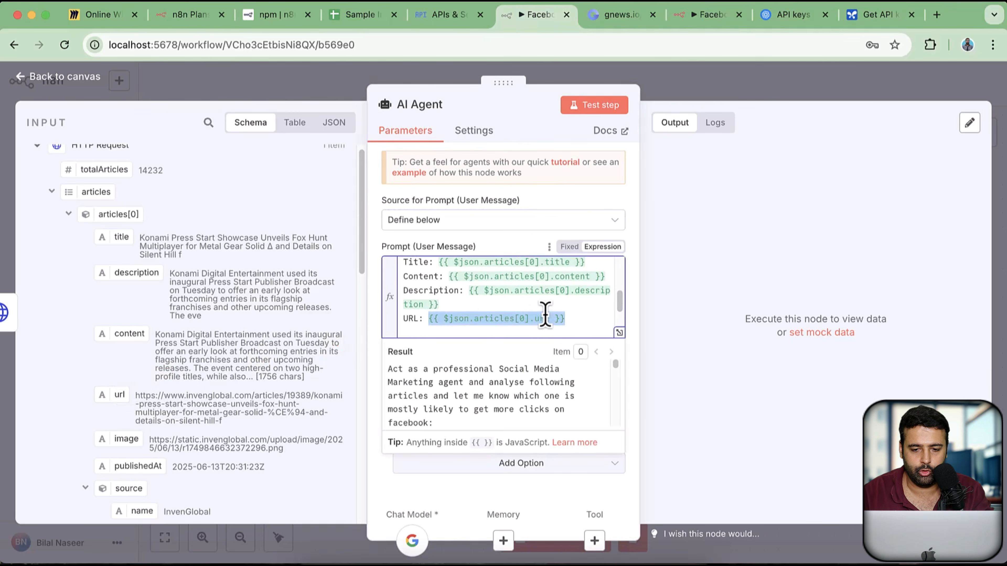
Step: Copy the Content, Description and URL lines of Article 1 and paste them below the Article 2 title
{"action": "scroll", "coordinate": [540, 293], "scroll_direction": "up", "scroll_amount": 1}
{"action": "scroll", "coordinate": [540, 280], "scroll_direction": "down", "scroll_amount": 1}
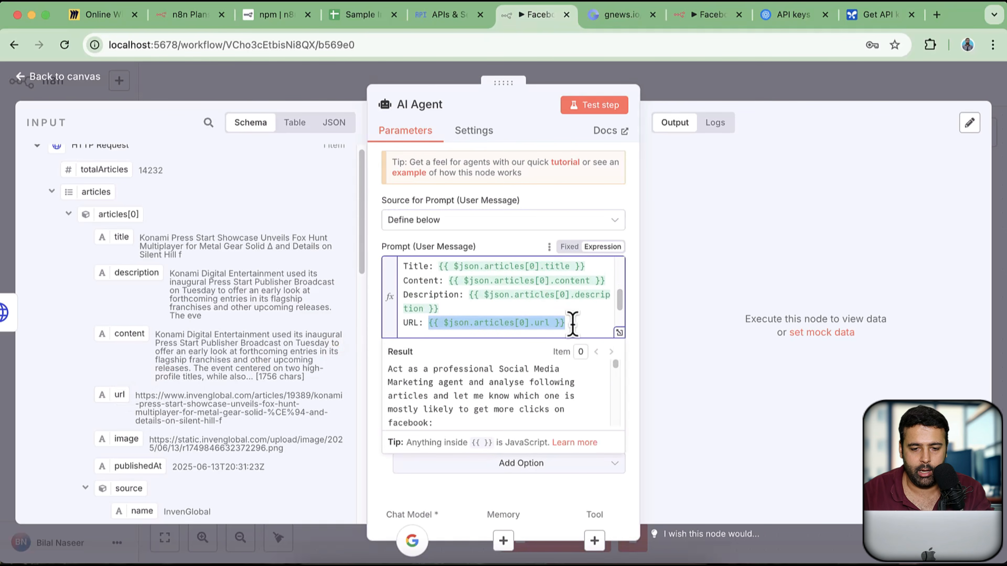
{"action": "left_click_drag", "start_coordinate": [572, 324], "coordinate": [397, 285]}
{"action": "key", "text": "super+c"}
{"action": "scroll", "coordinate": [540, 298], "scroll_direction": "down", "scroll_amount": 2}
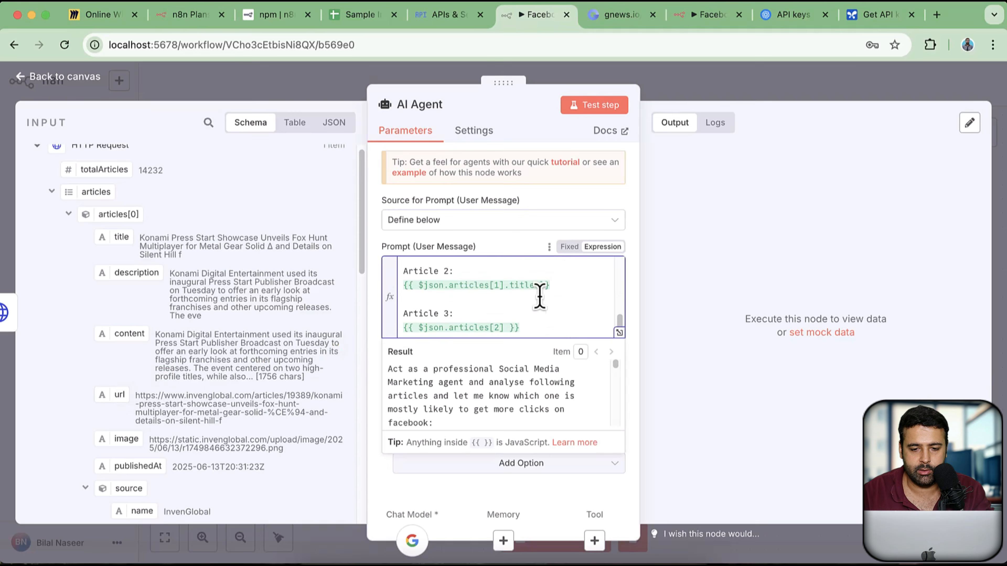
{"action": "left_click", "coordinate": [489, 286]}
{"action": "left_click", "coordinate": [577, 300]}
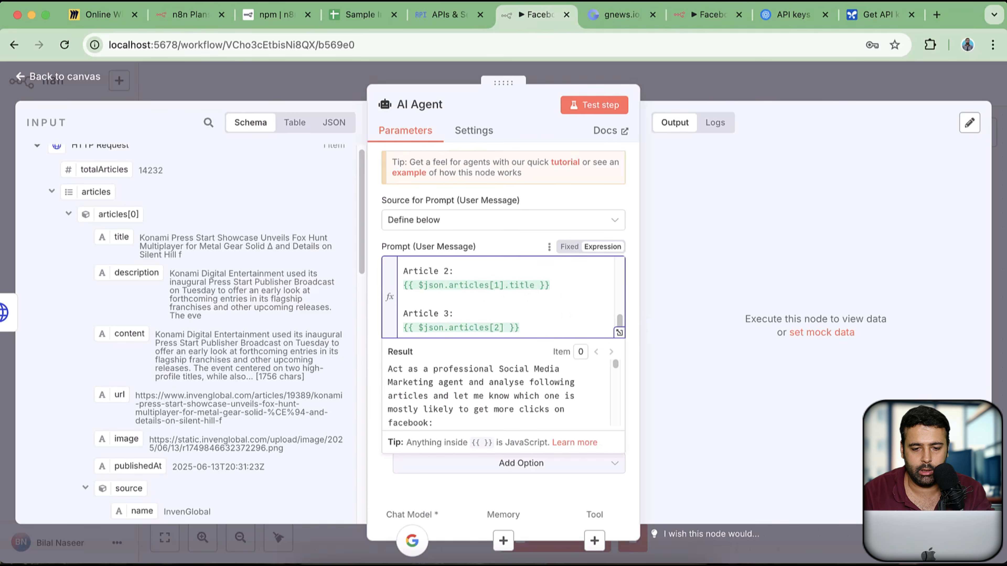
{"action": "key", "text": "super+v"}
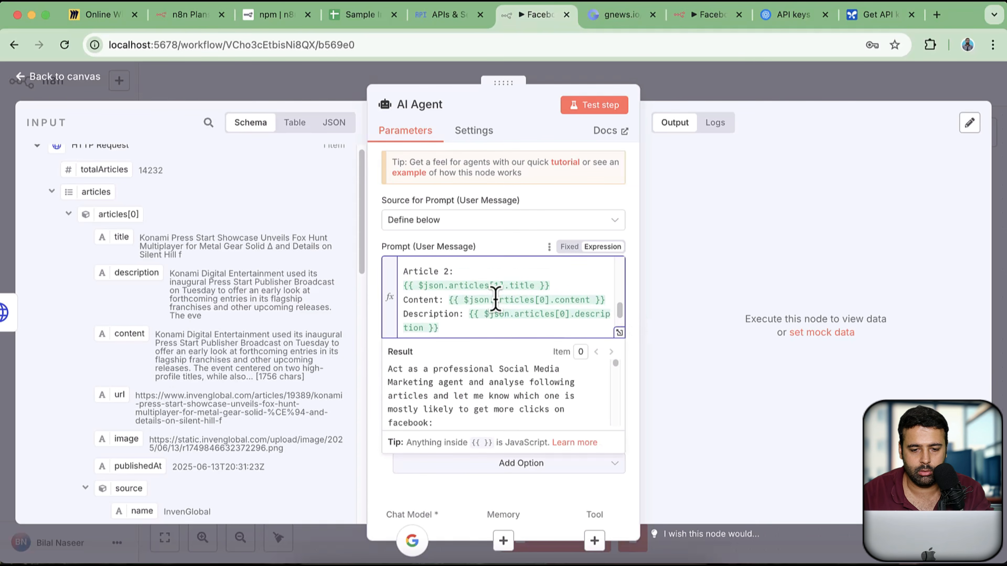
Step: Add the label "Title:" in front of the articles[1] title expression under Article 2
{"action": "scroll", "coordinate": [495, 297], "scroll_direction": "up", "scroll_amount": 1}
{"action": "left_click", "coordinate": [570, 299]}
{"action": "type", "text": "Title:"}
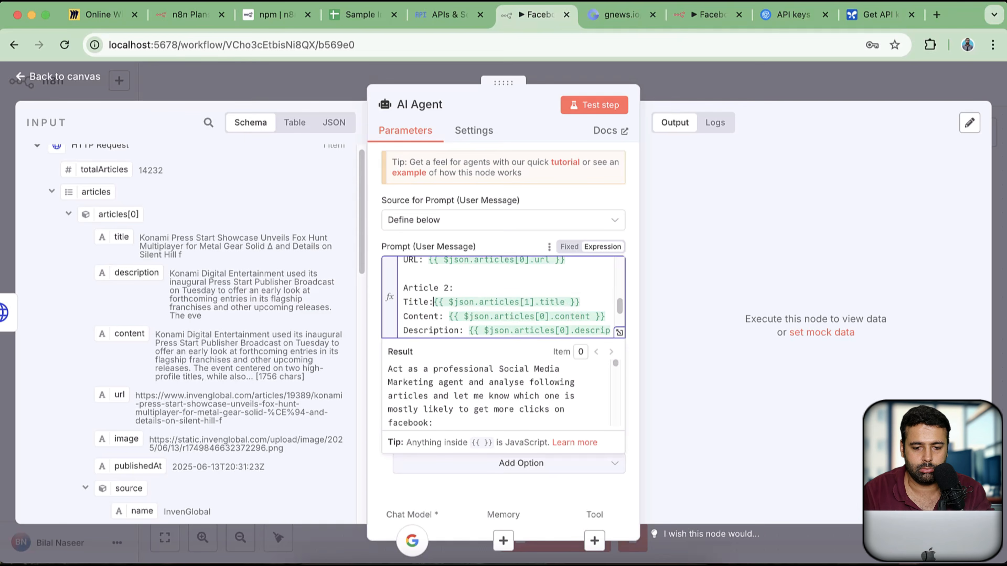
Step: Paste the copied Content, Description and URL lines below articles[2] in Article 3 and label articles[2] "Title:"
{"action": "scroll", "coordinate": [569, 305], "scroll_direction": "down", "scroll_amount": 4}
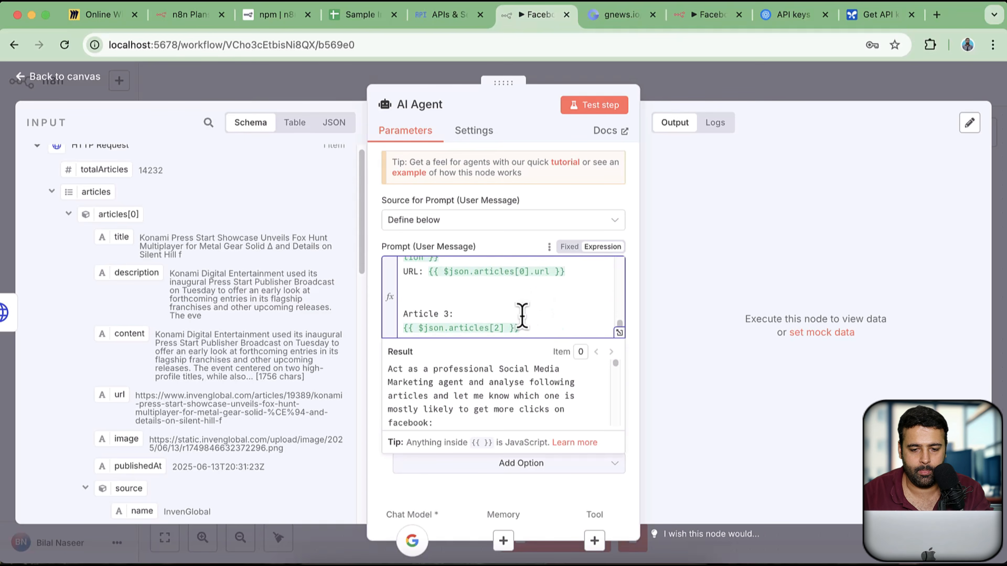
{"action": "key", "text": "super+v"}
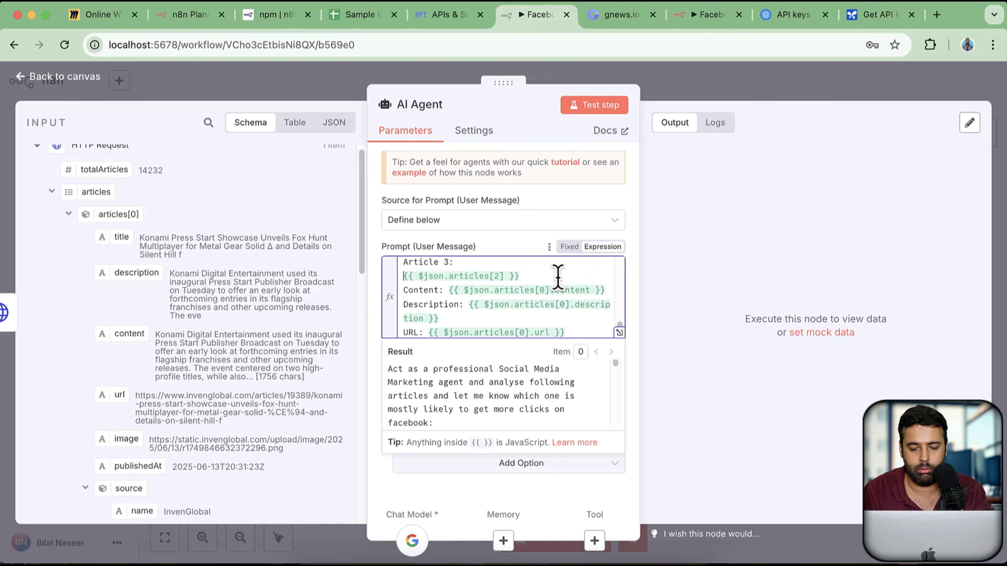
{"action": "type", "text": "Title:"}
Step: Change the index in Article 2's Content, Description and URL expressions to articles[1]
{"action": "scroll", "coordinate": [555, 286], "scroll_direction": "up", "scroll_amount": 5}
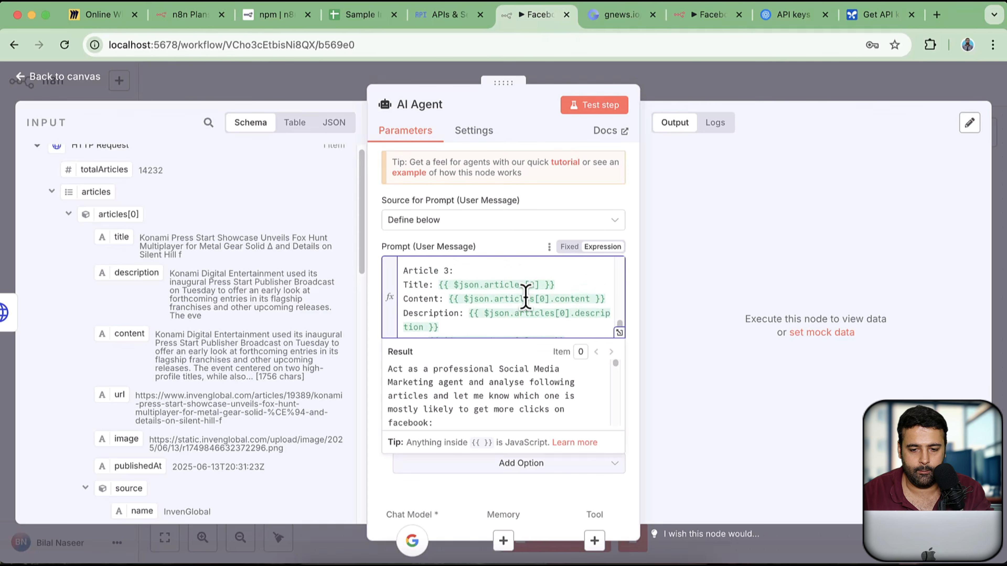
{"action": "left_click", "coordinate": [546, 307]}
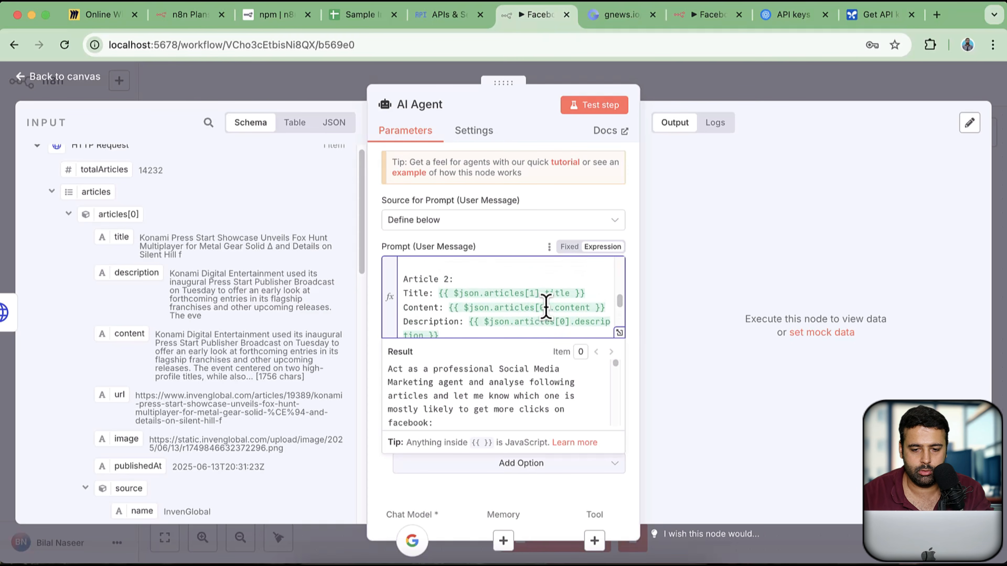
{"action": "key", "text": "BackSpace"}
{"action": "type", "text": "1"}
{"action": "key", "text": "Right"}
{"action": "key", "text": "Right"}
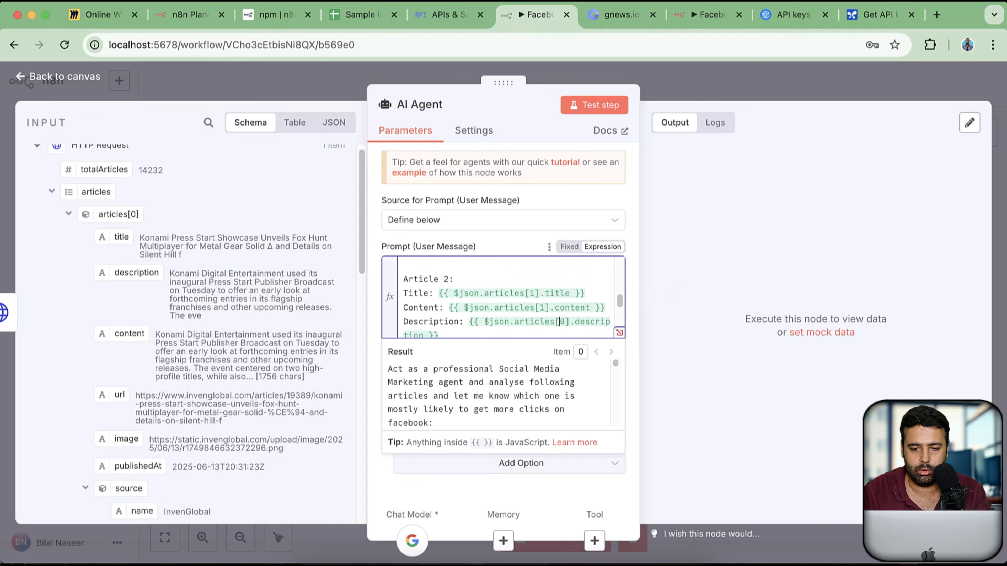
{"action": "type", "text": "1"}
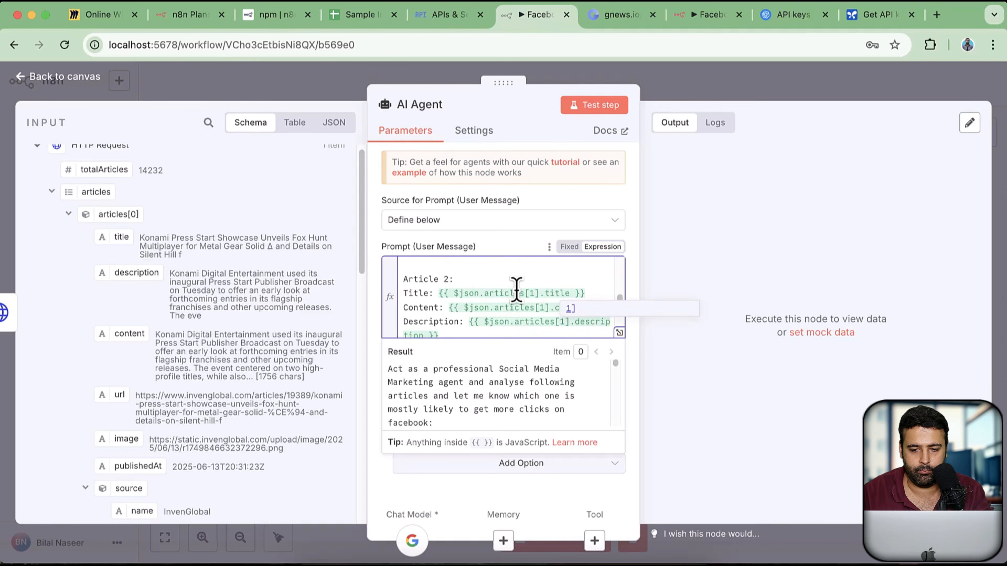
{"action": "scroll", "coordinate": [517, 288], "scroll_direction": "down", "scroll_amount": 2}
{"action": "left_click", "coordinate": [522, 317]}
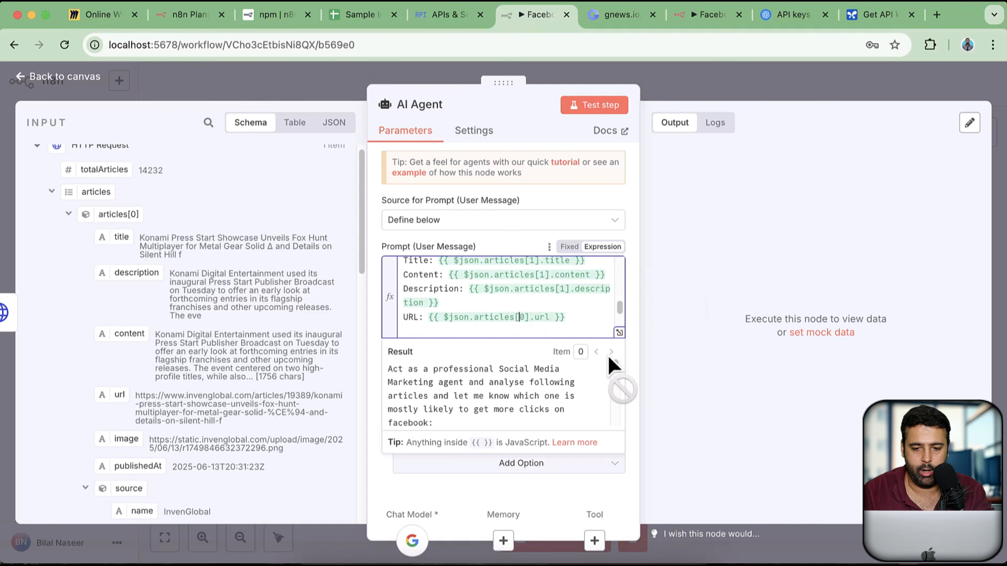
{"action": "type", "text": "1"}
Step: Change the index in Article 3's Content, Description and URL expressions to articles[2] and return to the canvas
{"action": "scroll", "coordinate": [498, 313], "scroll_direction": "down", "scroll_amount": 4}
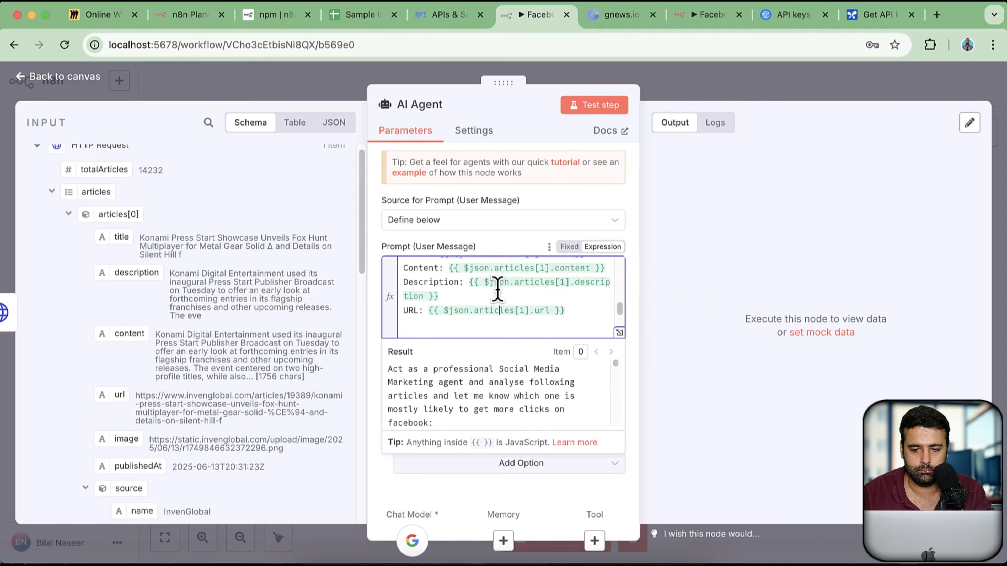
{"action": "left_click", "coordinate": [545, 302]}
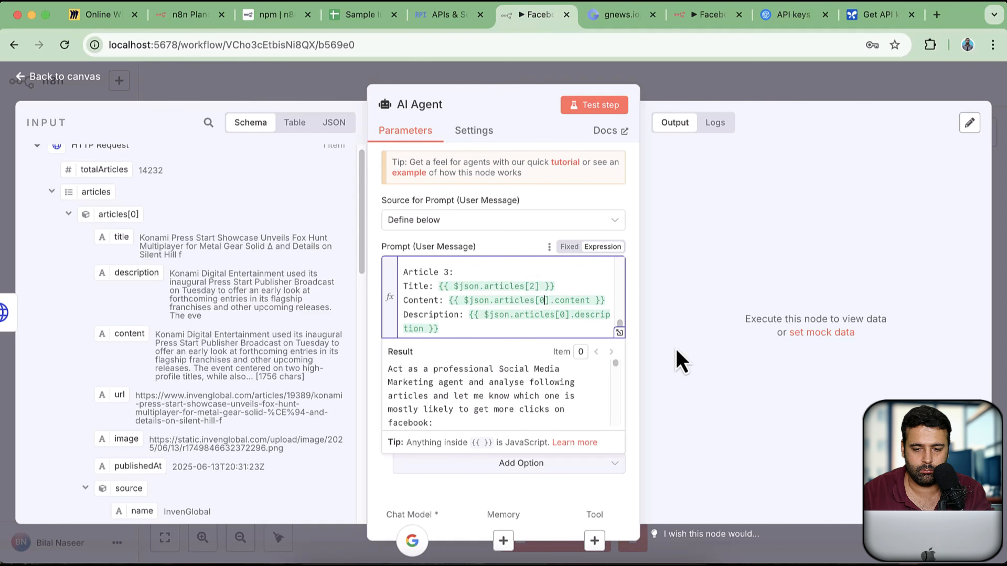
{"action": "left_click", "coordinate": [565, 315]}
{"action": "key", "text": "BackSpace"}
{"action": "type", "text": "2"}
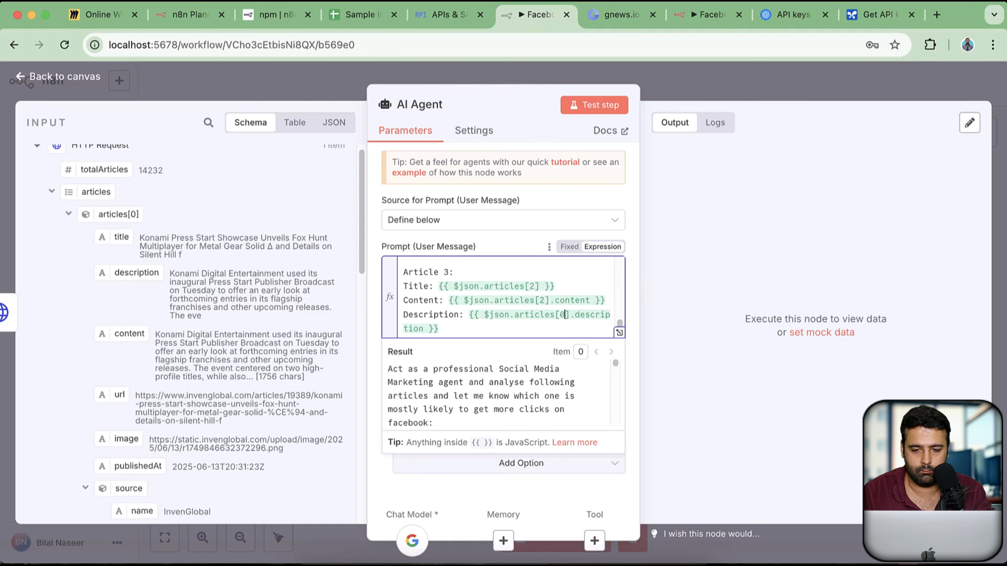
{"action": "scroll", "coordinate": [483, 308], "scroll_direction": "down", "scroll_amount": 1}
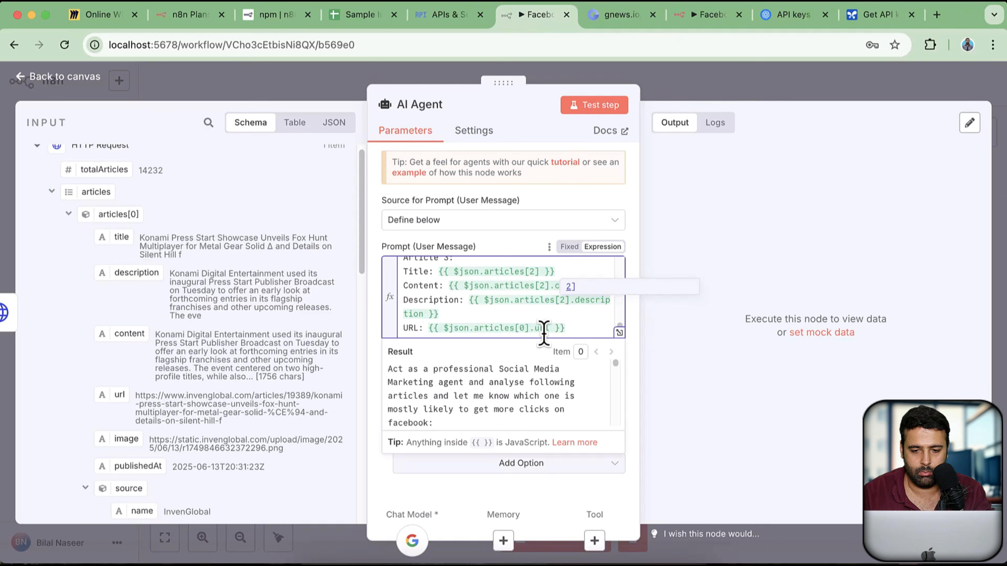
{"action": "left_click", "coordinate": [524, 329]}
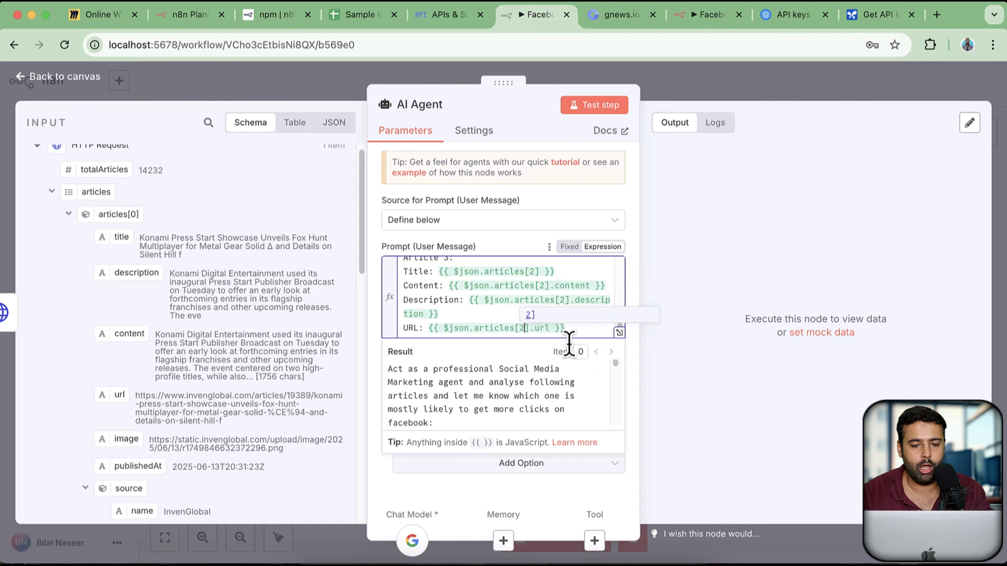
{"action": "scroll", "coordinate": [496, 294], "scroll_direction": "up", "scroll_amount": 5}
{"action": "scroll", "coordinate": [514, 319], "scroll_direction": "up", "scroll_amount": 5}
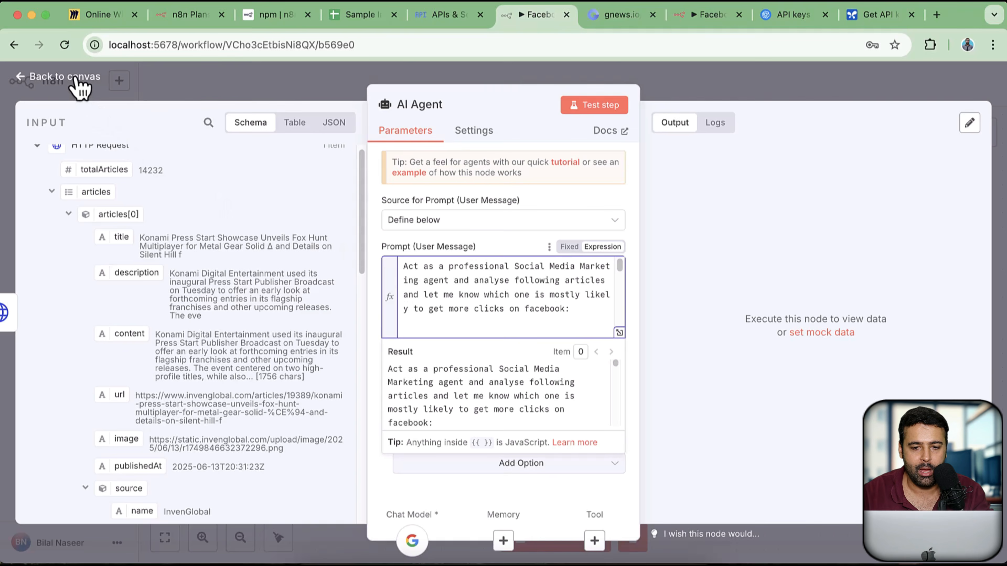
{"action": "left_click", "coordinate": [56, 80]}
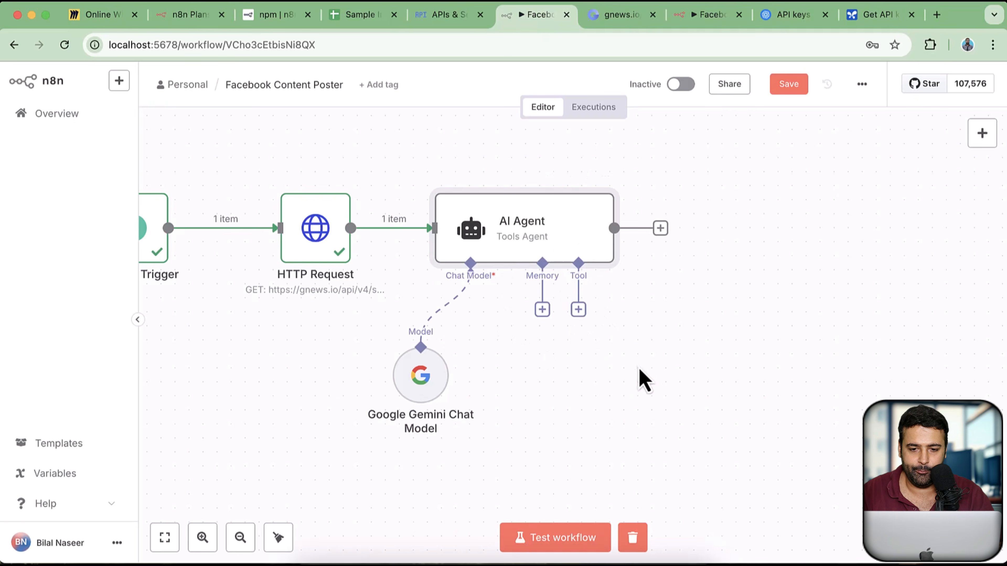
Step: Require a specific output format in the AI Agent node and attach a Structured Output Parser to it
{"action": "double_click", "coordinate": [508, 244]}
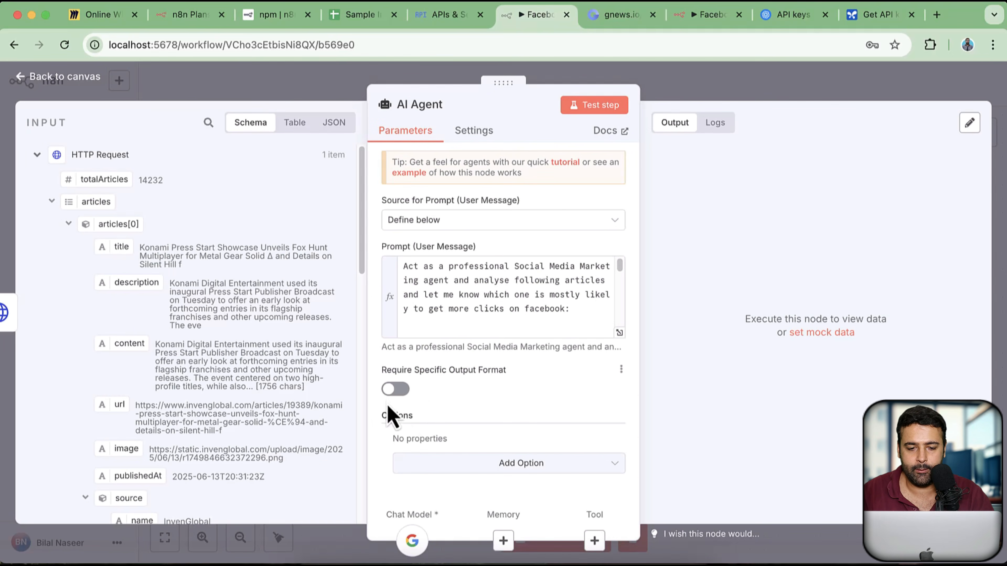
{"action": "left_click", "coordinate": [396, 389]}
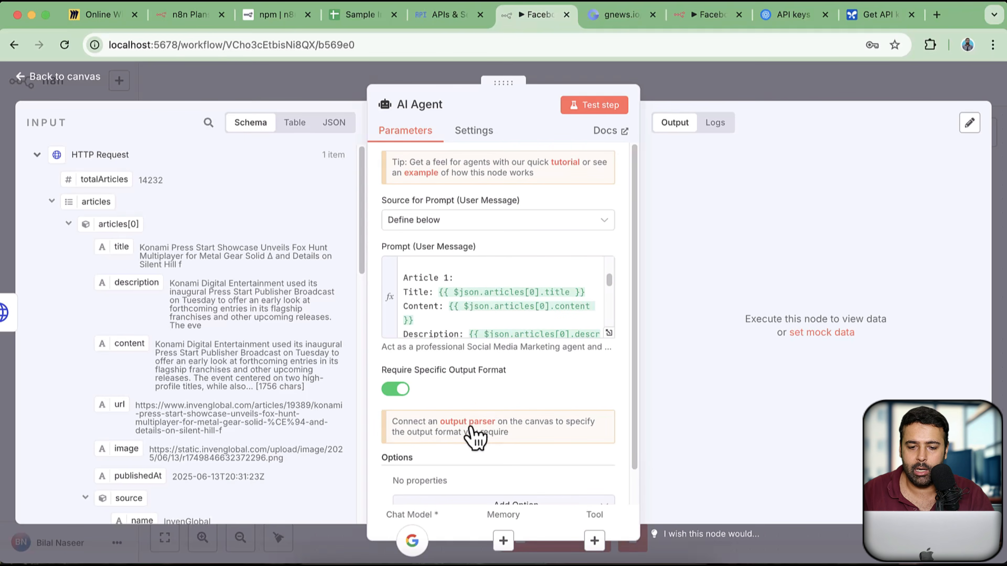
{"action": "scroll", "coordinate": [483, 300], "scroll_direction": "down", "scroll_amount": 2}
{"action": "scroll", "coordinate": [482, 301], "scroll_direction": "down", "scroll_amount": 8}
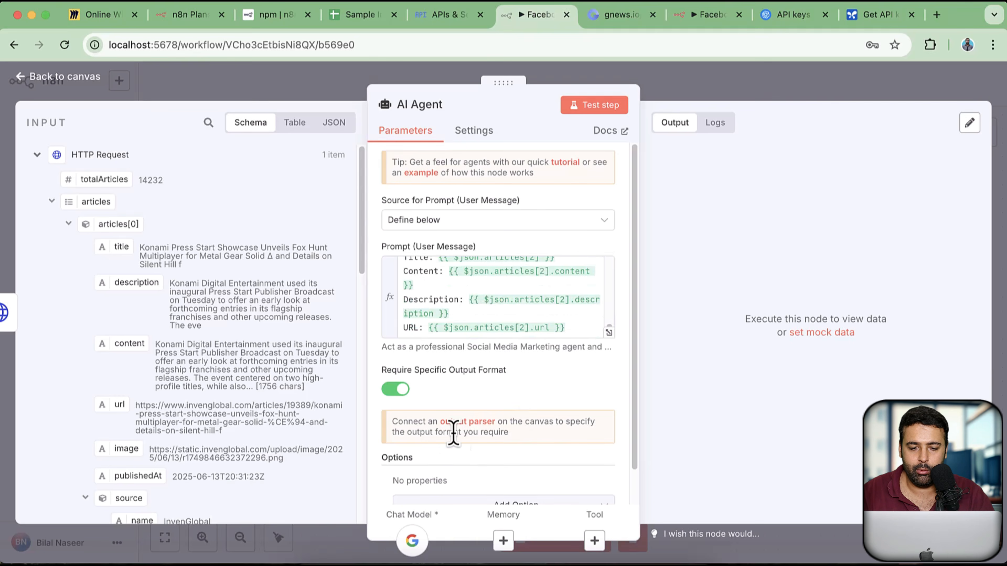
{"action": "left_click", "coordinate": [470, 423]}
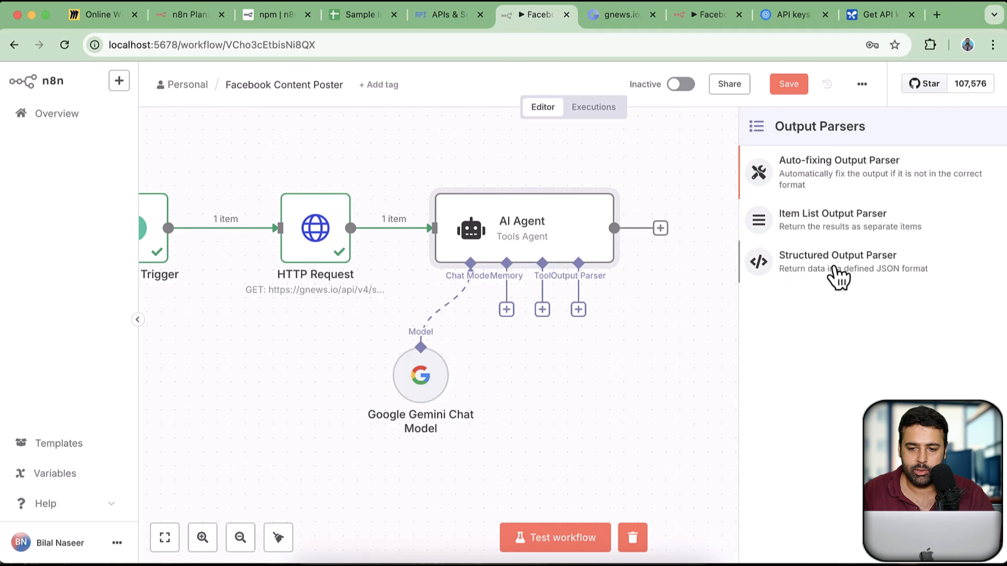
{"action": "left_click", "coordinate": [838, 277]}
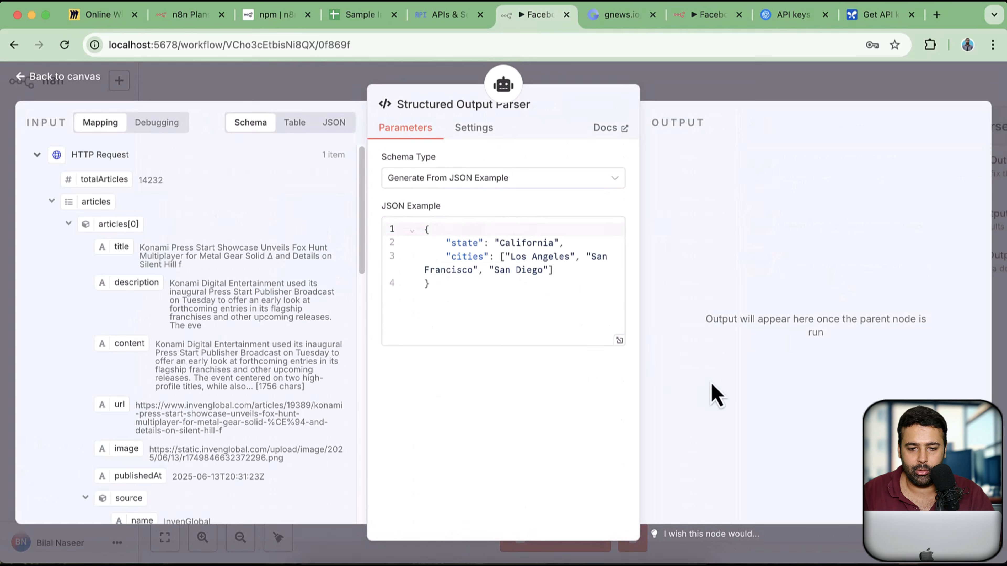
Step: Replace the first entry of the parser's JSON example with "title": "Title of the post"
{"action": "double_click", "coordinate": [466, 243]}
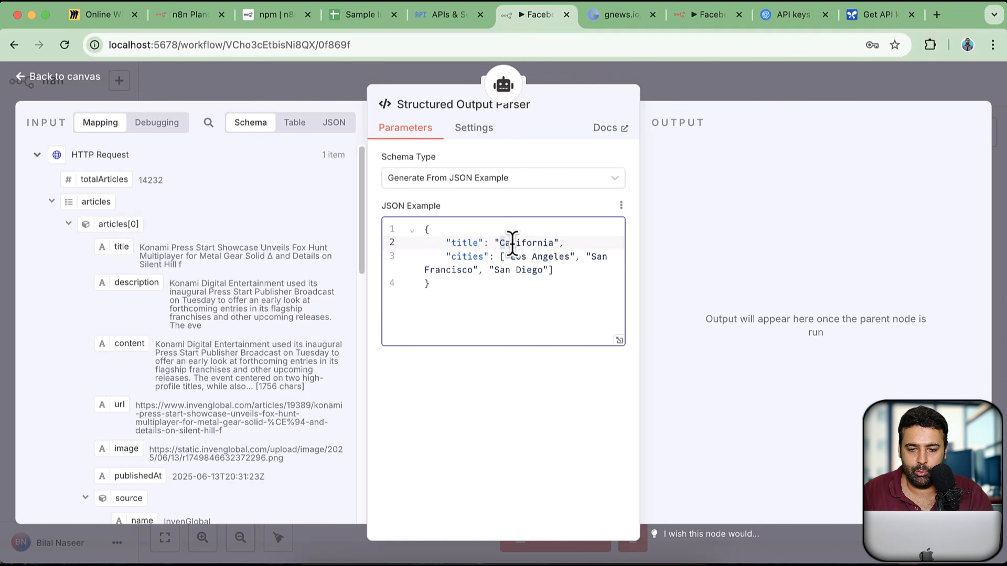
{"action": "left_click_drag", "start_coordinate": [512, 243], "coordinate": [553, 243]}
{"action": "left_click", "coordinate": [551, 243]}
{"action": "double_click", "coordinate": [528, 242]}
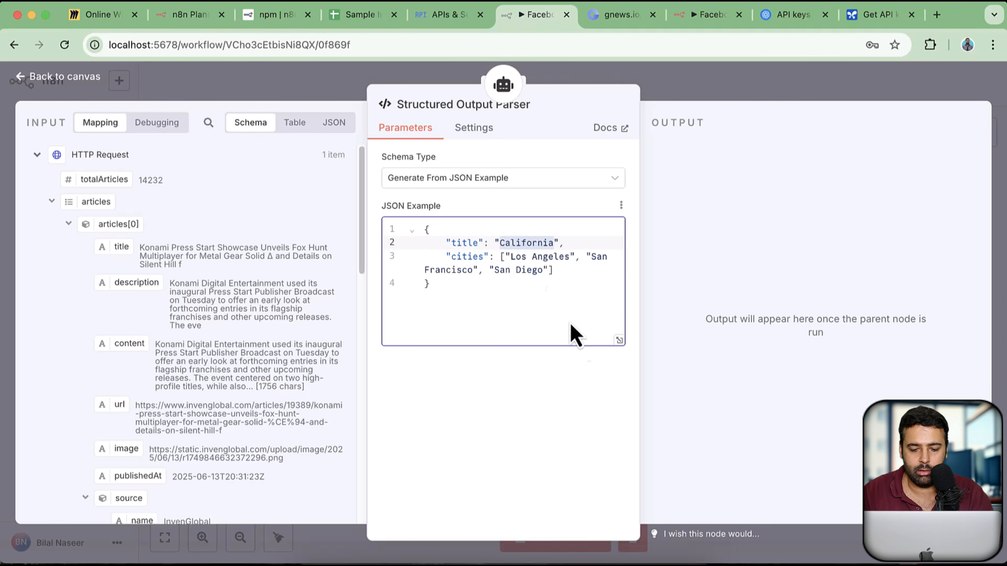
{"action": "type", "text": "Title of the post"}
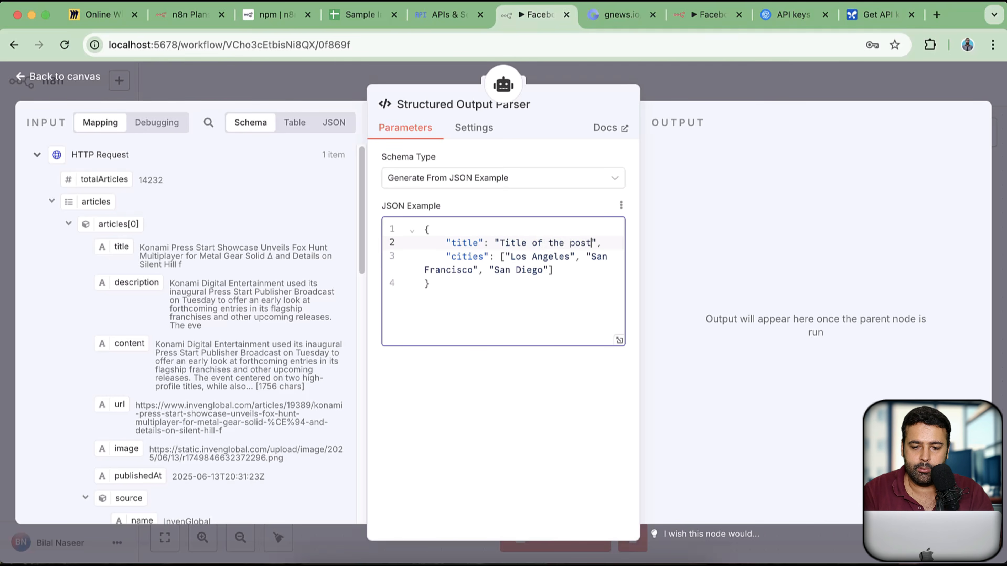
Step: Replace the "cities" entry of the JSON example with "summary": "200 Words summary of the article"
{"action": "double_click", "coordinate": [470, 258]}
{"action": "type", "text": "summary"}
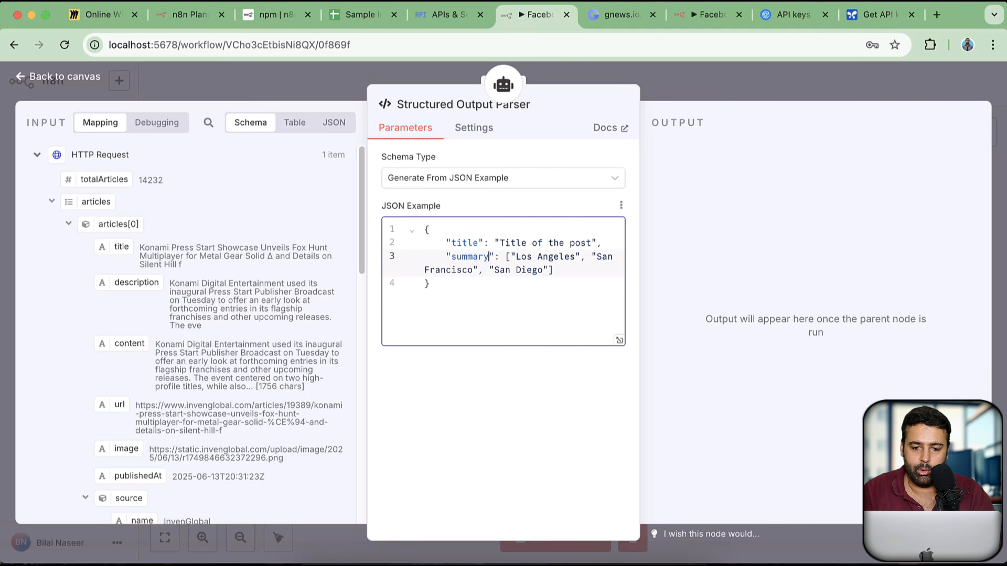
{"action": "left_click_drag", "start_coordinate": [505, 257], "coordinate": [552, 271]}
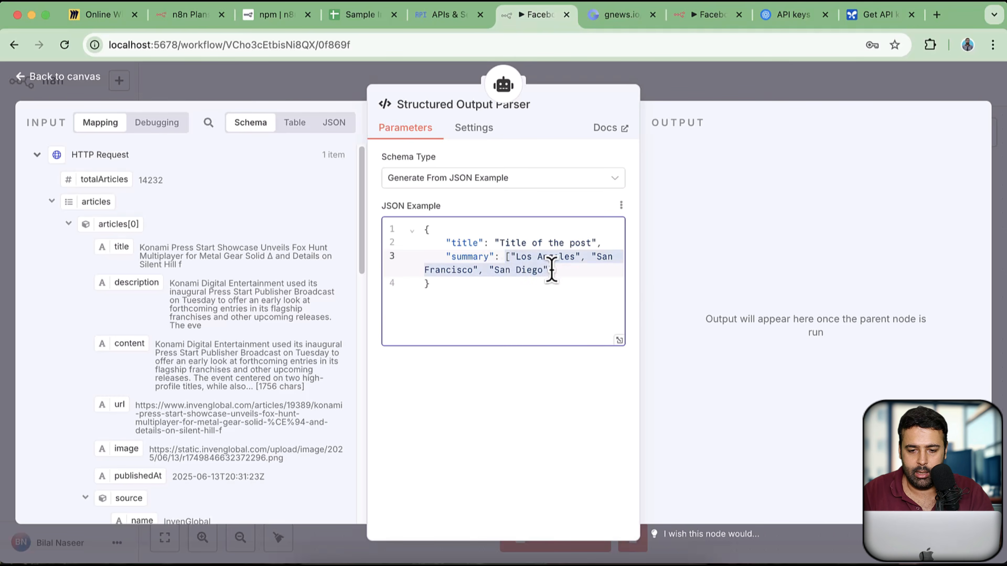
{"action": "key", "text": "BackSpace"}
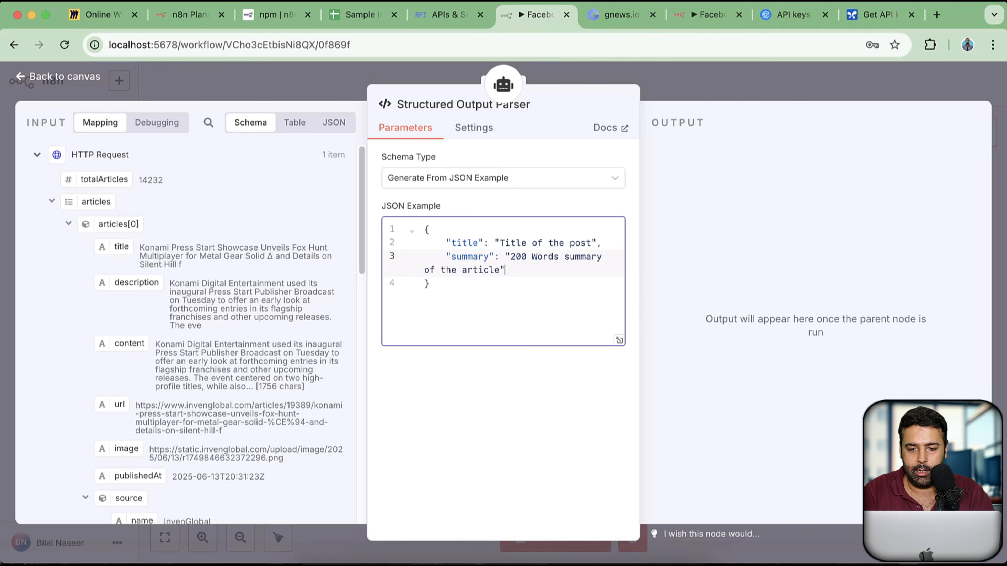
{"action": "key", "text": "Return"}
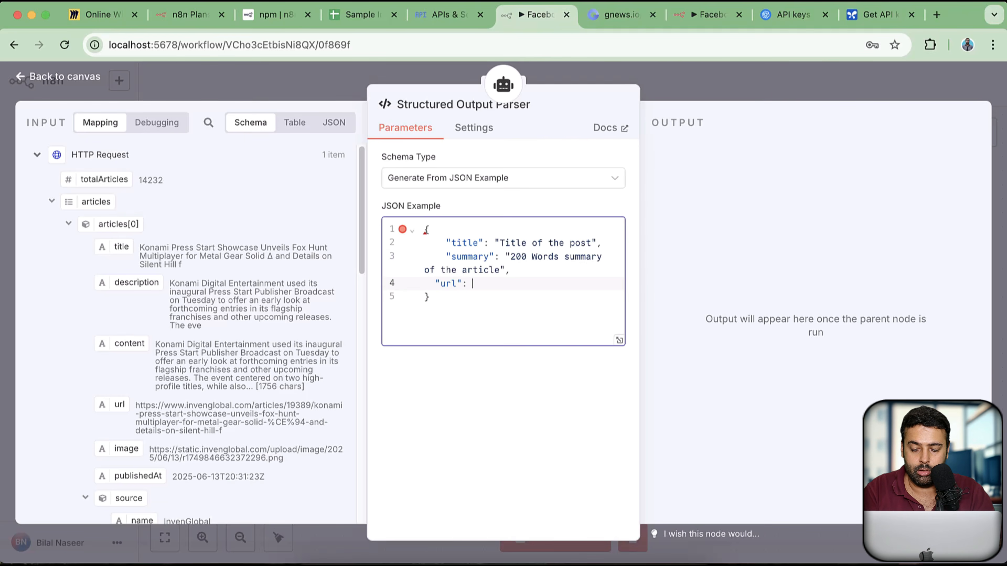
{"action": "type", "text": "\"url\": \"https://exmaple.com"}
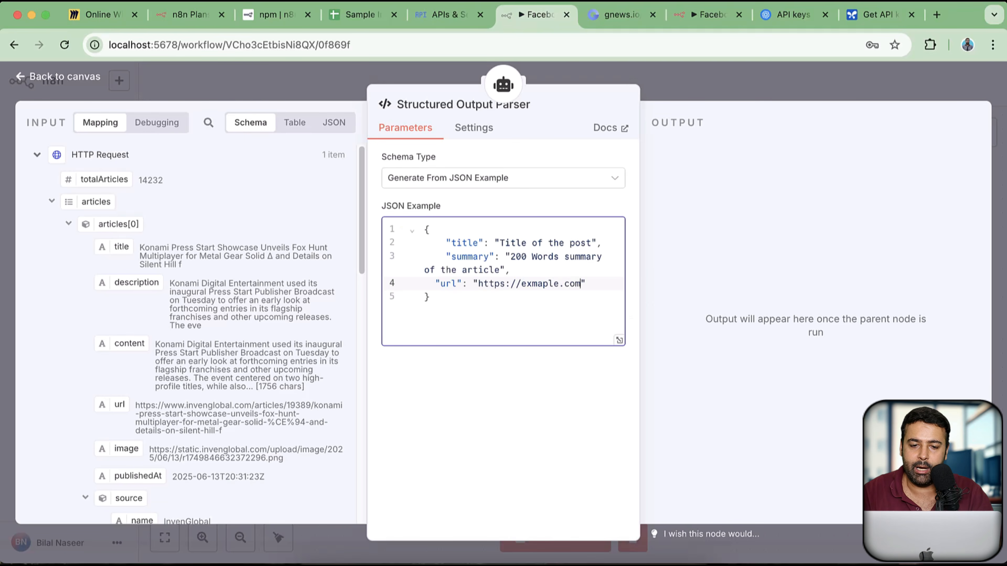
{"action": "left_click_drag", "start_coordinate": [467, 302], "coordinate": [404, 227]}
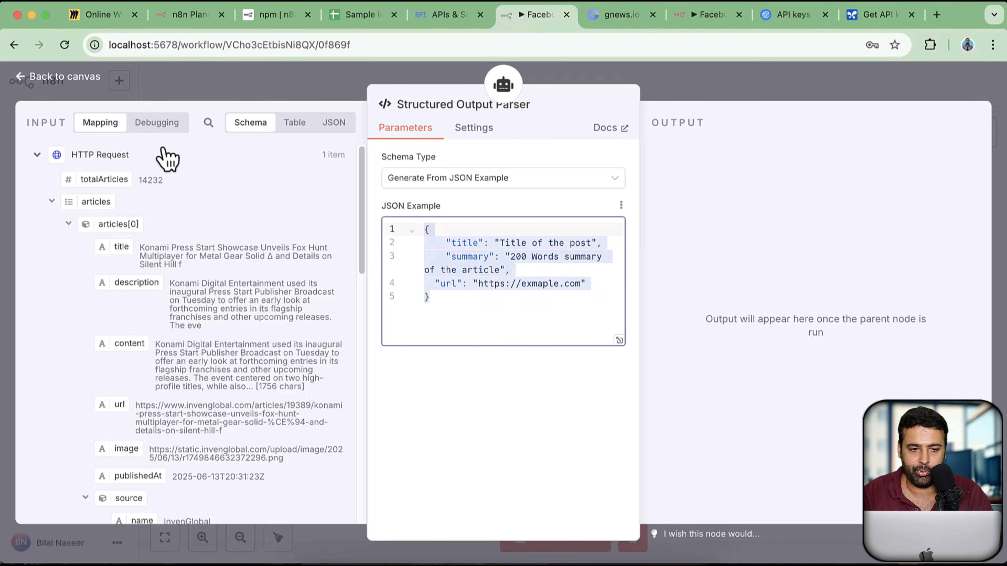
{"action": "left_click", "coordinate": [76, 80]}
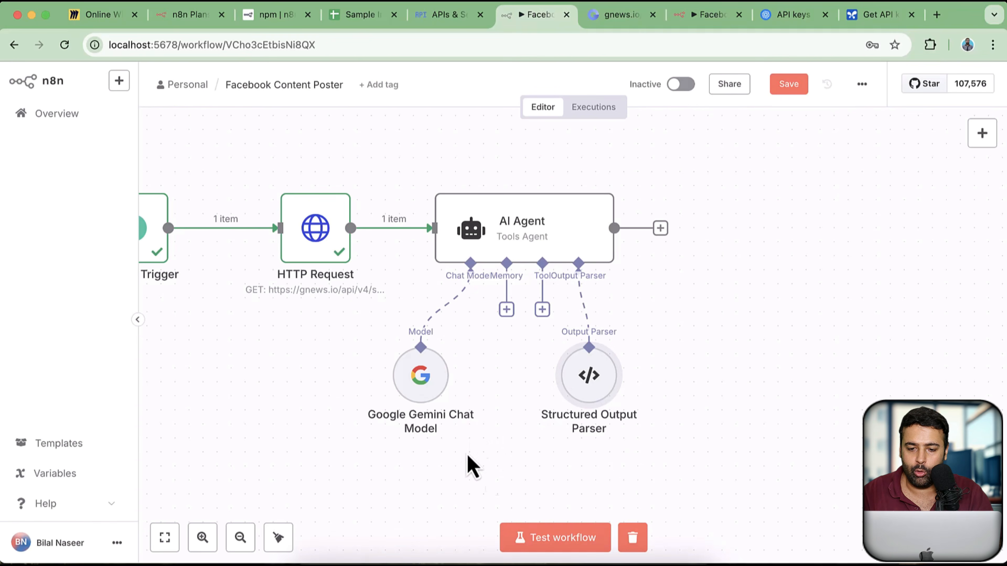
Step: Add a Wait node after the AI Agent with a wait amount of 1 second and return to the canvas
{"action": "left_click", "coordinate": [660, 228]}
{"action": "type", "text": "wait"}
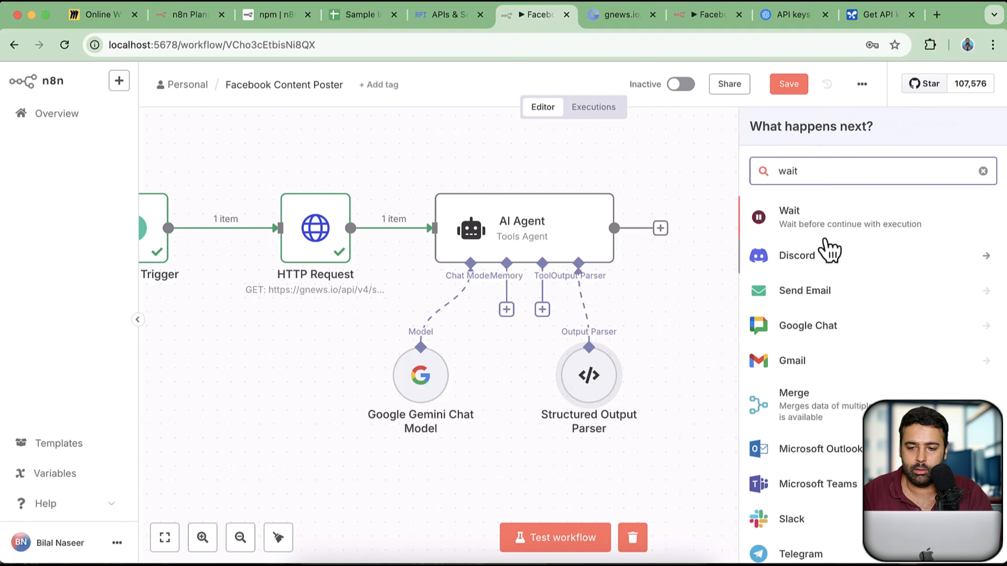
{"action": "key", "text": "Return"}
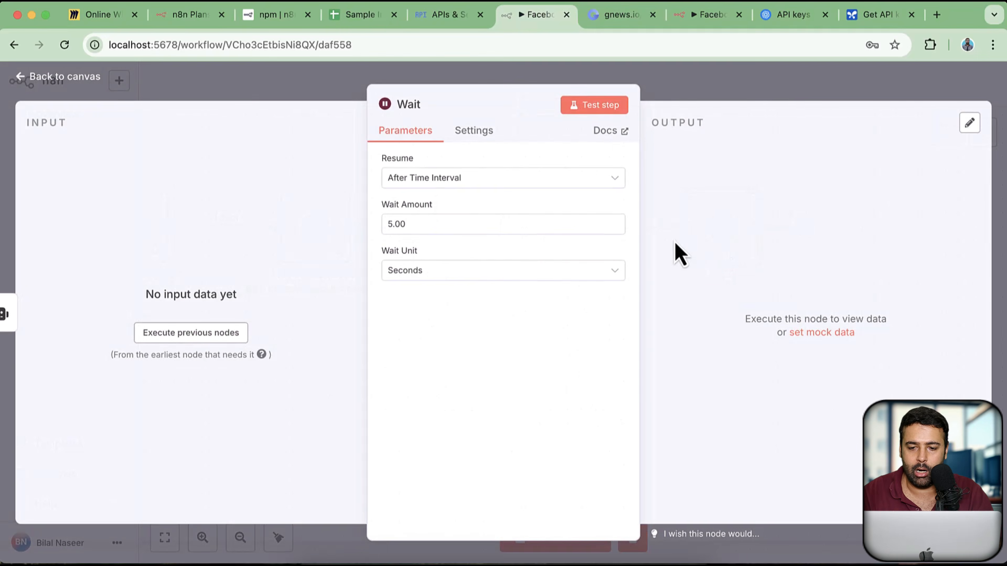
{"action": "triple_click", "coordinate": [409, 225]}
{"action": "type", "text": "1"}
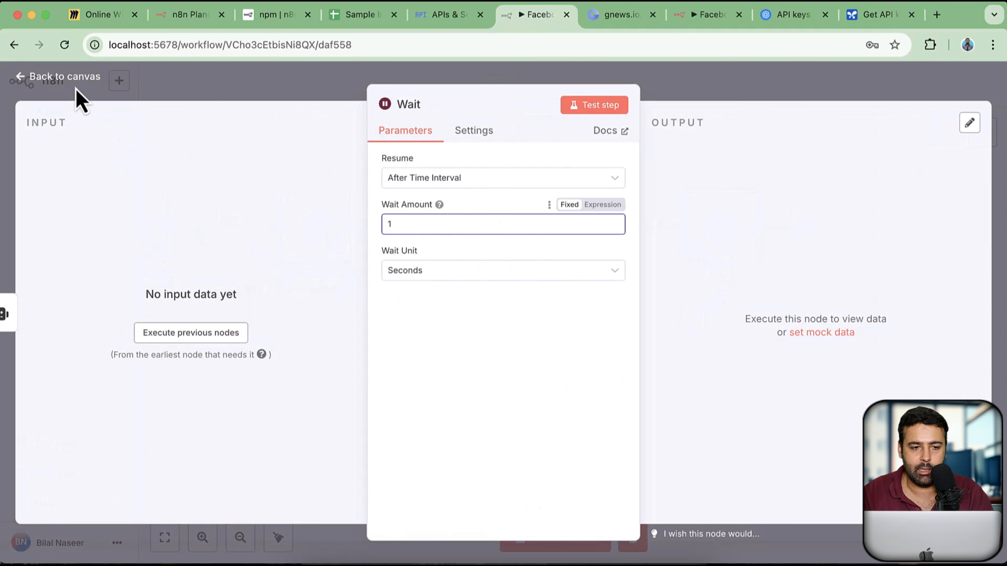
{"action": "left_click", "coordinate": [63, 76]}
{"action": "left_click_drag", "start_coordinate": [740, 423], "coordinate": [743, 423]}
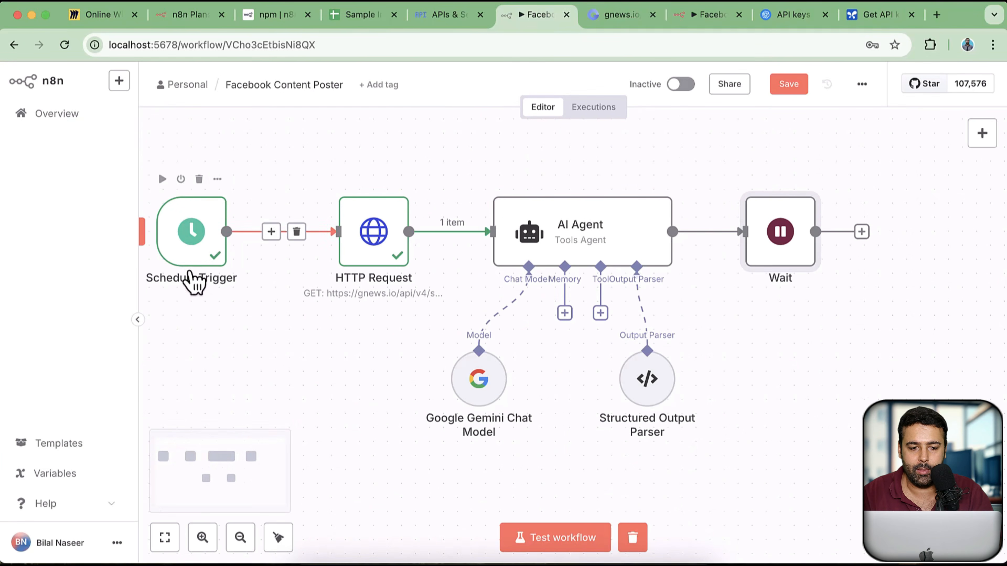
{"action": "scroll", "coordinate": [360, 377], "scroll_direction": "left", "scroll_amount": 5}
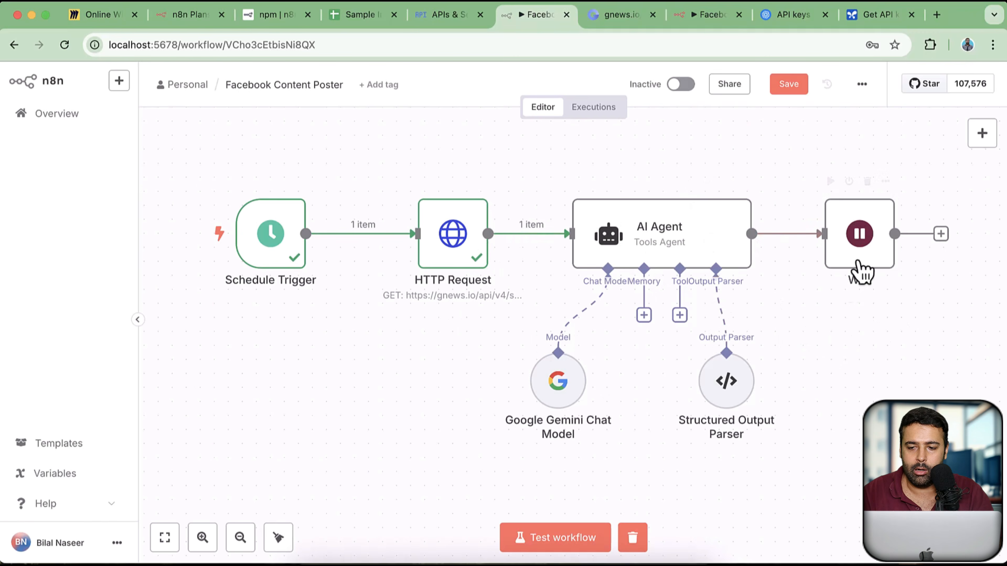
{"action": "left_click_drag", "start_coordinate": [879, 381], "coordinate": [830, 365]}
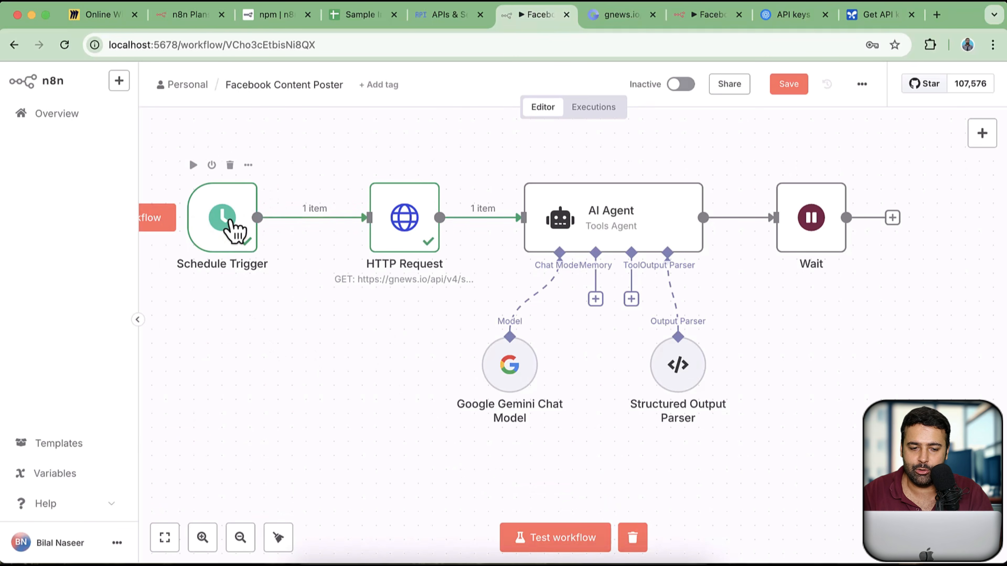
{"action": "mouse_move", "coordinate": [307, 225]}
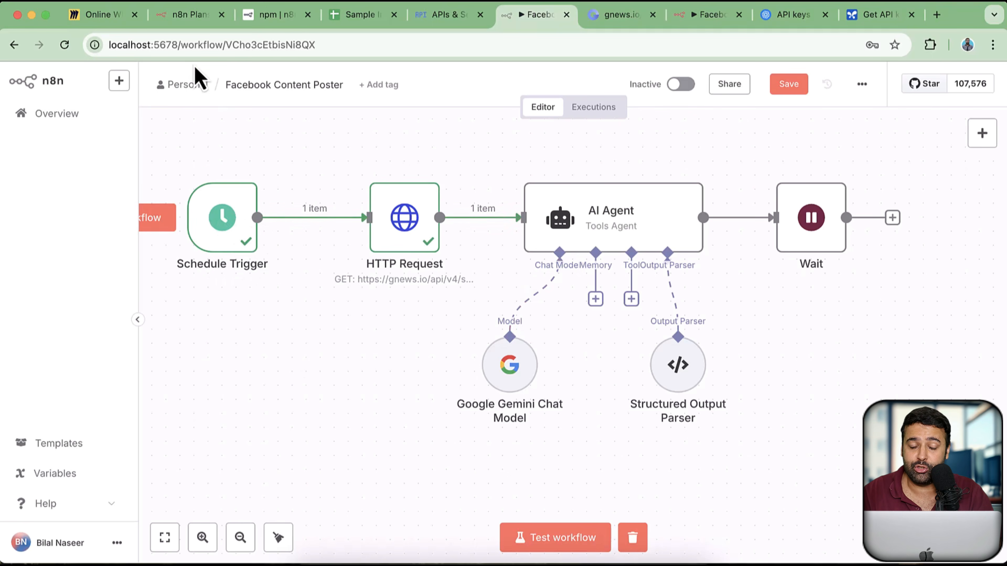
{"action": "left_click", "coordinate": [159, 44]}
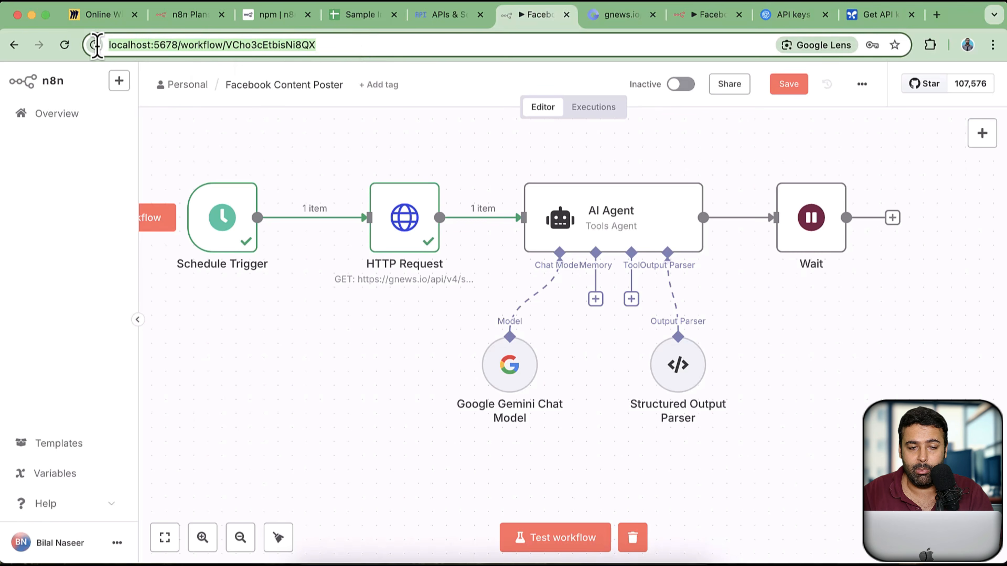
Step: Compare the local workflow's web address with the hosted n8n workflow's address and return to the local workflow
{"action": "left_click", "coordinate": [183, 49]}
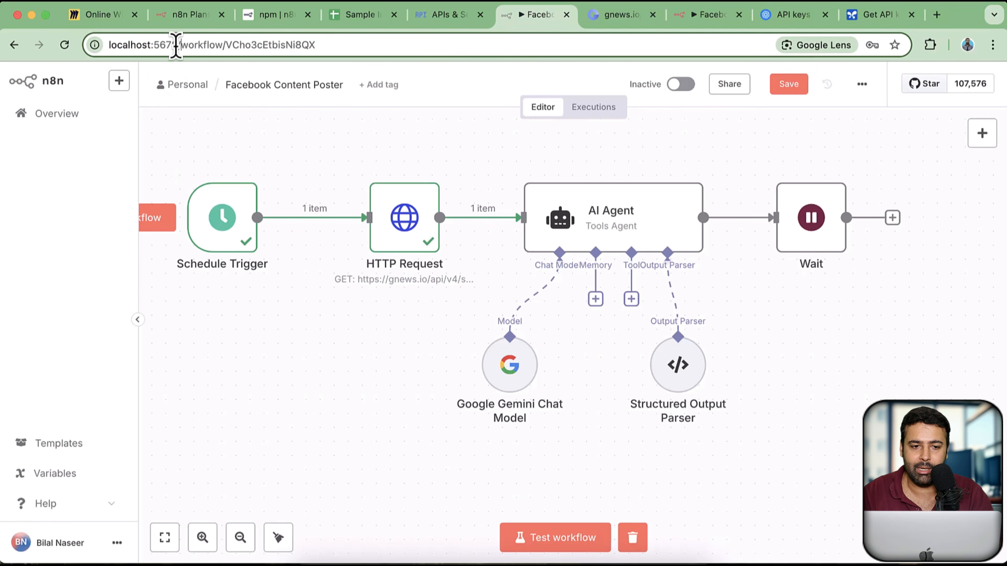
{"action": "left_click_drag", "start_coordinate": [183, 45], "coordinate": [74, 44]}
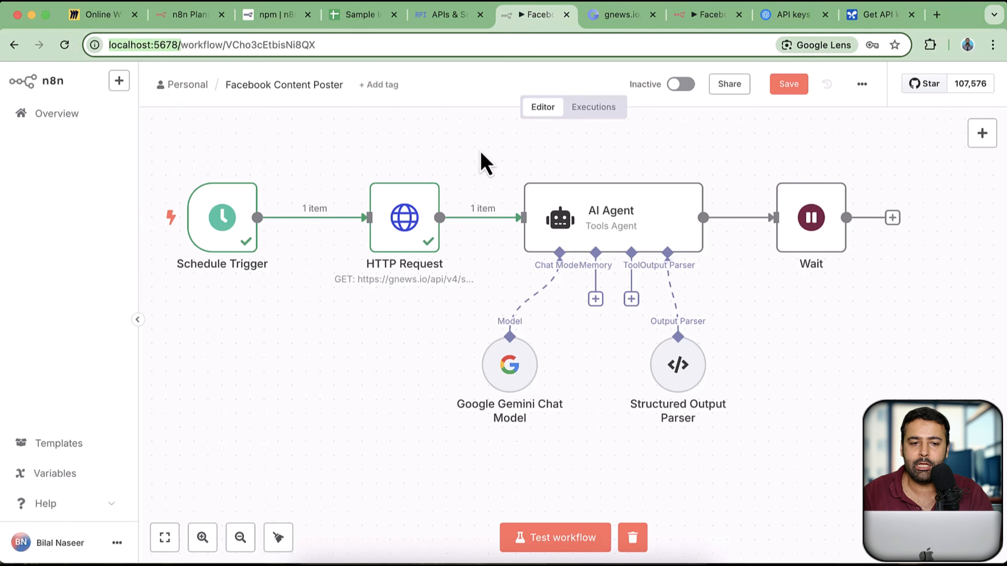
{"action": "left_click", "coordinate": [177, 45]}
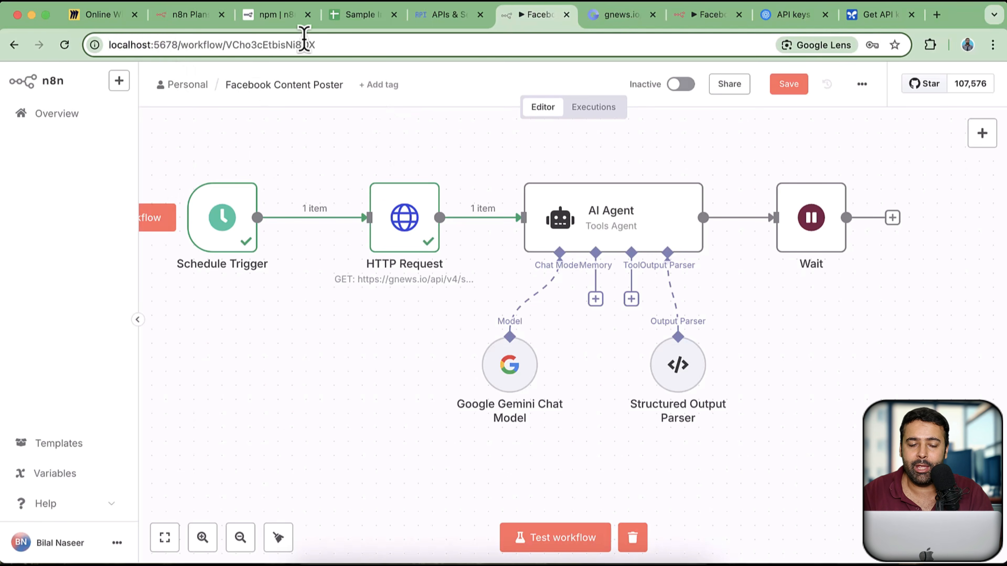
{"action": "left_click", "coordinate": [698, 16]}
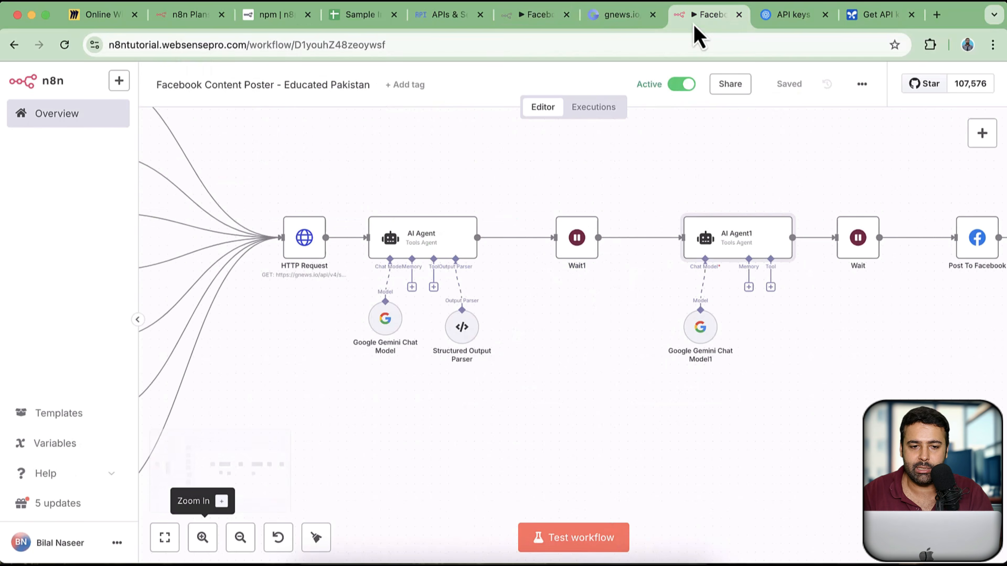
{"action": "left_click", "coordinate": [230, 45]}
{"action": "left_click", "coordinate": [254, 45]}
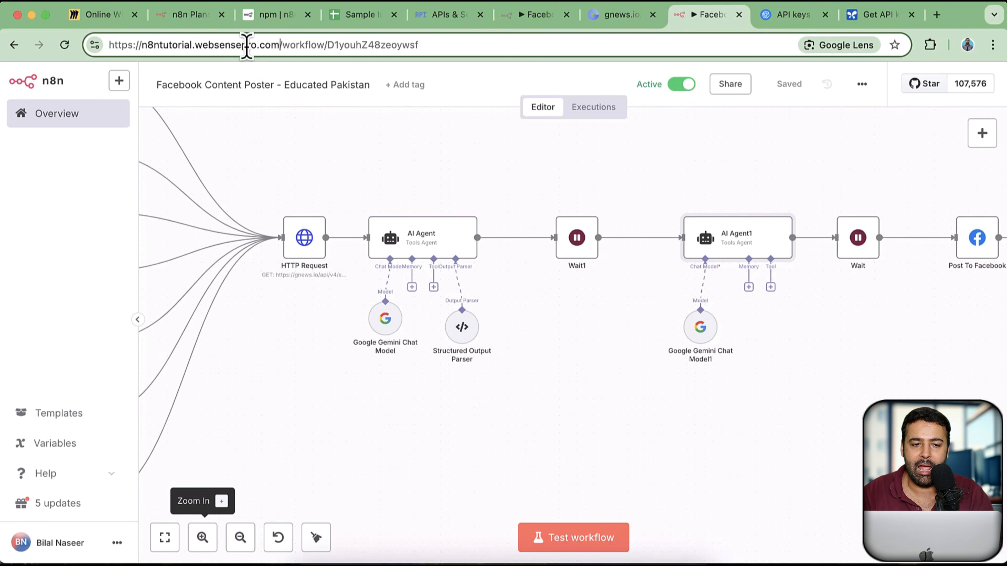
{"action": "left_click", "coordinate": [524, 24]}
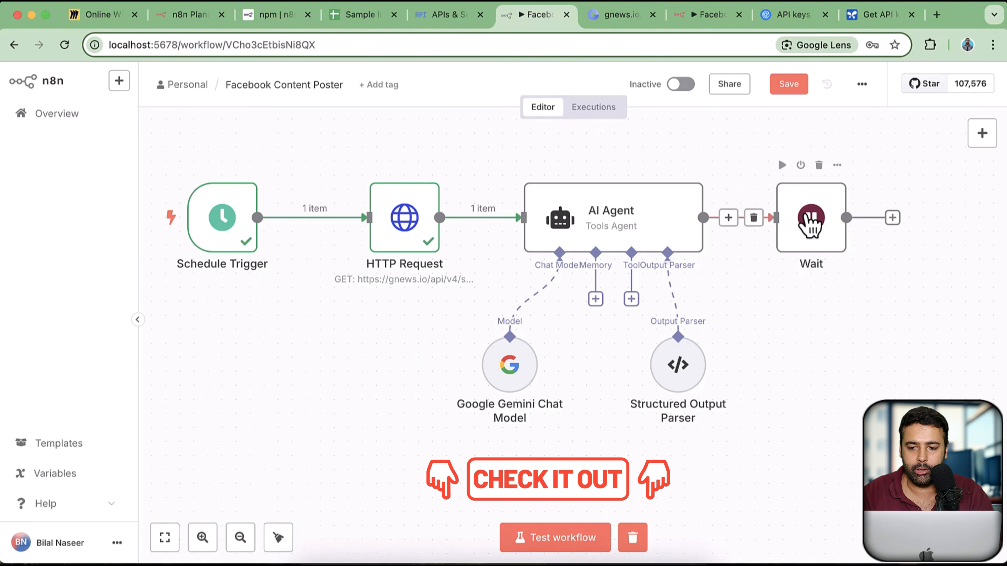
Step: Test the workflow, examine the title, summary and URL in the Wait node's output, and return to the canvas
{"action": "left_click", "coordinate": [582, 538]}
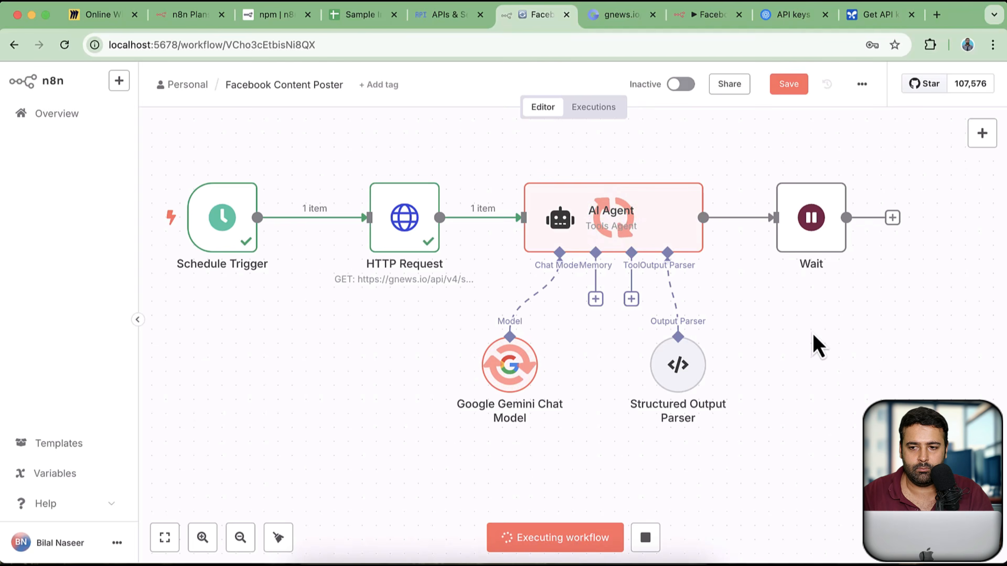
{"action": "left_click_drag", "start_coordinate": [716, 413], "coordinate": [732, 418]}
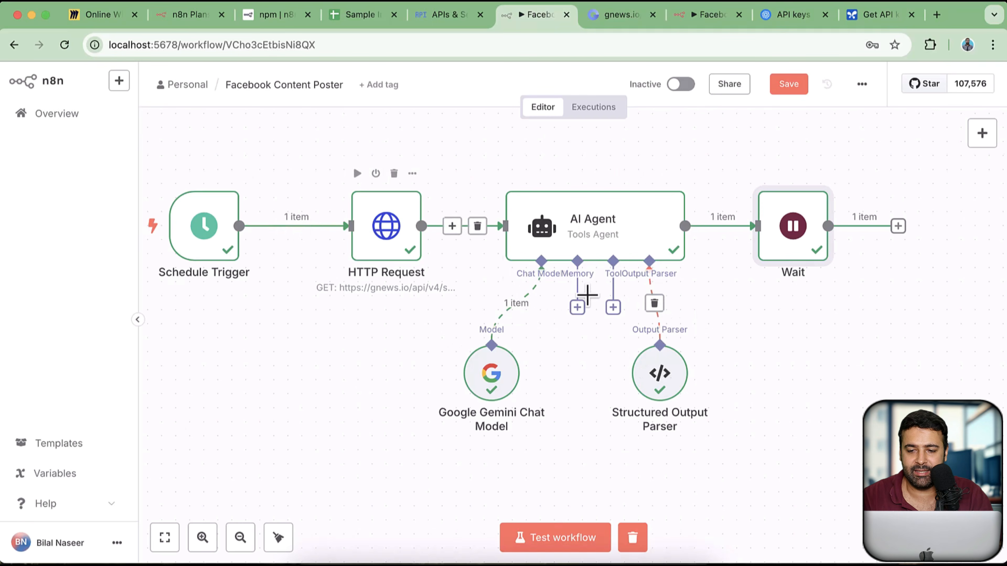
{"action": "double_click", "coordinate": [799, 232]}
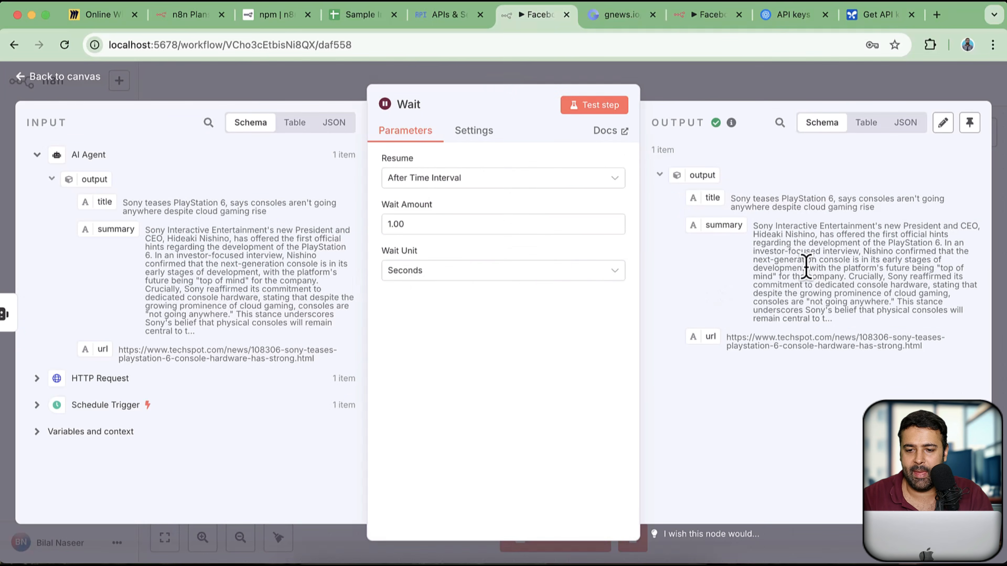
{"action": "left_click_drag", "start_coordinate": [731, 198], "coordinate": [877, 226]}
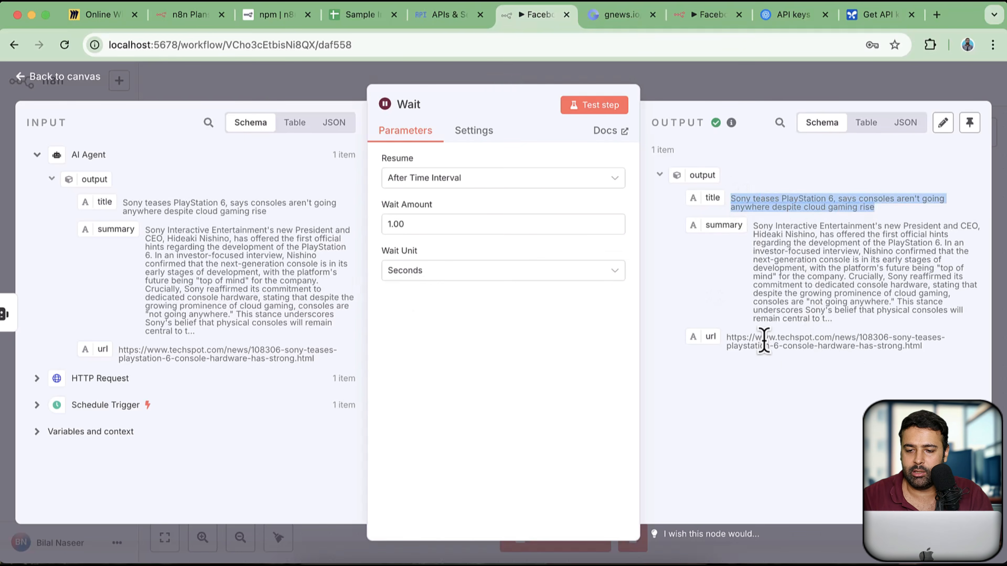
{"action": "left_click_drag", "start_coordinate": [938, 353], "coordinate": [747, 310]}
{"action": "left_click_drag", "start_coordinate": [753, 225], "coordinate": [851, 327]}
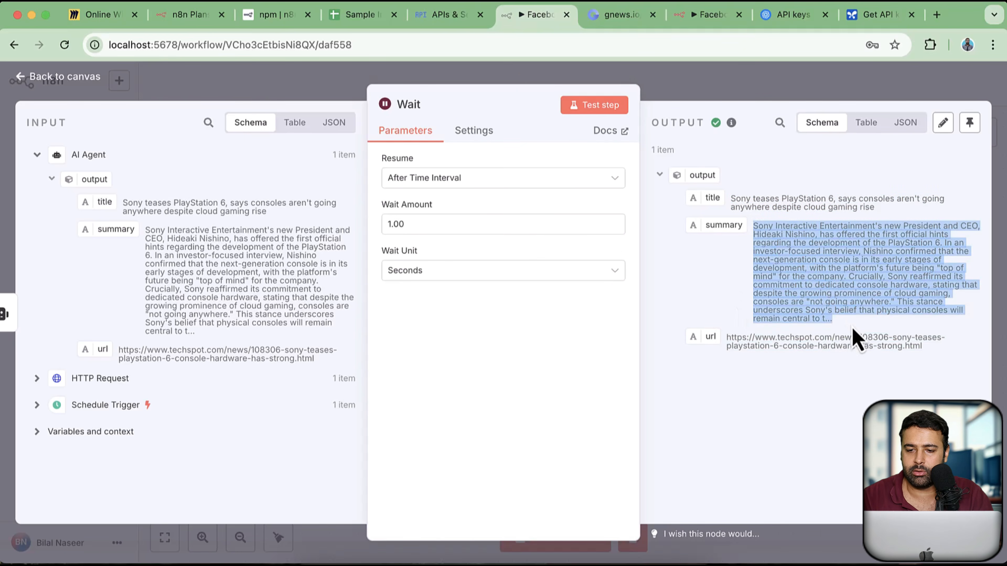
{"action": "left_click", "coordinate": [730, 200]}
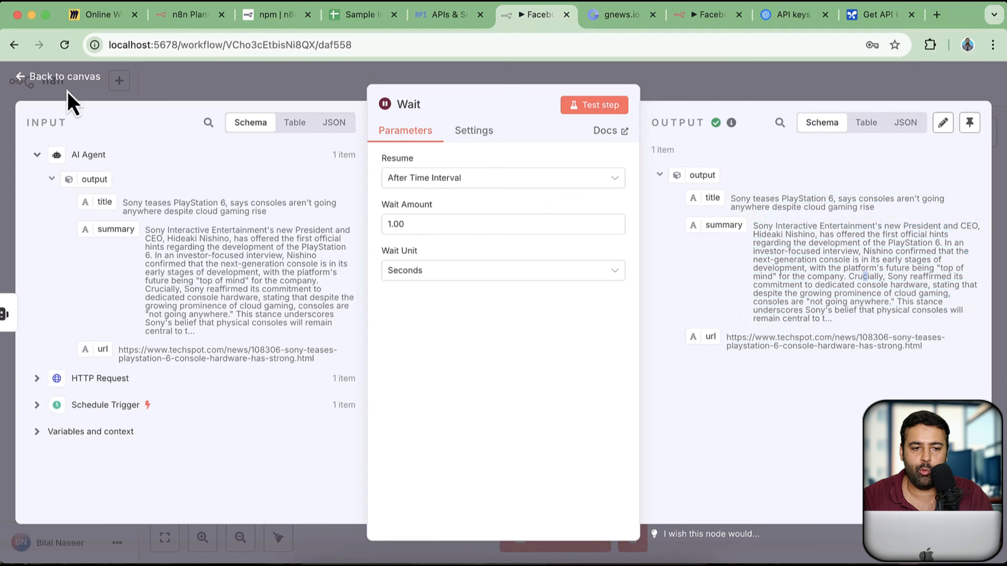
{"action": "left_click", "coordinate": [64, 77]}
Step: Add a Facebook Graph API node after the Wait node and connect it with the Facebook Graph account credential
{"action": "left_click_drag", "start_coordinate": [771, 415], "coordinate": [651, 415]}
{"action": "left_click", "coordinate": [778, 226]}
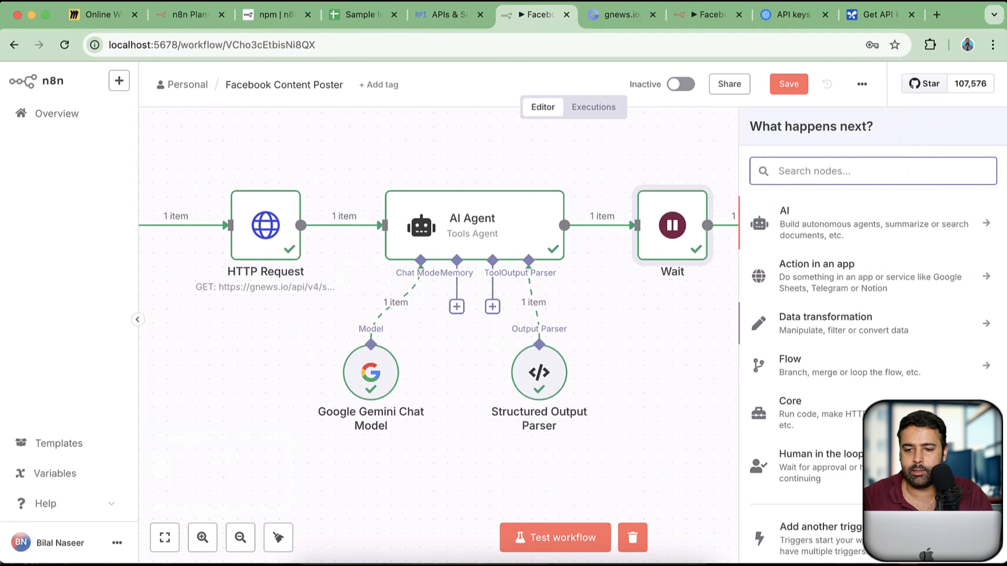
{"action": "type", "text": "face"}
{"action": "left_click", "coordinate": [824, 260]}
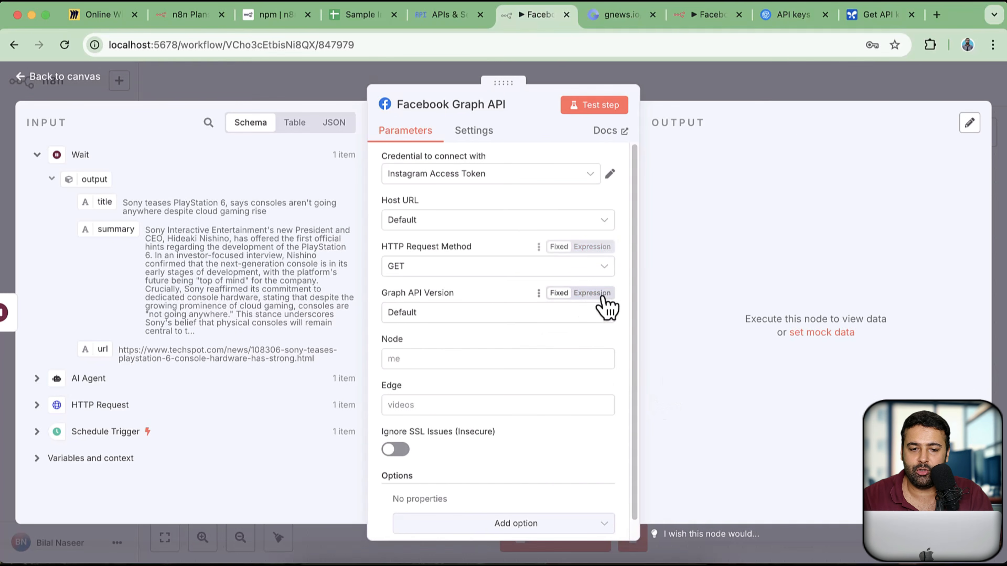
{"action": "left_click", "coordinate": [560, 179]}
{"action": "left_click", "coordinate": [505, 222]}
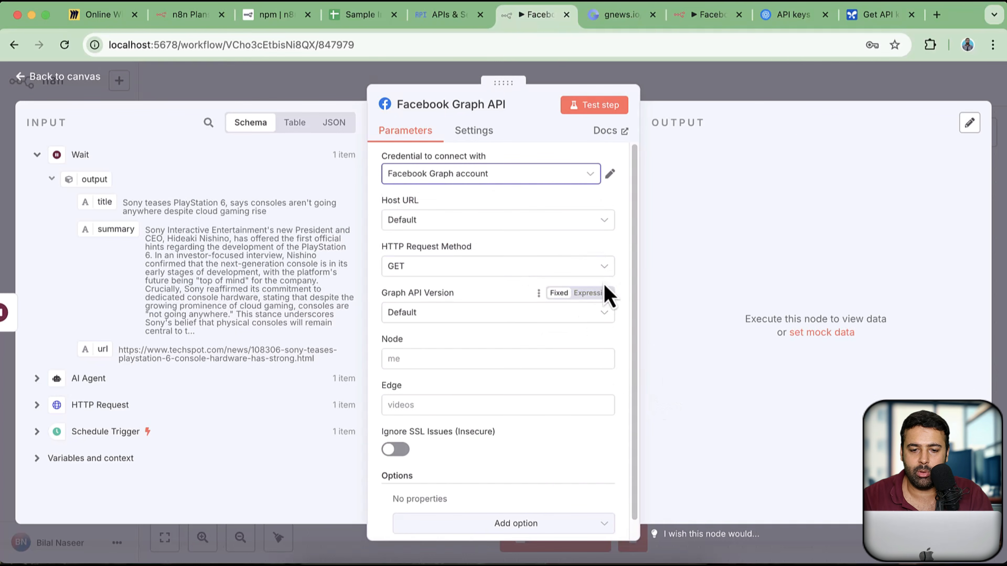
{"action": "scroll", "coordinate": [626, 237], "scroll_direction": "down", "scroll_amount": 1}
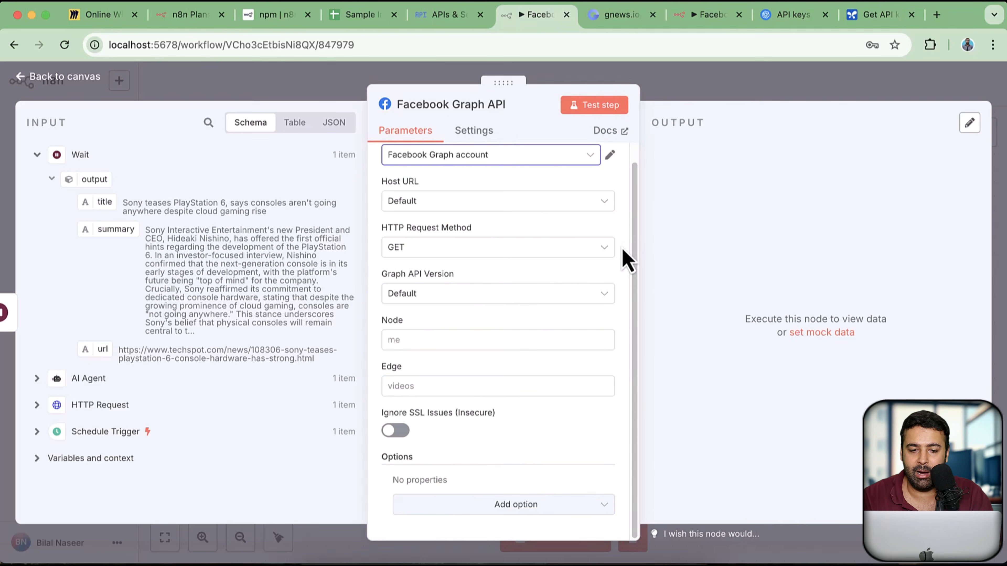
{"action": "scroll", "coordinate": [625, 269], "scroll_direction": "up", "scroll_amount": 1}
{"action": "scroll", "coordinate": [622, 258], "scroll_direction": "down", "scroll_amount": 1}
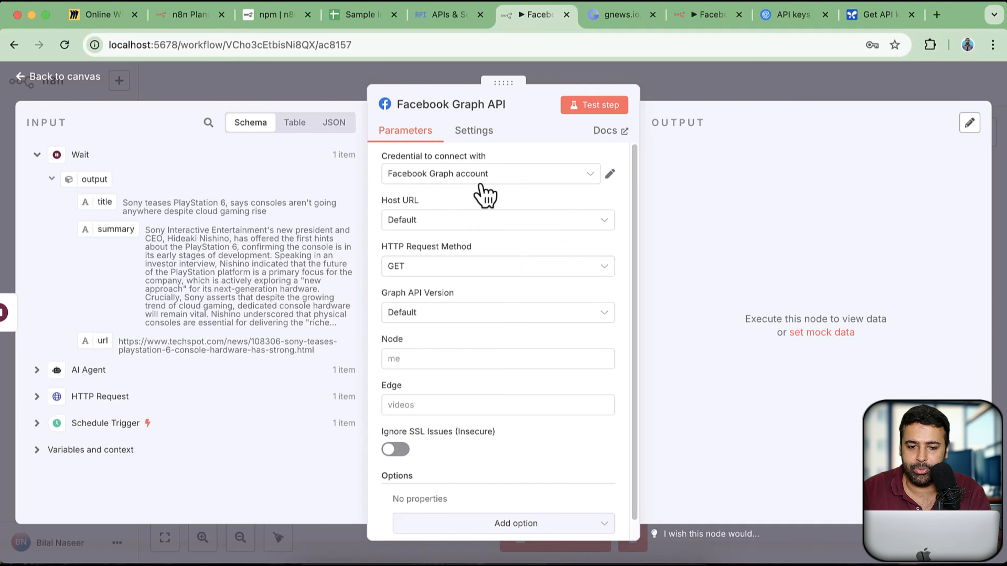
Step: Set the Facebook node's HTTP request method to POST and its Graph API version to v22.0
{"action": "scroll", "coordinate": [511, 250], "scroll_direction": "down", "scroll_amount": 1}
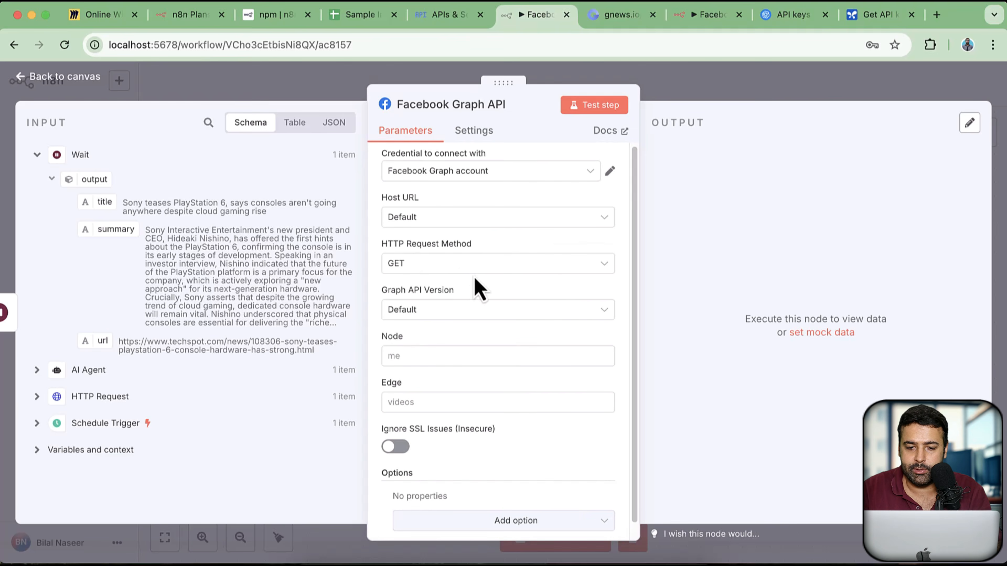
{"action": "left_click", "coordinate": [463, 268]}
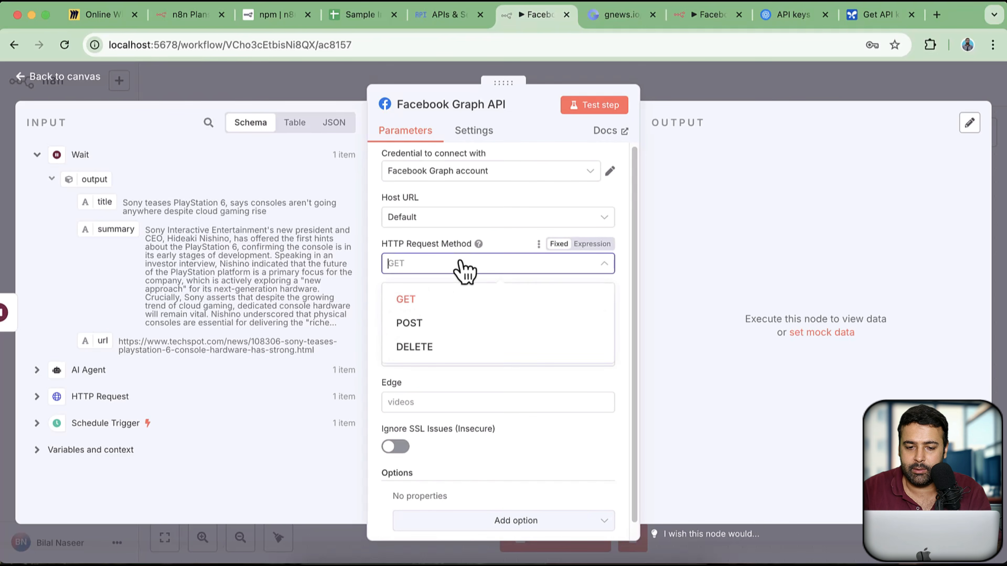
{"action": "left_click", "coordinate": [461, 315]}
{"action": "scroll", "coordinate": [484, 262], "scroll_direction": "down", "scroll_amount": 3}
{"action": "left_click", "coordinate": [466, 249]}
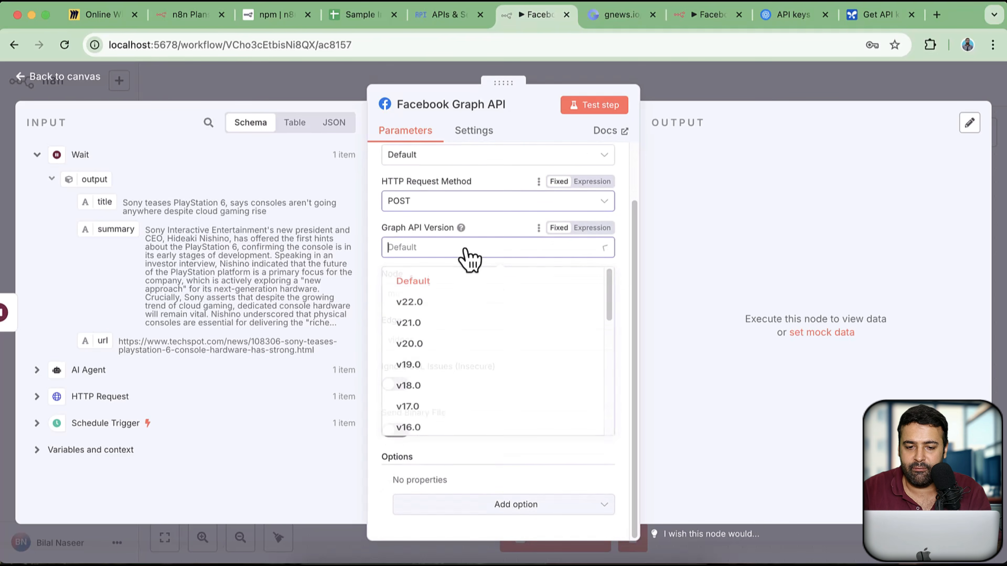
{"action": "left_click", "coordinate": [436, 304]}
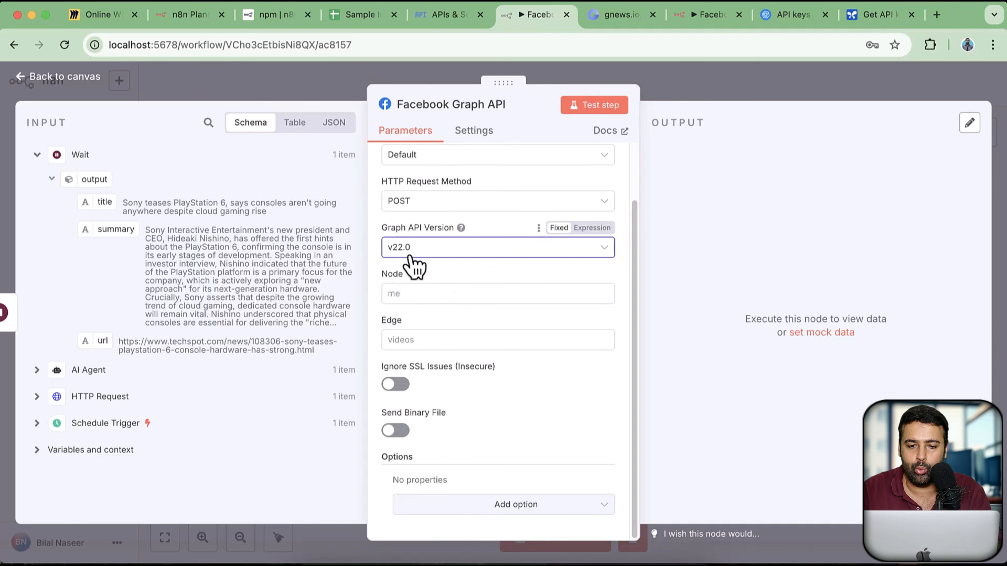
Step: Fill in the Facebook request's Node as me and its Edge as feed
{"action": "left_click", "coordinate": [434, 294]}
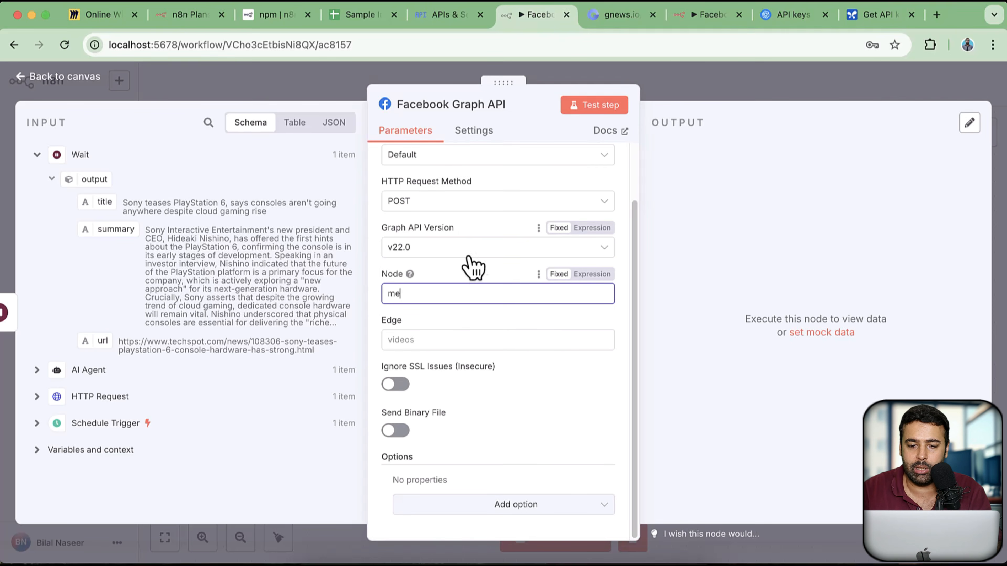
{"action": "left_click", "coordinate": [431, 342]}
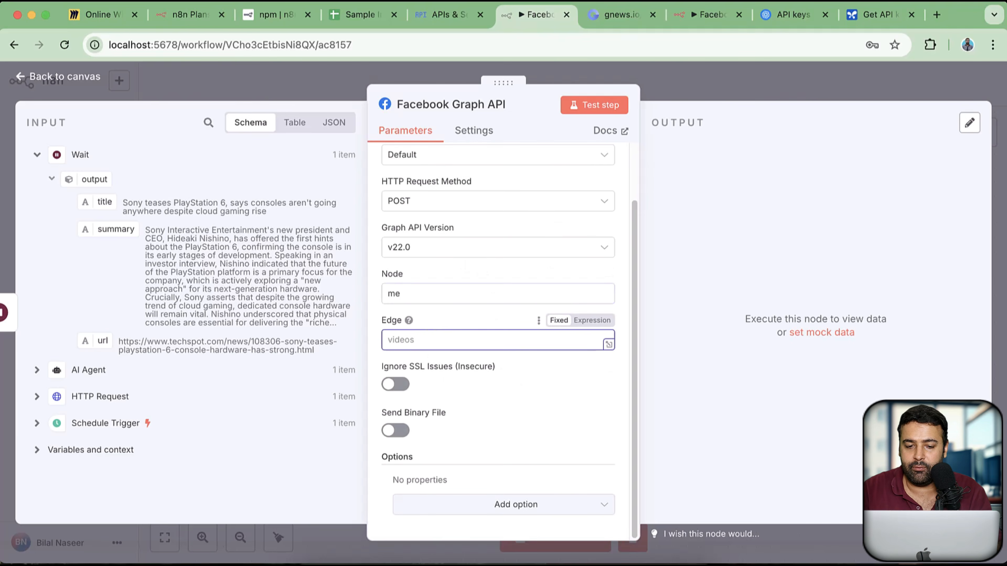
{"action": "type", "text": "feed"}
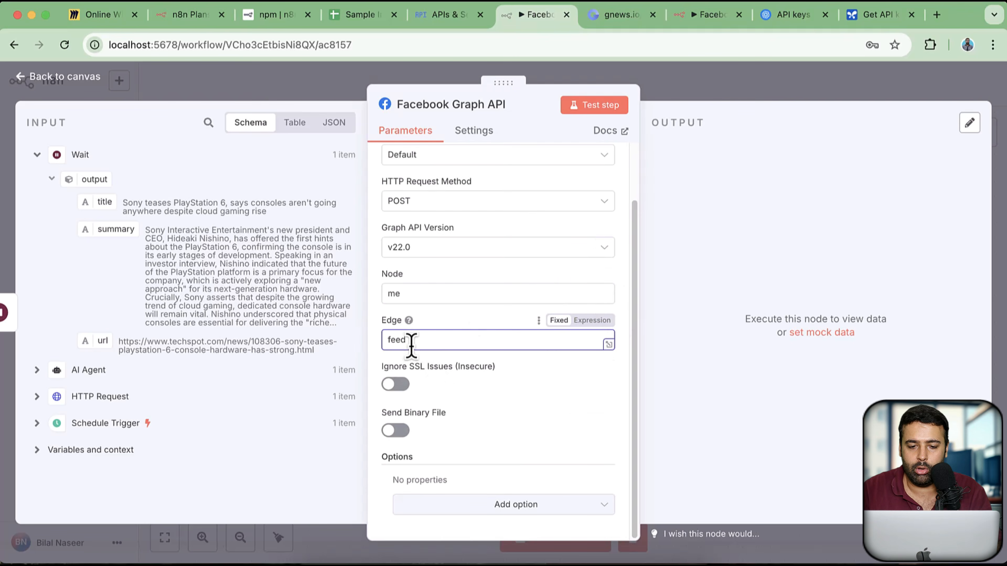
{"action": "left_click_drag", "start_coordinate": [412, 341], "coordinate": [378, 345]}
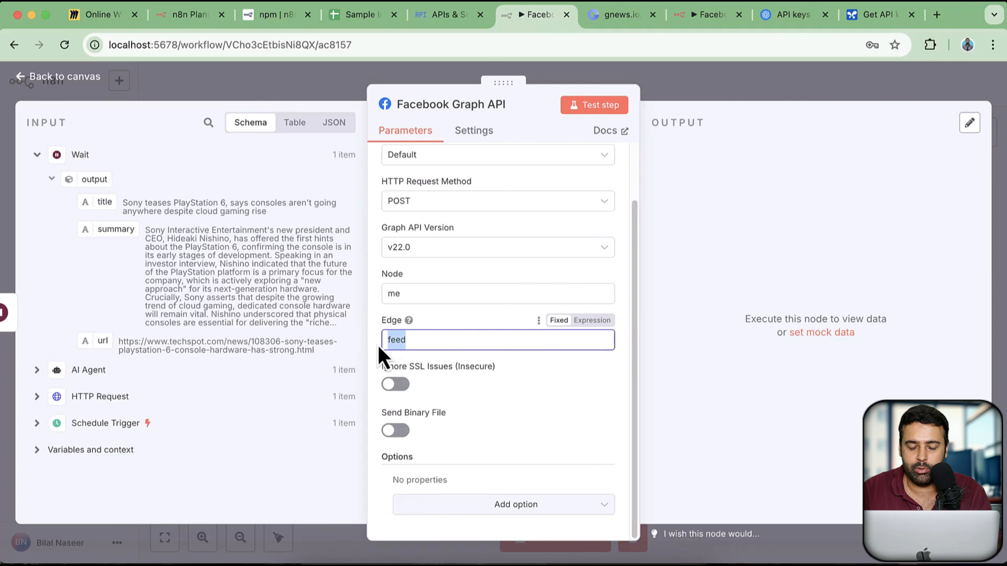
{"action": "double_click", "coordinate": [411, 292]}
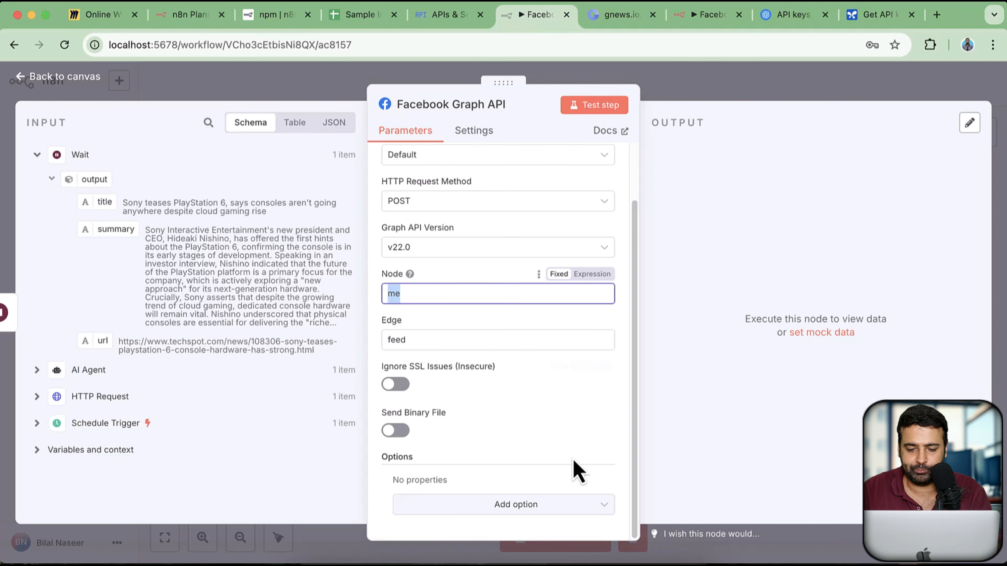
Step: Add the Query Parameters option to the Facebook node with one parameter named message
{"action": "left_click", "coordinate": [560, 506]}
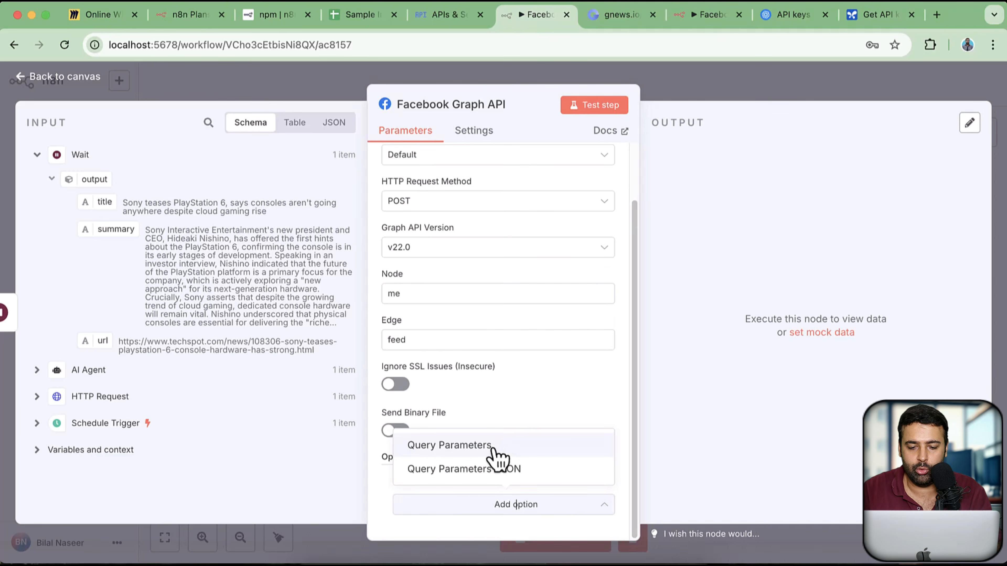
{"action": "left_click", "coordinate": [492, 447]}
{"action": "scroll", "coordinate": [575, 282], "scroll_direction": "down", "scroll_amount": 2}
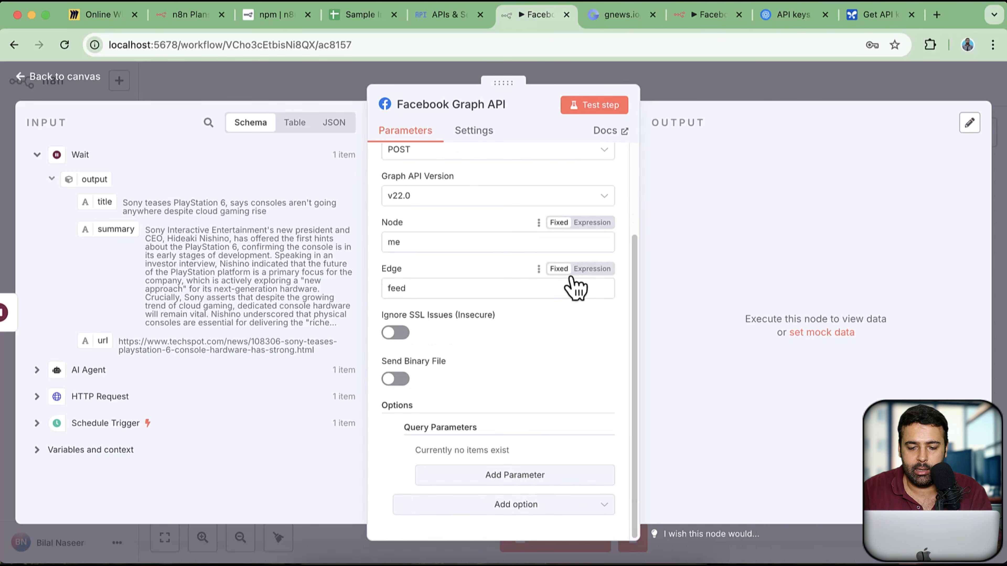
{"action": "left_click", "coordinate": [533, 479]}
{"action": "left_click", "coordinate": [458, 470]}
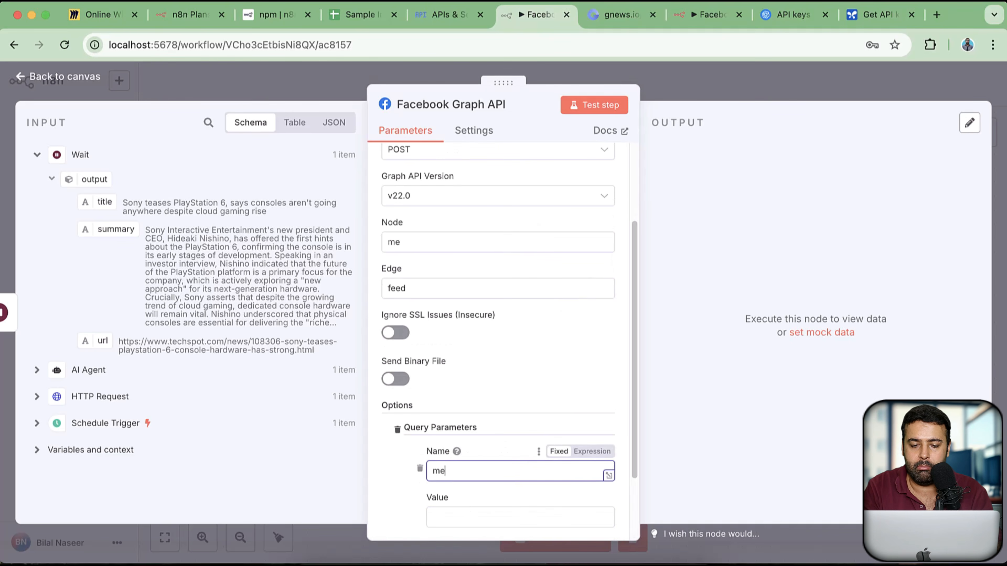
{"action": "type", "text": "message"}
{"action": "scroll", "coordinate": [490, 353], "scroll_direction": "down", "scroll_amount": 2}
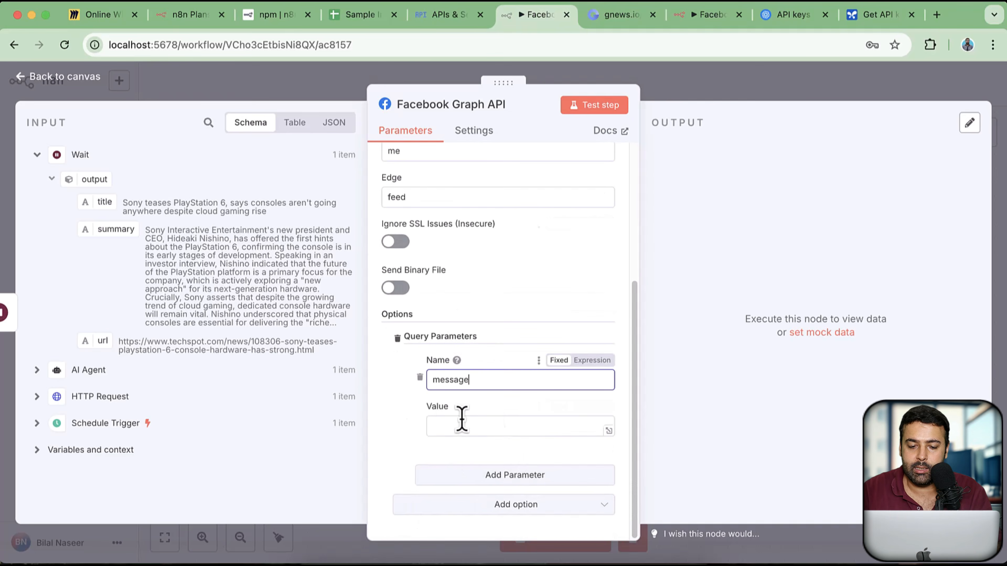
{"action": "left_click", "coordinate": [447, 427]}
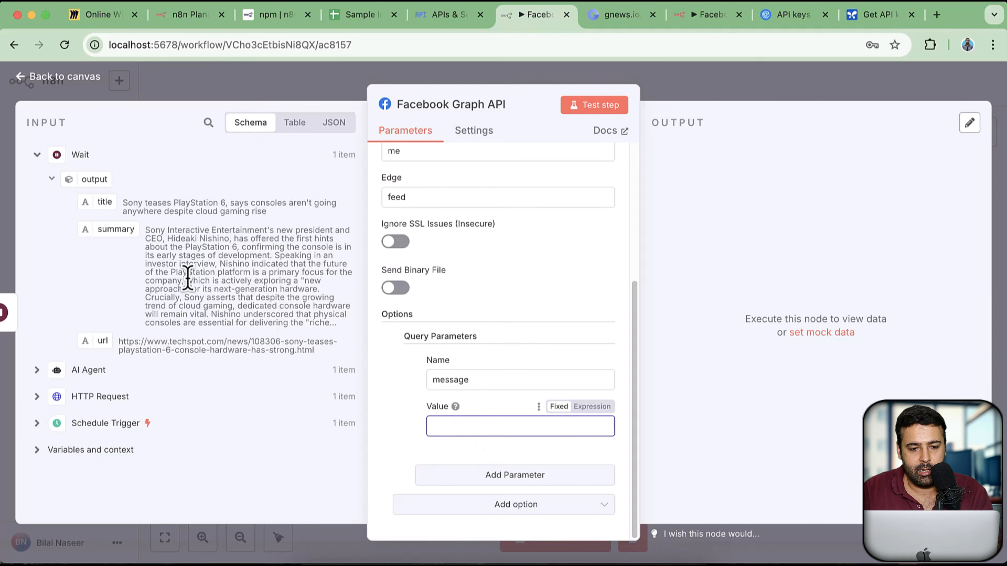
{"action": "left_click_drag", "start_coordinate": [104, 203], "coordinate": [458, 433]}
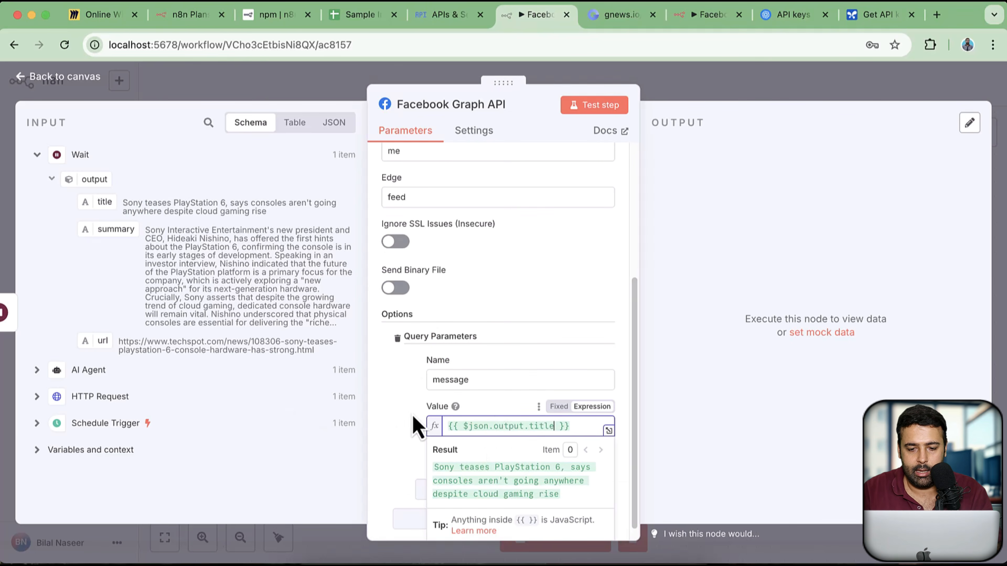
{"action": "key", "text": "super+a"}
{"action": "key", "text": "BackSpace"}
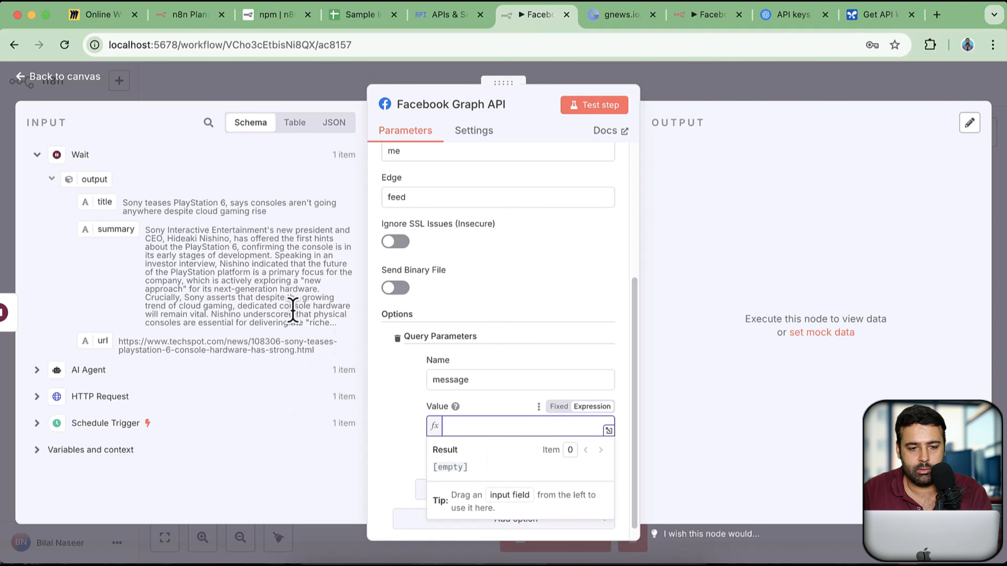
Step: Set the message value to the Wait output's summary, a blank line, and "Read More:" followed by the output's url
{"action": "left_click_drag", "start_coordinate": [99, 234], "coordinate": [488, 430]}
{"action": "key", "text": "Return"}
{"action": "key", "text": "Return"}
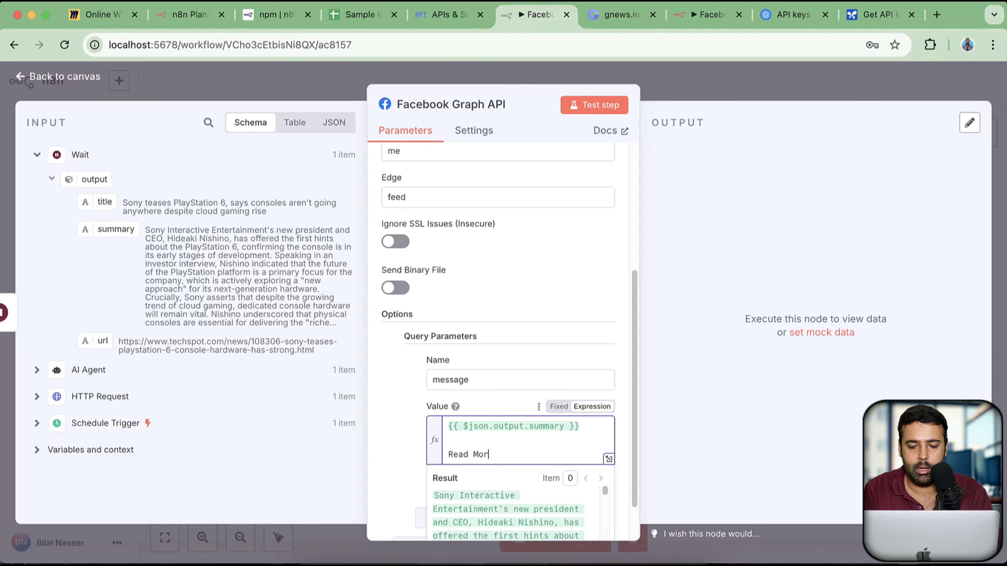
{"action": "type", "text": "Read More:"}
{"action": "left_click_drag", "start_coordinate": [108, 348], "coordinate": [531, 464]}
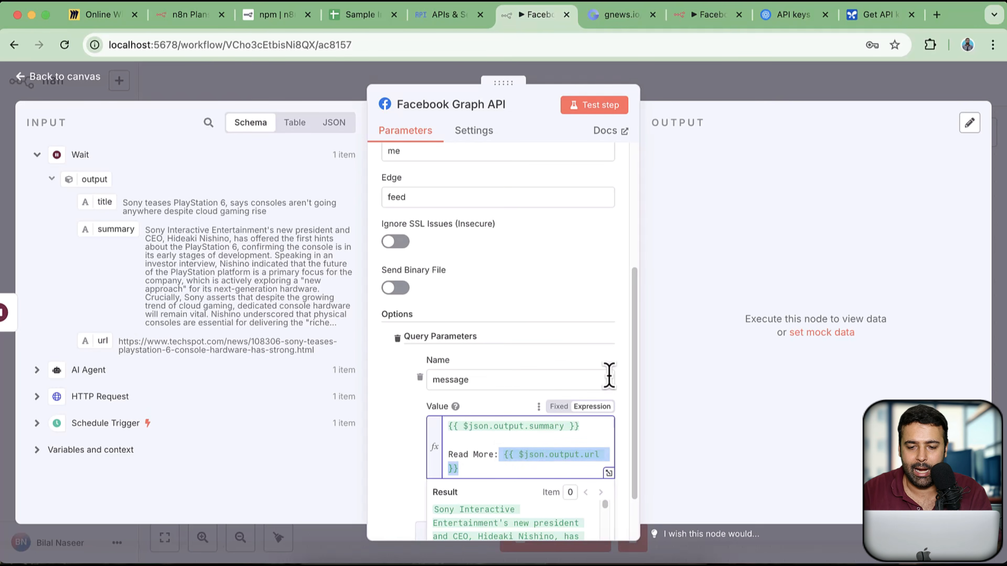
Step: Open facebook.com/websensepro in a new browser tab beside the workflow tab and look through the page's existing posts
{"action": "left_click", "coordinate": [617, 338]}
{"action": "scroll", "coordinate": [616, 385], "scroll_direction": "up", "scroll_amount": 5}
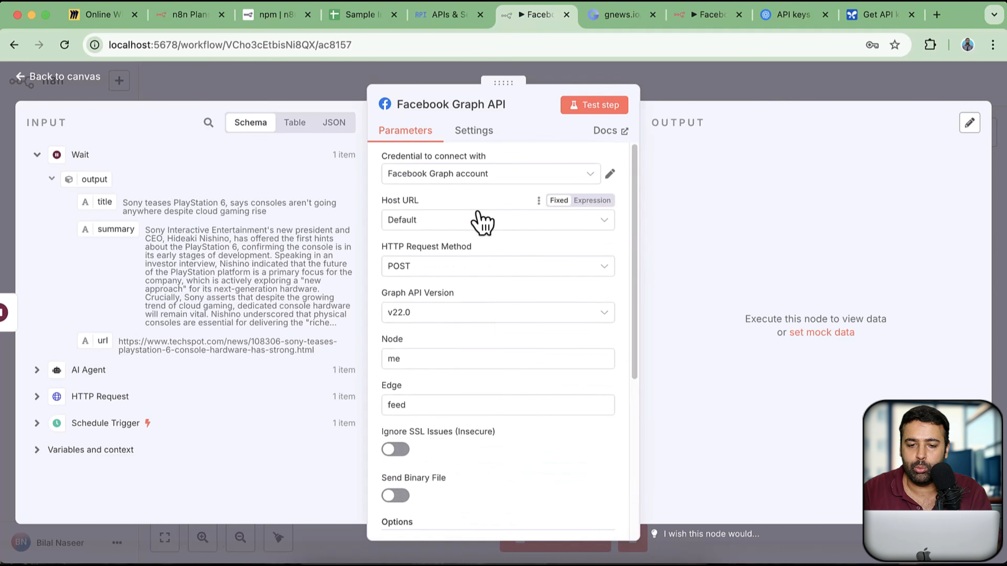
{"action": "left_click", "coordinate": [934, 23]}
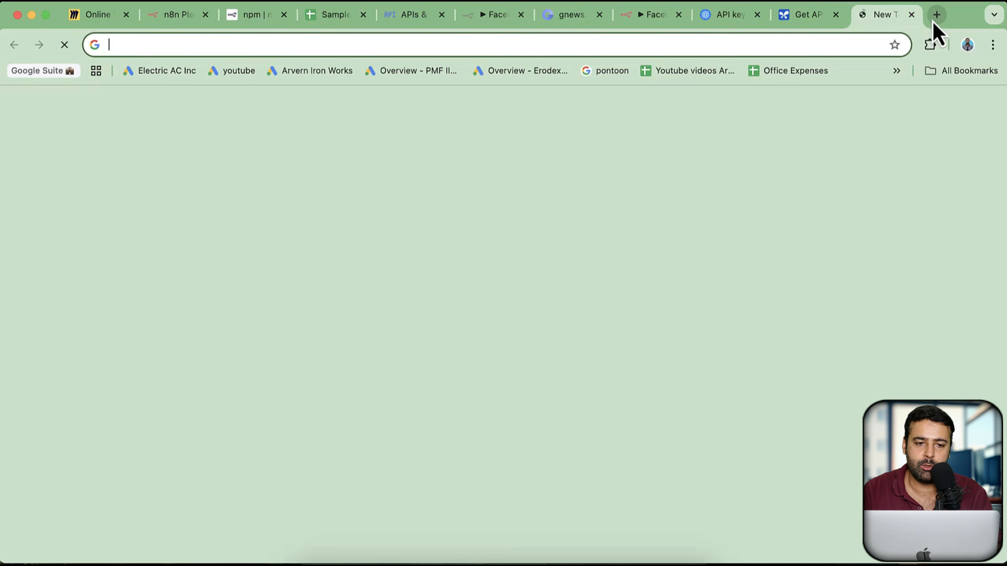
{"action": "type", "text": "facebook.com"}
{"action": "key", "text": "Down"}
{"action": "key", "text": "Down"}
{"action": "key", "text": "Return"}
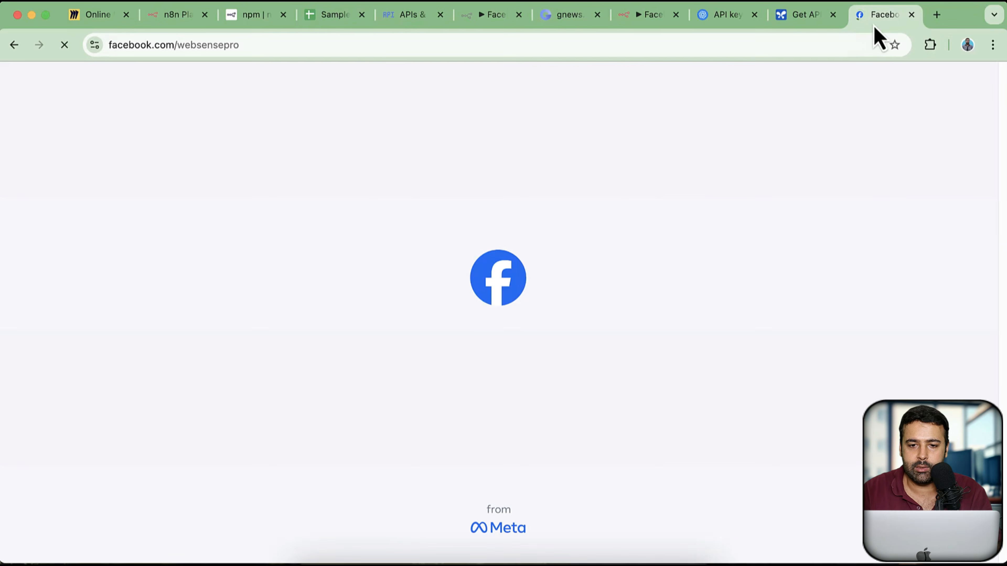
{"action": "left_click_drag", "start_coordinate": [875, 24], "coordinate": [557, 33]}
{"action": "scroll", "coordinate": [825, 231], "scroll_direction": "down", "scroll_amount": 8}
{"action": "scroll", "coordinate": [826, 262], "scroll_direction": "up", "scroll_amount": 5}
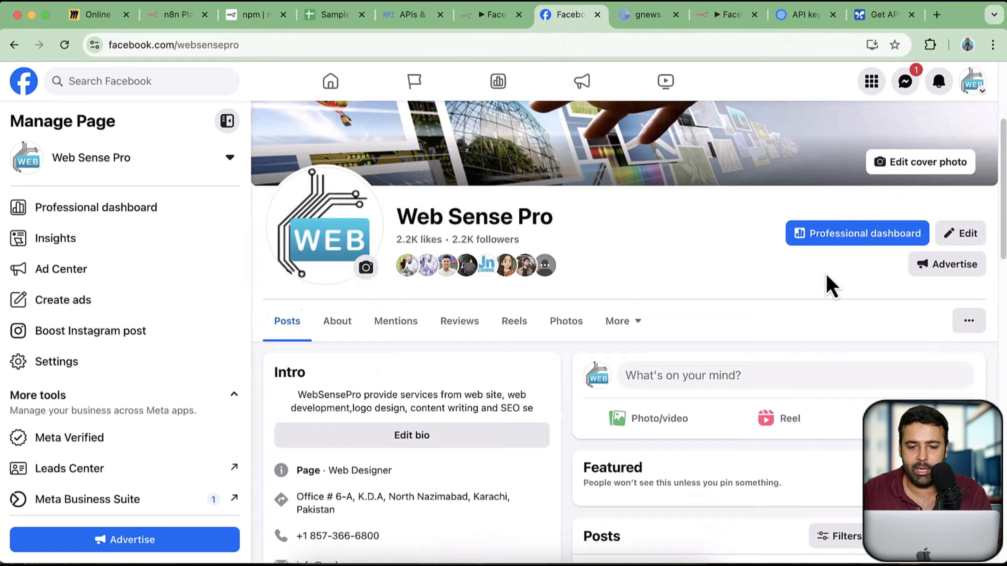
{"action": "scroll", "coordinate": [825, 277], "scroll_direction": "down", "scroll_amount": 8}
{"action": "scroll", "coordinate": [713, 219], "scroll_direction": "up", "scroll_amount": 5}
Step: Switch back to the n8n workflow, test the Facebook Graph API node, and check the post id it returns
{"action": "left_click", "coordinate": [493, 17]}
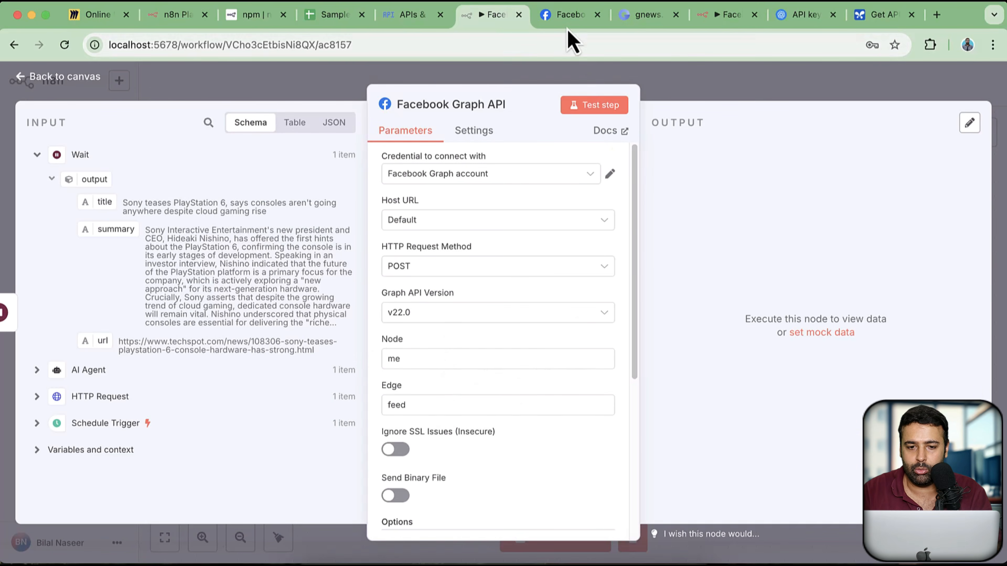
{"action": "scroll", "coordinate": [580, 301], "scroll_direction": "down", "scroll_amount": 6}
{"action": "scroll", "coordinate": [589, 366], "scroll_direction": "up", "scroll_amount": 6}
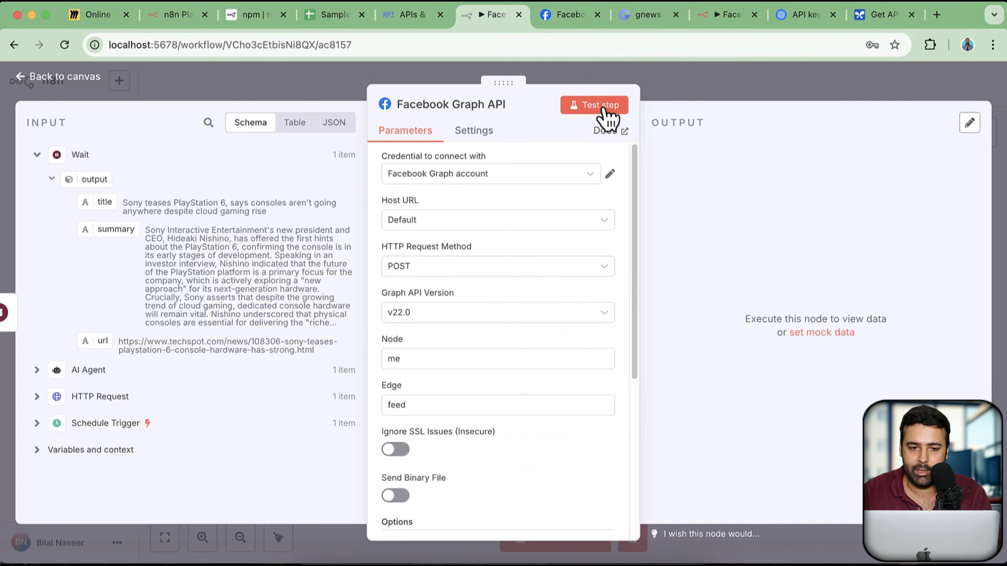
{"action": "left_click", "coordinate": [604, 111]}
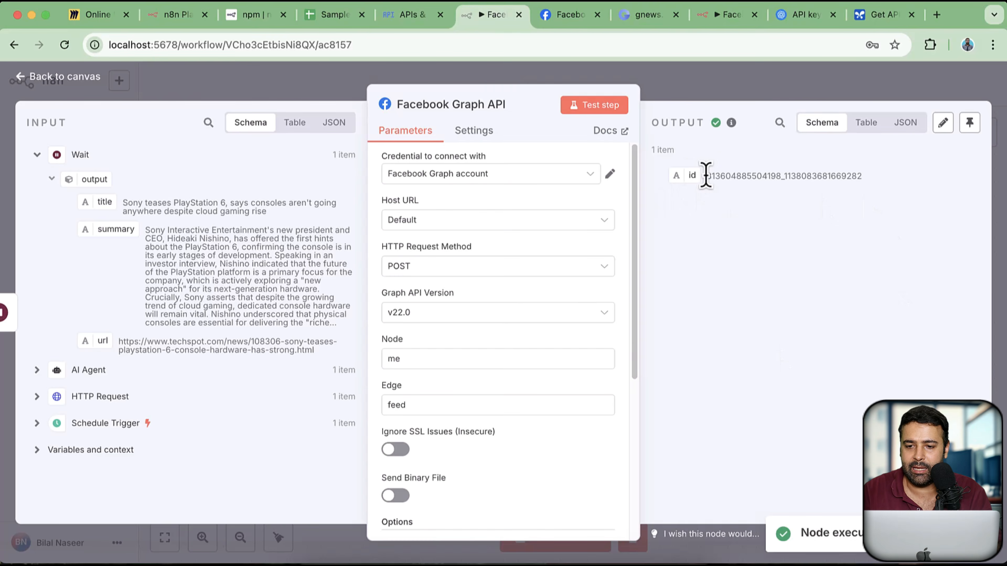
{"action": "left_click_drag", "start_coordinate": [707, 177], "coordinate": [873, 198]}
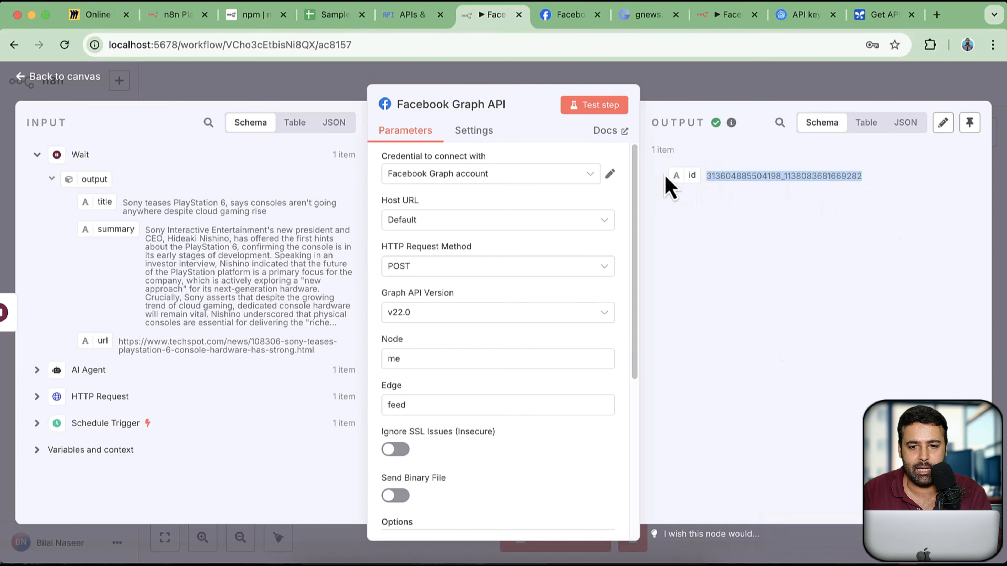
Step: Reload the Web Sense Pro Facebook page and examine the newest post's publishing source, full summary and Read More link
{"action": "left_click", "coordinate": [569, 15]}
{"action": "scroll", "coordinate": [962, 303], "scroll_direction": "down", "scroll_amount": 7}
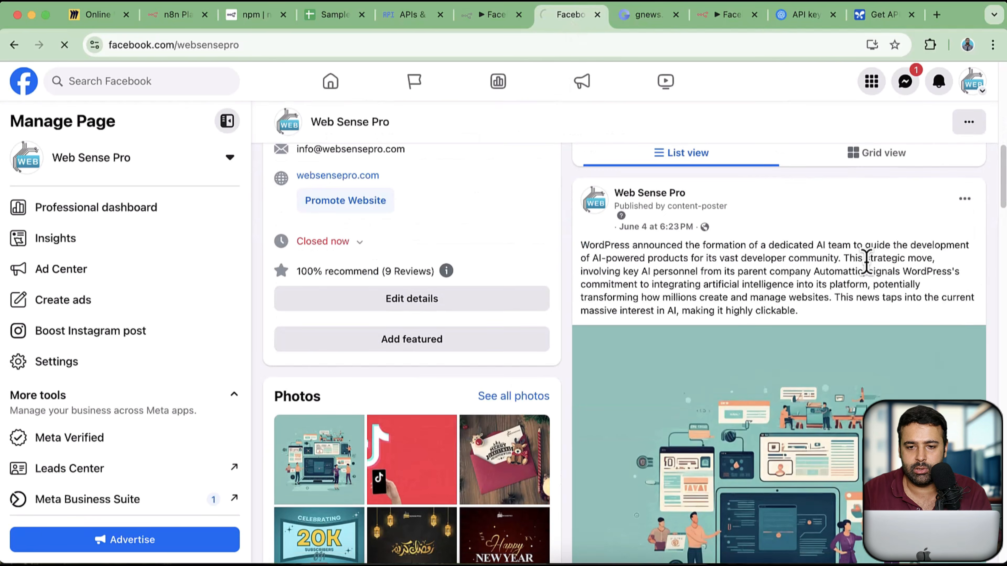
{"action": "key", "text": "super+r"}
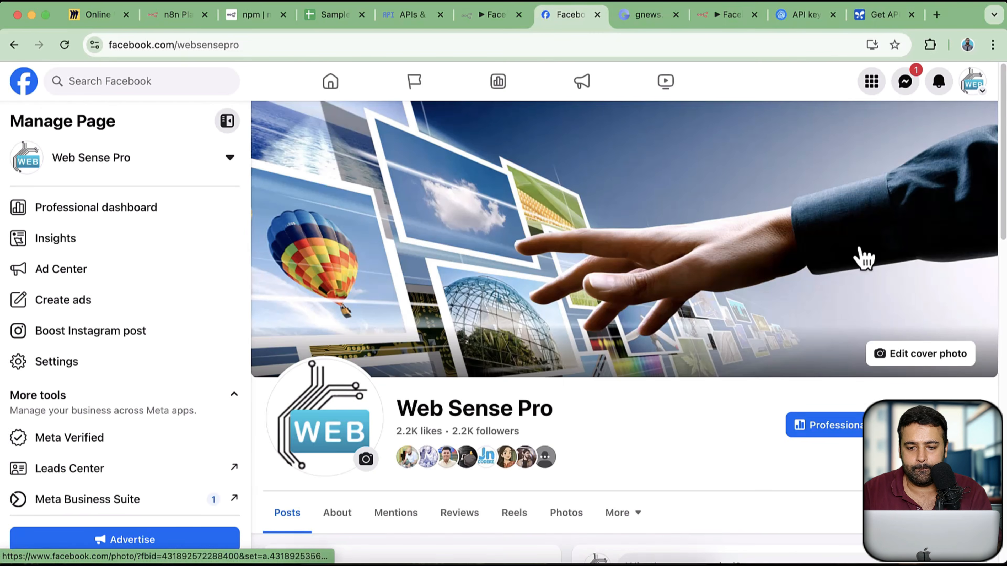
{"action": "scroll", "coordinate": [859, 258], "scroll_direction": "down", "scroll_amount": 6}
{"action": "scroll", "coordinate": [911, 182], "scroll_direction": "down", "scroll_amount": 8}
{"action": "scroll", "coordinate": [910, 185], "scroll_direction": "up", "scroll_amount": 7}
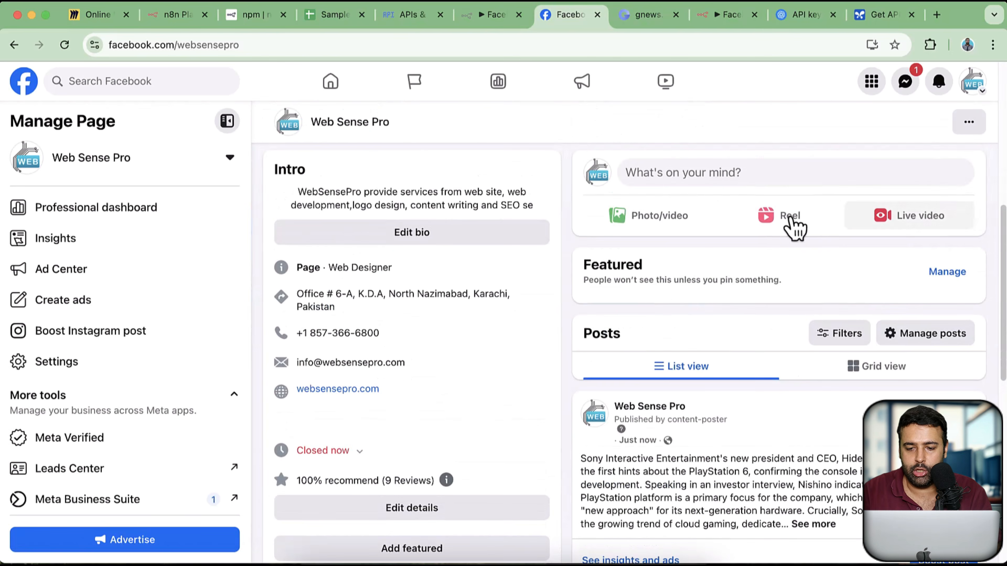
{"action": "scroll", "coordinate": [794, 227], "scroll_direction": "down", "scroll_amount": 3}
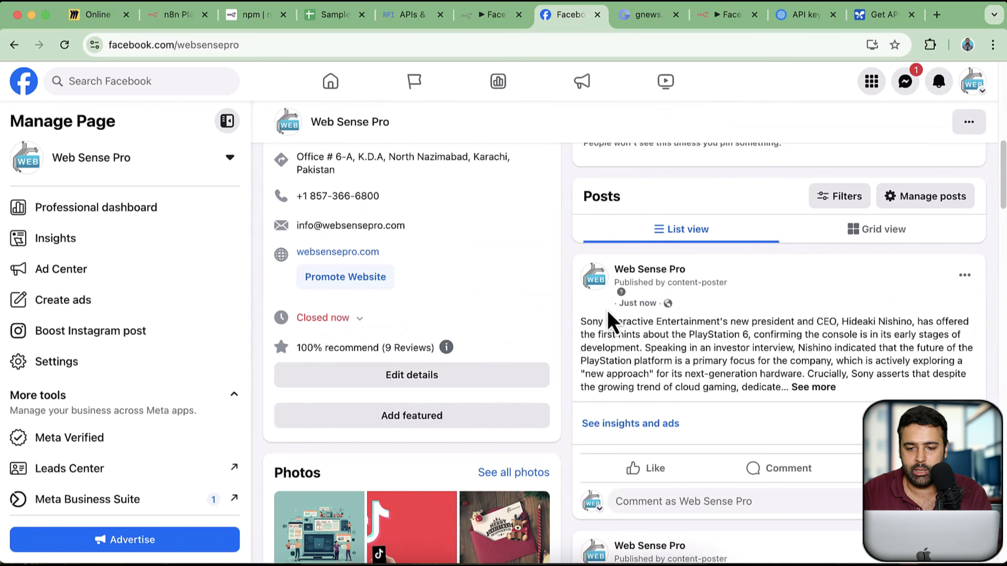
{"action": "left_click_drag", "start_coordinate": [729, 283], "coordinate": [676, 282]}
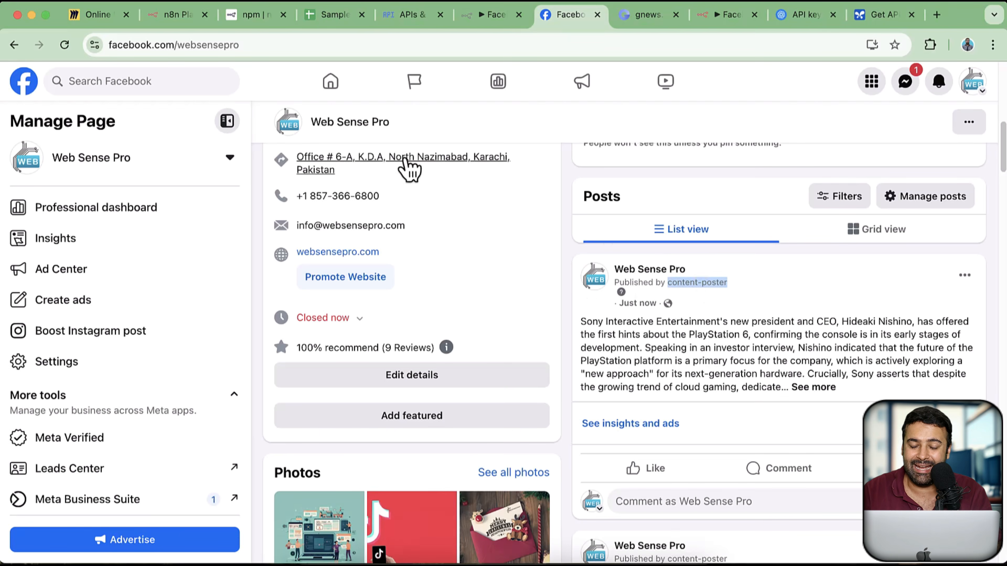
{"action": "left_click", "coordinate": [815, 391]}
{"action": "scroll", "coordinate": [805, 353], "scroll_direction": "down", "scroll_amount": 4}
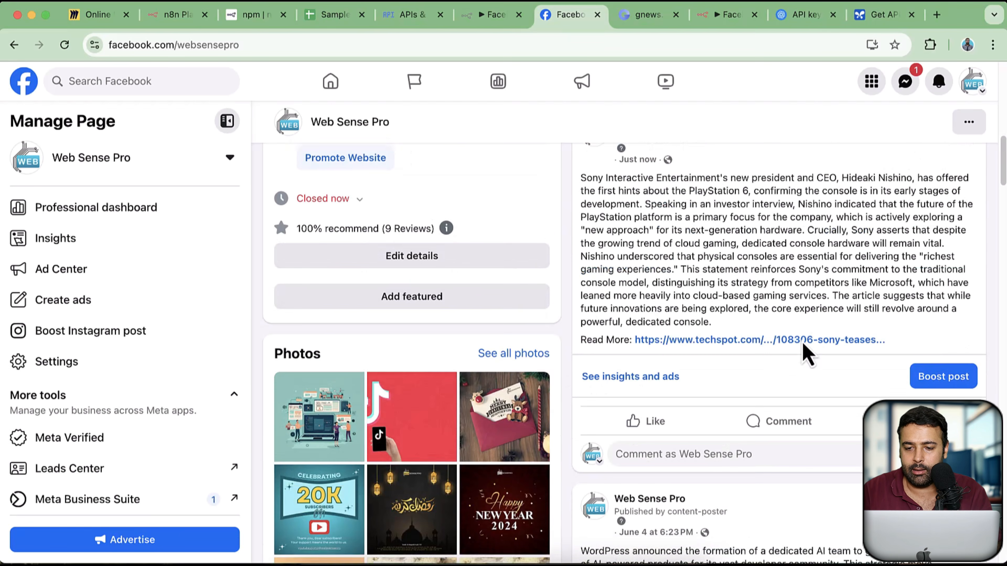
{"action": "scroll", "coordinate": [695, 303], "scroll_direction": "up", "scroll_amount": 4}
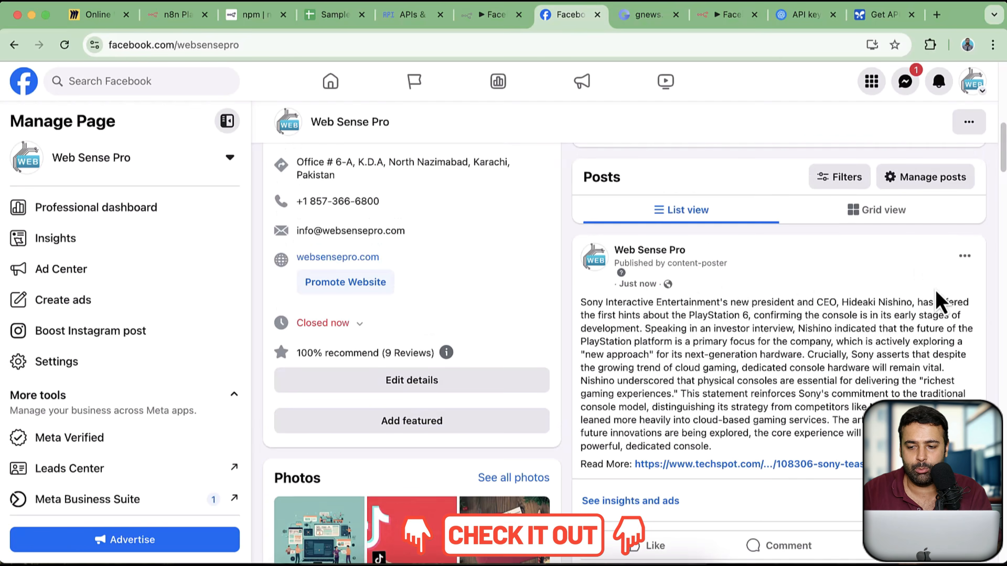
Step: Move the newly published PlayStation post to the Facebook page's trash
{"action": "left_click", "coordinate": [965, 256]}
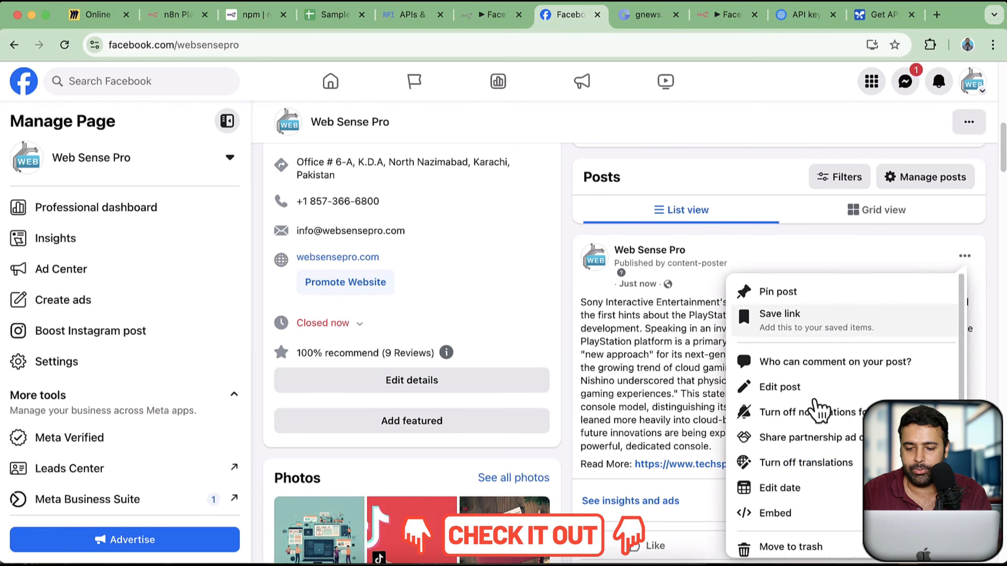
{"action": "left_click", "coordinate": [852, 546]}
{"action": "left_click", "coordinate": [656, 357]}
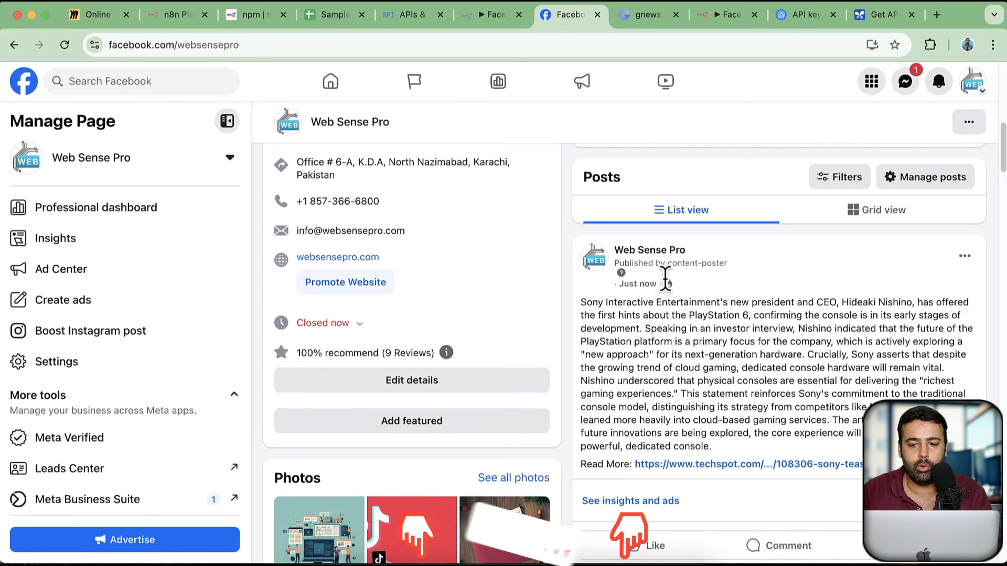
Step: Return to the n8n workflow canvas, move the Facebook Graph API node farther from Wait, and delete the connection between them
{"action": "left_click", "coordinate": [493, 15]}
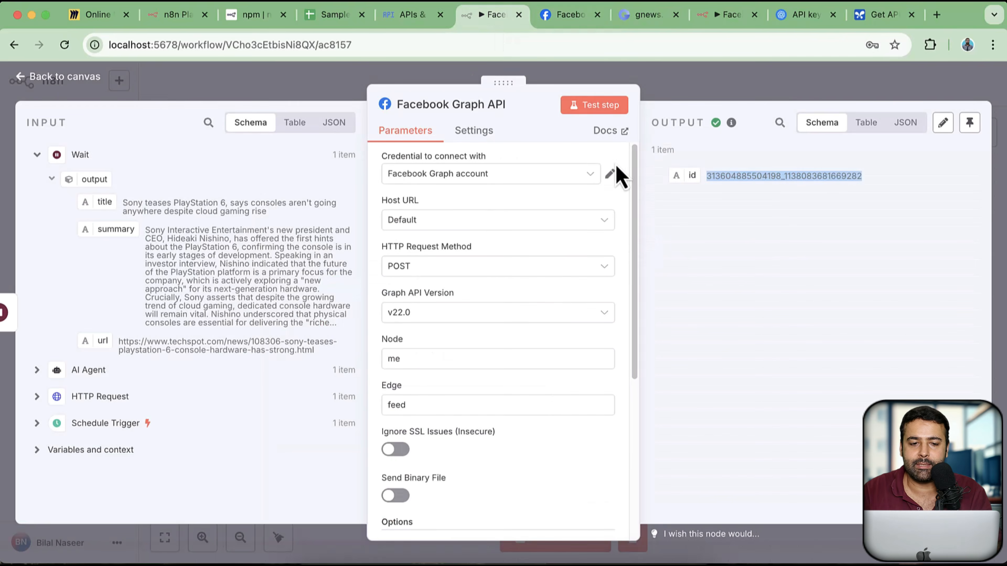
{"action": "left_click", "coordinate": [105, 123]}
{"action": "scroll", "coordinate": [766, 360], "scroll_direction": "left", "scroll_amount": 5}
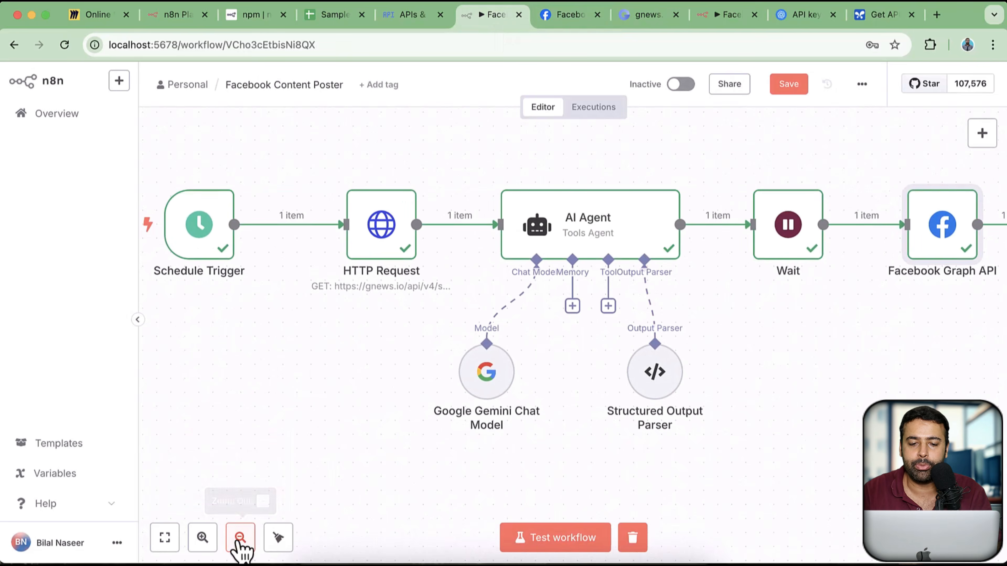
{"action": "left_click", "coordinate": [241, 538]}
{"action": "left_click", "coordinate": [241, 538]}
{"action": "left_click_drag", "start_coordinate": [656, 410], "coordinate": [582, 400]}
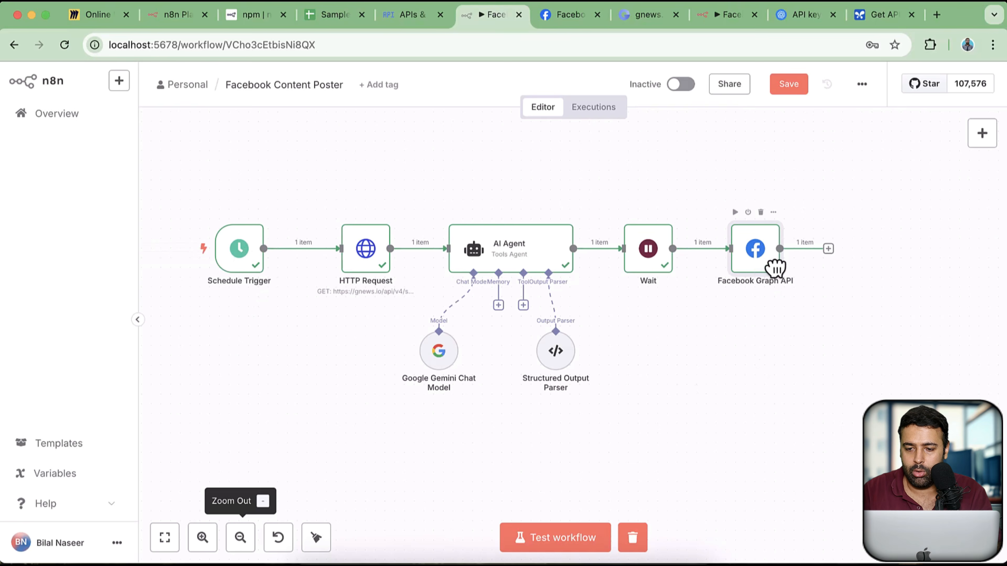
{"action": "left_click_drag", "start_coordinate": [776, 268], "coordinate": [834, 269]}
{"action": "mouse_move", "coordinate": [733, 252]}
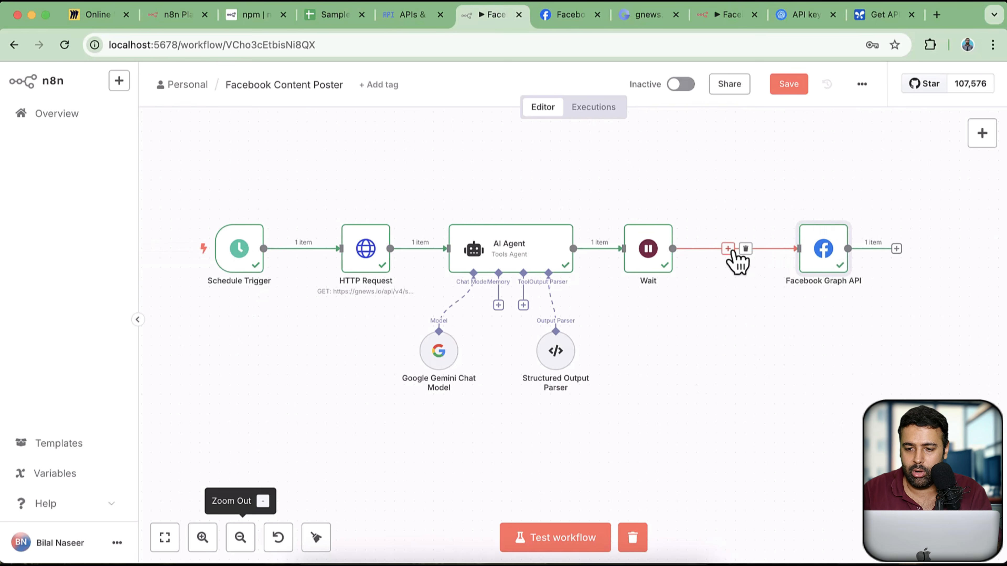
{"action": "left_click", "coordinate": [746, 249]}
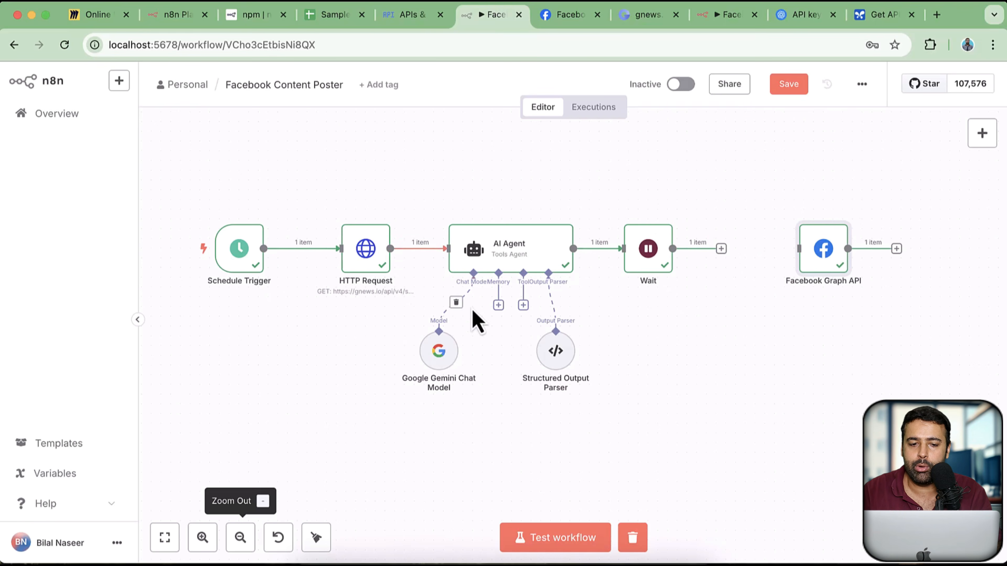
Step: Move the Schedule Trigger node well to the left of HTTP Request to make room between them
{"action": "mouse_move", "coordinate": [248, 276]}
{"action": "left_click_drag", "start_coordinate": [570, 435], "coordinate": [725, 443]}
{"action": "left_click", "coordinate": [388, 274]}
{"action": "left_click_drag", "start_coordinate": [388, 274], "coordinate": [218, 274]}
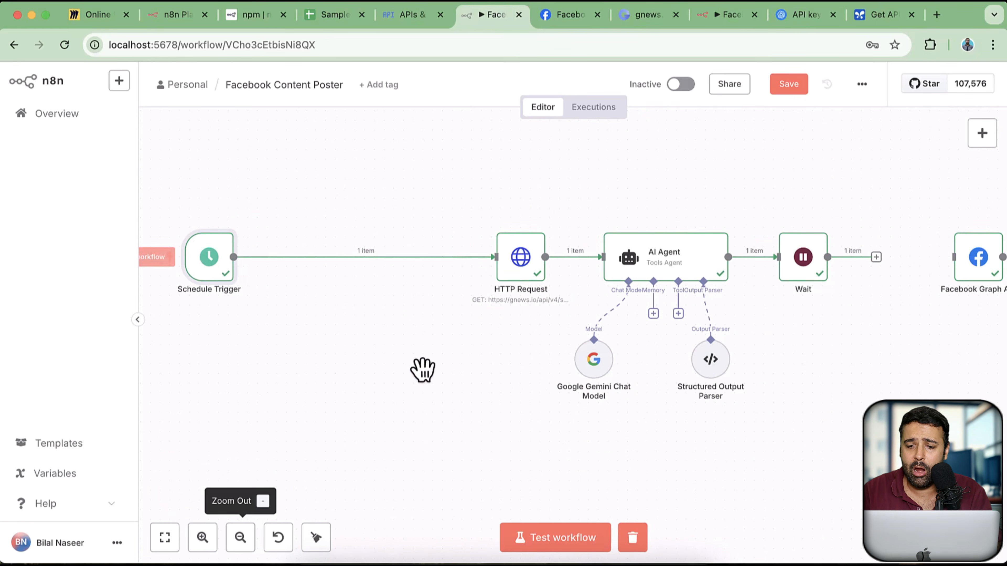
{"action": "mouse_move", "coordinate": [822, 464]}
{"action": "left_mouse_down"}
{"action": "mouse_move", "coordinate": [675, 426]}
{"action": "mouse_move", "coordinate": [836, 452]}
{"action": "left_mouse_up"}
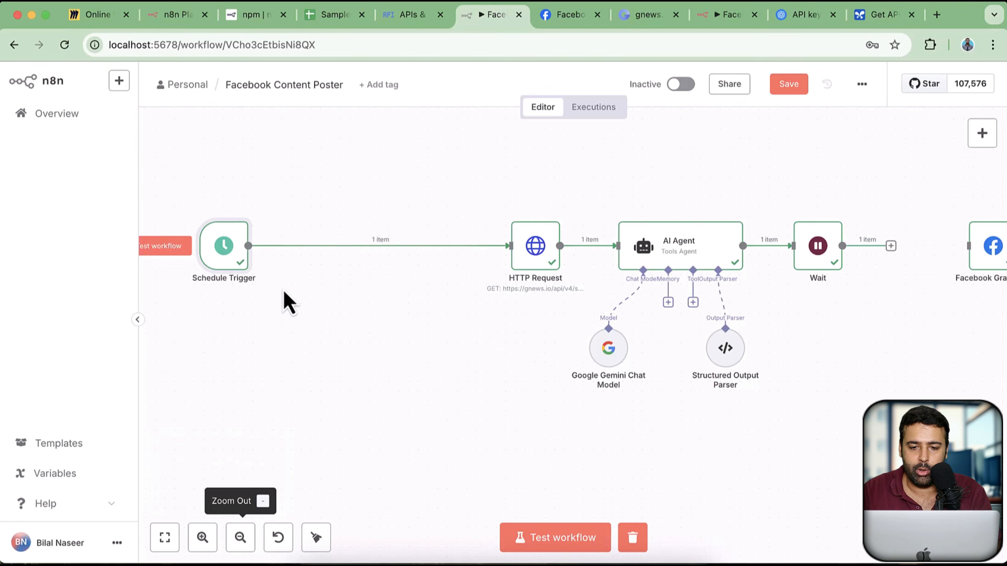
Step: Insert a Switch node between Schedule Trigger and HTTP Request, check its place on the canvas, and reopen its settings
{"action": "left_click", "coordinate": [372, 246]}
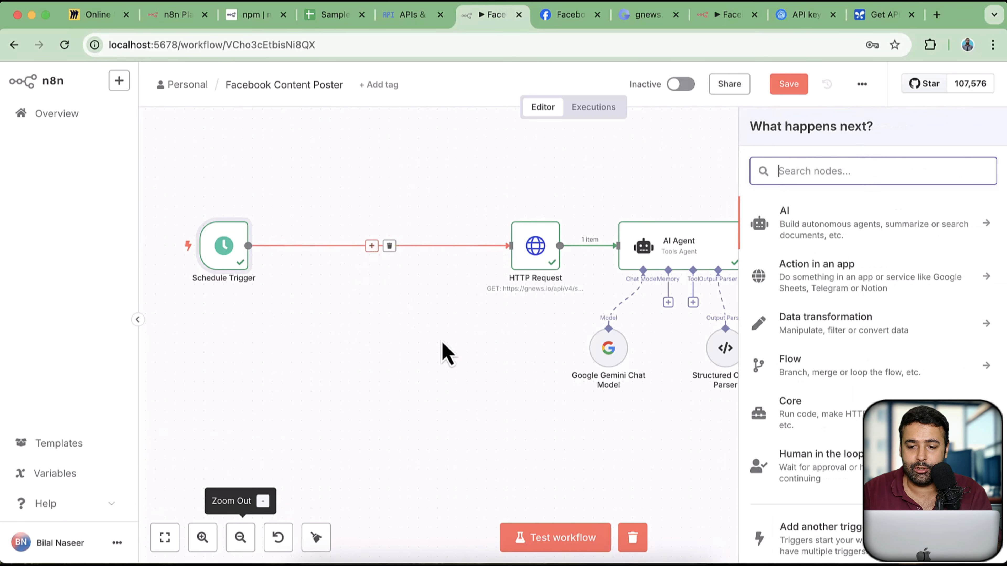
{"action": "type", "text": "swit"}
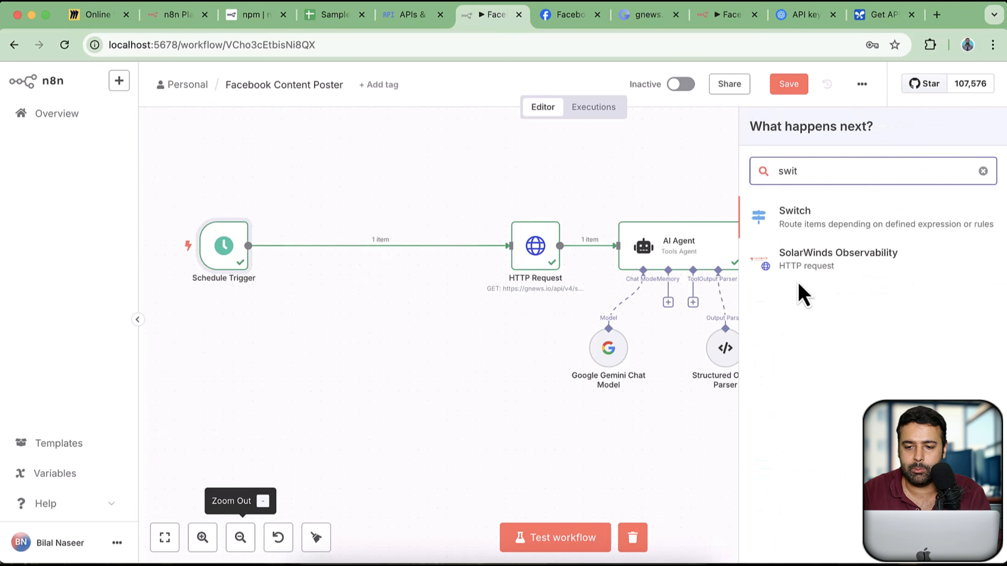
{"action": "left_click", "coordinate": [798, 218]}
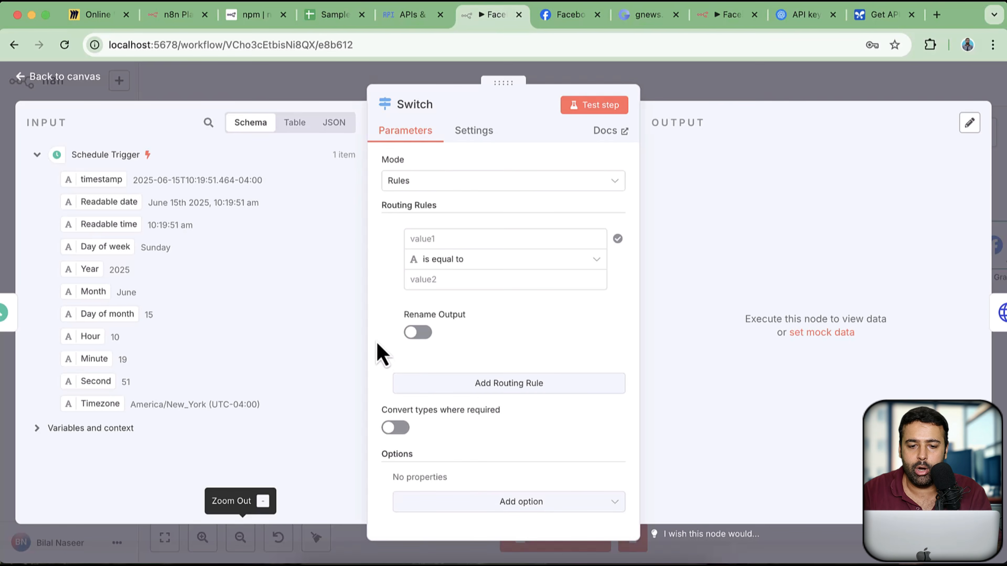
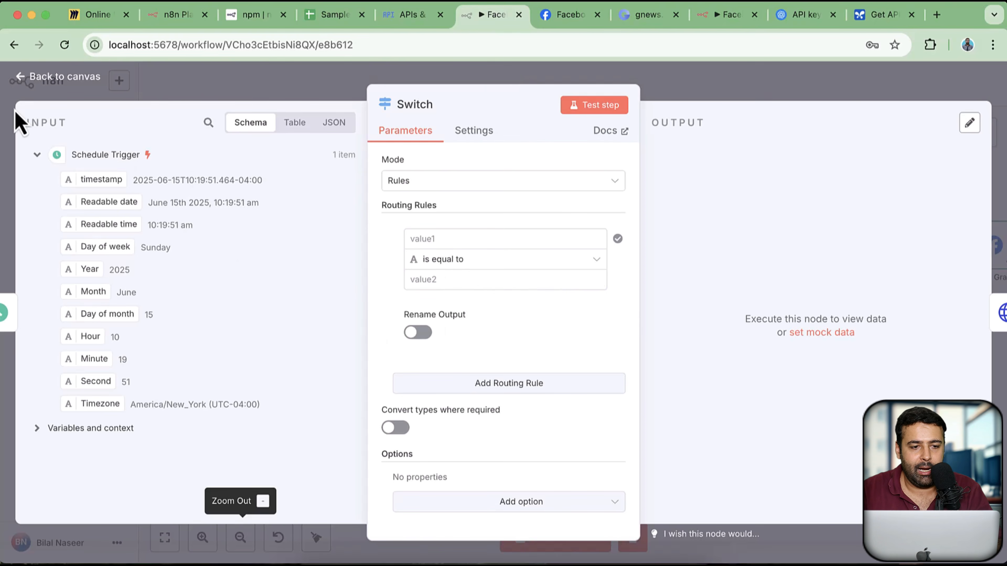
{"action": "left_click", "coordinate": [24, 85]}
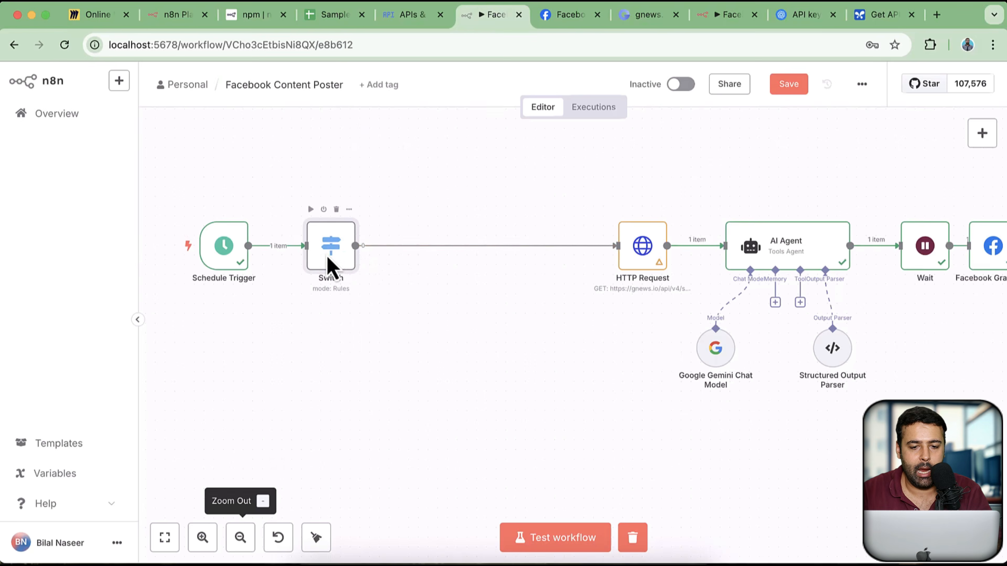
{"action": "double_click", "coordinate": [330, 265]}
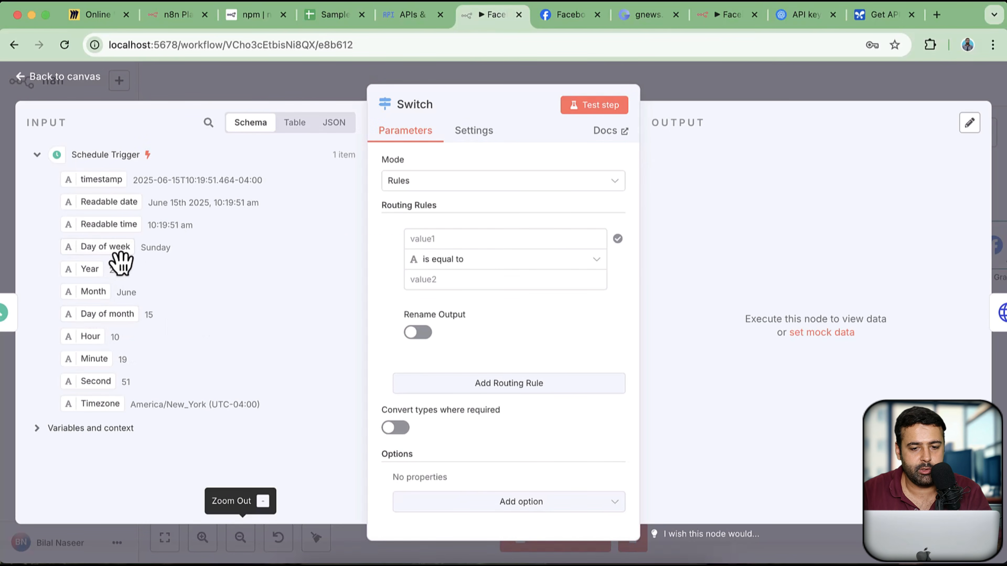
Step: Set the Switch's first routing rule to the trigger's Day of week is equal to Entertainment
{"action": "left_click_drag", "start_coordinate": [121, 263], "coordinate": [438, 242]}
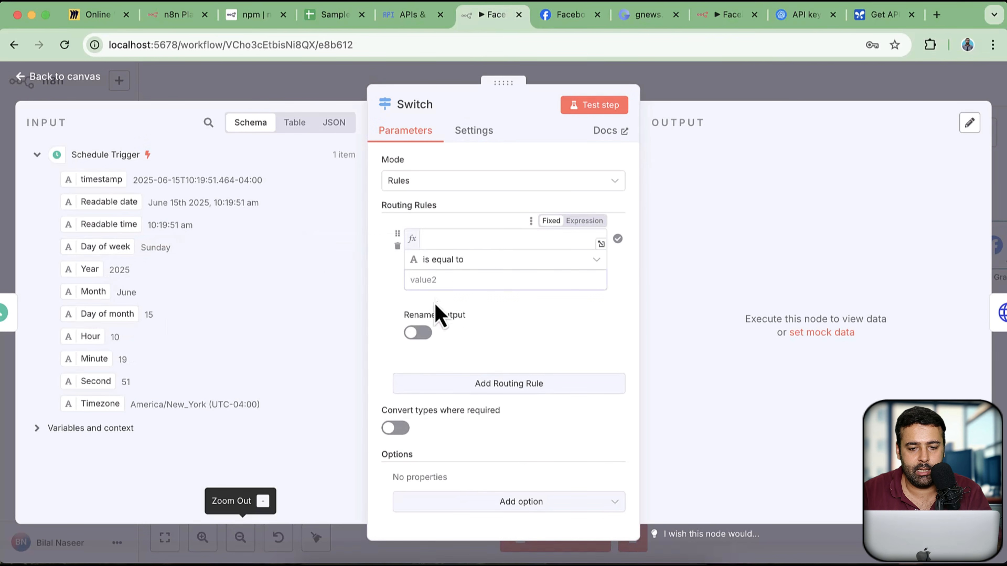
{"action": "left_click", "coordinate": [555, 355]}
{"action": "left_click", "coordinate": [461, 279]}
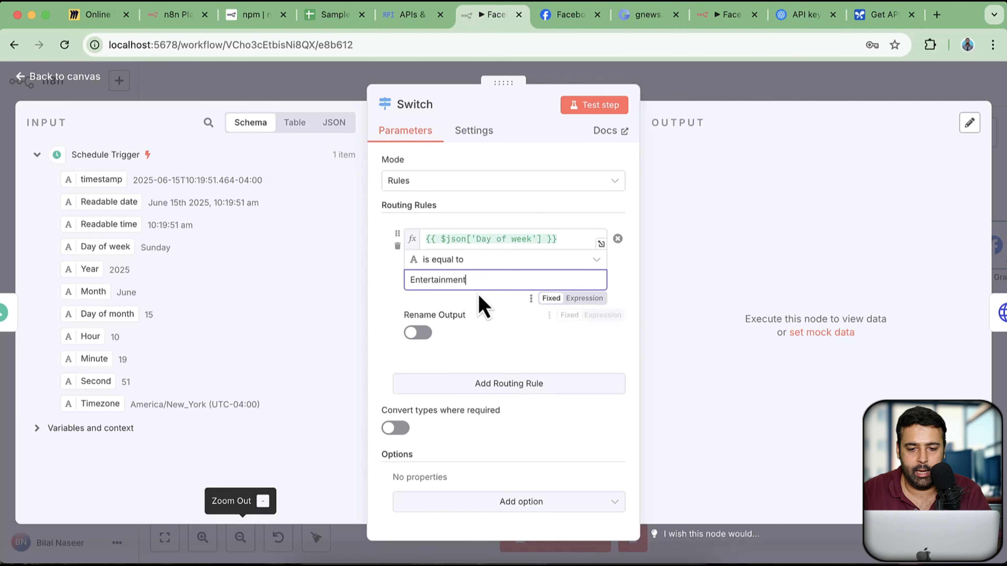
Step: Add a second routing rule to the Switch with Monday is equal to Politics
{"action": "left_click", "coordinate": [515, 390]}
{"action": "scroll", "coordinate": [527, 261], "scroll_direction": "down", "scroll_amount": 1}
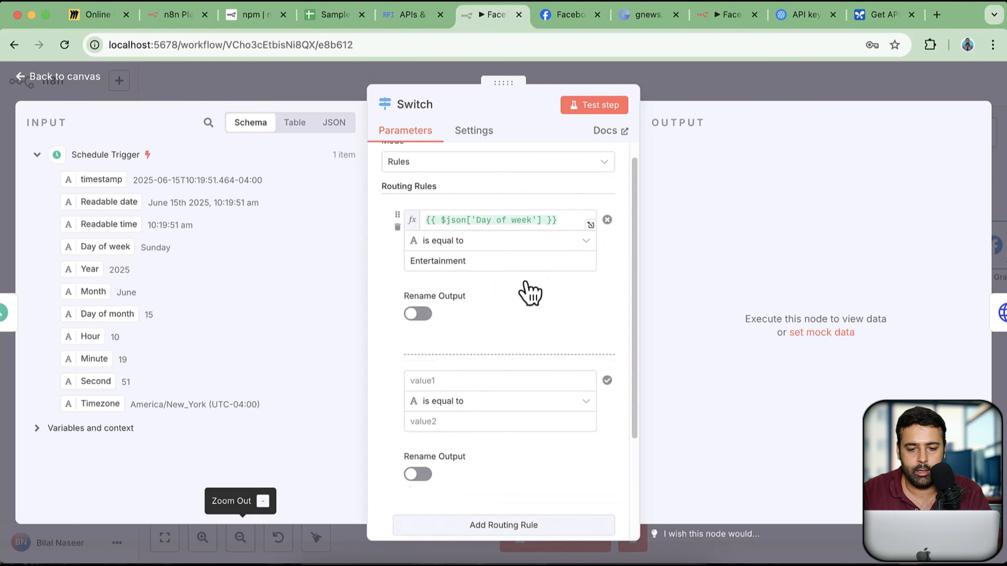
{"action": "left_click", "coordinate": [475, 374]}
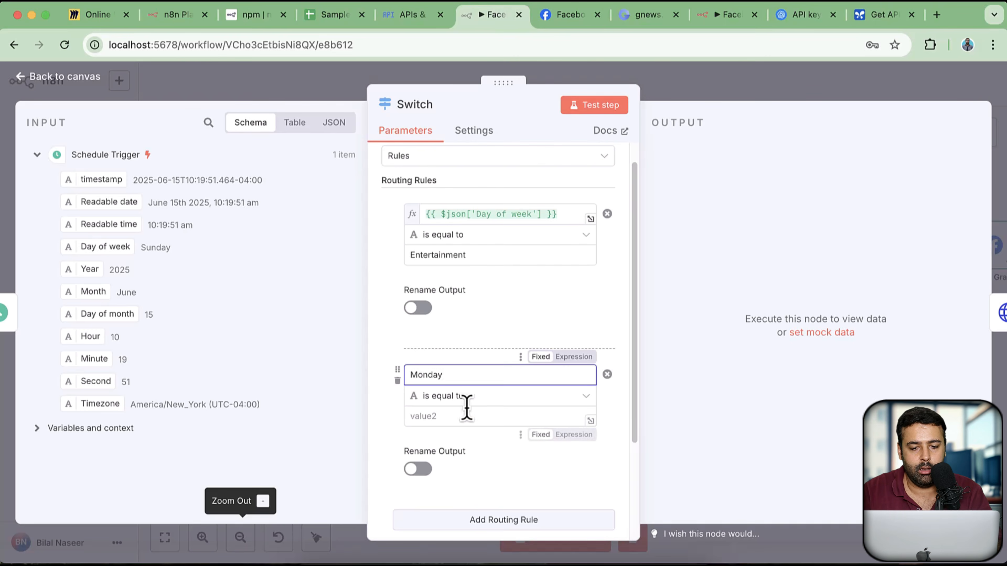
{"action": "left_click", "coordinate": [463, 415]}
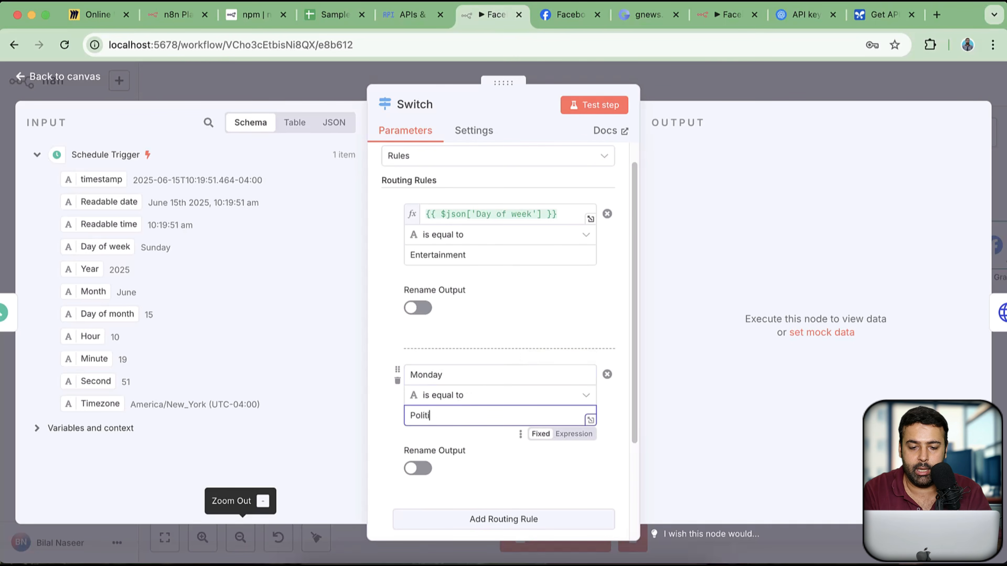
{"action": "scroll", "coordinate": [456, 337], "scroll_direction": "down", "scroll_amount": 3}
Step: Add a third routing rule to the Switch with Tuesday is equal to AI Technology
{"action": "left_click", "coordinate": [524, 423]}
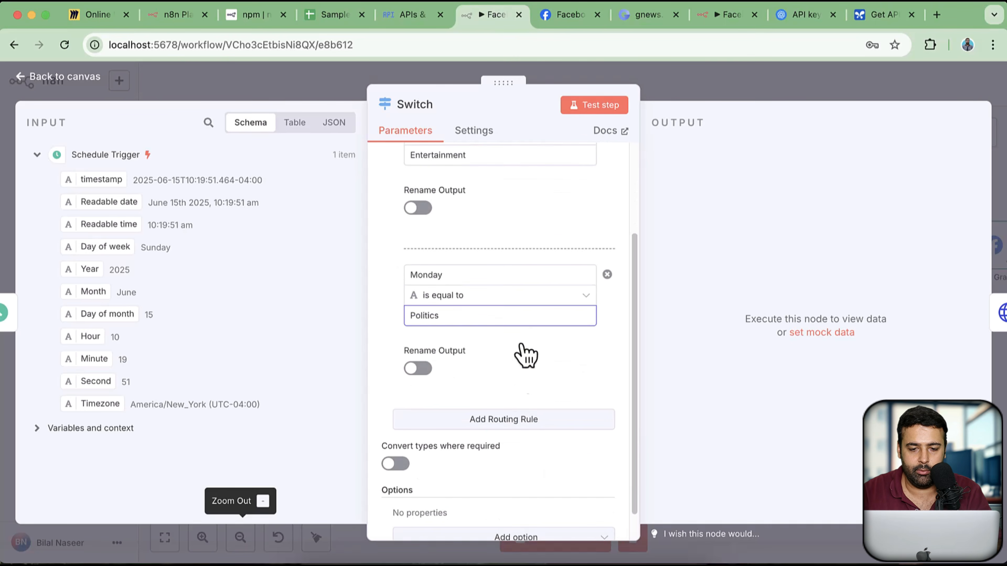
{"action": "scroll", "coordinate": [518, 246], "scroll_direction": "down", "scroll_amount": 1}
{"action": "scroll", "coordinate": [519, 246], "scroll_direction": "down", "scroll_amount": 2}
{"action": "left_click", "coordinate": [466, 343]}
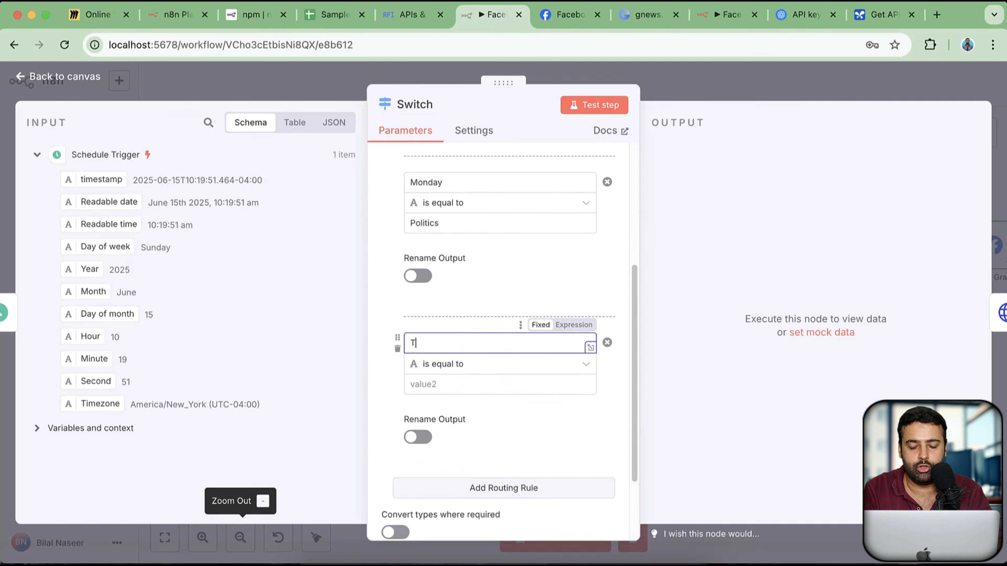
{"action": "type", "text": "Tuesday"}
{"action": "left_click", "coordinate": [451, 385]}
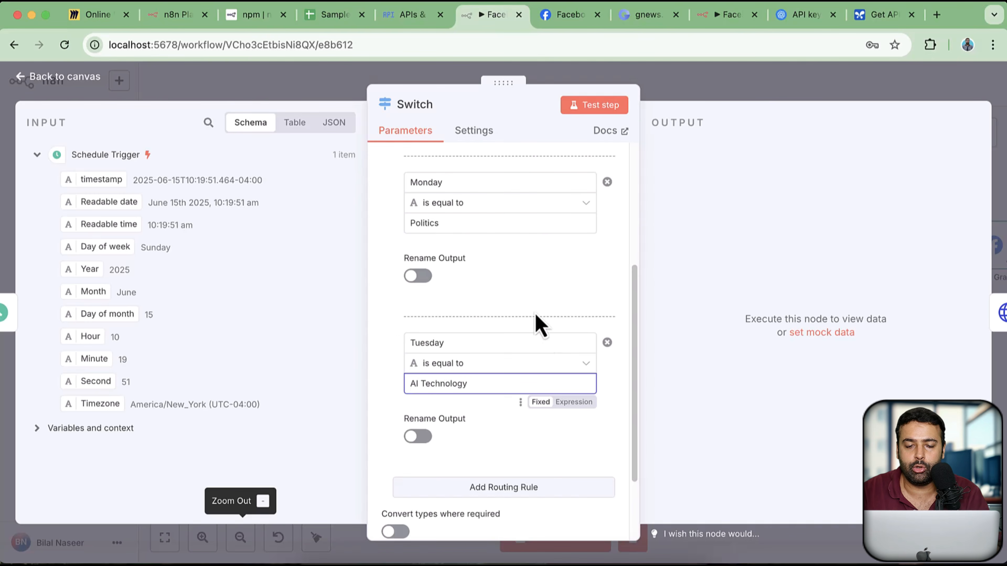
Step: Review the three routing rules and set the first rule's comparison value to Sunday
{"action": "scroll", "coordinate": [499, 394], "scroll_direction": "down", "scroll_amount": 1}
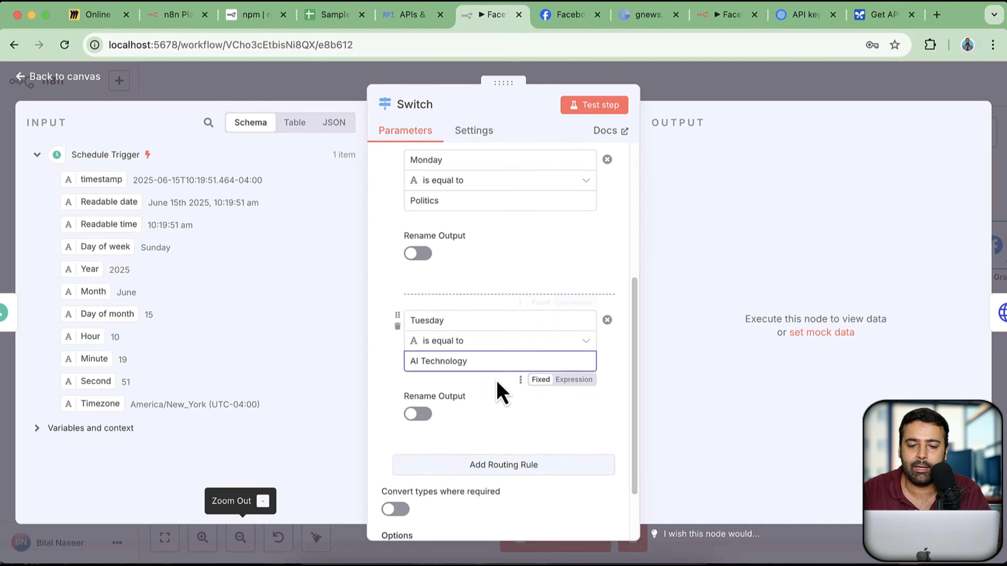
{"action": "scroll", "coordinate": [492, 295], "scroll_direction": "up", "scroll_amount": 6}
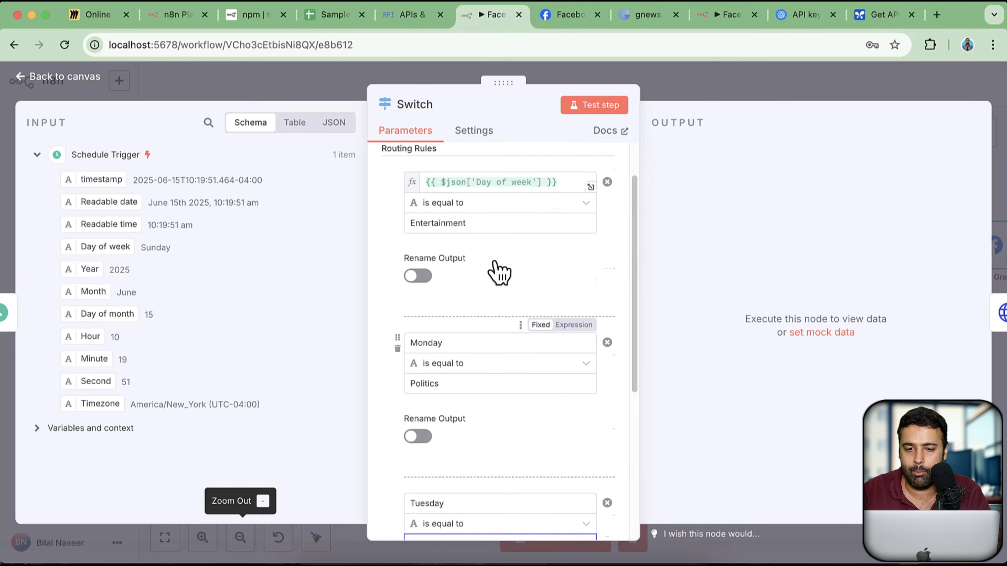
{"action": "scroll", "coordinate": [496, 357], "scroll_direction": "down", "scroll_amount": 4}
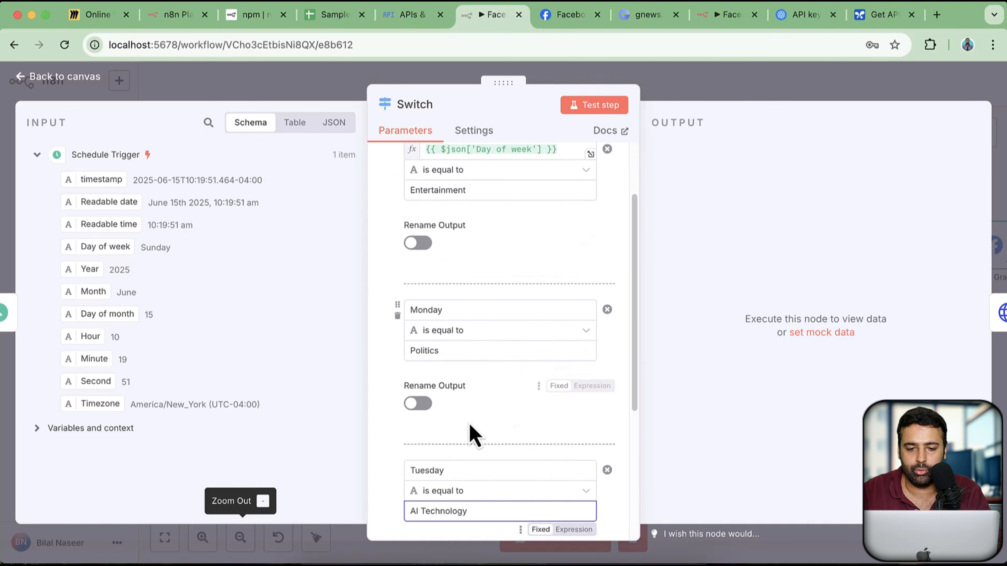
{"action": "scroll", "coordinate": [476, 397], "scroll_direction": "up", "scroll_amount": 1}
{"action": "scroll", "coordinate": [444, 393], "scroll_direction": "up", "scroll_amount": 3}
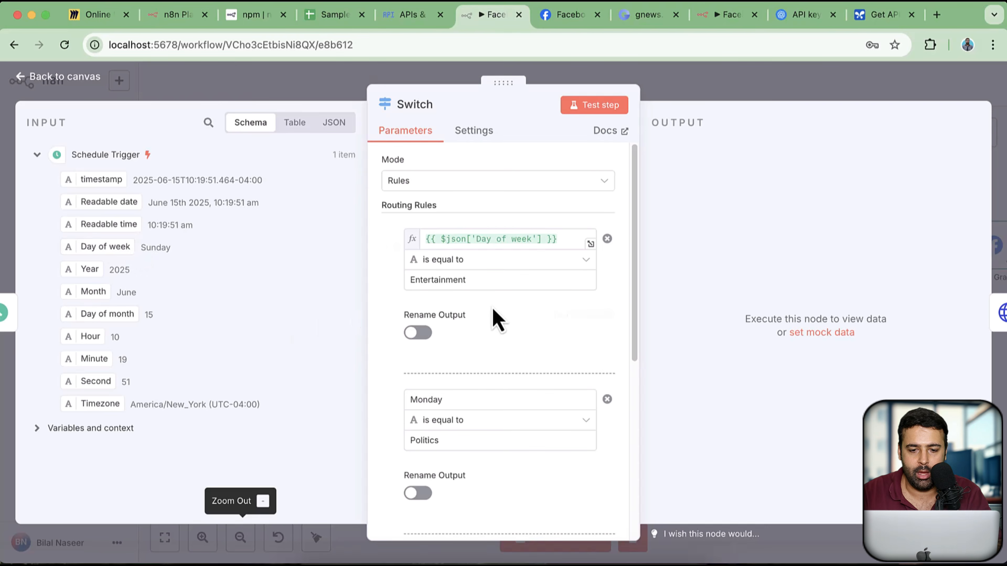
{"action": "left_click_drag", "start_coordinate": [486, 279], "coordinate": [375, 292]}
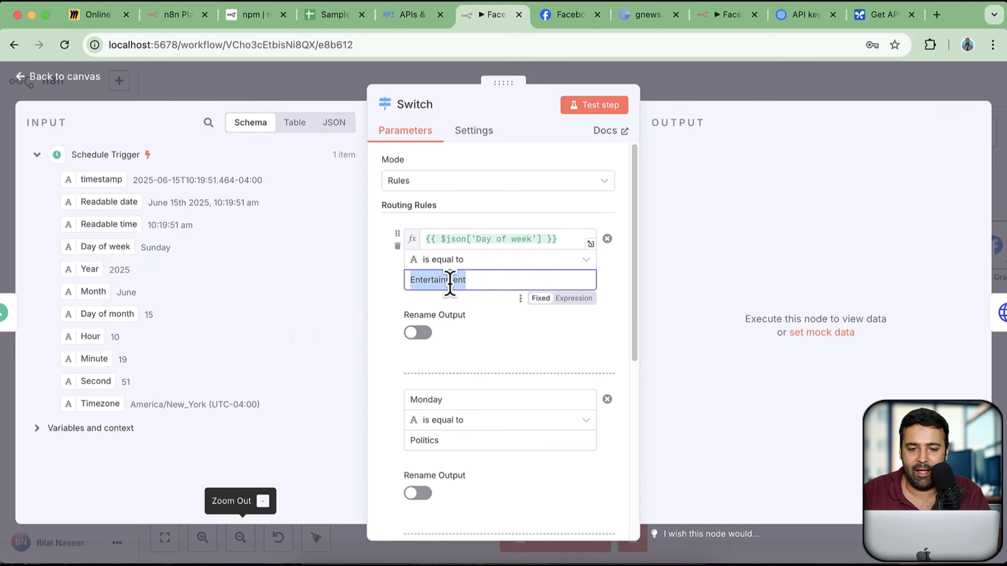
{"action": "type", "text": "Sunday"}
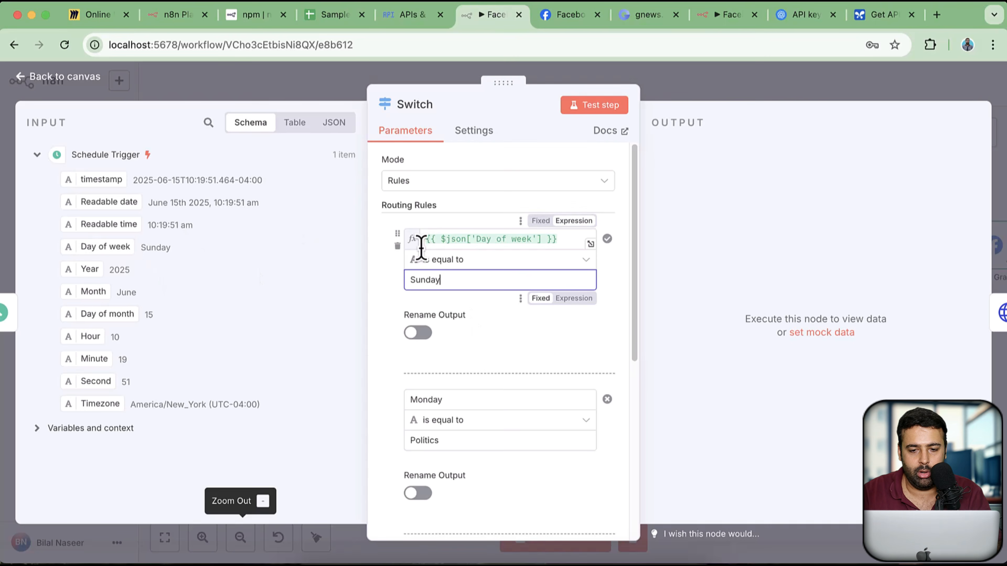
Step: Copy the first rule's {{ $json['Day of week'] }} expression into the second rule and set its comparison value to Monday
{"action": "left_click", "coordinate": [520, 239]}
{"action": "key", "text": "super+a"}
{"action": "key", "text": "super+c"}
{"action": "scroll", "coordinate": [478, 315], "scroll_direction": "down", "scroll_amount": 3}
{"action": "double_click", "coordinate": [474, 303]}
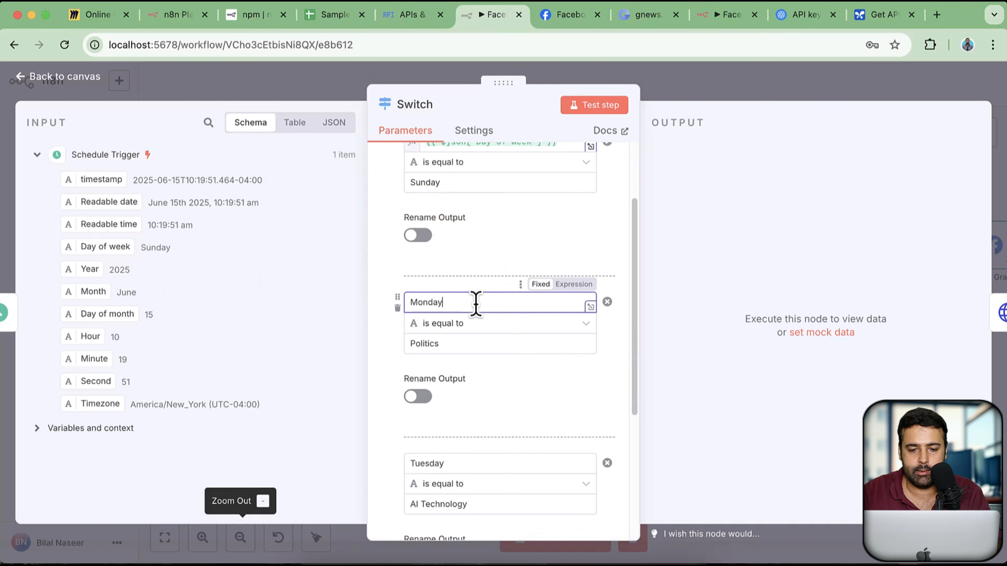
{"action": "key", "text": "super+v"}
{"action": "left_click", "coordinate": [483, 344]}
{"action": "key", "text": "super+a"}
{"action": "type", "text": "M"}
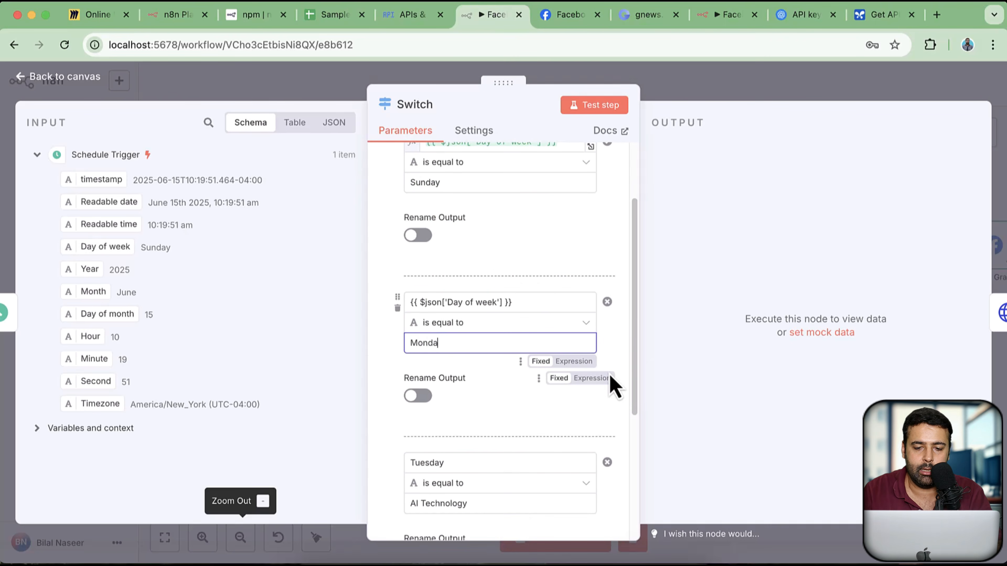
{"action": "type", "text": "onday"}
Step: Paste {{ $json['Day of week'] }} as the third rule's first value and set its comparison value to Tuesday
{"action": "scroll", "coordinate": [497, 260], "scroll_direction": "down", "scroll_amount": 3}
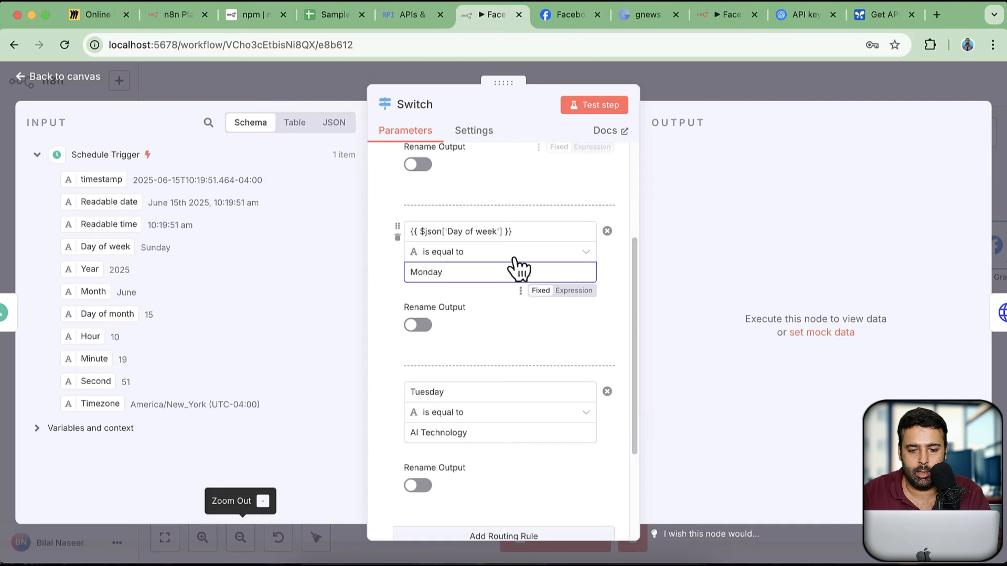
{"action": "scroll", "coordinate": [517, 270], "scroll_direction": "down", "scroll_amount": 1}
{"action": "left_click", "coordinate": [484, 375]}
{"action": "key", "text": "super+a"}
{"action": "key", "text": "super+v"}
{"action": "left_click", "coordinate": [488, 416]}
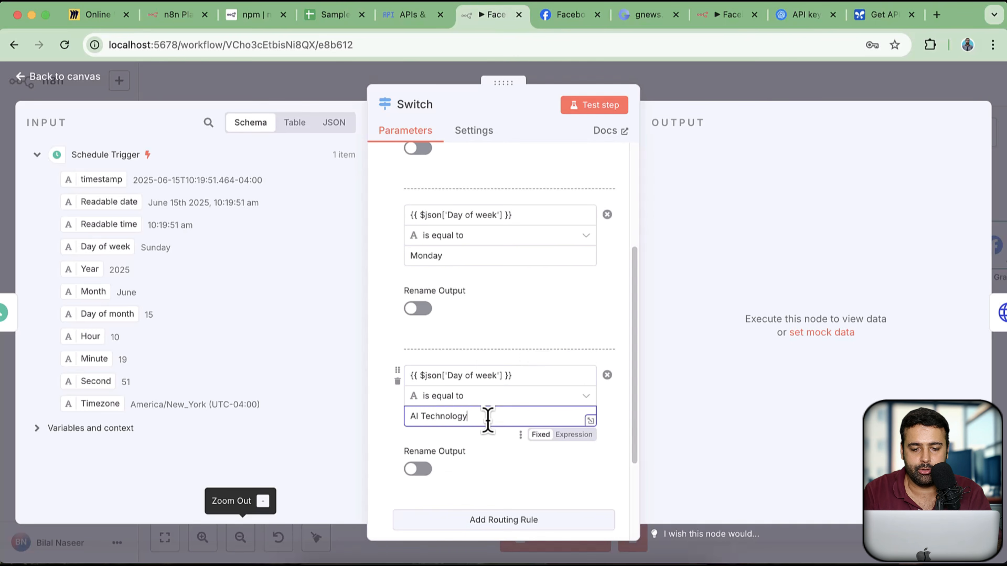
{"action": "key", "text": "super+a"}
{"action": "type", "text": "Tue"}
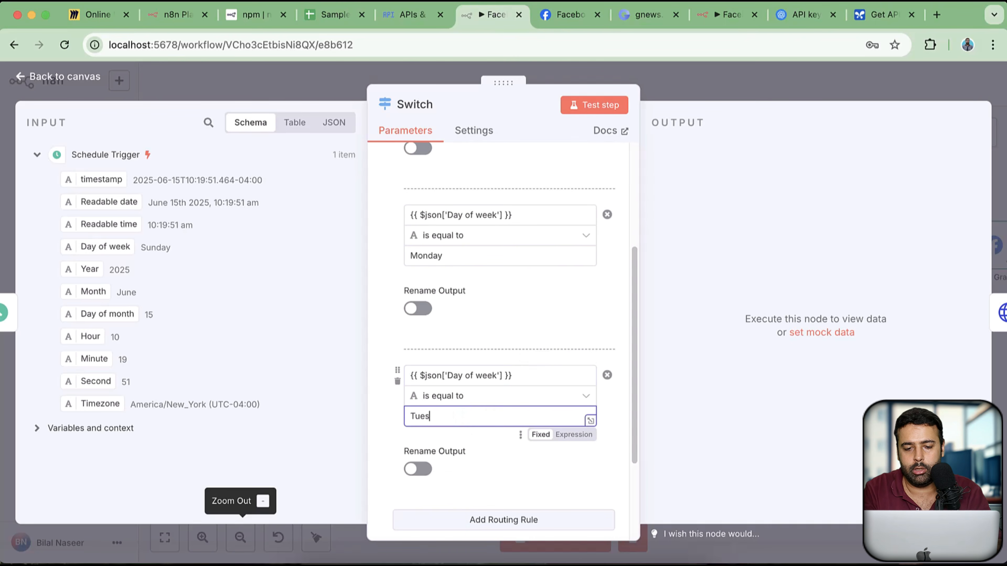
Step: Check the finished routing rules, test the Switch node, and return to the canvas
{"action": "scroll", "coordinate": [521, 241], "scroll_direction": "up", "scroll_amount": 5}
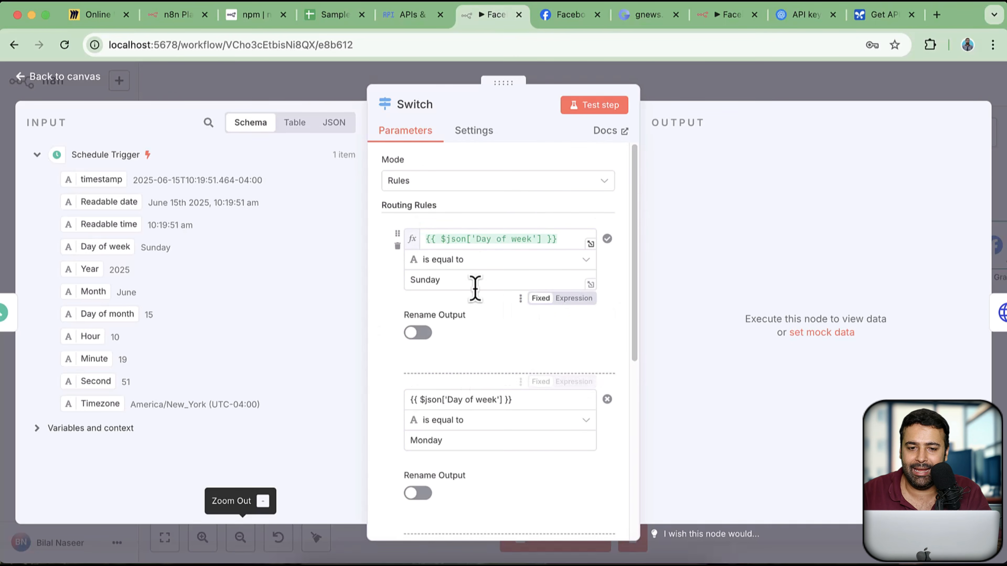
{"action": "scroll", "coordinate": [515, 349], "scroll_direction": "down", "scroll_amount": 5}
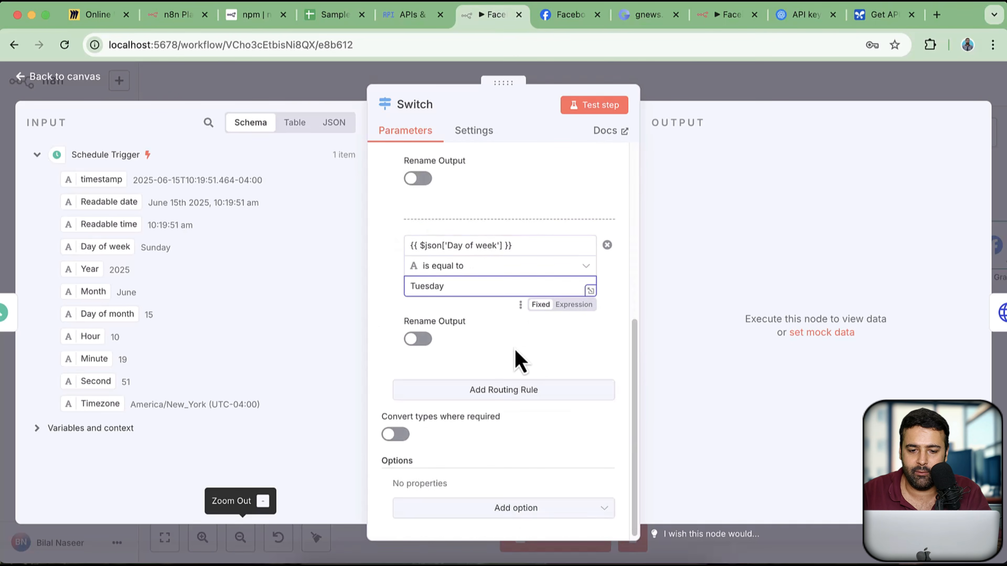
{"action": "scroll", "coordinate": [522, 363], "scroll_direction": "up", "scroll_amount": 5}
{"action": "left_click", "coordinate": [601, 106]}
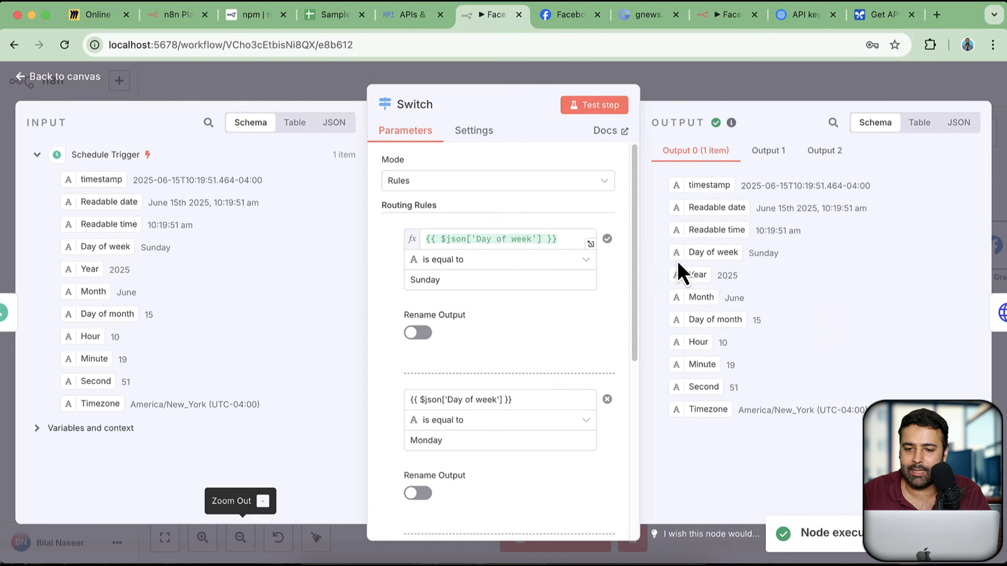
{"action": "left_click", "coordinate": [59, 77]}
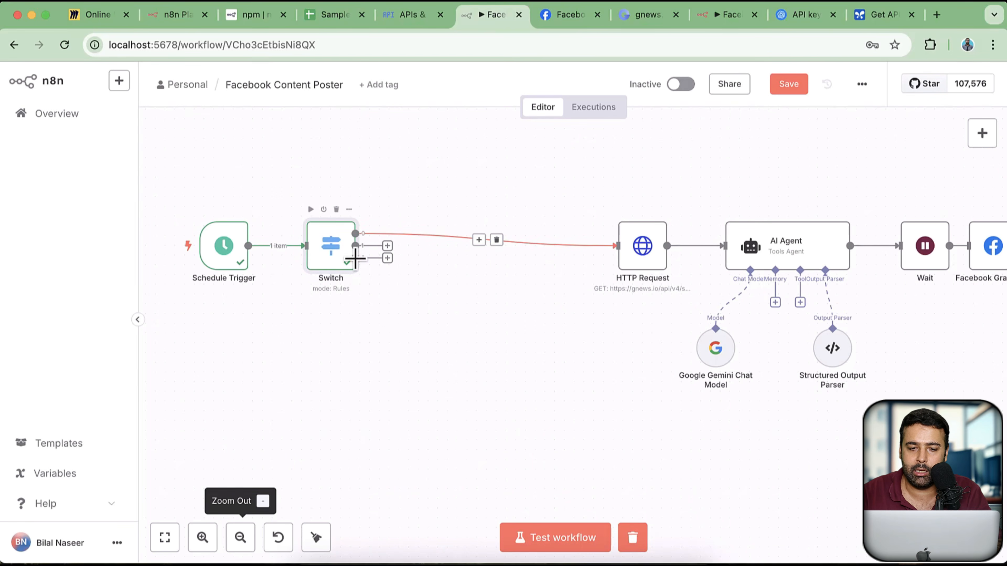
Step: Reopen the Switch settings and rename the first rule's output as Sunday
{"action": "key", "text": "Return"}
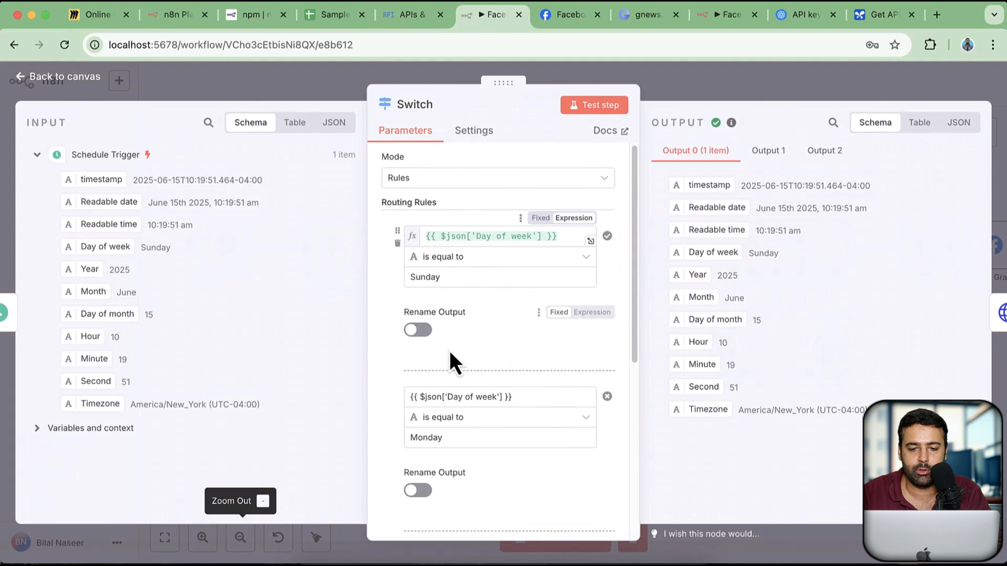
{"action": "scroll", "coordinate": [450, 360], "scroll_direction": "down", "scroll_amount": 1}
{"action": "left_click", "coordinate": [422, 310]}
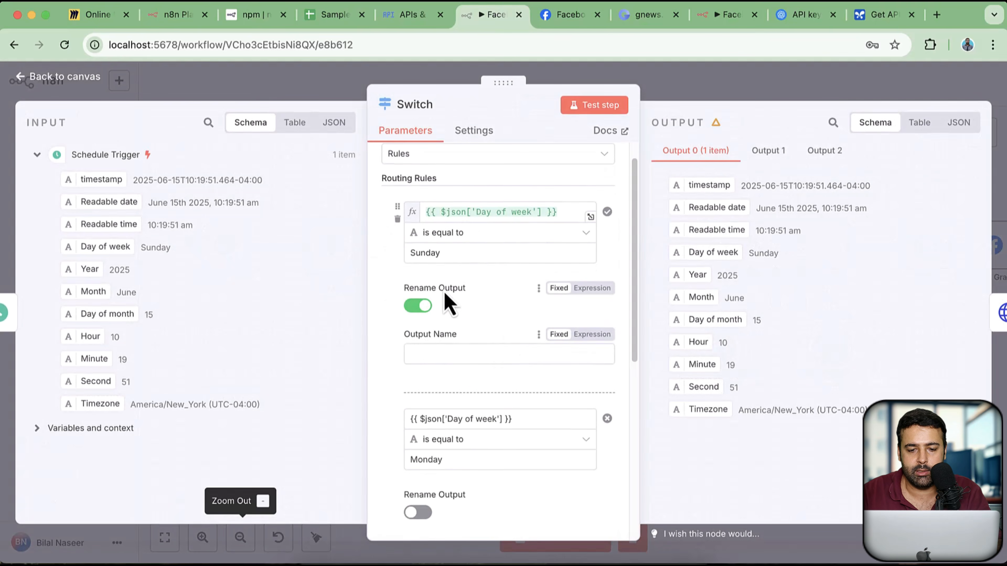
{"action": "double_click", "coordinate": [431, 253]}
{"action": "key", "text": "ctrl+c"}
{"action": "left_click", "coordinate": [443, 355]}
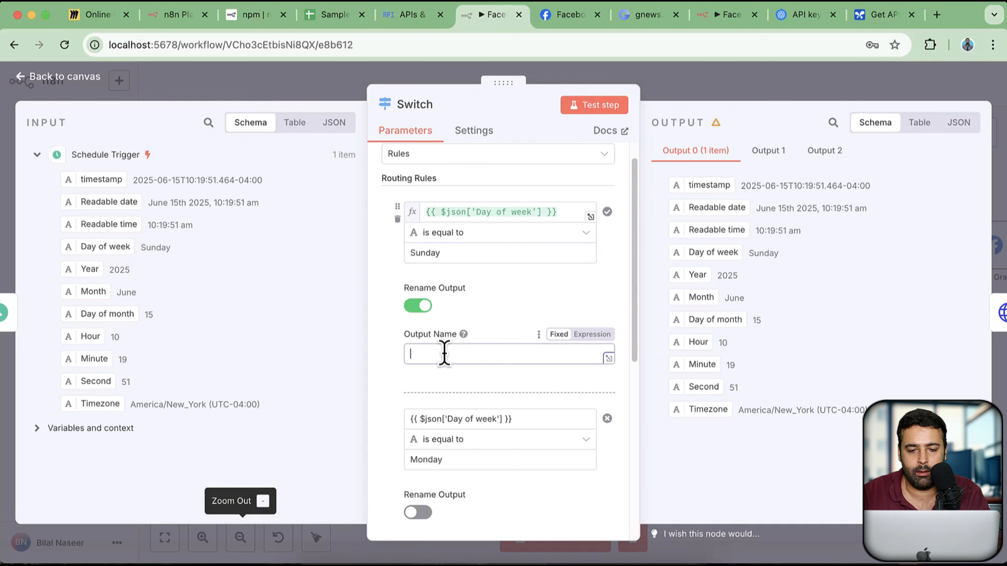
{"action": "key", "text": "ctrl+v"}
Step: Turn on output renaming for the second rule and name its output Monday
{"action": "scroll", "coordinate": [523, 281], "scroll_direction": "down", "scroll_amount": 4}
{"action": "left_click", "coordinate": [419, 384]}
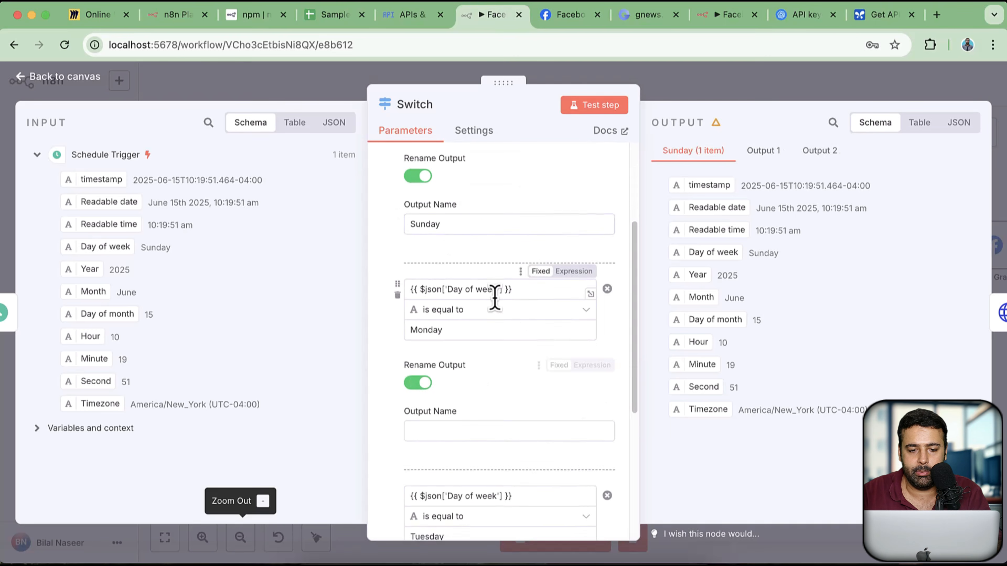
{"action": "scroll", "coordinate": [495, 299], "scroll_direction": "down", "scroll_amount": 1}
{"action": "double_click", "coordinate": [436, 306]}
{"action": "key", "text": "ctrl+c"}
{"action": "left_click", "coordinate": [456, 404]}
{"action": "key", "text": "ctrl+v"}
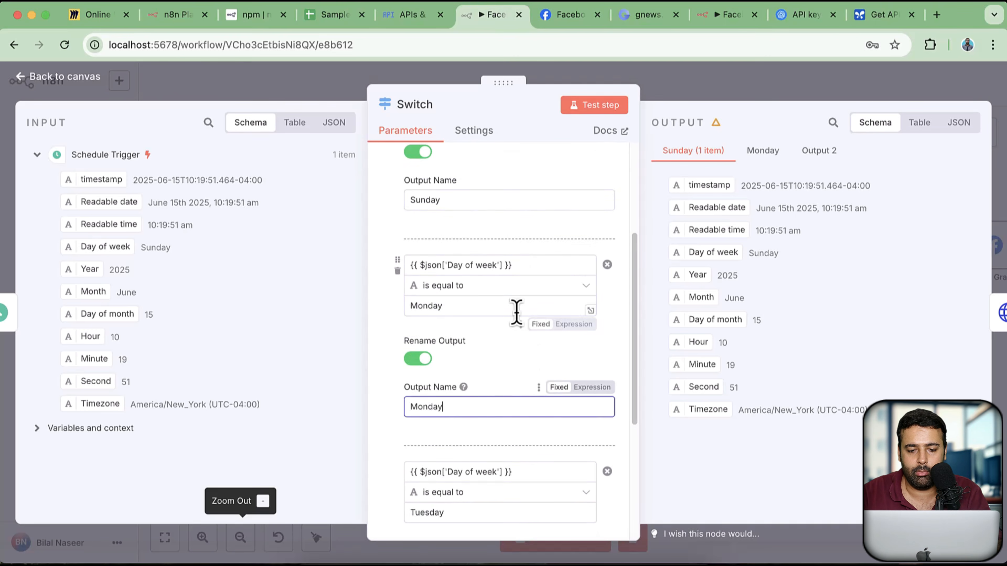
Step: Turn on output renaming for the third rule, name its output Tuesday, and return to the canvas
{"action": "scroll", "coordinate": [483, 329], "scroll_direction": "down", "scroll_amount": 5}
{"action": "left_click", "coordinate": [420, 334]}
{"action": "left_click", "coordinate": [458, 283]}
{"action": "double_click", "coordinate": [458, 282]}
{"action": "key", "text": "ctrl+c"}
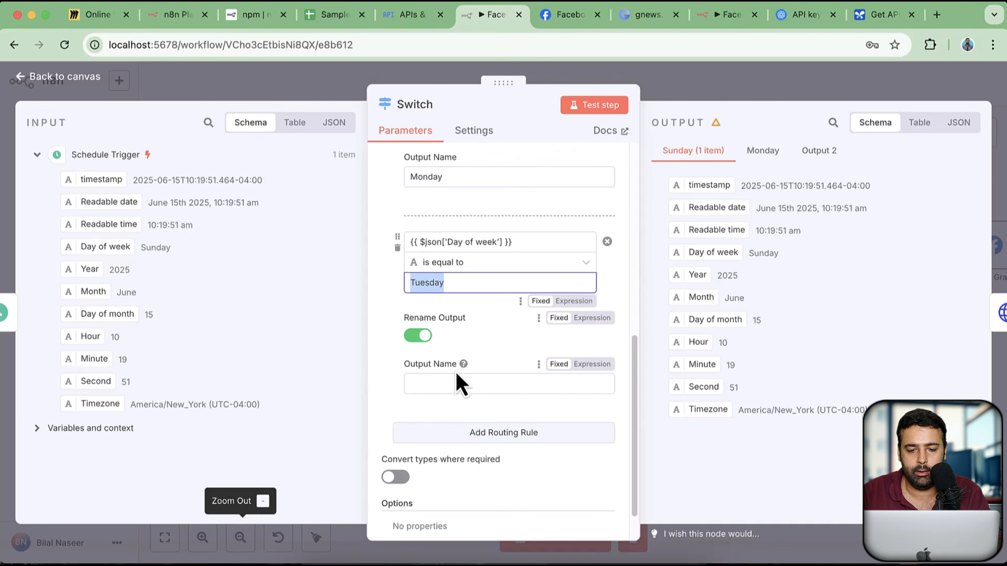
{"action": "left_click", "coordinate": [461, 384]}
{"action": "key", "text": "ctrl+v"}
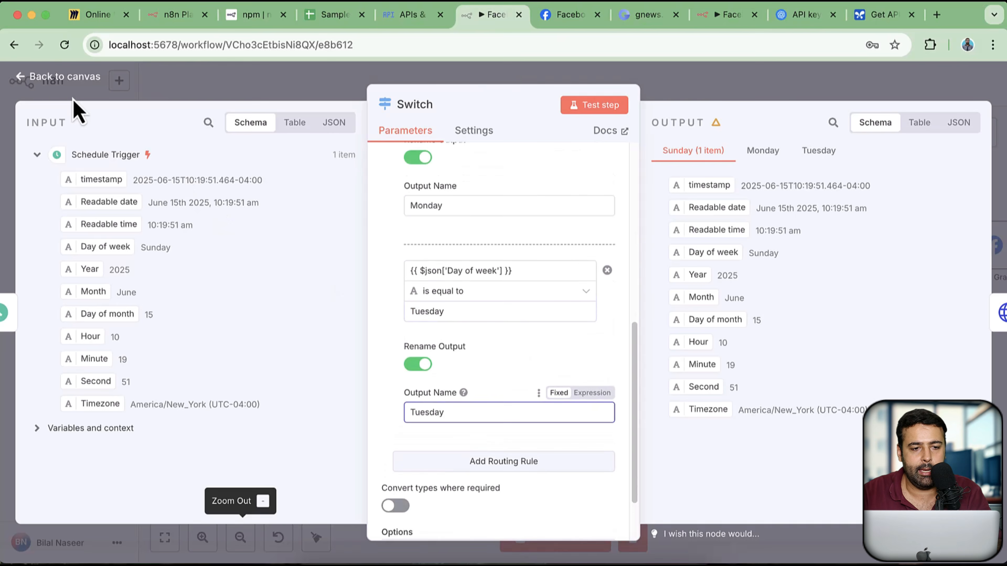
{"action": "left_click", "coordinate": [73, 77]}
Step: Look over the Switch's named outputs on the canvas and delete the connection from Sunday to HTTP Request
{"action": "left_click_drag", "start_coordinate": [494, 391], "coordinate": [490, 407]}
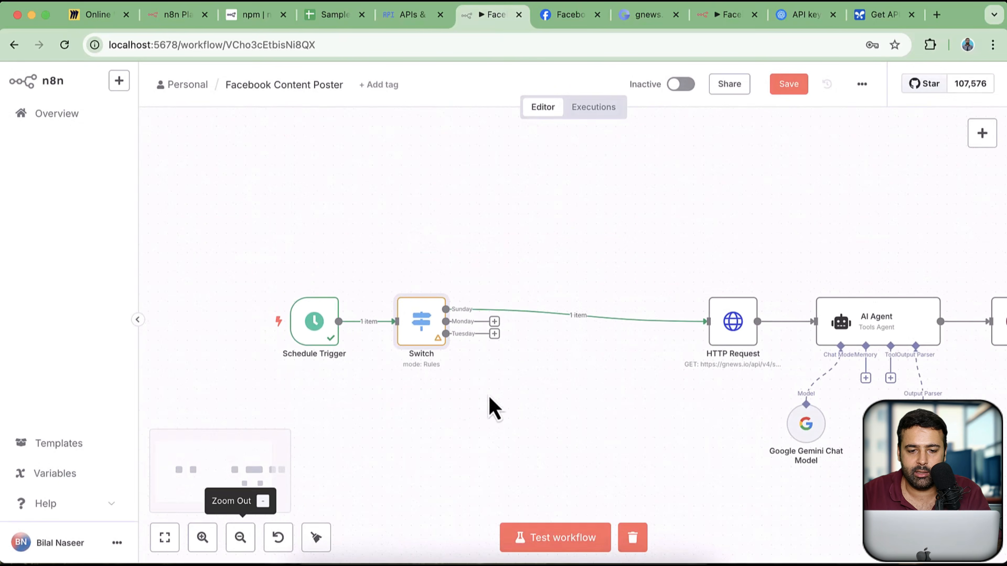
{"action": "mouse_move", "coordinate": [570, 321]}
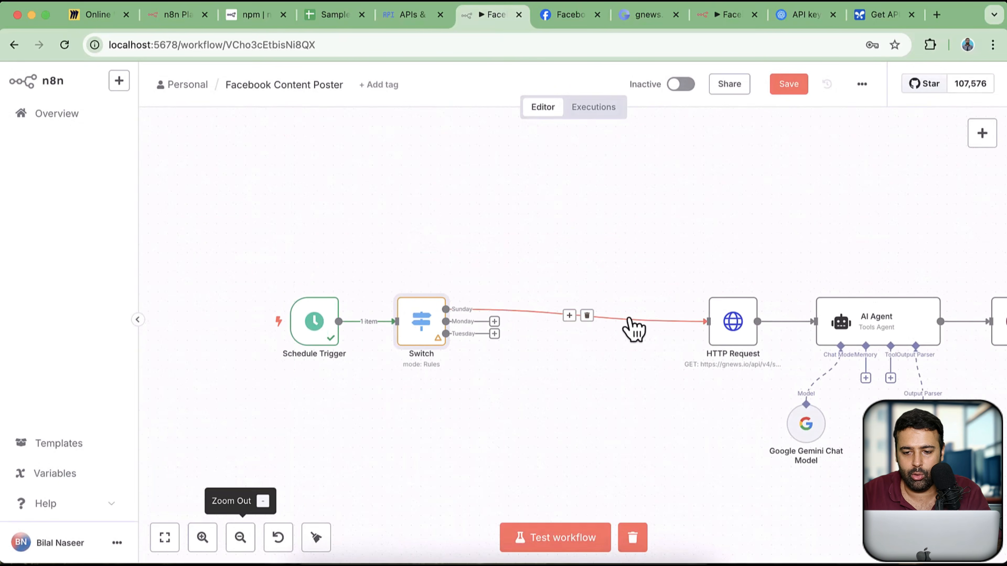
{"action": "left_click_drag", "start_coordinate": [660, 452], "coordinate": [506, 414]}
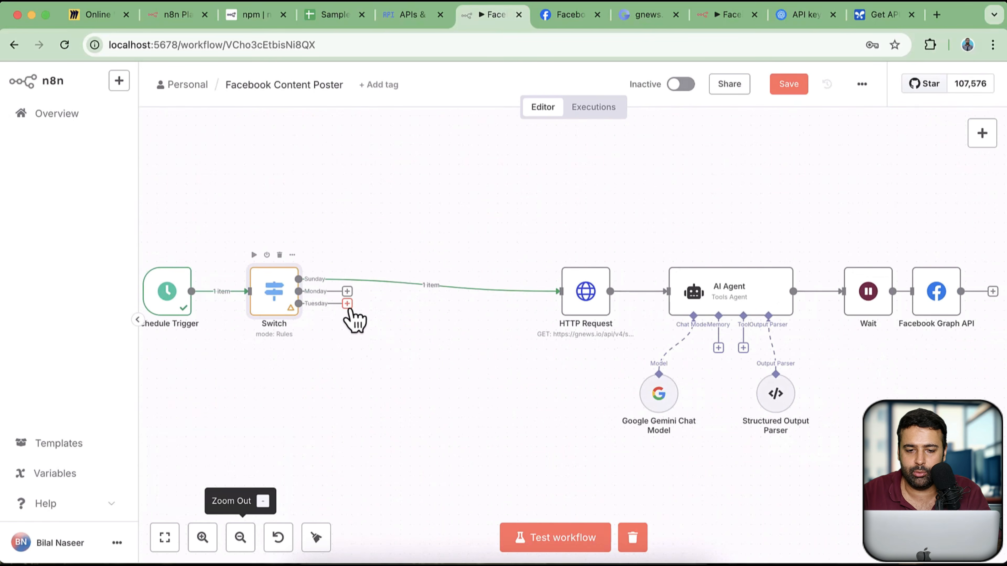
{"action": "left_click_drag", "start_coordinate": [482, 401], "coordinate": [527, 428]}
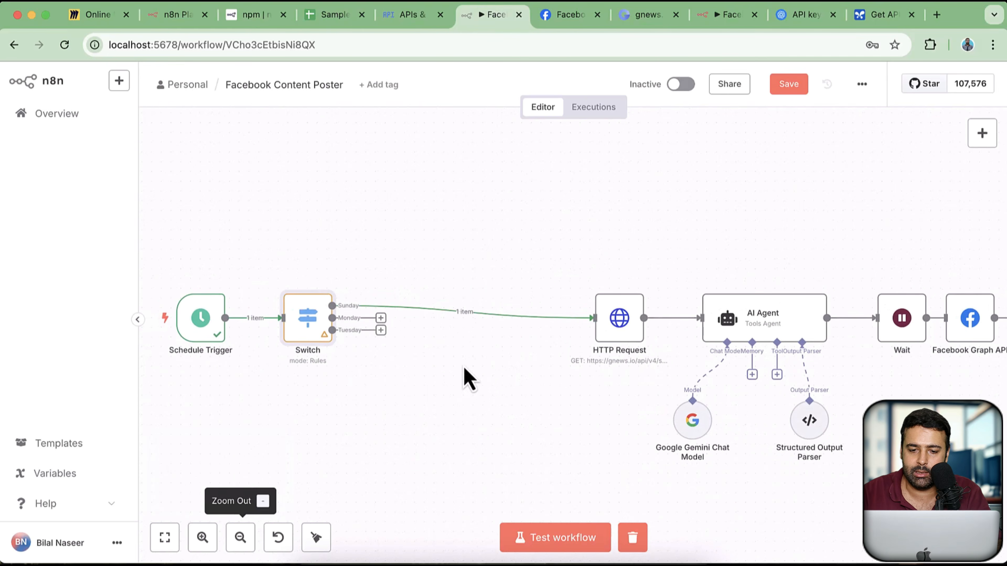
{"action": "mouse_move", "coordinate": [455, 314]}
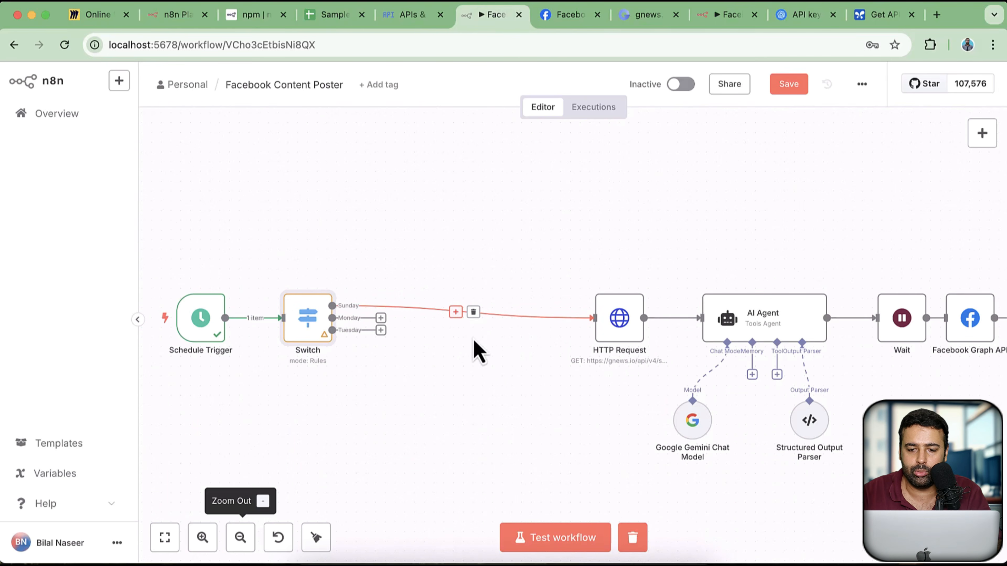
{"action": "left_click", "coordinate": [474, 313]}
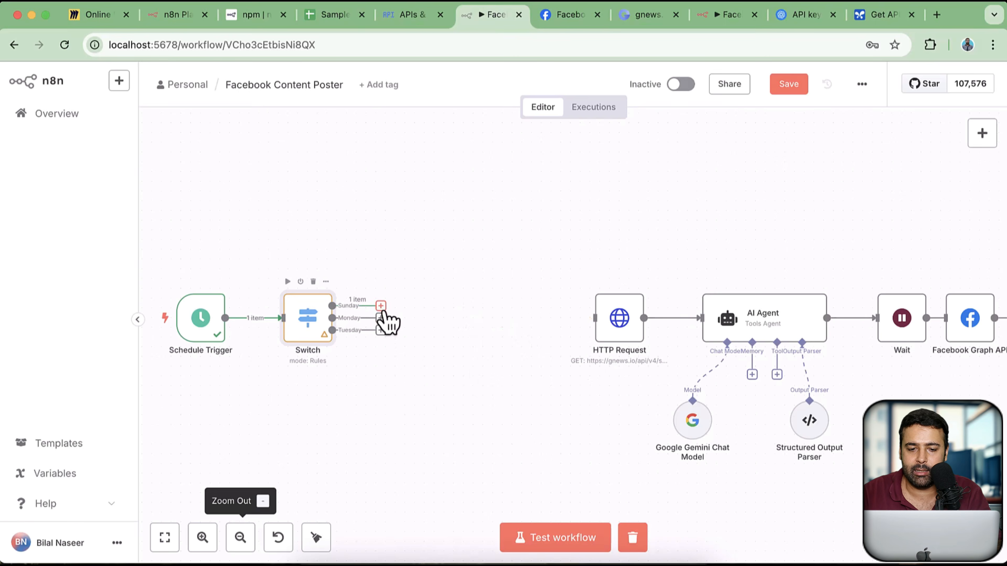
Step: Add an Edit Fields (Set) node to the Switch's Sunday output and place it above the Switch's row on the canvas
{"action": "left_click", "coordinate": [381, 307]}
{"action": "type", "text": "set"}
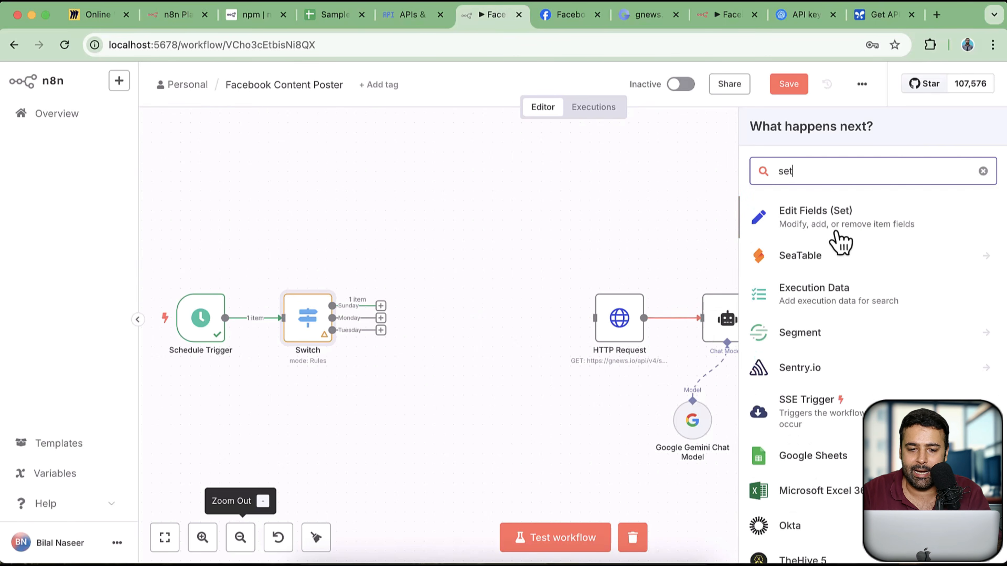
{"action": "left_click", "coordinate": [836, 232]}
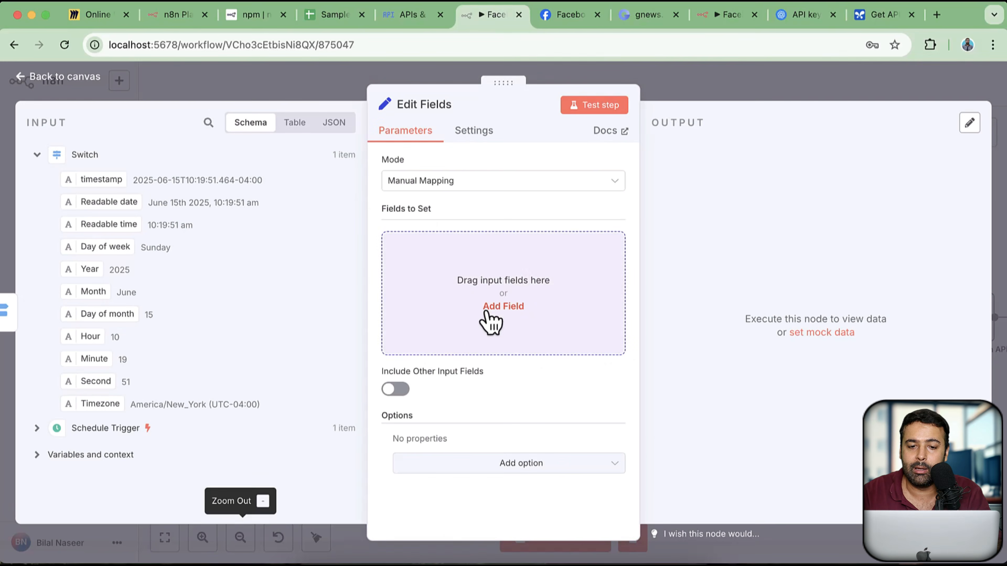
{"action": "left_click", "coordinate": [94, 80]}
{"action": "left_click_drag", "start_coordinate": [429, 249], "coordinate": [446, 202]}
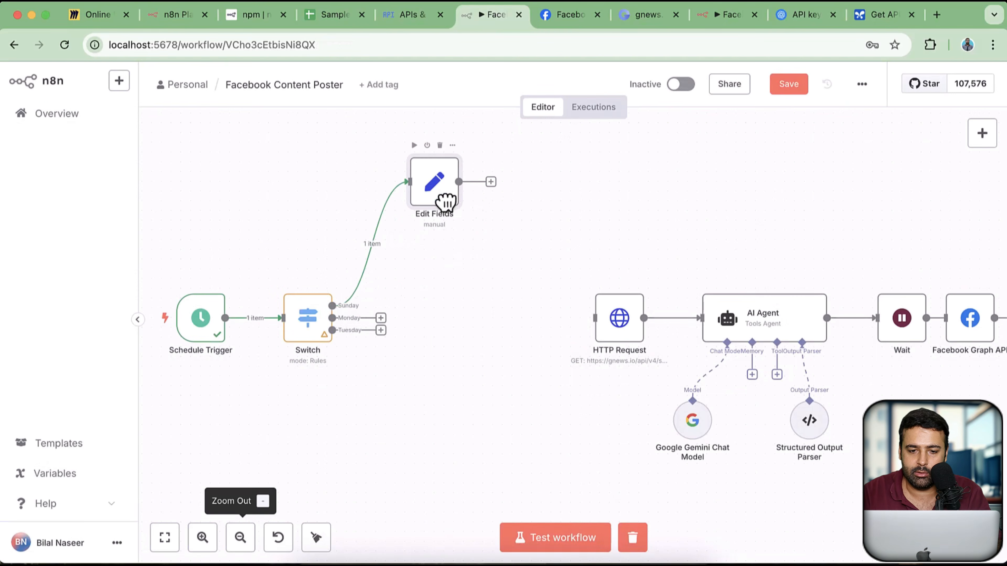
Step: Rename the Edit Fields node on the Sunday branch as Sunday Topic and return to the canvas
{"action": "double_click", "coordinate": [446, 223]}
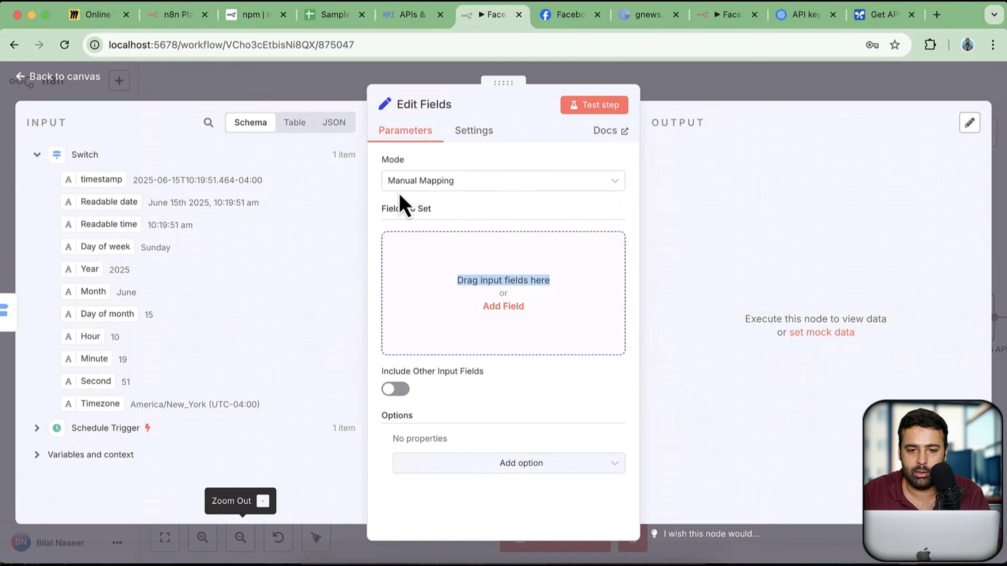
{"action": "left_click", "coordinate": [454, 107]}
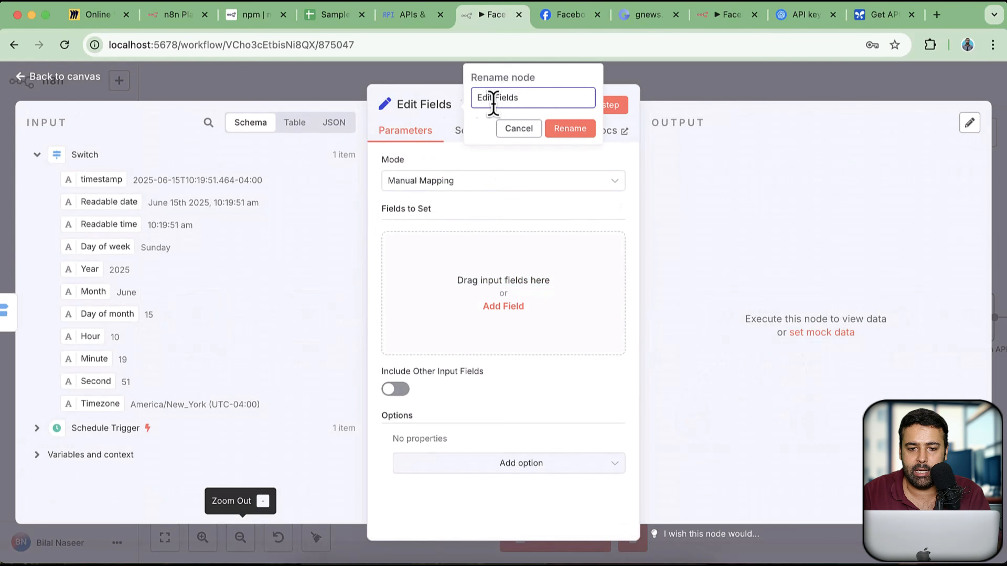
{"action": "type", "text": "Sunday Topic"}
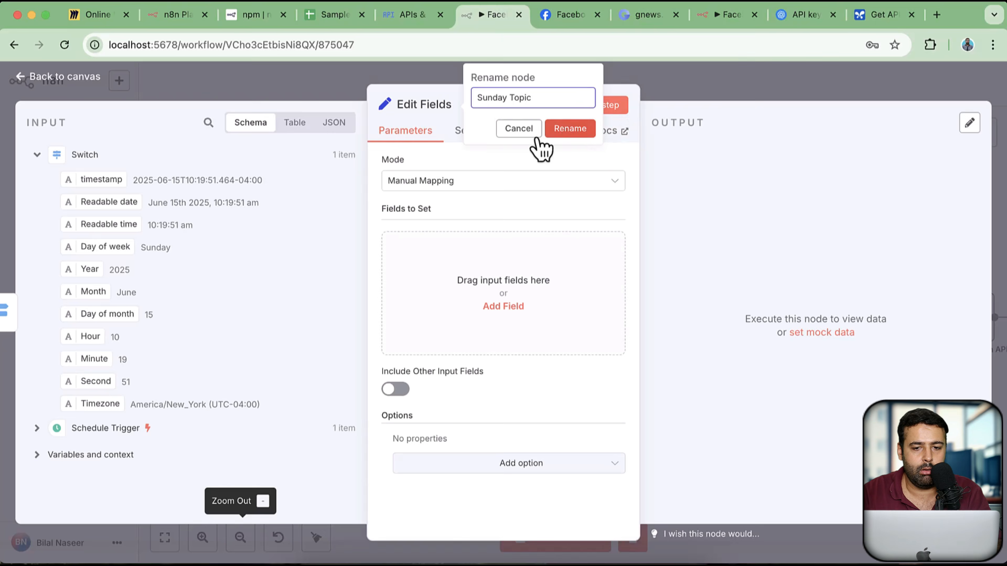
{"action": "key", "text": "Return"}
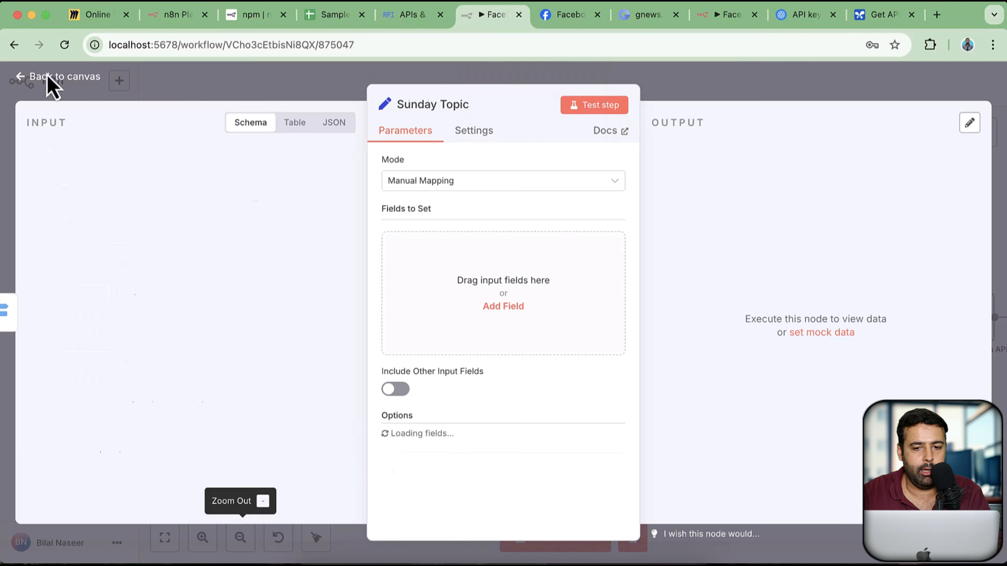
{"action": "left_click", "coordinate": [50, 80]}
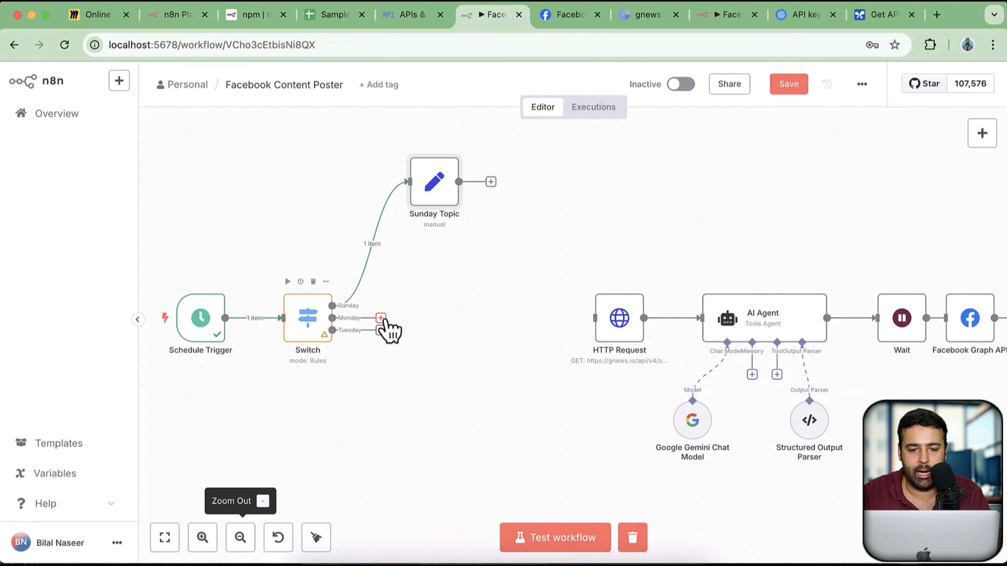
Step: Add an Edit Fields (Set) node to the Switch's Monday output
{"action": "left_click", "coordinate": [381, 318]}
{"action": "type", "text": "set"}
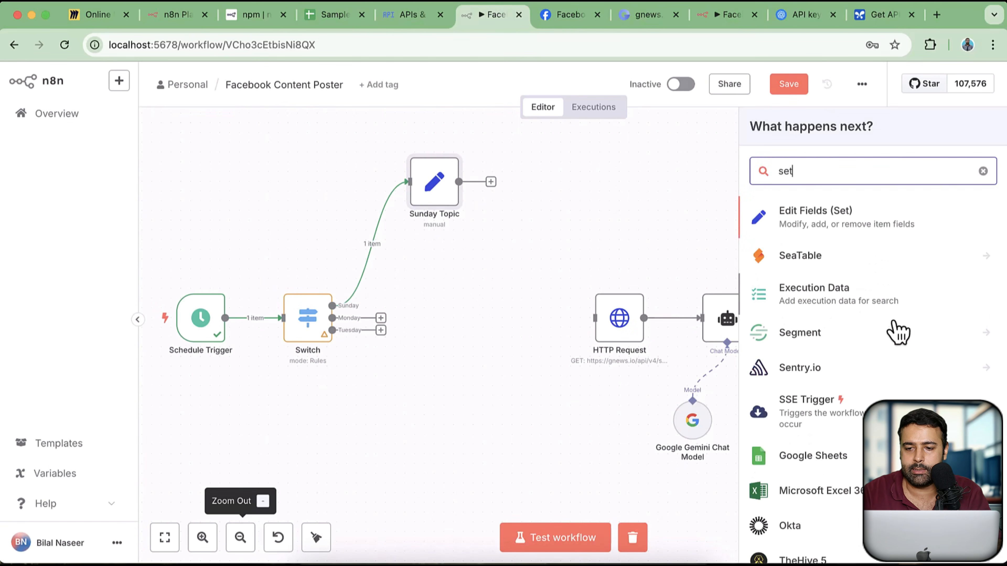
{"action": "key", "text": "Return"}
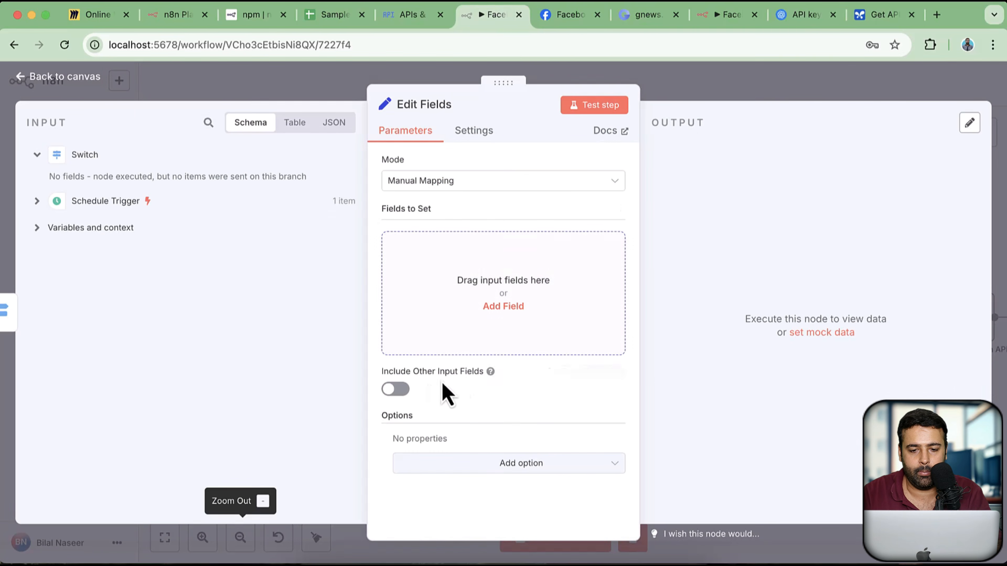
Step: Add a string field named Monday to the new node, keep manual mapping, and return to the canvas
{"action": "left_click", "coordinate": [501, 307]}
{"action": "left_click", "coordinate": [454, 247]}
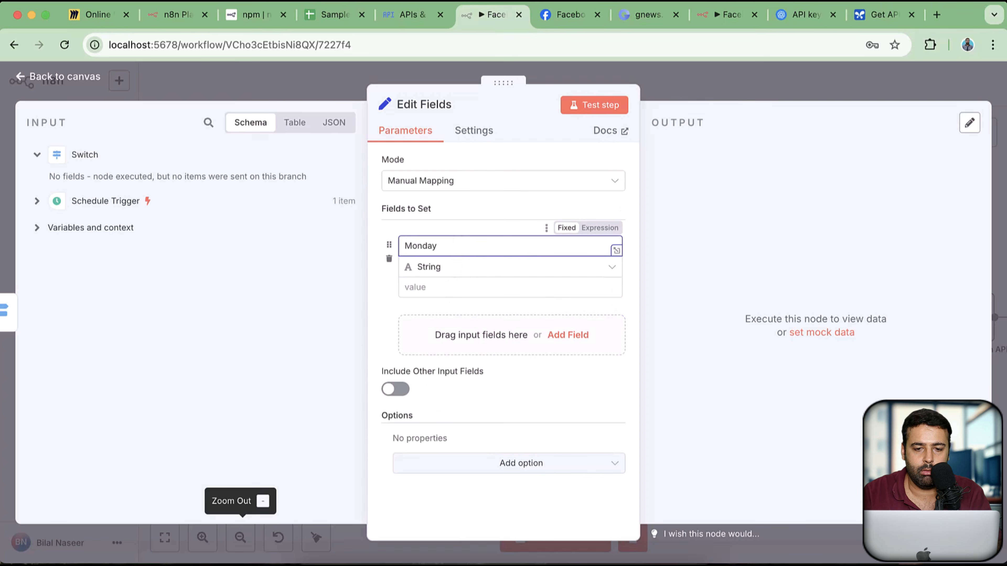
{"action": "left_click", "coordinate": [481, 182]}
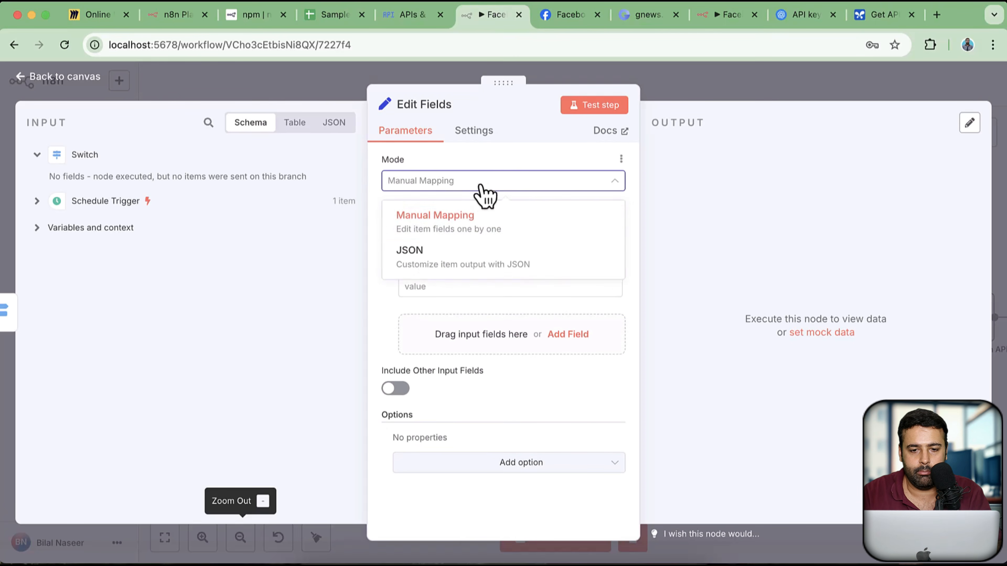
{"action": "left_click", "coordinate": [485, 181]}
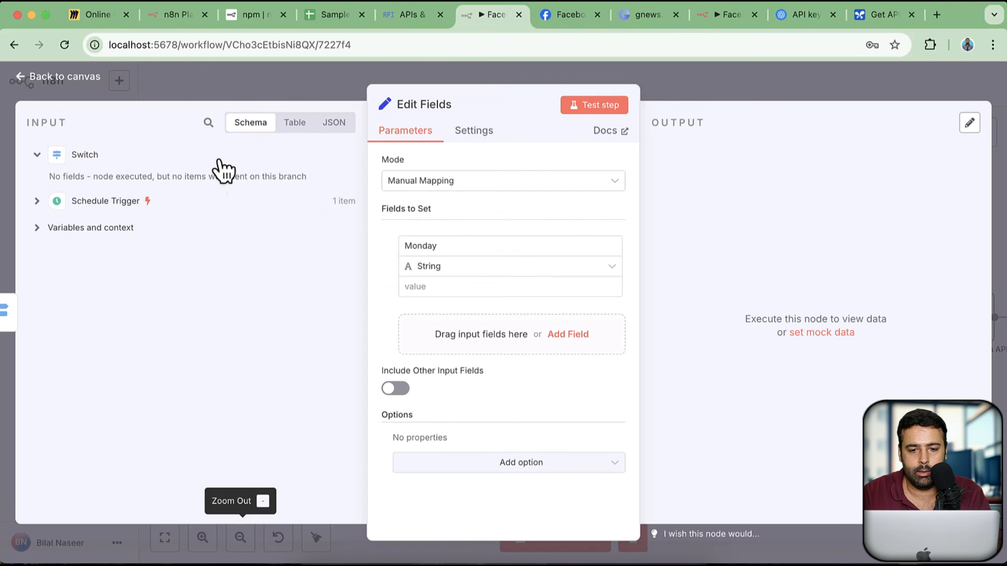
{"action": "left_click", "coordinate": [43, 81]}
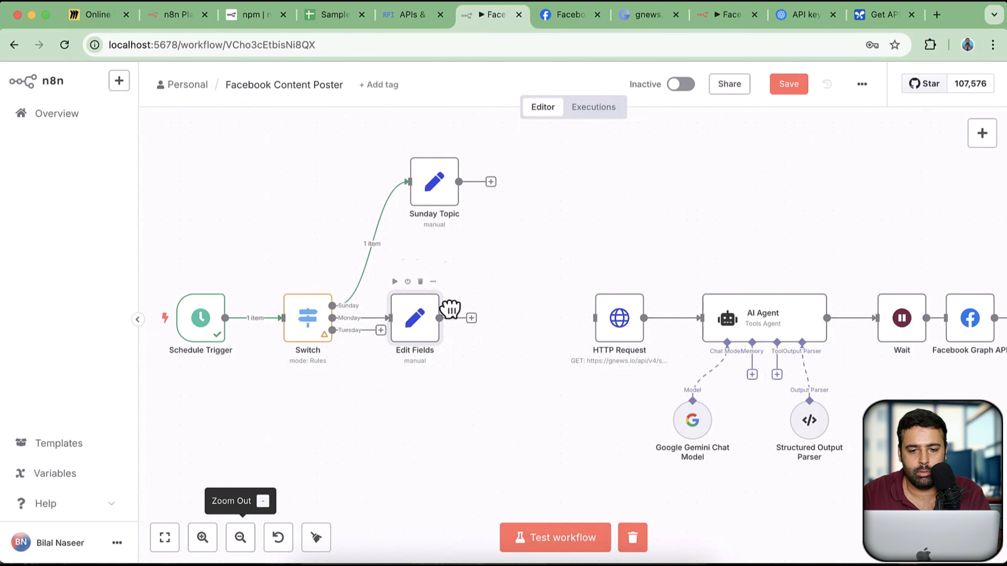
Step: Move the Monday branch's Edit Fields node below Sunday Topic and rename it as Monday Topic
{"action": "left_click_drag", "start_coordinate": [428, 339], "coordinate": [457, 303]}
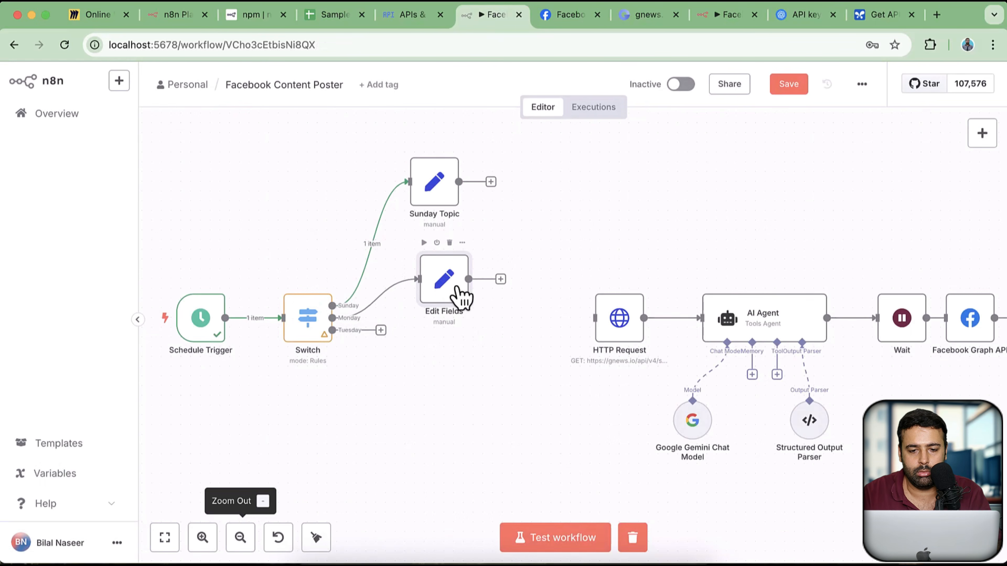
{"action": "right_click", "coordinate": [452, 293]}
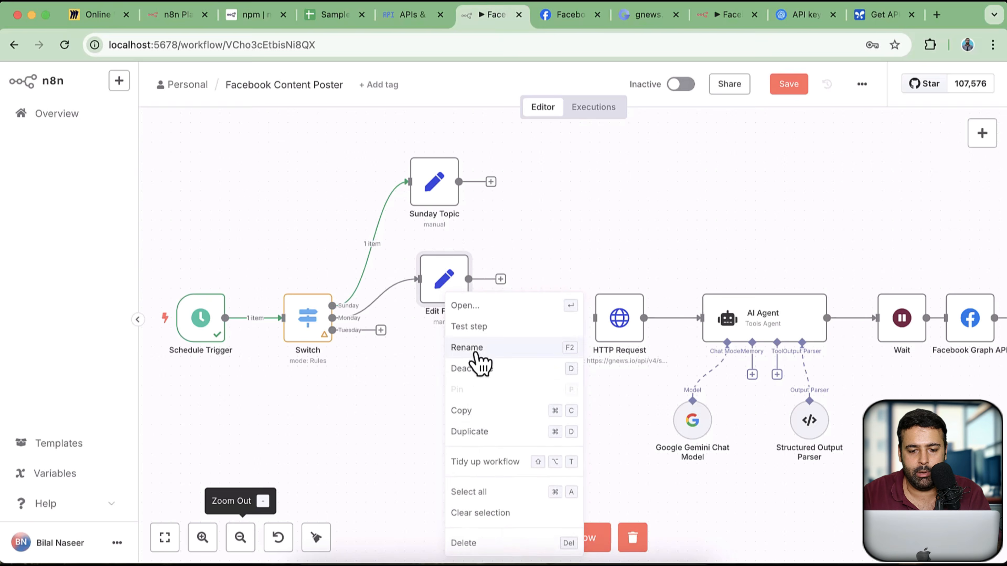
{"action": "left_click", "coordinate": [476, 348]}
{"action": "type", "text": "Monday Topic"}
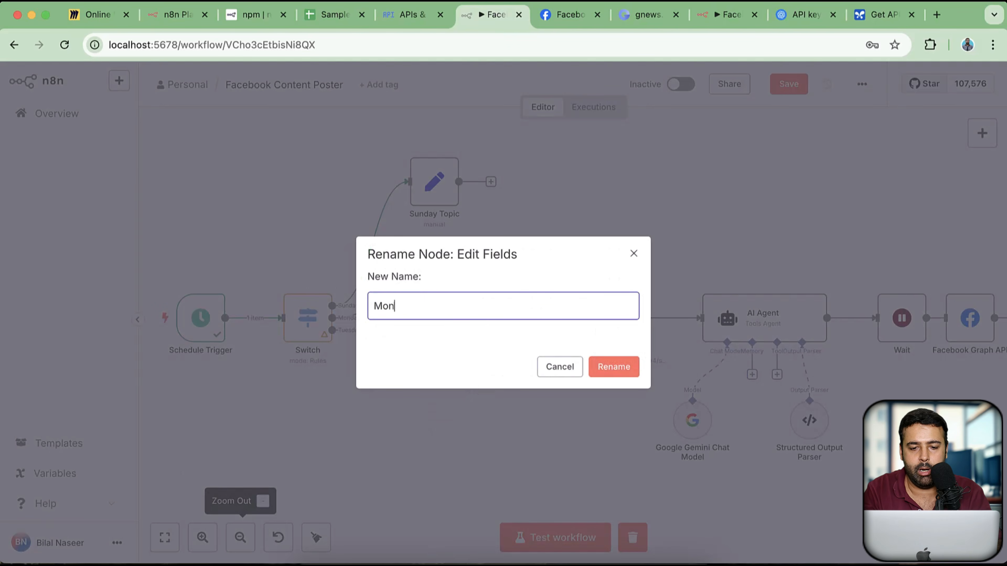
{"action": "left_click", "coordinate": [635, 373]}
Step: Add an Edit Fields (Set) node to the Switch's Tuesday output and return to the canvas
{"action": "left_click", "coordinate": [380, 331]}
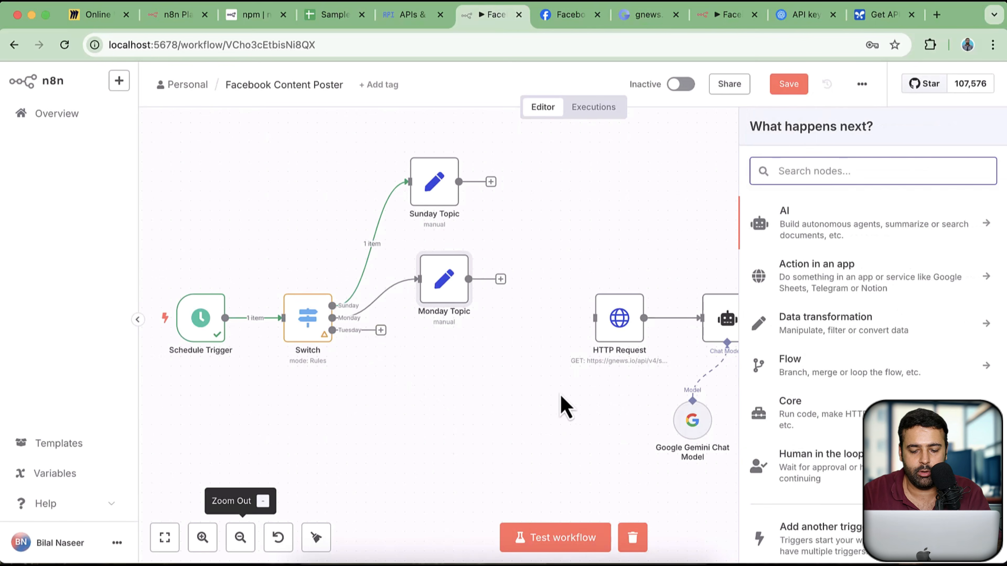
{"action": "type", "text": "set"}
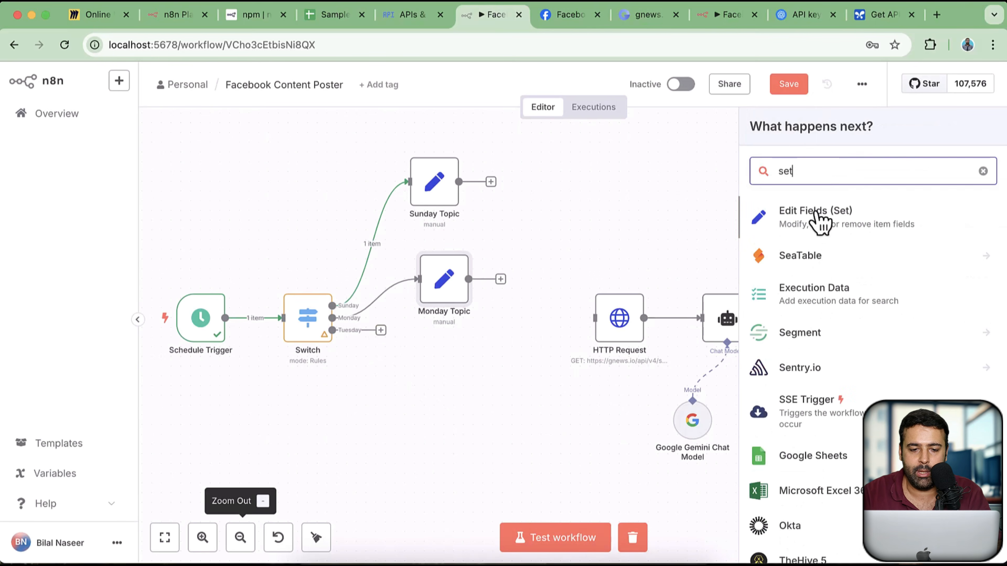
{"action": "key", "text": "Return"}
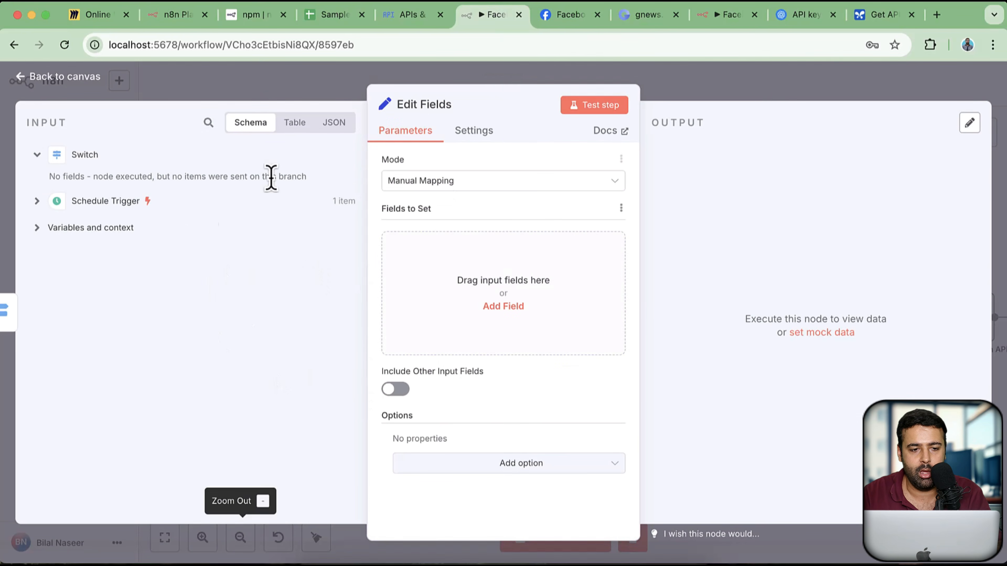
{"action": "left_click", "coordinate": [63, 76]}
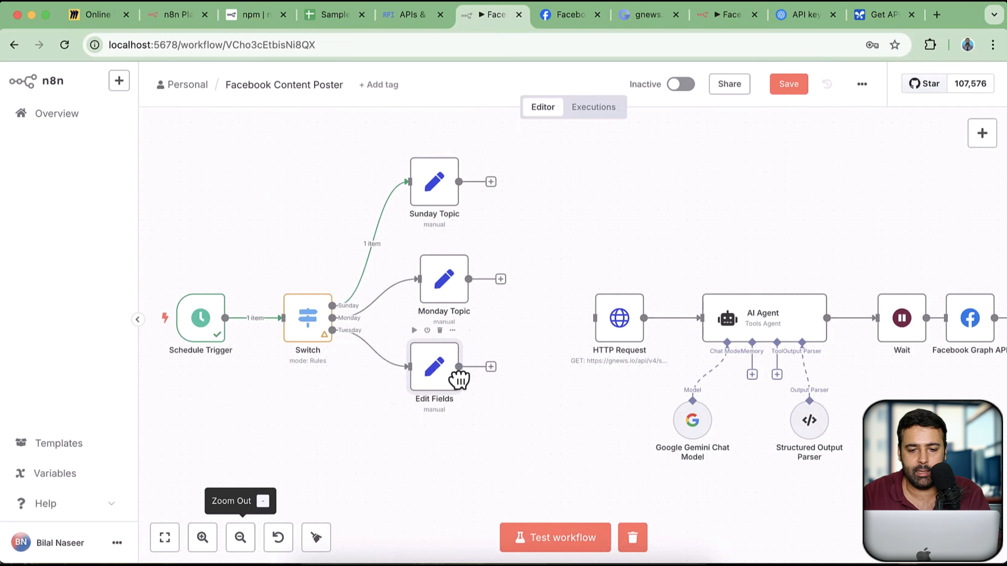
Step: Rearrange the three weekday Set nodes into a vertical column beside the Switch, with Sunday first, Monday second and Tuesday last
{"action": "left_click_drag", "start_coordinate": [443, 201], "coordinate": [443, 171]}
{"action": "left_click_drag", "start_coordinate": [456, 300], "coordinate": [452, 265]}
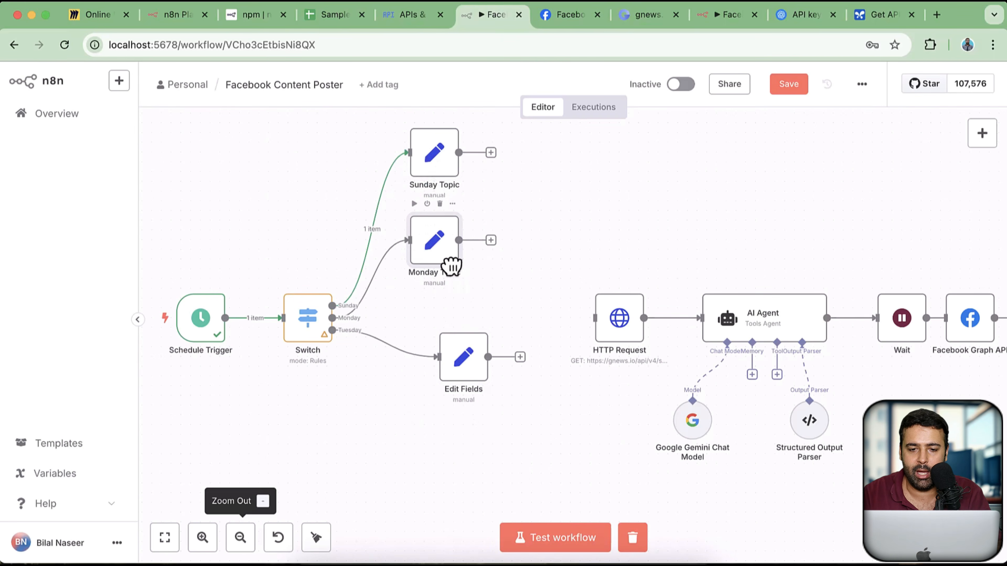
{"action": "left_click_drag", "start_coordinate": [475, 358], "coordinate": [453, 345]}
Step: Rename the Tuesday branch's Edit Fields node as Tuesday Topic
{"action": "right_click", "coordinate": [450, 349]}
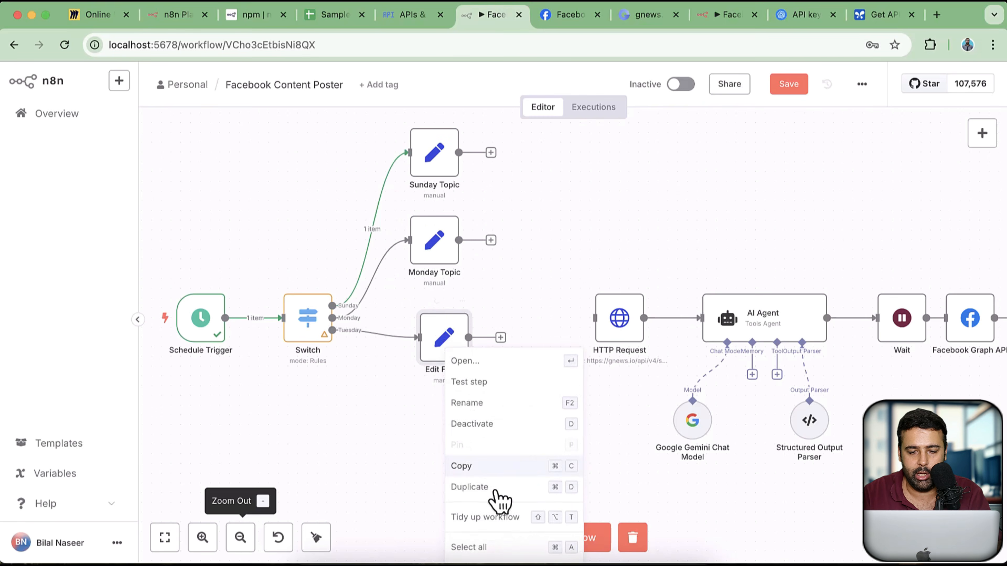
{"action": "left_click", "coordinate": [492, 411]}
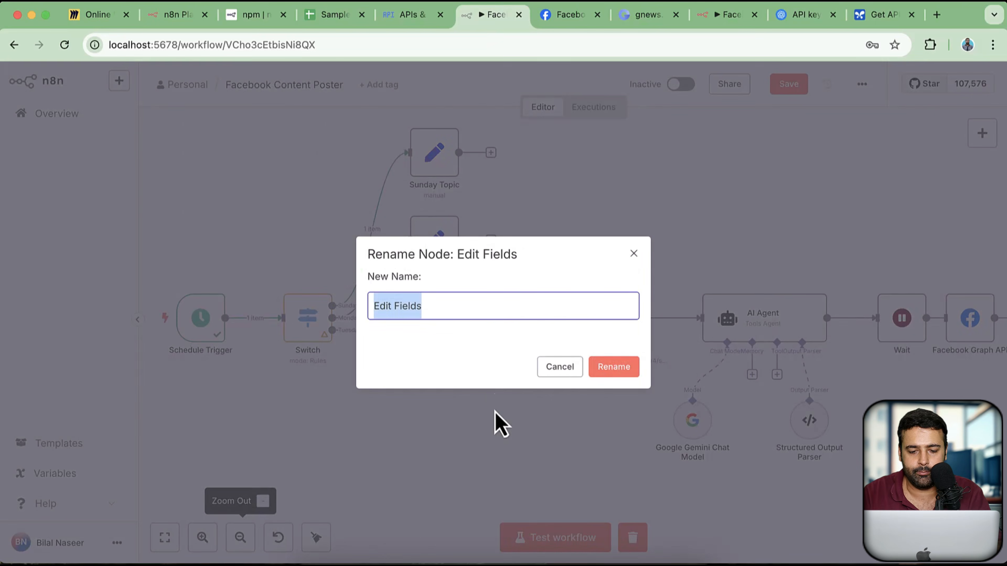
{"action": "type", "text": "Tuesday Topic"}
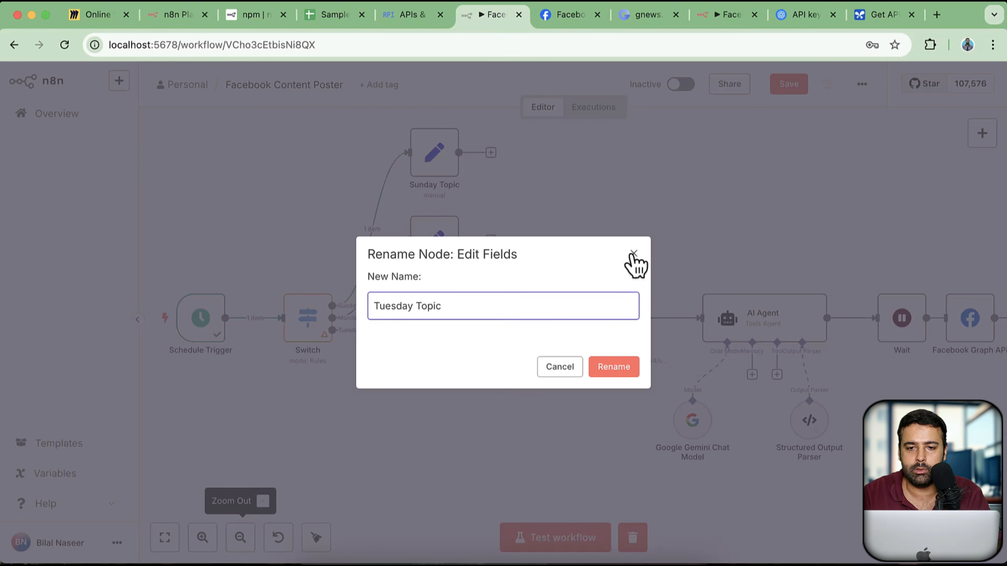
{"action": "left_click", "coordinate": [633, 254]}
Step: Switch to the Facebook Content Poster - Educated Pakistan workflow and examine how its weekday branches connect to HTTP Request
{"action": "left_click", "coordinate": [719, 16]}
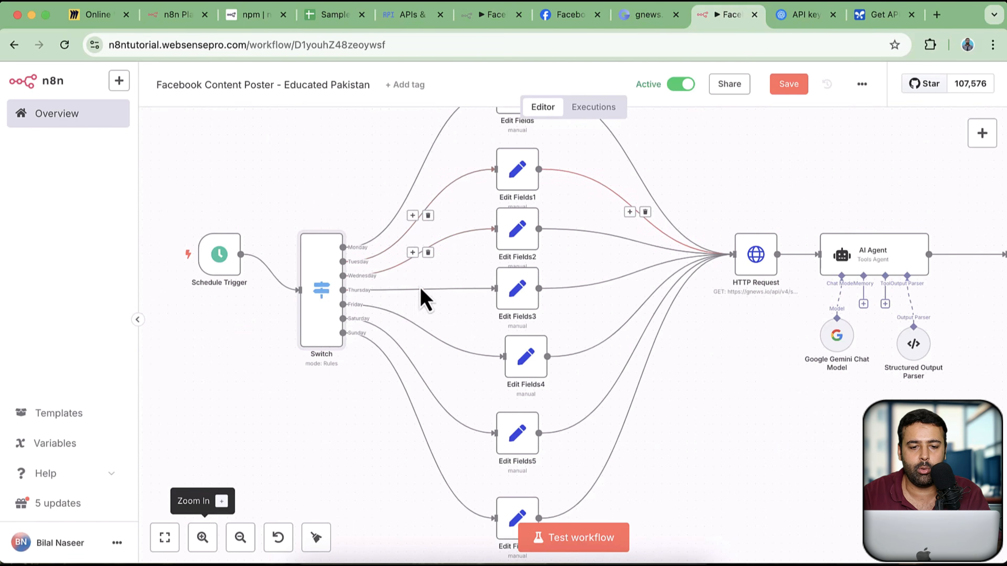
{"action": "left_click_drag", "start_coordinate": [681, 467], "coordinate": [557, 484]}
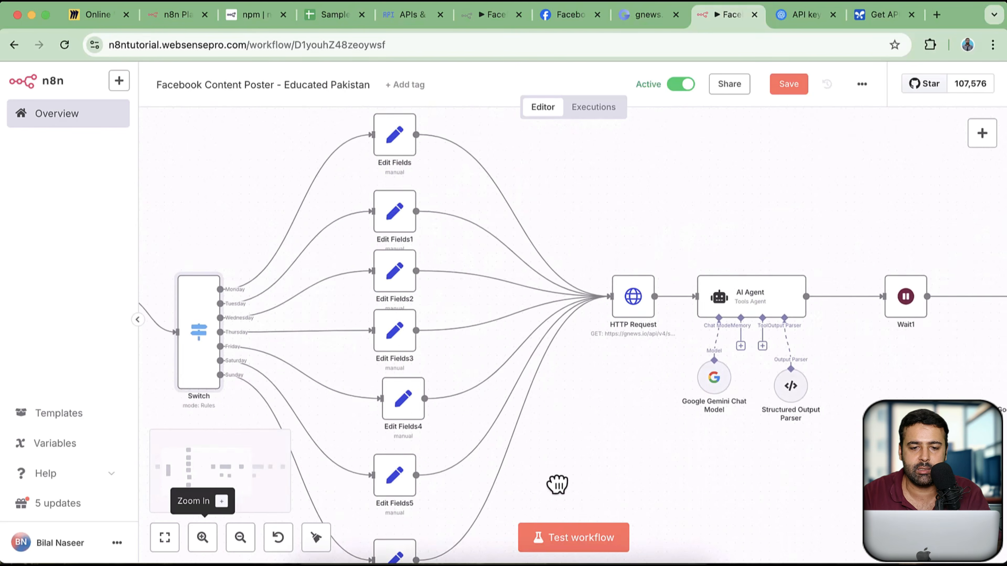
{"action": "scroll", "coordinate": [557, 484], "scroll_direction": "down", "scroll_amount": 2}
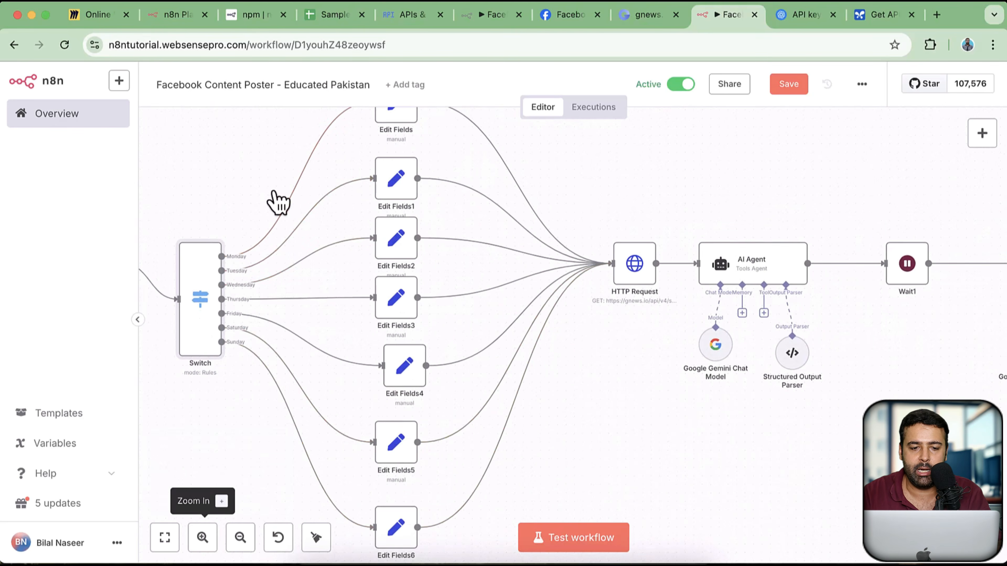
{"action": "scroll", "coordinate": [603, 387], "scroll_direction": "up", "scroll_amount": 3}
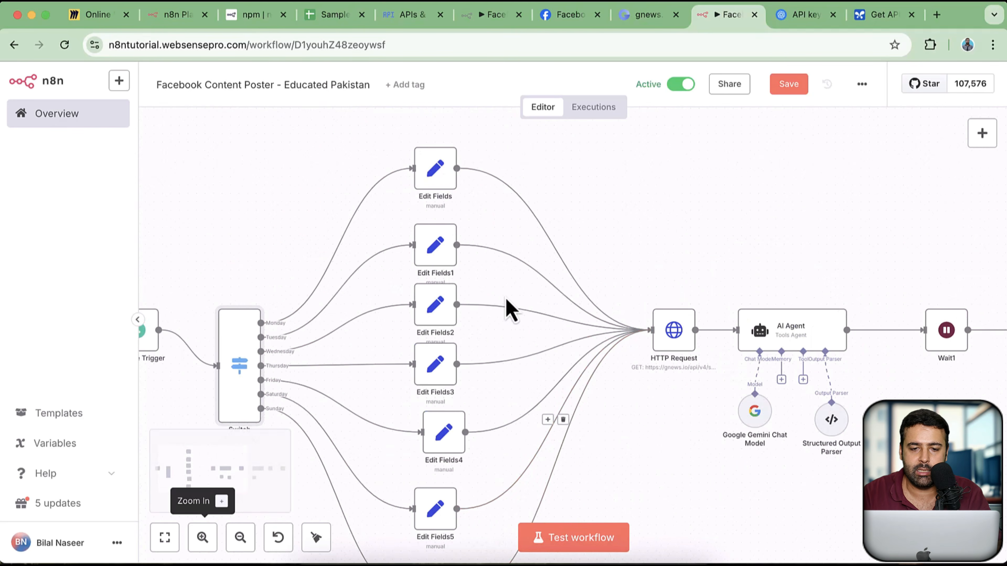
Step: Examine the field name and value set in the Monday branch's Edit Fields node, then return to the canvas
{"action": "double_click", "coordinate": [450, 176]}
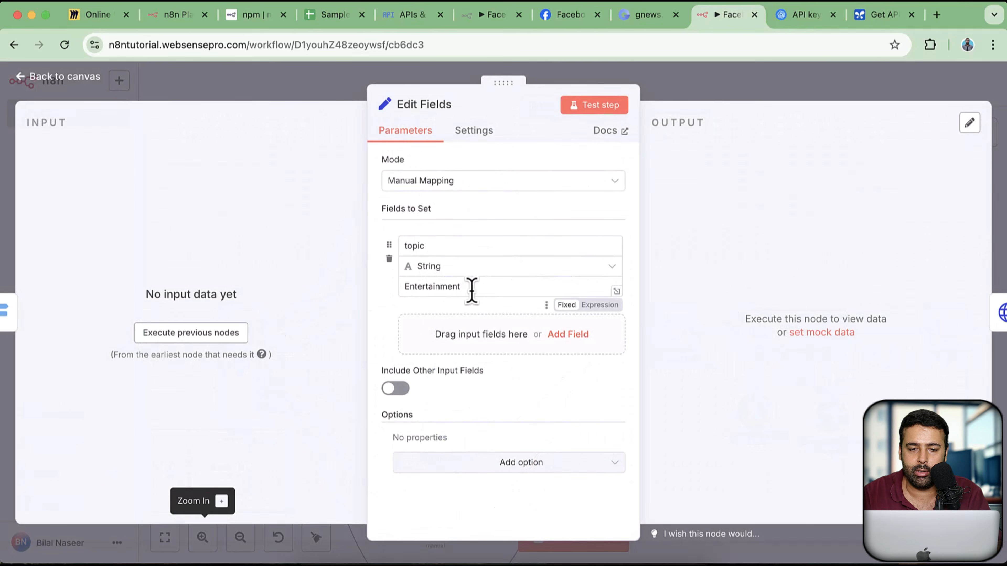
{"action": "left_click_drag", "start_coordinate": [471, 291], "coordinate": [396, 293]}
{"action": "left_click_drag", "start_coordinate": [423, 245], "coordinate": [396, 252]}
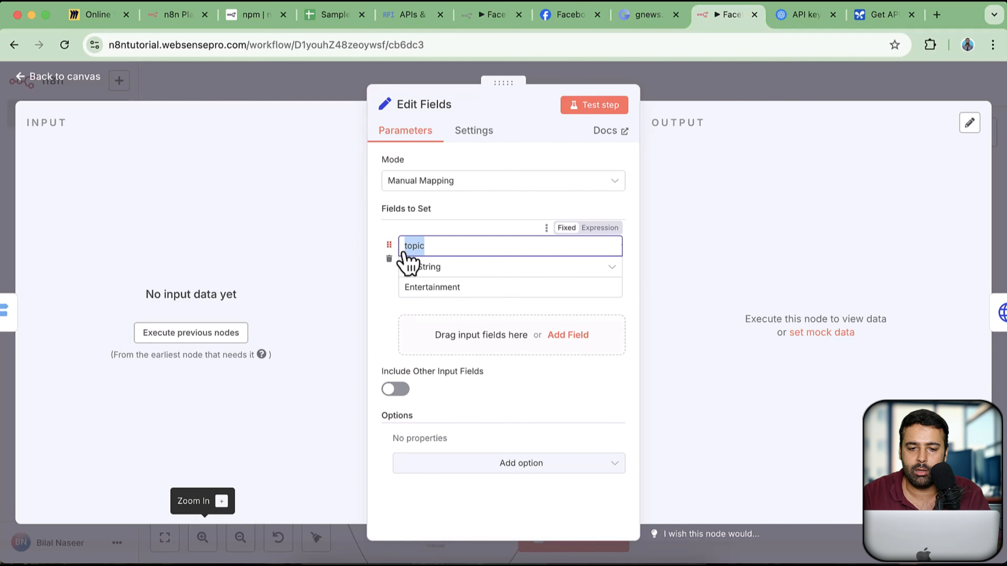
{"action": "left_click_drag", "start_coordinate": [470, 291], "coordinate": [393, 291]}
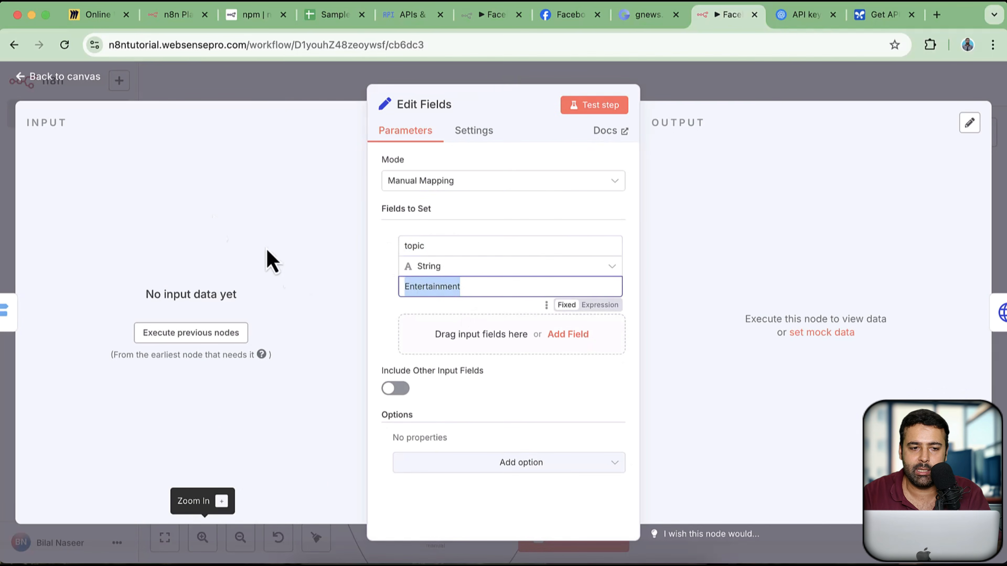
{"action": "left_click", "coordinate": [89, 88]}
Step: Open the reference workflow's HTTP Request node and examine the expression used for its q query parameter
{"action": "double_click", "coordinate": [672, 335]}
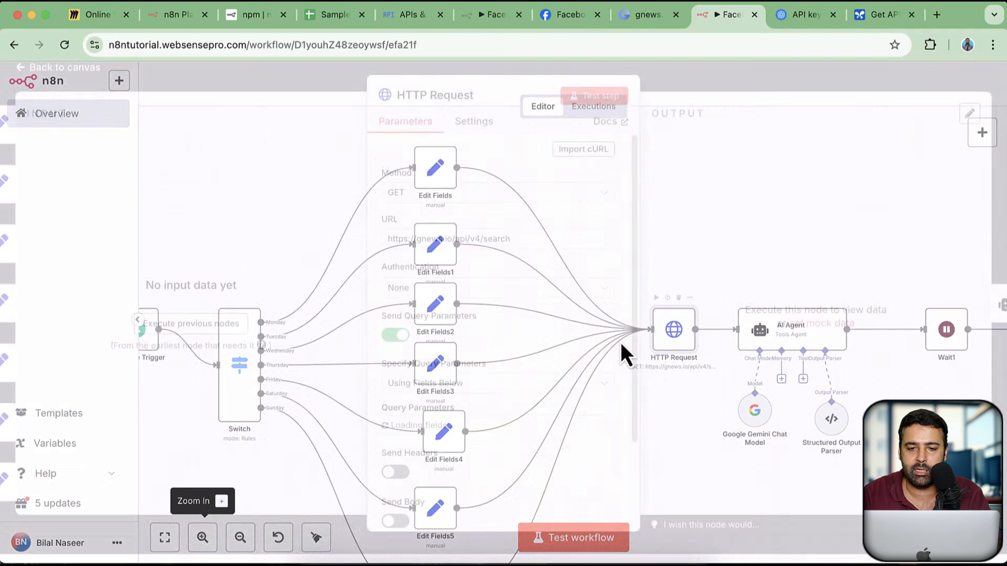
{"action": "scroll", "coordinate": [499, 301], "scroll_direction": "down", "scroll_amount": 3}
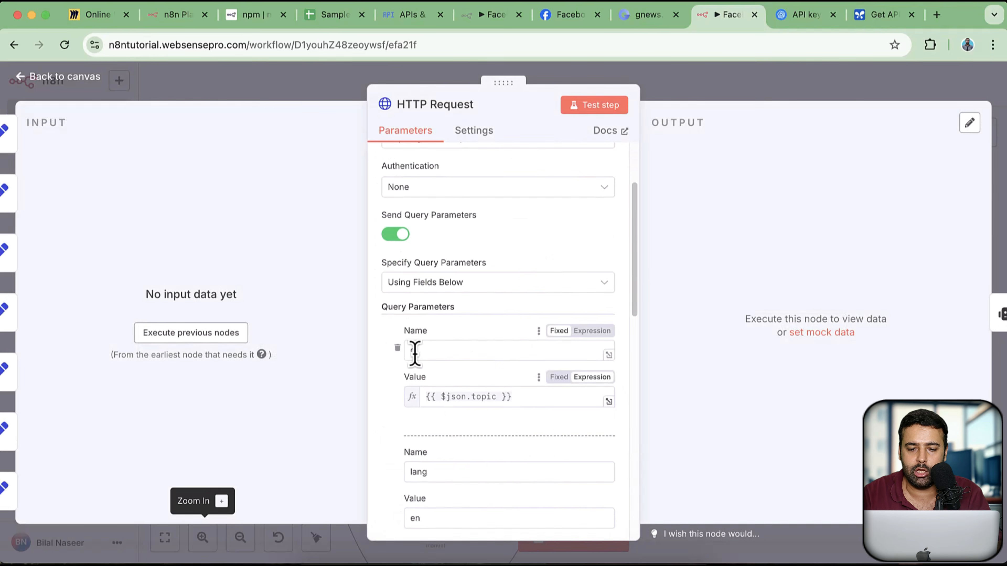
{"action": "left_click_drag", "start_coordinate": [531, 397], "coordinate": [415, 397]}
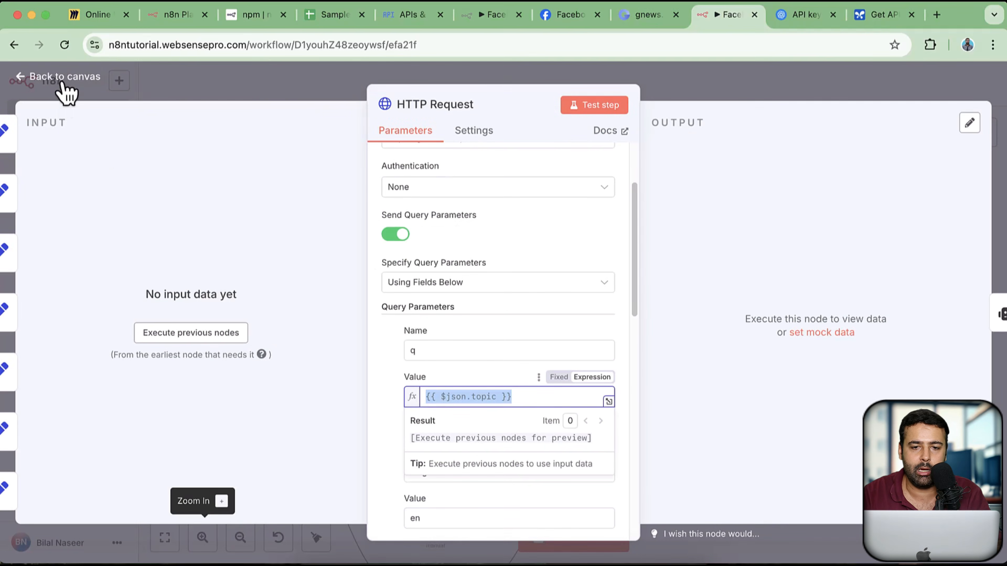
Step: Return to the local Facebook Content Poster workflow and set a field named topic with value Entertainment in the Sunday Topic node
{"action": "left_click", "coordinate": [63, 81]}
{"action": "left_click", "coordinate": [485, 18]}
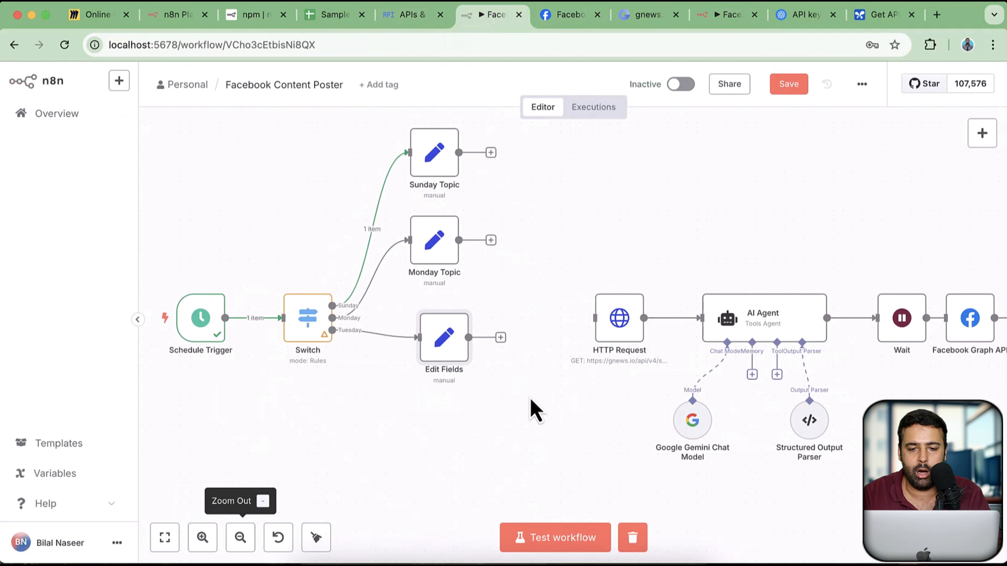
{"action": "left_click_drag", "start_coordinate": [531, 411], "coordinate": [554, 393]}
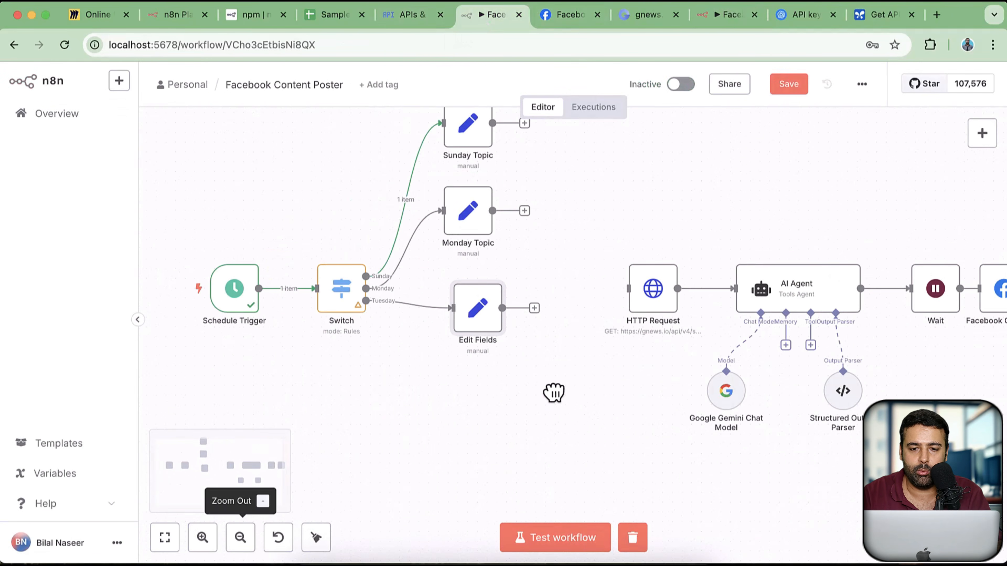
{"action": "left_click_drag", "start_coordinate": [571, 212], "coordinate": [590, 235]}
{"action": "double_click", "coordinate": [498, 150]}
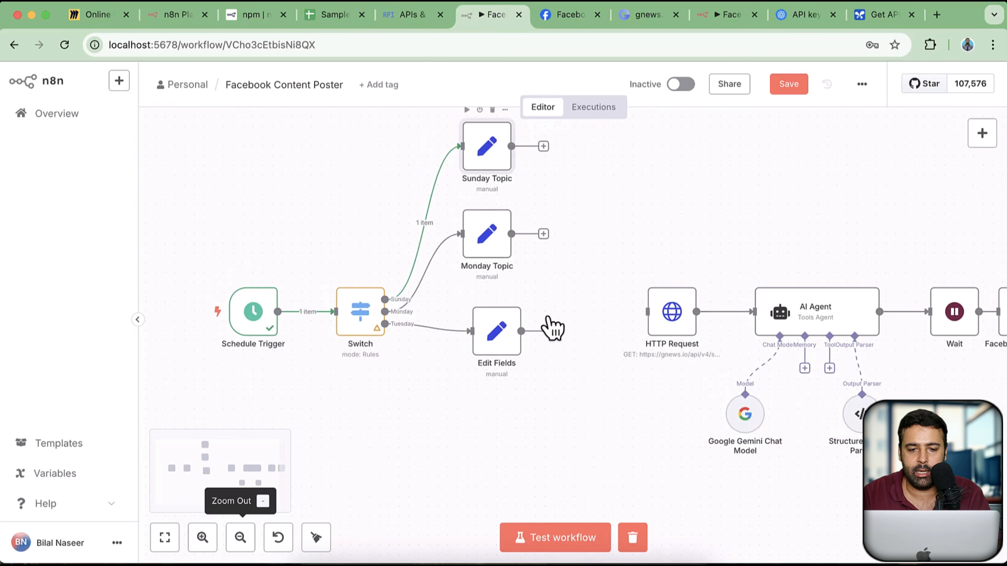
{"action": "left_click", "coordinate": [494, 308]}
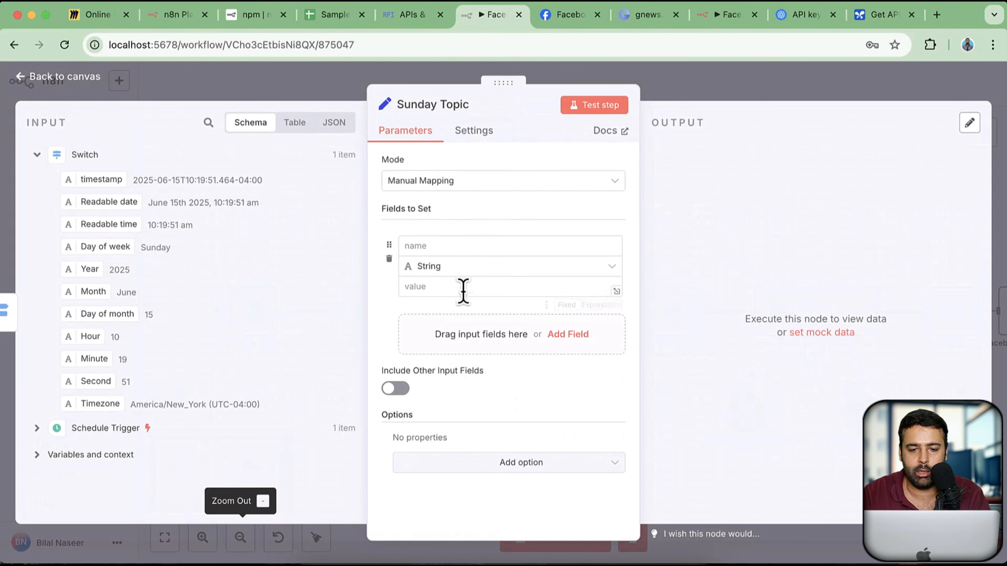
{"action": "left_click", "coordinate": [459, 246]}
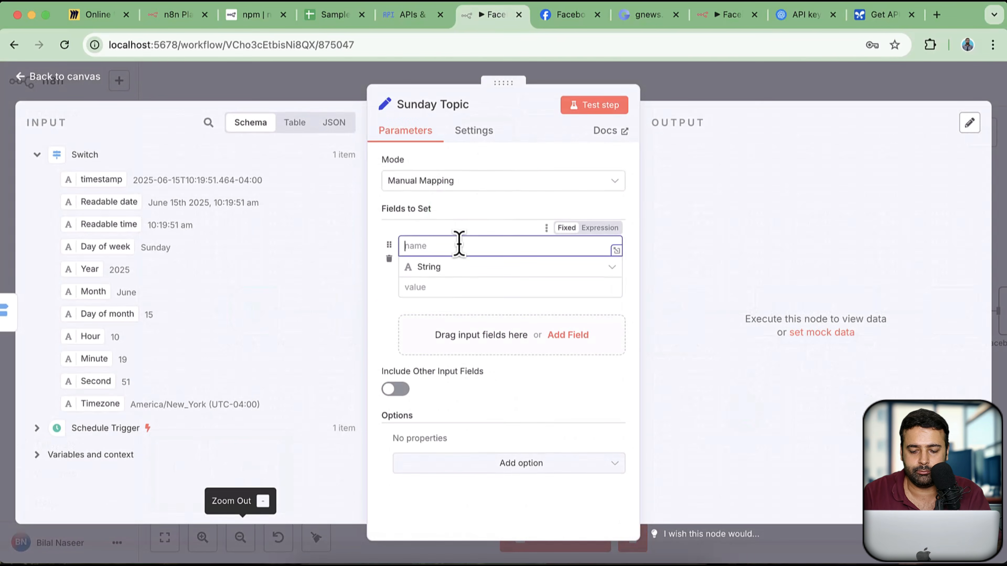
{"action": "left_click", "coordinate": [457, 290]}
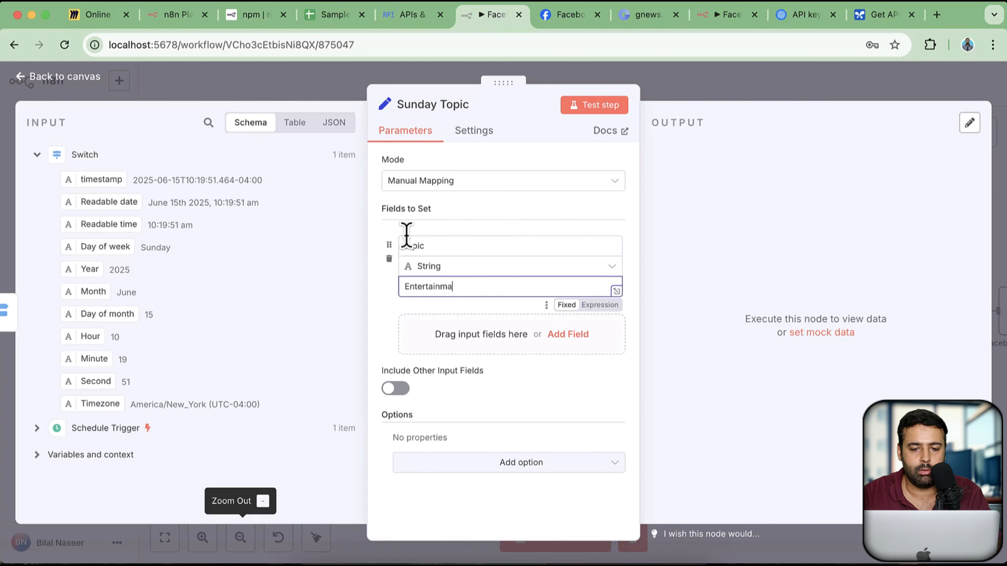
{"action": "left_click", "coordinate": [72, 78]}
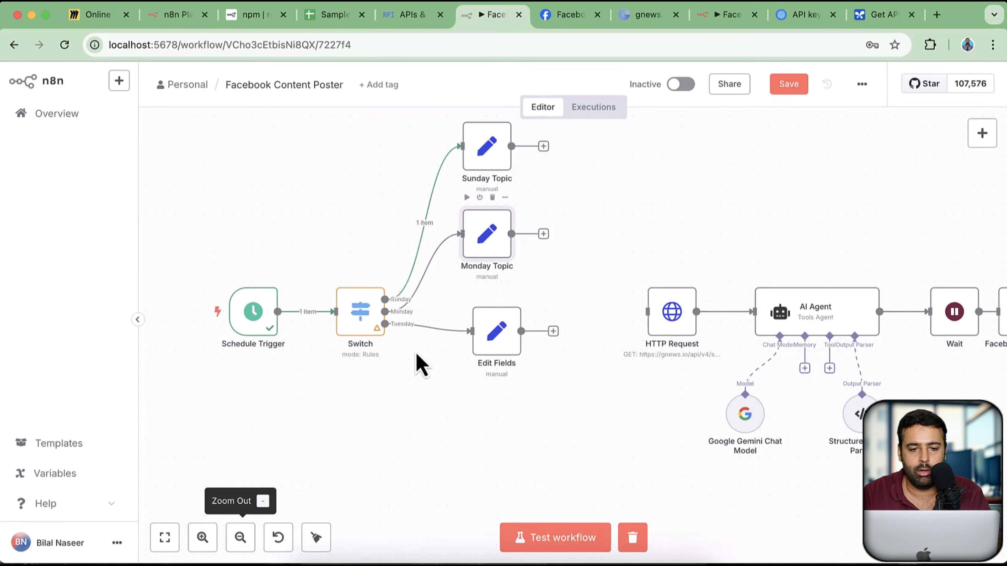
Step: In the Monday Topic node, rename the field as topic and set its value to Politics
{"action": "double_click", "coordinate": [487, 238]}
{"action": "double_click", "coordinate": [443, 248]}
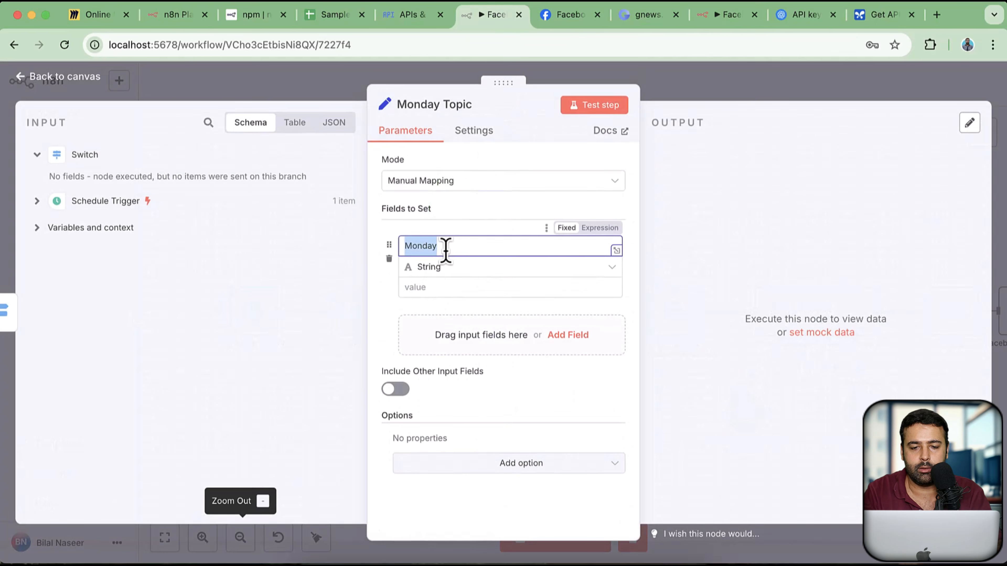
{"action": "type", "text": "topic"}
{"action": "left_click", "coordinate": [447, 287]}
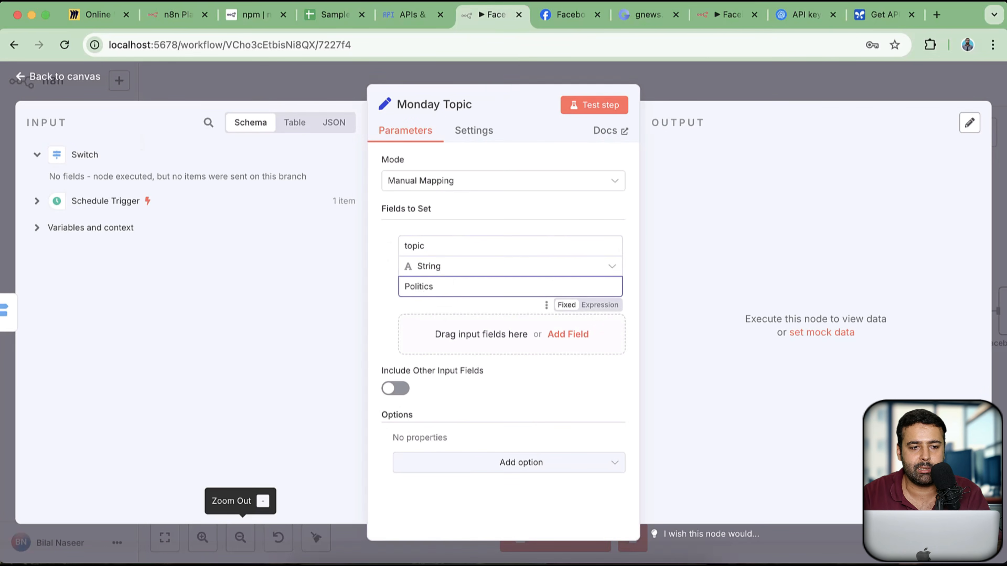
{"action": "left_click", "coordinate": [31, 79]}
Step: Try to rename the Tuesday branch's Edit Fields node as Tuesday set, and add a topic field with the value AI Tech
{"action": "double_click", "coordinate": [509, 332]}
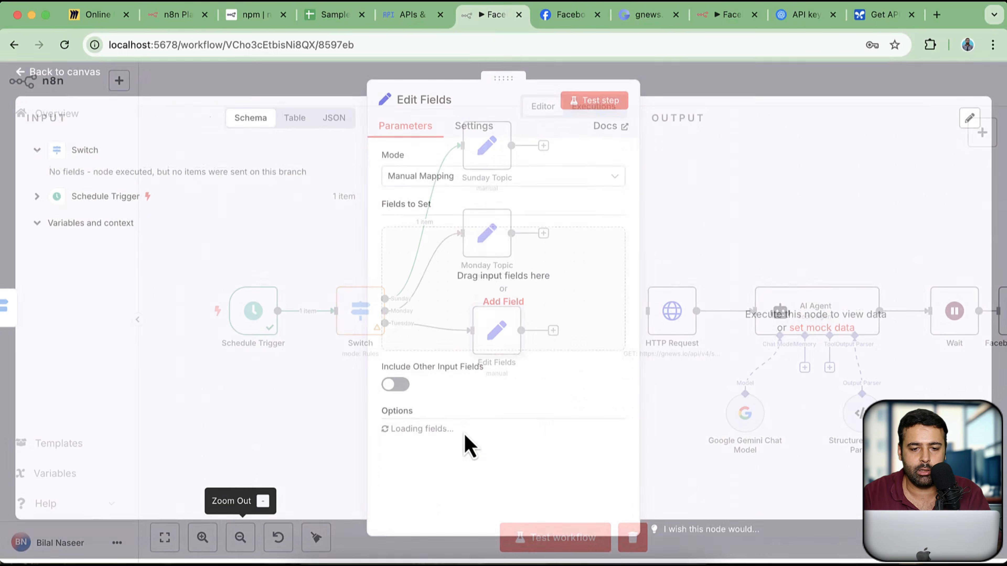
{"action": "left_click", "coordinate": [422, 105]}
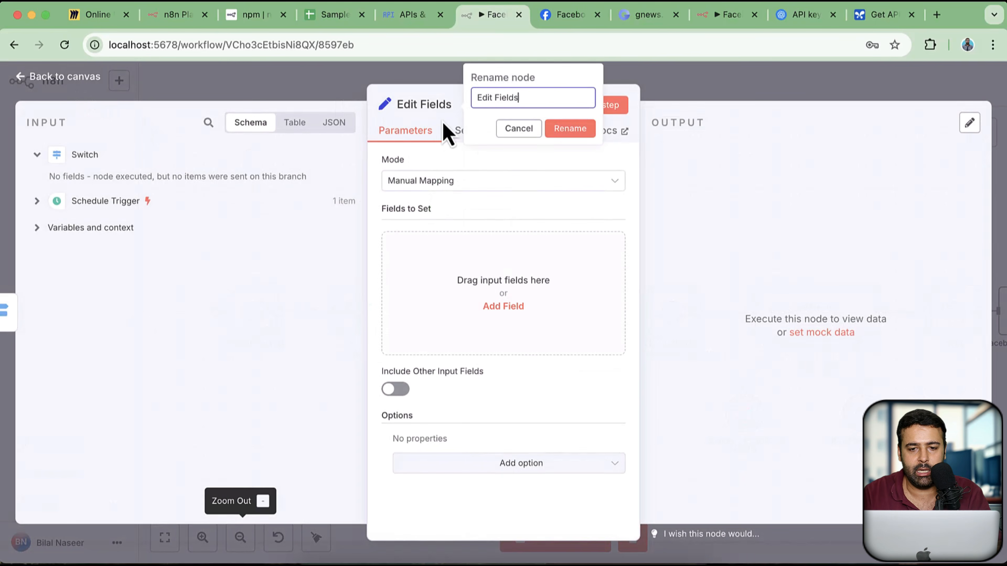
{"action": "left_click_drag", "start_coordinate": [540, 99], "coordinate": [468, 107]}
{"action": "type", "text": "Tuesday set"}
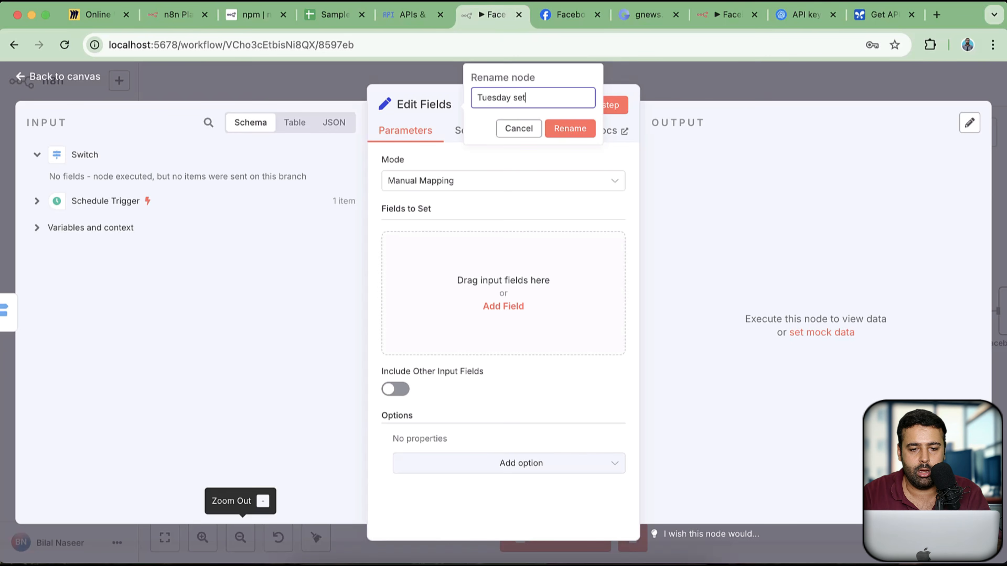
{"action": "left_click", "coordinate": [510, 307]}
{"action": "left_click", "coordinate": [457, 245]}
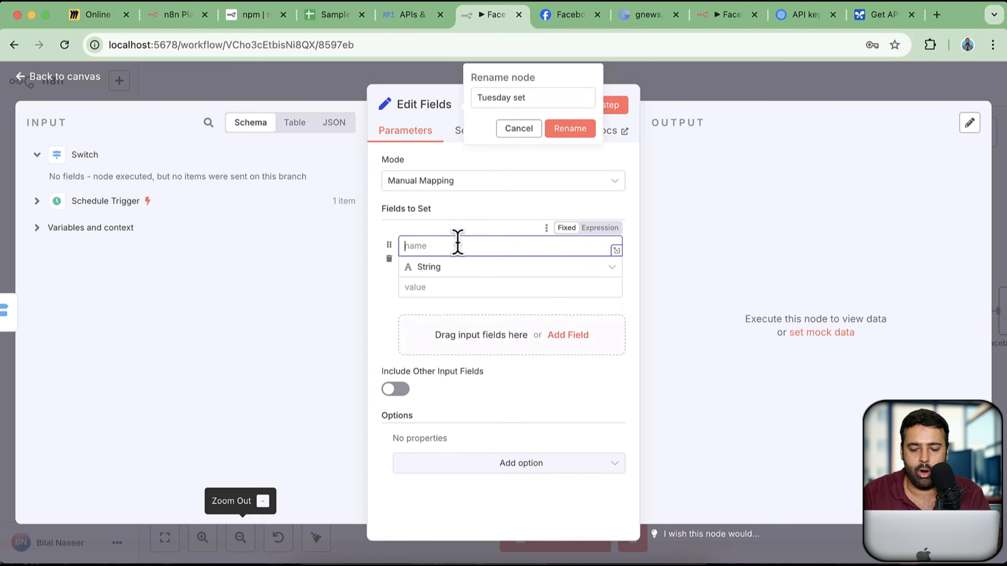
{"action": "left_click", "coordinate": [435, 288]}
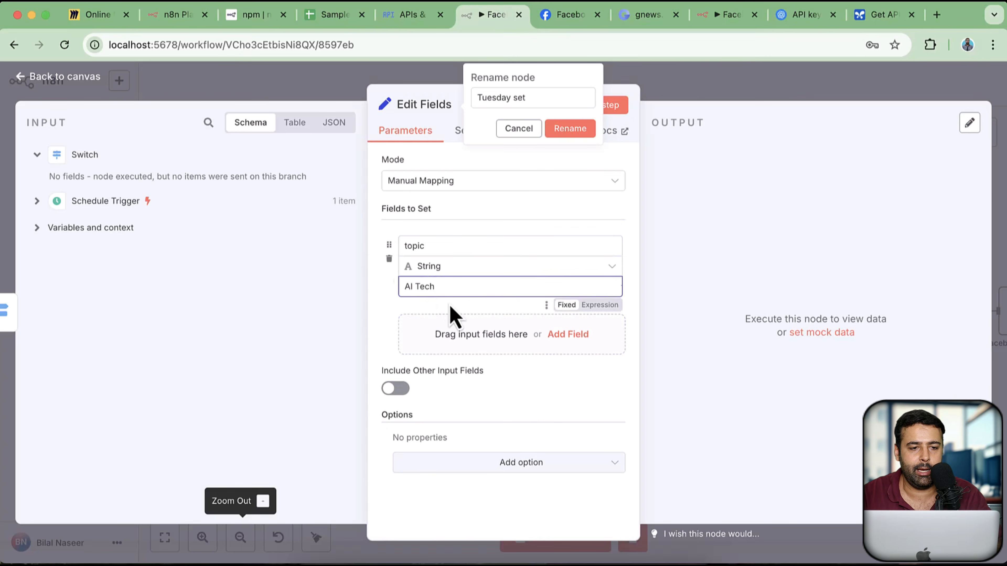
{"action": "left_click", "coordinate": [79, 90]}
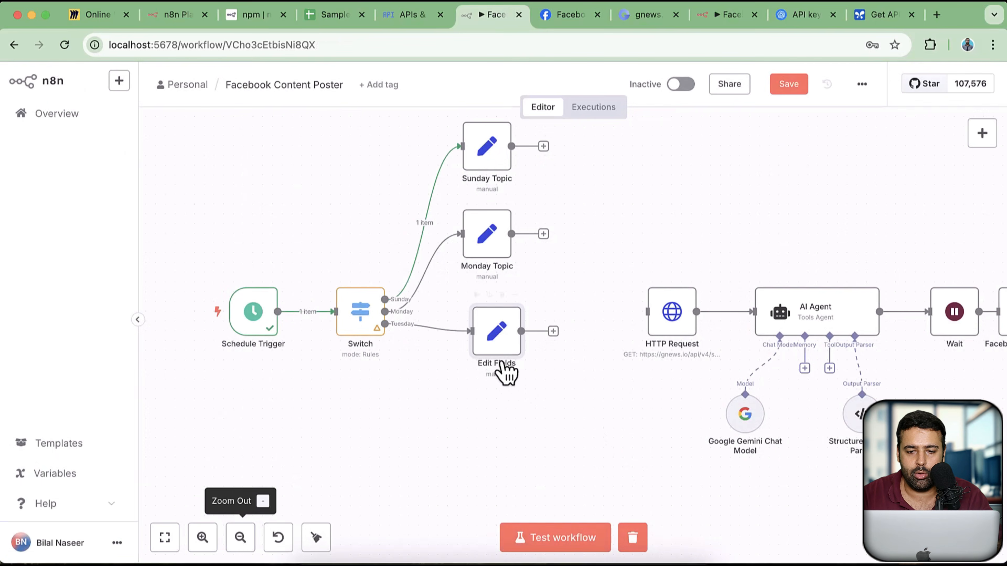
Step: Line up the Monday Topic and Edit Fields nodes evenly beneath the Sunday Topic node
{"action": "left_click_drag", "start_coordinate": [494, 344], "coordinate": [475, 354]}
{"action": "left_click_drag", "start_coordinate": [491, 249], "coordinate": [495, 258]}
{"action": "left_click_drag", "start_coordinate": [496, 333], "coordinate": [512, 344]}
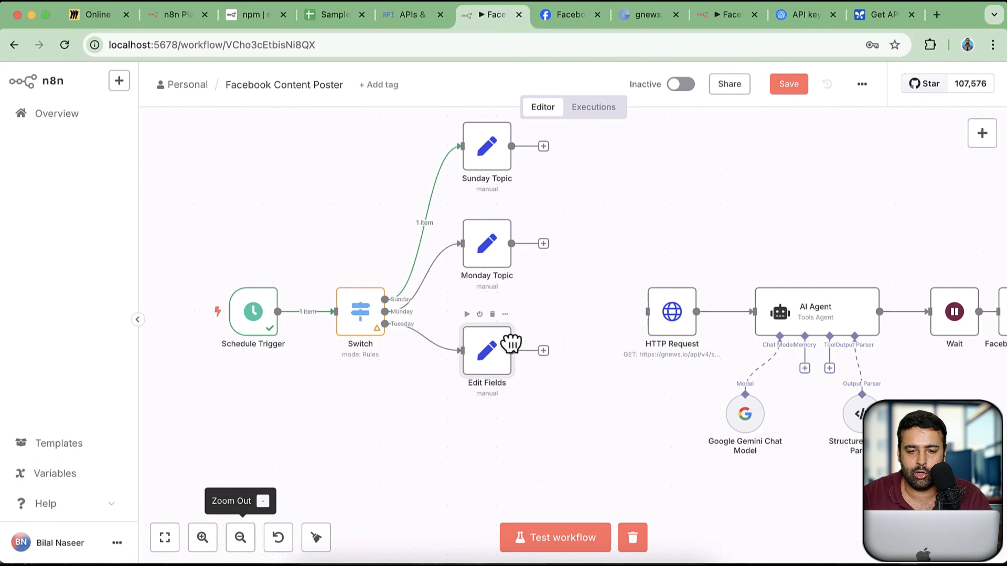
{"action": "left_click_drag", "start_coordinate": [496, 265], "coordinate": [495, 275]}
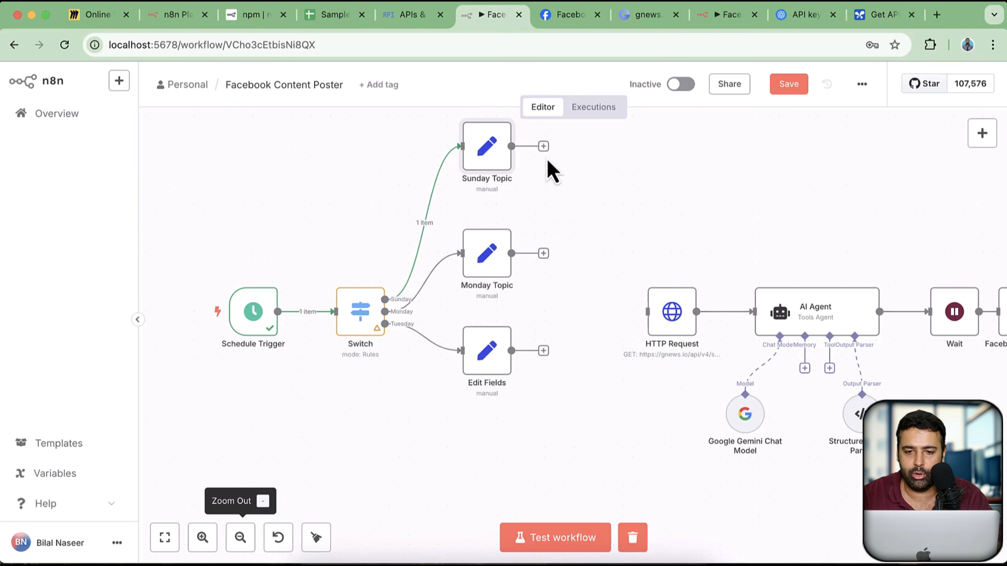
Step: Connect the Sunday Topic, Monday Topic and Edit Fields nodes to the HTTP Request node, and nudge the lower two slightly
{"action": "left_click_drag", "start_coordinate": [543, 146], "coordinate": [652, 312]}
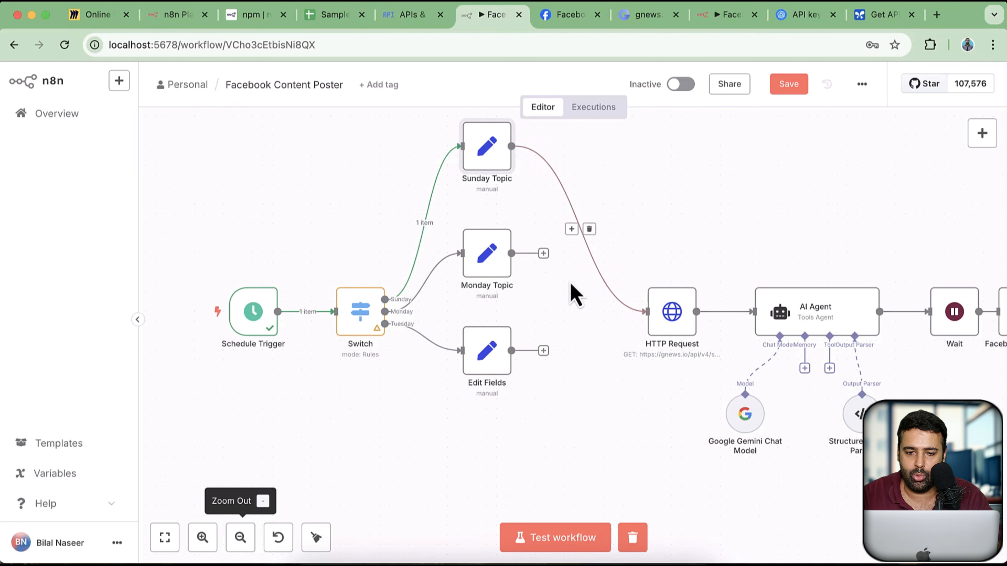
{"action": "left_click_drag", "start_coordinate": [543, 254], "coordinate": [637, 315]}
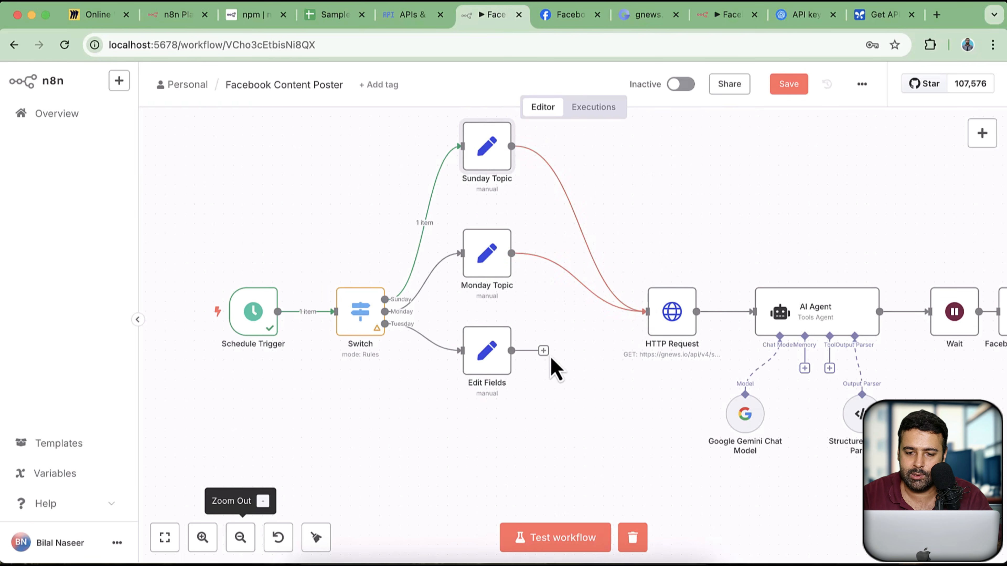
{"action": "left_click_drag", "start_coordinate": [544, 351], "coordinate": [651, 317]}
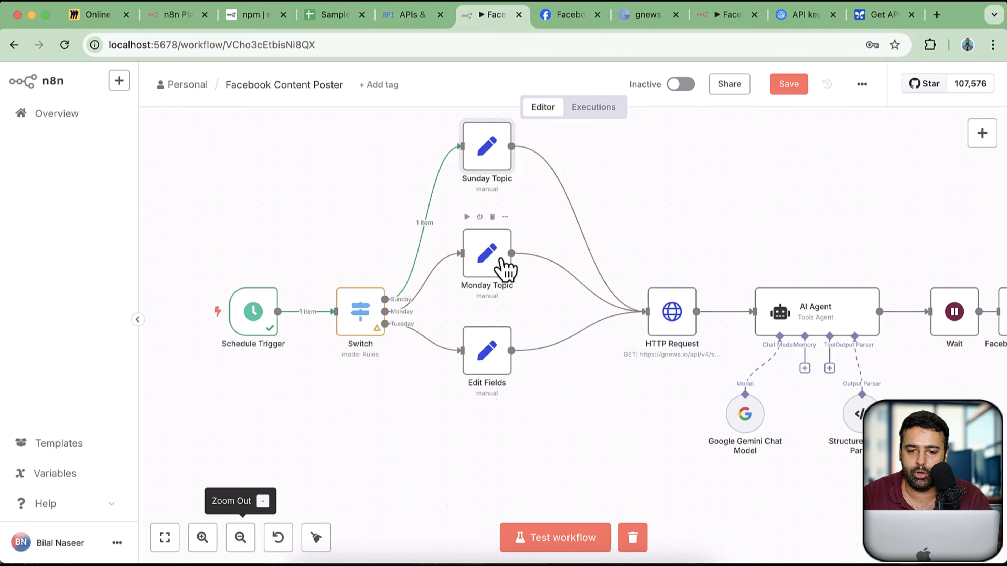
{"action": "mouse_move", "coordinate": [509, 258]}
{"action": "left_mouse_down"}
{"action": "mouse_move", "coordinate": [518, 248]}
{"action": "mouse_move", "coordinate": [519, 258]}
{"action": "left_mouse_up"}
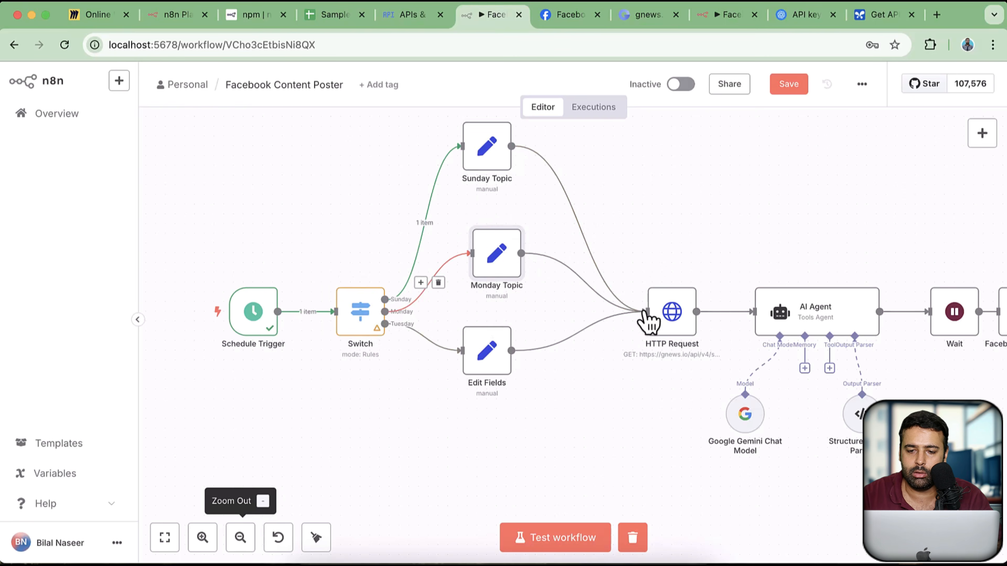
{"action": "mouse_move", "coordinate": [473, 372]}
{"action": "left_mouse_down"}
{"action": "mouse_move", "coordinate": [483, 338]}
{"action": "mouse_move", "coordinate": [493, 354]}
{"action": "mouse_move", "coordinate": [483, 383]}
{"action": "left_mouse_up"}
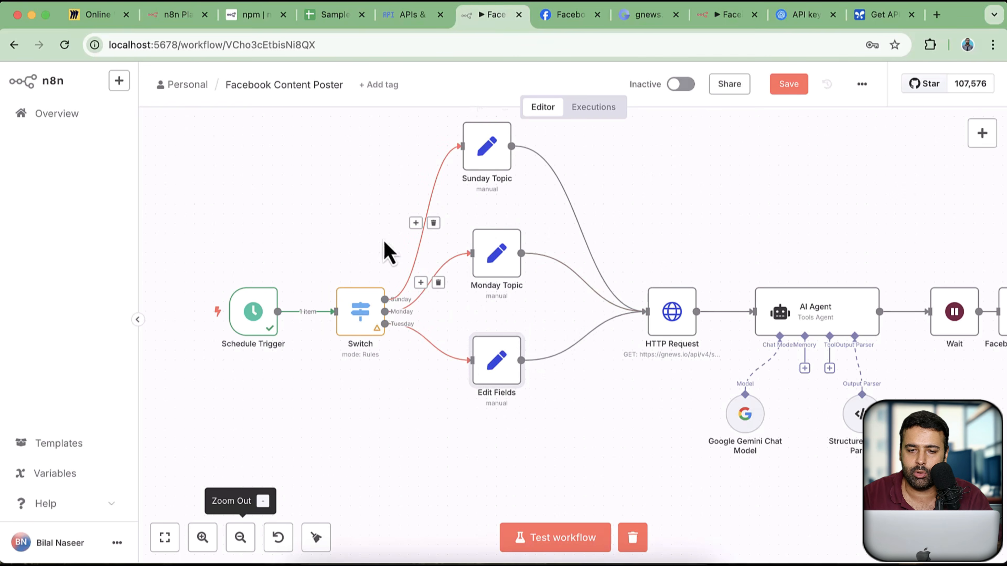
Step: In the HTTP Request node, clear the q query parameter's value and execute the previous nodes to load input data
{"action": "left_click_drag", "start_coordinate": [511, 459], "coordinate": [469, 458]}
{"action": "double_click", "coordinate": [644, 310]}
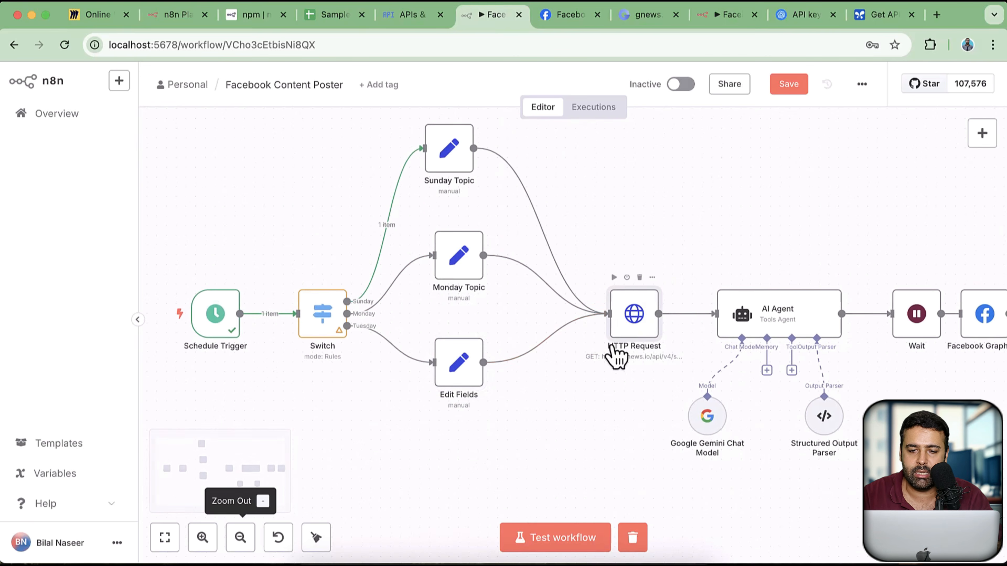
{"action": "scroll", "coordinate": [540, 275], "scroll_direction": "down", "scroll_amount": 5}
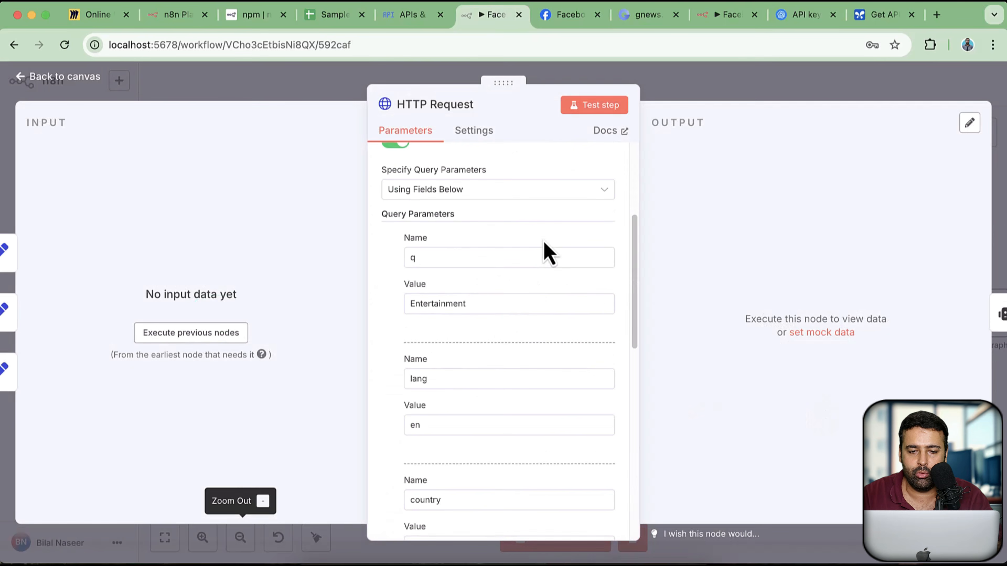
{"action": "left_click_drag", "start_coordinate": [503, 309], "coordinate": [369, 314]}
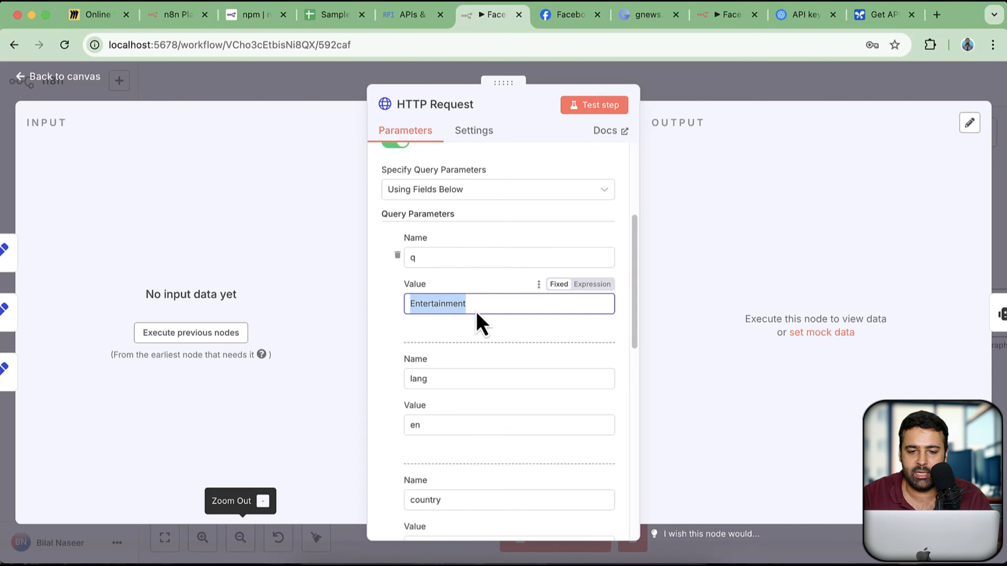
{"action": "key", "text": "BackSpace"}
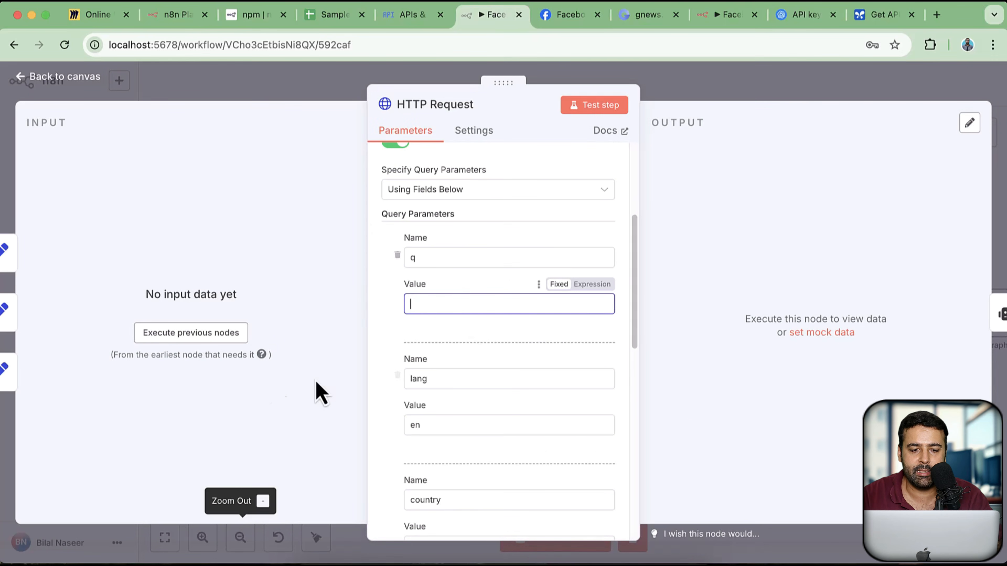
{"action": "left_click", "coordinate": [181, 342]}
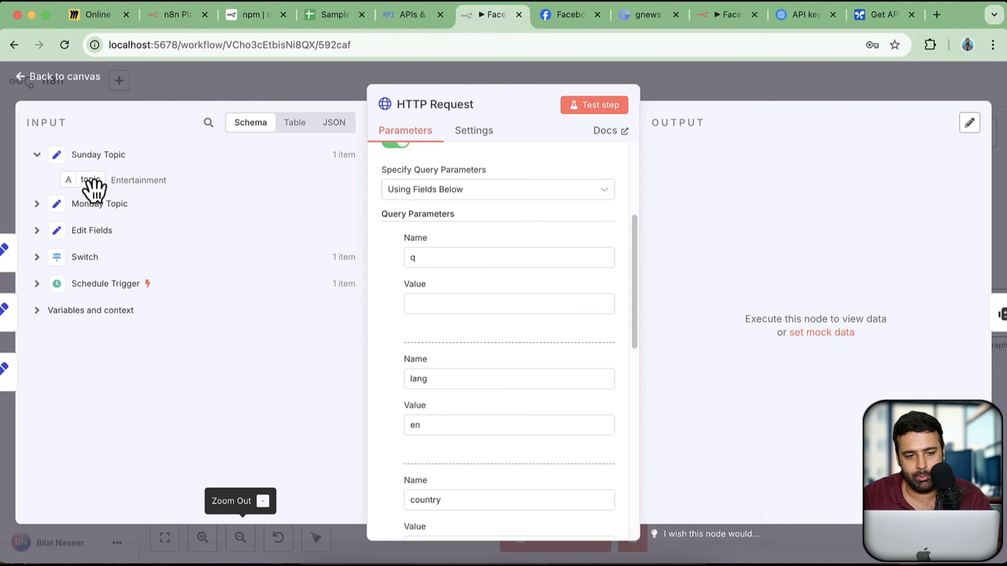
Step: Map the Sunday Topic node's topic field into the q value as {{ $json.topic }}, check its result preview, and return to the canvas
{"action": "left_click_drag", "start_coordinate": [90, 181], "coordinate": [453, 306]}
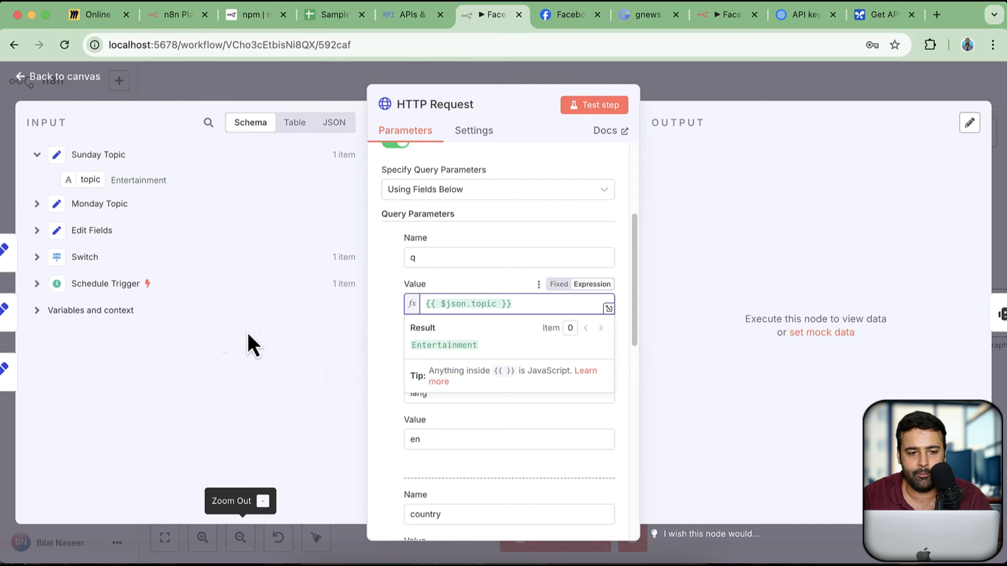
{"action": "left_click", "coordinate": [37, 205]}
{"action": "left_click", "coordinate": [36, 205]}
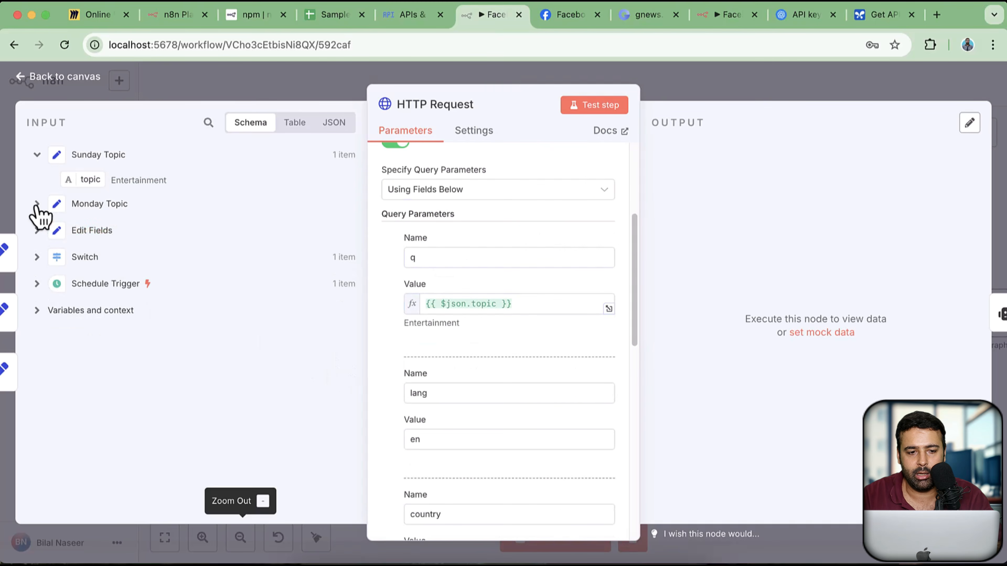
{"action": "left_click_drag", "start_coordinate": [545, 312], "coordinate": [411, 315]}
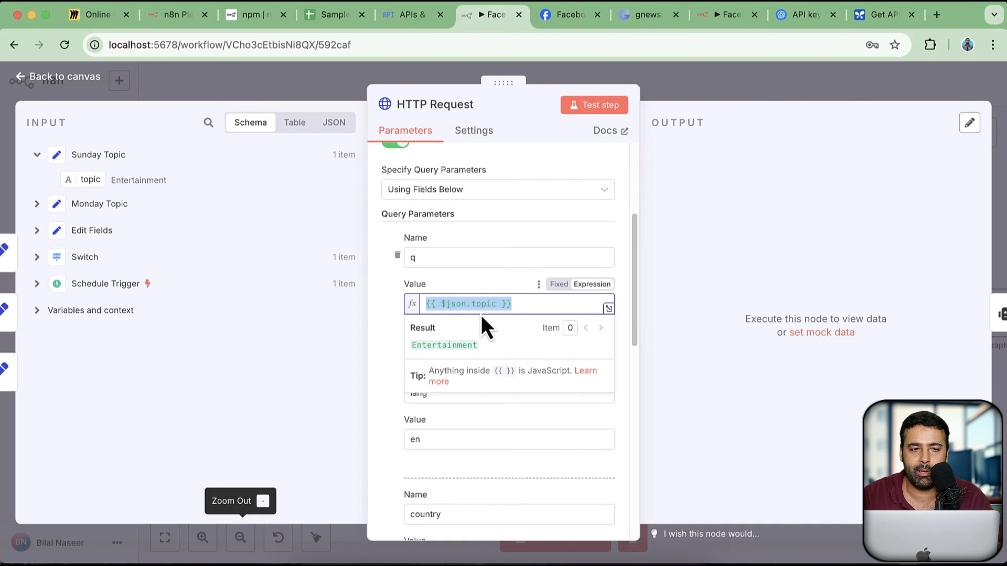
{"action": "left_click_drag", "start_coordinate": [488, 352], "coordinate": [416, 345]}
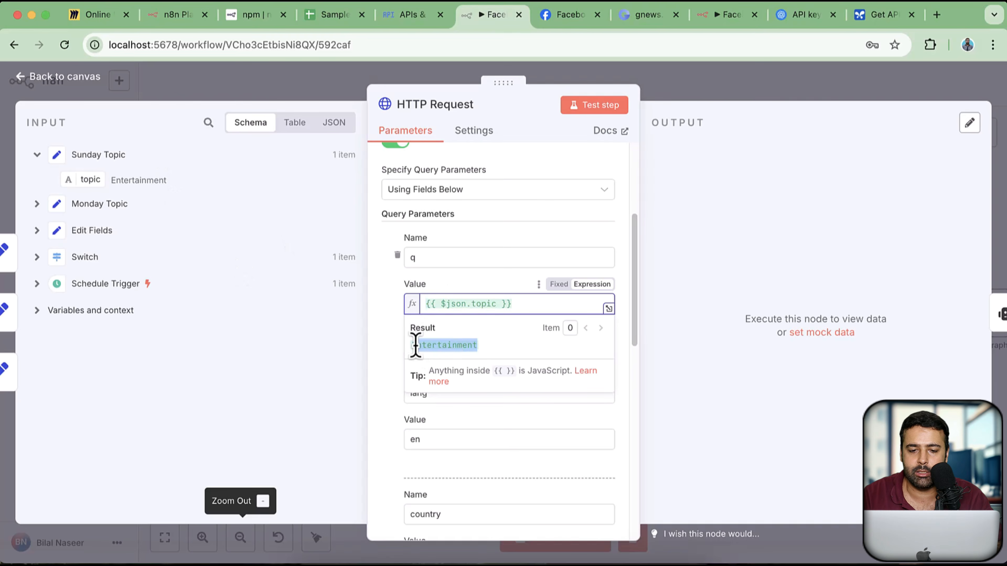
{"action": "left_click", "coordinate": [33, 78]}
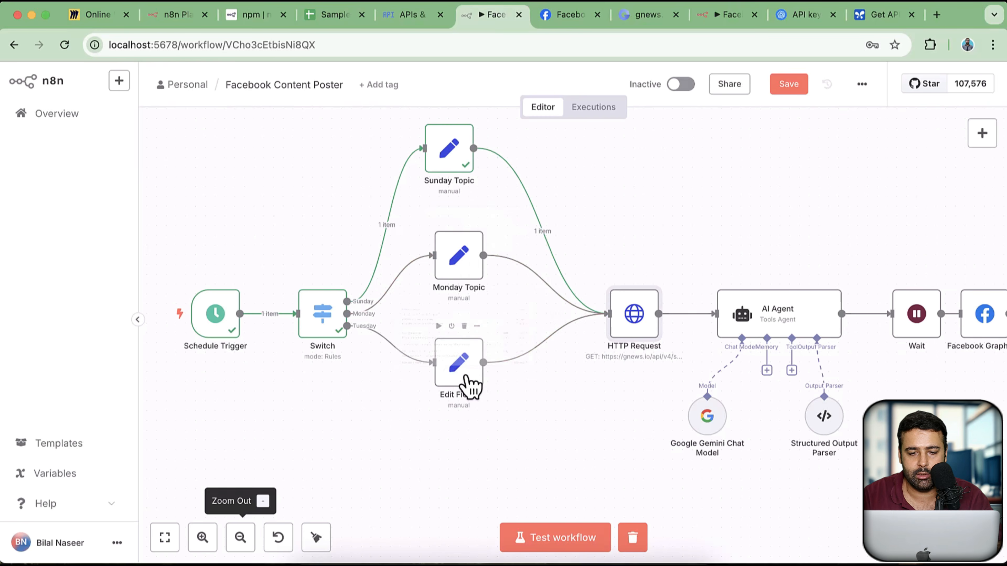
Step: Rename the Tuesday branch's Edit Fields node as Tuesday Set
{"action": "right_click", "coordinate": [470, 387]}
{"action": "left_click", "coordinate": [450, 156]}
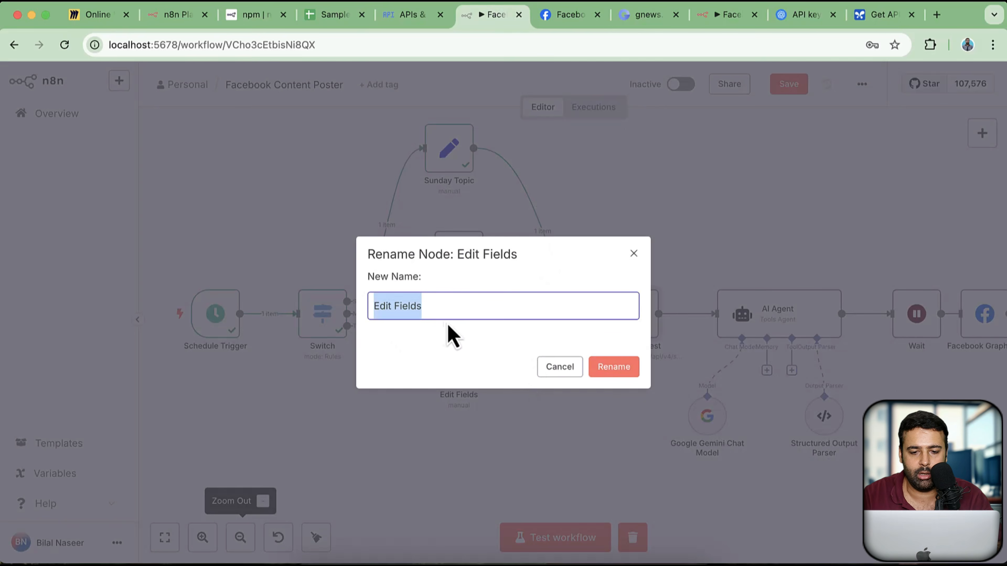
{"action": "type", "text": "Tuesday Set"}
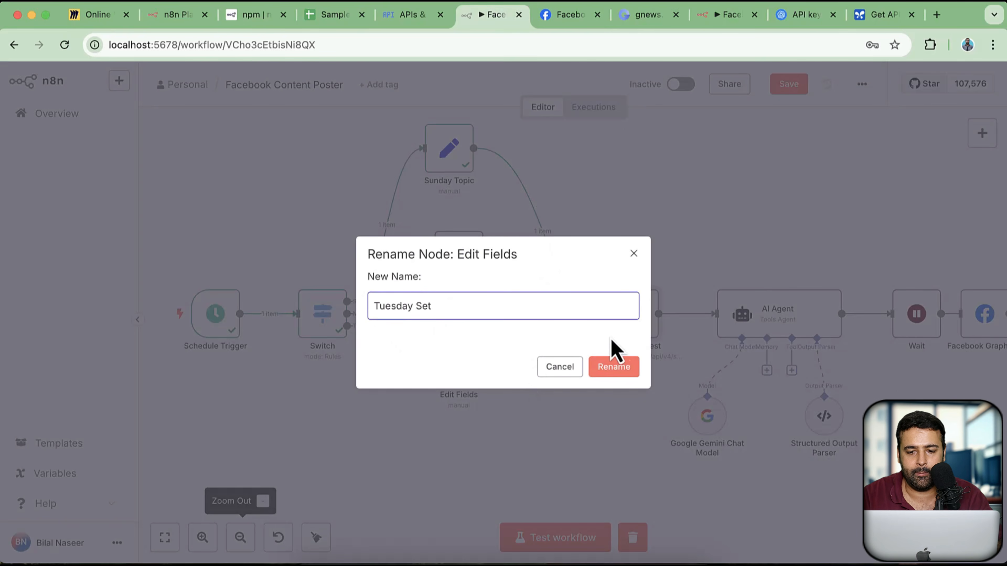
{"action": "left_click", "coordinate": [610, 369]}
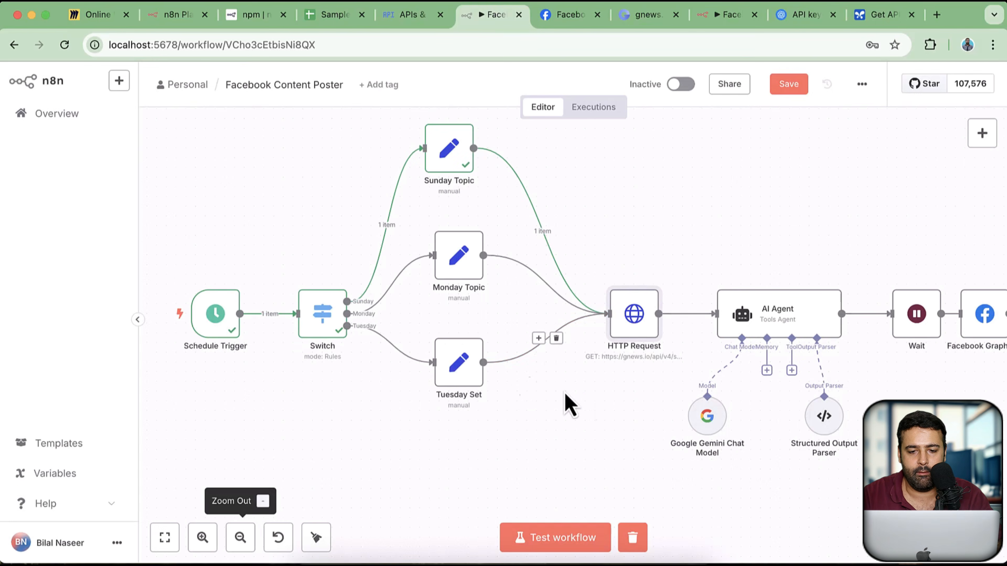
Step: Rename the Tuesday Set node as Tuesday Topic
{"action": "scroll", "coordinate": [550, 401], "scroll_direction": "right", "scroll_amount": 2}
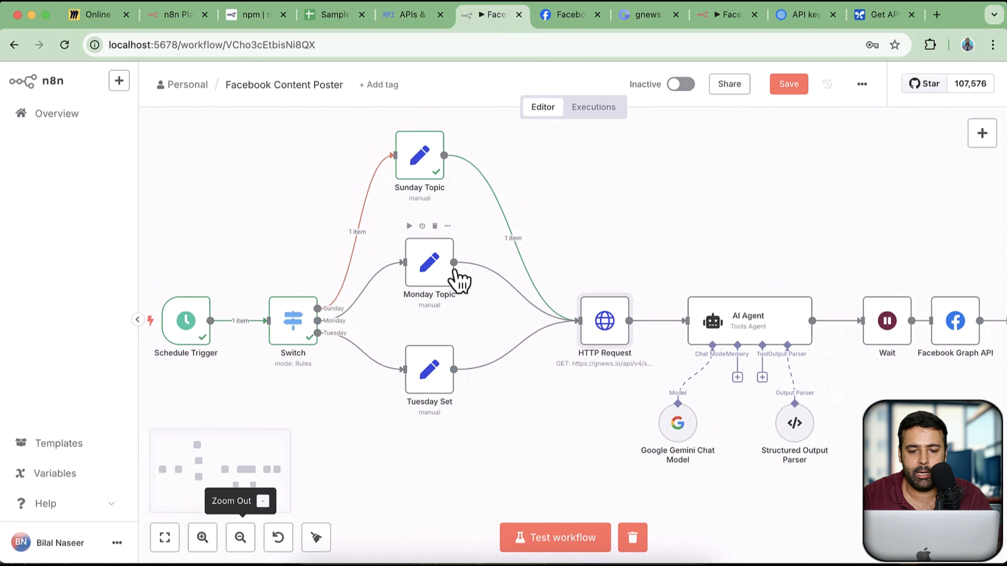
{"action": "right_click", "coordinate": [436, 381]}
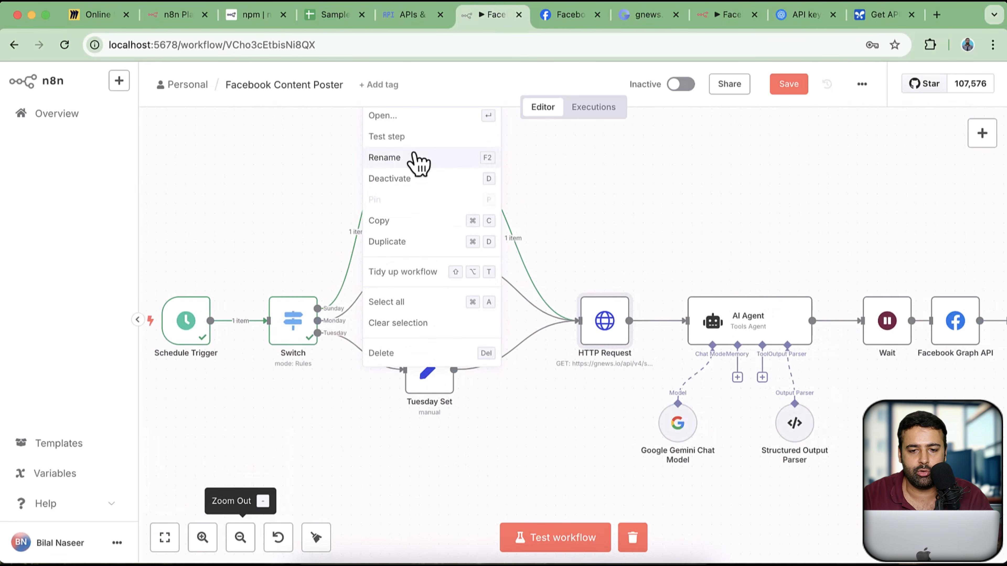
{"action": "left_click", "coordinate": [418, 158]}
{"action": "double_click", "coordinate": [423, 305]}
{"action": "type", "text": "Topic"}
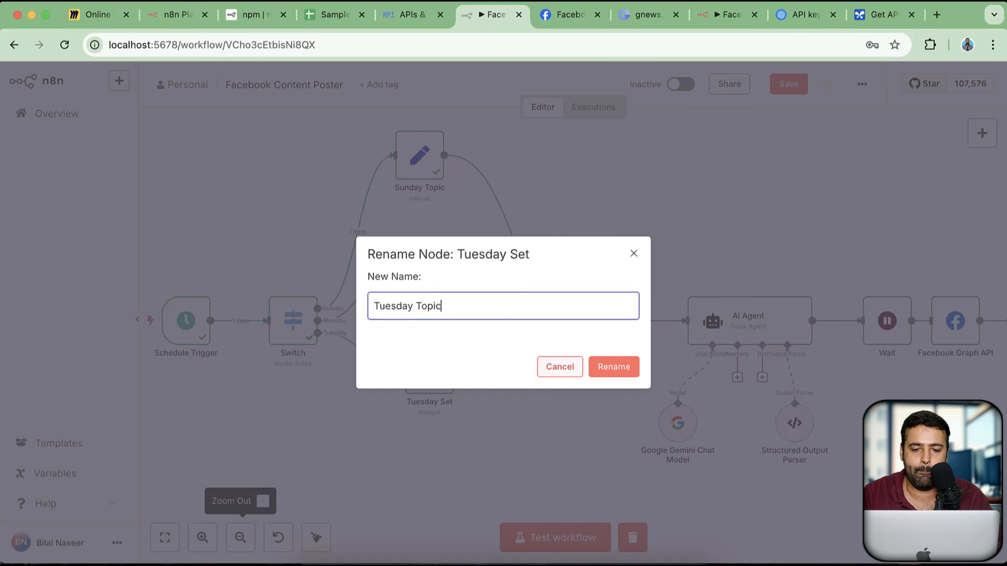
{"action": "left_click", "coordinate": [619, 370]}
Step: Review the whole workflow layout, from the Schedule Trigger through the three topic branches to the Facebook Graph API node
{"action": "left_click_drag", "start_coordinate": [602, 405], "coordinate": [576, 345]}
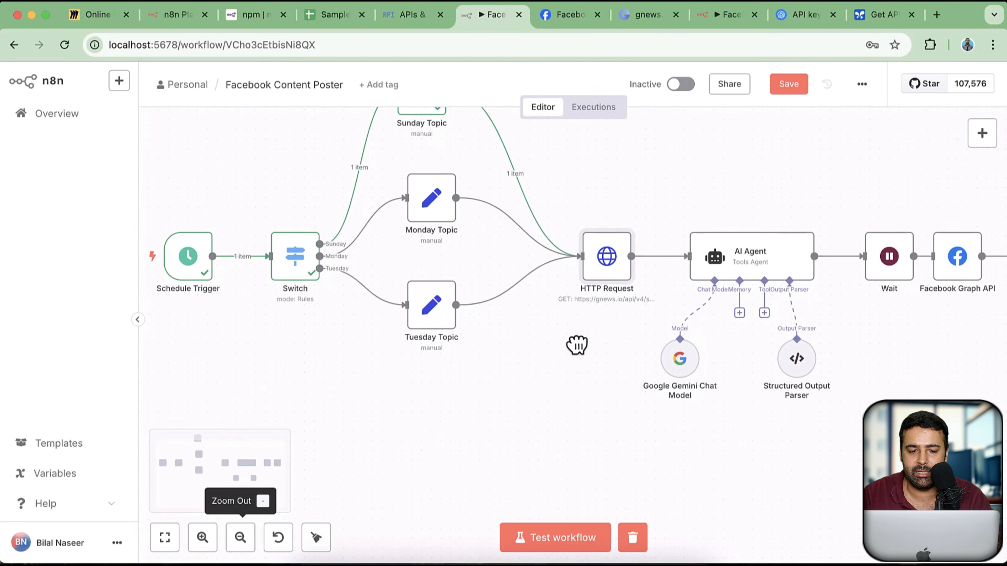
{"action": "left_click", "coordinate": [240, 537]}
{"action": "left_click", "coordinate": [240, 538]}
{"action": "scroll", "coordinate": [490, 443], "scroll_direction": "right", "scroll_amount": 3}
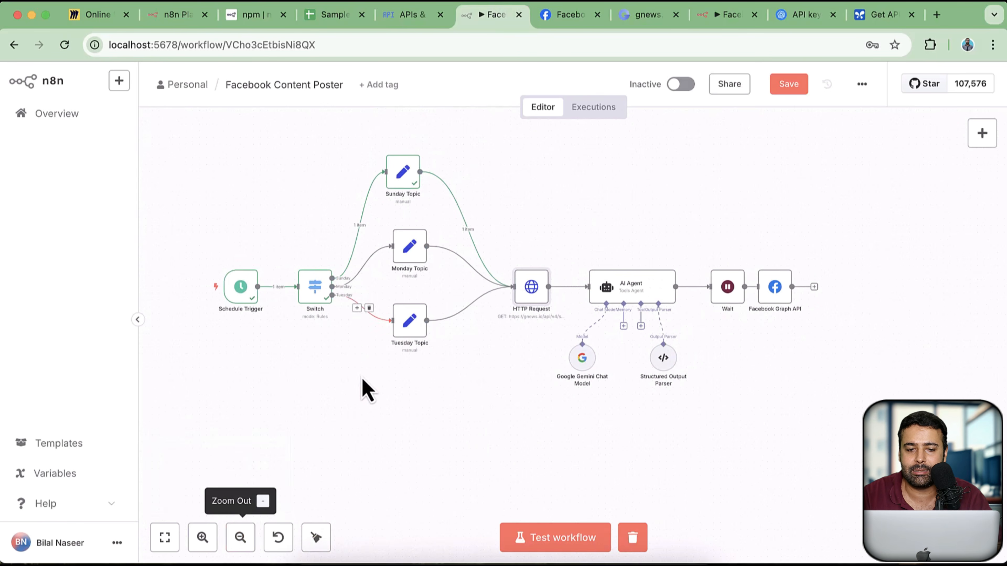
{"action": "mouse_move", "coordinate": [369, 305]}
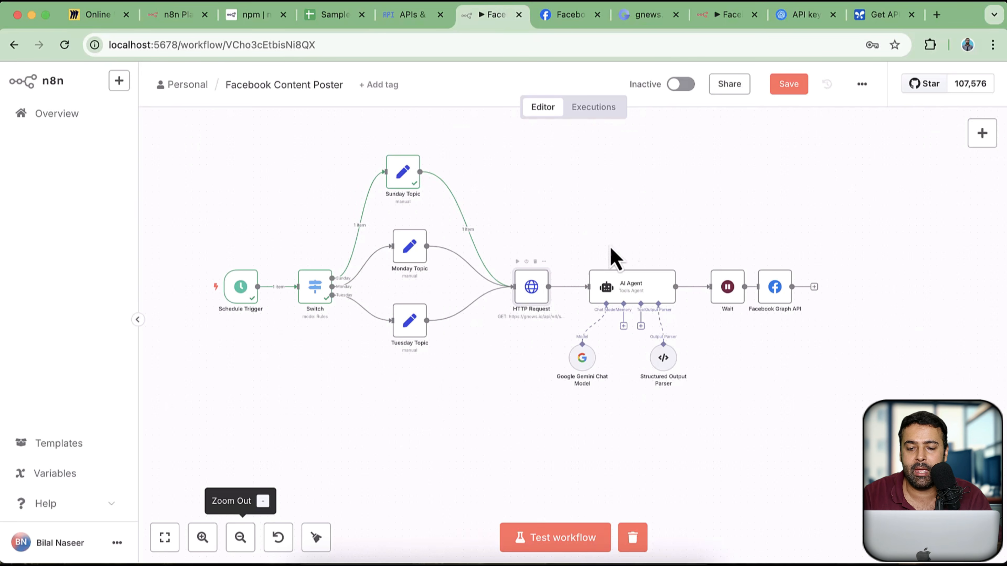
{"action": "left_click_drag", "start_coordinate": [794, 429], "coordinate": [628, 426]}
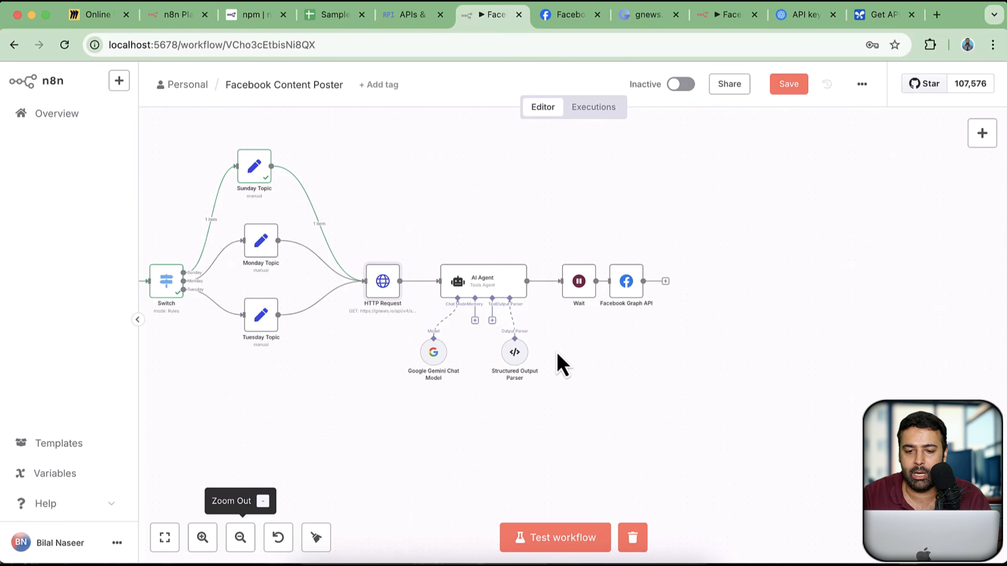
{"action": "scroll", "coordinate": [605, 382], "scroll_direction": "right", "scroll_amount": 5}
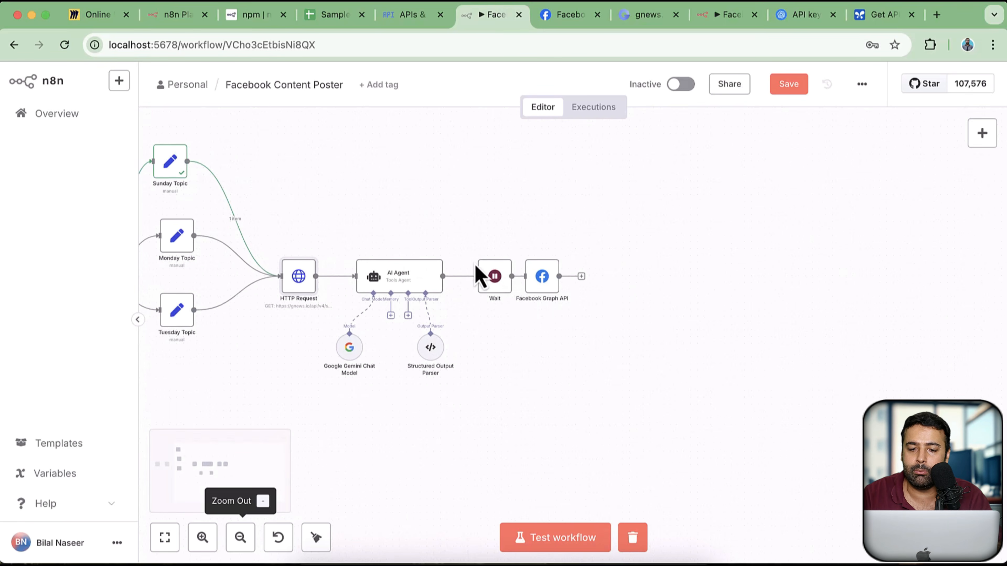
{"action": "left_click_drag", "start_coordinate": [564, 366], "coordinate": [775, 386]}
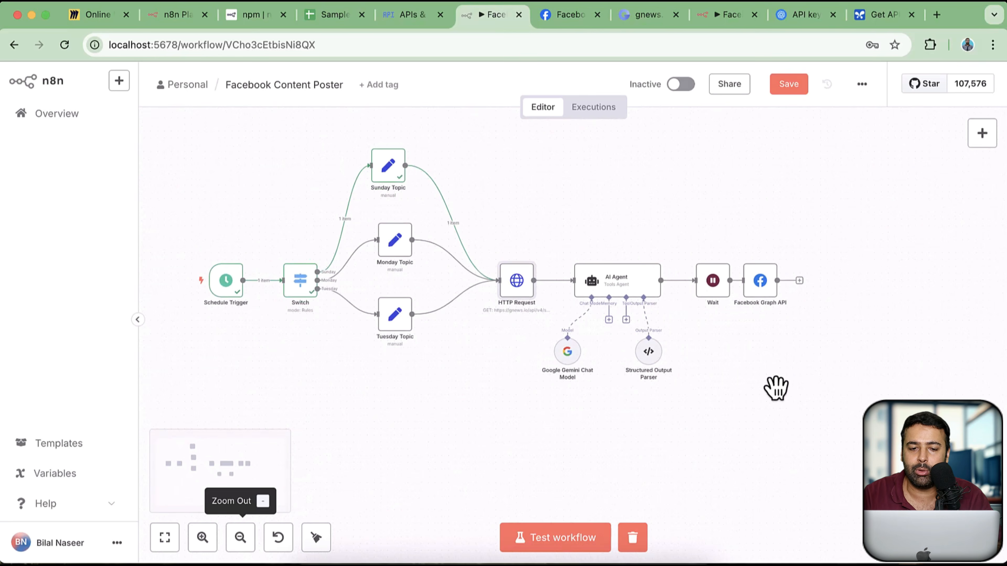